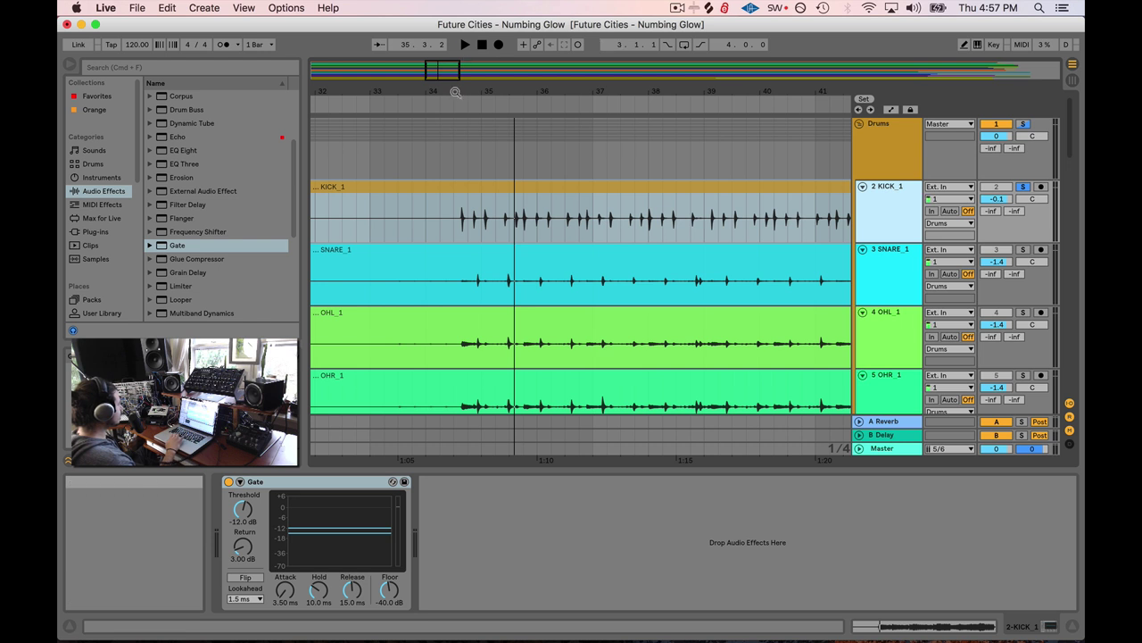
- Lower the Gate's threshold to -21.2 dB on the KICK_1 track and audition the kick from just before its first hit
{"action": "key", "text": "space"}
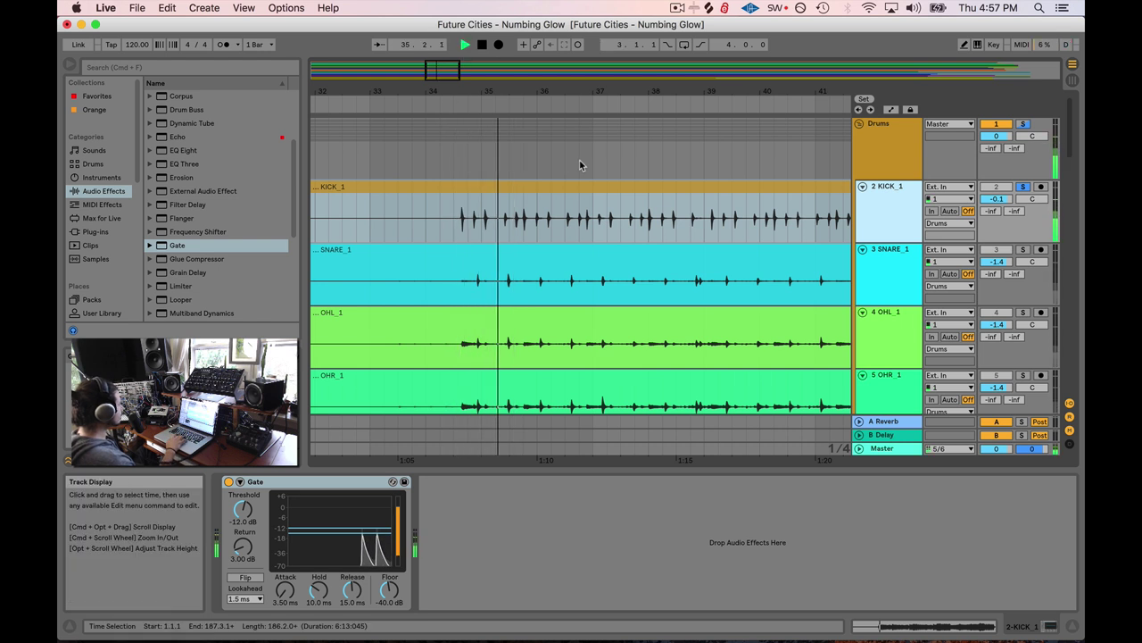
{"action": "key", "text": "space"}
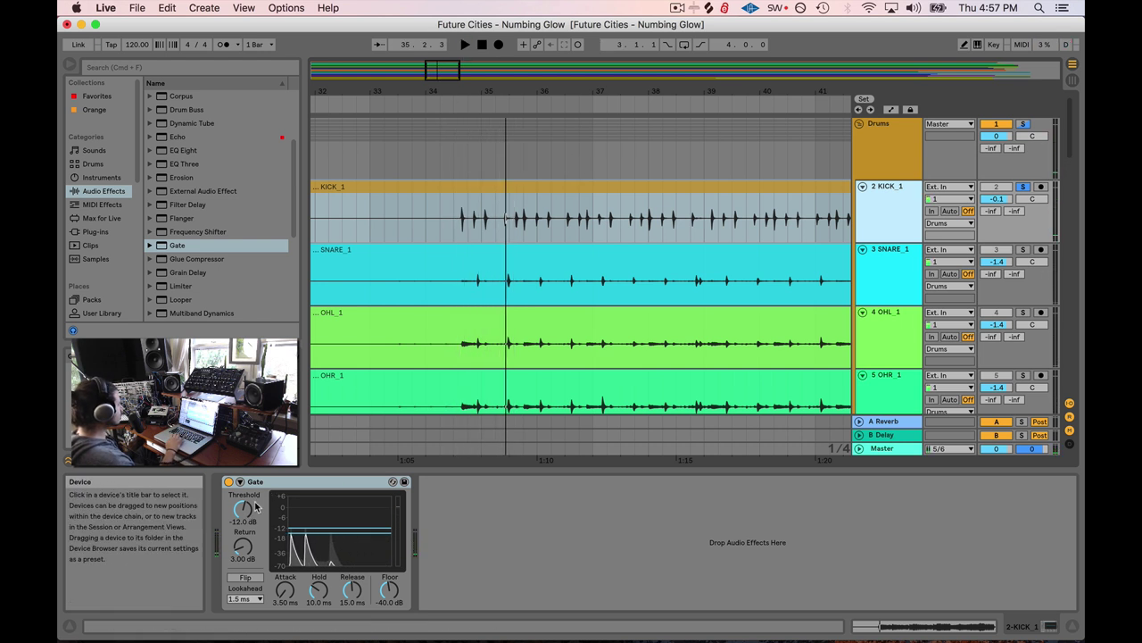
{"action": "left_click", "coordinate": [243, 515]}
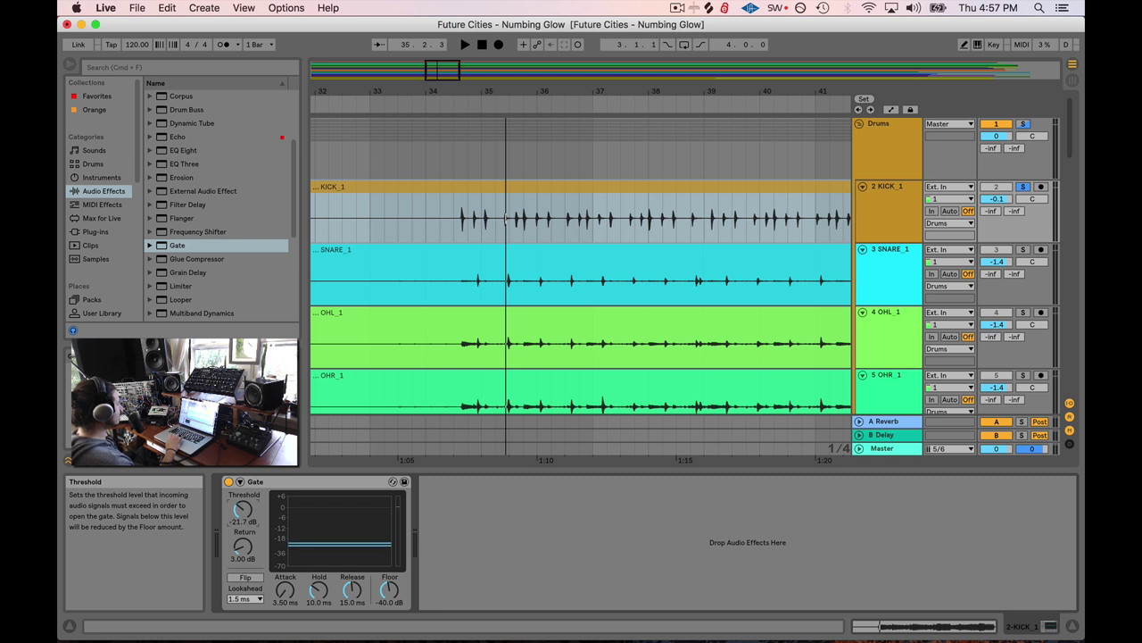
{"action": "left_click_drag", "start_coordinate": [243, 516], "coordinate": [243, 515]}
{"action": "scroll", "coordinate": [458, 112], "scroll_direction": "up", "scroll_amount": 2}
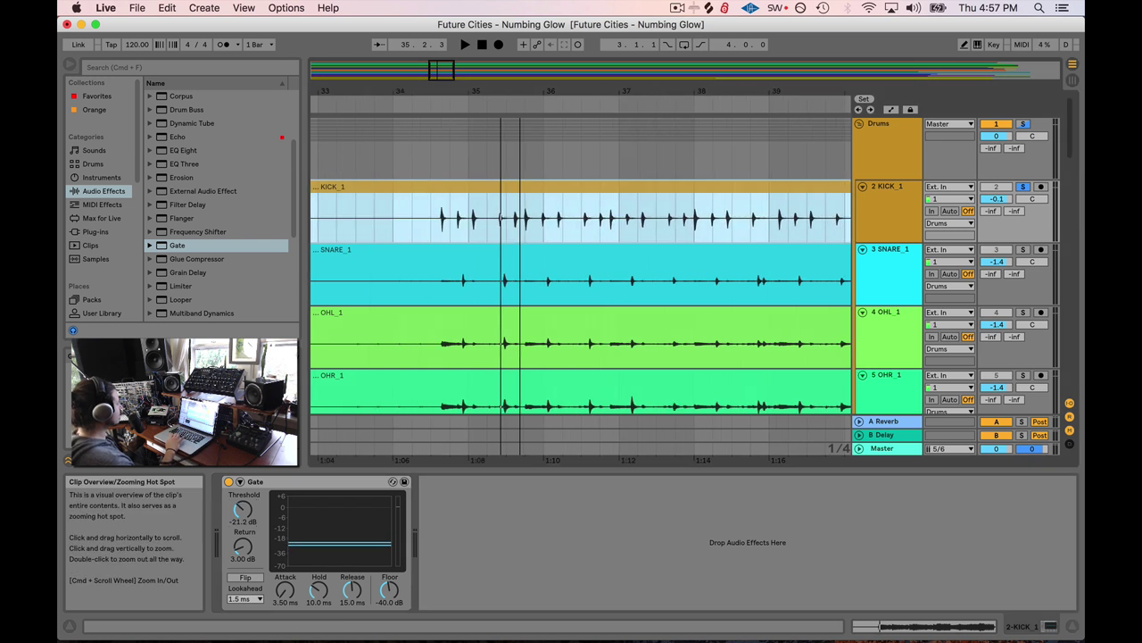
{"action": "left_click", "coordinate": [419, 106]}
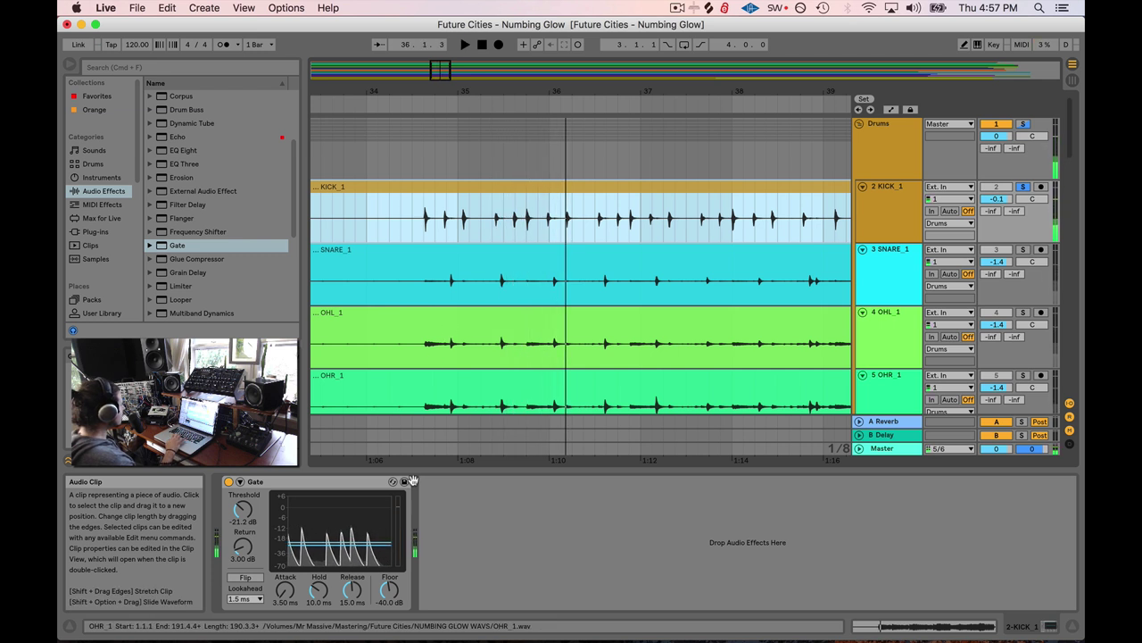
{"action": "left_click", "coordinate": [420, 107]}
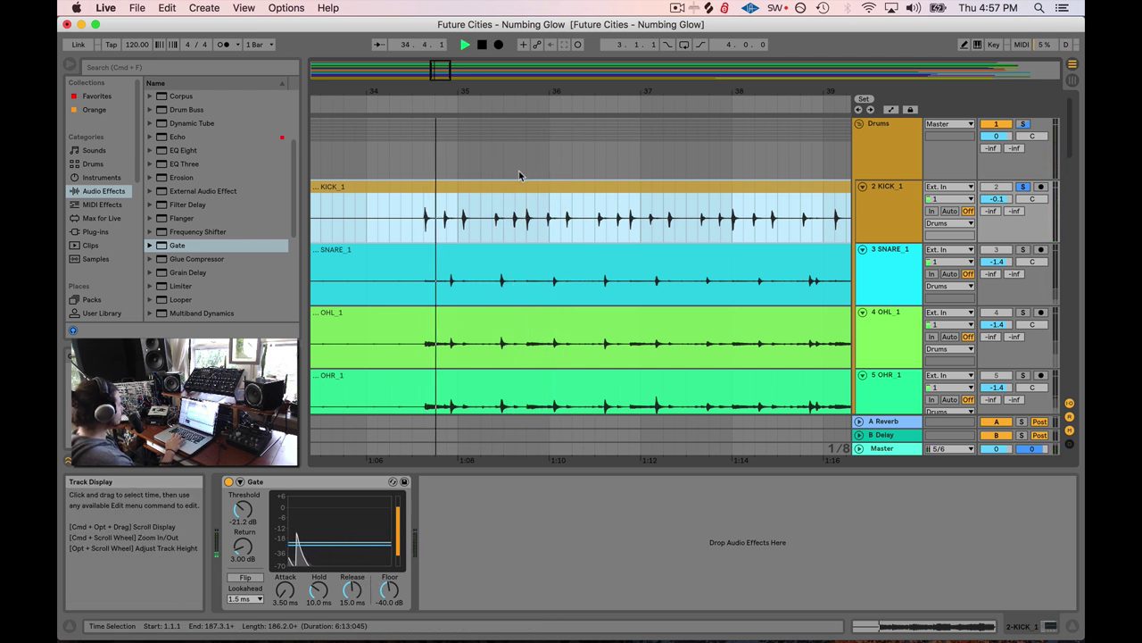
{"action": "key", "text": "space"}
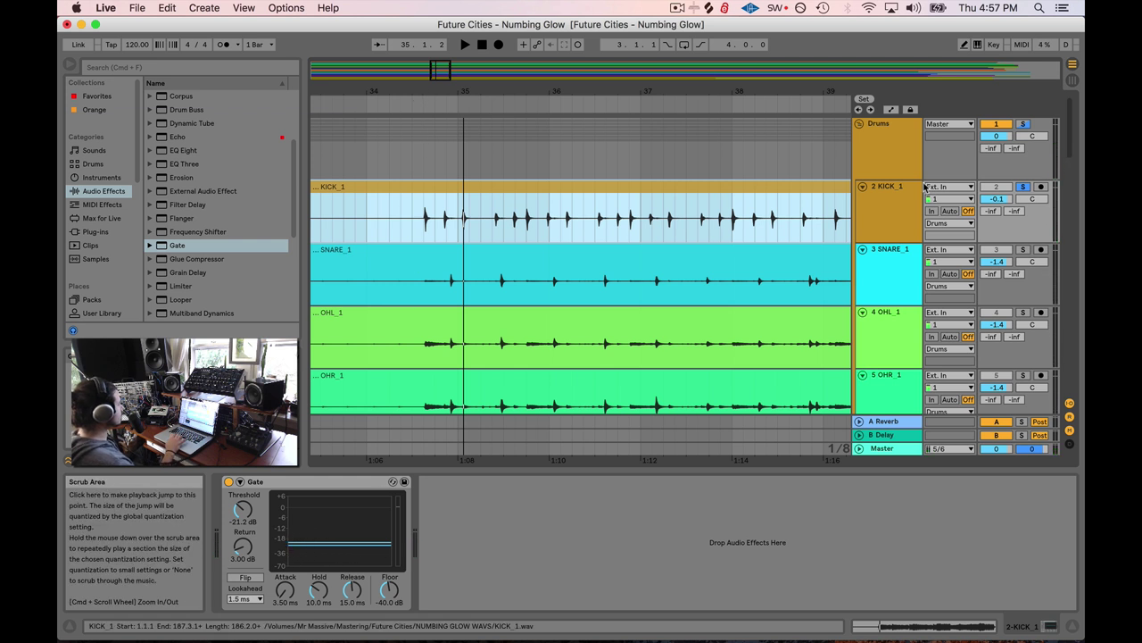
- Lengthen the Gate's release to 75.5 ms while replaying the first kick hits to judge the decay
{"action": "left_click", "coordinate": [414, 102]}
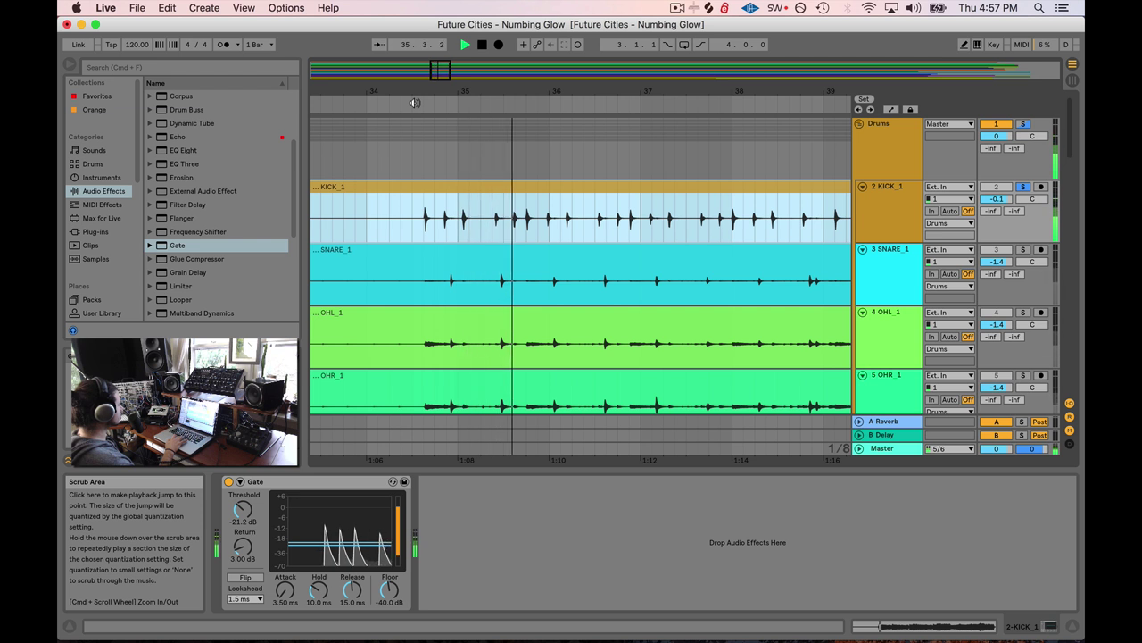
{"action": "left_click_drag", "start_coordinate": [352, 590], "coordinate": [353, 582]}
{"action": "key", "text": "space"}
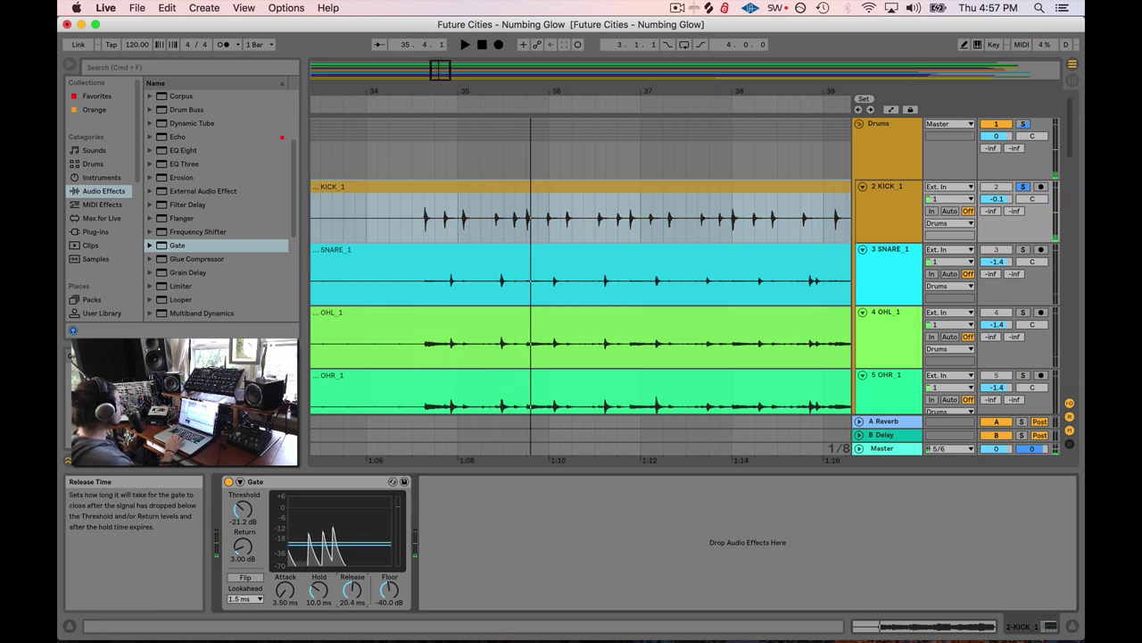
{"action": "left_click", "coordinate": [419, 103]}
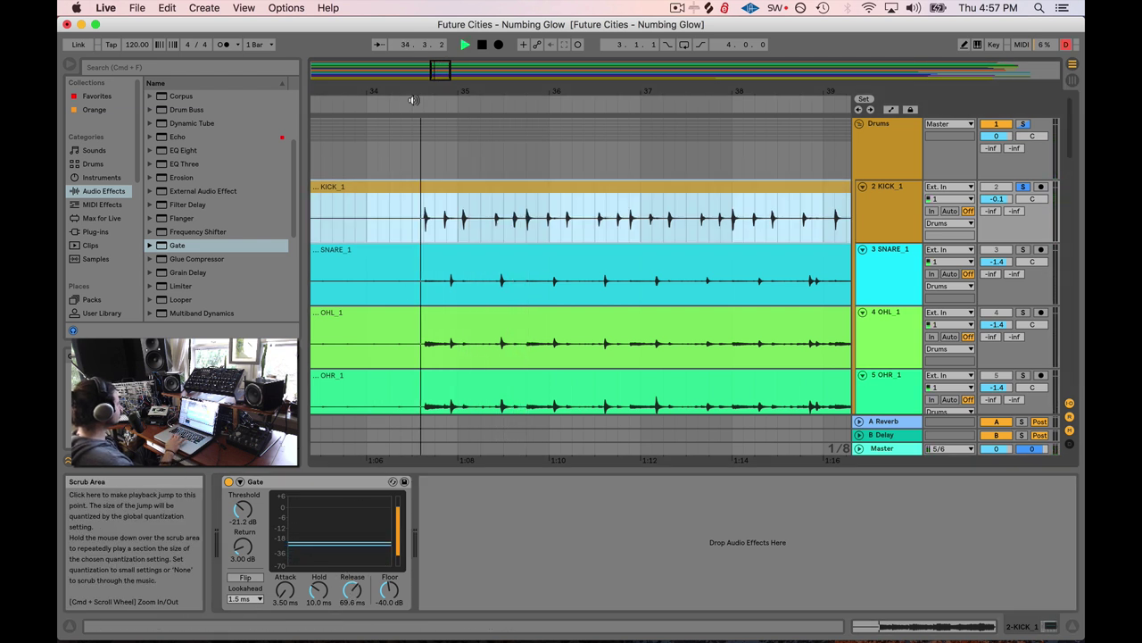
{"action": "key", "text": "space"}
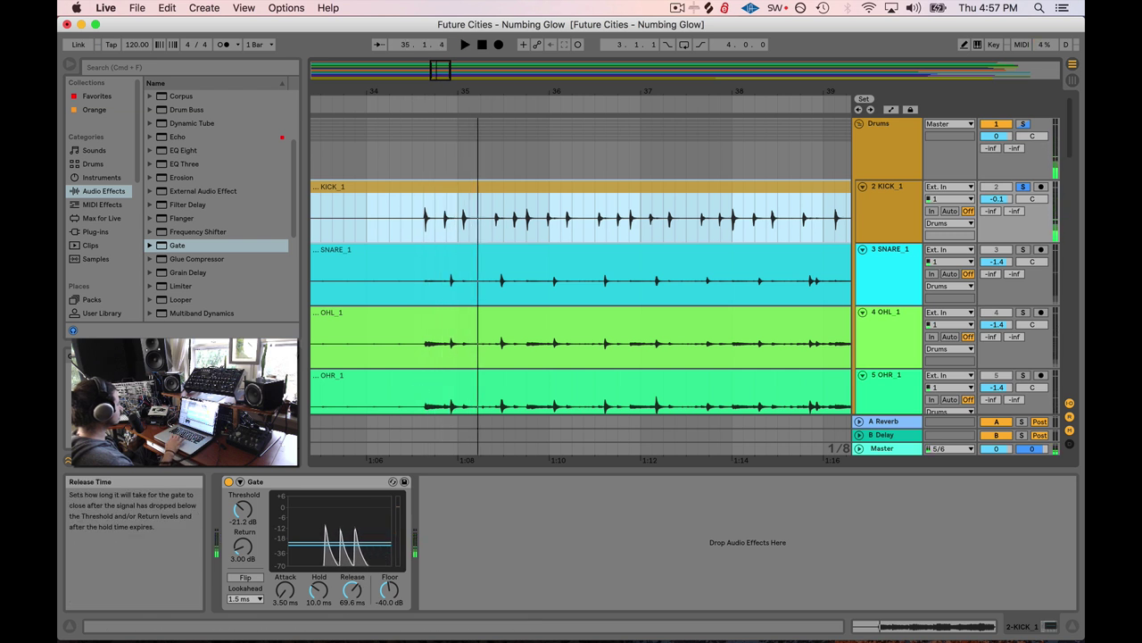
{"action": "left_click_drag", "start_coordinate": [353, 589], "coordinate": [352, 580]}
{"action": "left_click", "coordinate": [407, 104]}
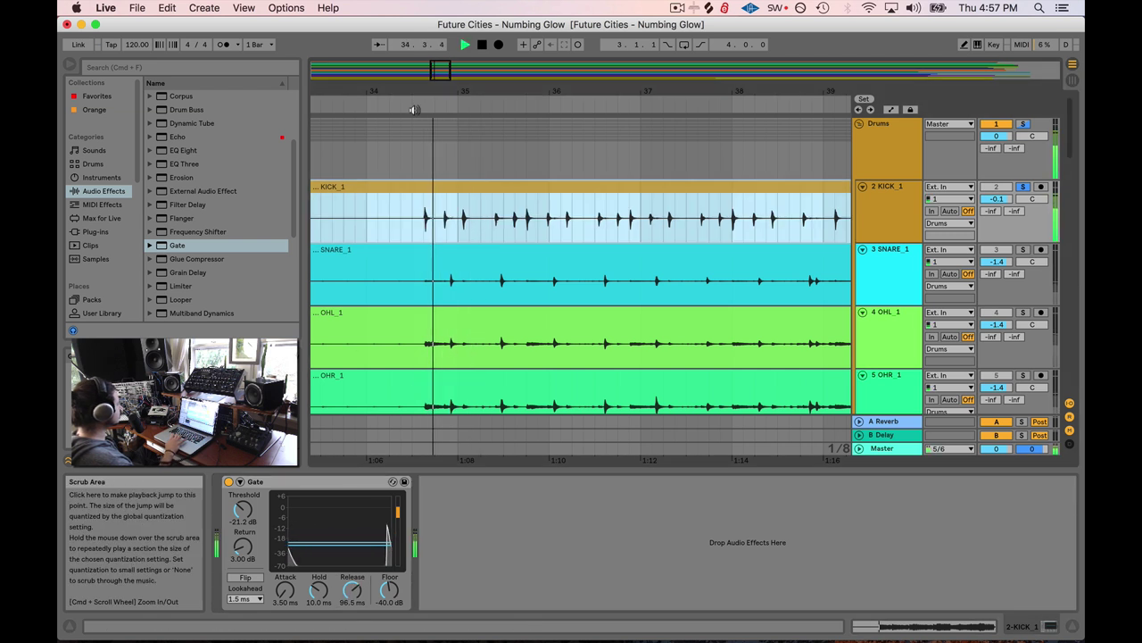
{"action": "left_click_drag", "start_coordinate": [352, 584], "coordinate": [352, 586]}
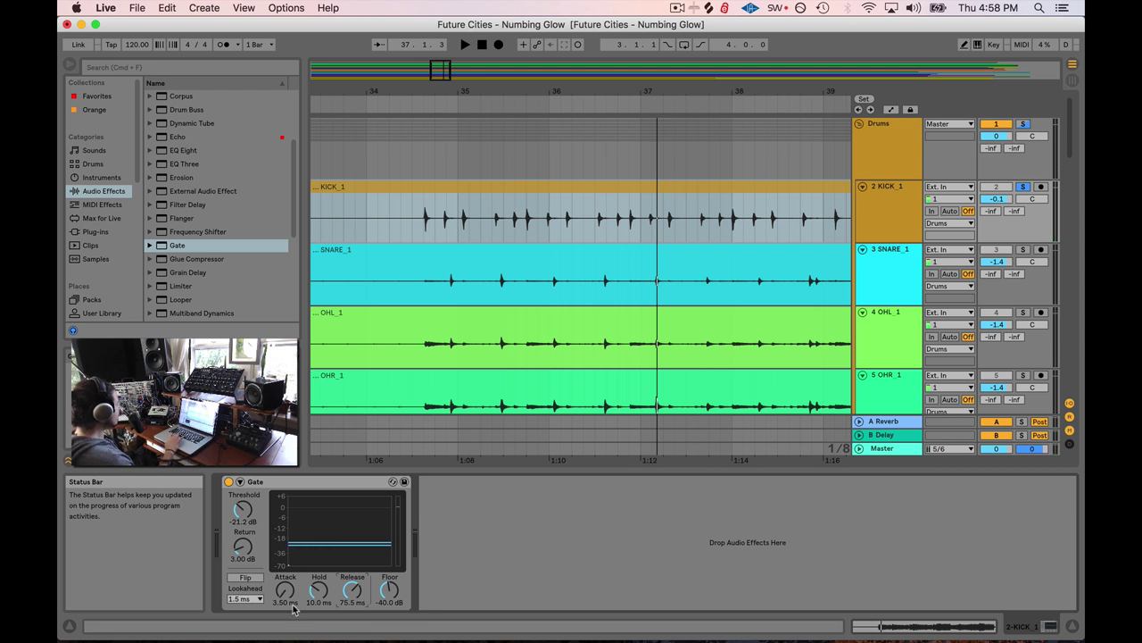
- Set the Gate's lookahead to 0 ms and shorten its attack to 0.02 ms while the kick plays
{"action": "left_click", "coordinate": [243, 599]}
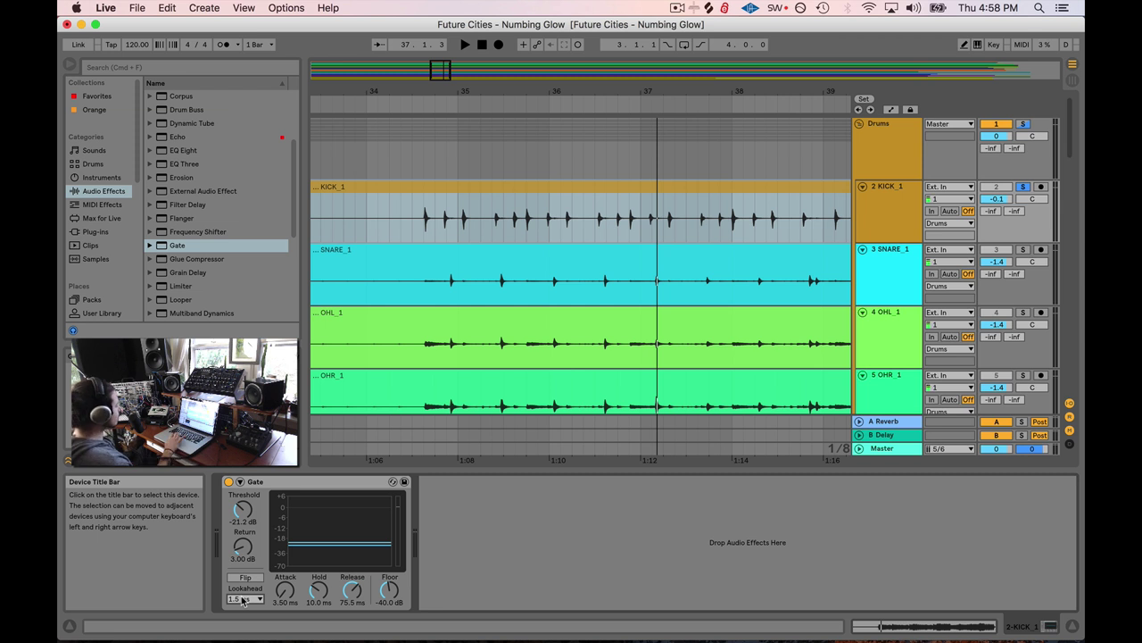
{"action": "left_click", "coordinate": [419, 107]}
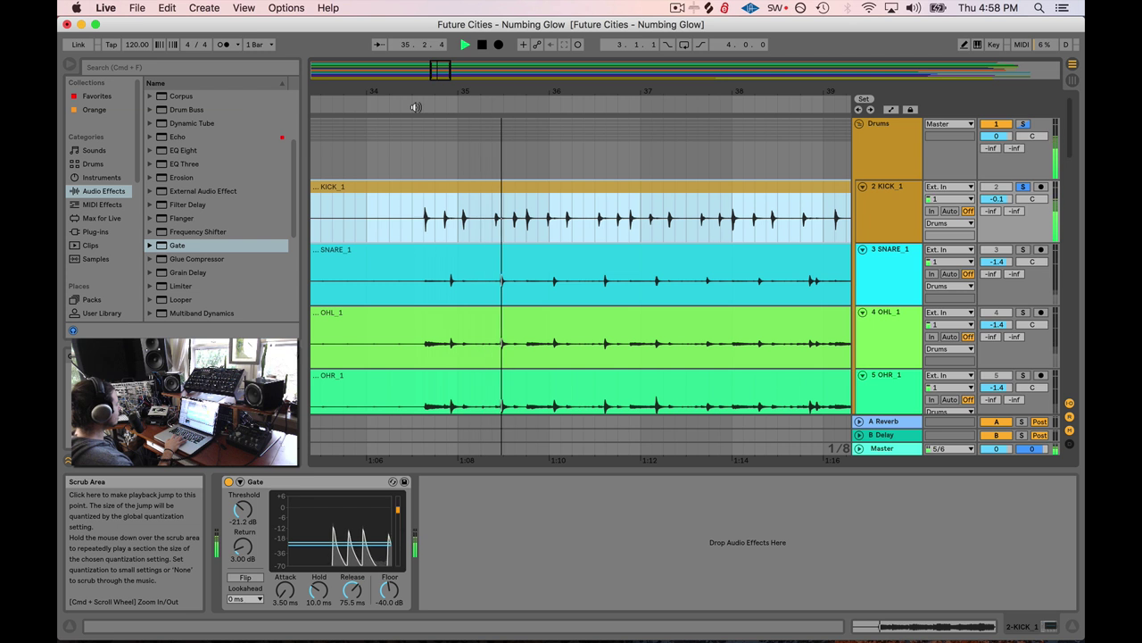
{"action": "left_click_drag", "start_coordinate": [285, 591], "coordinate": [285, 625]}
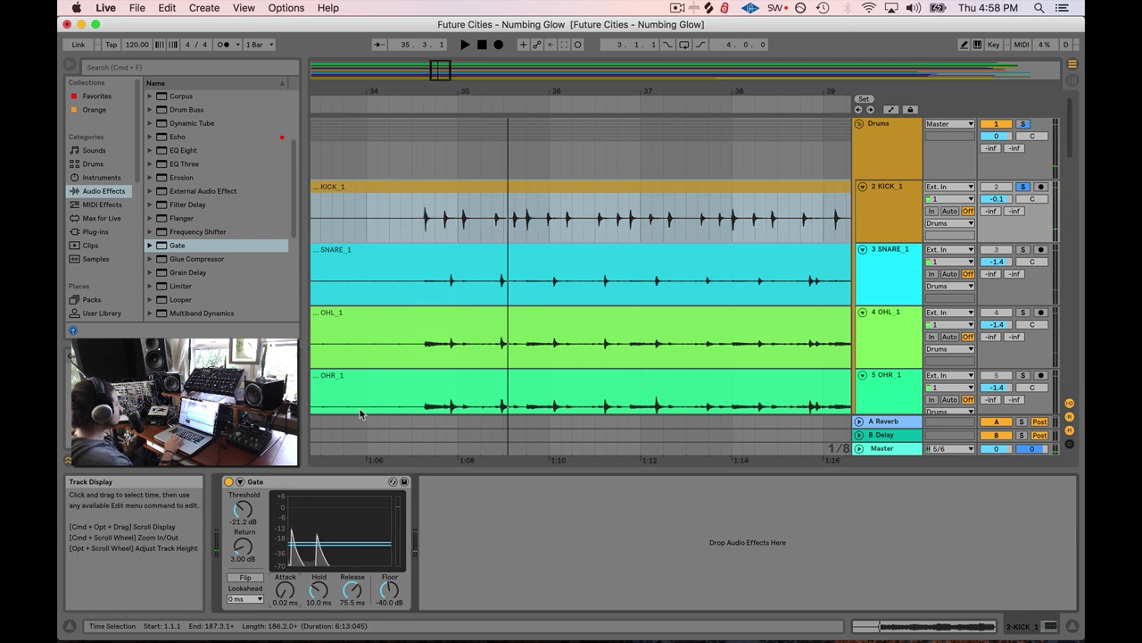
- Set the Gate's lookahead to 1.5 ms and replay the opening kick hits to check their transients
{"action": "left_click", "coordinate": [244, 598]}
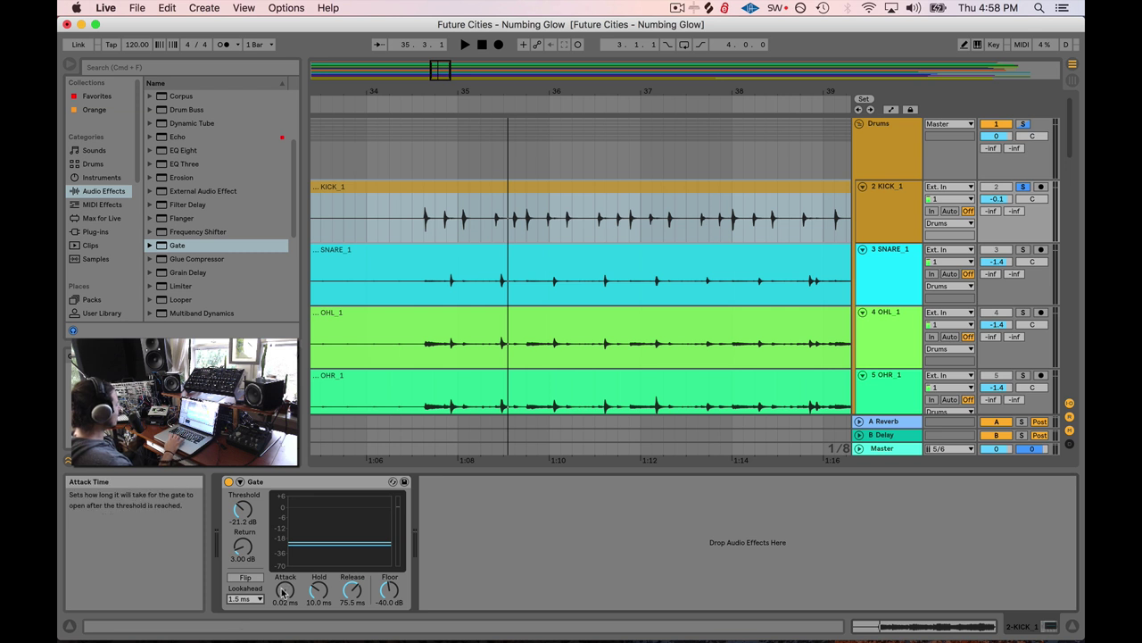
{"action": "scroll", "coordinate": [422, 104], "scroll_direction": "down", "scroll_amount": 1}
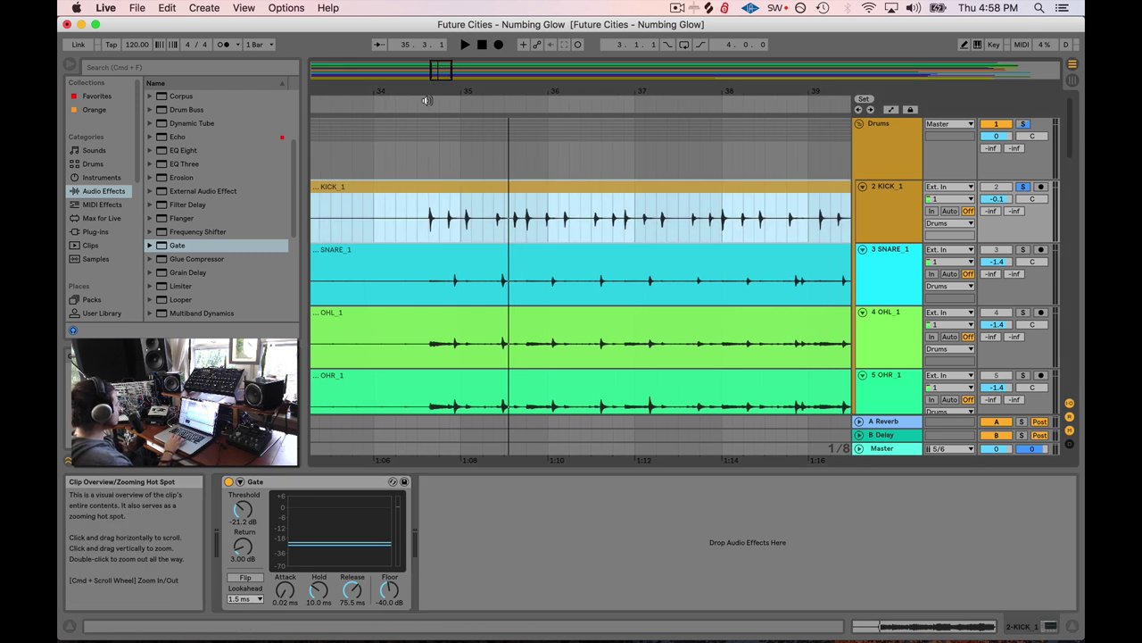
{"action": "left_click", "coordinate": [422, 104]}
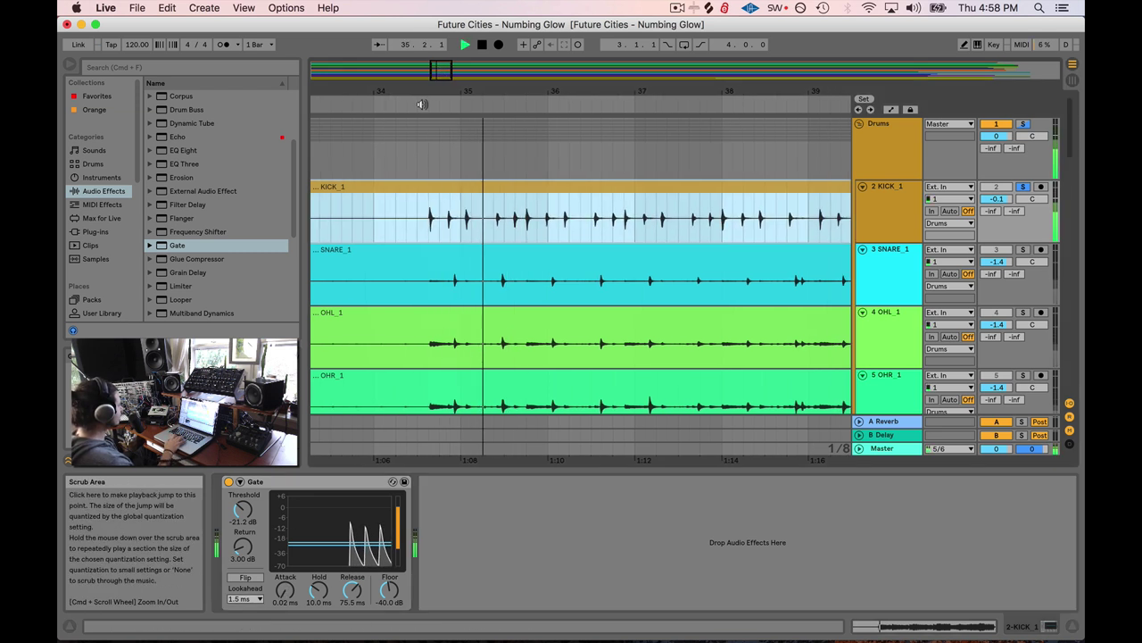
{"action": "key", "text": "space"}
{"action": "left_click", "coordinate": [284, 589]}
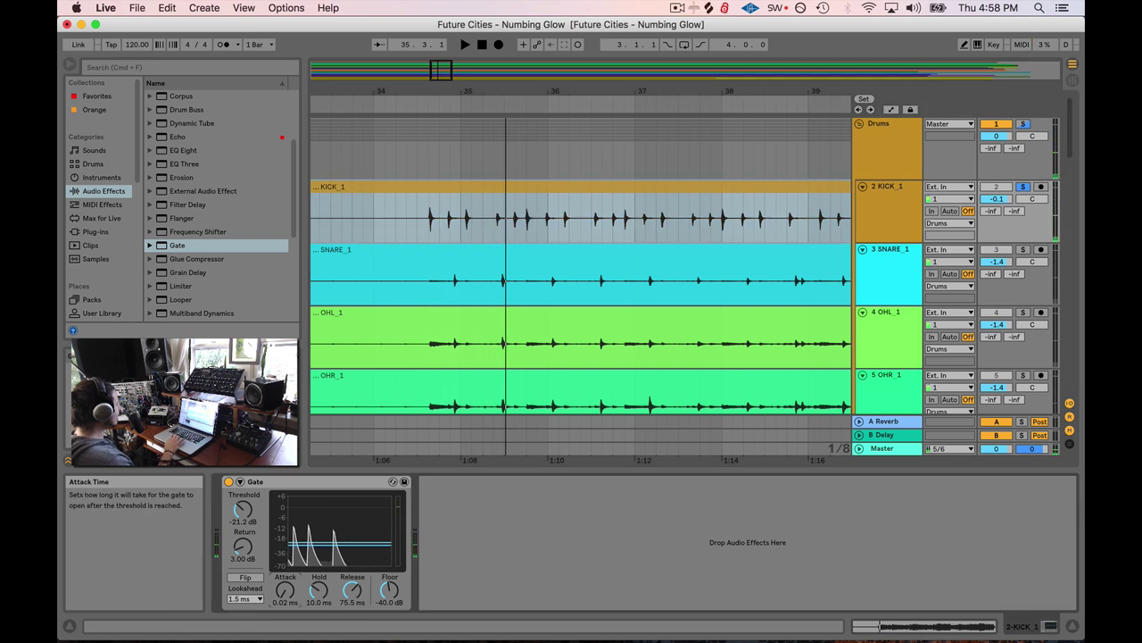
{"action": "left_click", "coordinate": [419, 106]}
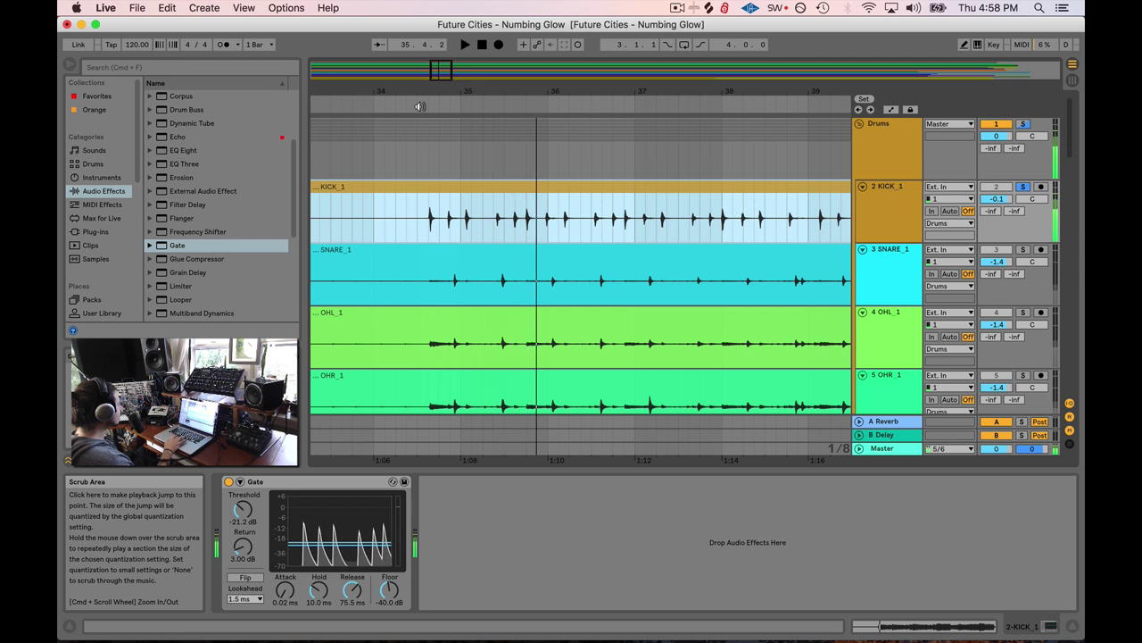
- Raise the Gate's lookahead to 10 ms and audition the kick from its first hits for comparison
{"action": "left_click", "coordinate": [245, 599]}
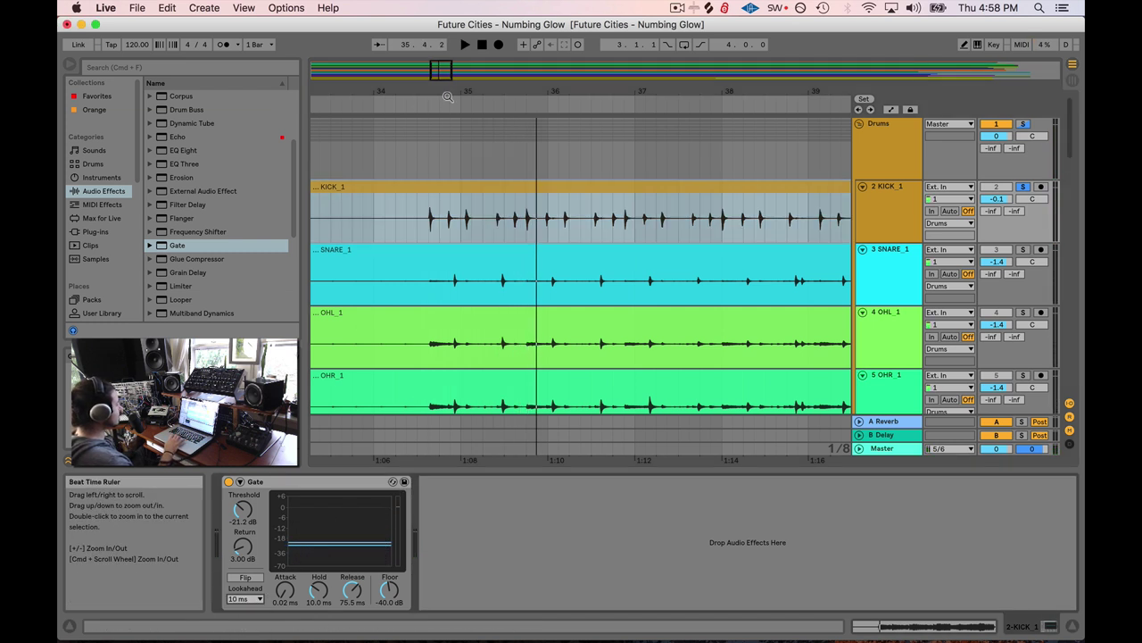
{"action": "left_click", "coordinate": [416, 107]}
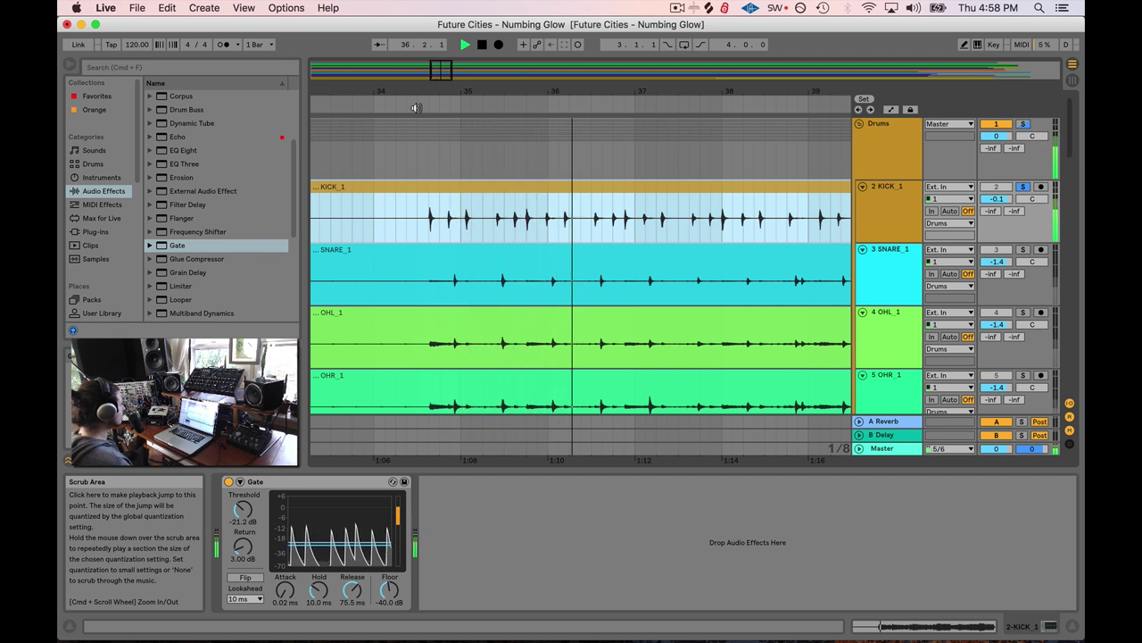
{"action": "key", "text": "space"}
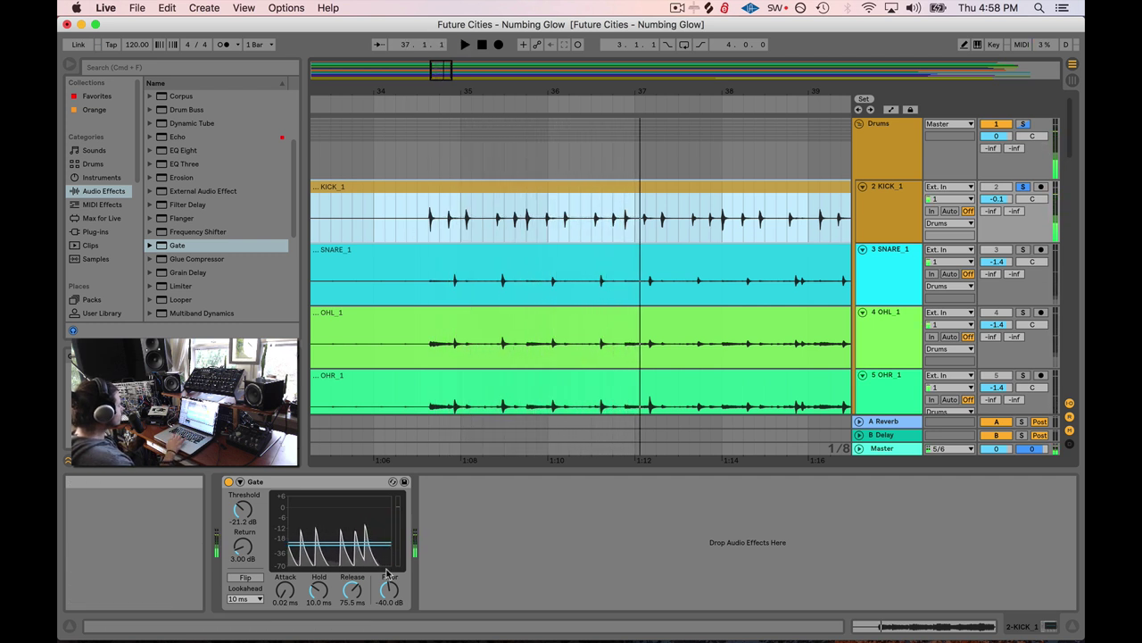
{"action": "left_click_drag", "start_coordinate": [439, 68], "coordinate": [440, 73]}
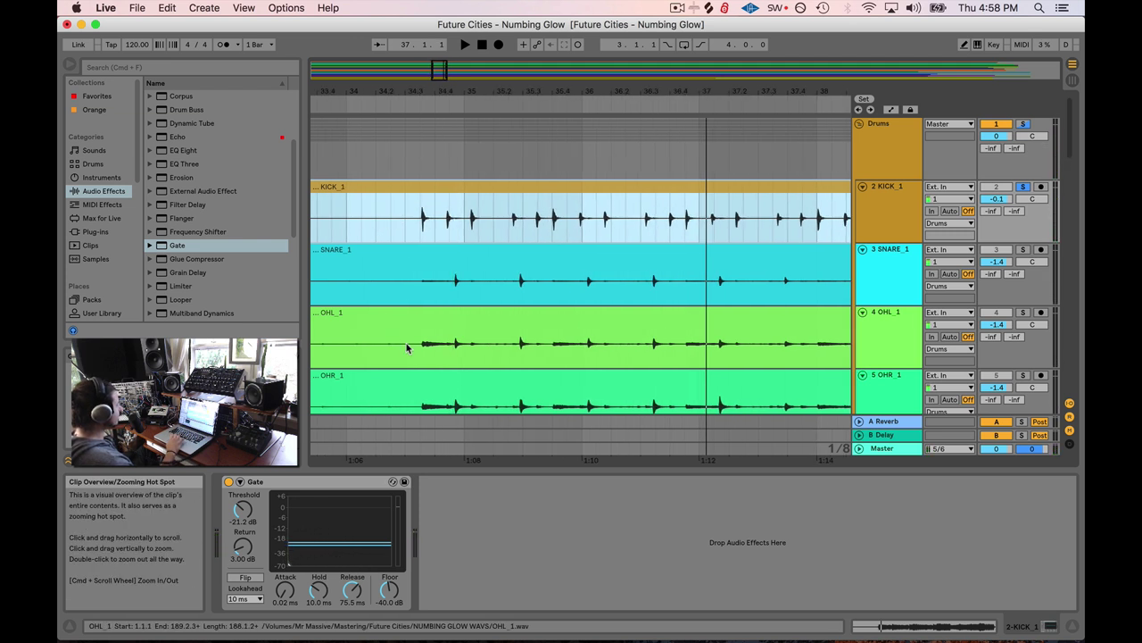
{"action": "left_click", "coordinate": [246, 598]}
{"action": "left_click", "coordinate": [248, 599]}
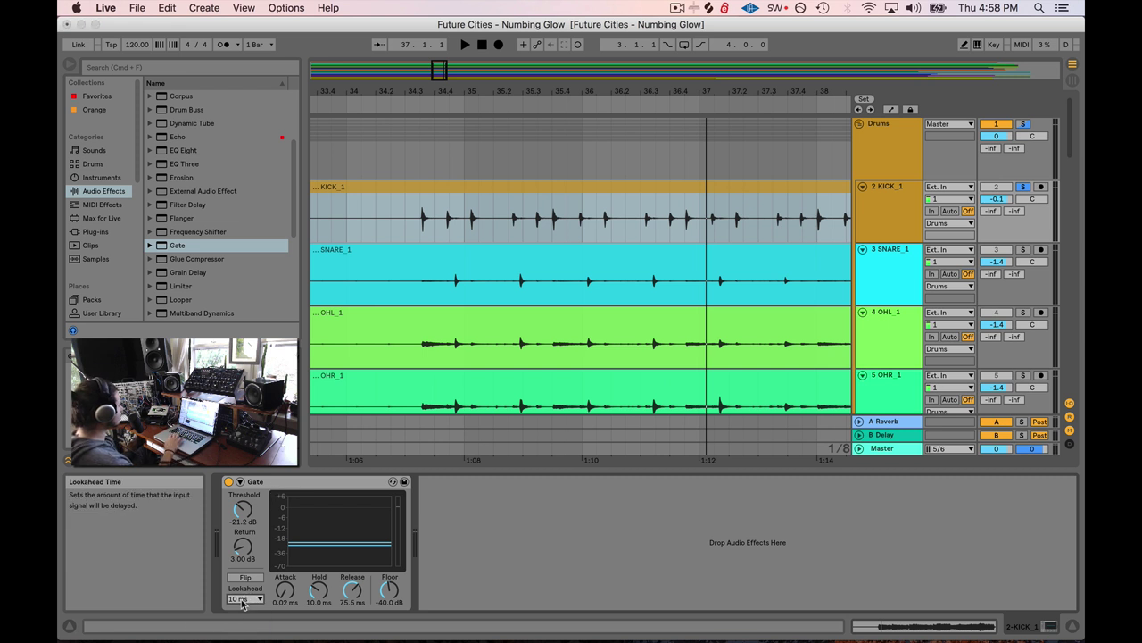
{"action": "left_click", "coordinate": [244, 603]}
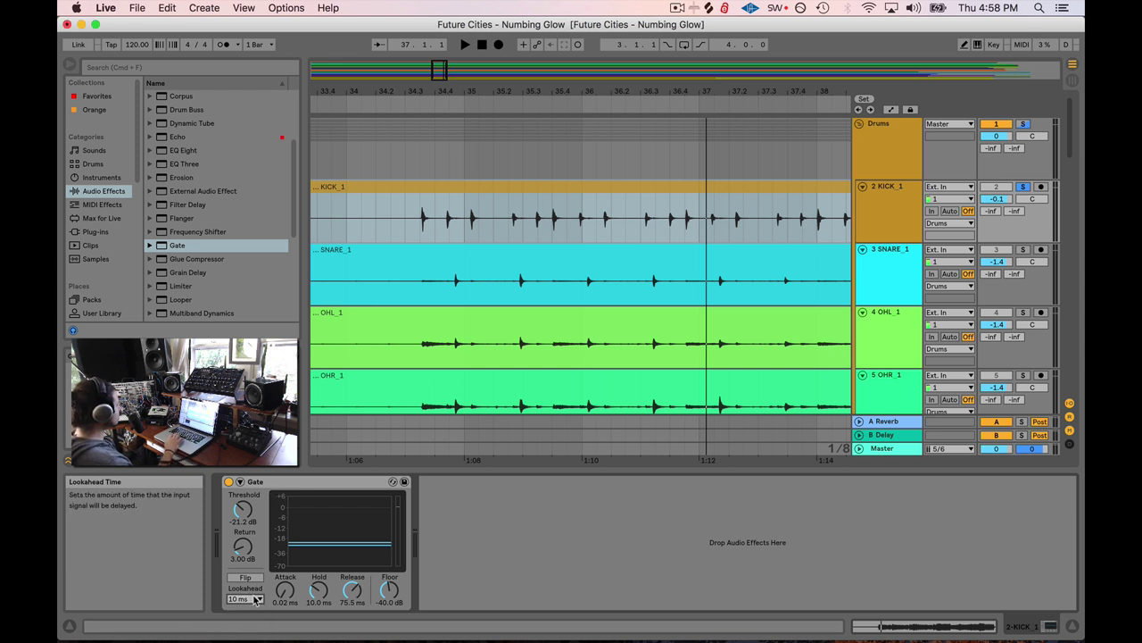
{"action": "left_click", "coordinate": [427, 90]}
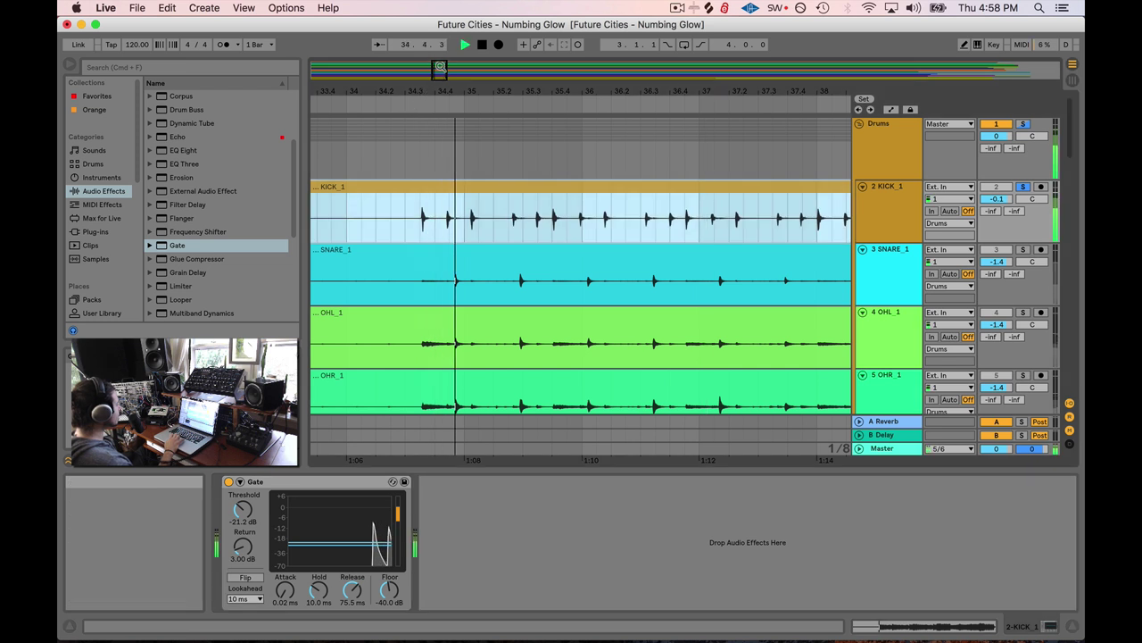
{"action": "left_click_drag", "start_coordinate": [440, 67], "coordinate": [442, 75]}
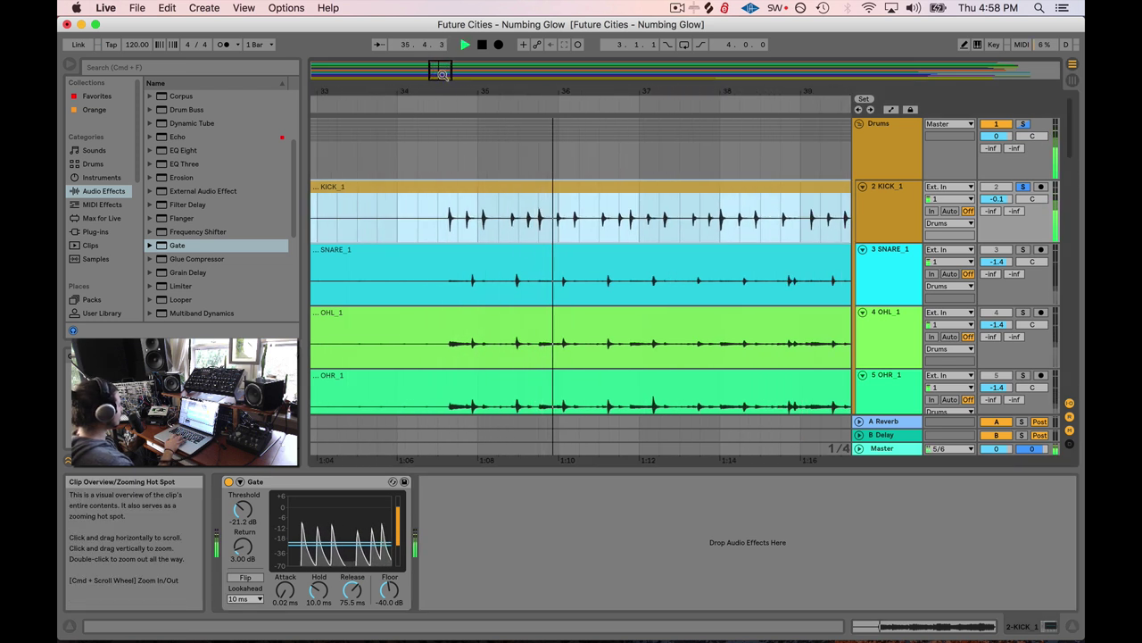
{"action": "key", "text": "space"}
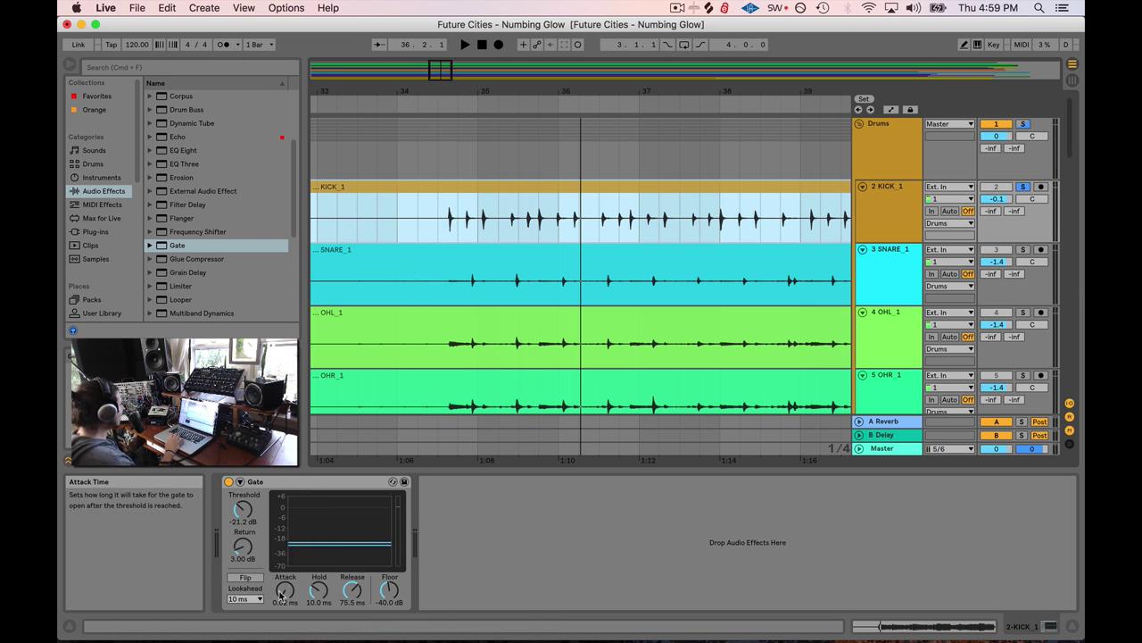
{"action": "left_click_drag", "start_coordinate": [285, 589], "coordinate": [284, 579]}
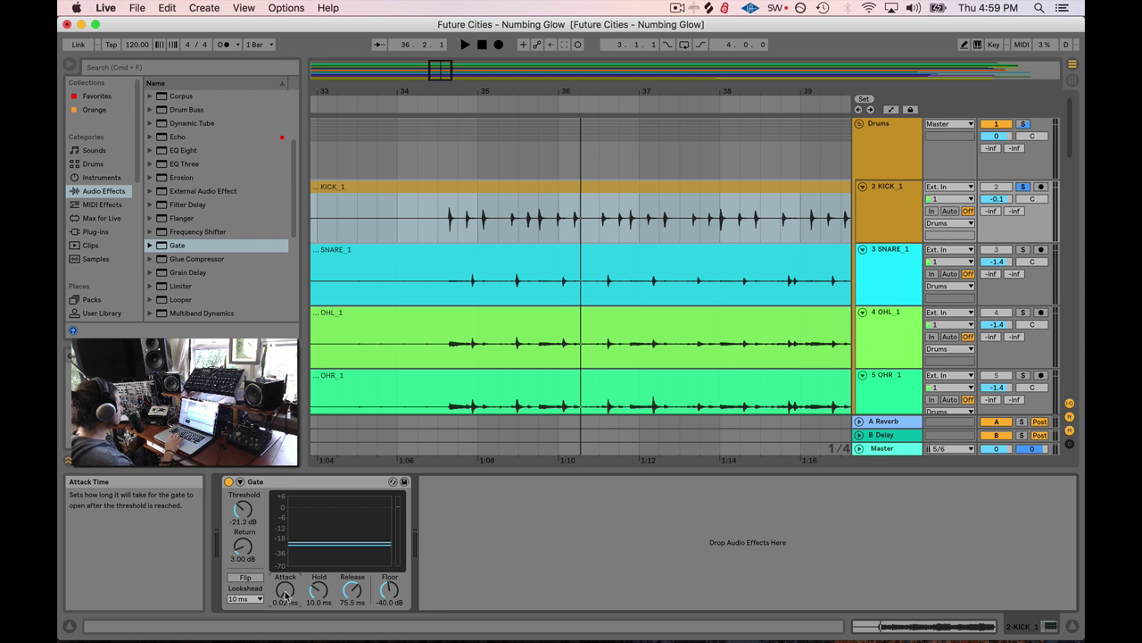
{"action": "left_click", "coordinate": [246, 599]}
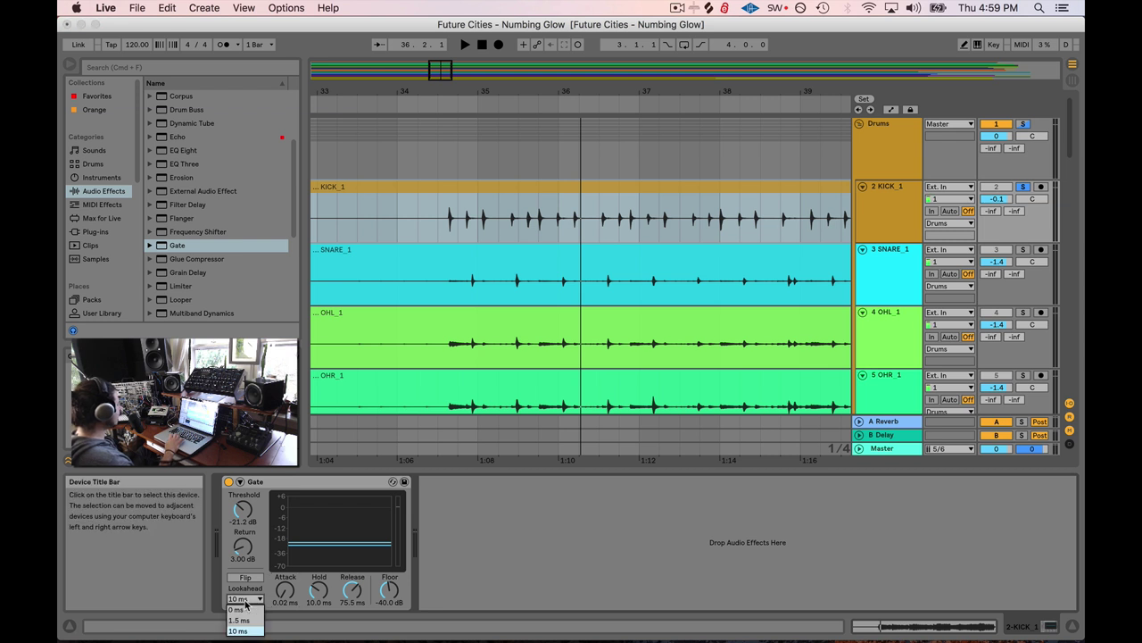
{"action": "left_click", "coordinate": [246, 605]}
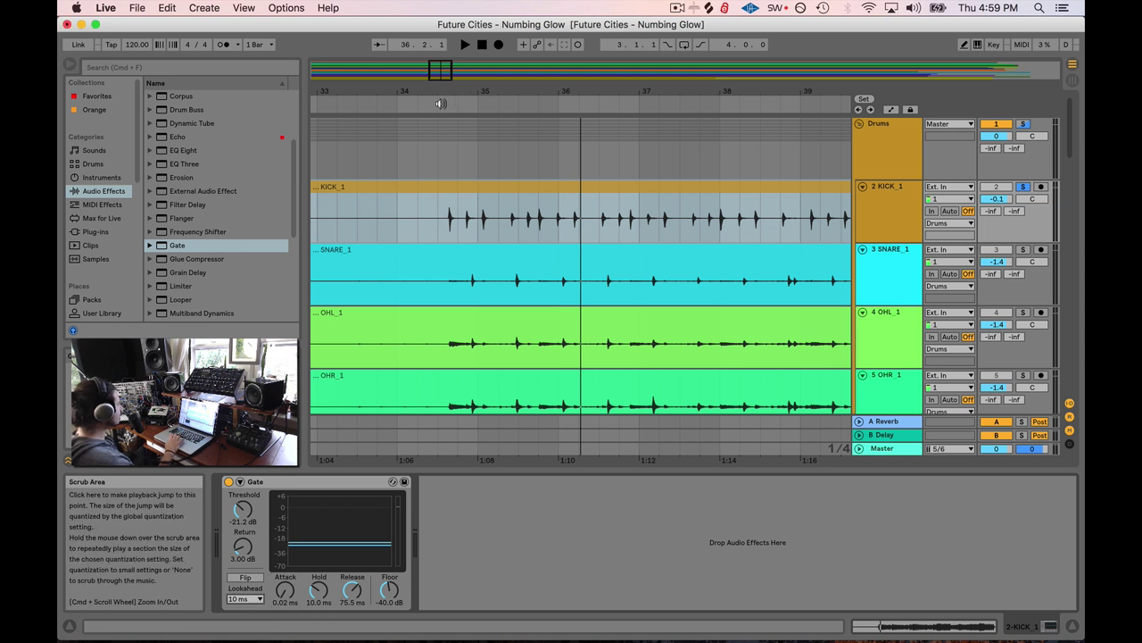
- Replay the opening kick hits, return the Gate's lookahead to 1.5 ms, and audition the same passage again
{"action": "left_click", "coordinate": [440, 103]}
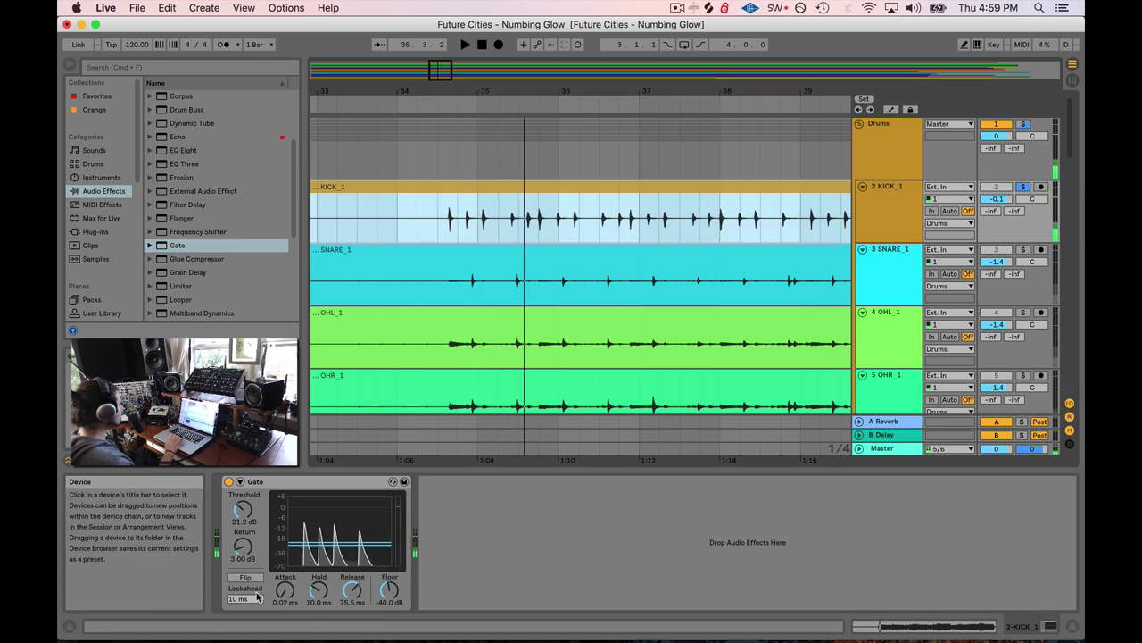
{"action": "key", "text": "space"}
{"action": "left_click", "coordinate": [448, 109]}
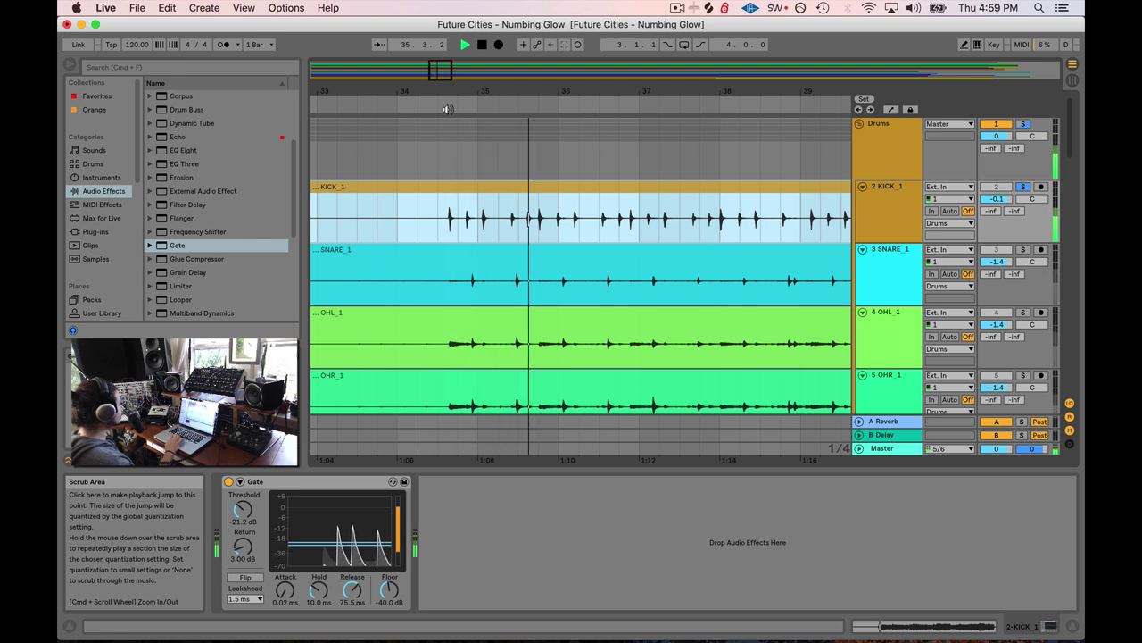
- Set the Gate's lookahead to 10 ms and audition the opening kick hits
{"action": "key", "text": "space"}
{"action": "left_click", "coordinate": [243, 597]}
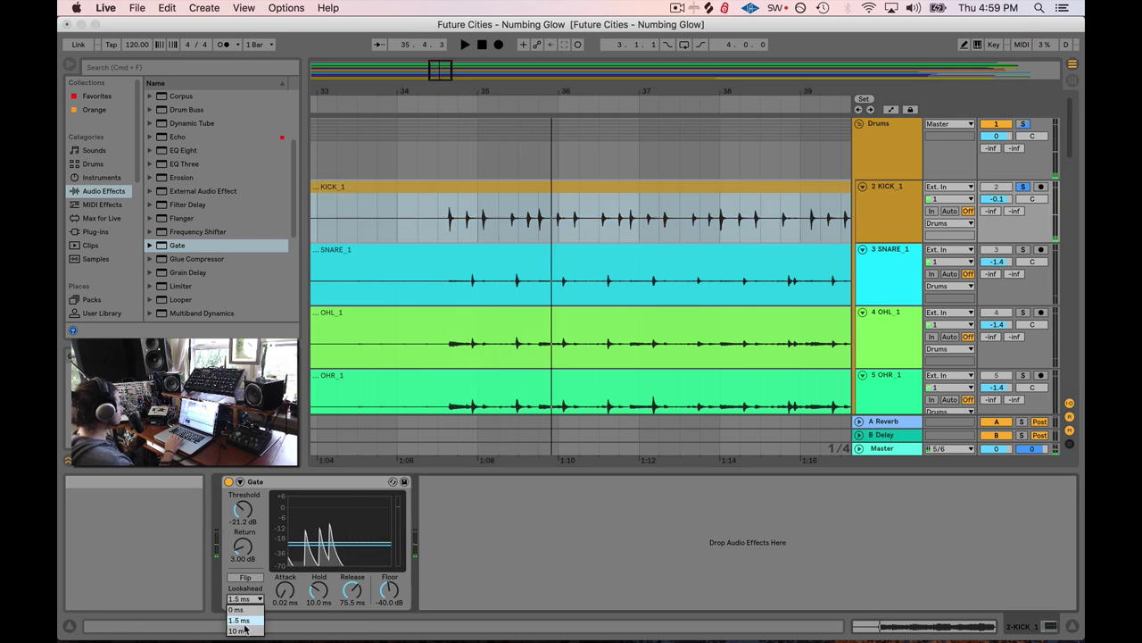
{"action": "left_click", "coordinate": [242, 614]}
{"action": "left_click_drag", "start_coordinate": [453, 106], "coordinate": [432, 103]}
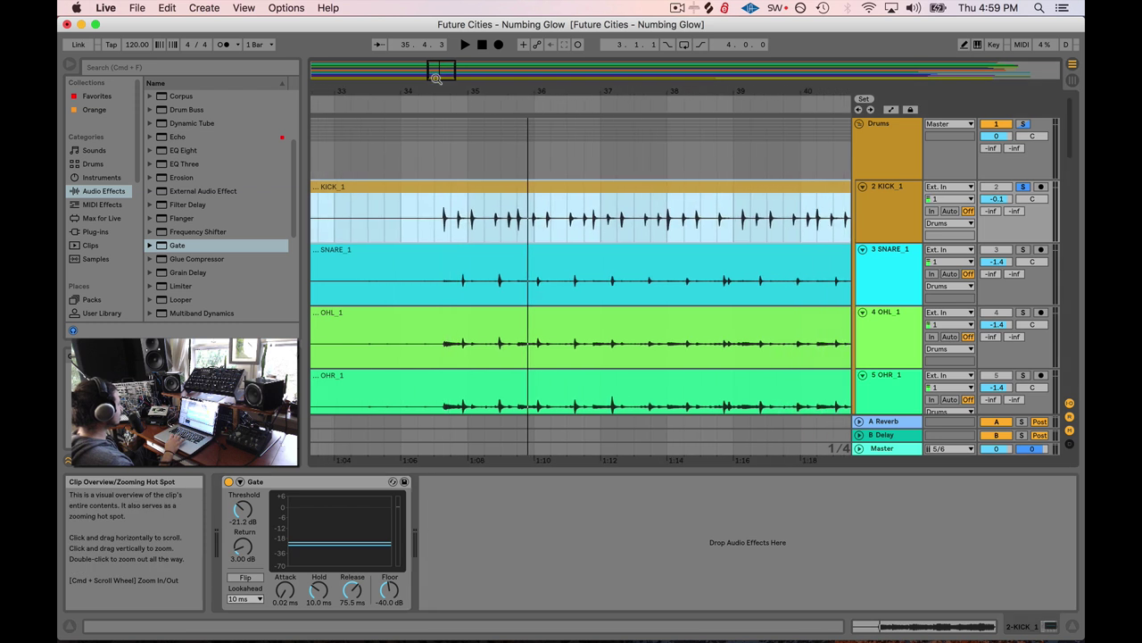
{"action": "left_click", "coordinate": [432, 103]}
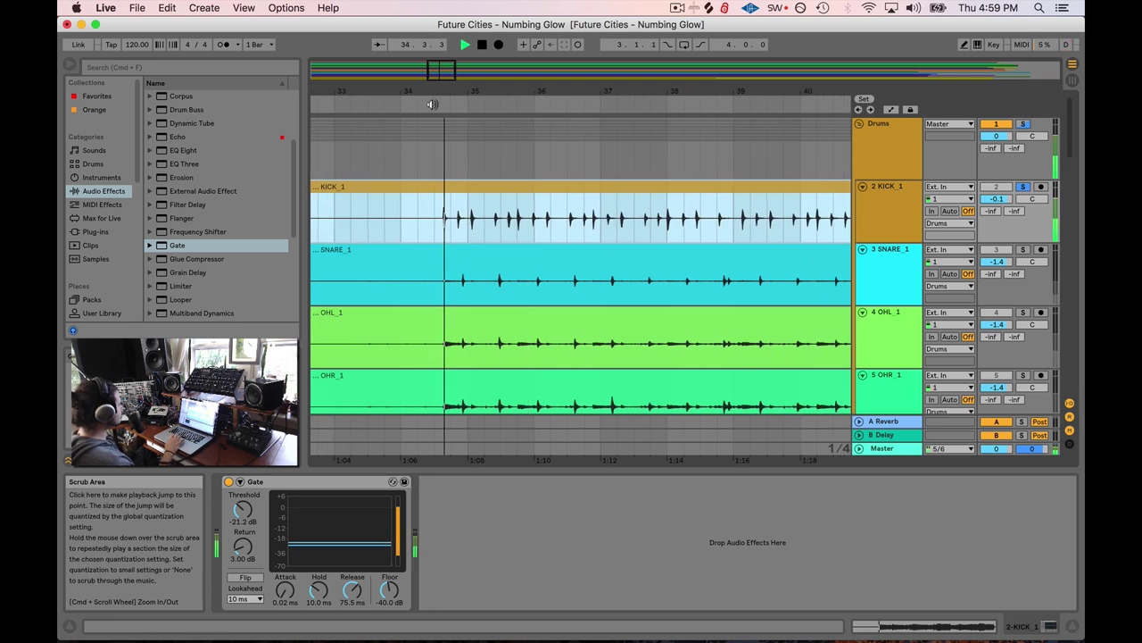
{"action": "key", "text": "space"}
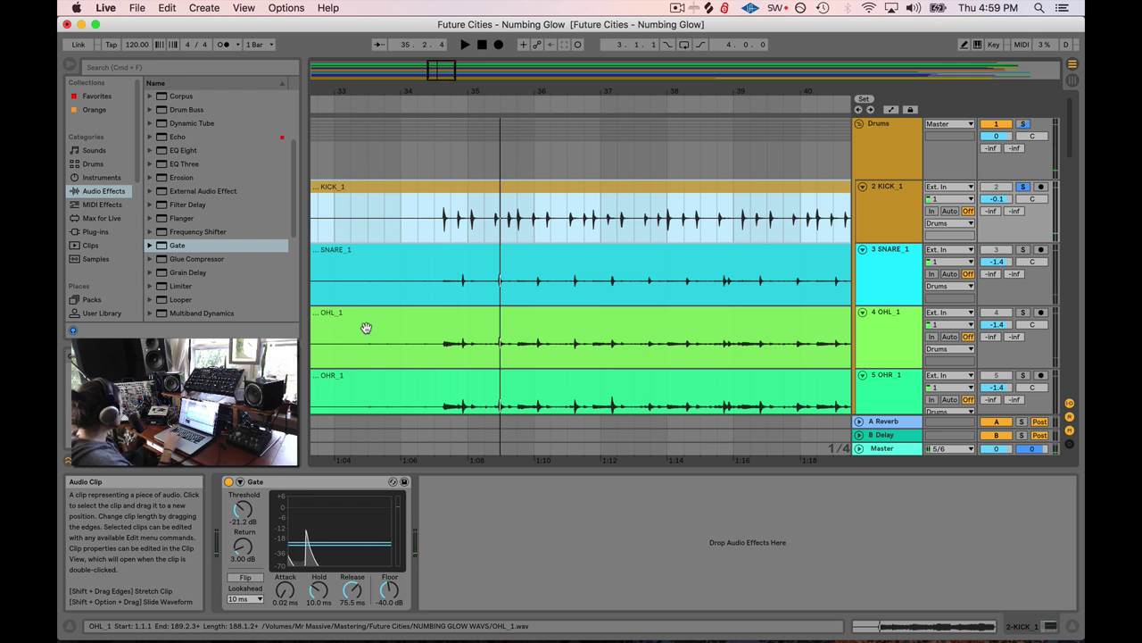
{"action": "left_click", "coordinate": [162, 260]}
{"action": "left_click_drag", "start_coordinate": [455, 516], "coordinate": [457, 518]}
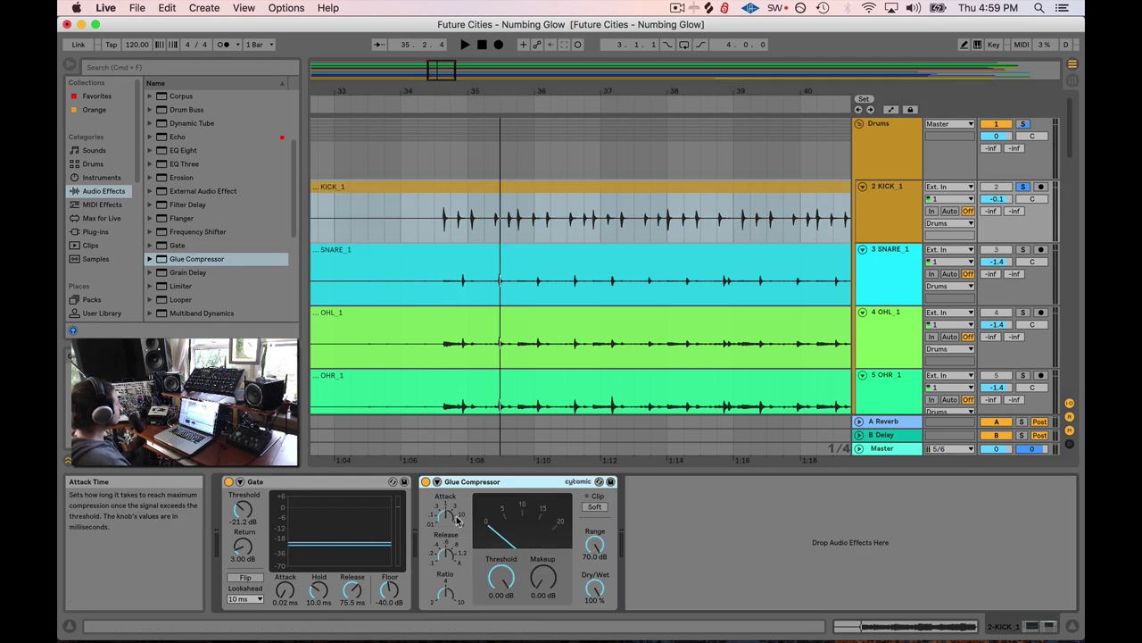
{"action": "left_click", "coordinate": [446, 481]}
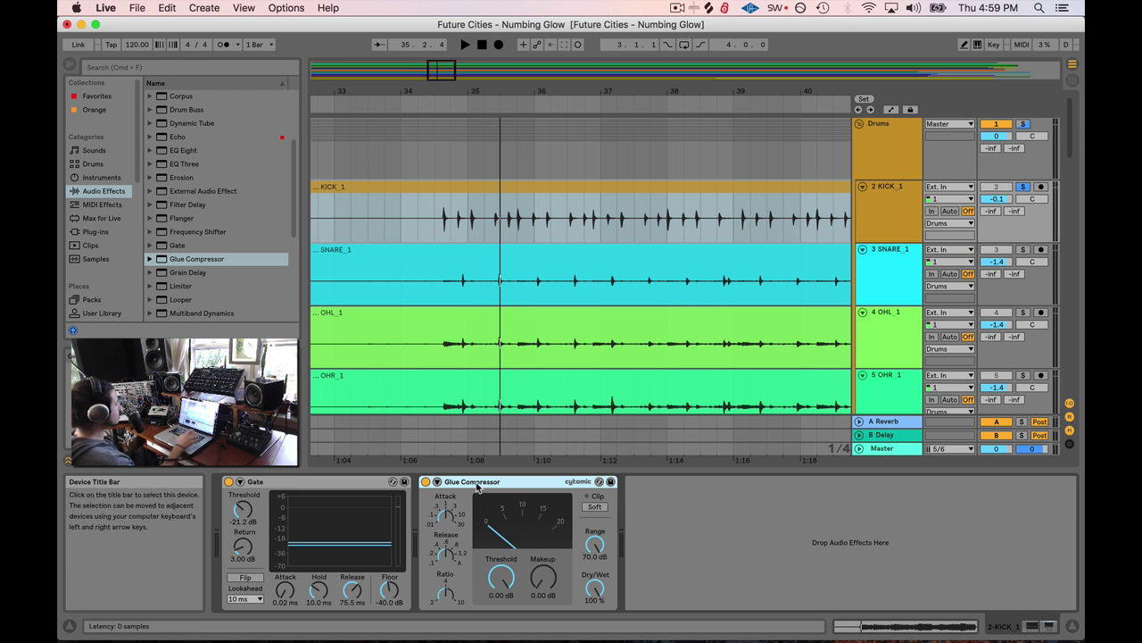
{"action": "key", "text": "Delete"}
- Add a Compressor after the Gate on KICK_1, with makeup off and a ratio of 2.63:1
{"action": "scroll", "coordinate": [186, 141], "scroll_direction": "up", "scroll_amount": 2}
{"action": "left_click", "coordinate": [186, 137]}
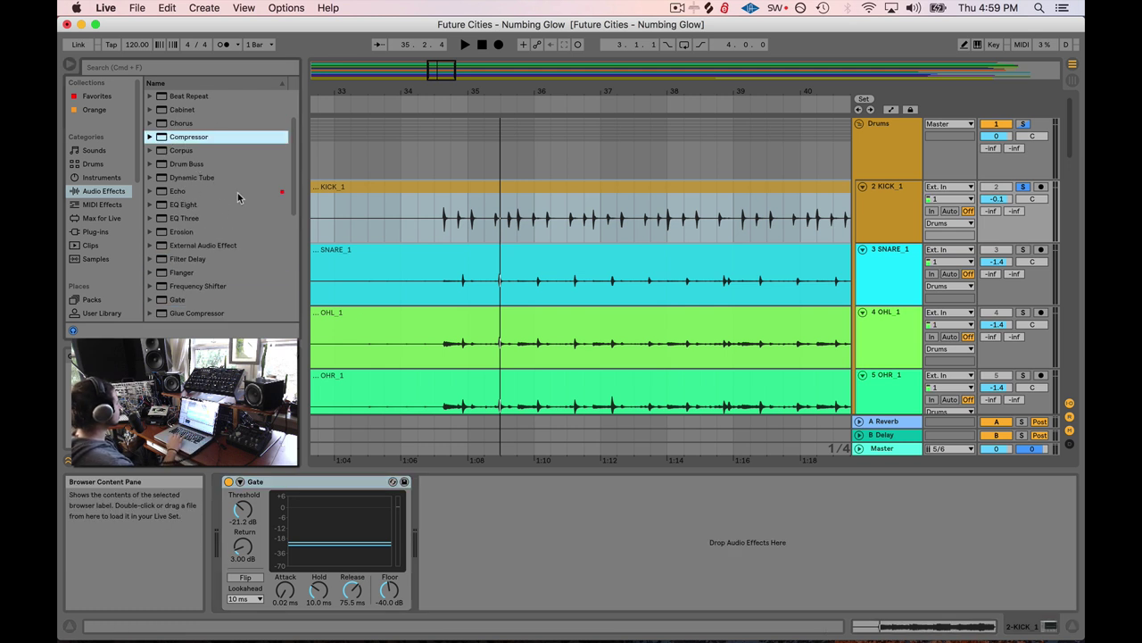
{"action": "left_click_drag", "start_coordinate": [480, 515], "coordinate": [482, 515]}
{"action": "left_click", "coordinate": [529, 174]}
{"action": "key", "text": "space"}
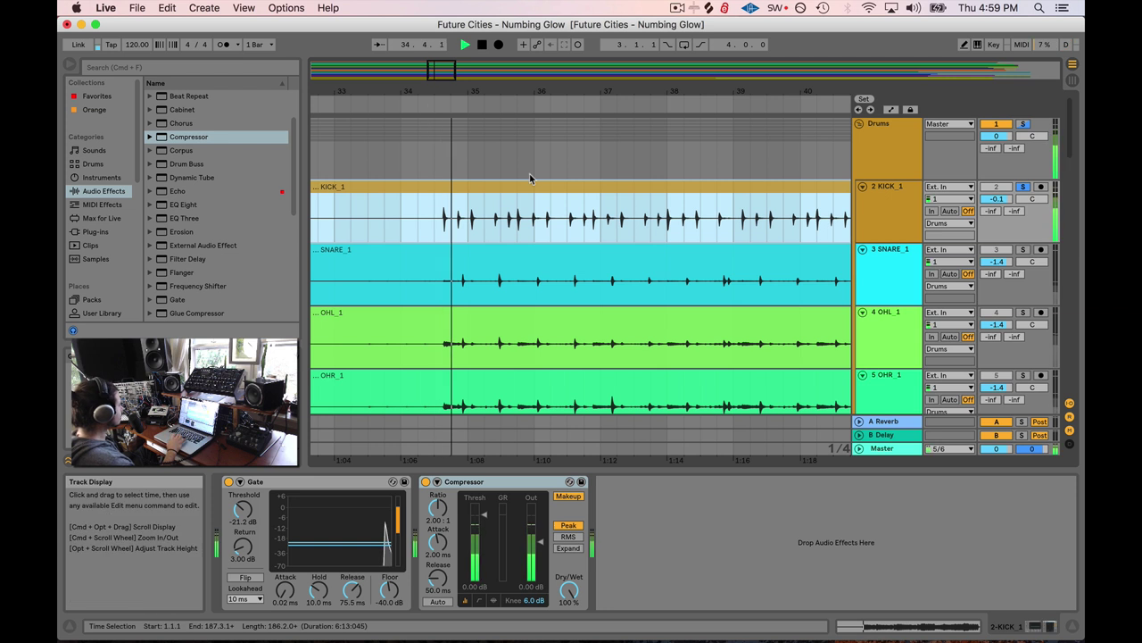
{"action": "key", "text": "space"}
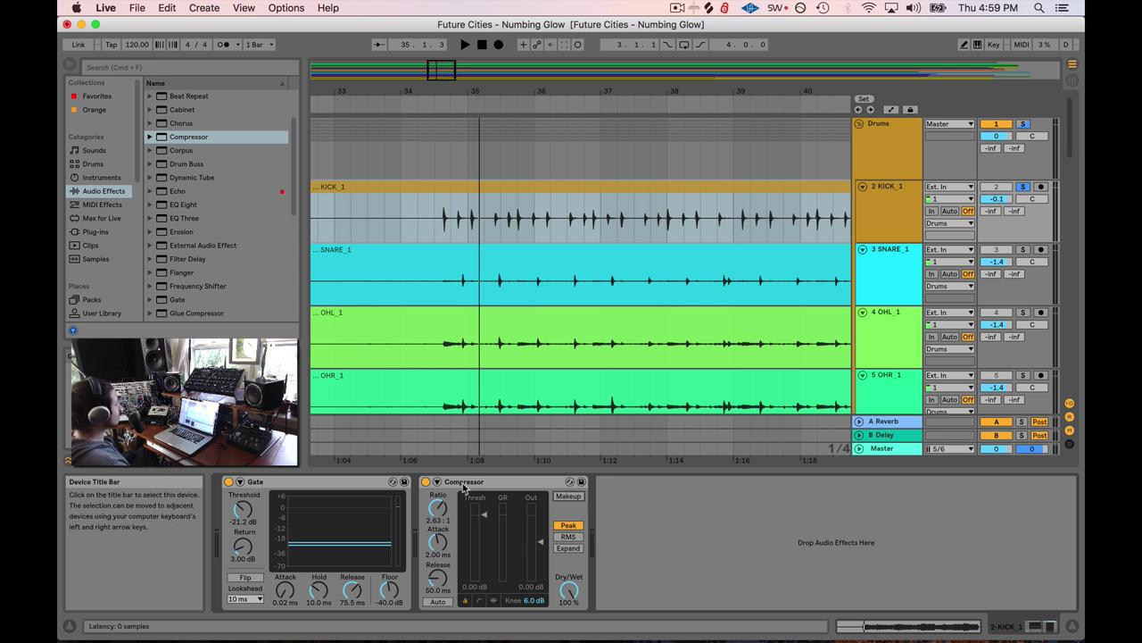
- Shorten the Compressor's attack to 0.88 ms while auditioning the kick around bar 35
{"action": "key", "text": "minus"}
{"action": "key", "text": "minus"}
{"action": "key", "text": "minus"}
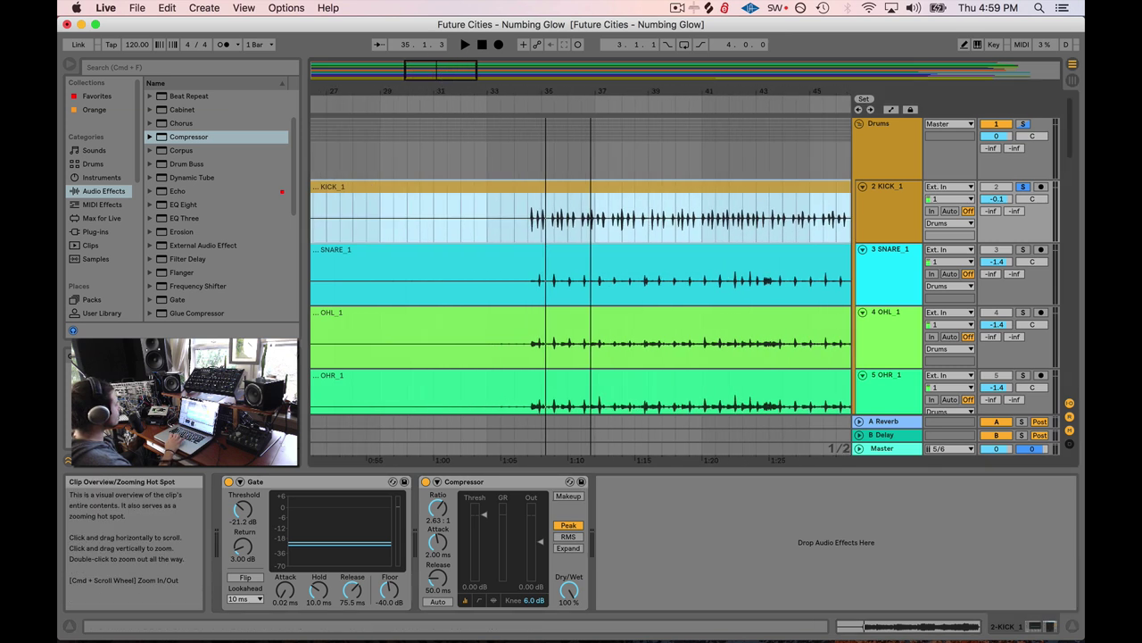
{"action": "left_click_drag", "start_coordinate": [453, 73], "coordinate": [455, 90]}
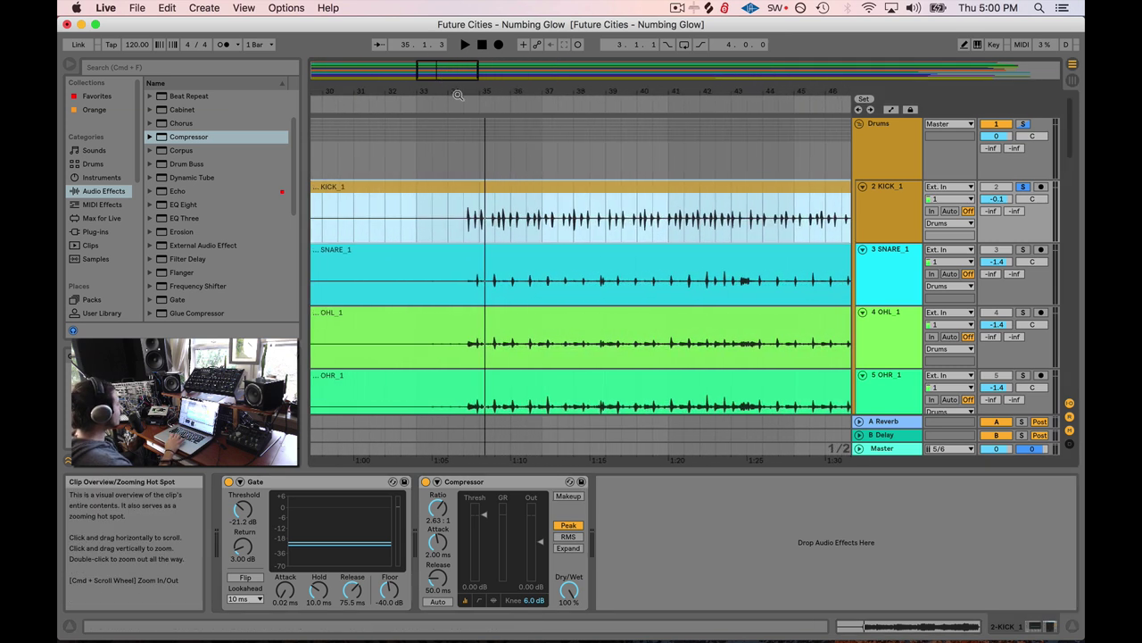
{"action": "left_click", "coordinate": [462, 105]}
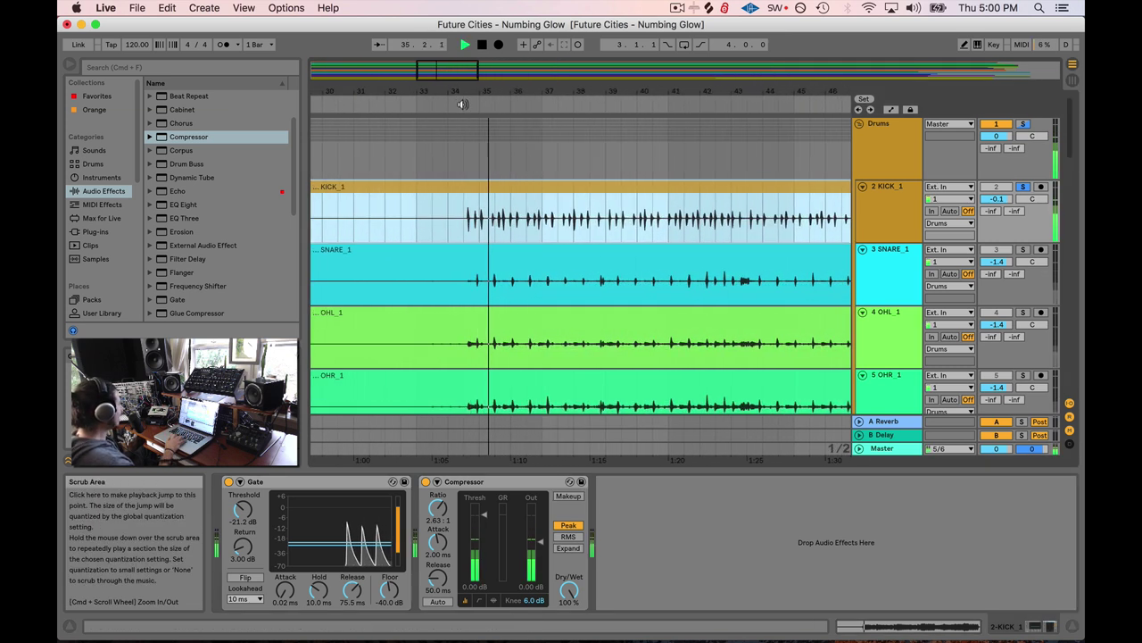
{"action": "left_click_drag", "start_coordinate": [437, 542], "coordinate": [437, 531]}
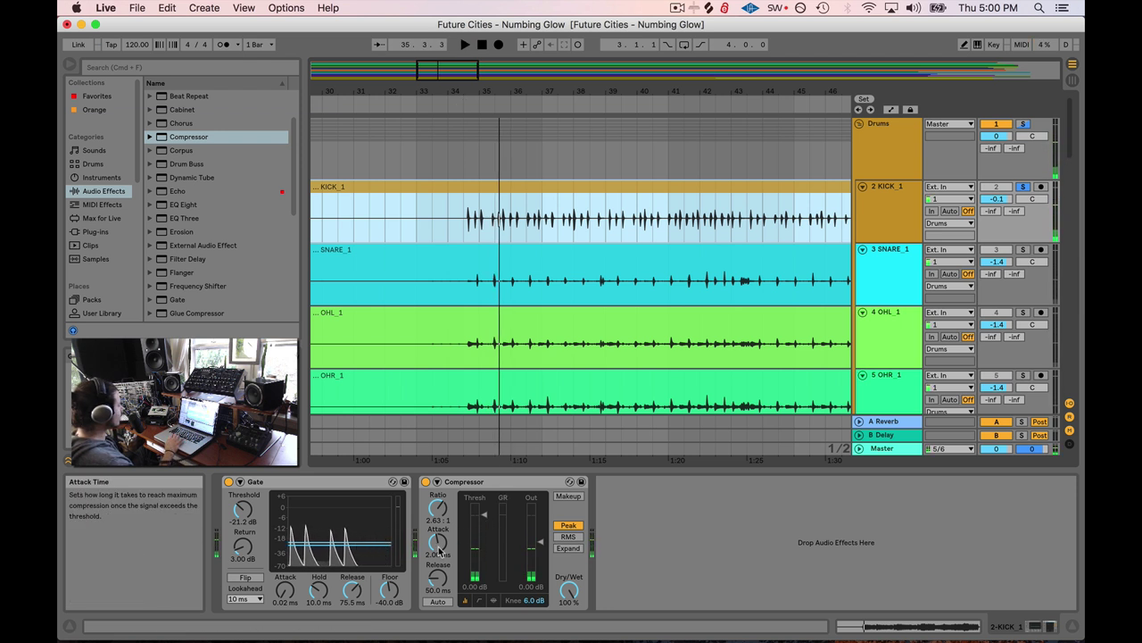
{"action": "key", "text": "space"}
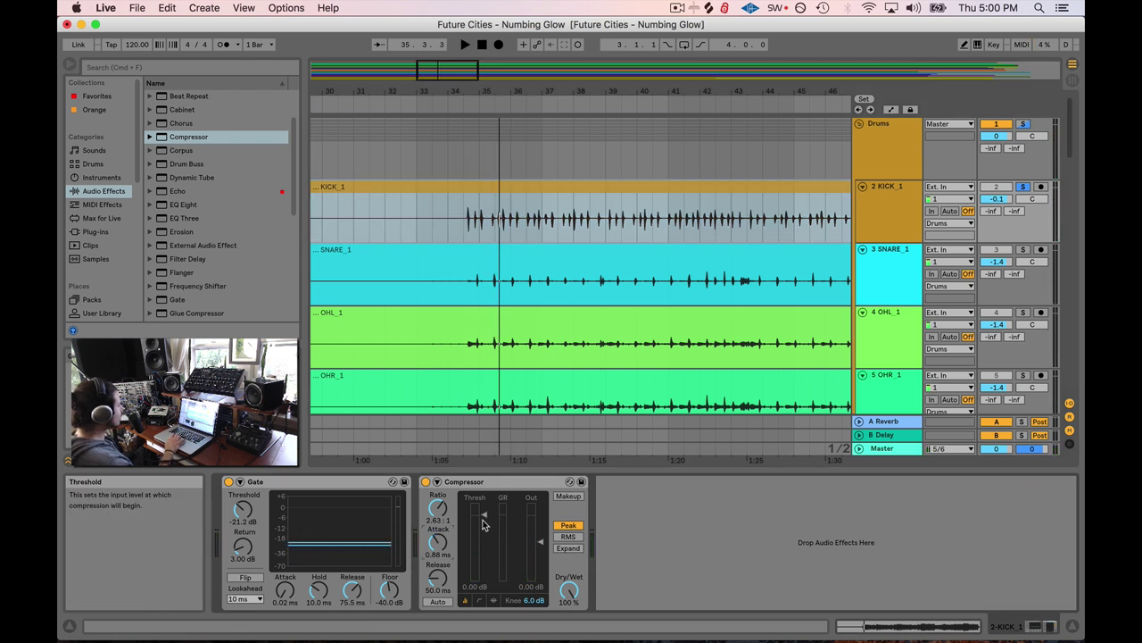
- Set the Compressor's threshold to -16.0 dB and its attack to 5.99 ms while the kick plays
{"action": "left_click", "coordinate": [459, 102]}
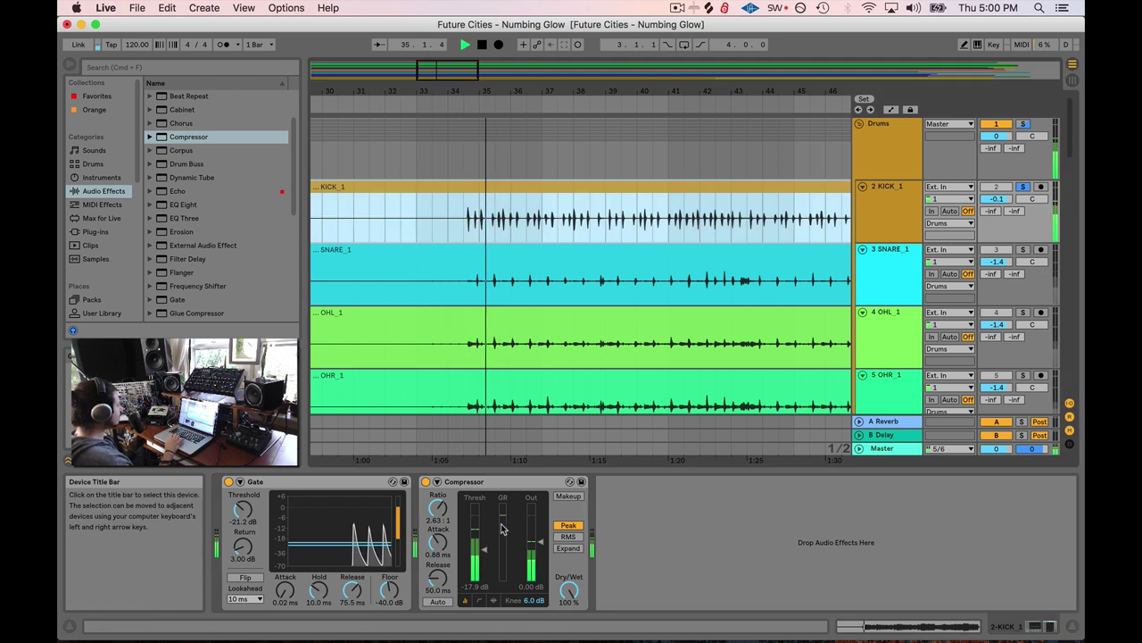
{"action": "left_click", "coordinate": [462, 555]}
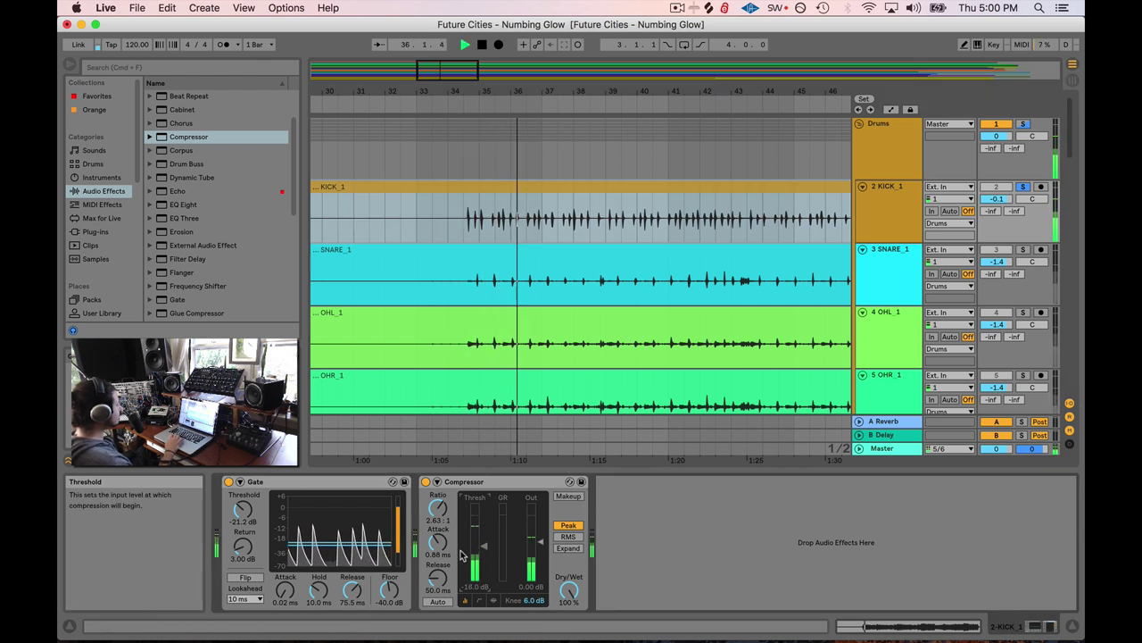
{"action": "key", "text": "space"}
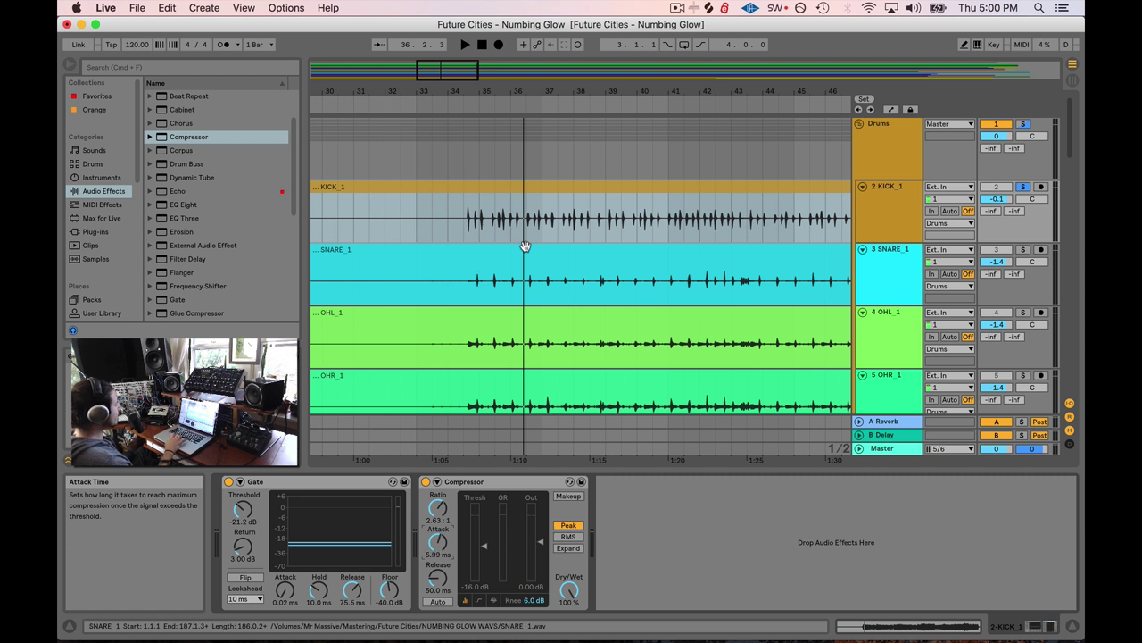
- Replay the kick and raise the Compressor's output gain to 3.00 dB
{"action": "left_click", "coordinate": [463, 104]}
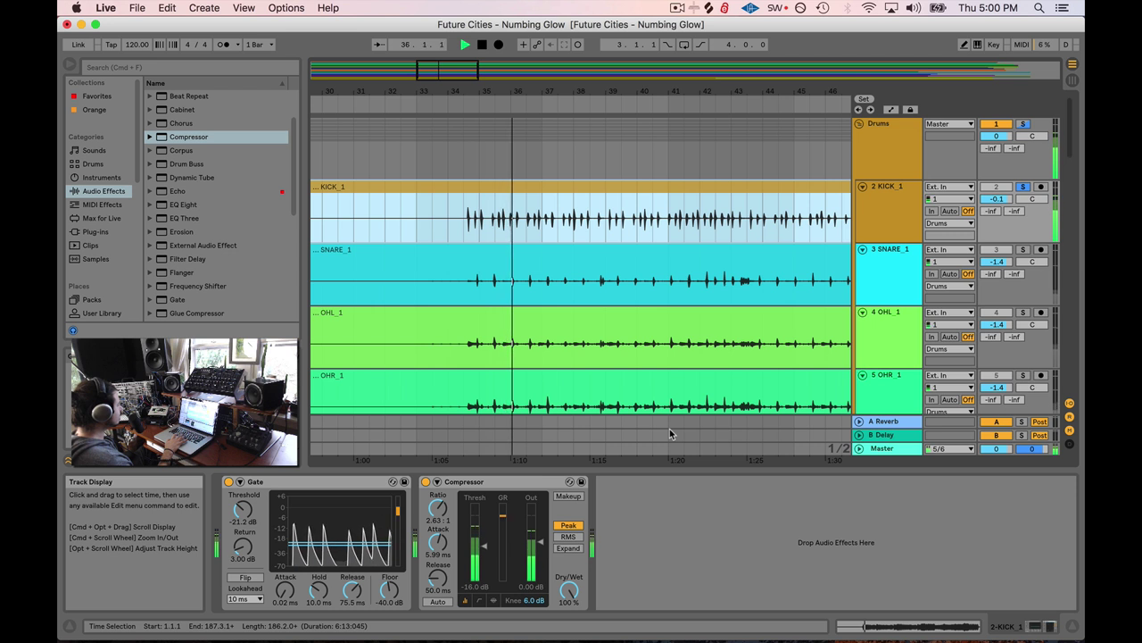
{"action": "left_click", "coordinate": [540, 546]}
{"action": "key", "text": "space"}
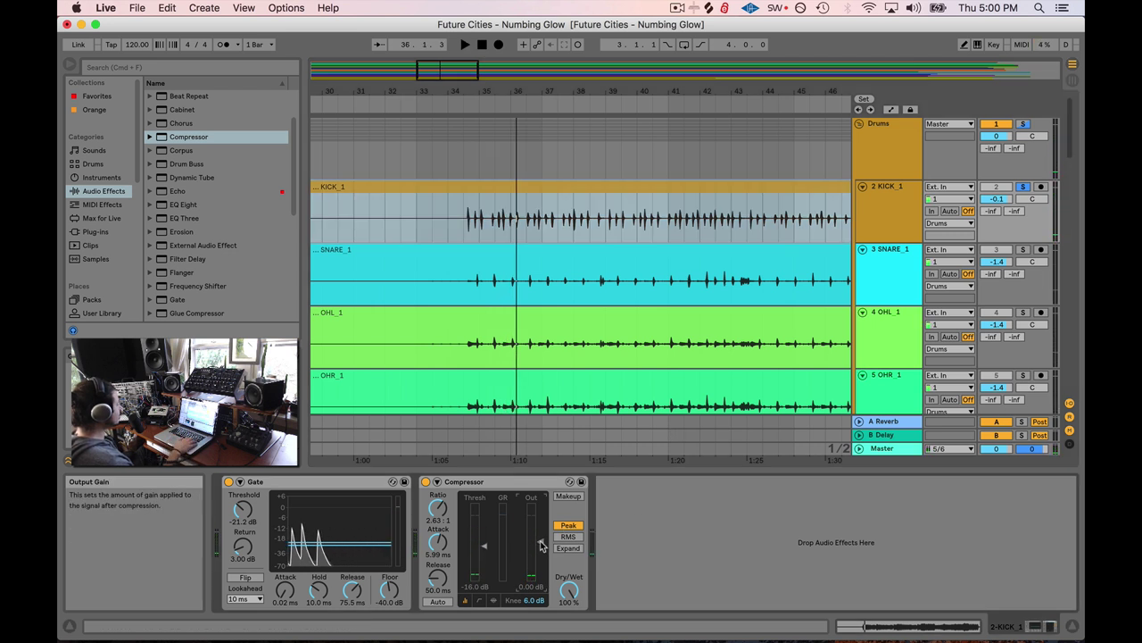
- Bypass the Compressor, play the opening kick hits, and re-enable it during playback to compare the sound
{"action": "left_click", "coordinate": [426, 481]}
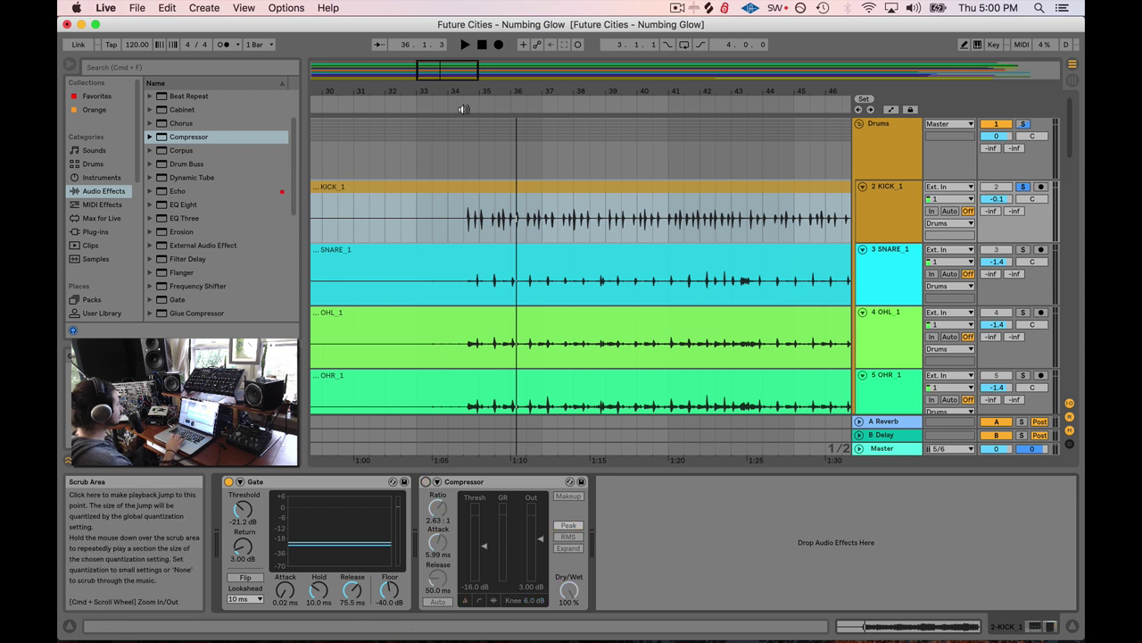
{"action": "left_click", "coordinate": [464, 207]}
{"action": "key", "text": "space"}
{"action": "left_click", "coordinate": [425, 481]}
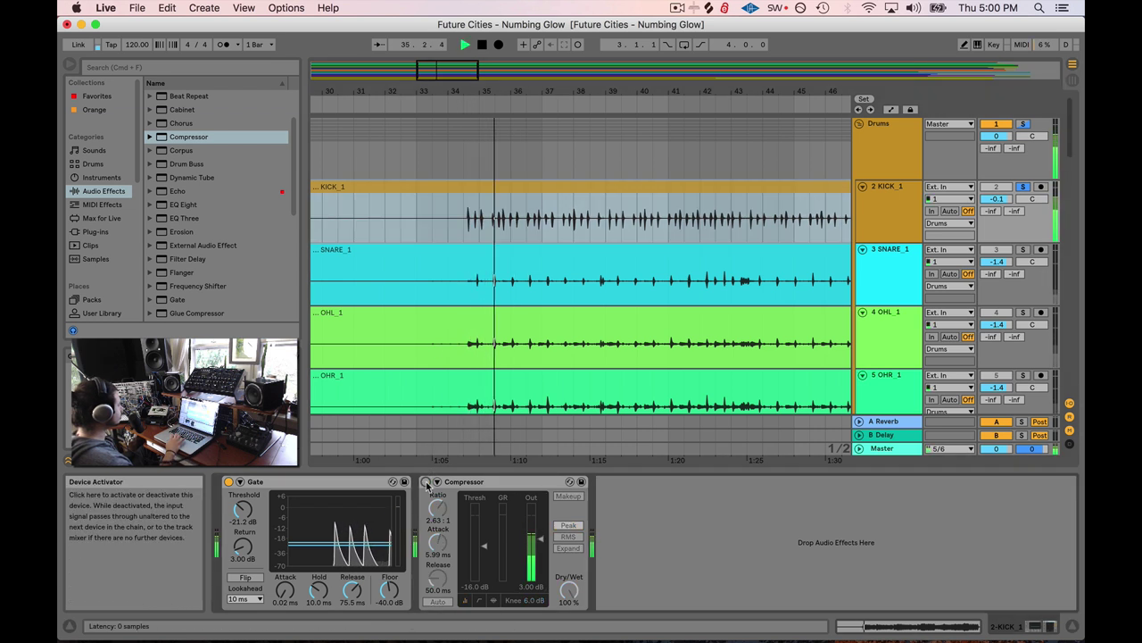
{"action": "key", "text": "space"}
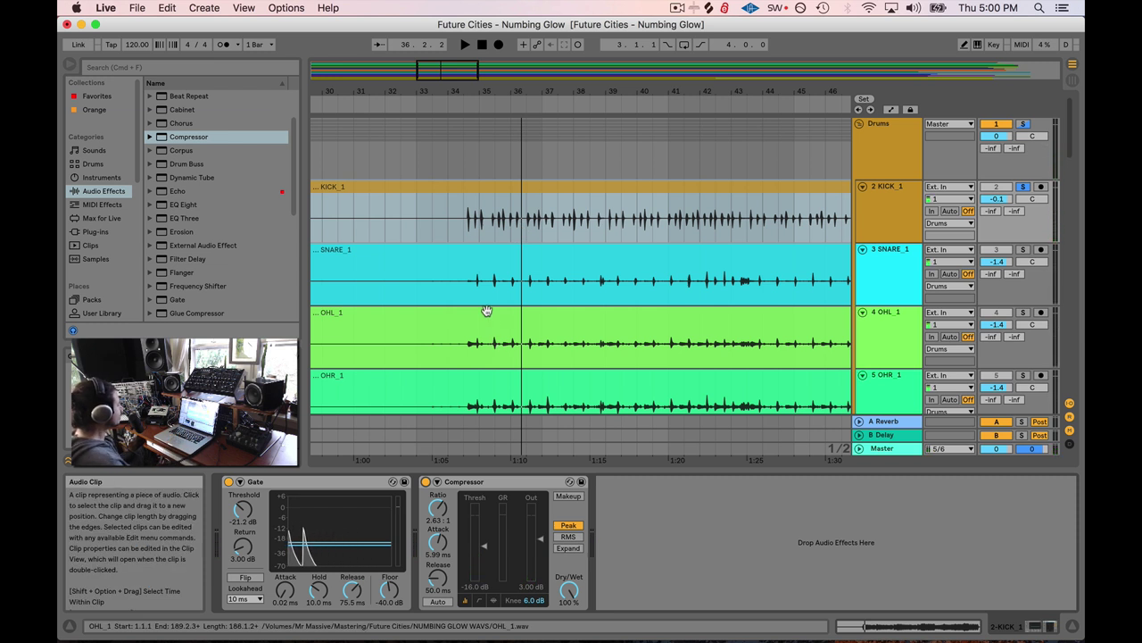
- Replay the kick with the Compressor on, bypass it for a second pass, and switch it back on mid-playback
{"action": "left_click", "coordinate": [417, 192]}
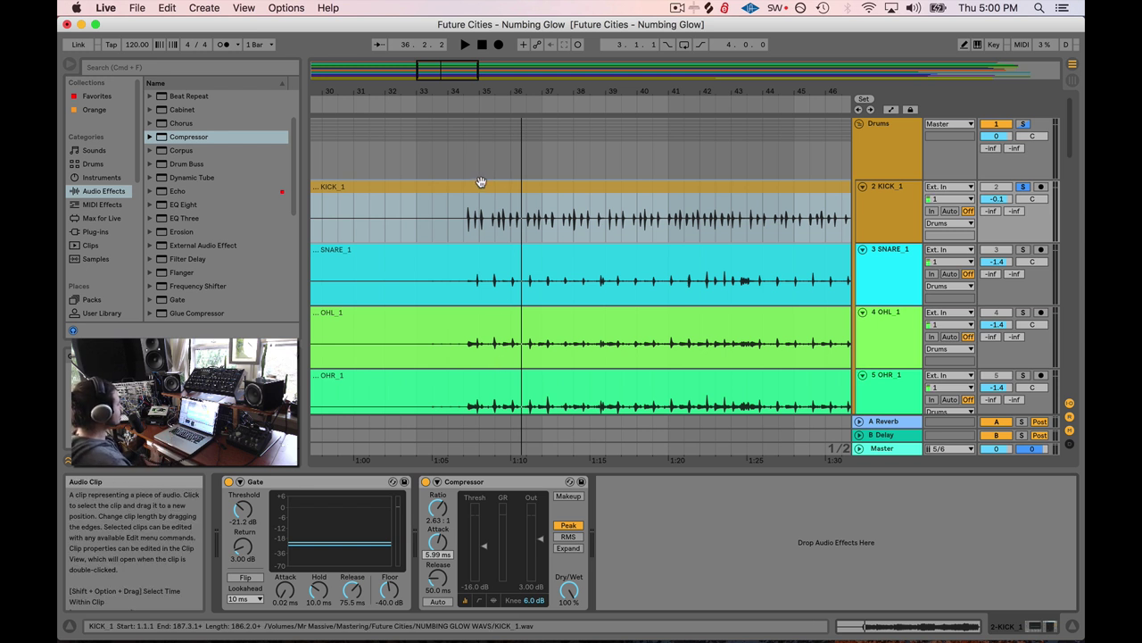
{"action": "left_click", "coordinate": [462, 106]}
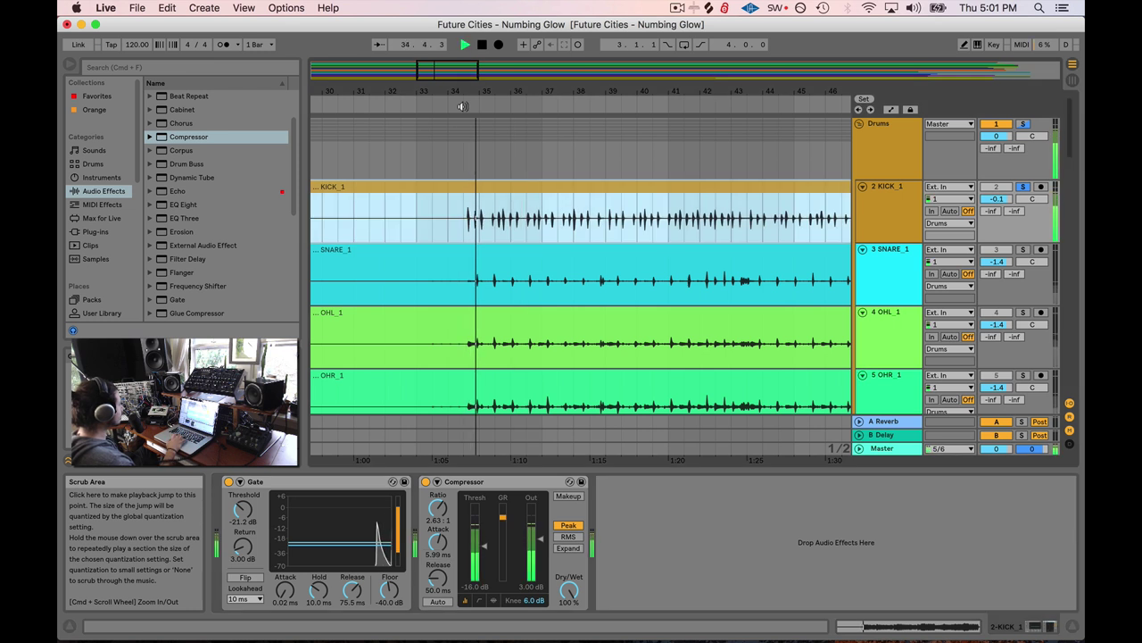
{"action": "key", "text": "0"}
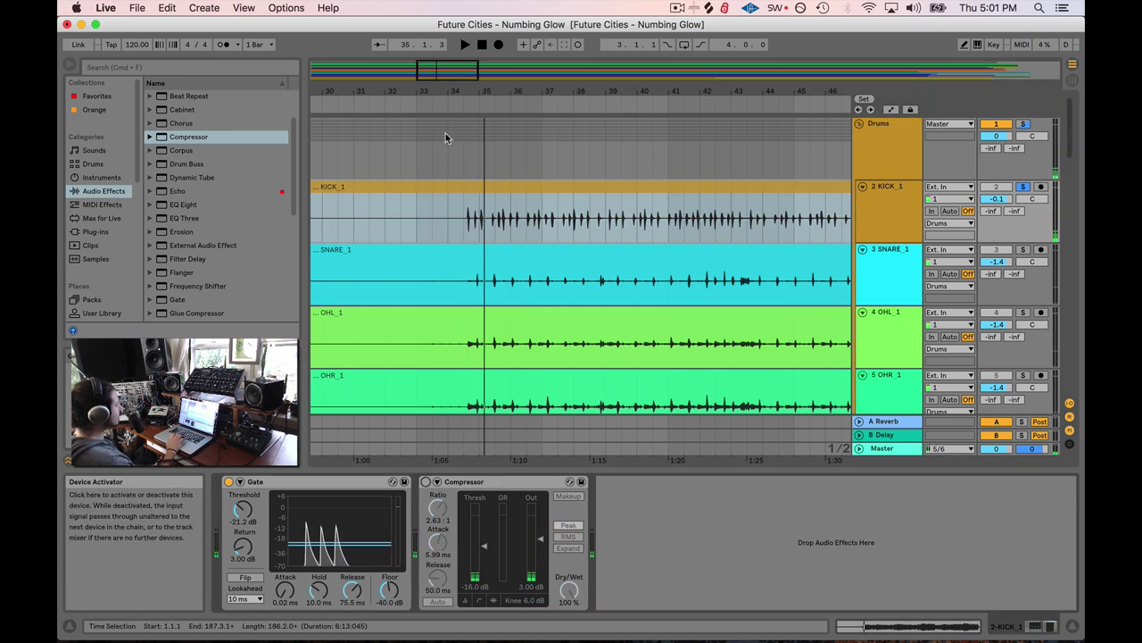
{"action": "left_click", "coordinate": [462, 107]}
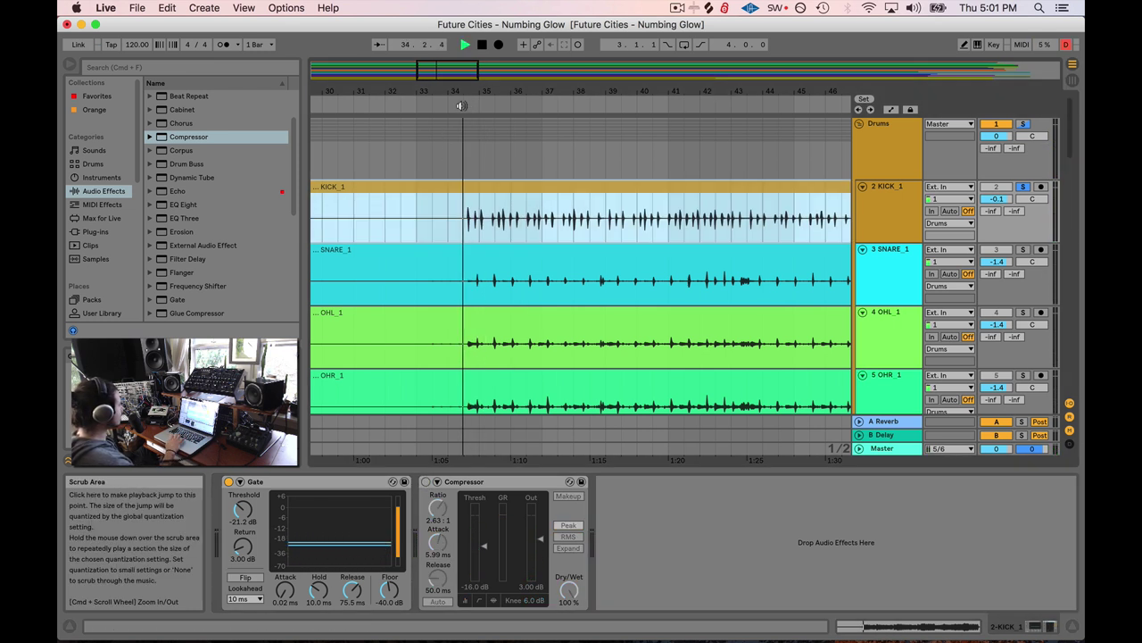
{"action": "left_click", "coordinate": [426, 482]}
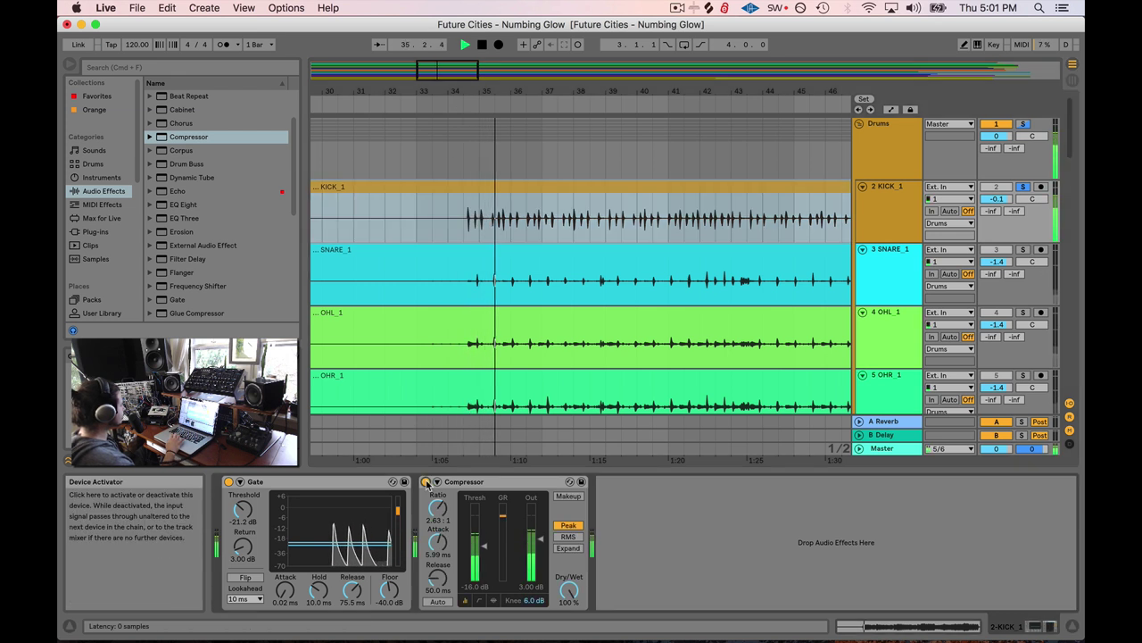
{"action": "key", "text": "space"}
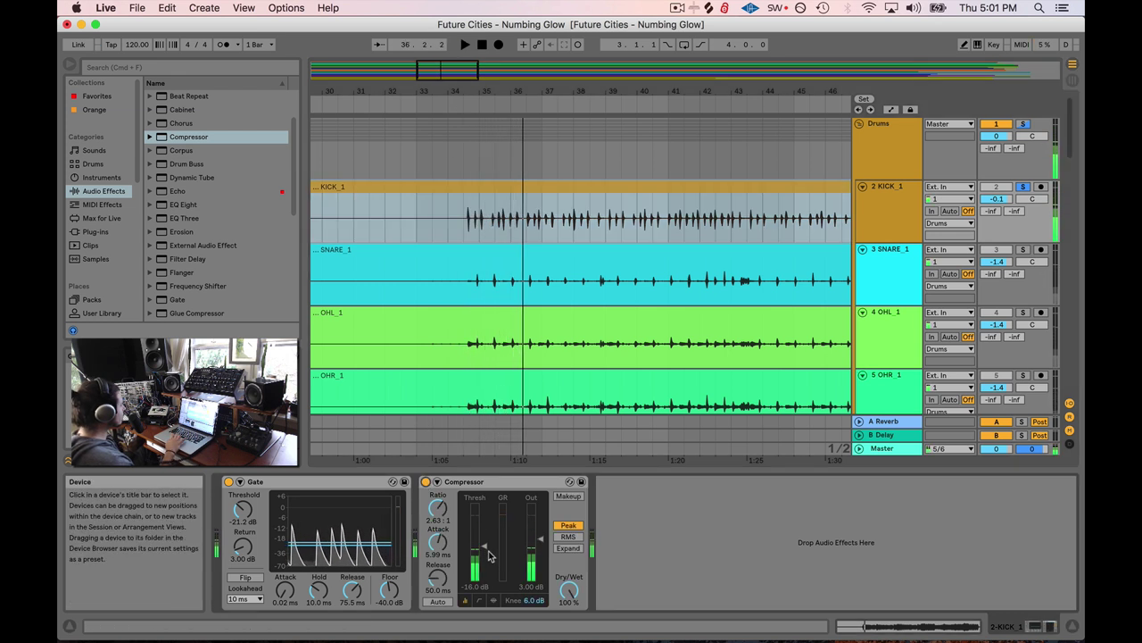
- Lower the Compressor's threshold to -18.7 dB and compare the kick with the Compressor bypassed and active
{"action": "left_click_drag", "start_coordinate": [486, 547], "coordinate": [487, 558]}
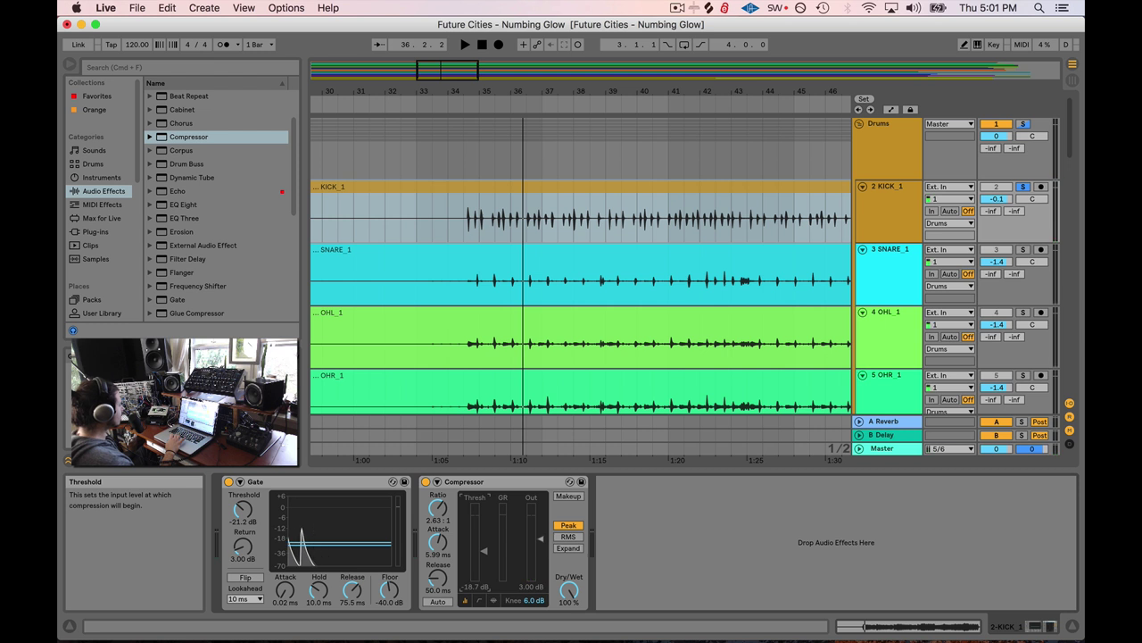
{"action": "key", "text": "space"}
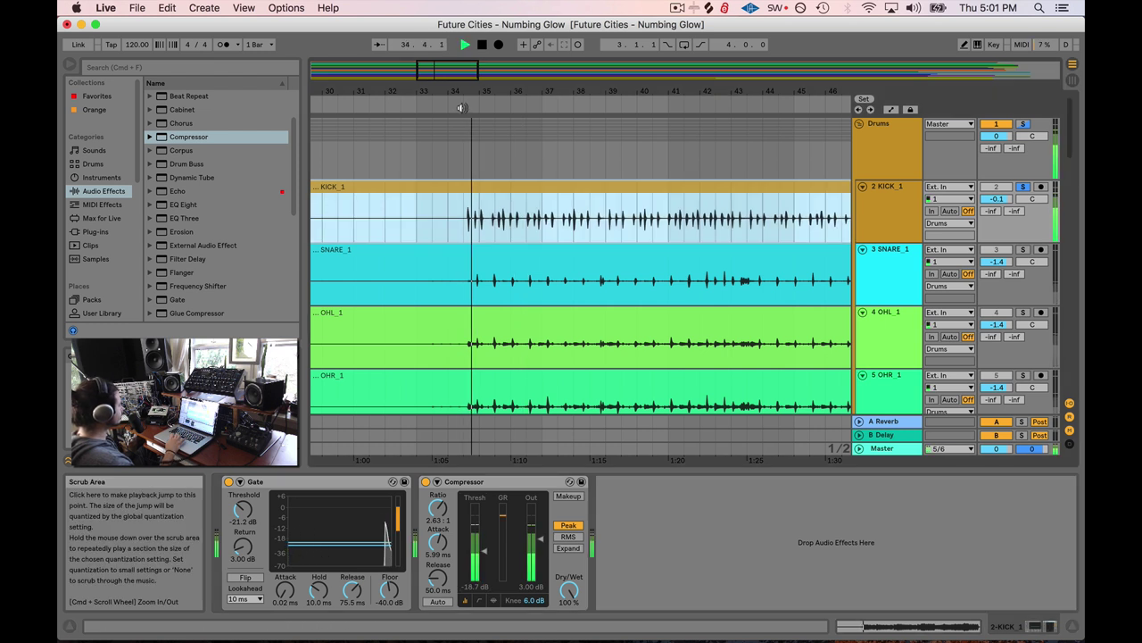
{"action": "left_click", "coordinate": [425, 481]}
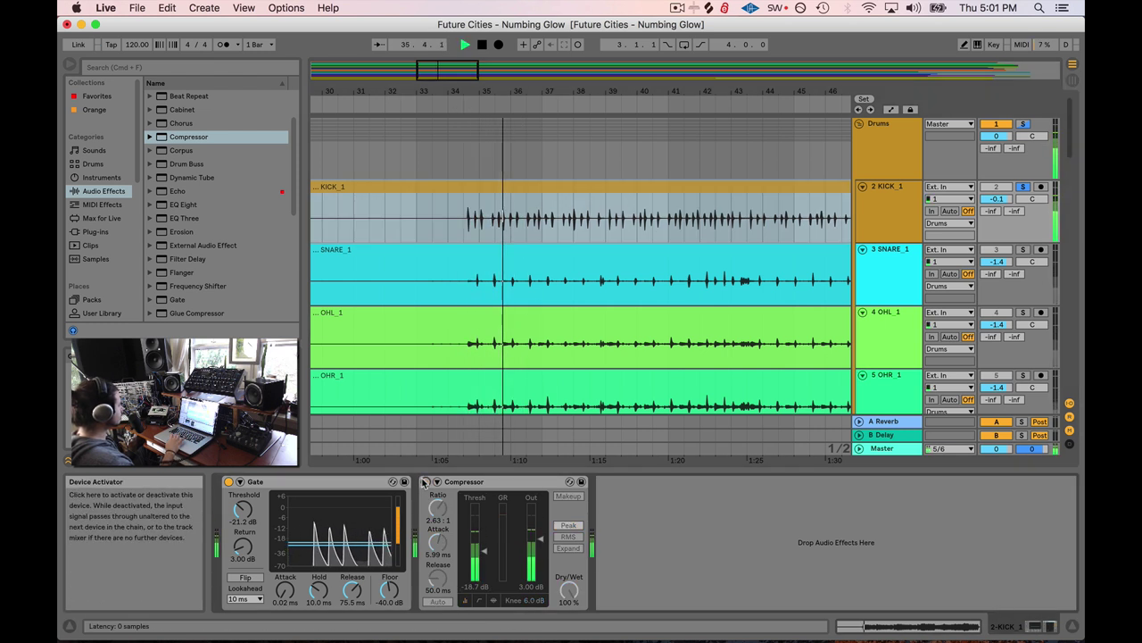
{"action": "left_click", "coordinate": [426, 481]}
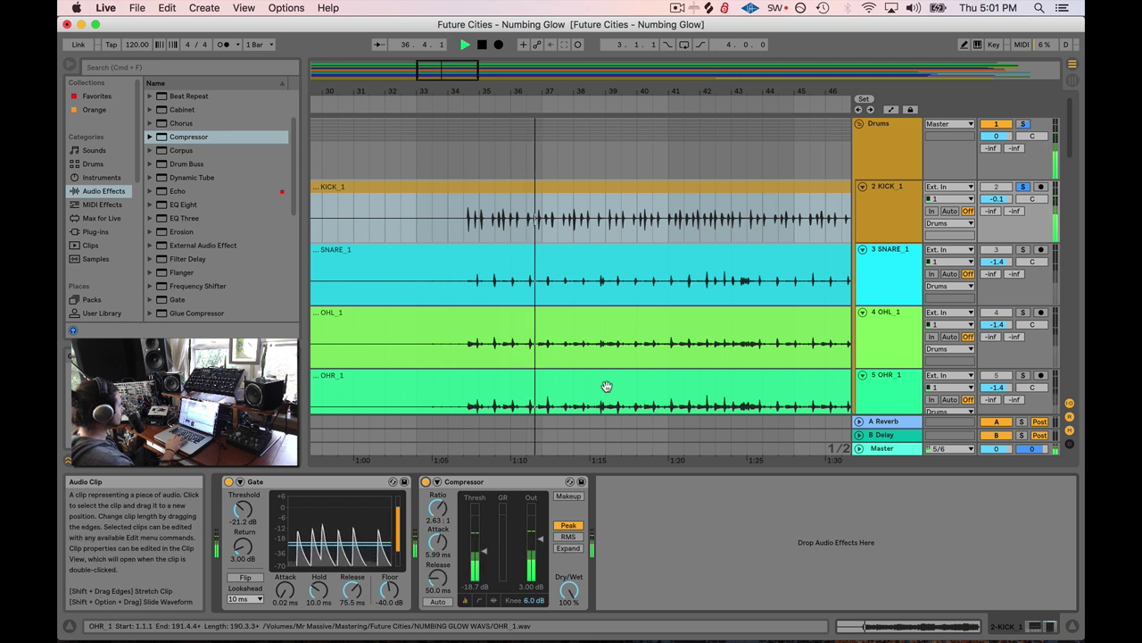
{"action": "key", "text": "space"}
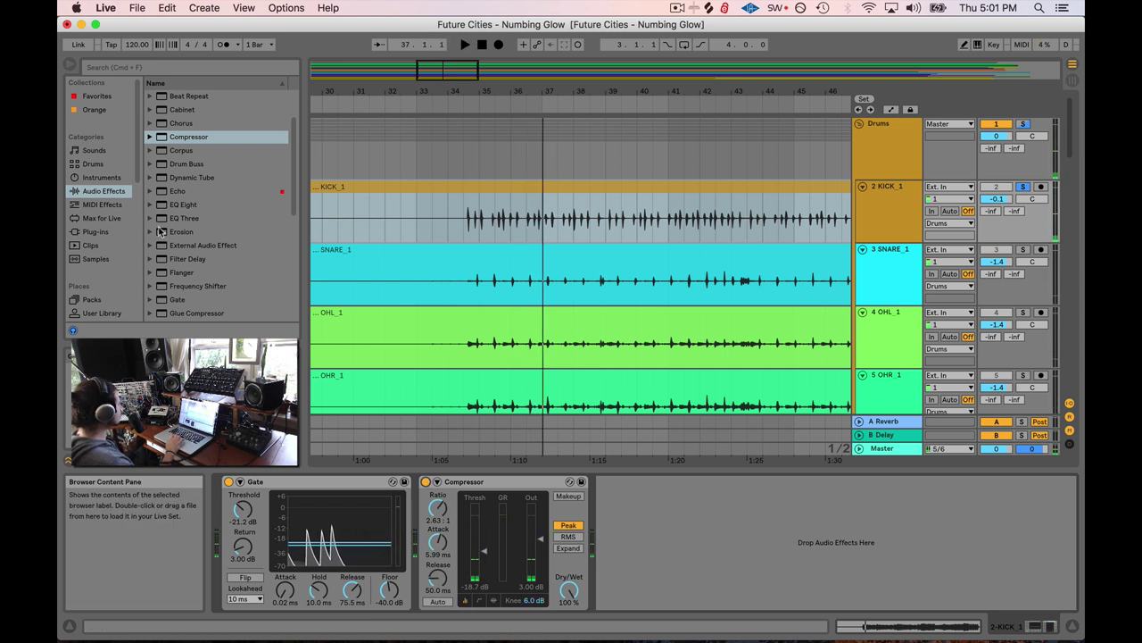
{"action": "left_click", "coordinate": [103, 231]}
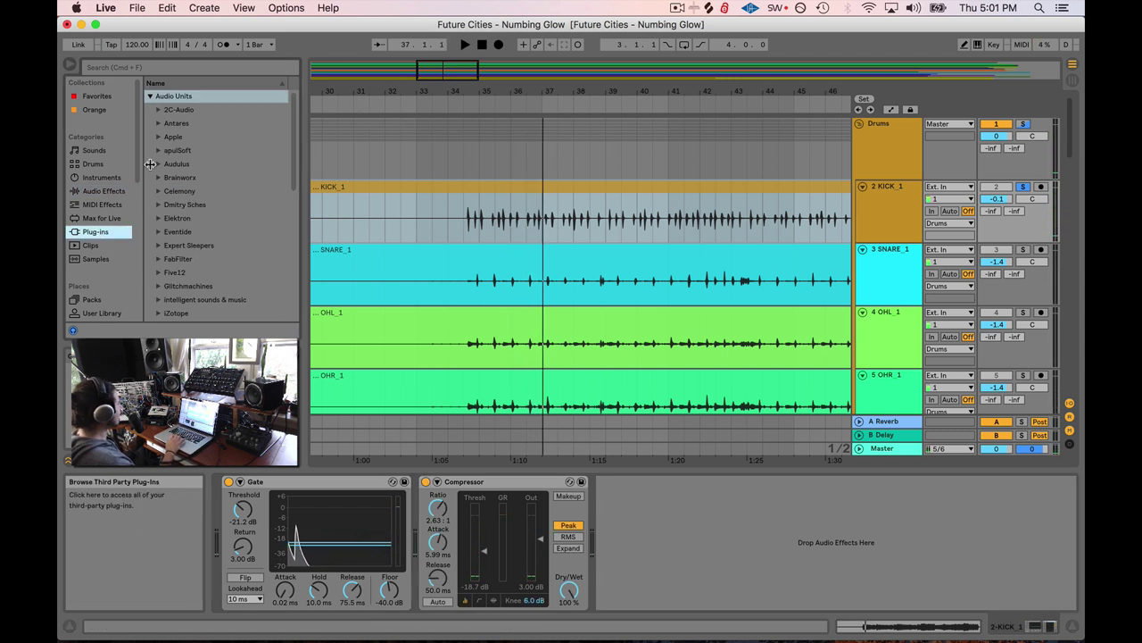
{"action": "left_click", "coordinate": [102, 191]}
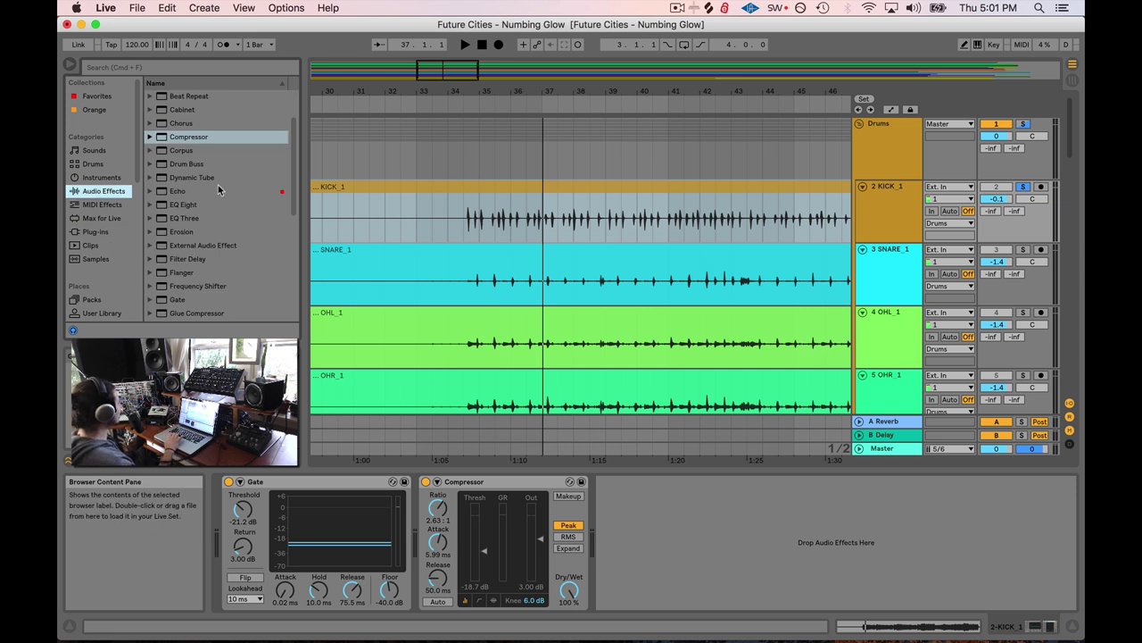
- Add an EQ Eight after the Compressor in the KICK_1 device chain
{"action": "left_click", "coordinate": [162, 206]}
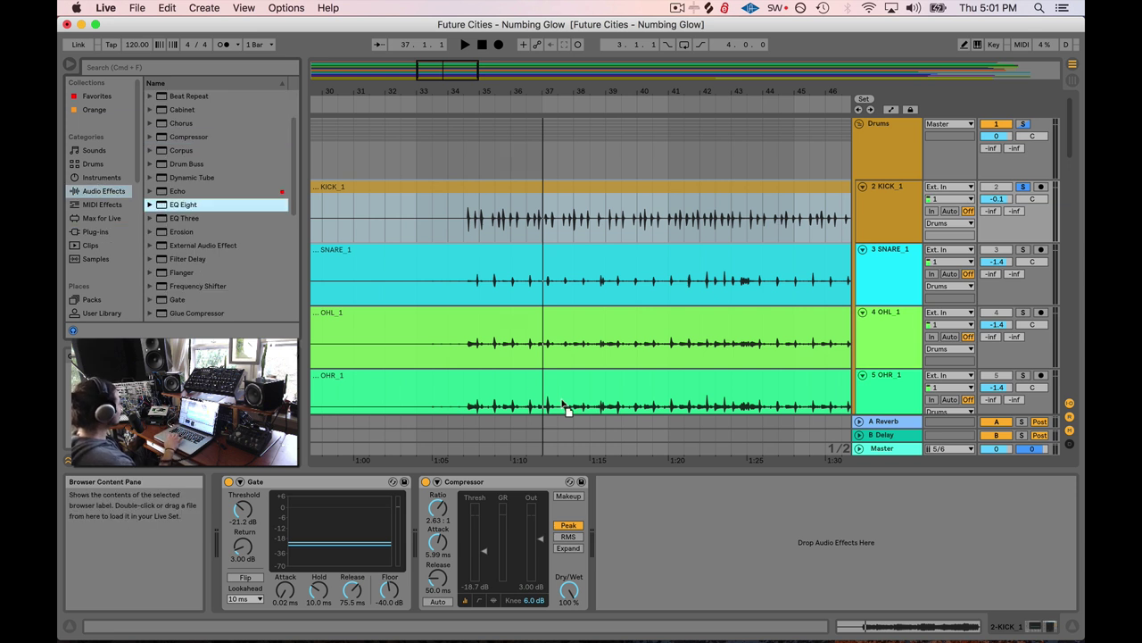
{"action": "left_click_drag", "start_coordinate": [694, 512], "coordinate": [693, 513]}
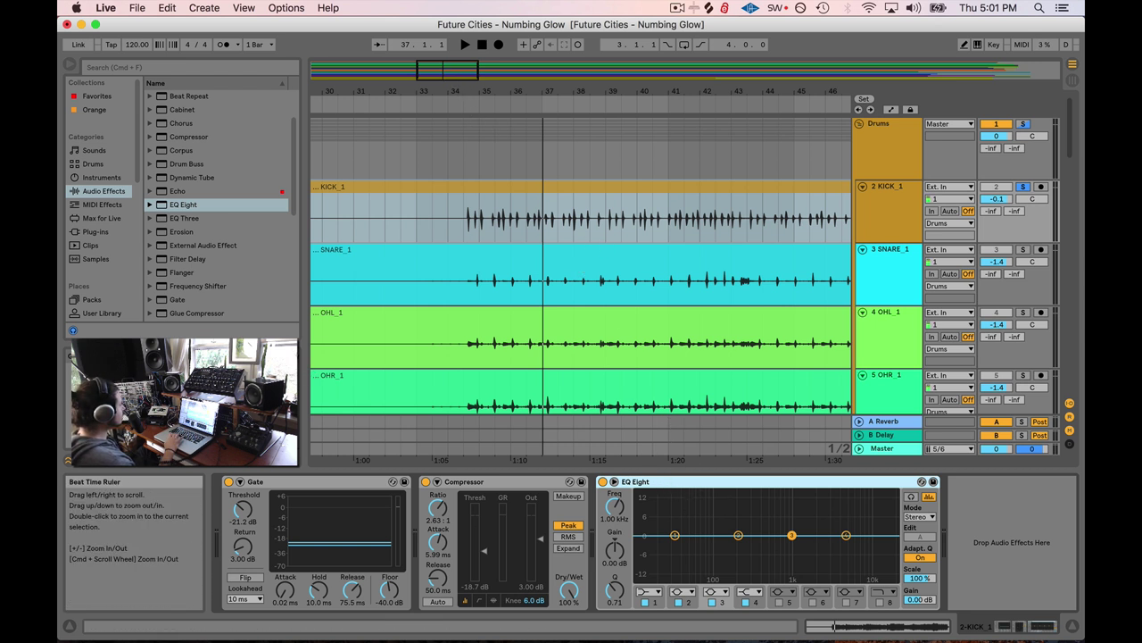
{"action": "left_click_drag", "start_coordinate": [453, 80], "coordinate": [466, 75]}
{"action": "scroll", "coordinate": [534, 123], "scroll_direction": "left", "scroll_amount": 5}
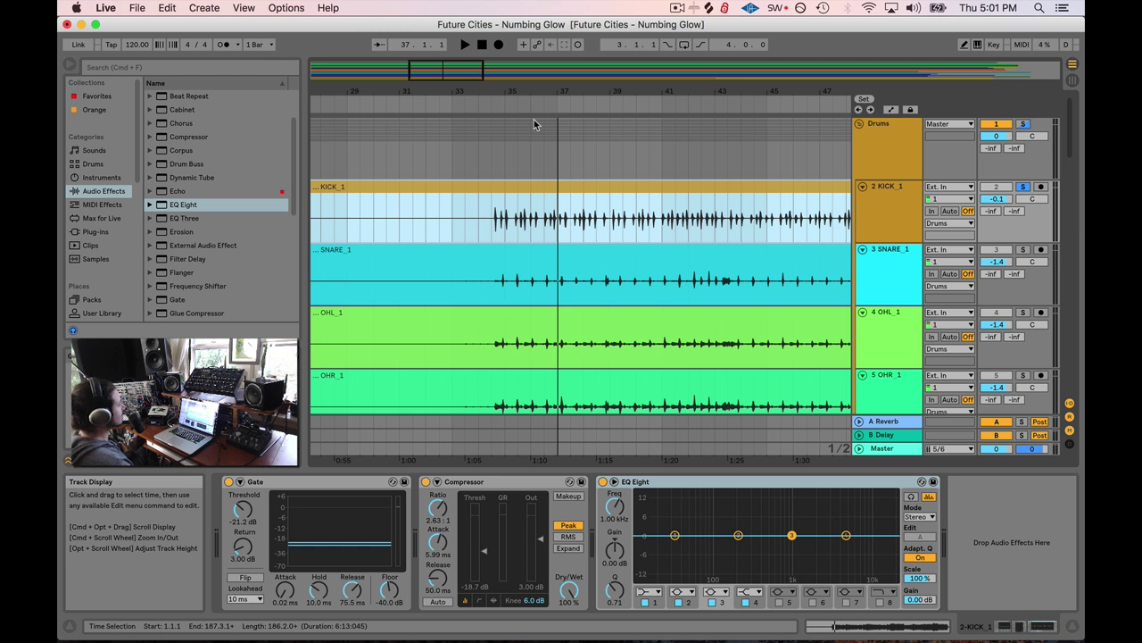
{"action": "left_click_drag", "start_coordinate": [462, 75], "coordinate": [469, 74]}
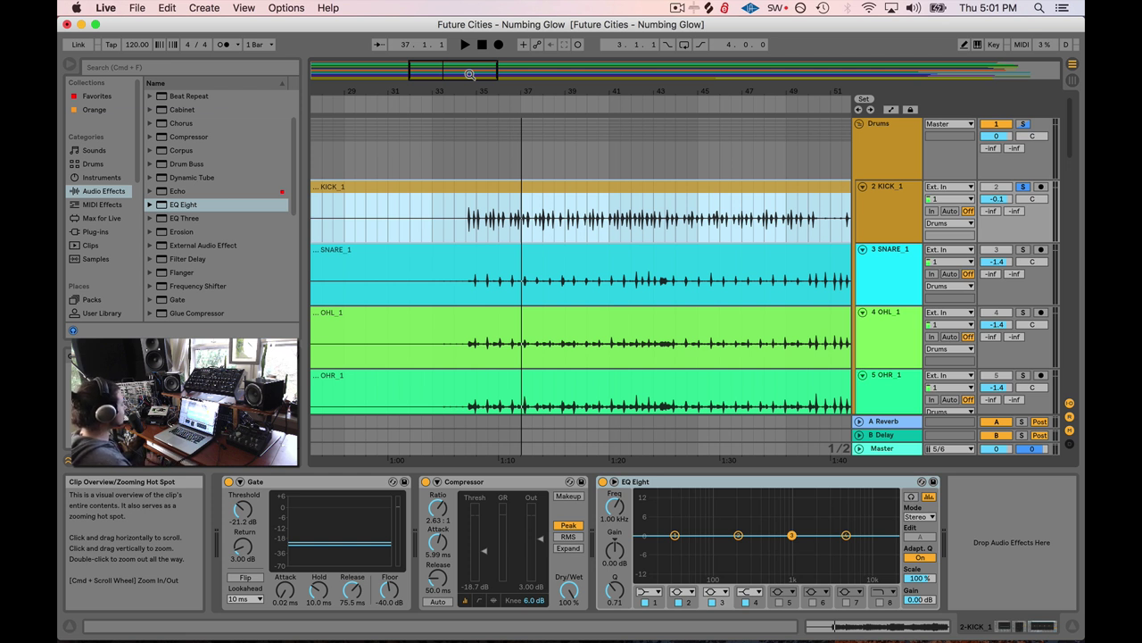
{"action": "left_click_drag", "start_coordinate": [473, 71], "coordinate": [470, 66]}
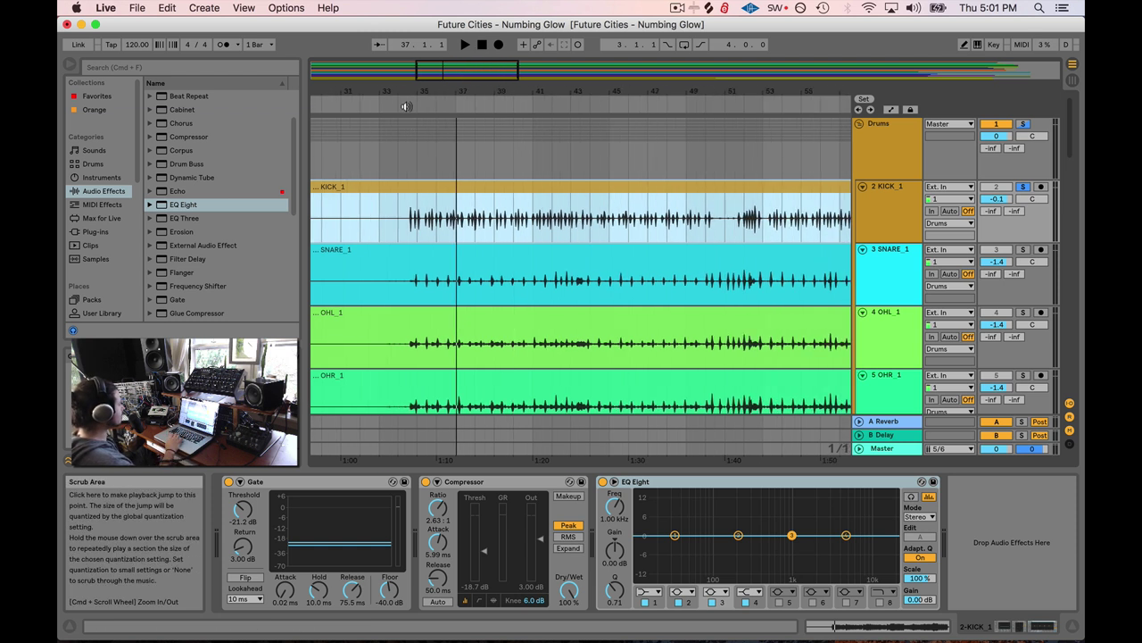
{"action": "scroll", "coordinate": [580, 268], "scroll_direction": "right", "scroll_amount": 2}
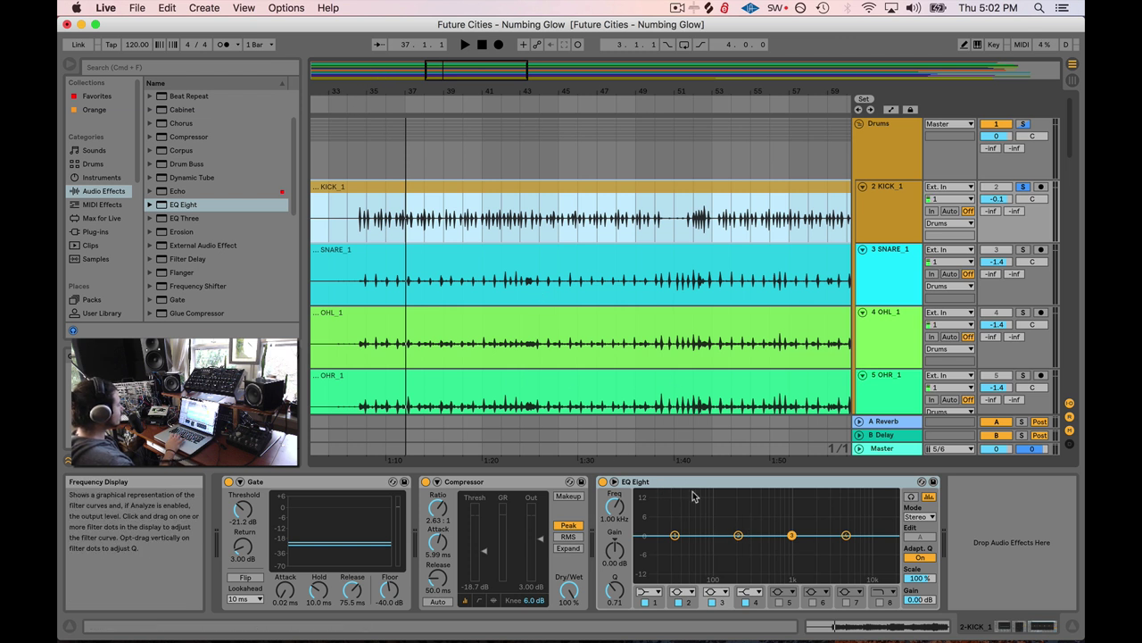
{"action": "scroll", "coordinate": [465, 125], "scroll_direction": "left", "scroll_amount": 5}
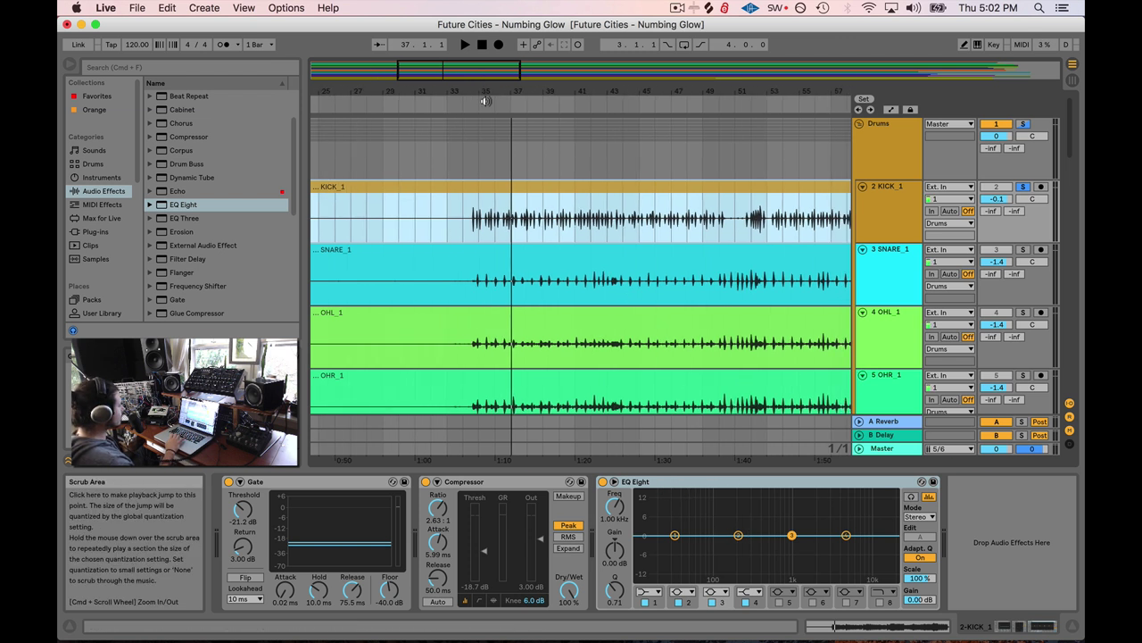
{"action": "scroll", "coordinate": [580, 268], "scroll_direction": "right", "scroll_amount": 4}
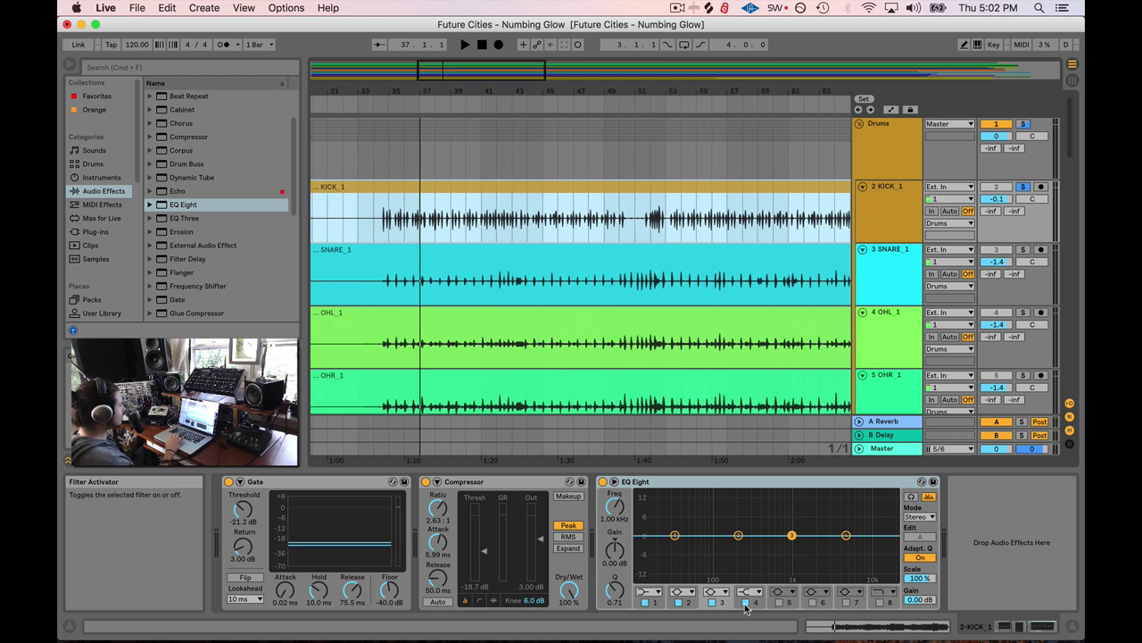
- Switch off band 4 of the EQ Eight and change band 1 to a bell filter
{"action": "left_click", "coordinate": [746, 603]}
{"action": "left_click", "coordinate": [649, 591]}
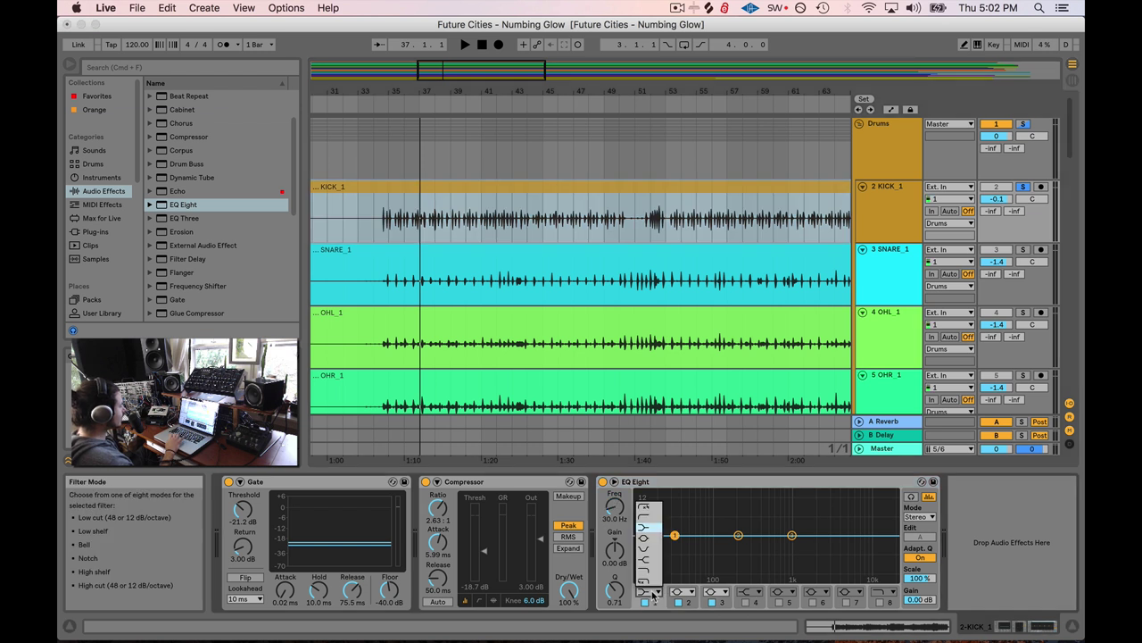
{"action": "left_click", "coordinate": [644, 537]}
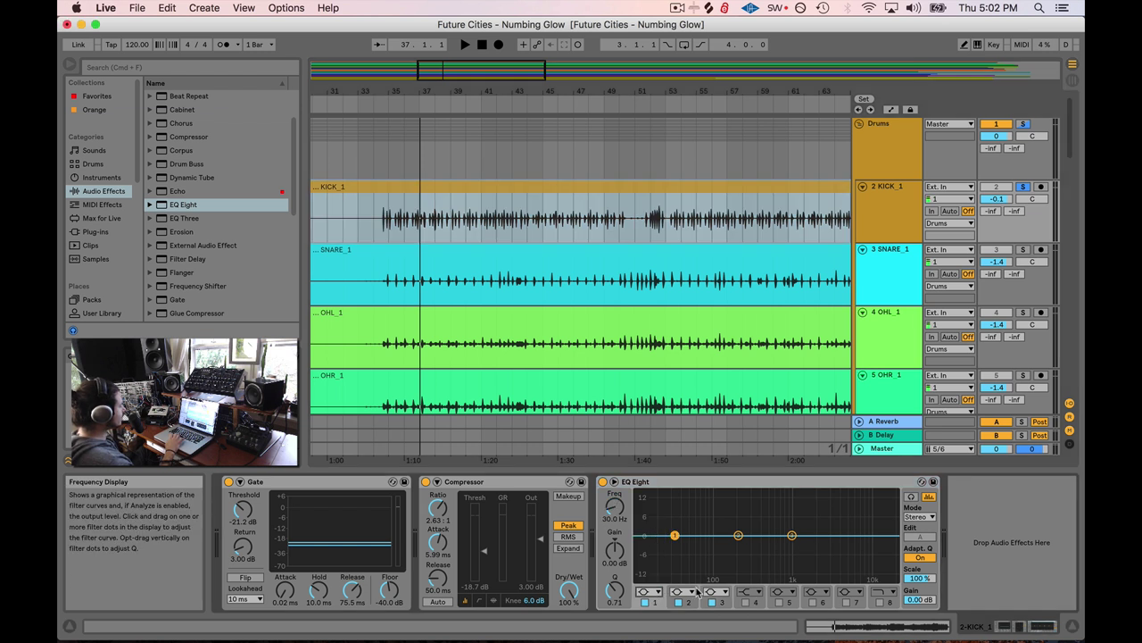
- Play the kick and move EQ Eight band 2 to 267 Hz with 0.12 dB of gain
{"action": "left_click", "coordinate": [378, 104]}
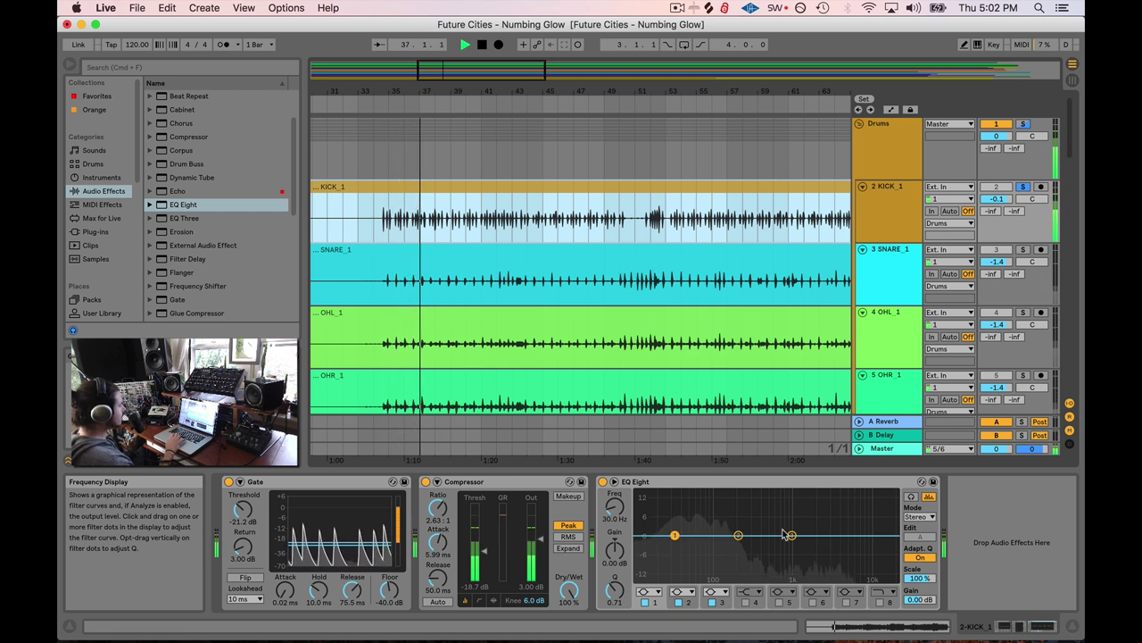
{"action": "left_click_drag", "start_coordinate": [744, 538], "coordinate": [752, 537]}
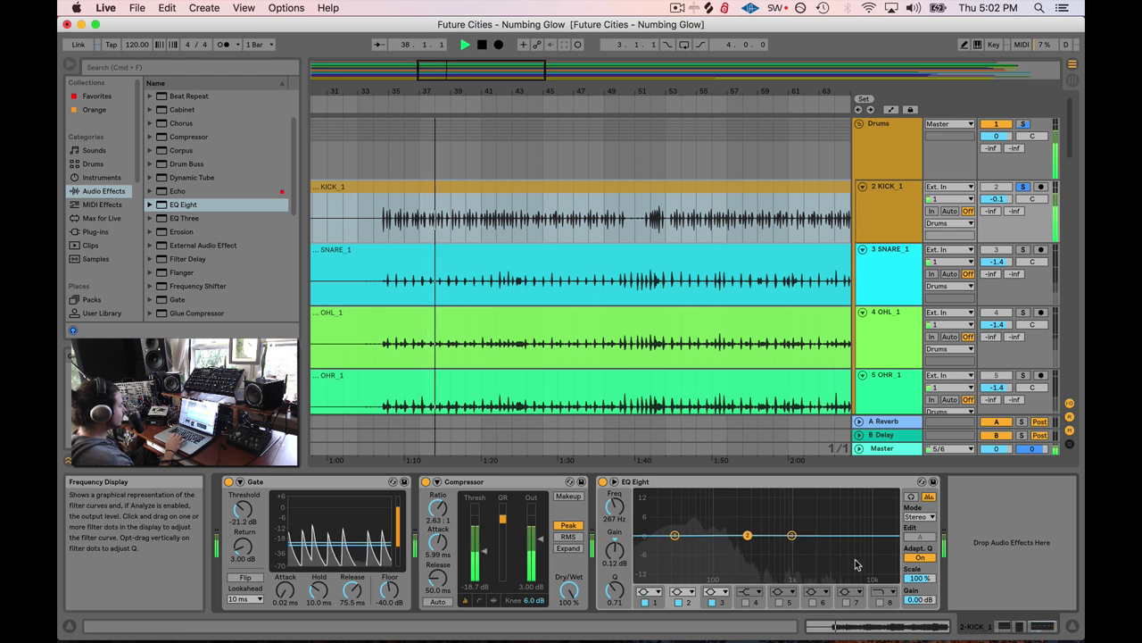
{"action": "key", "text": "space"}
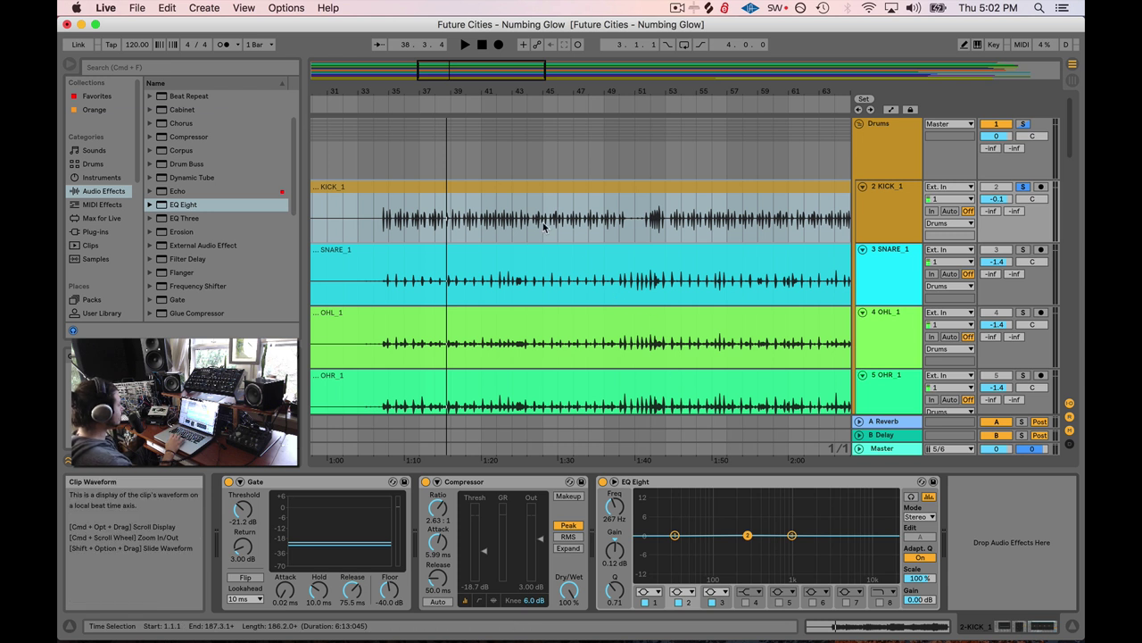
- Play the kick from just before its first hits and boost EQ Eight band 3 by 10.5 dB at 2.25 kHz
{"action": "left_click", "coordinate": [380, 104]}
{"action": "left_click_drag", "start_coordinate": [791, 535], "coordinate": [804, 516]}
{"action": "key", "text": "space"}
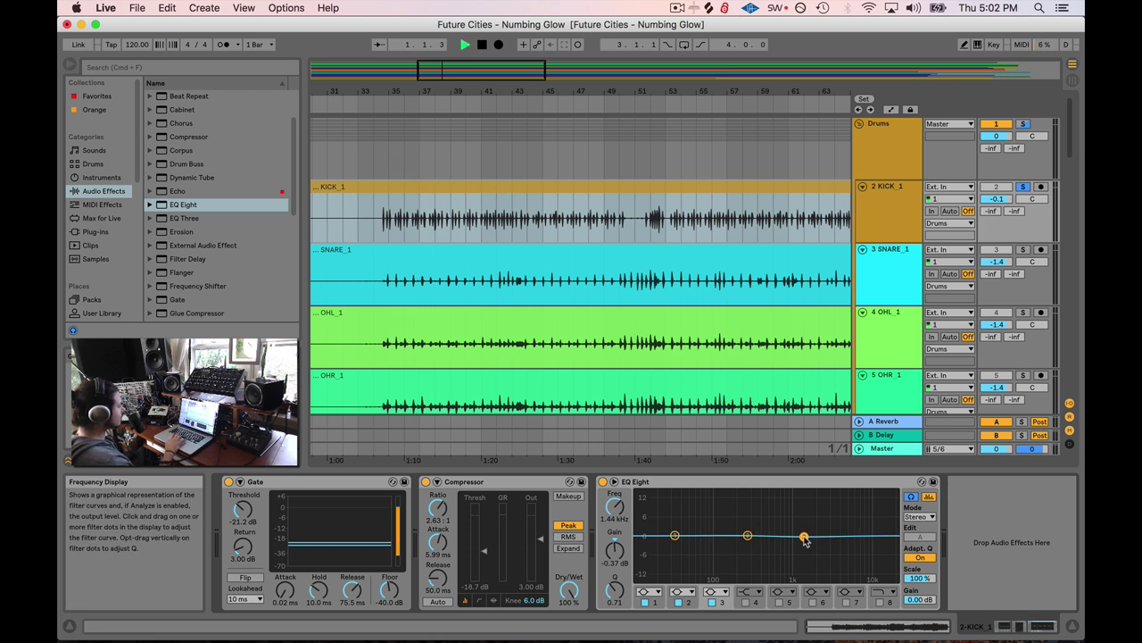
{"action": "left_click", "coordinate": [376, 221]}
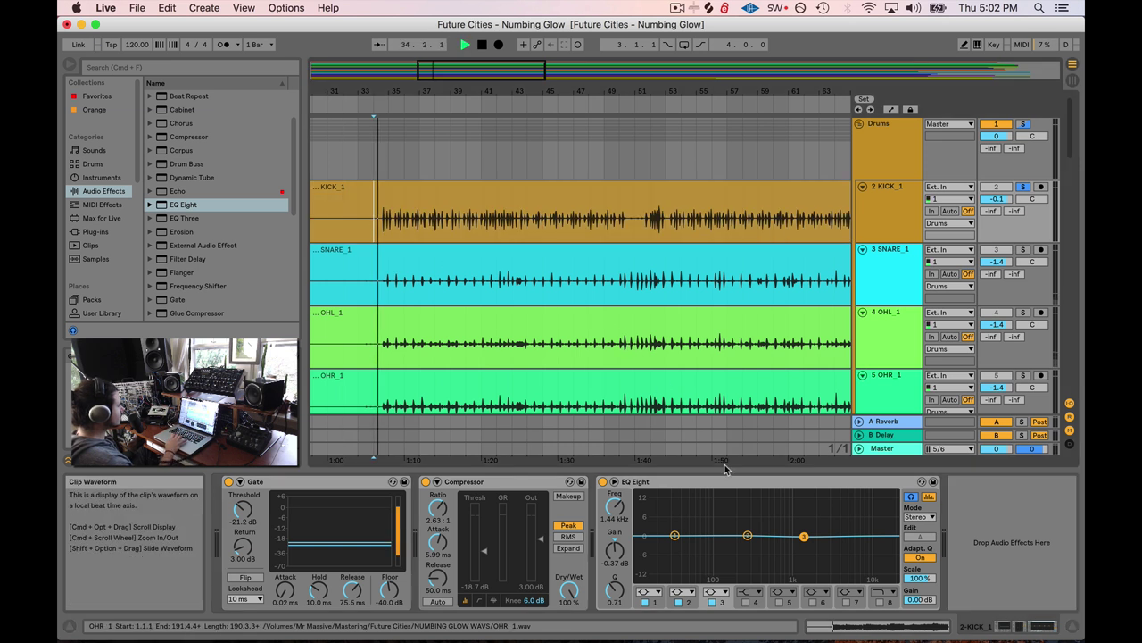
{"action": "left_click_drag", "start_coordinate": [805, 536], "coordinate": [819, 507]}
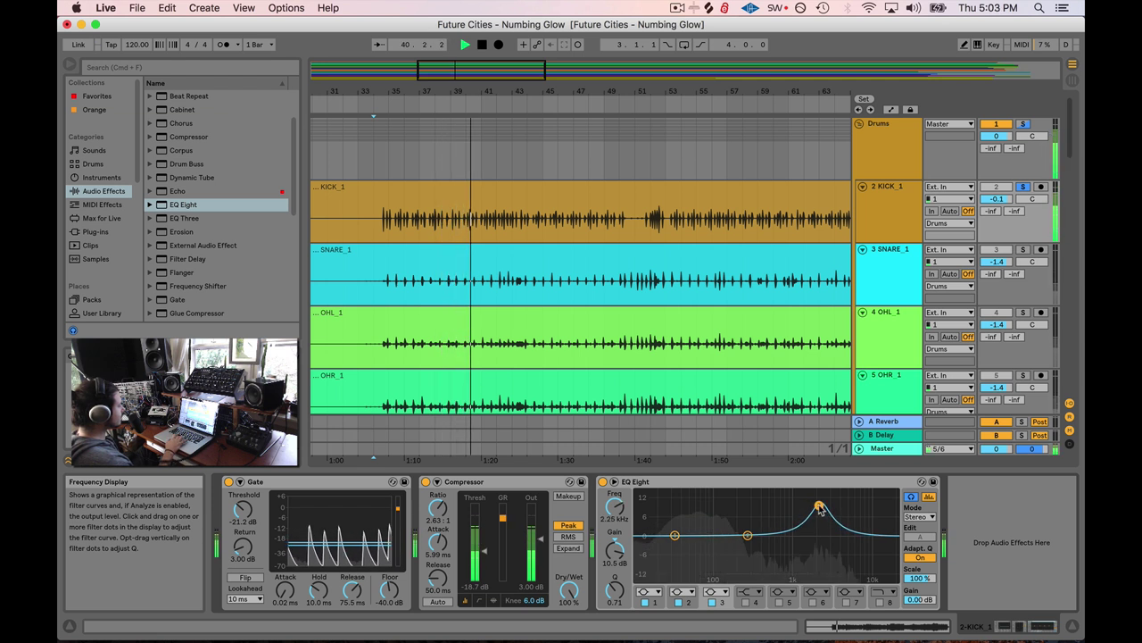
{"action": "key", "text": "space"}
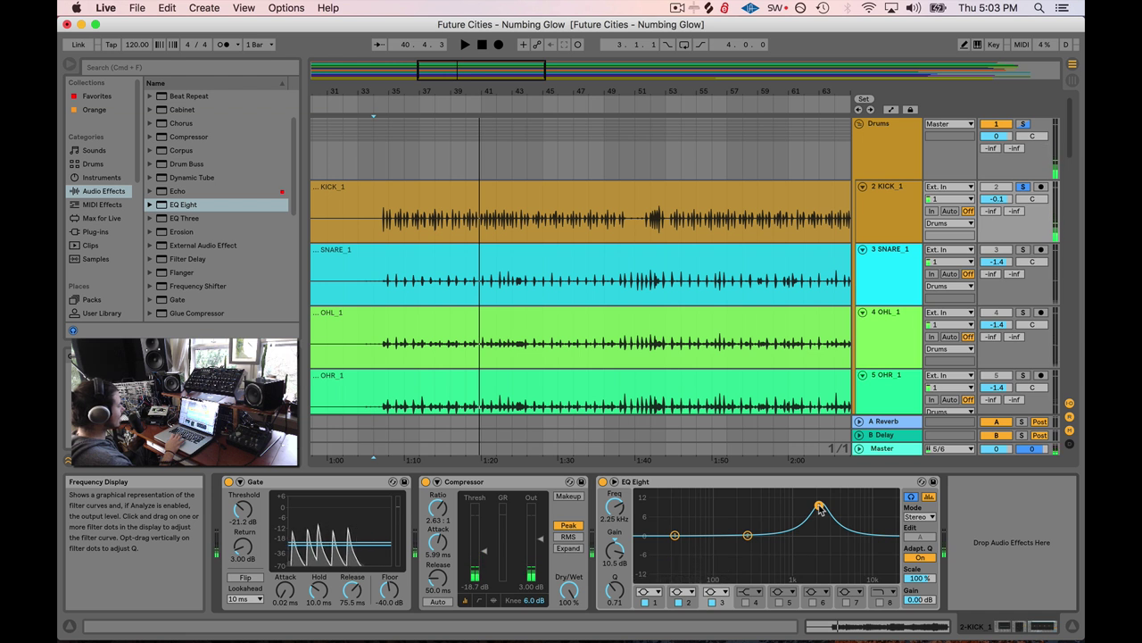
- Replay the kick and shift the band 3 boost to 2.97 kHz with 10.8 dB of gain
{"action": "key", "text": "space"}
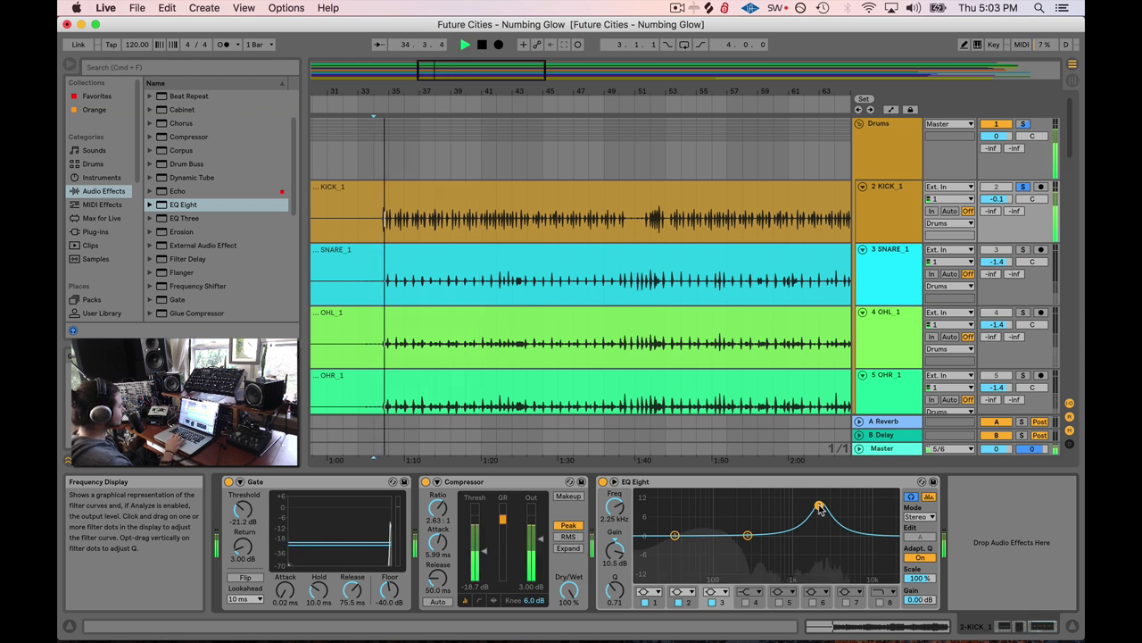
{"action": "left_click_drag", "start_coordinate": [820, 508], "coordinate": [830, 509]}
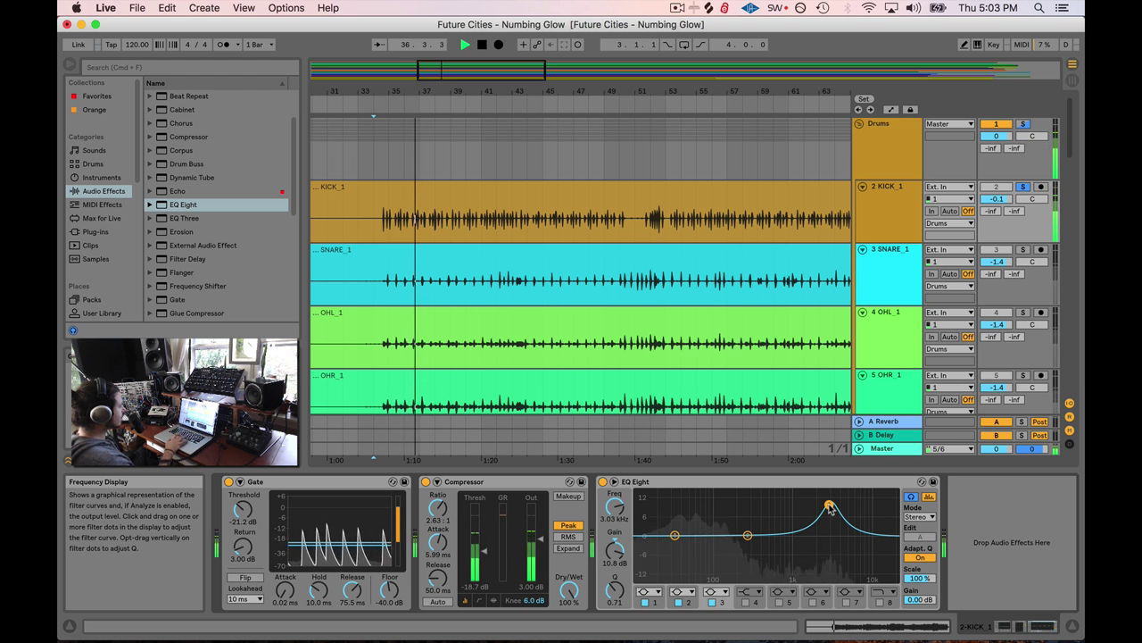
{"action": "key", "text": "space"}
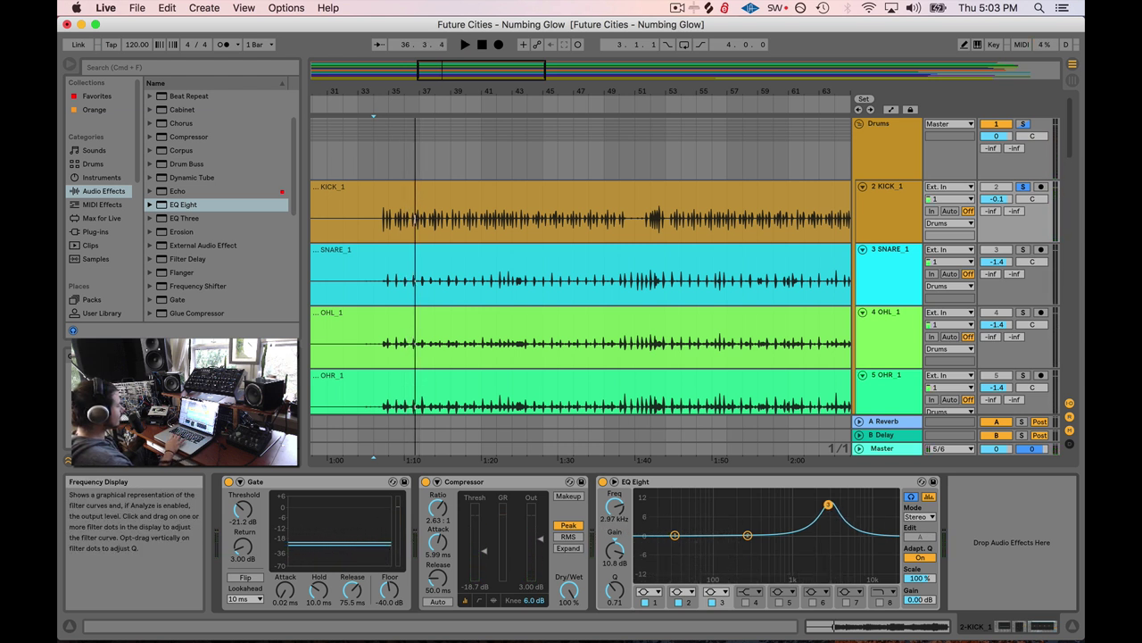
{"action": "key", "text": "space"}
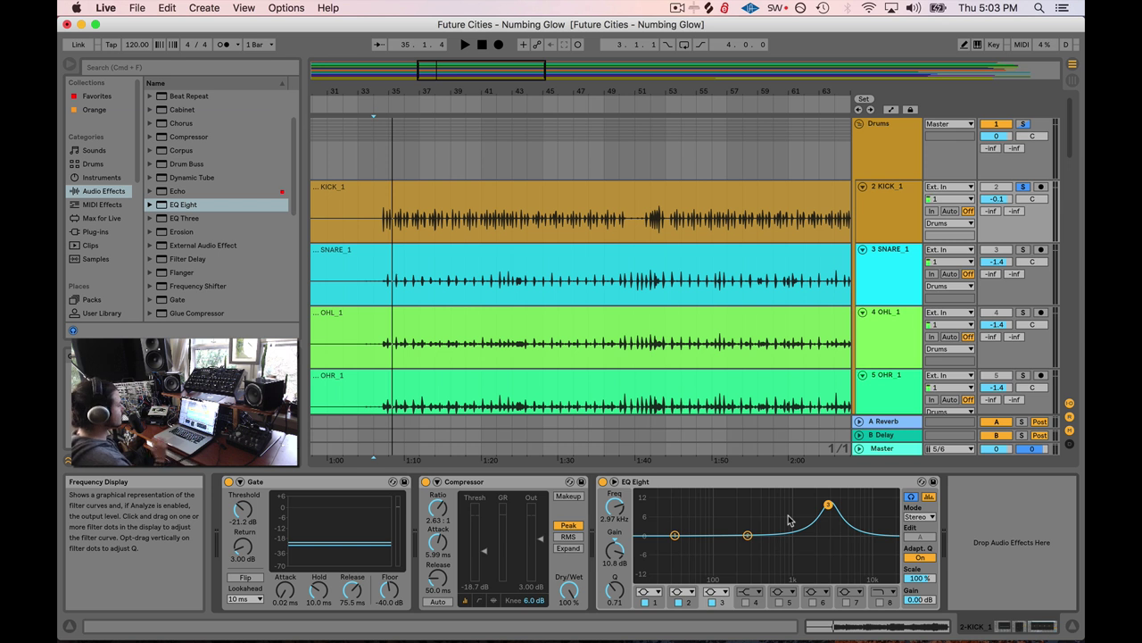
- Play the opening kick hits and shape band 1 into a narrow 6.82 dB boost at 33.7 Hz with a Q of 6.69
{"action": "left_click_drag", "start_coordinate": [425, 116], "coordinate": [425, 128]}
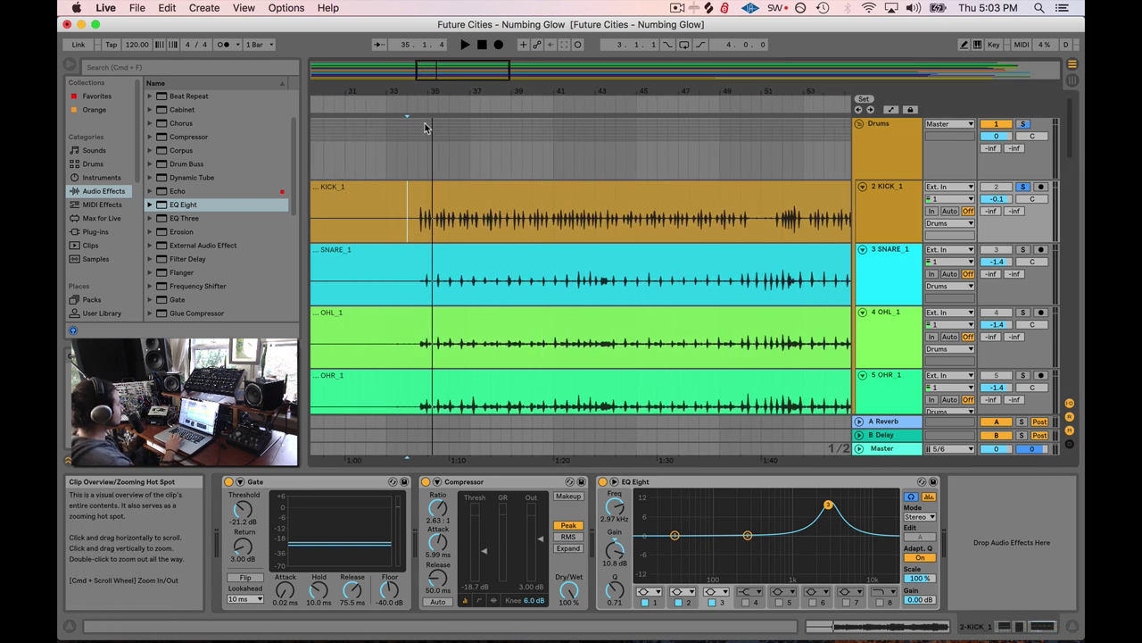
{"action": "left_click", "coordinate": [413, 104]}
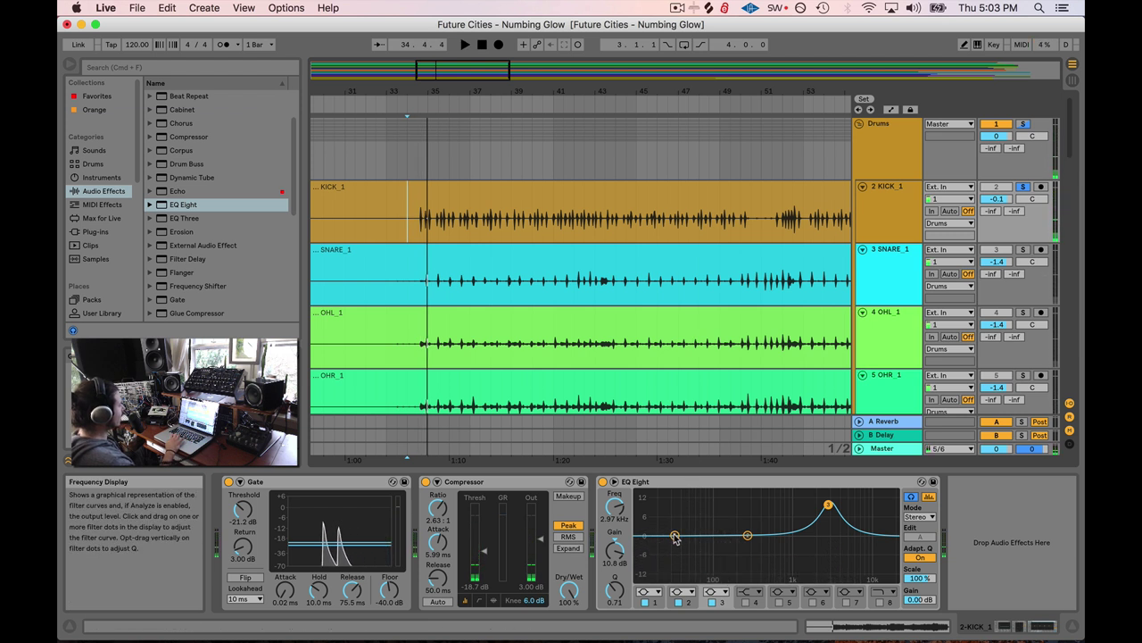
{"action": "left_click_drag", "start_coordinate": [675, 534], "coordinate": [680, 530]}
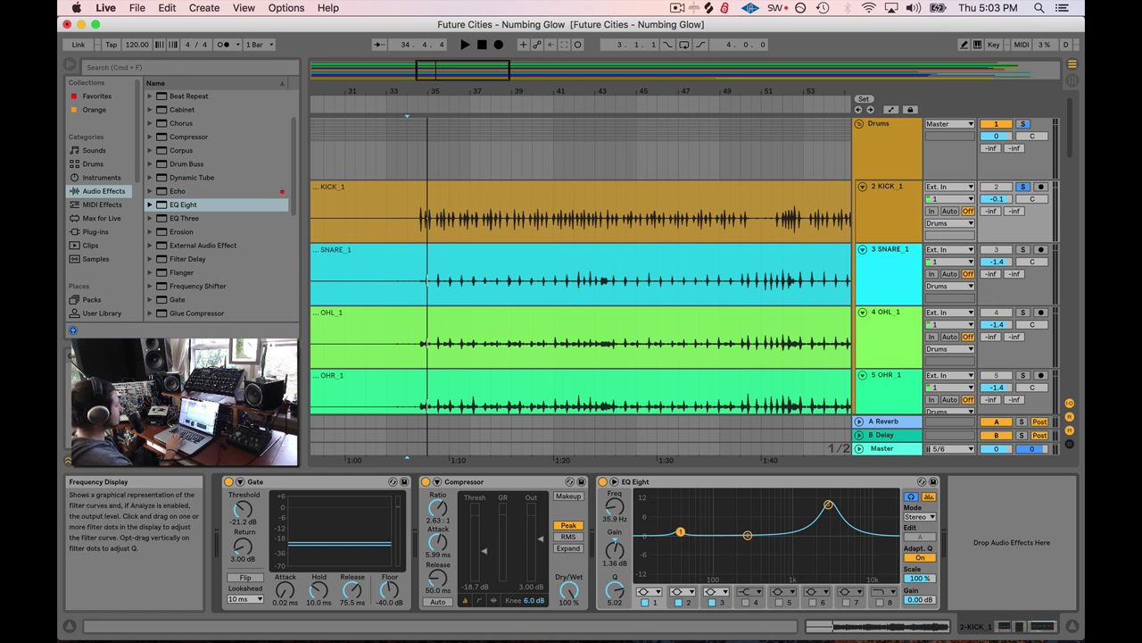
{"action": "left_click_drag", "start_coordinate": [675, 524], "coordinate": [675, 509]}
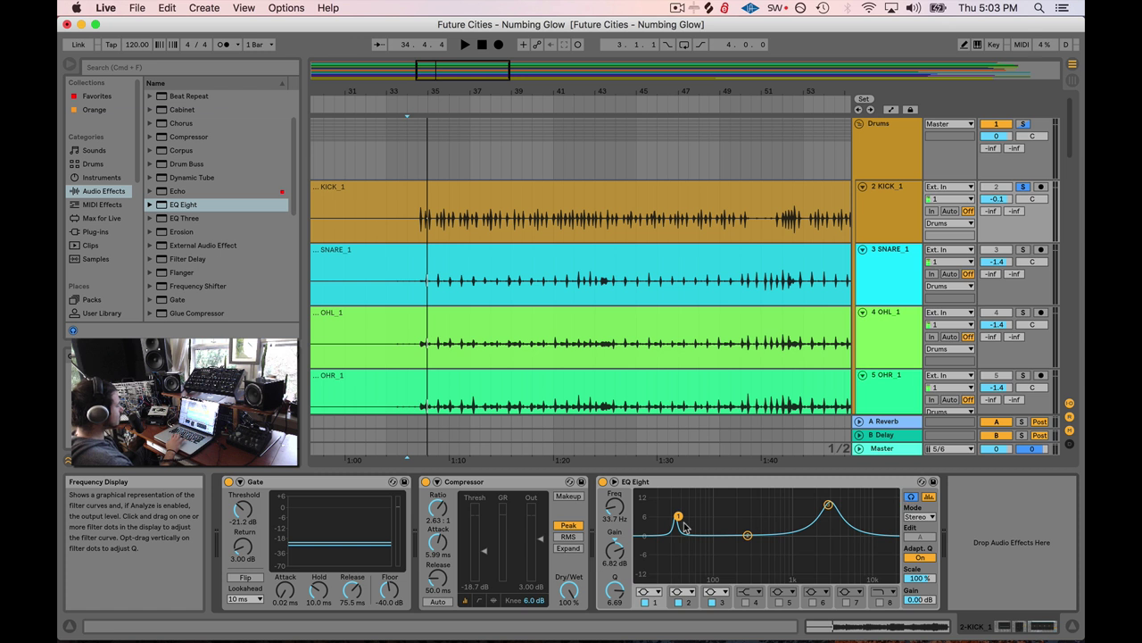
- Sweep band 1 upward while the kick plays, widen its Q to 1.05, and settle it at 52.7 Hz with 5.08 dB of gain
{"action": "key", "text": "space"}
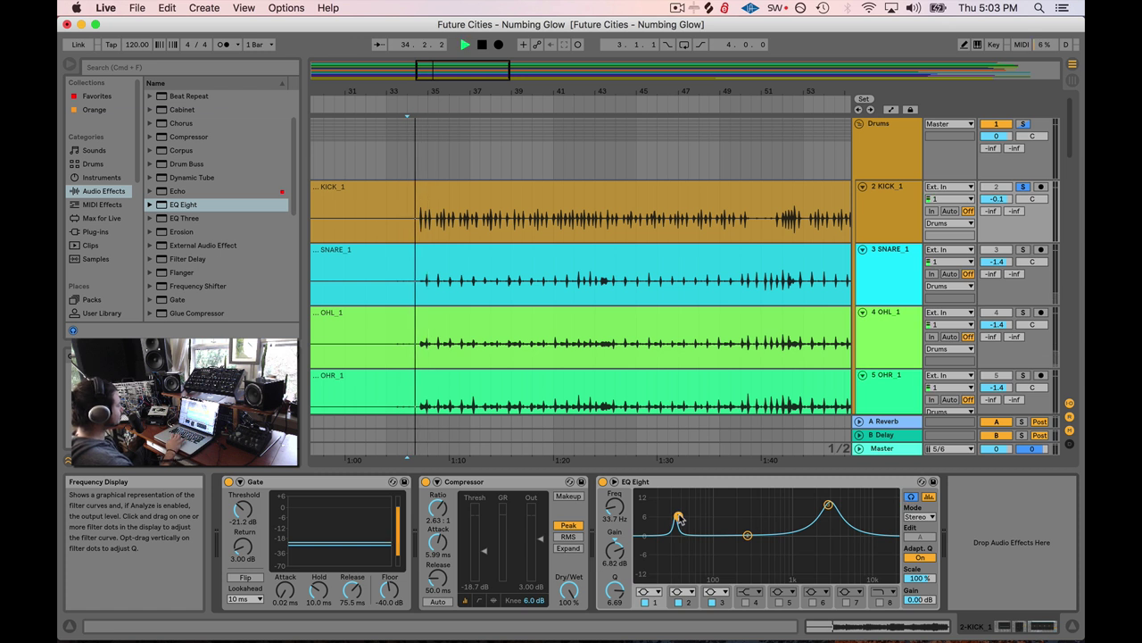
{"action": "left_click_drag", "start_coordinate": [678, 517], "coordinate": [691, 493]}
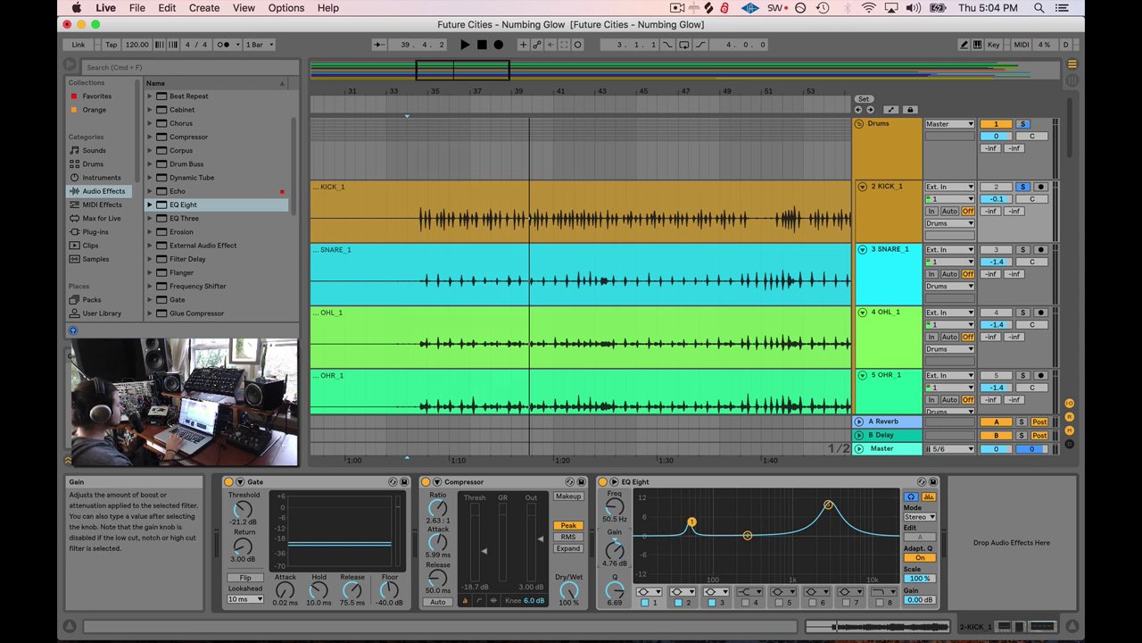
{"action": "key", "text": "space"}
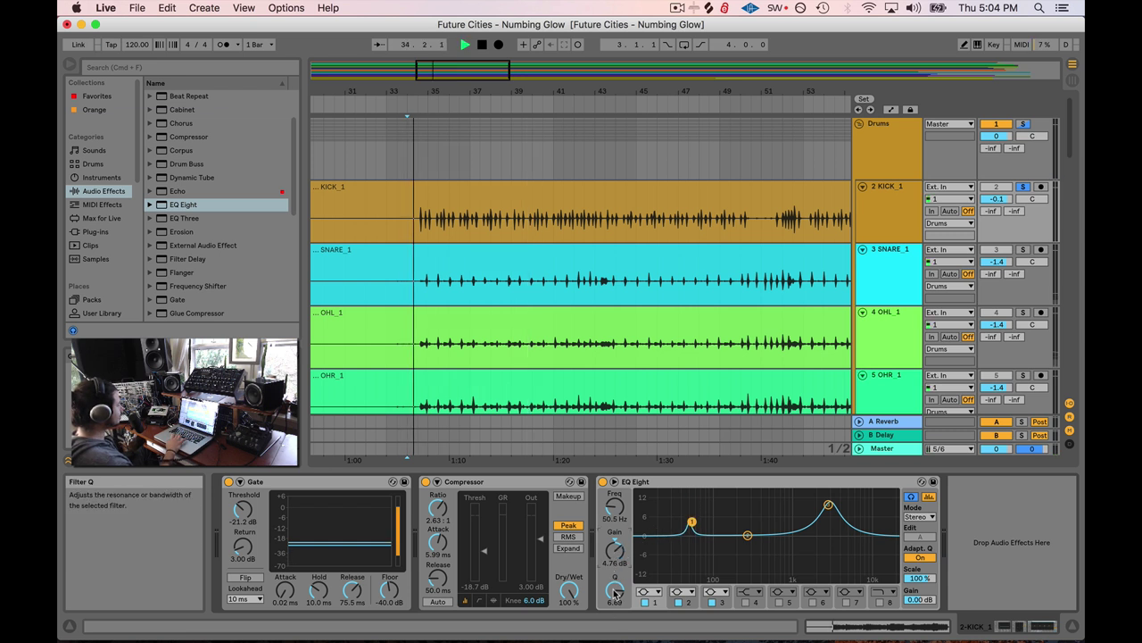
{"action": "left_click_drag", "start_coordinate": [614, 592], "coordinate": [615, 619]}
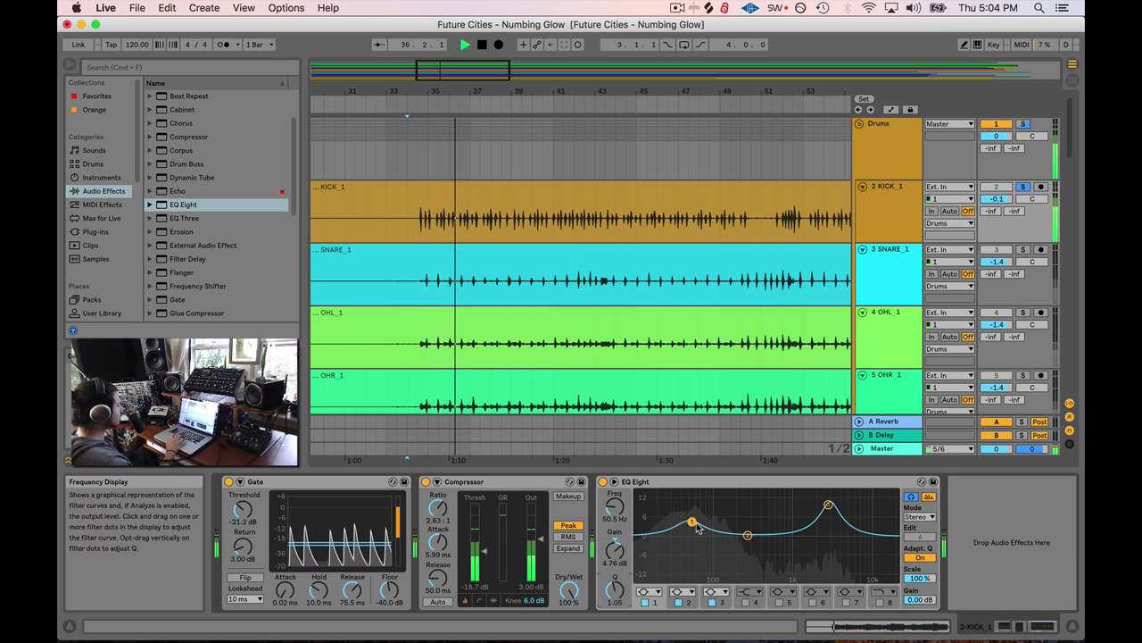
{"action": "left_click_drag", "start_coordinate": [693, 524], "coordinate": [694, 525]}
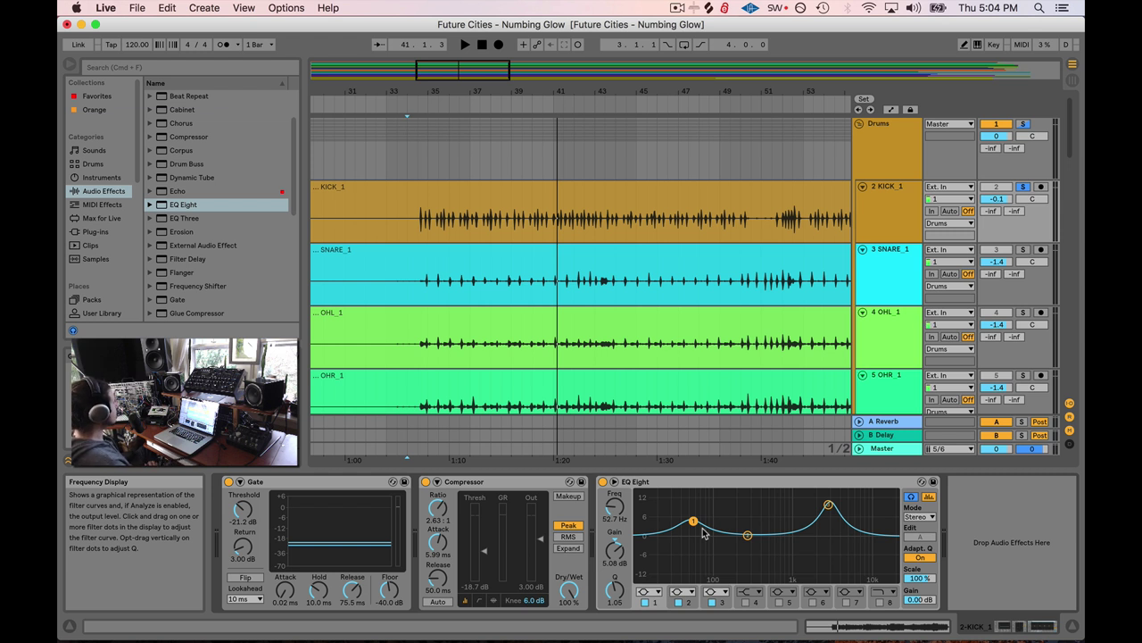
- Move EQ Eight band 2 to 114 Hz at -0.62 dB and narrow its Q to 2.70
{"action": "left_click", "coordinate": [747, 535]}
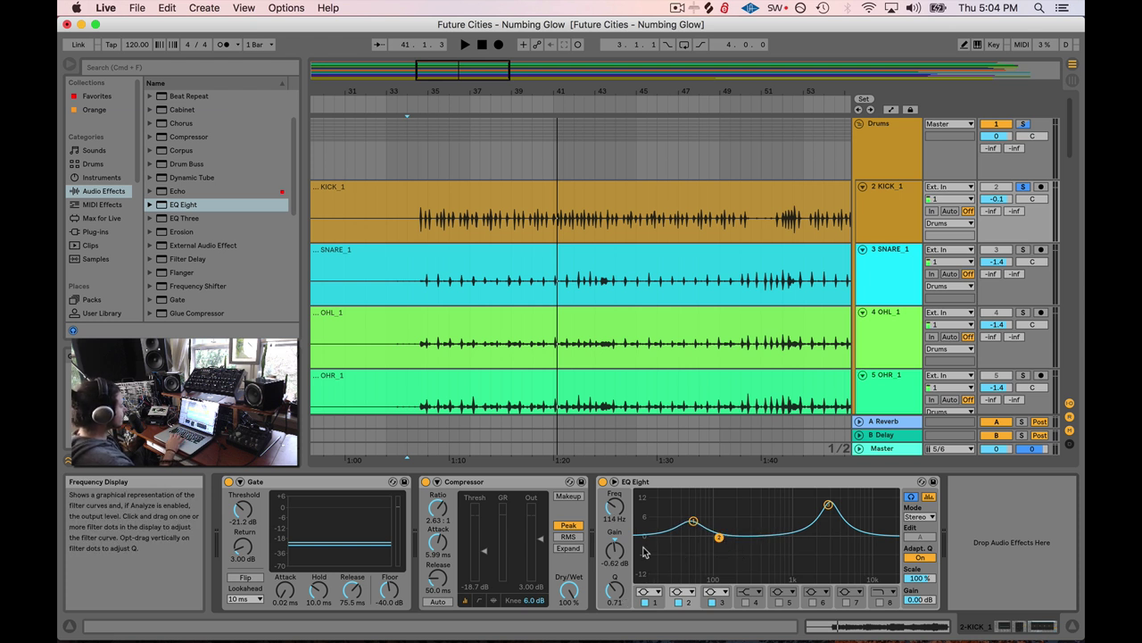
{"action": "left_click_drag", "start_coordinate": [615, 590], "coordinate": [615, 585]}
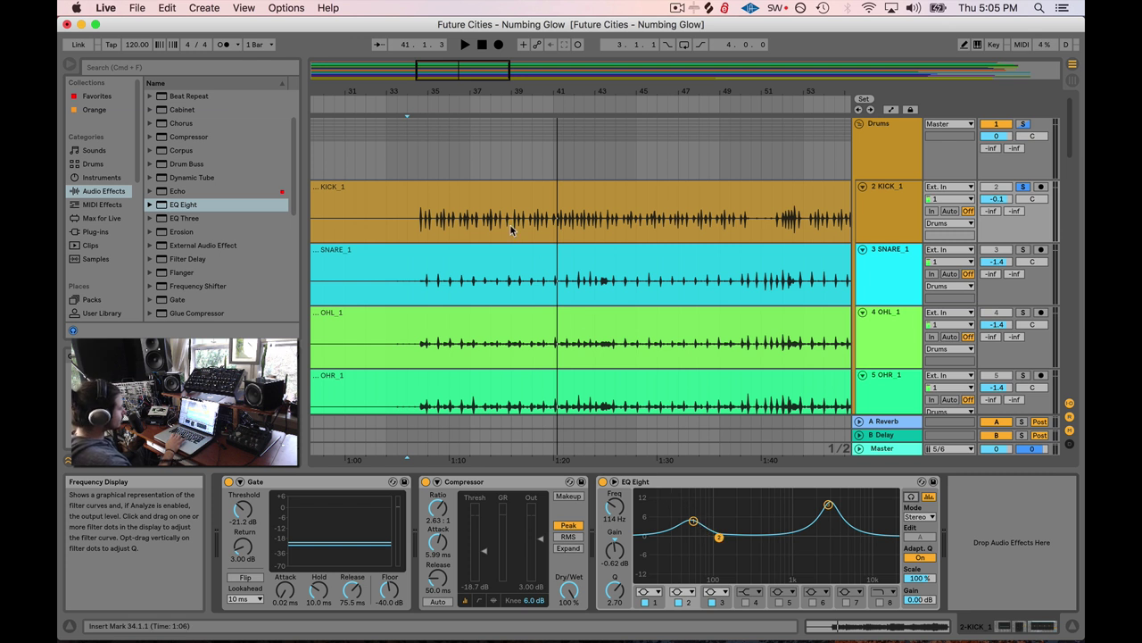
- Sweep band 2 as a boost around 107 Hz while the kick plays, and turn it into a 5.58 dB cut at 104 Hz
{"action": "key", "text": "space"}
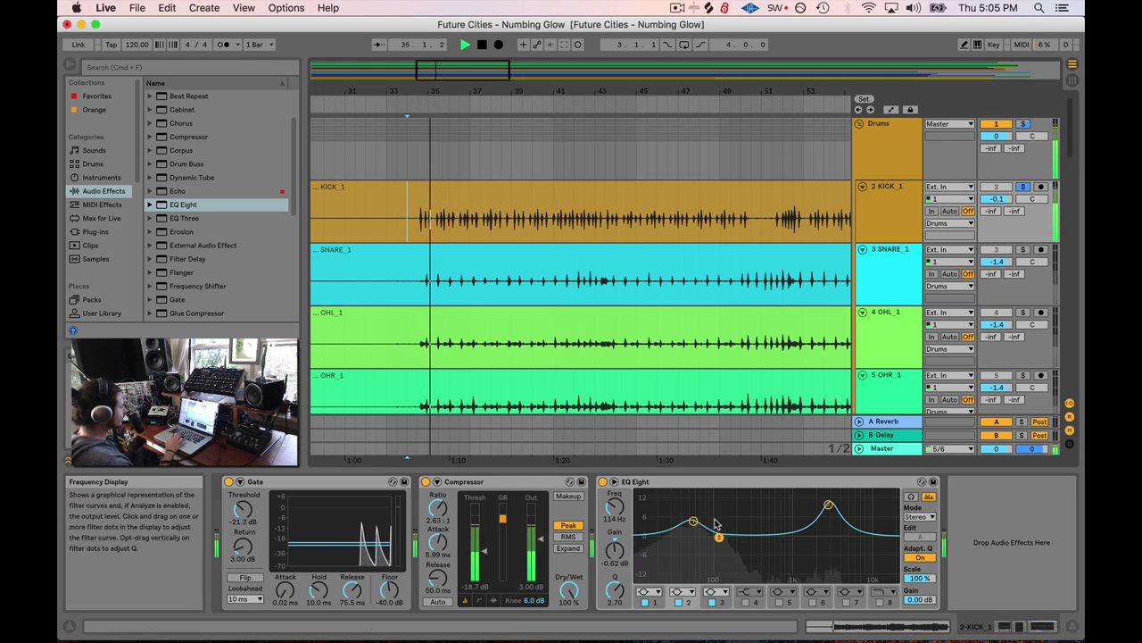
{"action": "left_click_drag", "start_coordinate": [717, 536], "coordinate": [725, 514]}
{"action": "key", "text": "space"}
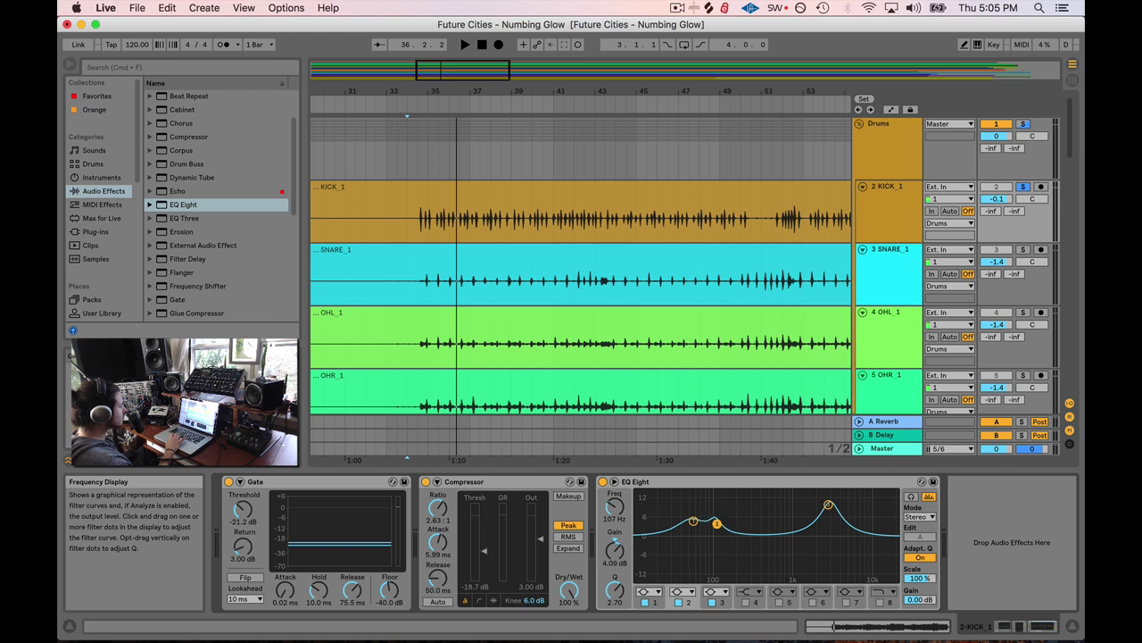
{"action": "key", "text": "space"}
{"action": "left_click_drag", "start_coordinate": [719, 520], "coordinate": [721, 514]}
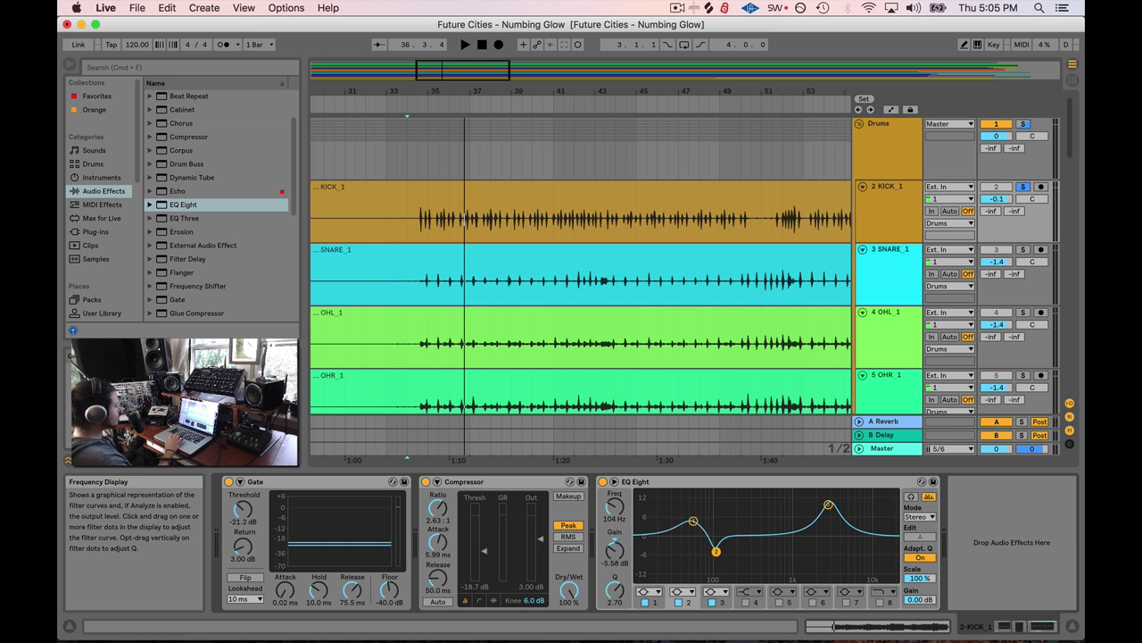
- Set EQ Eight band 2 to a 6.32 dB cut at 97.9 Hz with a Q of 1.40 while the kick plays
{"action": "key", "text": "space"}
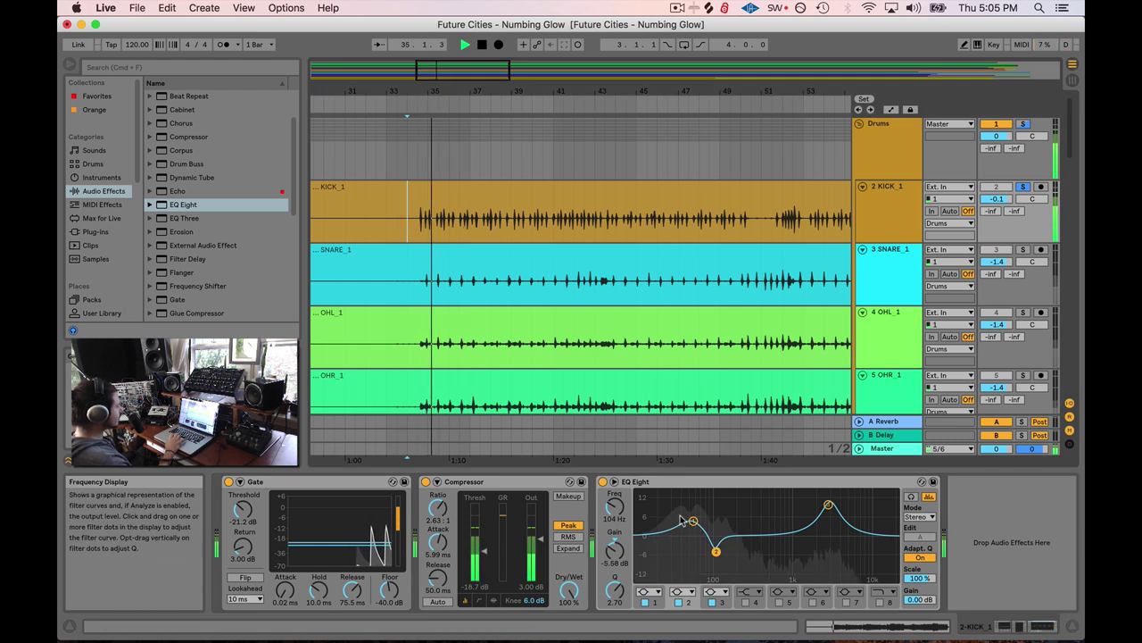
{"action": "left_click_drag", "start_coordinate": [716, 551], "coordinate": [714, 554]}
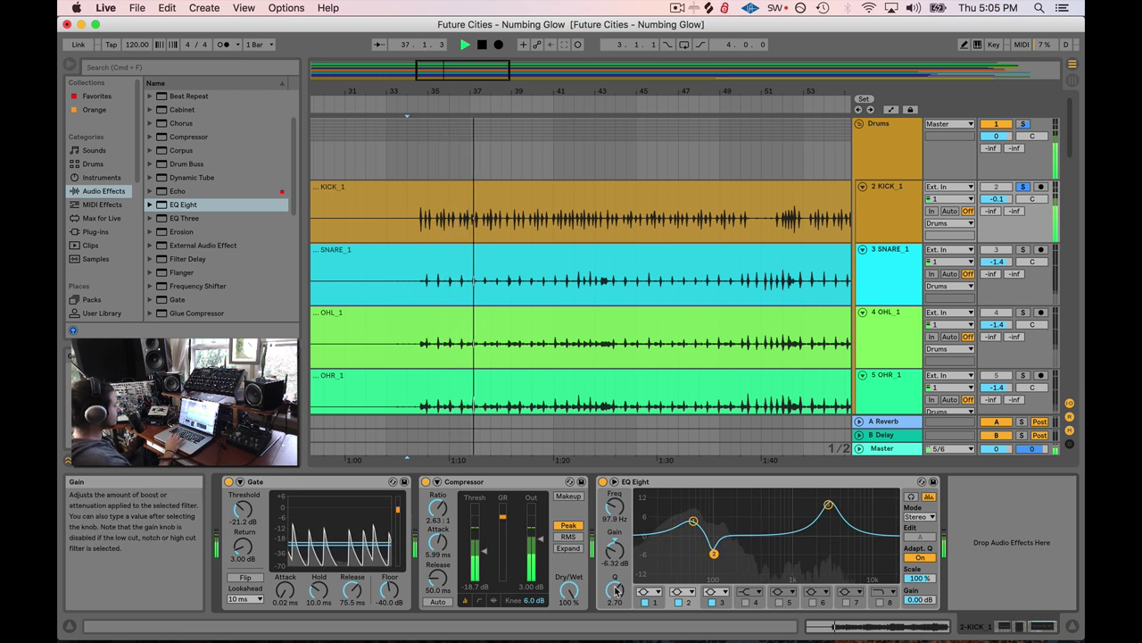
{"action": "left_click_drag", "start_coordinate": [616, 590], "coordinate": [616, 611]}
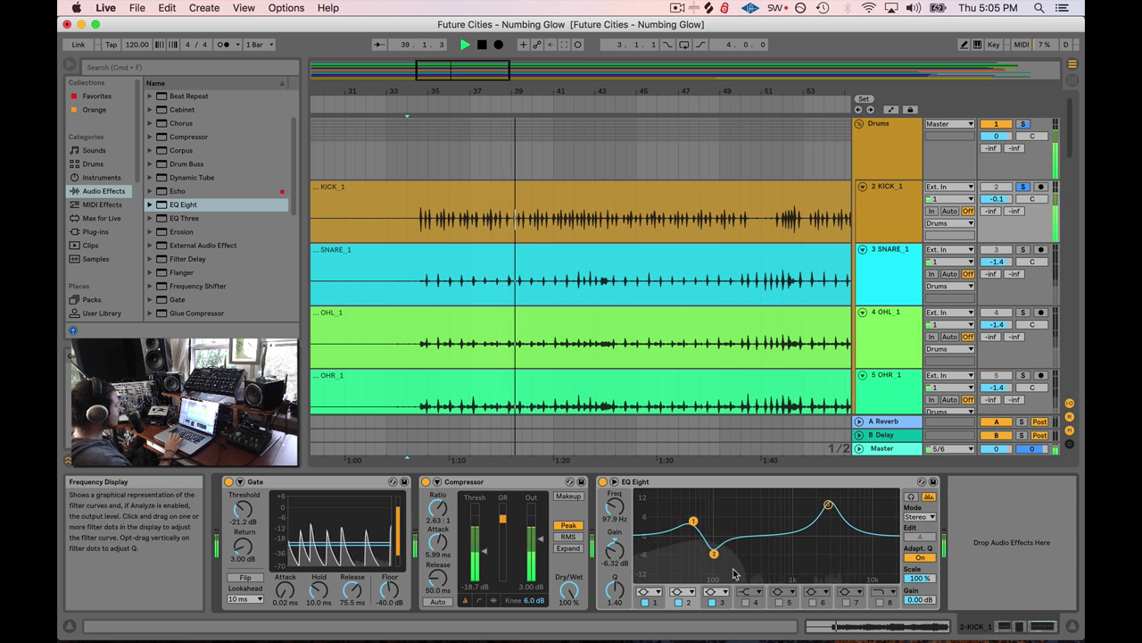
- Raise EQ Eight band 1 to 6.57 dB at 51.6 Hz and deepen band 2's cut to 6.82 dB during kick playback
{"action": "left_click", "coordinate": [646, 603]}
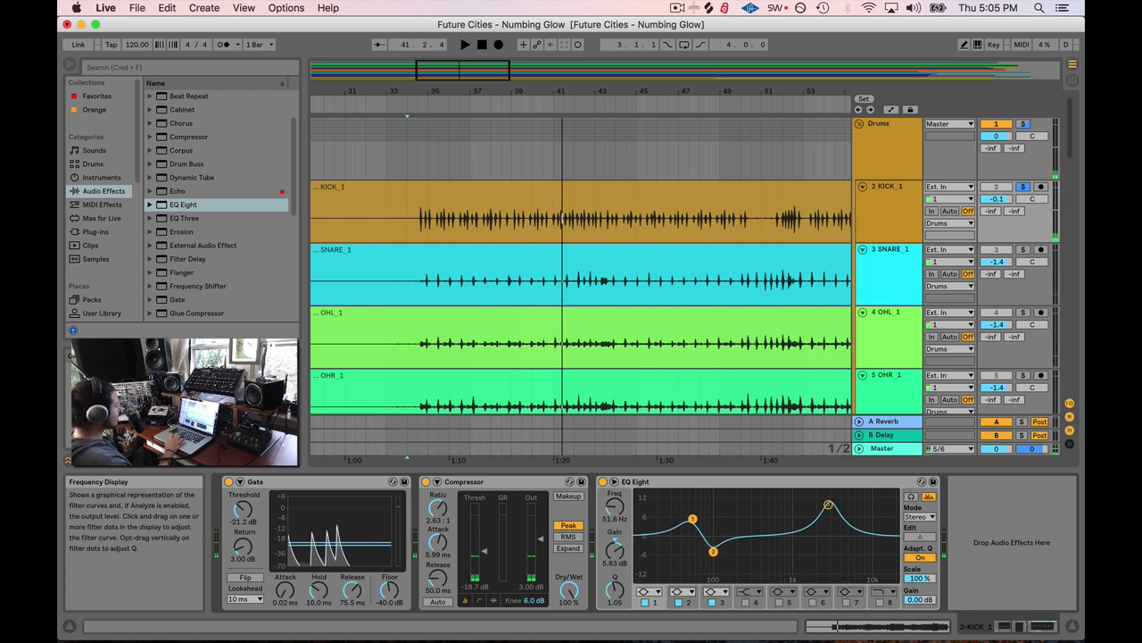
{"action": "key", "text": "space"}
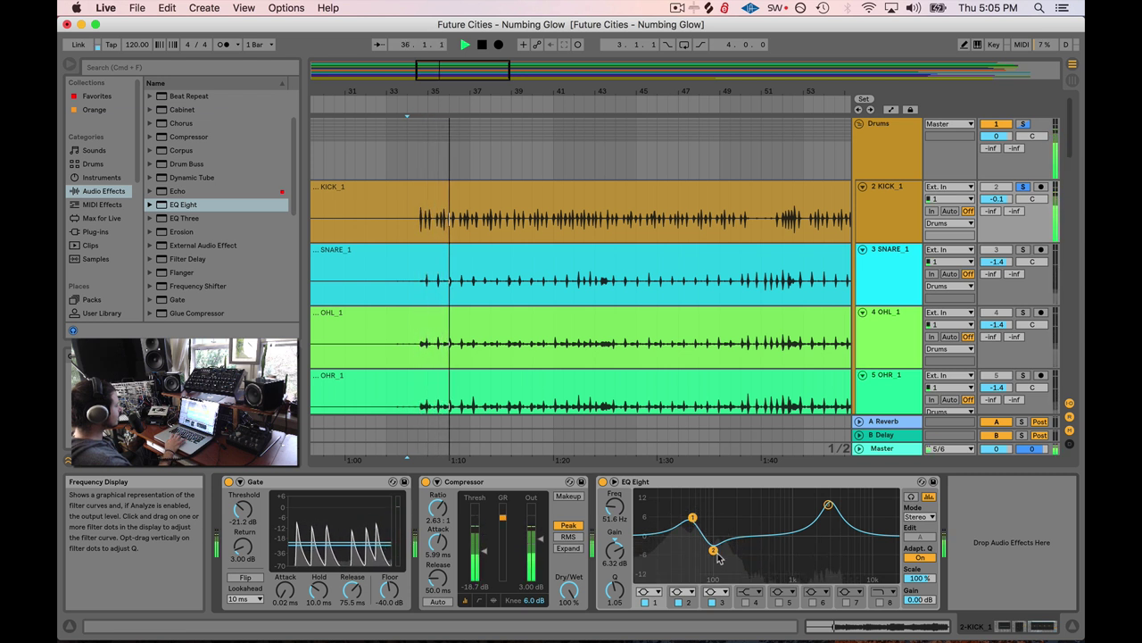
{"action": "left_click_drag", "start_coordinate": [713, 549], "coordinate": [715, 556]}
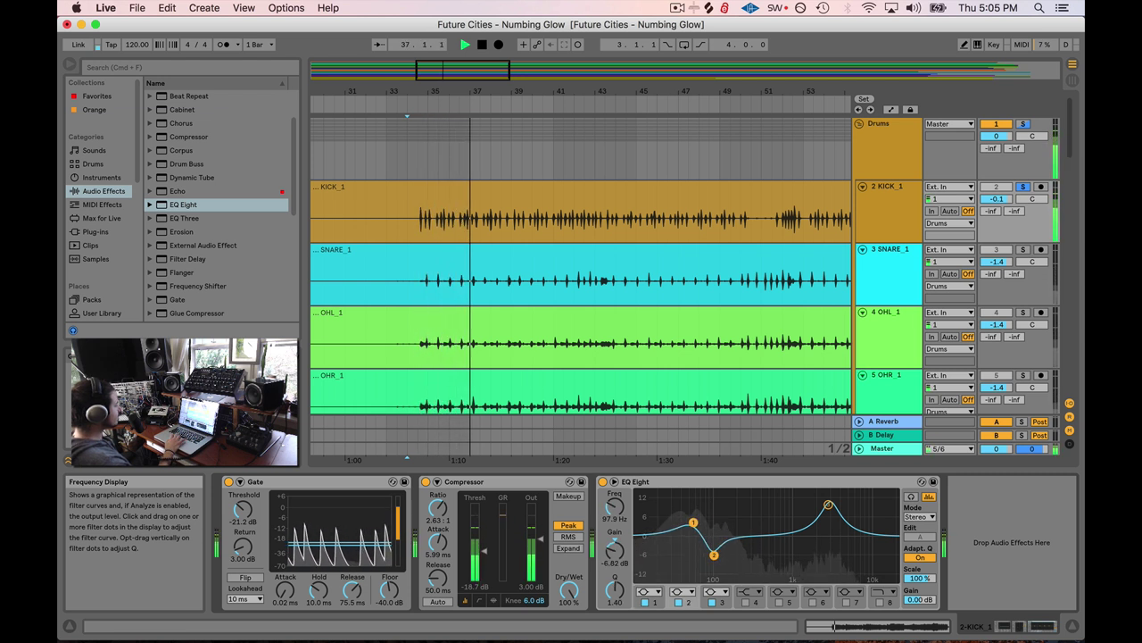
{"action": "left_click", "coordinate": [694, 522]}
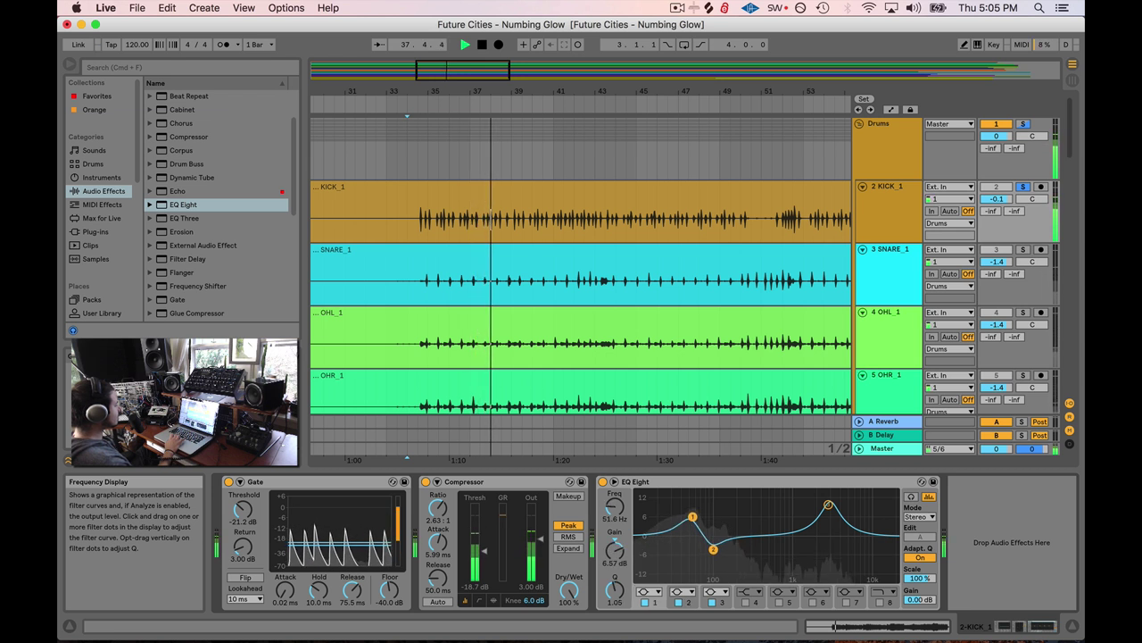
- Sweep EQ Eight band 1 down to 44.5 Hz and settle it at 50.5 Hz with 7.56 dB of gain while the kick plays
{"action": "left_click_drag", "start_coordinate": [713, 554], "coordinate": [686, 514]}
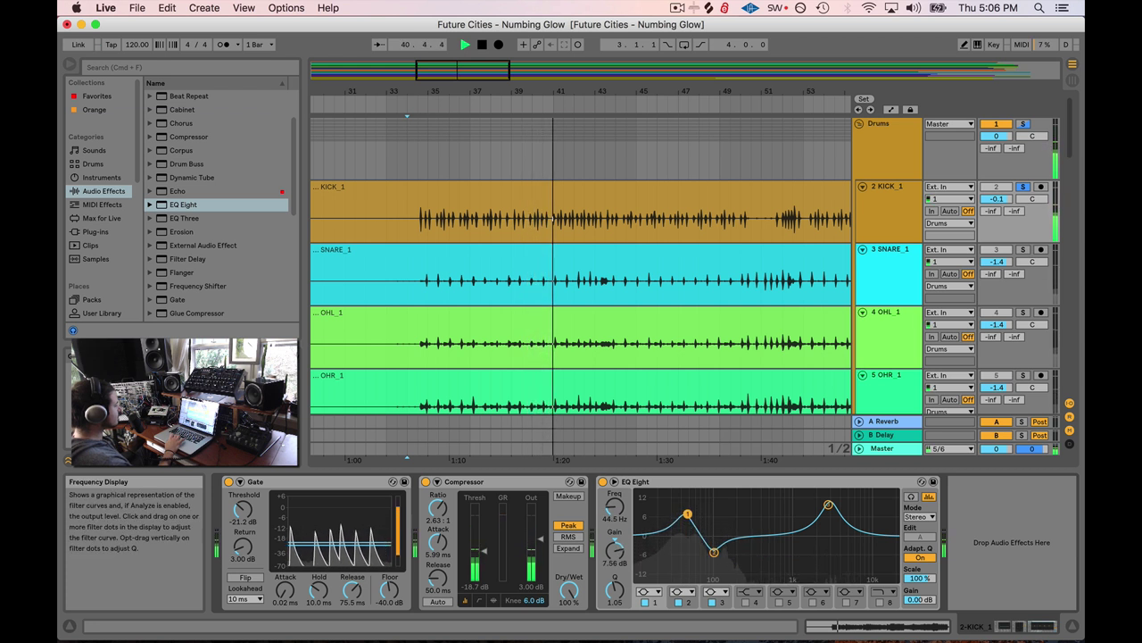
{"action": "left_click_drag", "start_coordinate": [714, 553], "coordinate": [715, 556]}
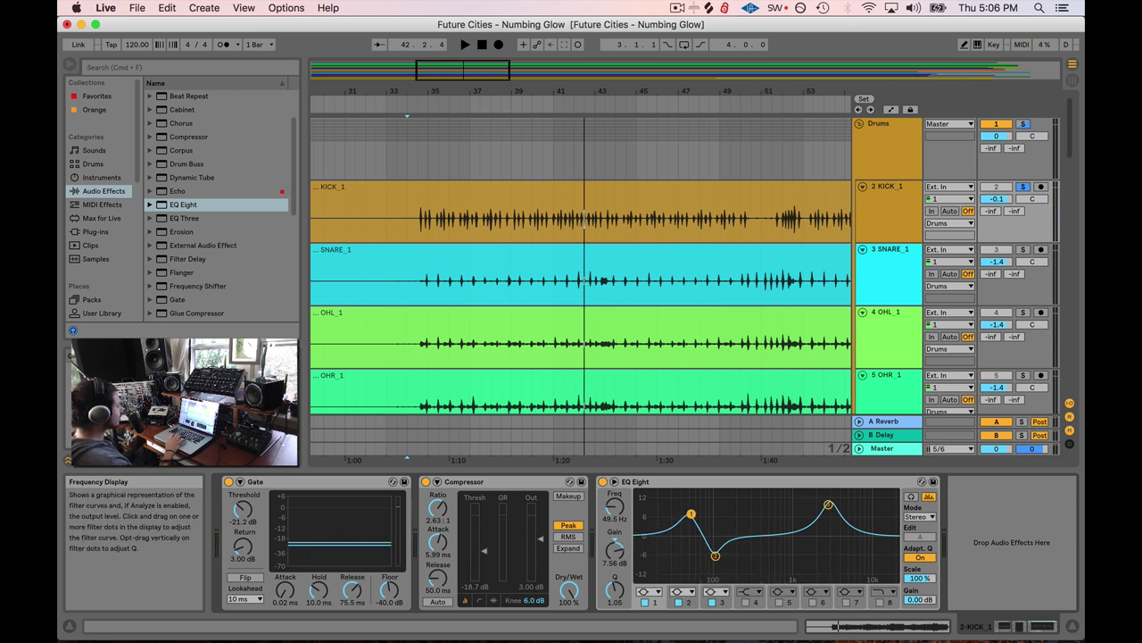
{"action": "key", "text": "space"}
{"action": "key", "text": "space"}
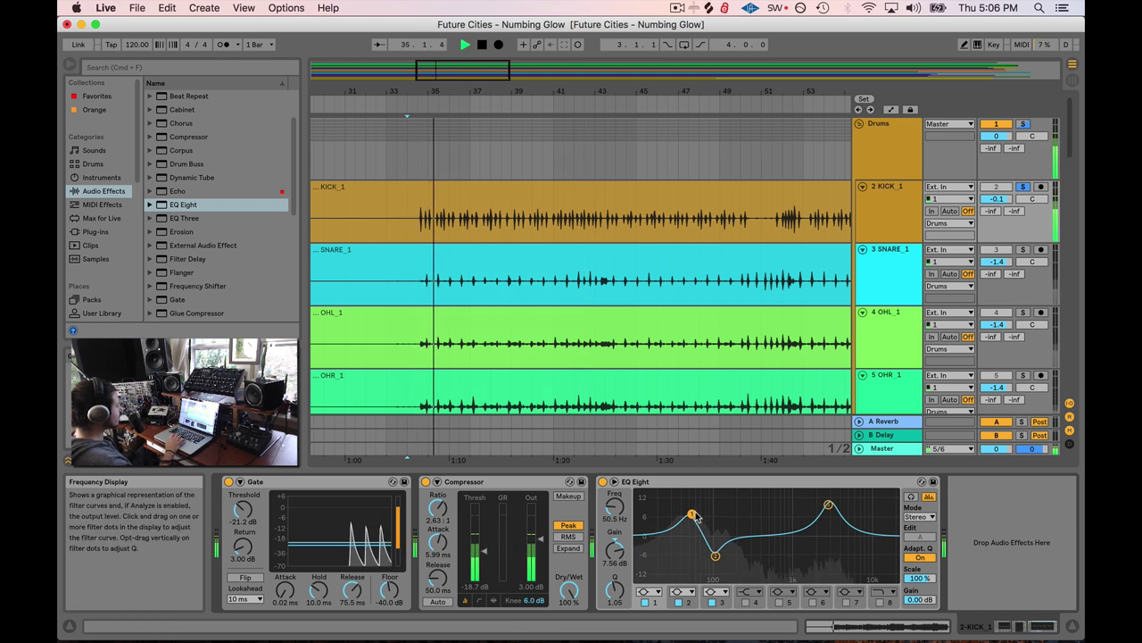
- Replay the kick and set EQ Eight band 2 to a 7.07 dB cut at 100 Hz with a Q of 1.14
{"action": "key", "text": "space"}
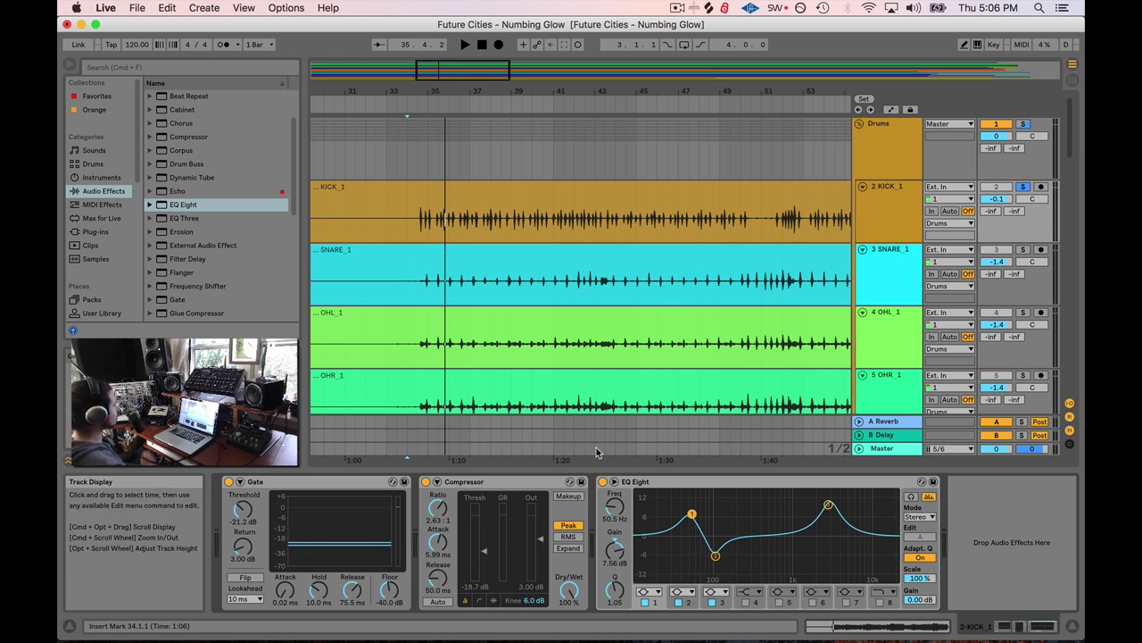
{"action": "key", "text": "space"}
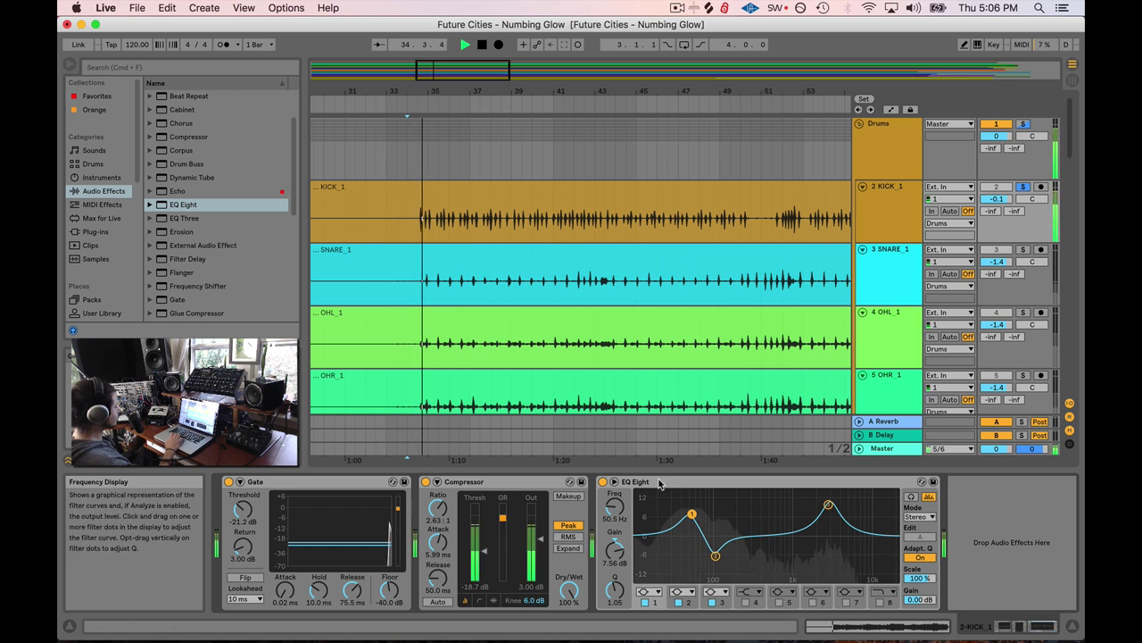
{"action": "key", "text": "space"}
{"action": "left_click", "coordinate": [714, 555]}
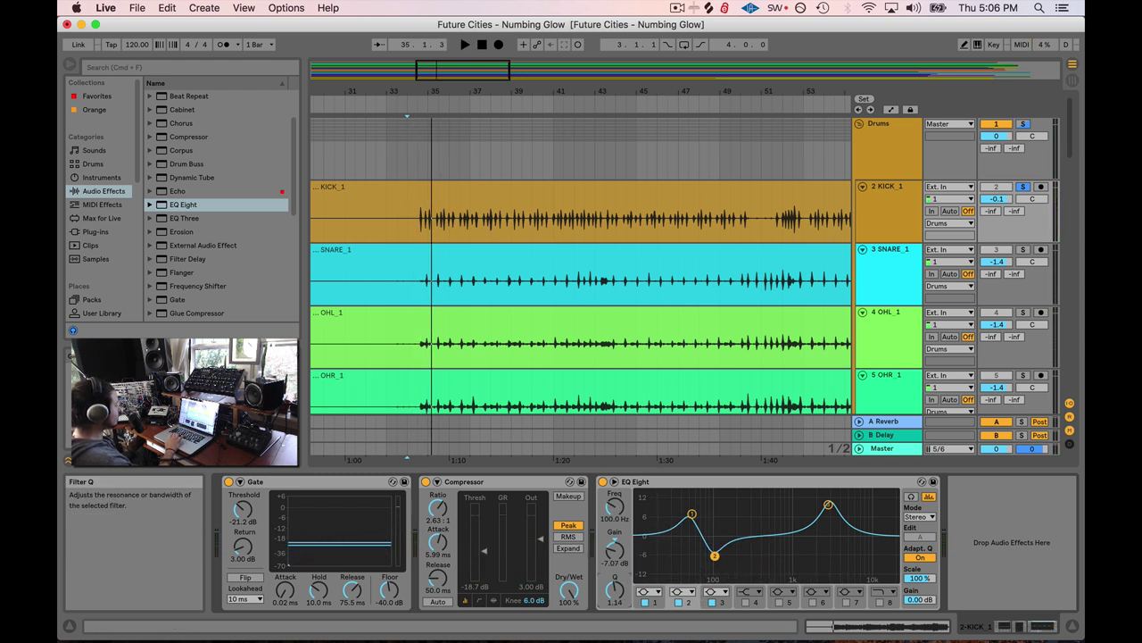
- Play the processed kick from bar 34 and review the EQ Eight, Compressor and Gate devices in its chain
{"action": "left_click", "coordinate": [414, 102]}
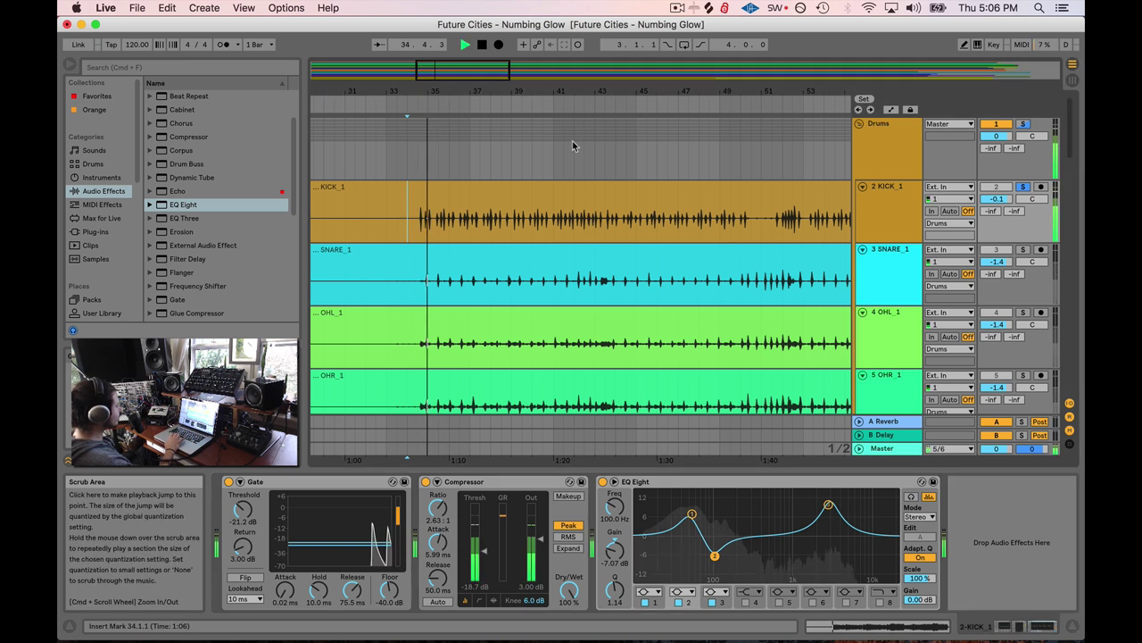
{"action": "left_click", "coordinate": [665, 482]}
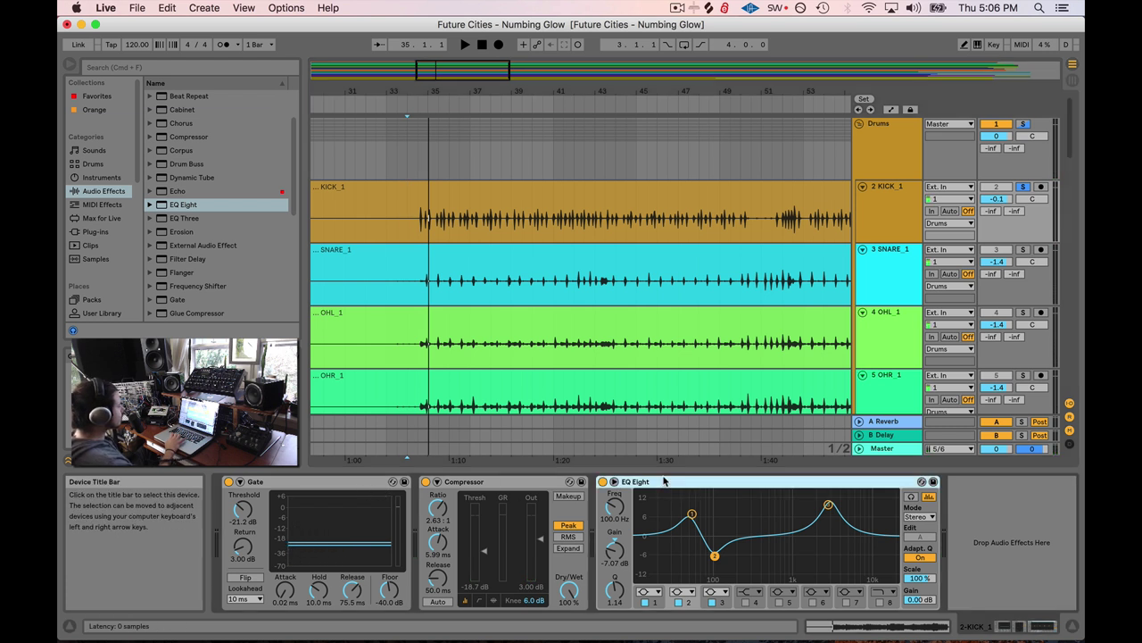
{"action": "left_click", "coordinate": [547, 484]}
{"action": "left_click", "coordinate": [638, 485]}
{"action": "left_click", "coordinate": [558, 485]}
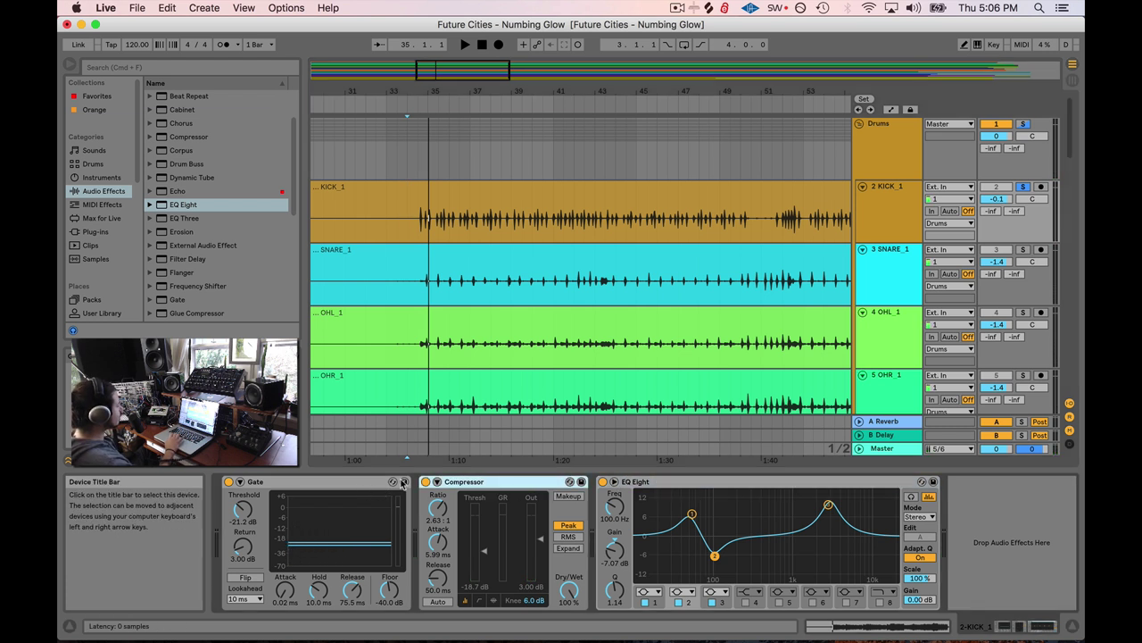
{"action": "left_click", "coordinate": [355, 485]}
{"action": "left_click", "coordinate": [652, 487]}
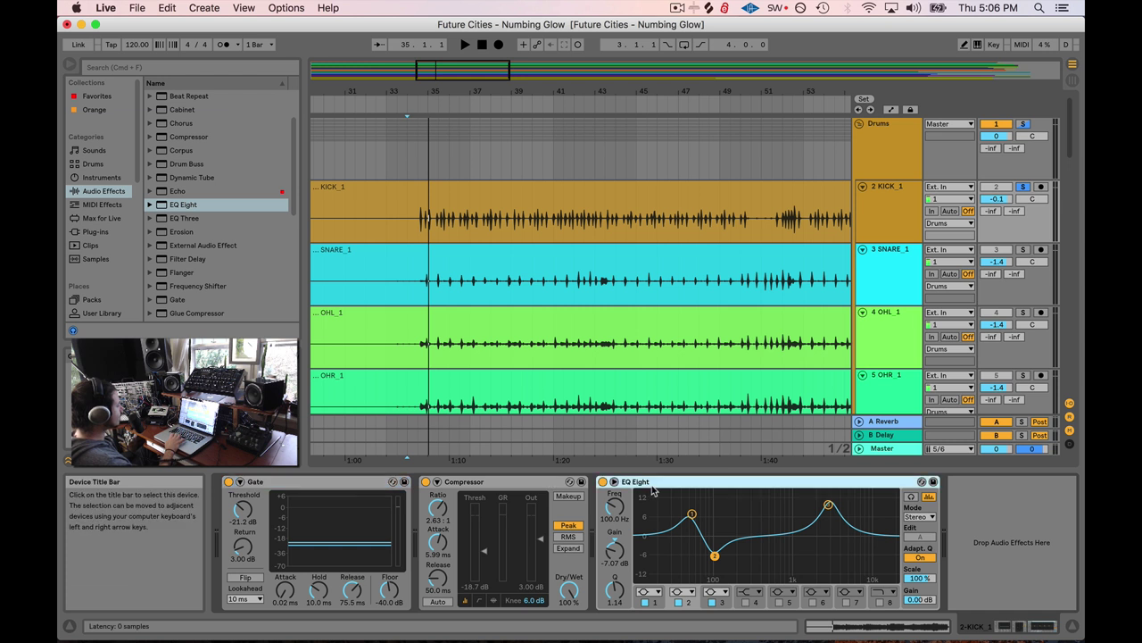
- Compare the kick from bar 34 with the Gate switched off and with it switched on again
{"action": "left_click", "coordinate": [269, 483]}
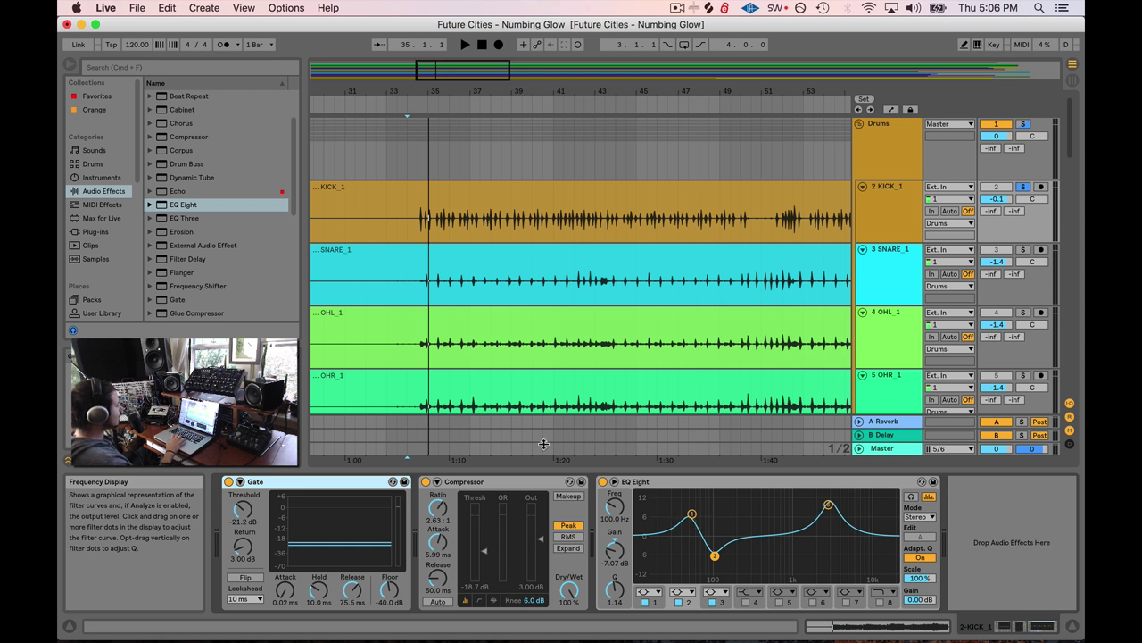
{"action": "key", "text": "0"}
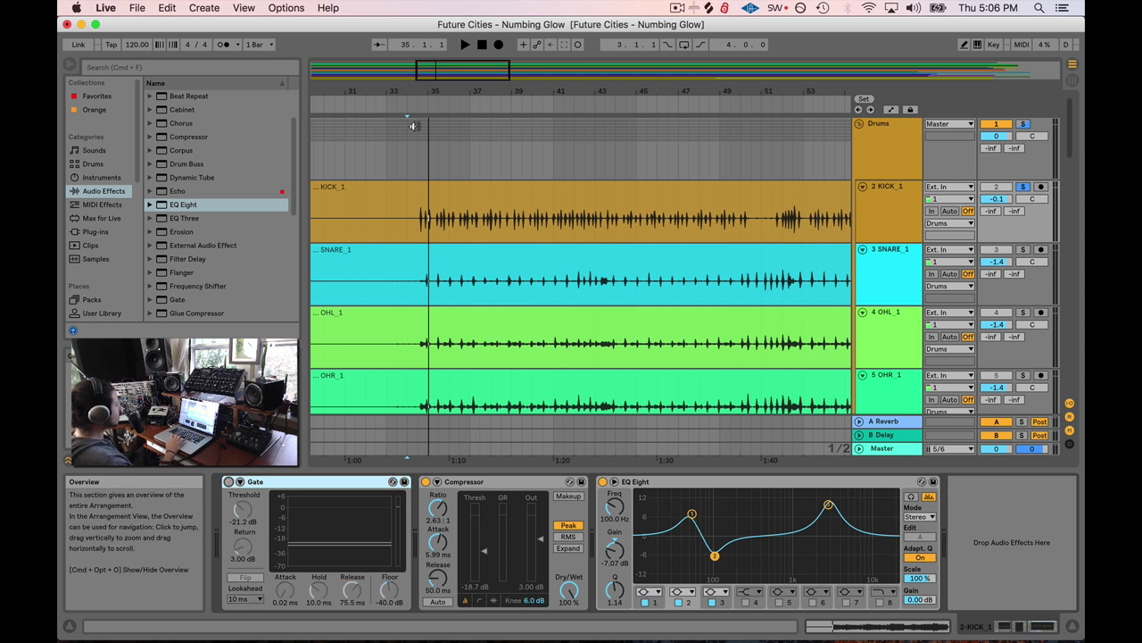
{"action": "key", "text": "space"}
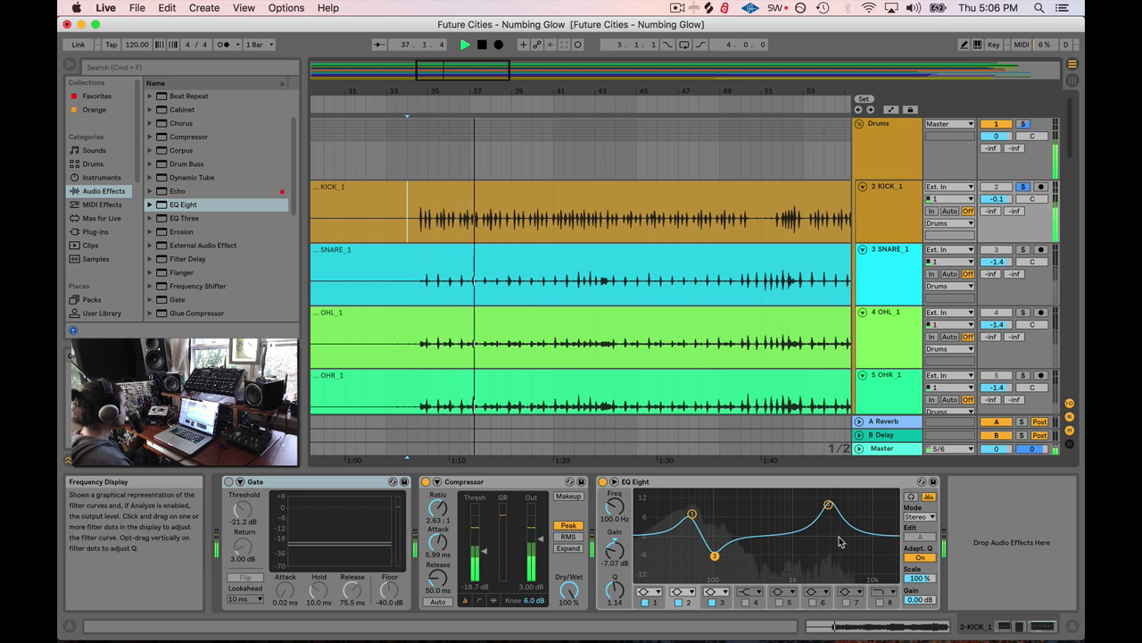
{"action": "key", "text": "space"}
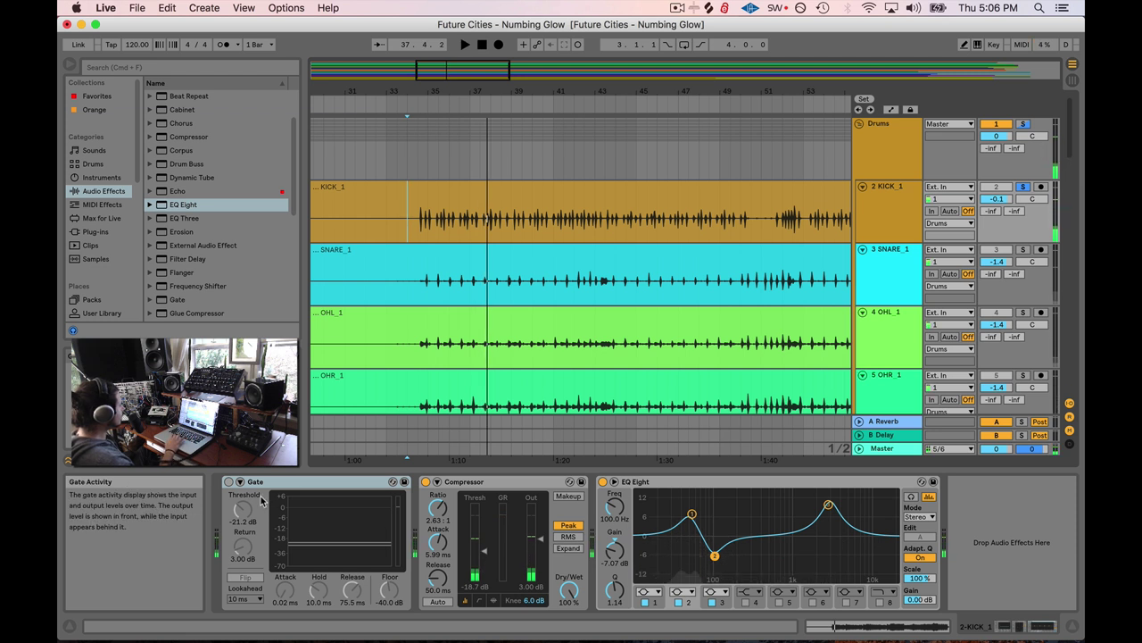
{"action": "left_click", "coordinate": [423, 150]}
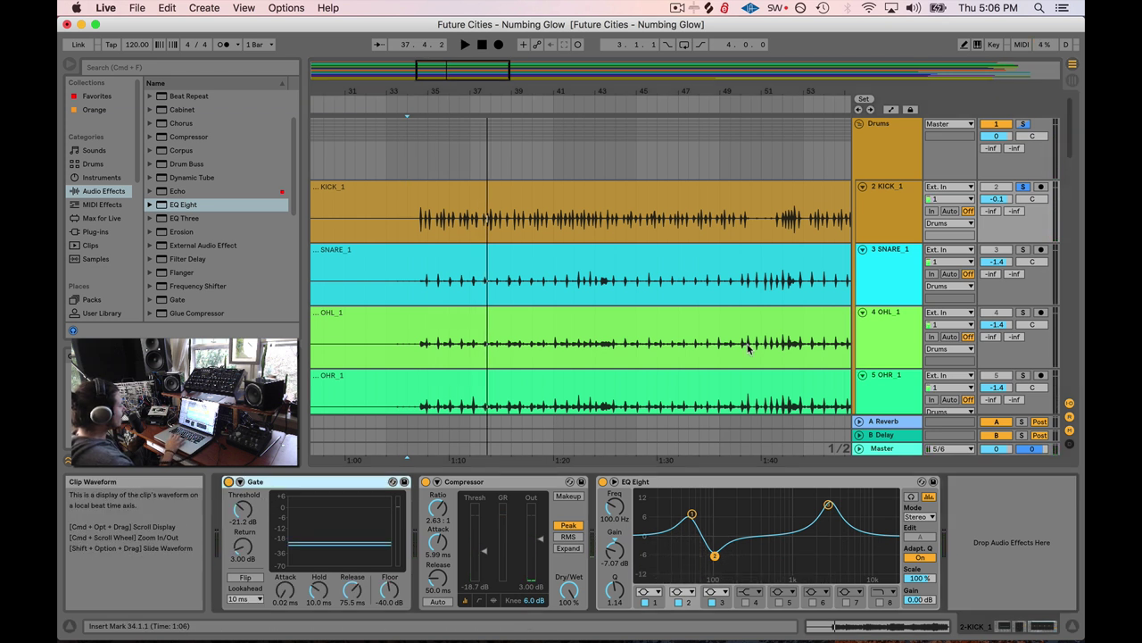
{"action": "left_click", "coordinate": [413, 101]}
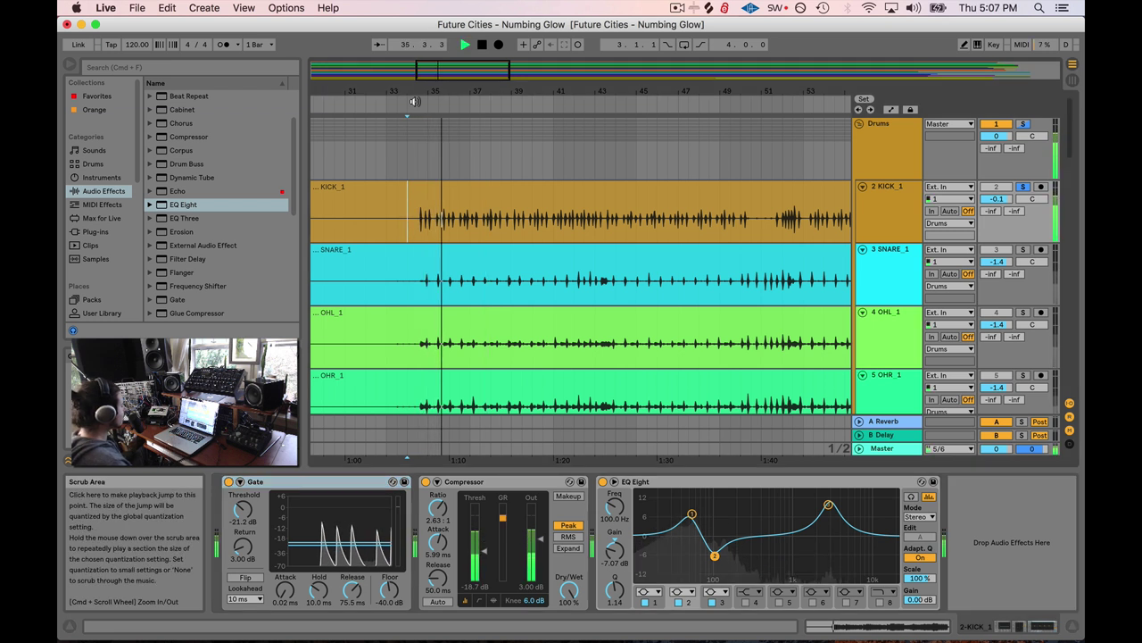
{"action": "key", "text": "space"}
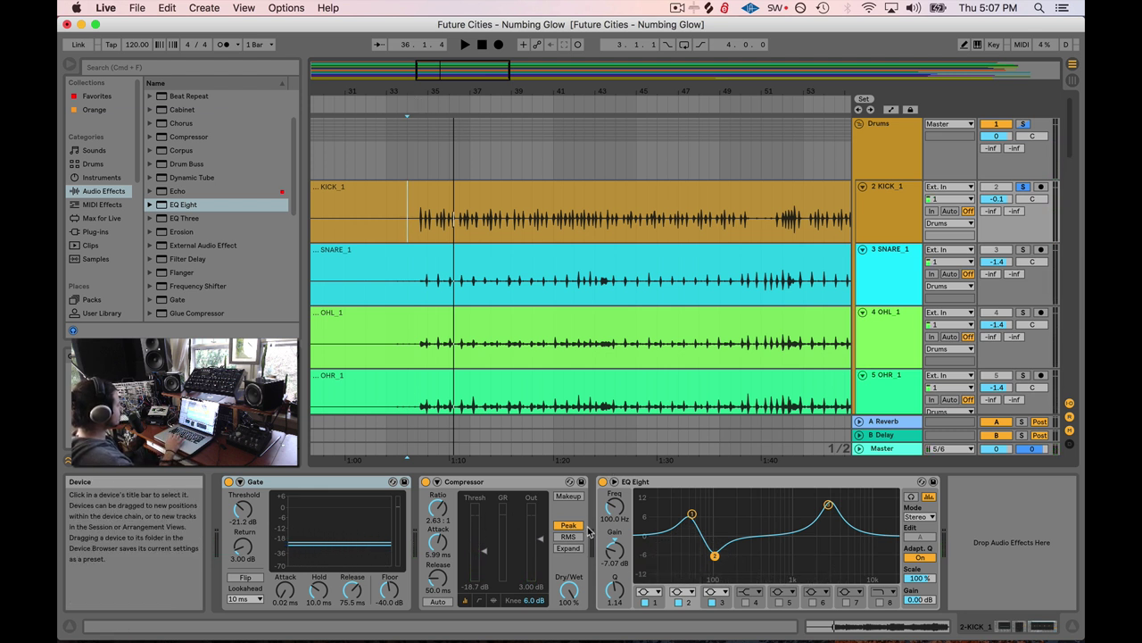
- Solo the SNARE_1 track, play it from bar 34, and show its empty device chain
{"action": "left_click", "coordinate": [1024, 249]}
{"action": "key", "text": "space"}
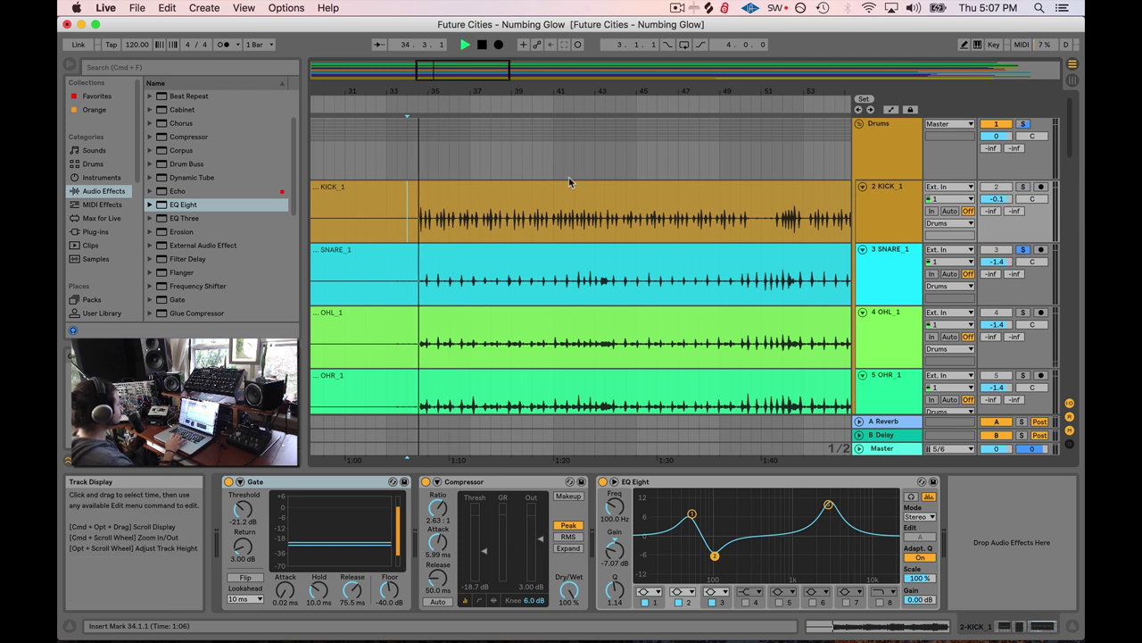
{"action": "left_click", "coordinate": [888, 255]}
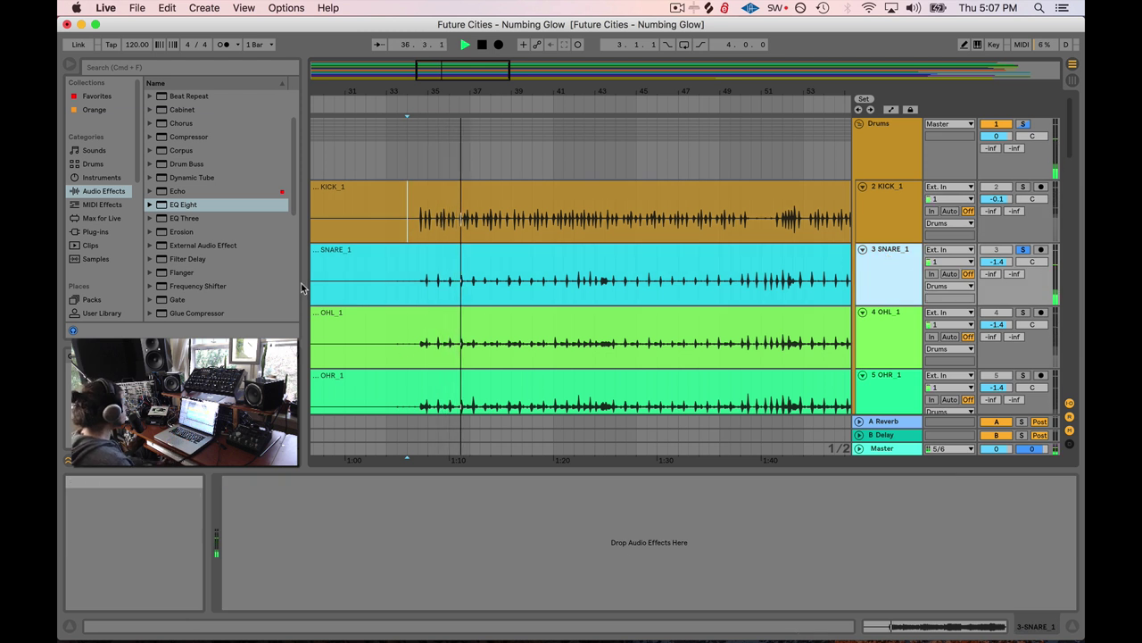
- Stop playback and add a Gate from the audio effects to the SNARE_1 track
{"action": "key", "text": "minus"}
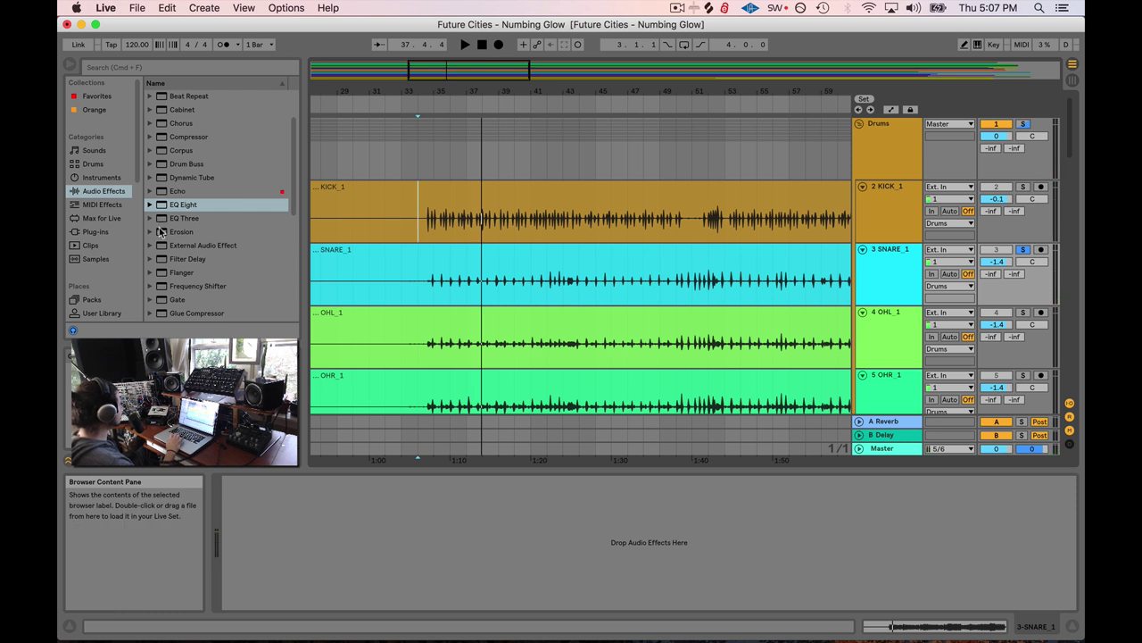
{"action": "scroll", "coordinate": [161, 231], "scroll_direction": "up", "scroll_amount": 2}
{"action": "scroll", "coordinate": [161, 230], "scroll_direction": "down", "scroll_amount": 6}
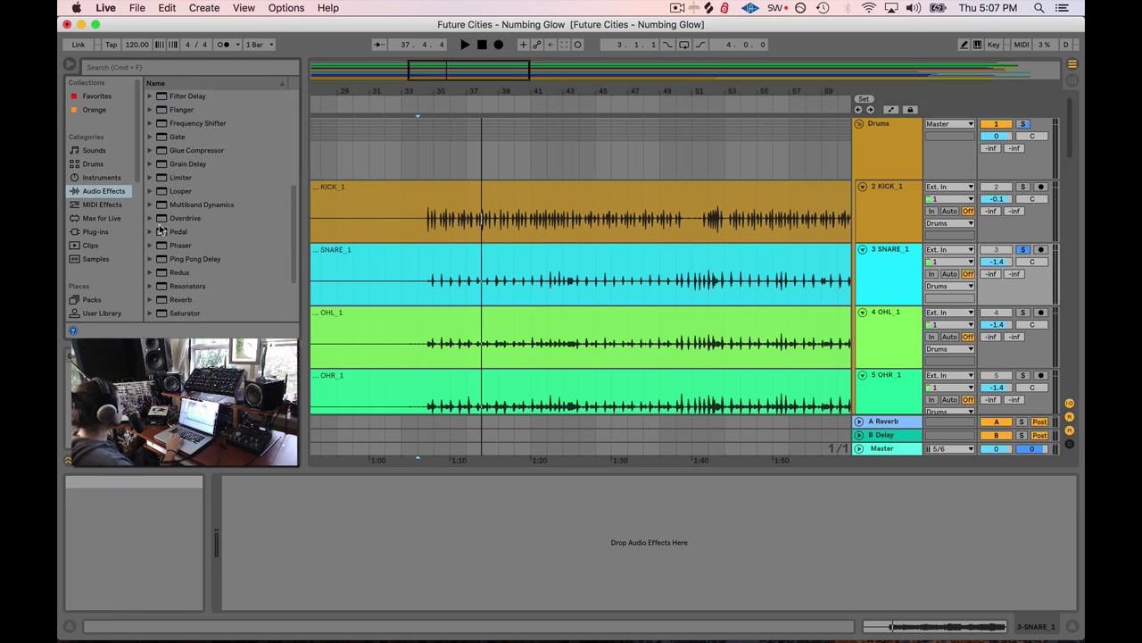
{"action": "left_click_drag", "start_coordinate": [160, 178], "coordinate": [473, 284]}
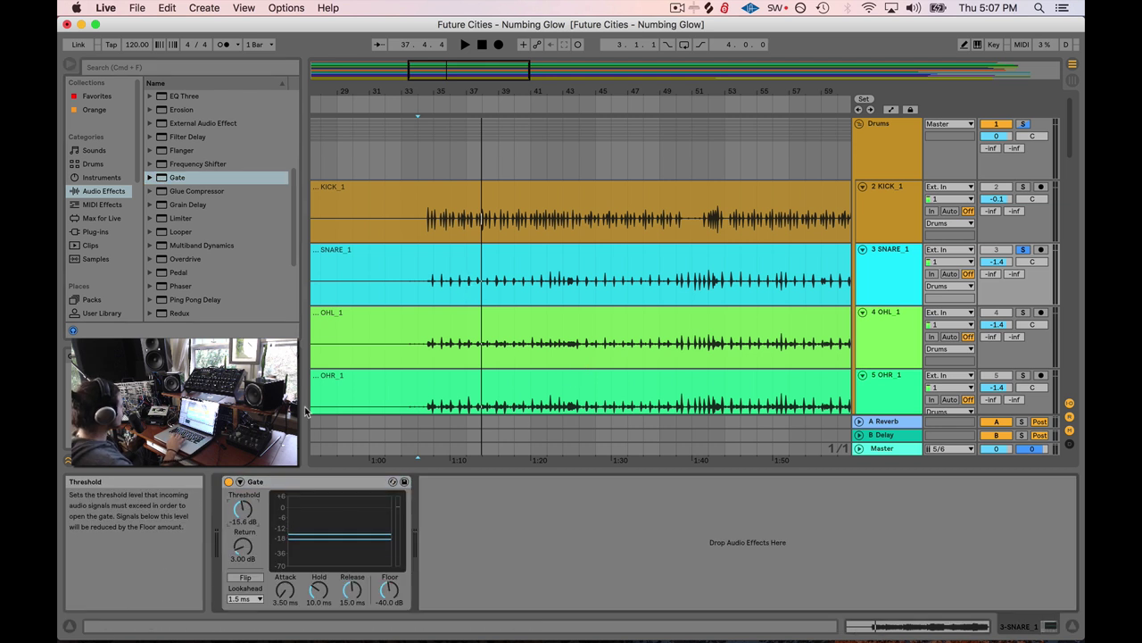
- Play the snare from bar 34 and set its Gate's threshold to -27.6 dB and release to 81.3 ms
{"action": "left_click", "coordinate": [423, 133]}
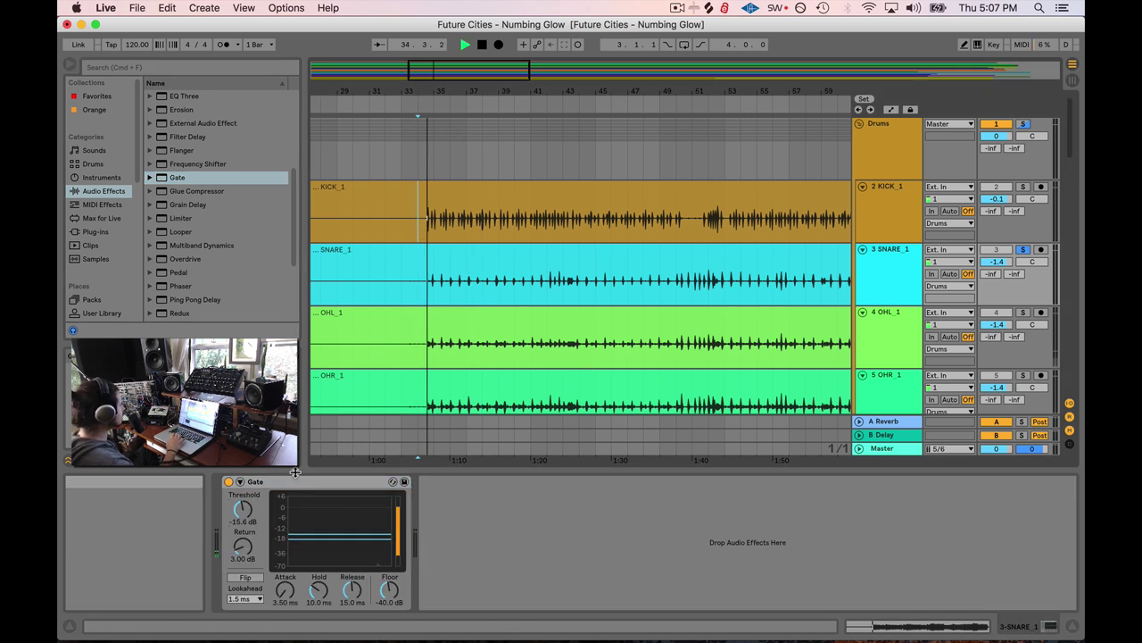
{"action": "left_click_drag", "start_coordinate": [365, 536], "coordinate": [365, 564]}
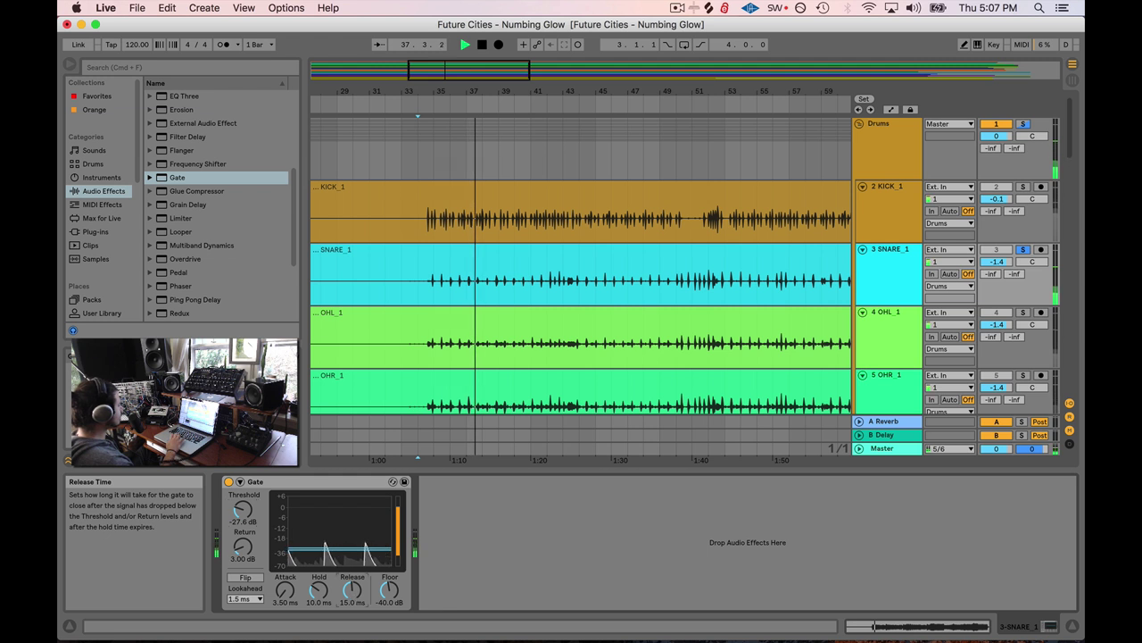
{"action": "left_click_drag", "start_coordinate": [353, 589], "coordinate": [352, 563]}
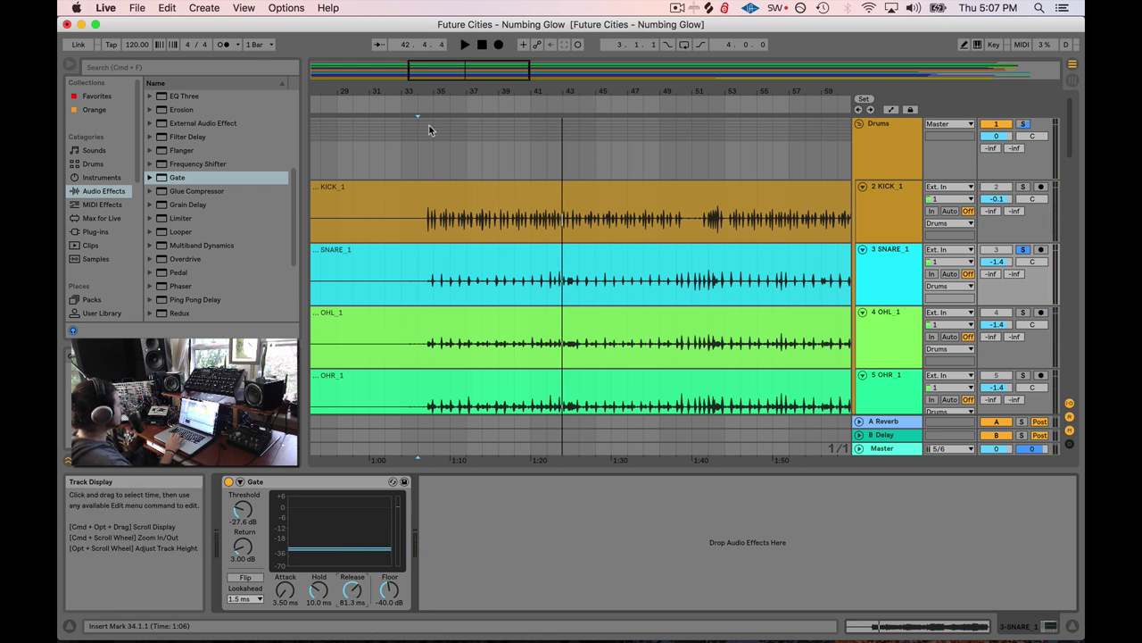
- Raise the snare Gate's return to 5.90 dB during playback and replay the snare to check the gating
{"action": "left_click", "coordinate": [420, 98]}
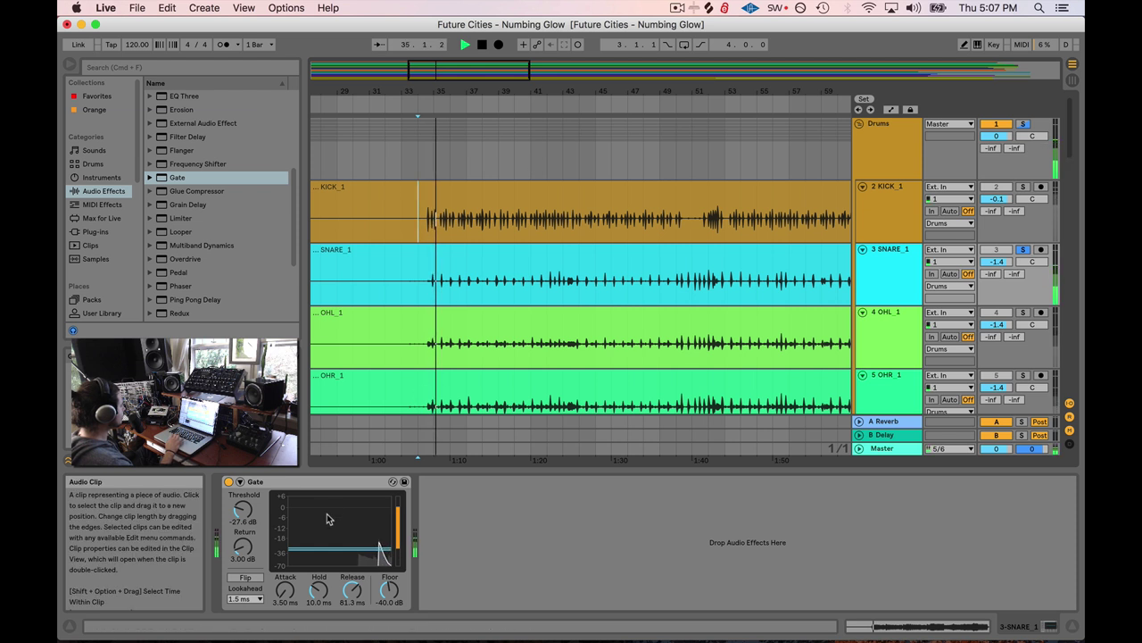
{"action": "mouse_move", "coordinate": [247, 557]}
{"action": "left_mouse_down"}
{"action": "mouse_move", "coordinate": [247, 573]}
{"action": "mouse_move", "coordinate": [247, 540]}
{"action": "left_mouse_up"}
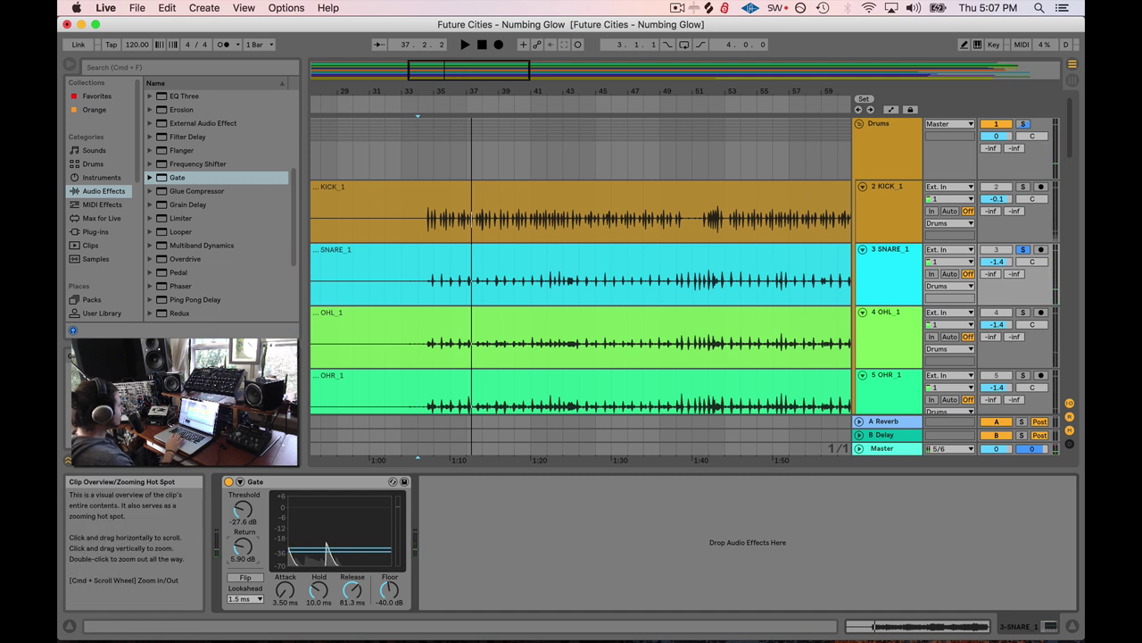
{"action": "left_click_drag", "start_coordinate": [497, 73], "coordinate": [522, 136]}
{"action": "left_click", "coordinate": [509, 105]}
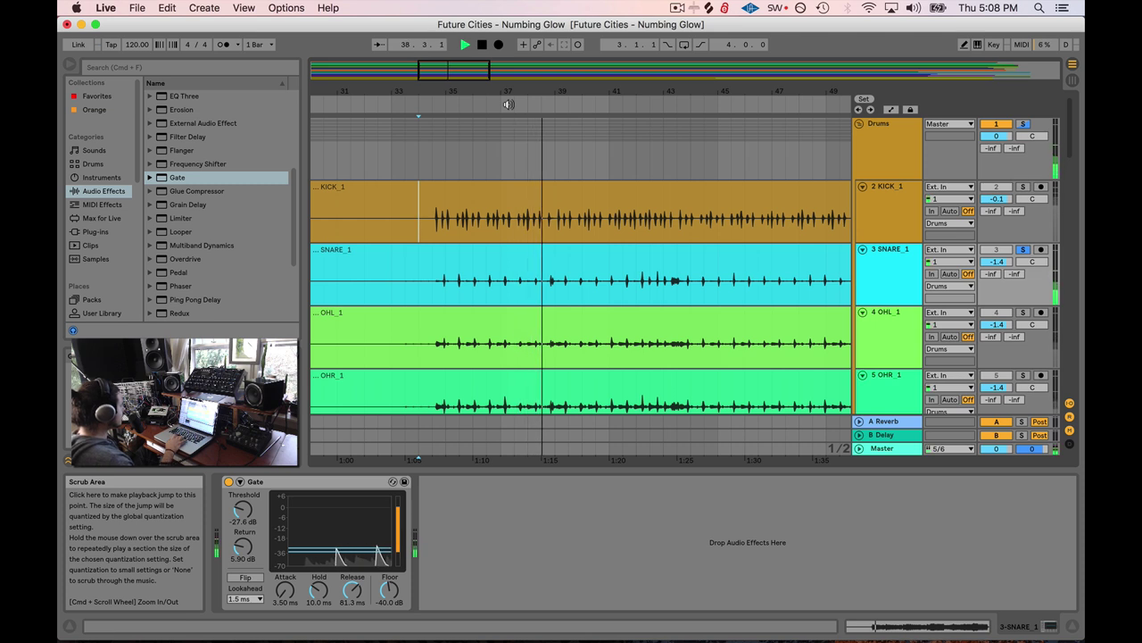
- Audition the gated snare in the section starting at bar 101 and stop playback
{"action": "key", "text": "space"}
{"action": "left_click_drag", "start_coordinate": [509, 71], "coordinate": [678, 80]}
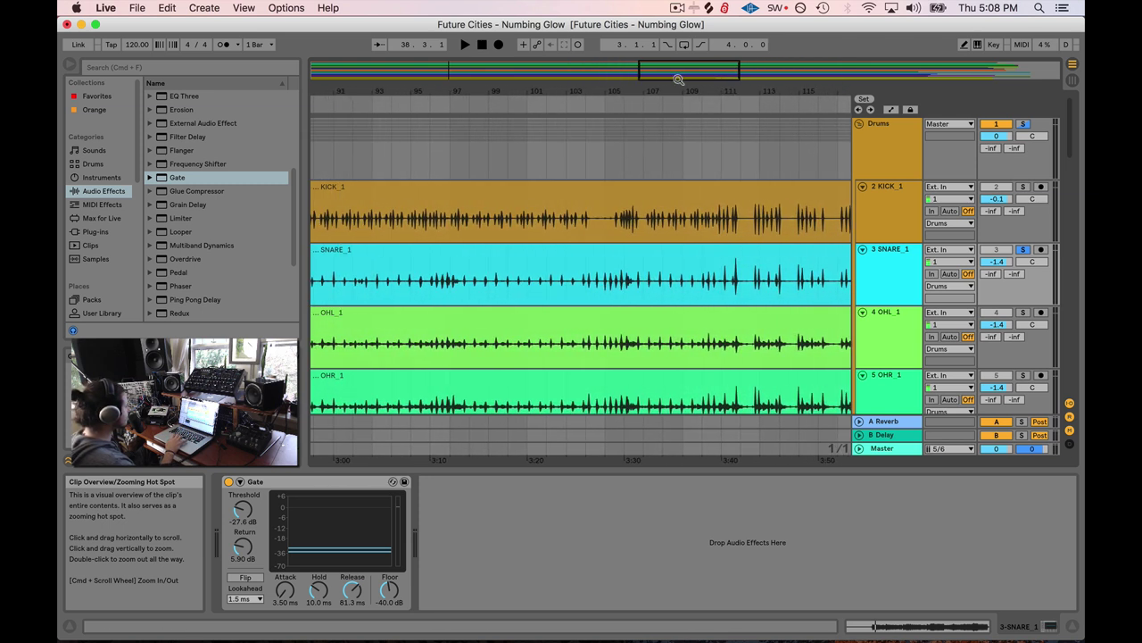
{"action": "left_click", "coordinate": [529, 129]}
{"action": "key", "text": "space"}
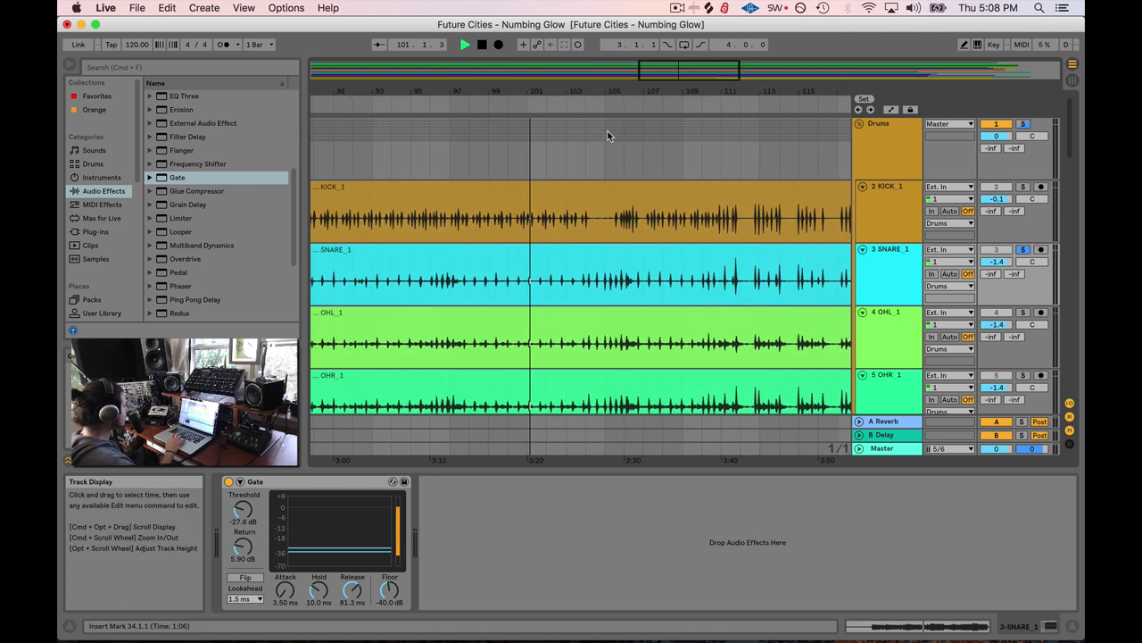
{"action": "left_click_drag", "start_coordinate": [687, 72], "coordinate": [768, 14]}
{"action": "key", "text": "space"}
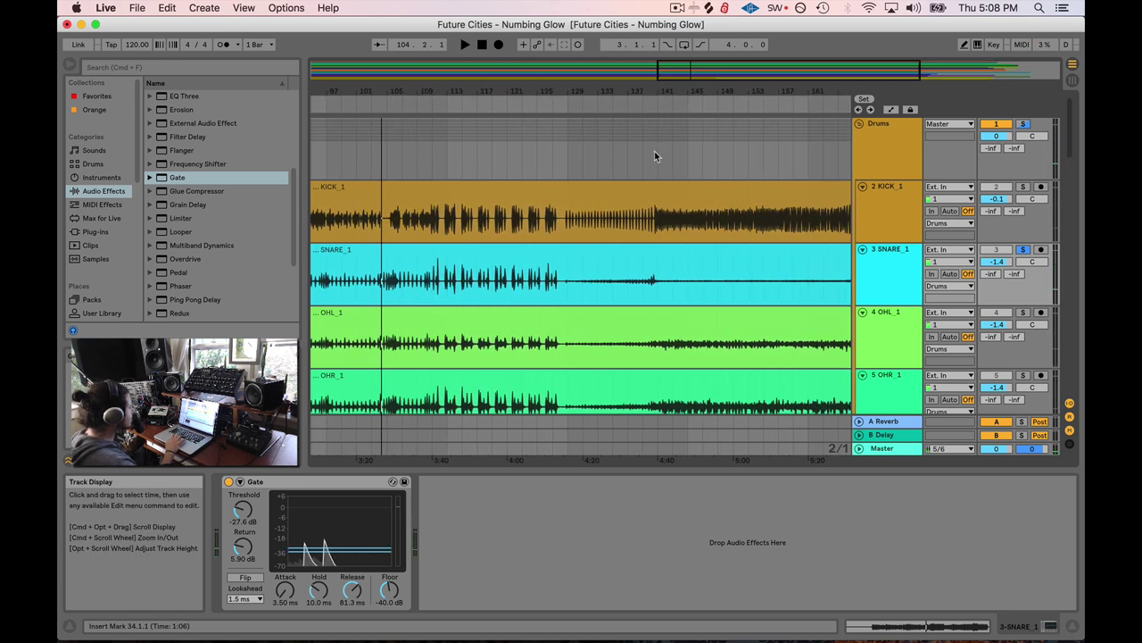
- Play the quiet section around bar 135, compare the snare with all drums unsoloed, and solo SNARE_1 again
{"action": "left_click", "coordinate": [613, 108]}
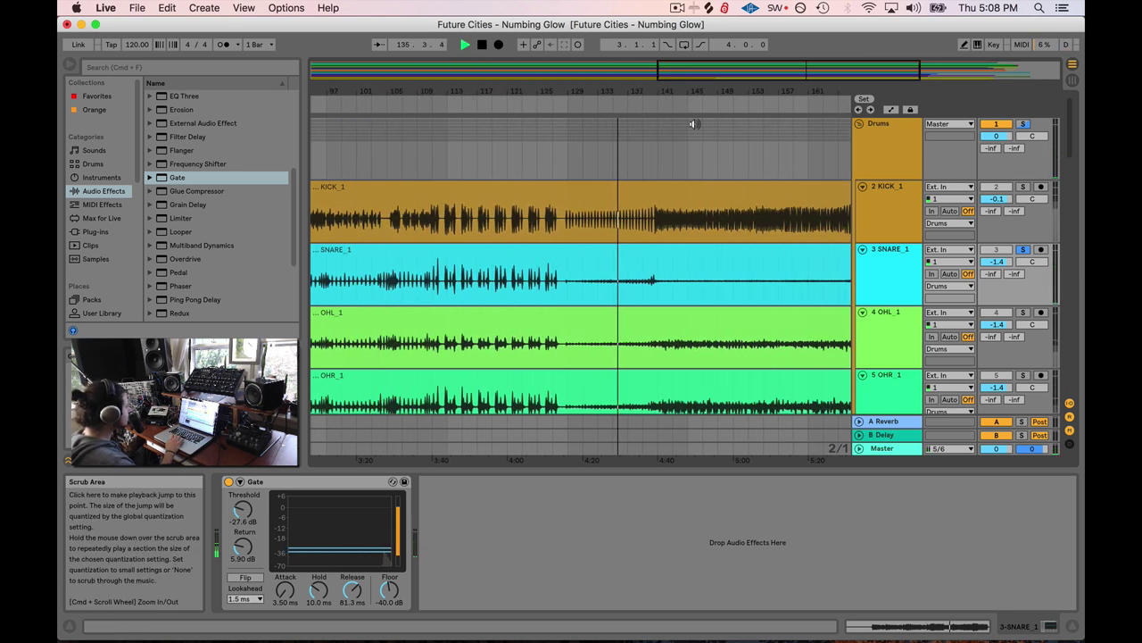
{"action": "left_click", "coordinate": [1023, 125]}
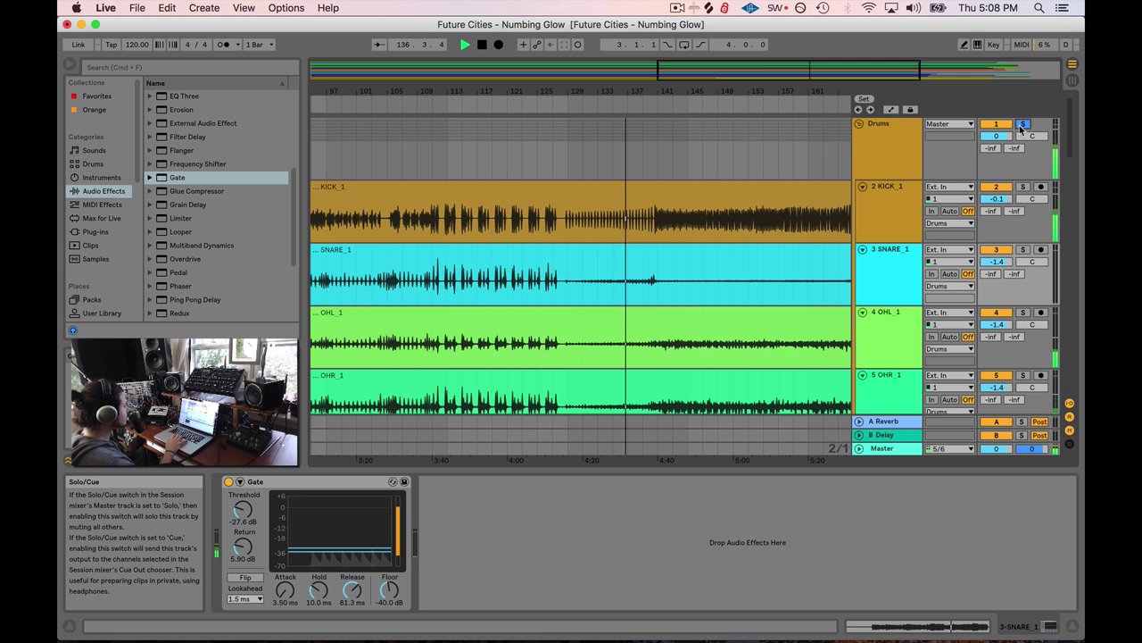
{"action": "key", "text": "space"}
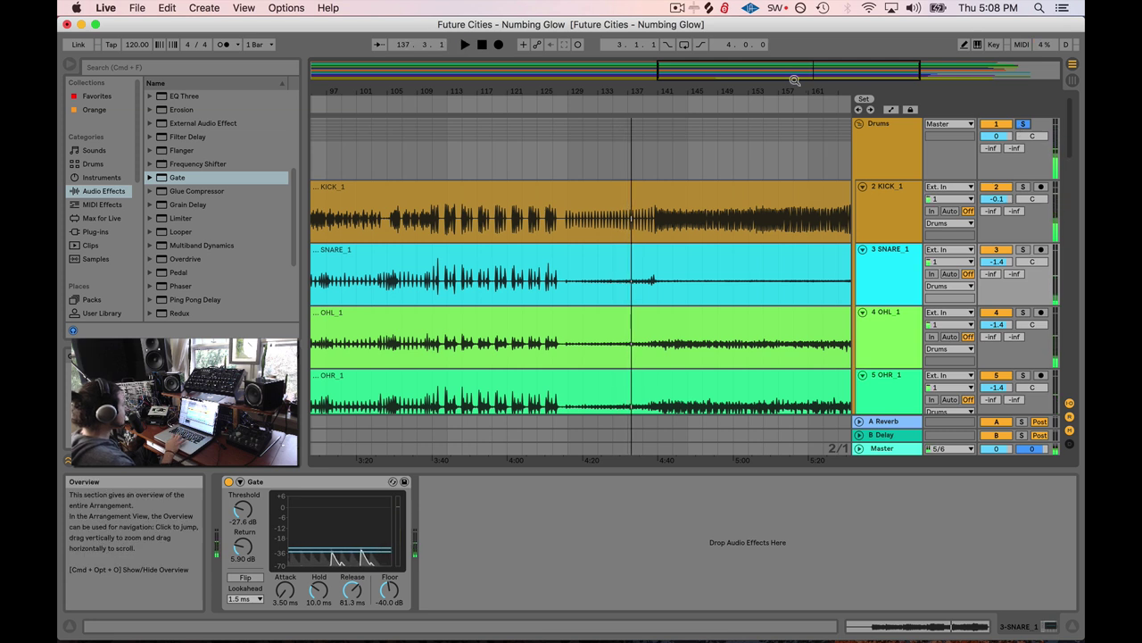
{"action": "left_click_drag", "start_coordinate": [642, 69], "coordinate": [642, 100]}
{"action": "key", "text": "space"}
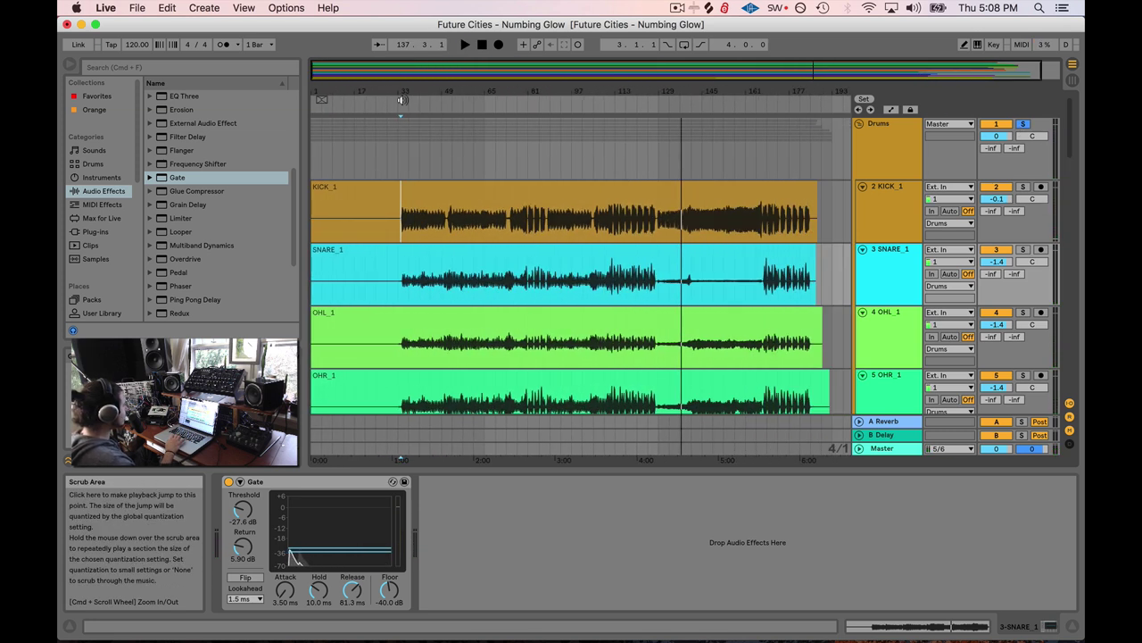
{"action": "left_click", "coordinate": [1022, 249]}
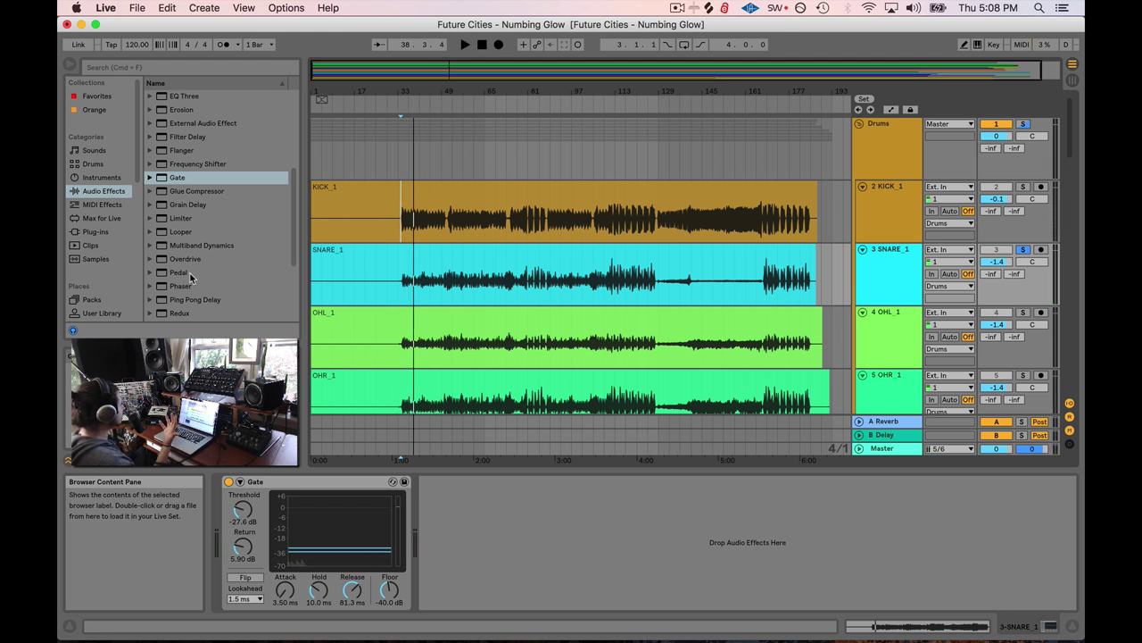
- Add an EQ Eight after the Gate on SNARE_1 and turn off its band 4
{"action": "left_click", "coordinate": [119, 238]}
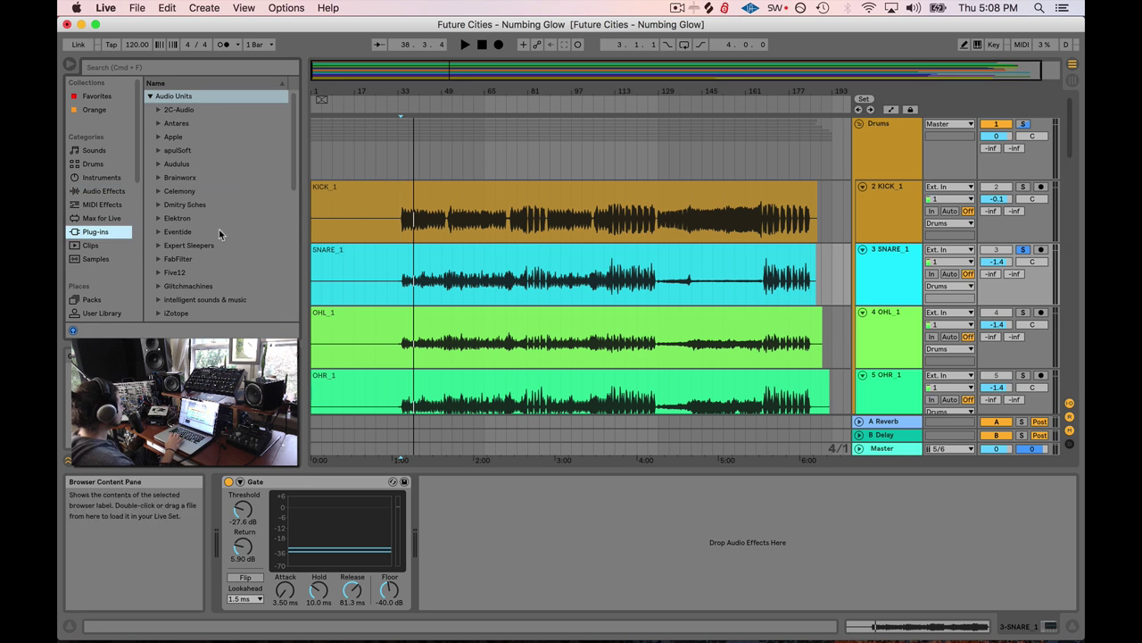
{"action": "scroll", "coordinate": [162, 276], "scroll_direction": "down", "scroll_amount": 2}
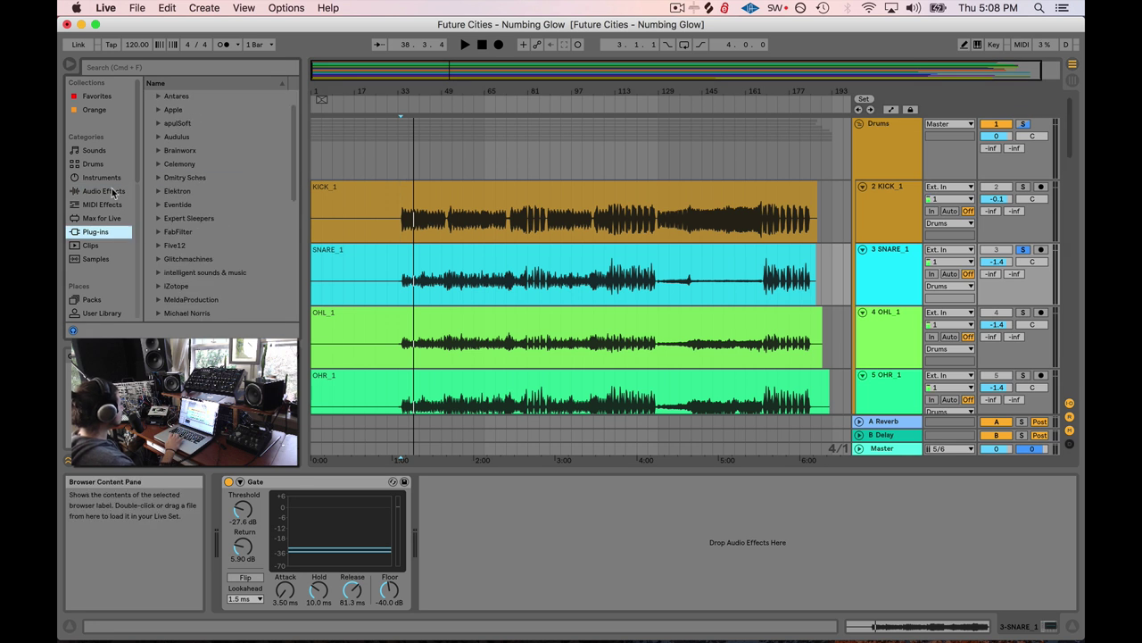
{"action": "left_click", "coordinate": [103, 191]}
{"action": "scroll", "coordinate": [207, 222], "scroll_direction": "down", "scroll_amount": 10}
{"action": "scroll", "coordinate": [207, 222], "scroll_direction": "up", "scroll_amount": 10}
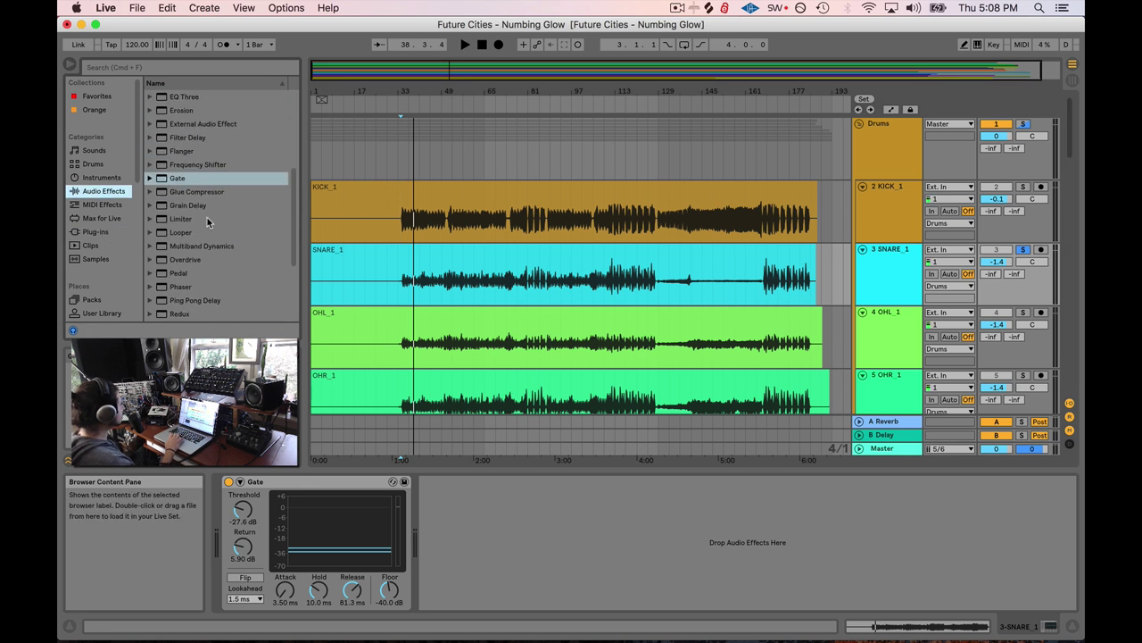
{"action": "left_click", "coordinate": [166, 243]}
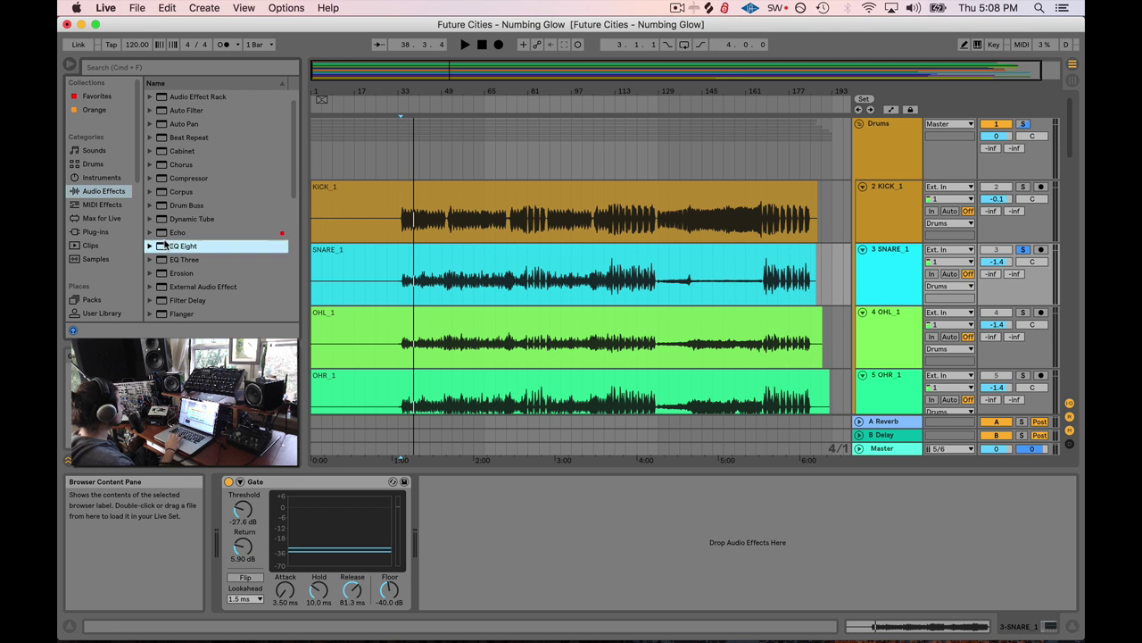
{"action": "left_click_drag", "start_coordinate": [473, 525], "coordinate": [475, 528]}
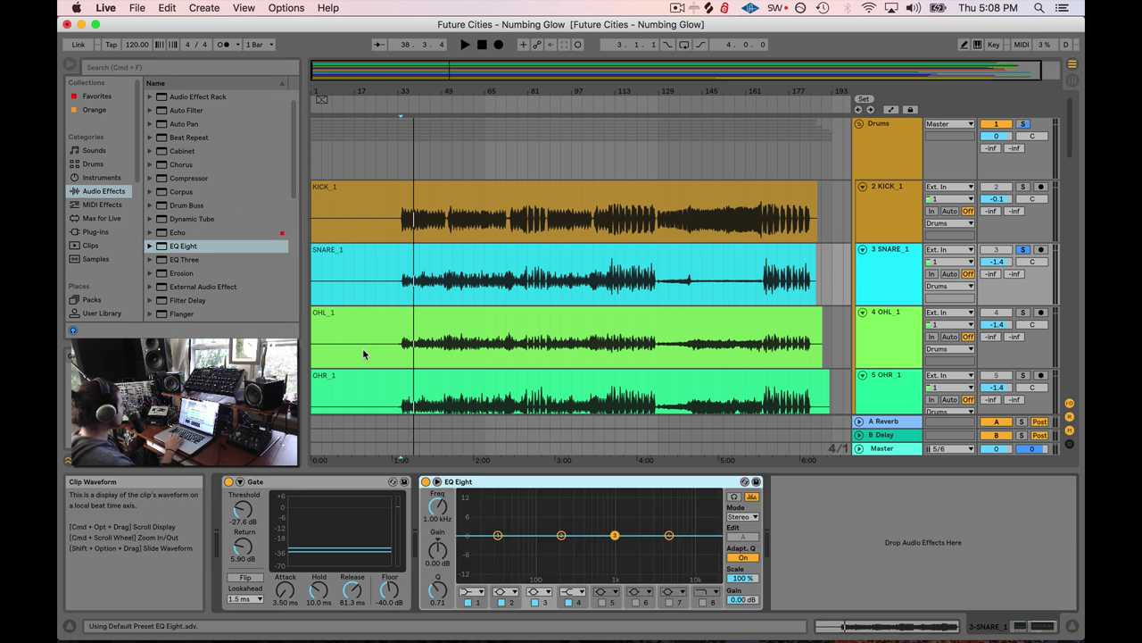
{"action": "left_click", "coordinate": [567, 603]}
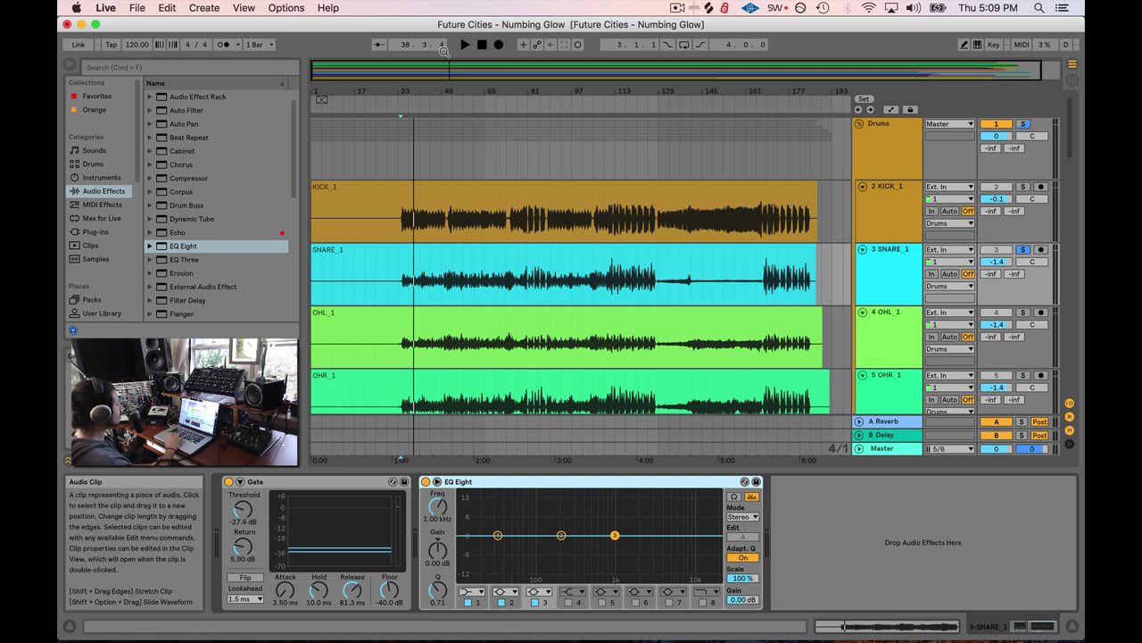
- Move EQ Eight's first three bands higher in frequency, placing band 3 at 3.37 kHz, and play the snare briefly from bar 34
{"action": "left_click_drag", "start_coordinate": [410, 70], "coordinate": [408, 103]}
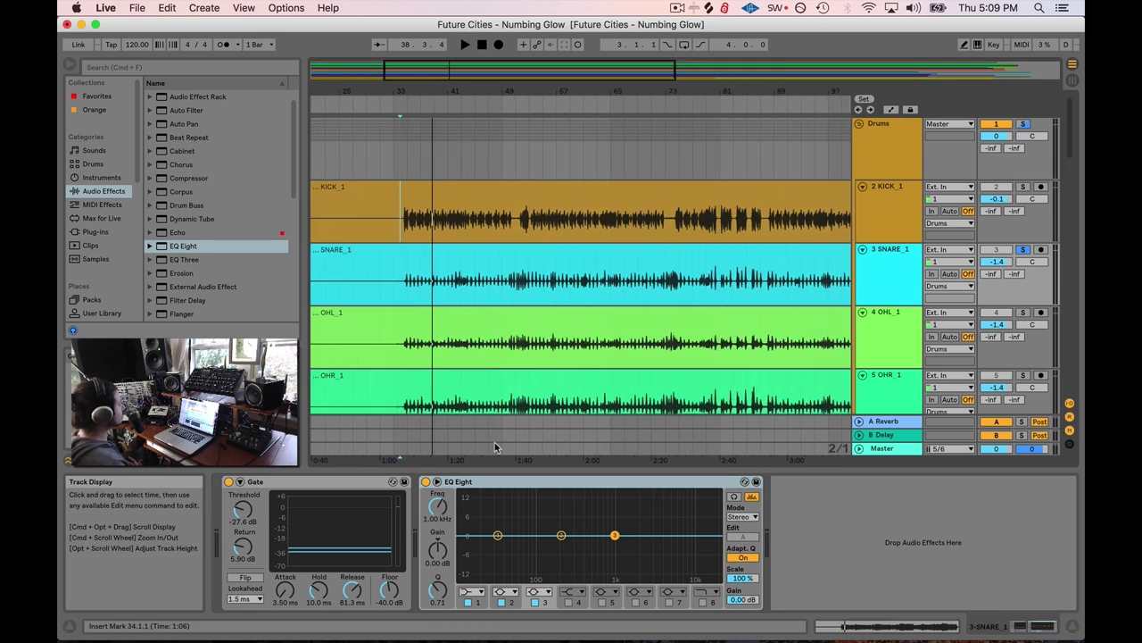
{"action": "scroll", "coordinate": [500, 285], "scroll_direction": "up", "scroll_amount": 3}
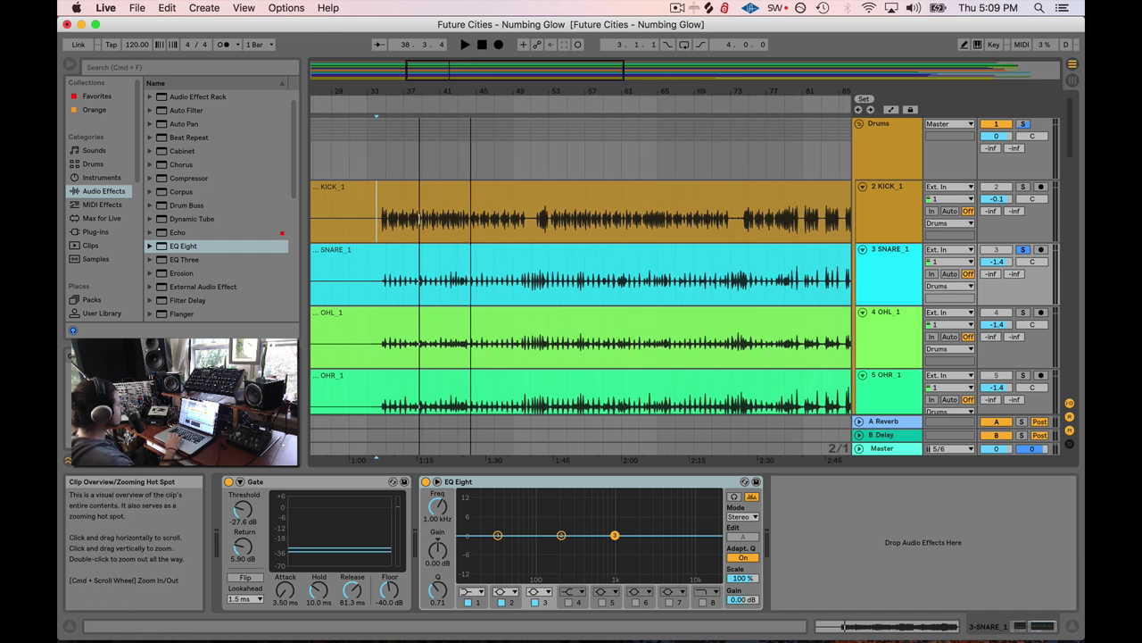
{"action": "left_click", "coordinate": [498, 535]}
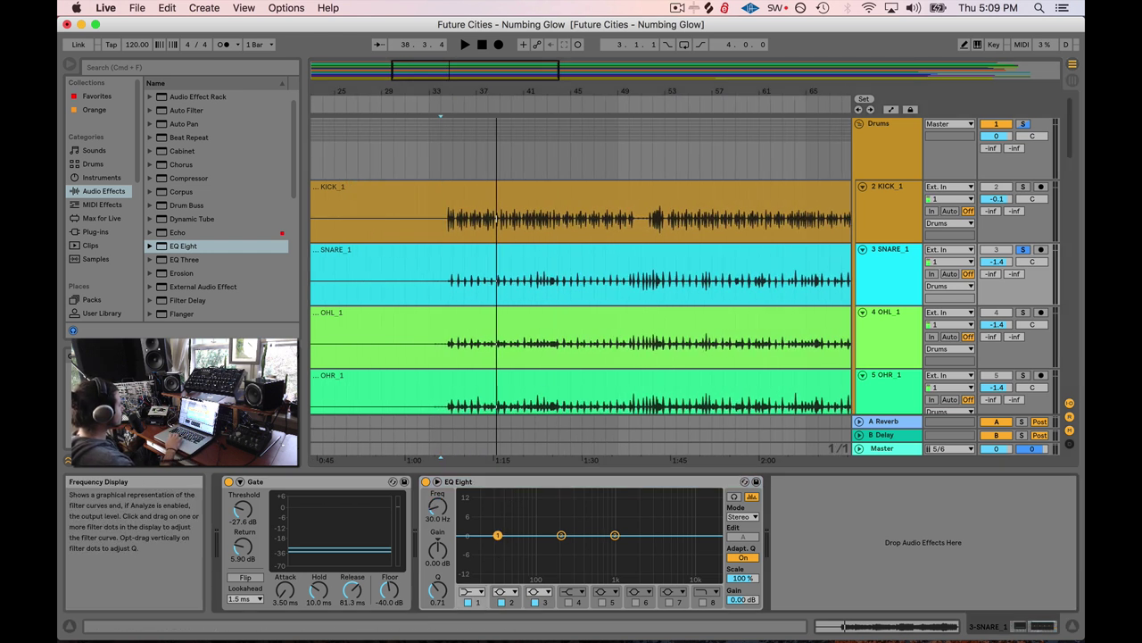
{"action": "left_click", "coordinate": [562, 535]}
{"action": "left_click_drag", "start_coordinate": [615, 535], "coordinate": [644, 536]}
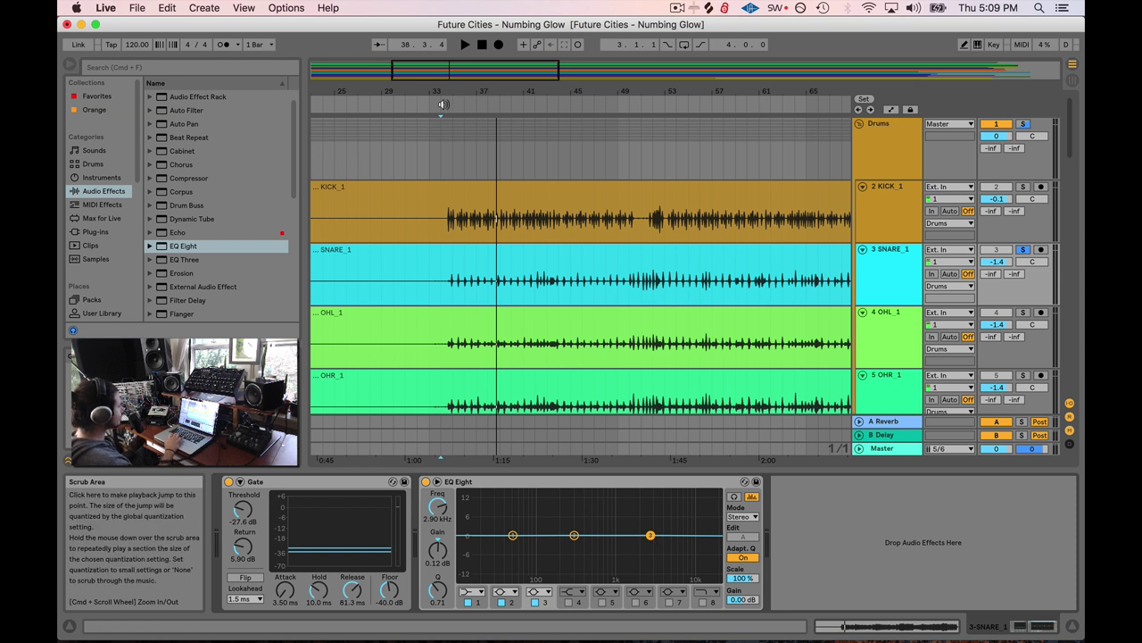
{"action": "left_click", "coordinate": [444, 104]}
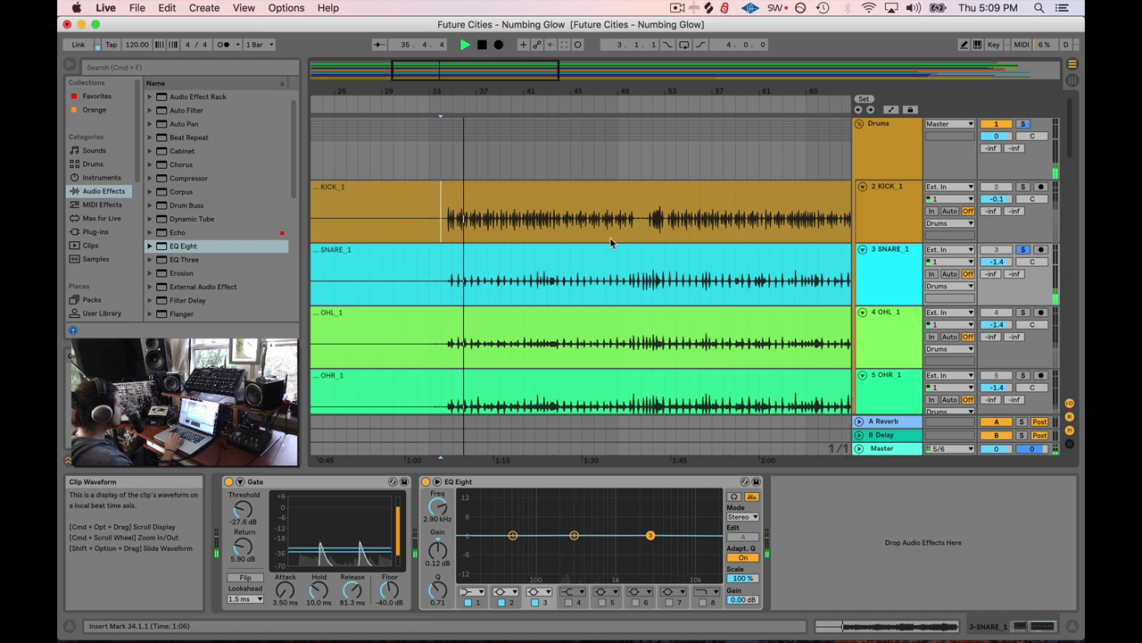
{"action": "key", "text": "space"}
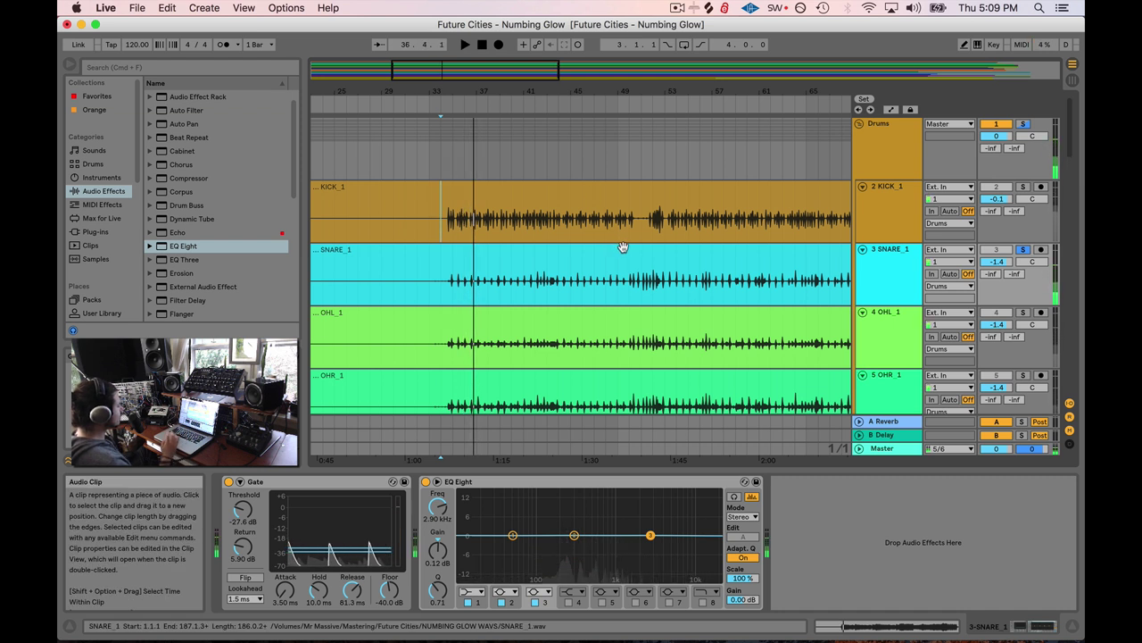
{"action": "left_click_drag", "start_coordinate": [650, 535], "coordinate": [655, 534]}
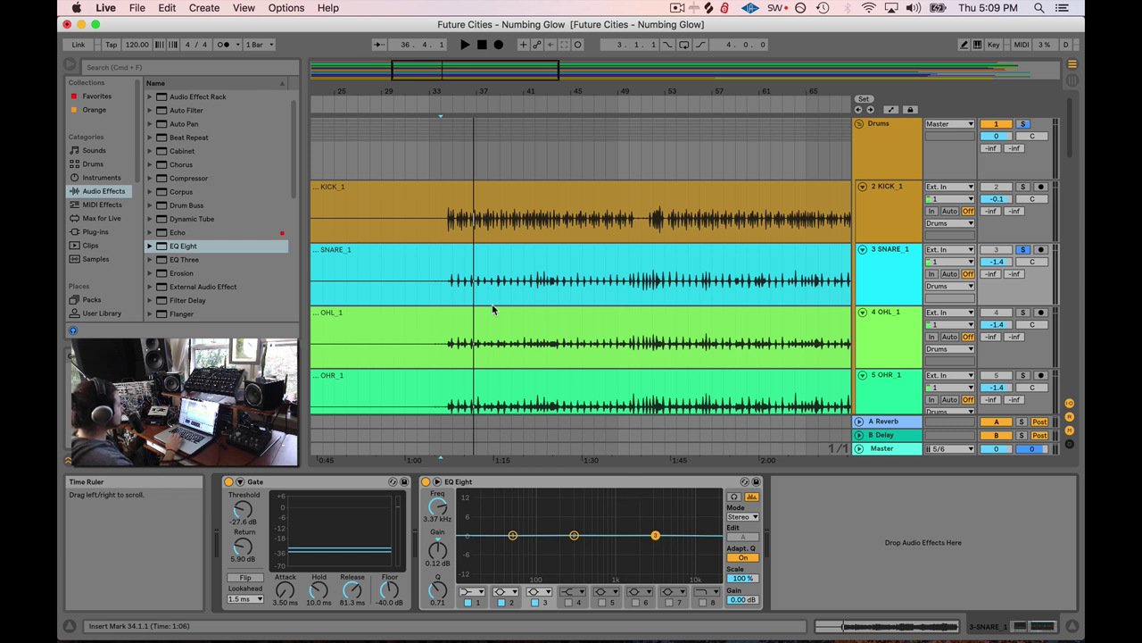
- Play the snare from bar 34 and set EQ Eight's band 3 to 7.11 kHz, 4.34 dB gain and Q 1.34
{"action": "left_click", "coordinate": [444, 103]}
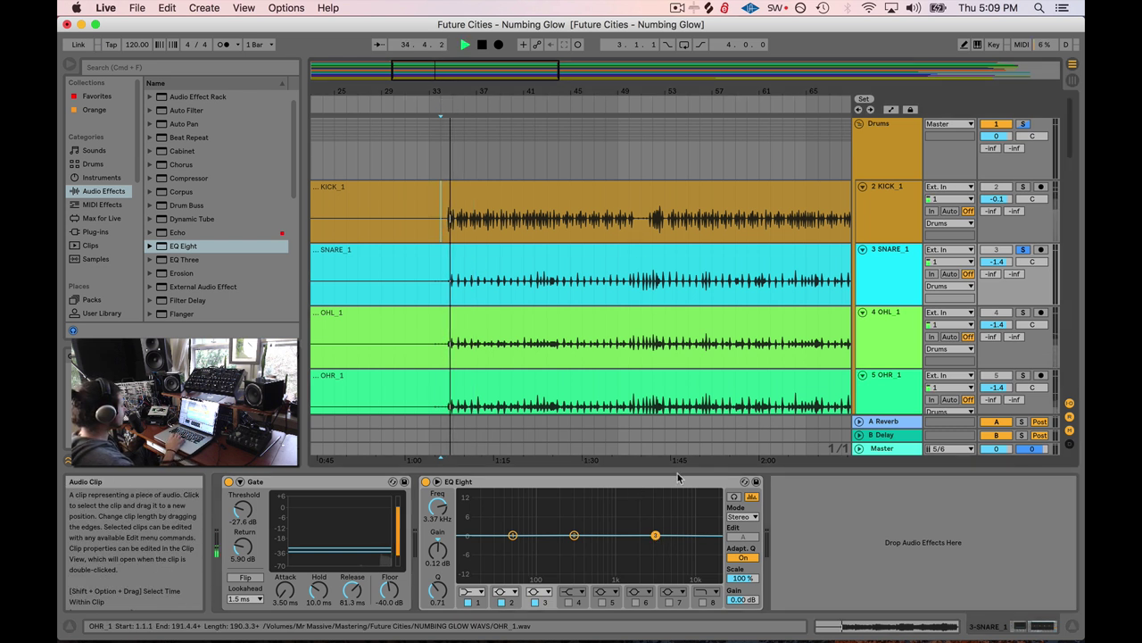
{"action": "mouse_move", "coordinate": [658, 537]}
{"action": "left_mouse_down"}
{"action": "mouse_move", "coordinate": [645, 527]}
{"action": "mouse_move", "coordinate": [666, 523]}
{"action": "left_mouse_up"}
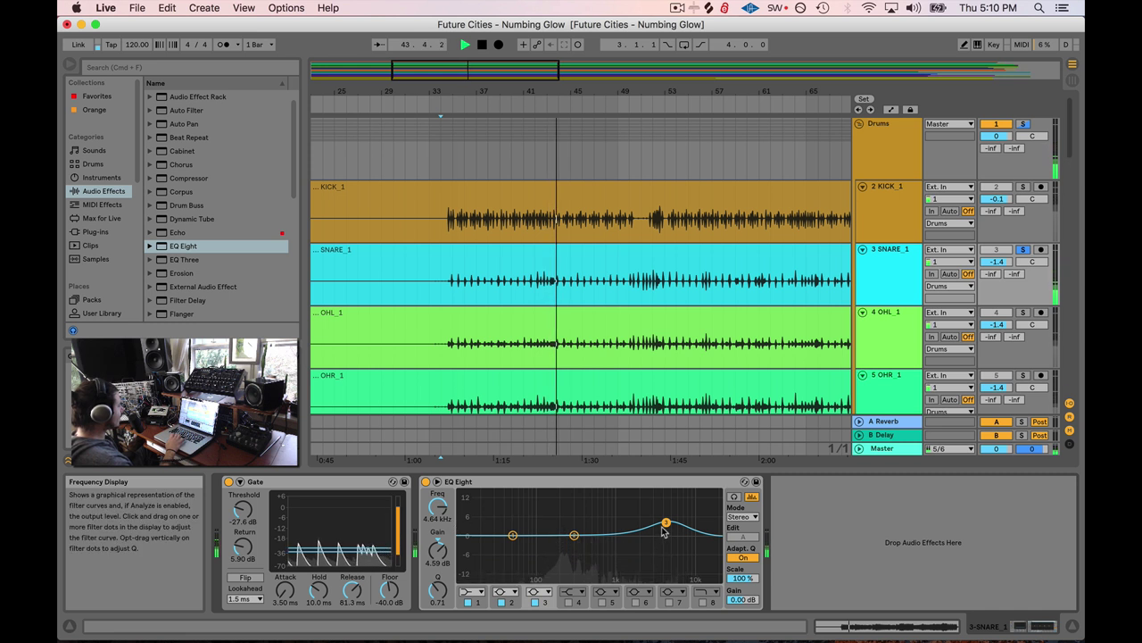
{"action": "left_click_drag", "start_coordinate": [671, 522], "coordinate": [678, 521]}
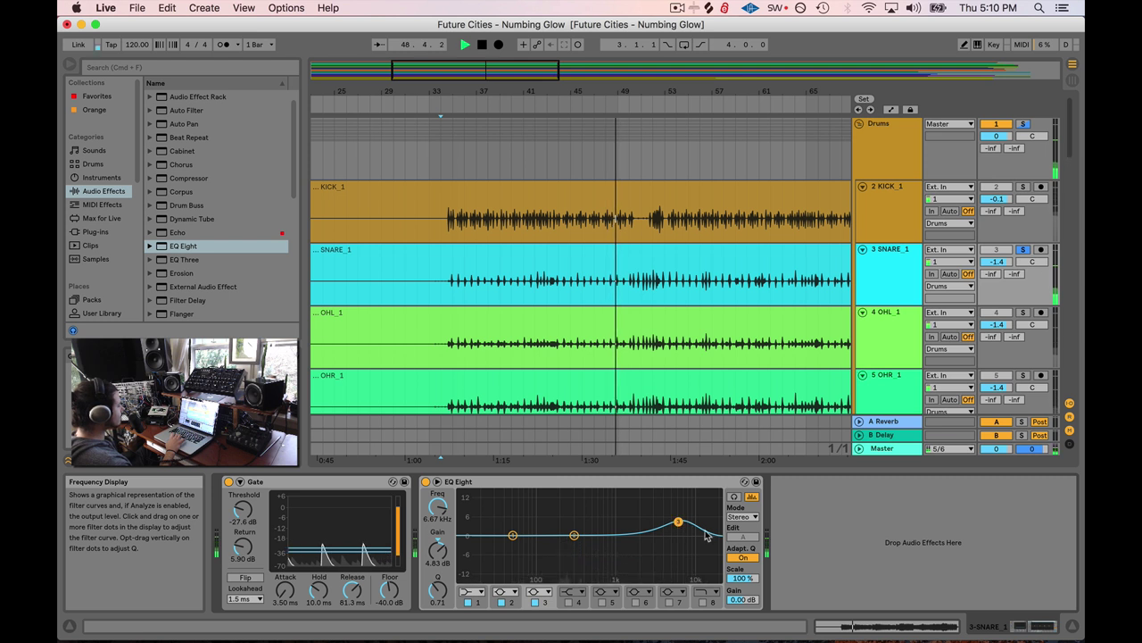
{"action": "mouse_move", "coordinate": [437, 589]}
{"action": "left_mouse_down"}
{"action": "mouse_move", "coordinate": [438, 576]}
{"action": "mouse_move", "coordinate": [437, 591]}
{"action": "left_mouse_up"}
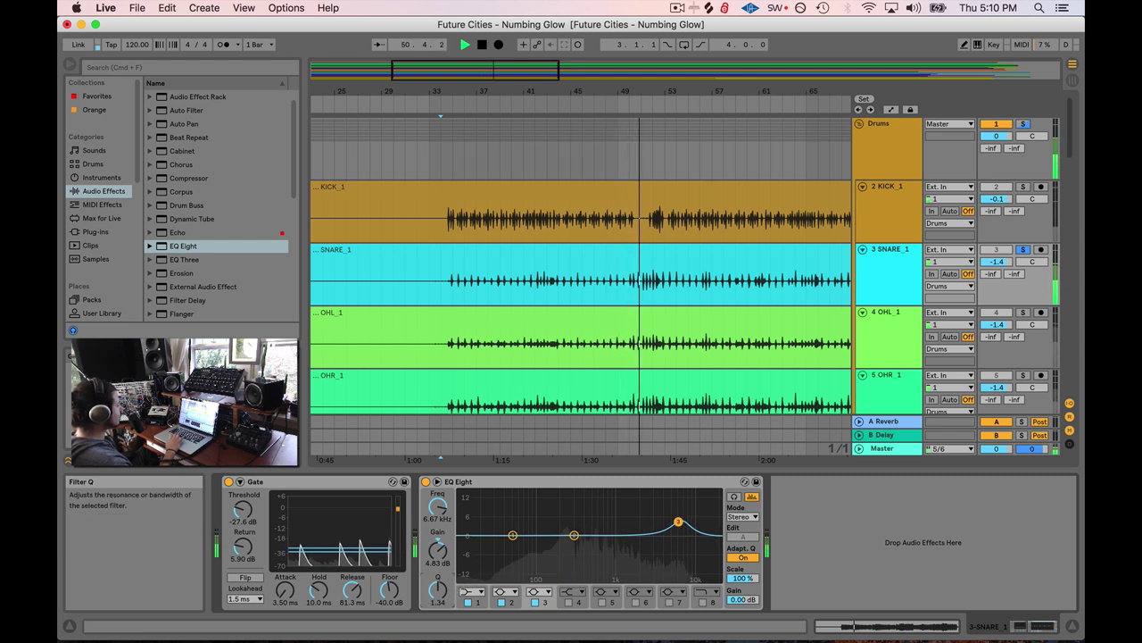
{"action": "left_click_drag", "start_coordinate": [678, 524], "coordinate": [680, 522]}
{"action": "key", "text": "space"}
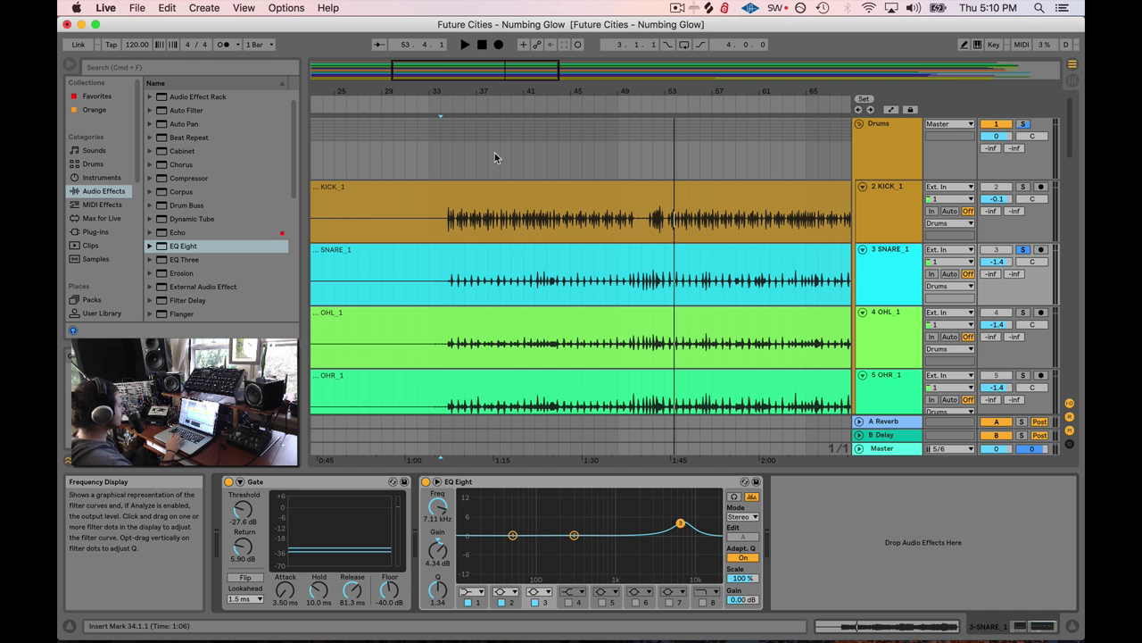
- During playback, cut the snare's lows with EQ Eight's band 1 and set band 2 to 225 Hz, 4.34 dB gain and Q 1.65
{"action": "key", "text": "space"}
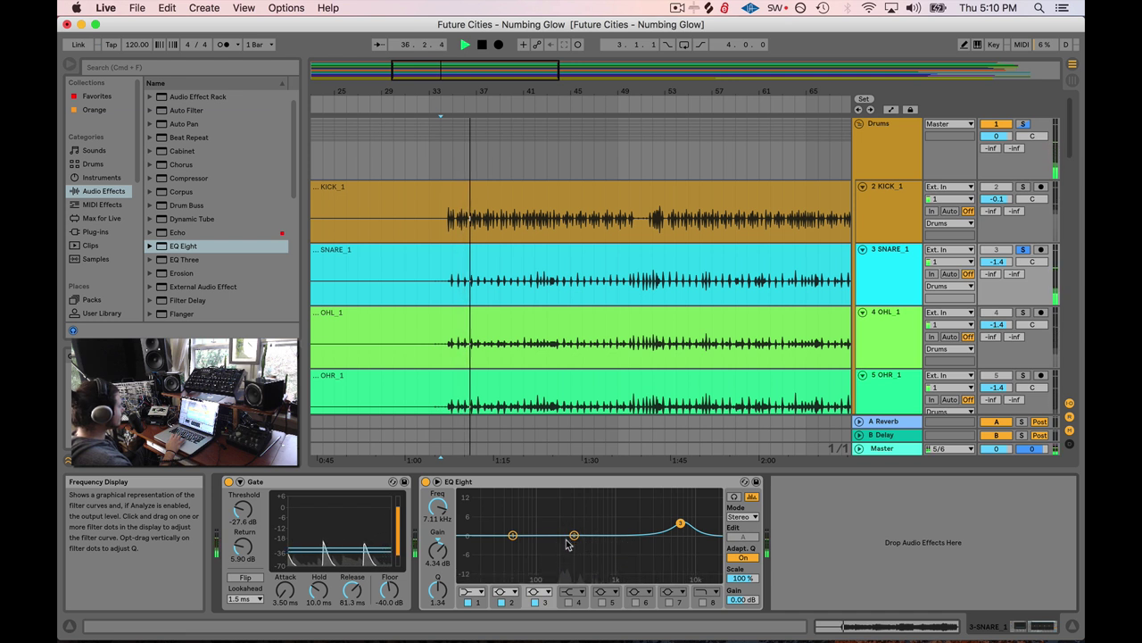
{"action": "left_click_drag", "start_coordinate": [568, 539], "coordinate": [594, 536]}
{"action": "mouse_move", "coordinate": [512, 535]}
{"action": "left_mouse_down"}
{"action": "mouse_move", "coordinate": [556, 532]}
{"action": "mouse_move", "coordinate": [525, 536]}
{"action": "left_mouse_up"}
{"action": "left_click_drag", "start_coordinate": [522, 535], "coordinate": [520, 540]}
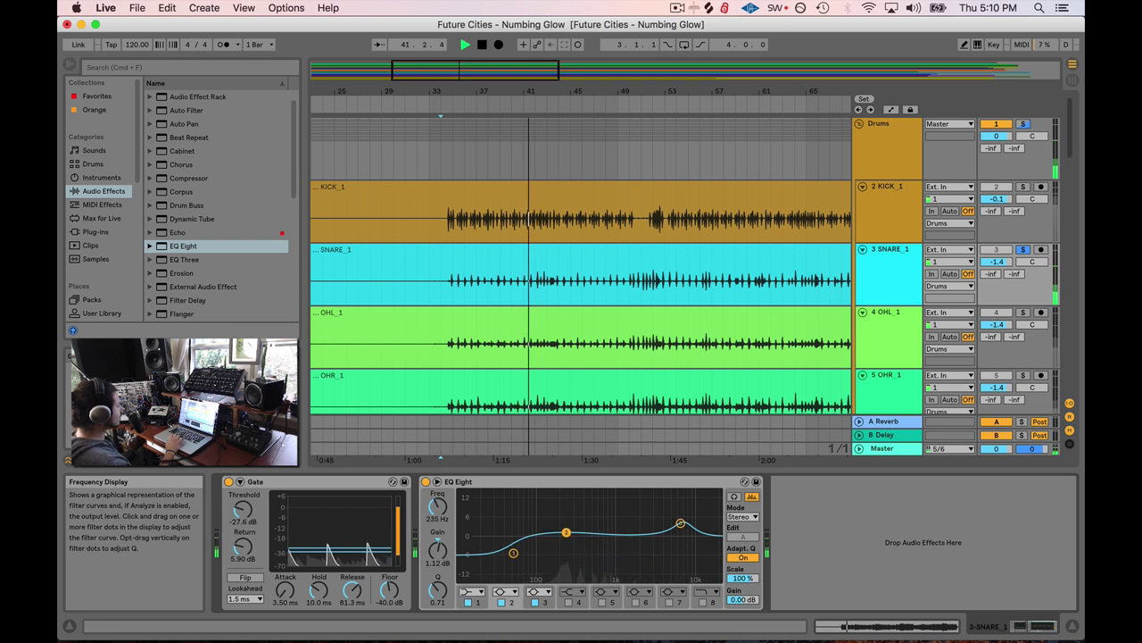
{"action": "left_click_drag", "start_coordinate": [565, 533], "coordinate": [565, 524]}
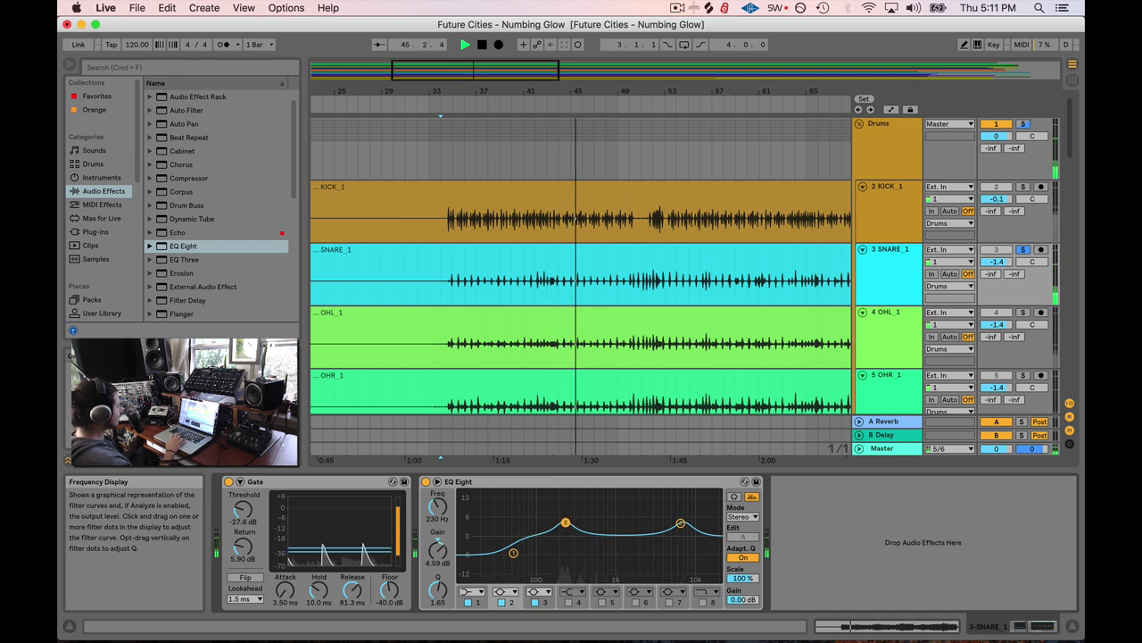
{"action": "left_click_drag", "start_coordinate": [565, 523], "coordinate": [566, 528]}
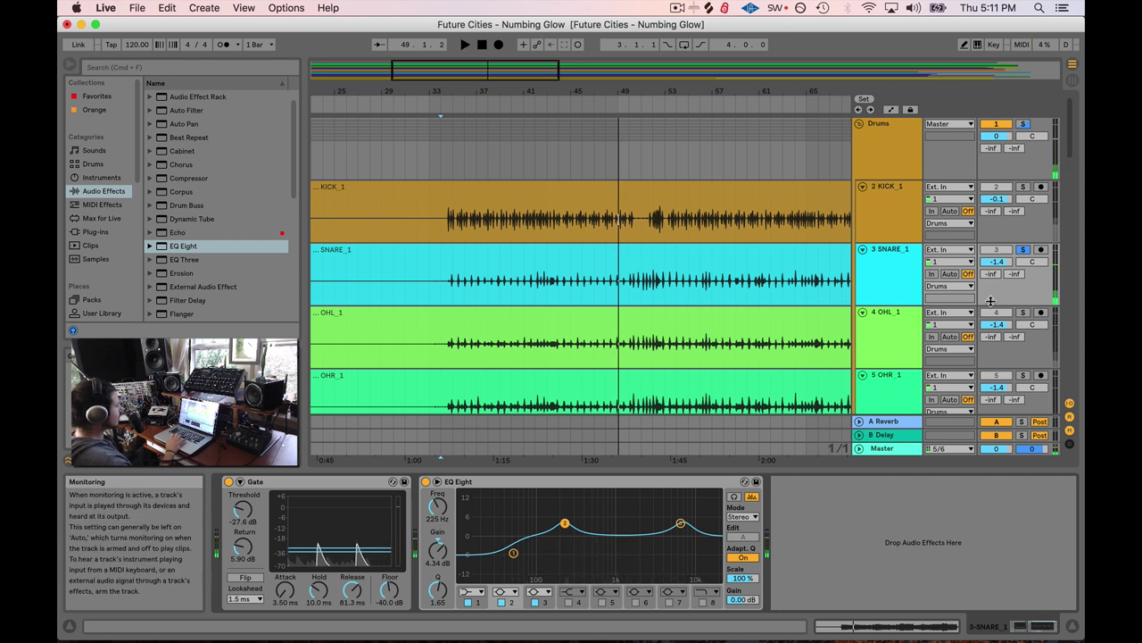
- Raise the SNARE_1 track volume to 0 dB and replay the equalized snare from bar 34
{"action": "key", "text": "space"}
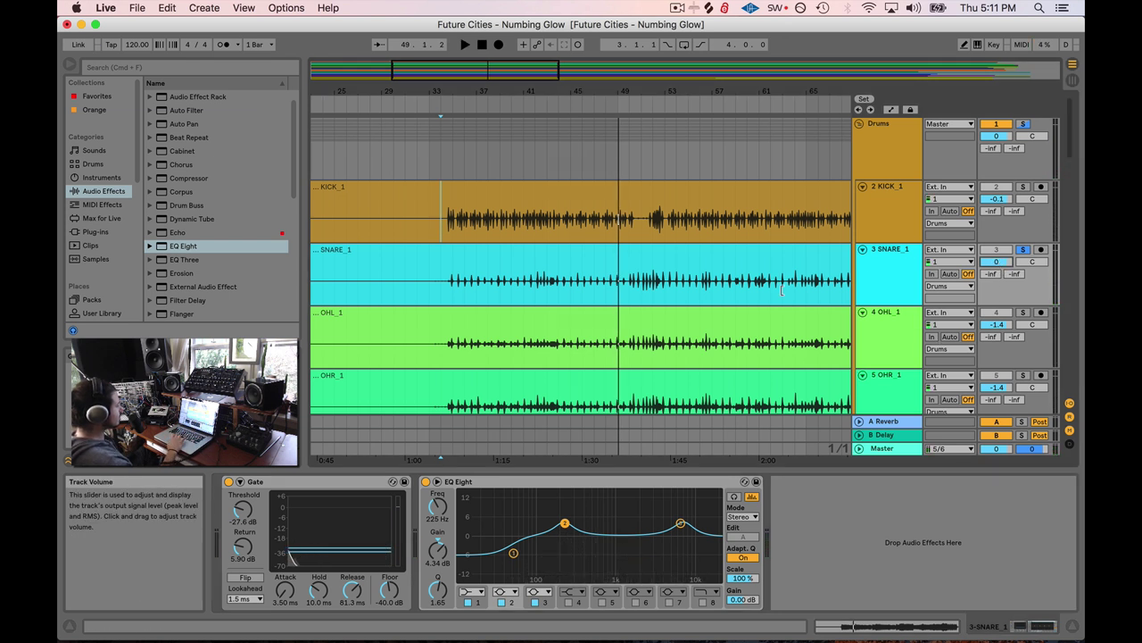
{"action": "key", "text": "space"}
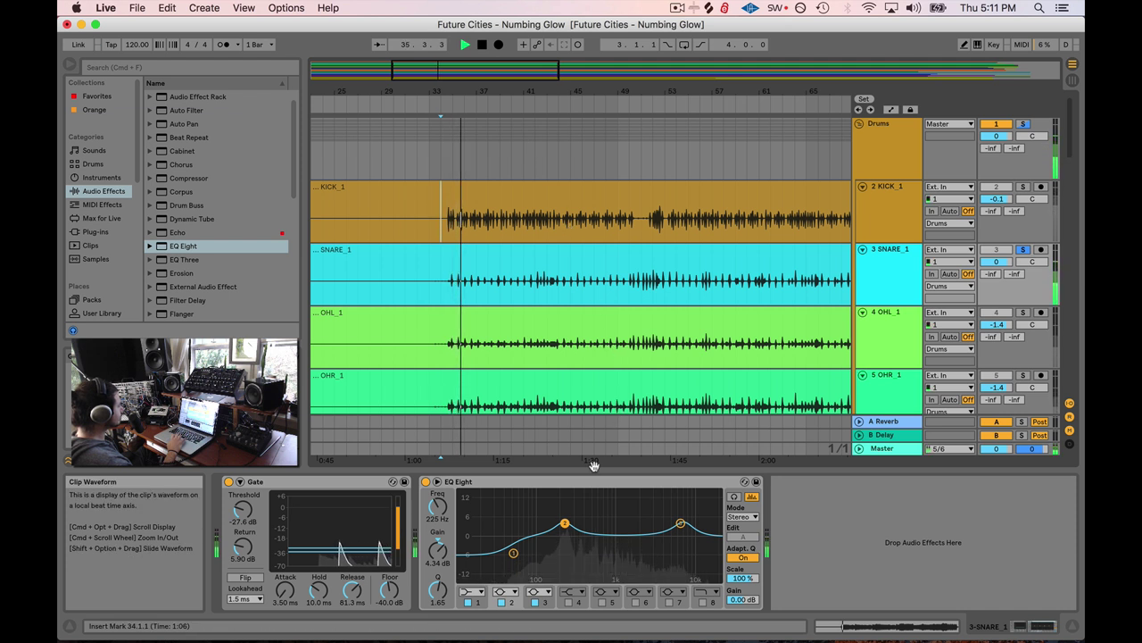
{"action": "key", "text": "space"}
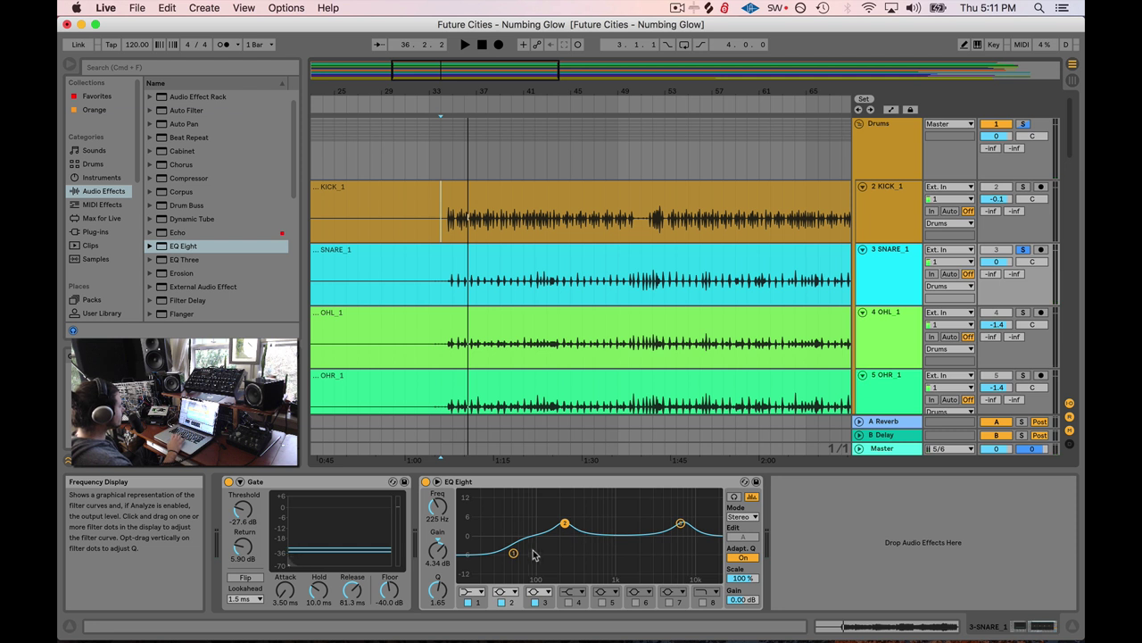
- Turn on EQ Eight's band 4 at 599 Hz with -0.37 dB gain and change its filter type to bell
{"action": "left_click", "coordinate": [569, 602]}
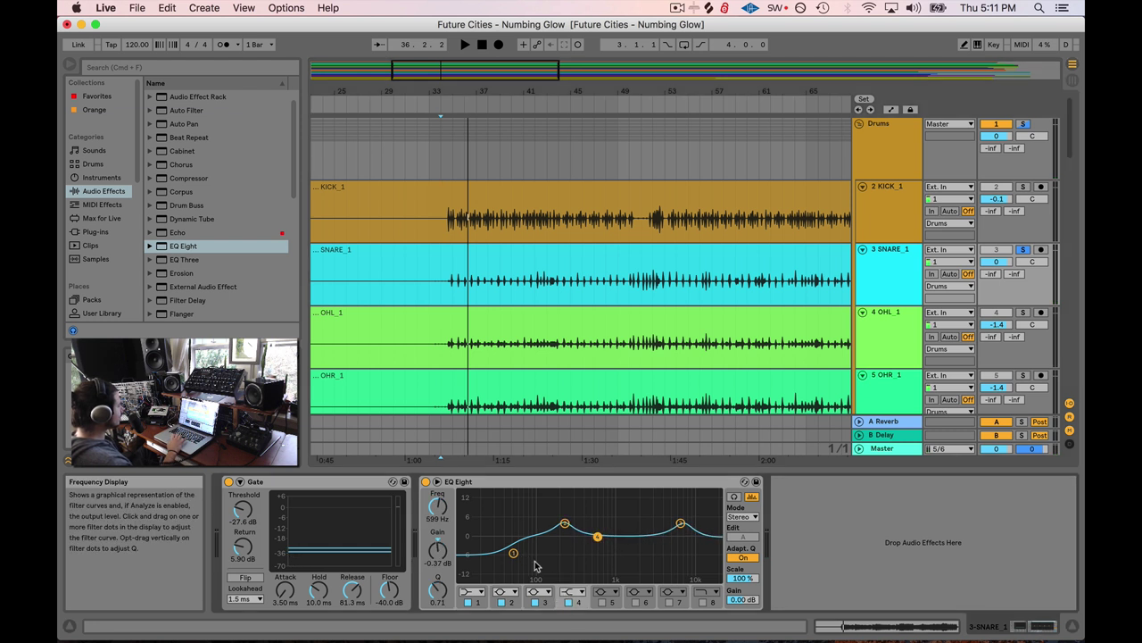
{"action": "left_click", "coordinate": [573, 591]}
{"action": "left_click", "coordinate": [570, 539]}
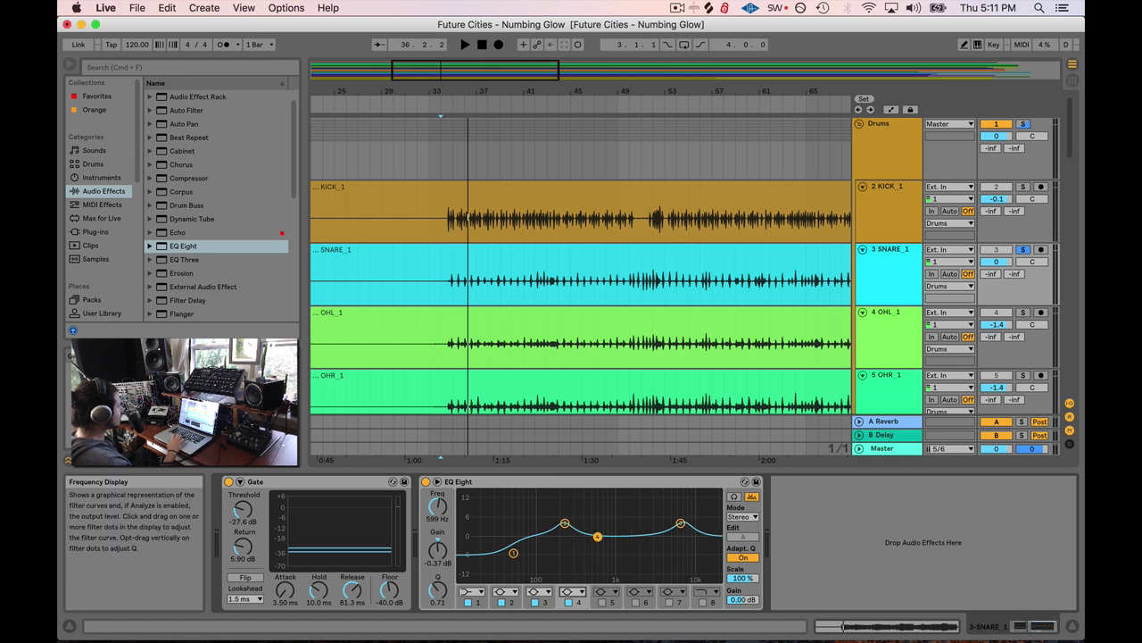
- Set EQ Eight's band 4 to 574 Hz, -5.33 dB gain and Q 1.65, comparing the snare with that band bypassed during playback
{"action": "left_click_drag", "start_coordinate": [436, 593], "coordinate": [437, 582]}
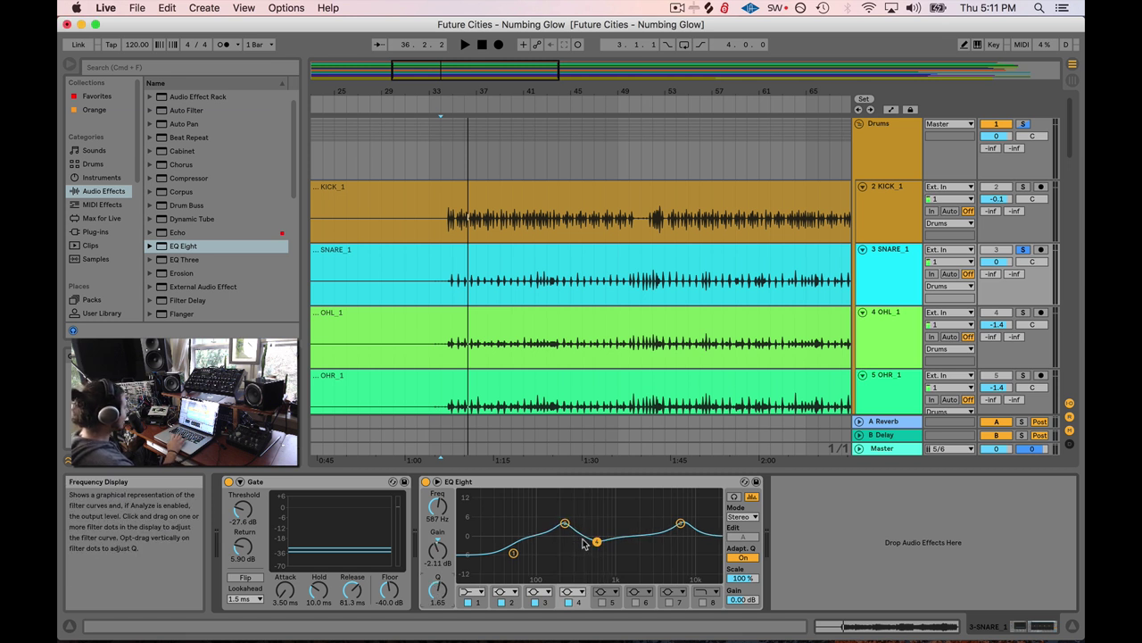
{"action": "key", "text": "space"}
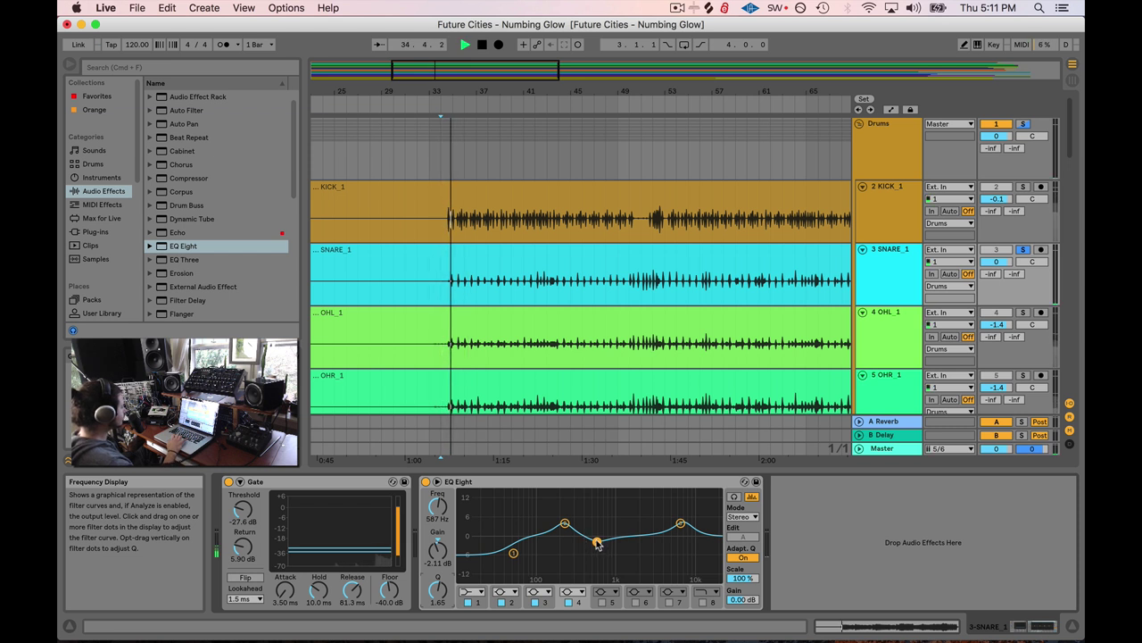
{"action": "mouse_move", "coordinate": [597, 542]}
{"action": "left_mouse_down"}
{"action": "mouse_move", "coordinate": [583, 552]}
{"action": "mouse_move", "coordinate": [596, 550]}
{"action": "left_mouse_up"}
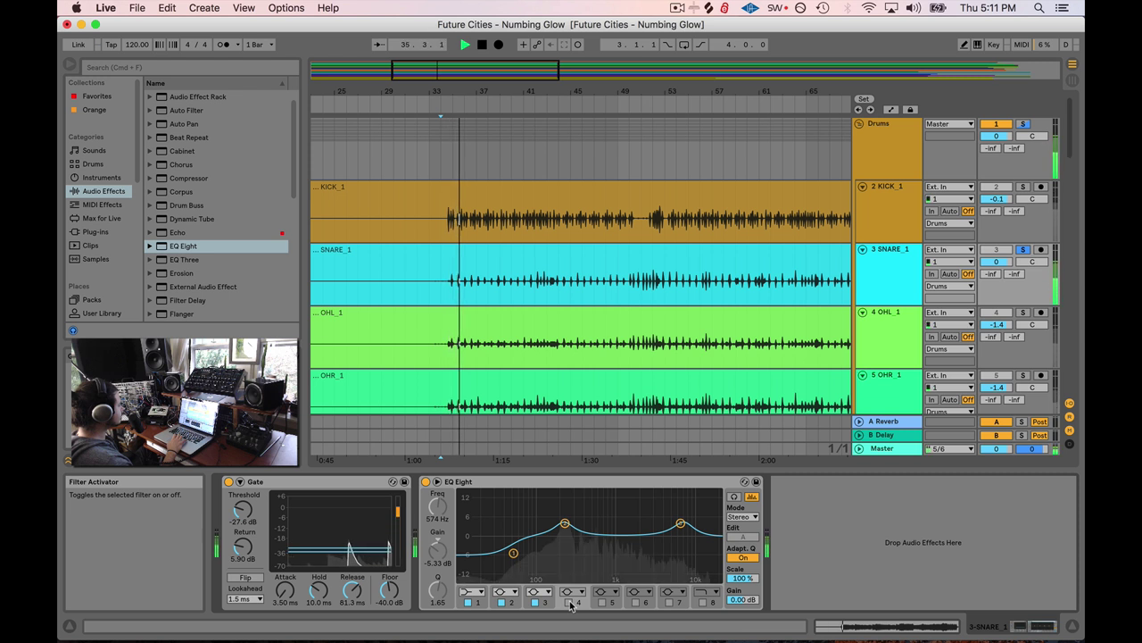
{"action": "left_click", "coordinate": [571, 603]}
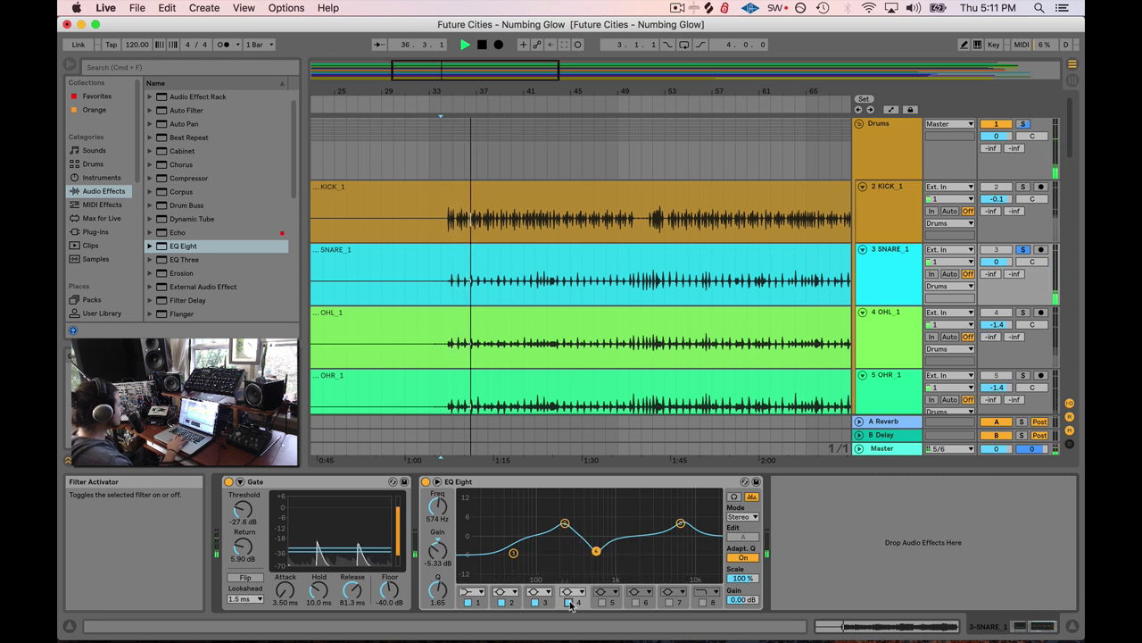
{"action": "key", "text": "space"}
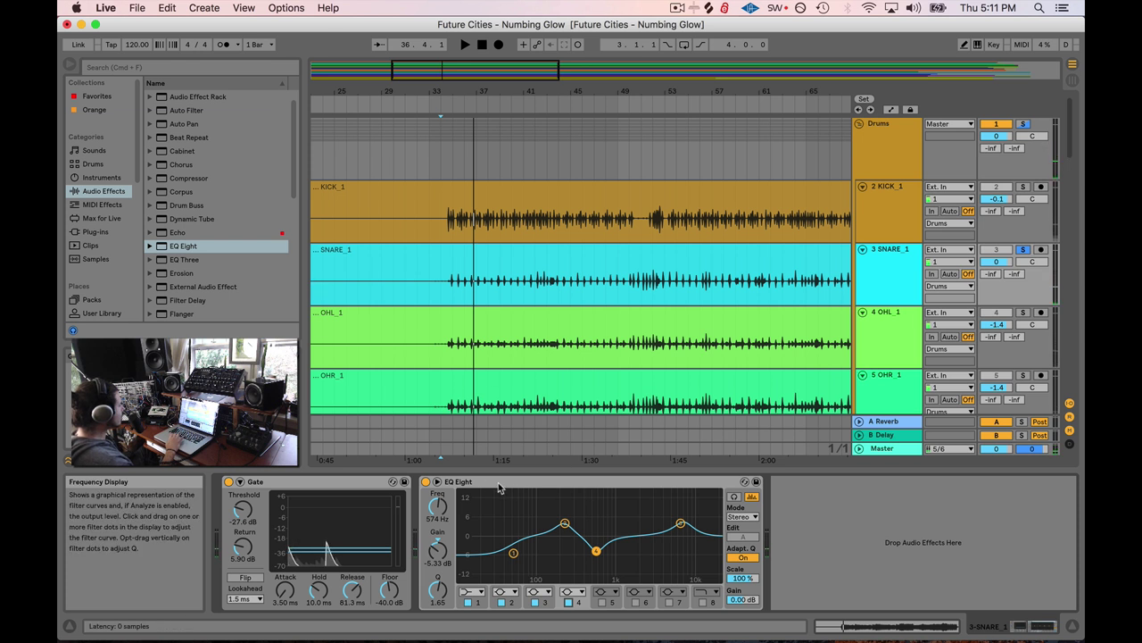
- Add a Compressor after EQ Eight on SNARE_1 with makeup off, ratio 3.05:1 and attack 5.47 ms
{"action": "left_click", "coordinate": [165, 179]}
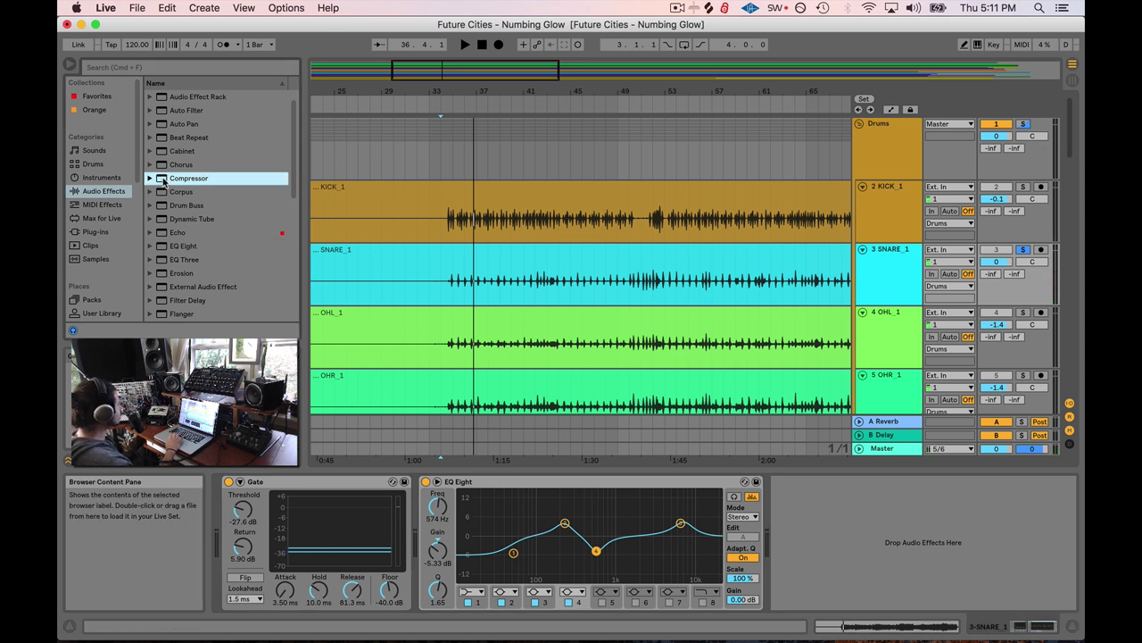
{"action": "left_click_drag", "start_coordinate": [791, 539], "coordinate": [793, 538]}
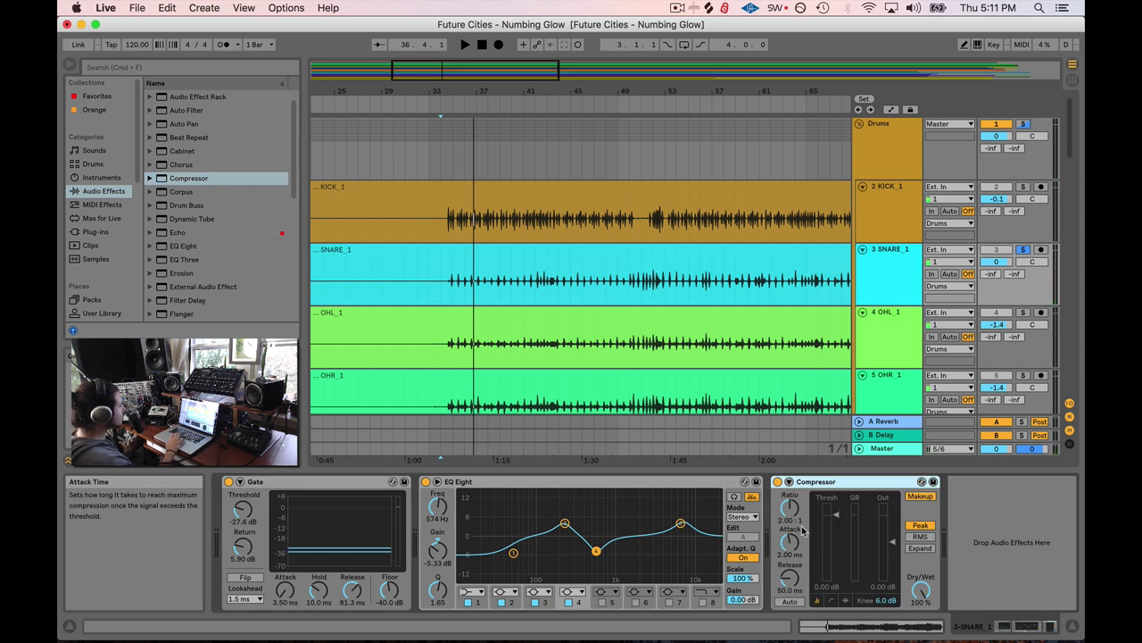
{"action": "left_click", "coordinate": [790, 509]}
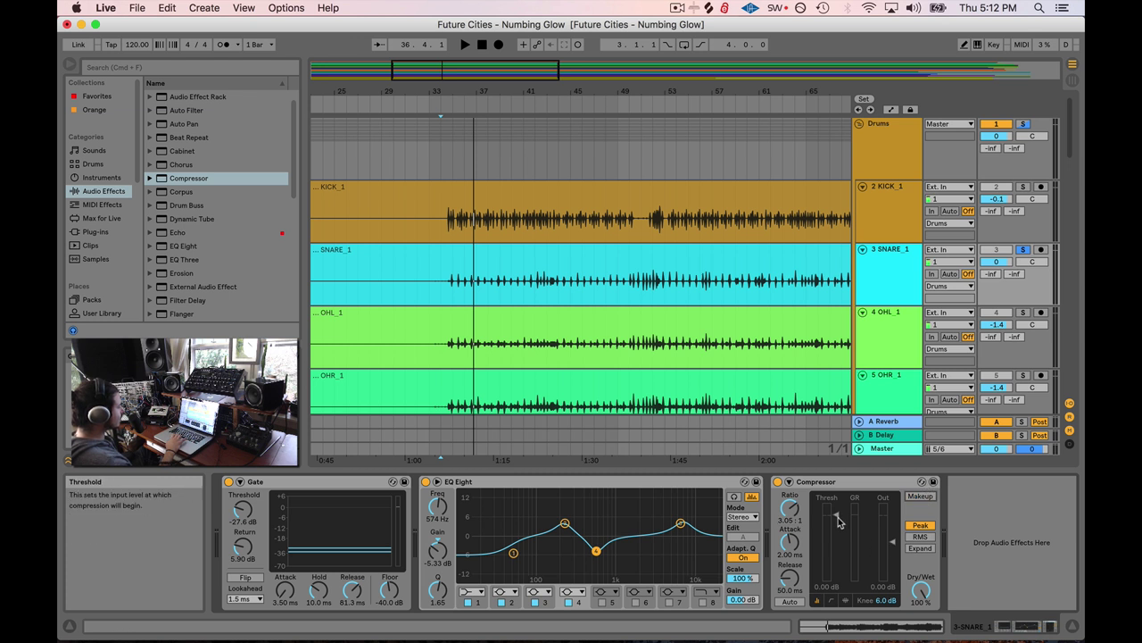
{"action": "left_click_drag", "start_coordinate": [796, 546], "coordinate": [796, 533]}
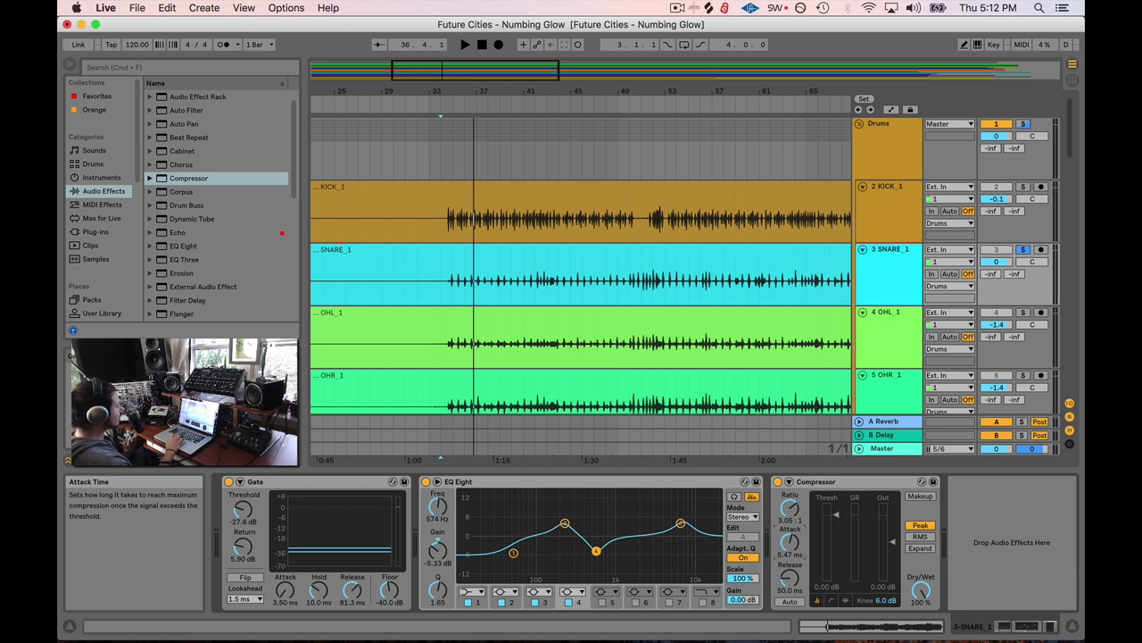
- During playback, set the Compressor to threshold -27.2 dB, attack 4.99 ms and output 3.63 dB, and compare the snare with it bypassed
{"action": "key", "text": "space"}
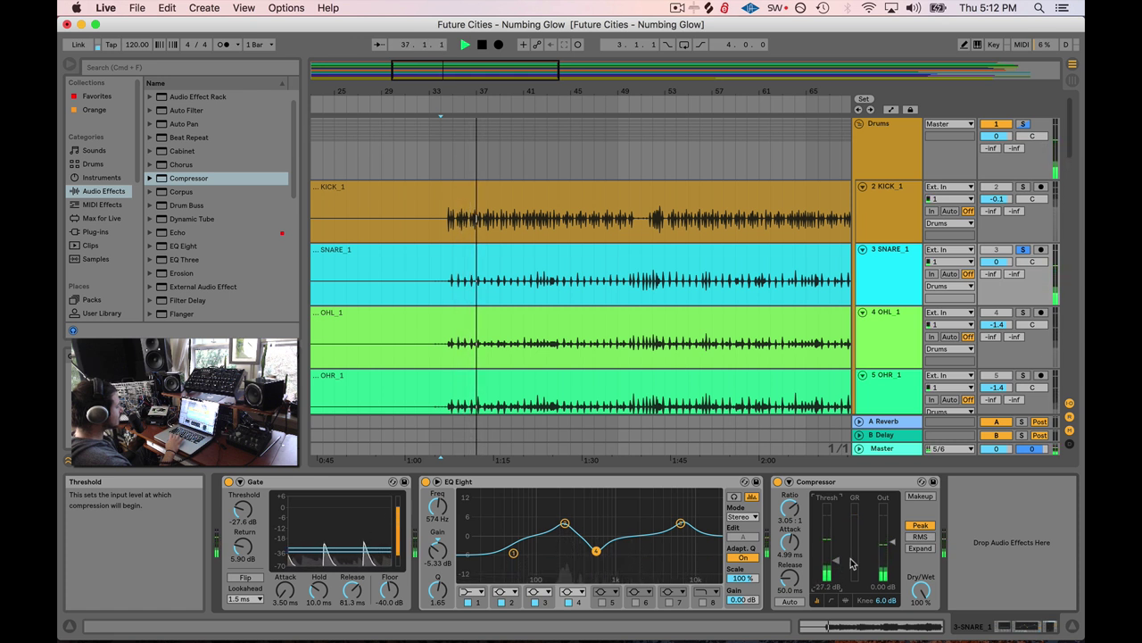
{"action": "left_click_drag", "start_coordinate": [892, 544], "coordinate": [892, 555]}
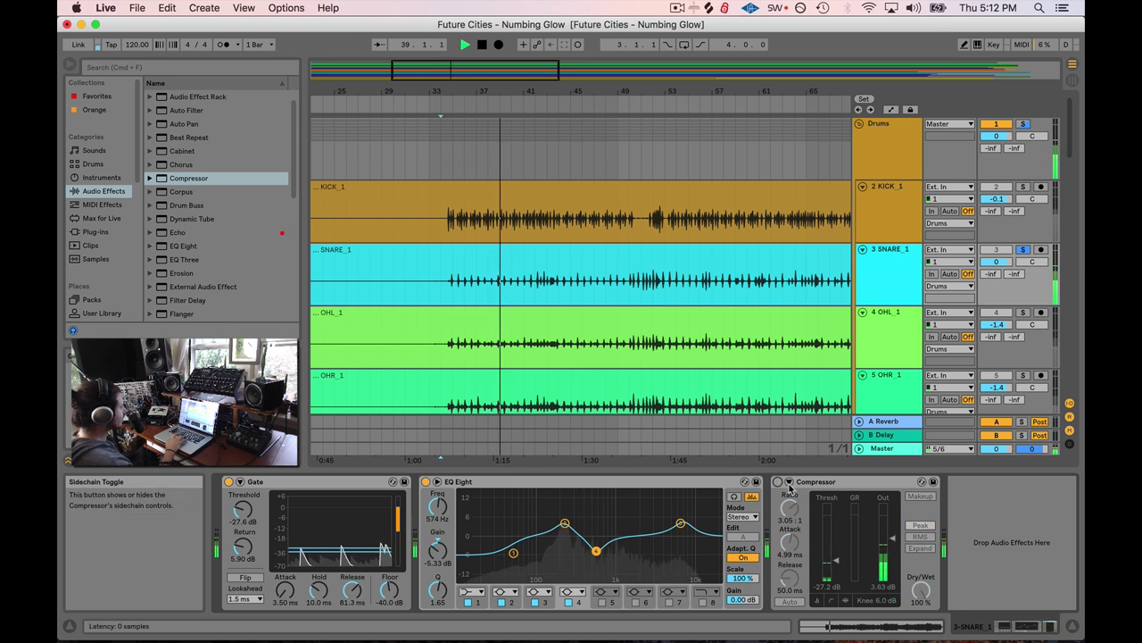
{"action": "key", "text": "0"}
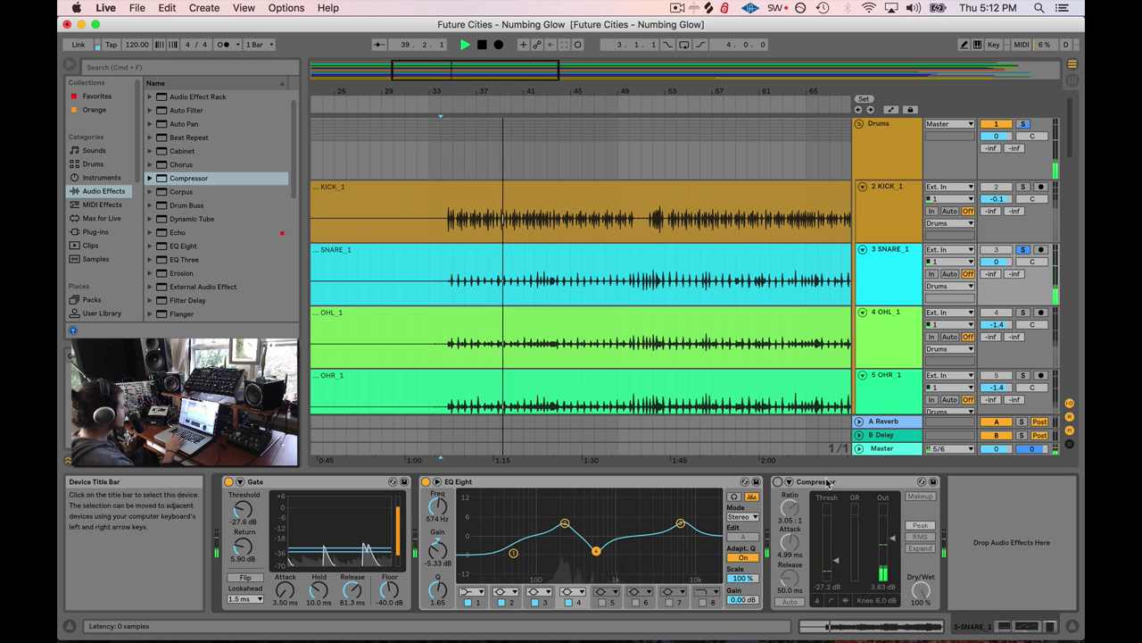
{"action": "left_click", "coordinate": [777, 483]}
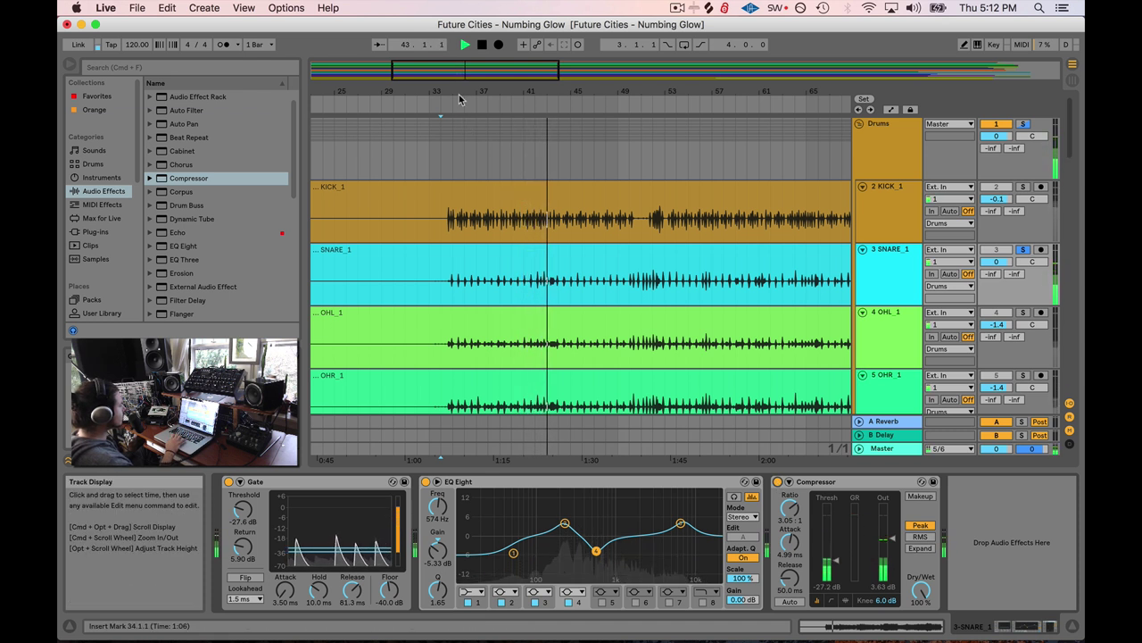
- Audition the compressed snare in the louder section around bar 111 and in the quieter part around bar 102
{"action": "scroll", "coordinate": [553, 230], "scroll_direction": "right", "scroll_amount": 5}
{"action": "key", "text": "space"}
{"action": "left_click_drag", "start_coordinate": [480, 81], "coordinate": [637, 72]}
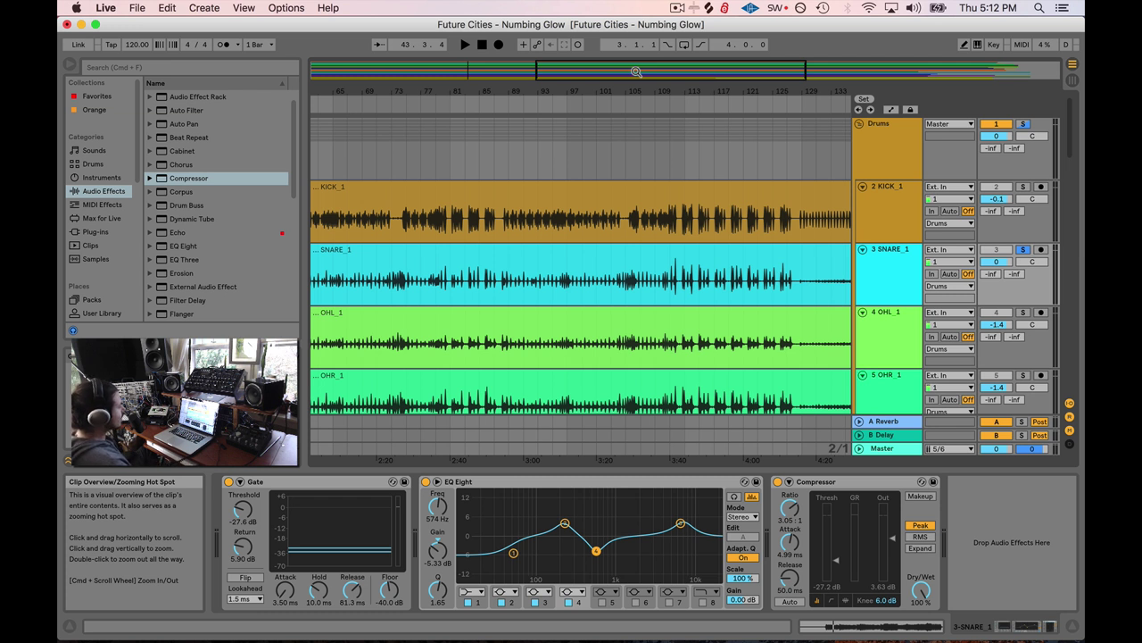
{"action": "mouse_move", "coordinate": [637, 71]}
{"action": "left_mouse_down"}
{"action": "mouse_move", "coordinate": [649, 56]}
{"action": "mouse_move", "coordinate": [643, 71]}
{"action": "left_mouse_up"}
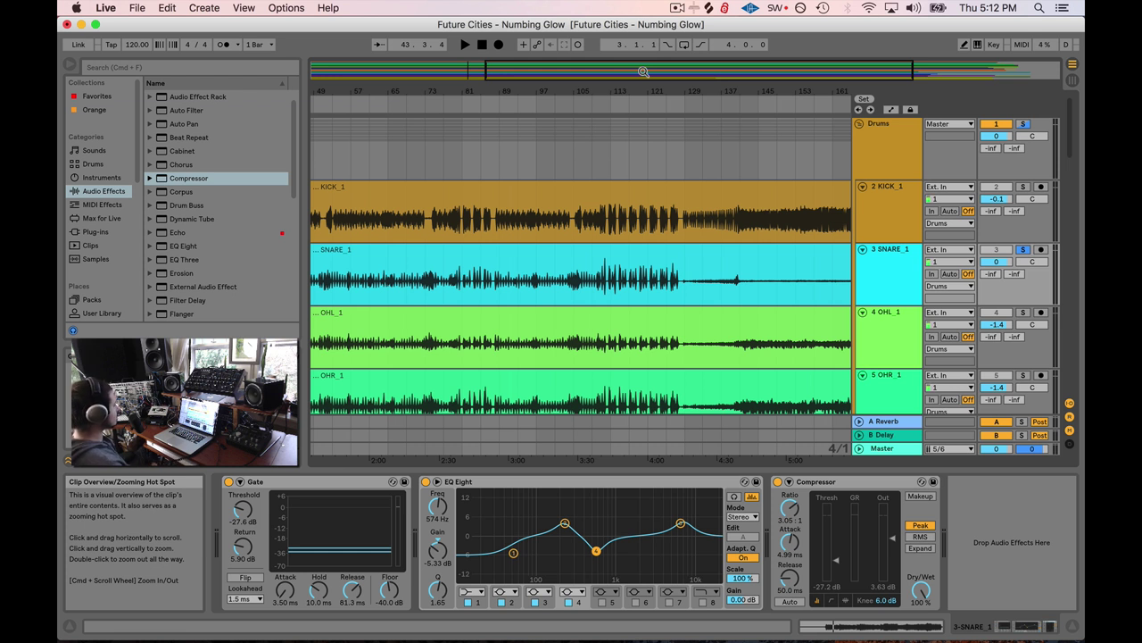
{"action": "left_click_drag", "start_coordinate": [643, 72], "coordinate": [674, 86]}
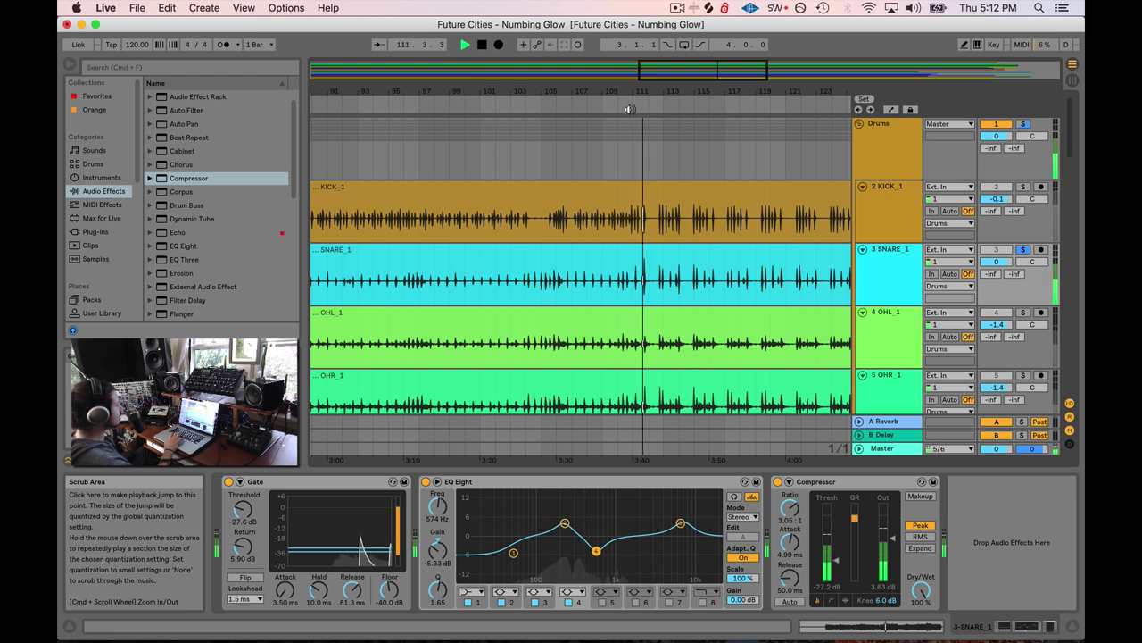
{"action": "key", "text": "space"}
{"action": "scroll", "coordinate": [532, 104], "scroll_direction": "left", "scroll_amount": 3}
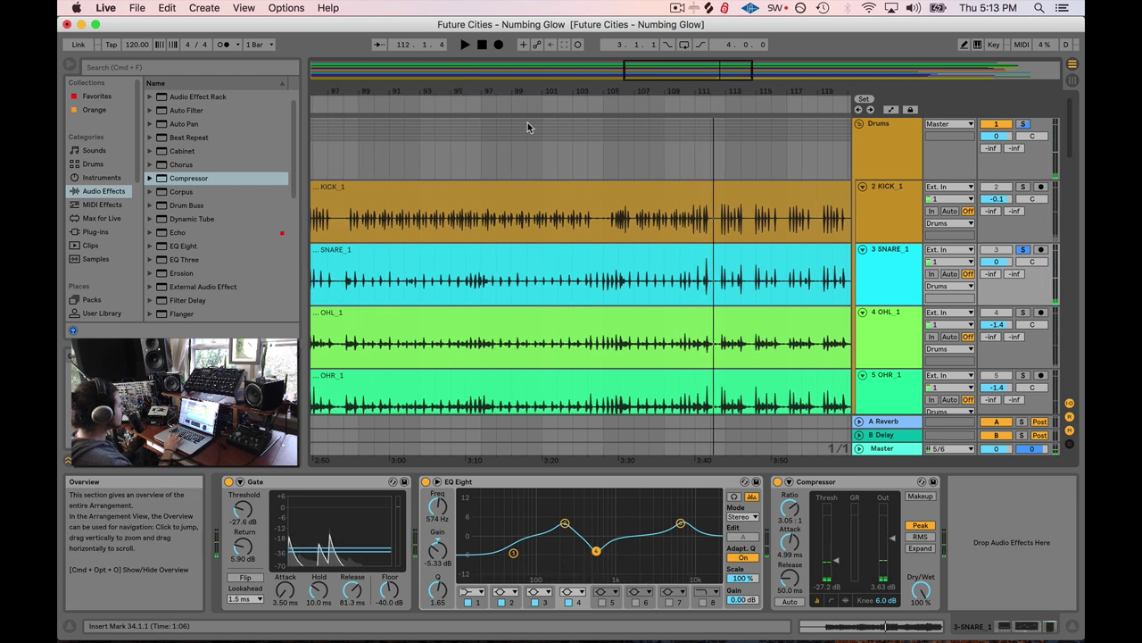
{"action": "left_click", "coordinate": [532, 104]}
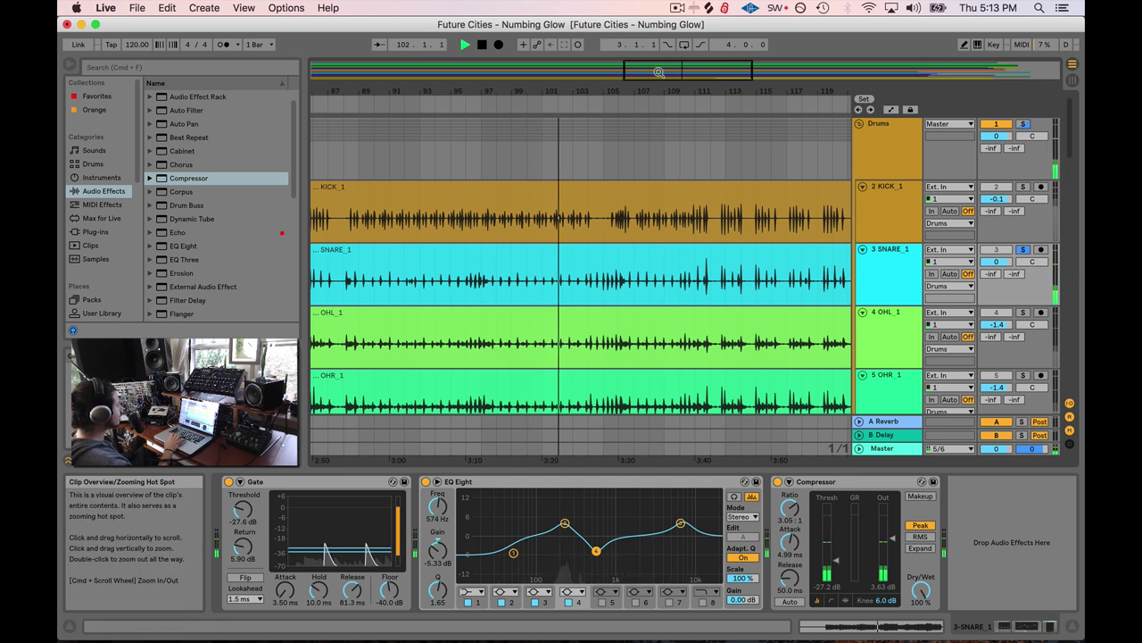
{"action": "key", "text": "space"}
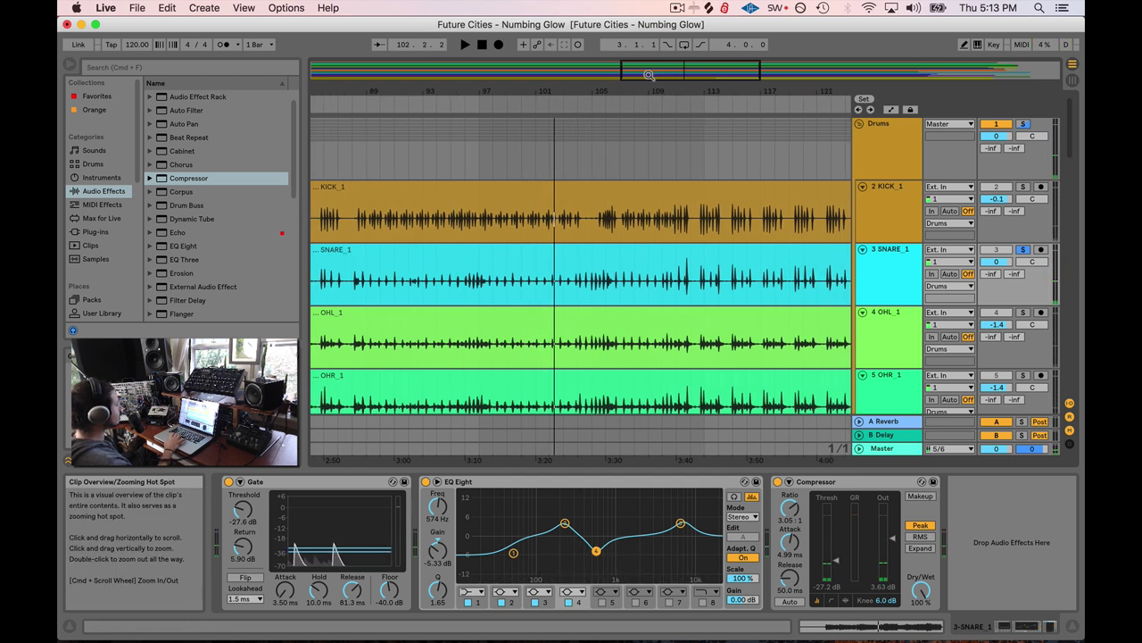
- Return to bar 34, solo KICK_1 together with SNARE_1 and play both tracks
{"action": "left_click_drag", "start_coordinate": [659, 72], "coordinate": [416, 74]}
{"action": "left_click", "coordinate": [438, 295]}
{"action": "key", "text": "space"}
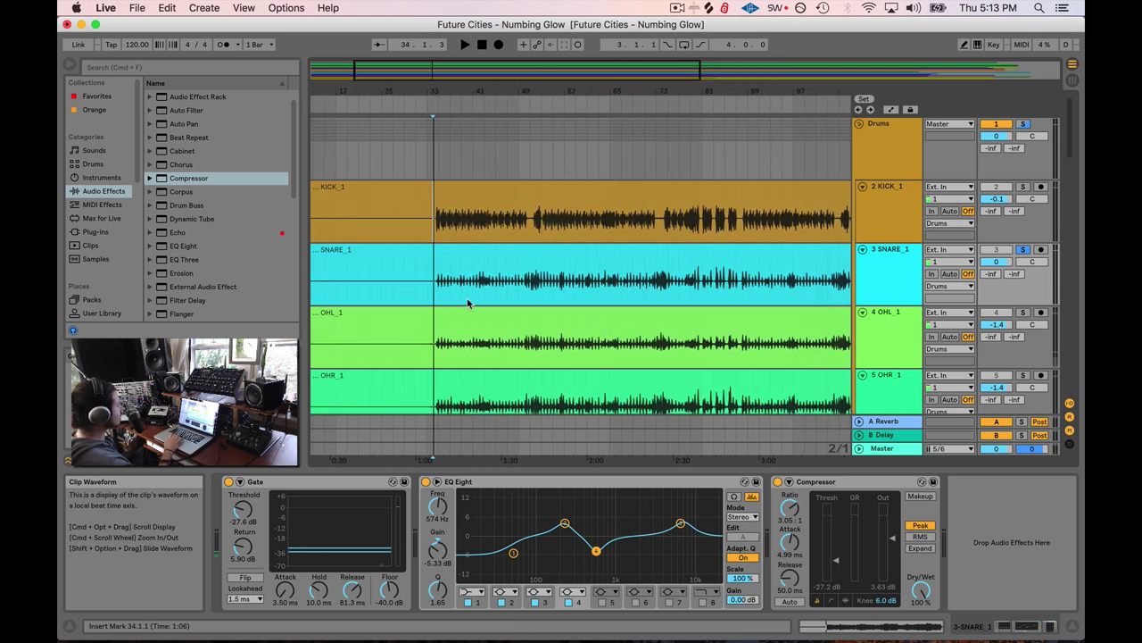
{"action": "scroll", "coordinate": [556, 300], "scroll_direction": "down", "scroll_amount": 2}
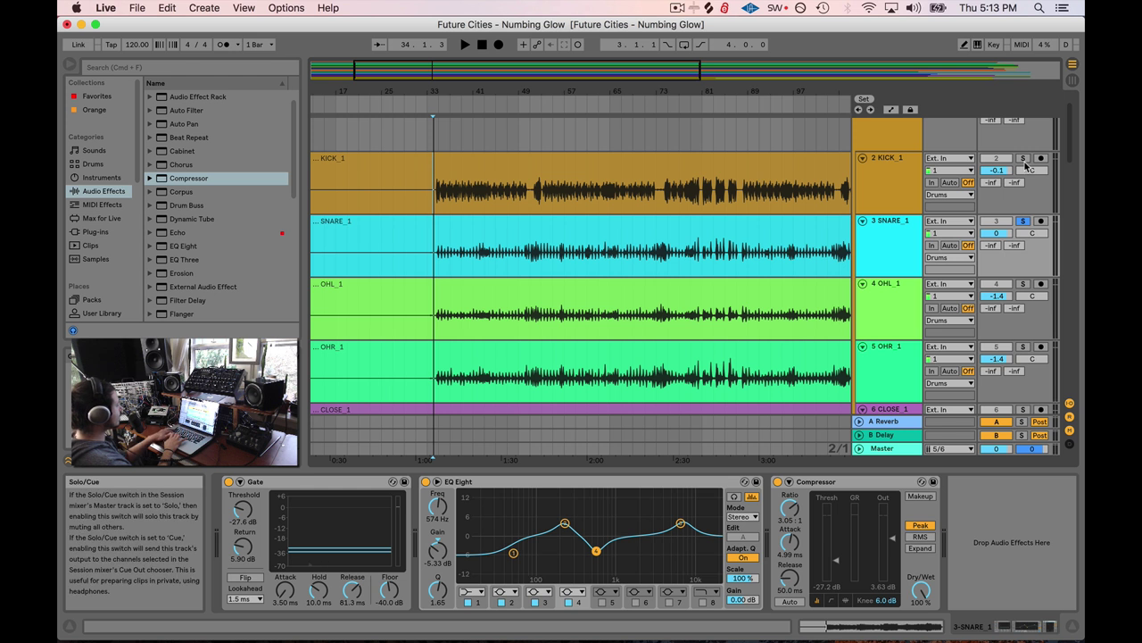
{"action": "left_click", "coordinate": [440, 104]}
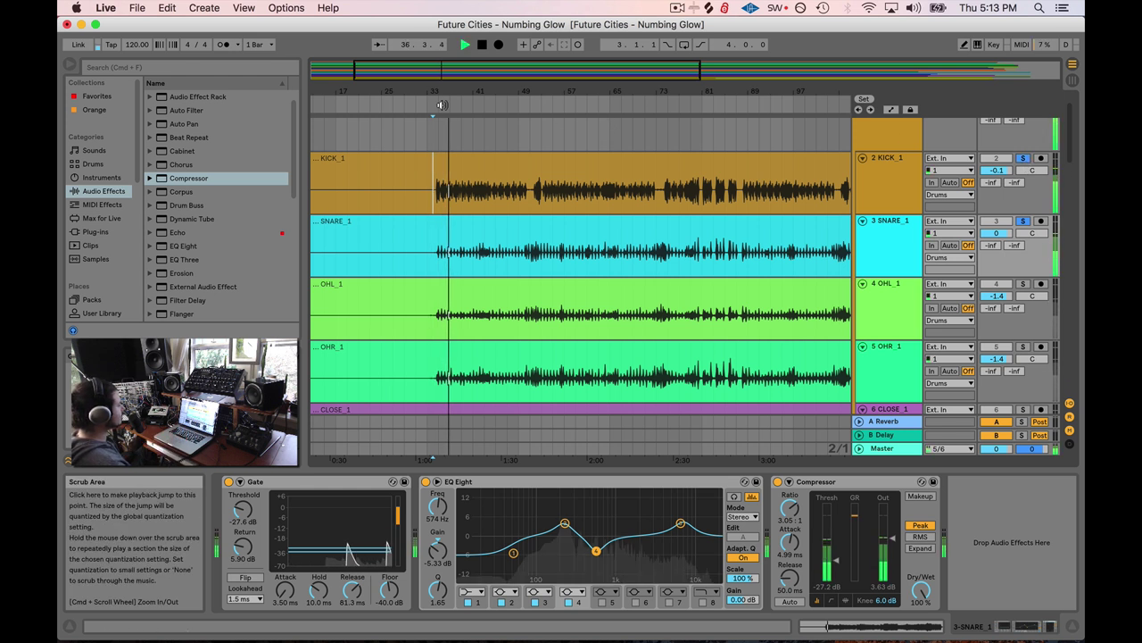
- In Session View's enlarged mixer, balance kick and snare by setting KICK_1's volume to -2.1 dB, with the snare Compressor's output at 5.63 dB
{"action": "key", "text": "Tab"}
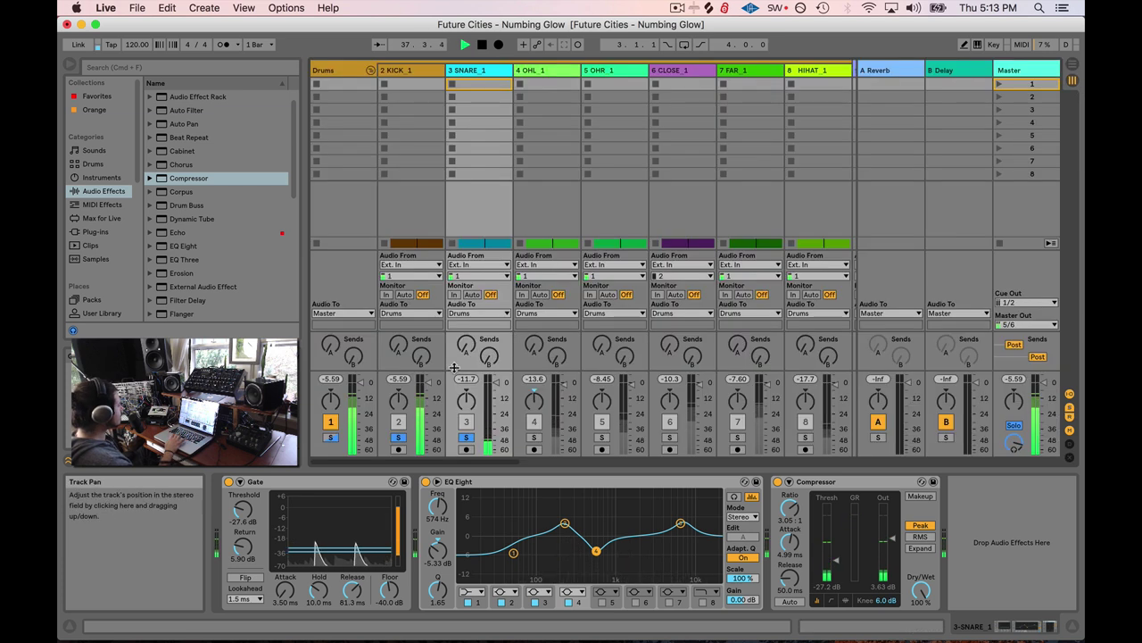
{"action": "left_click_drag", "start_coordinate": [444, 314], "coordinate": [444, 198]}
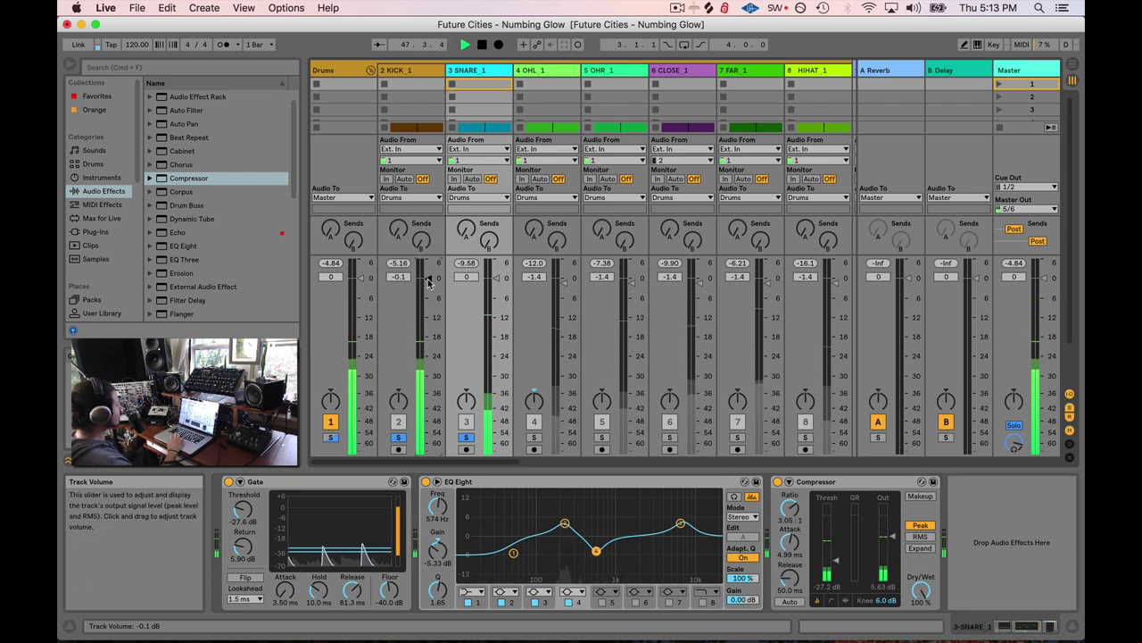
{"action": "left_click_drag", "start_coordinate": [428, 277], "coordinate": [429, 282]}
{"action": "key", "text": "Down"}
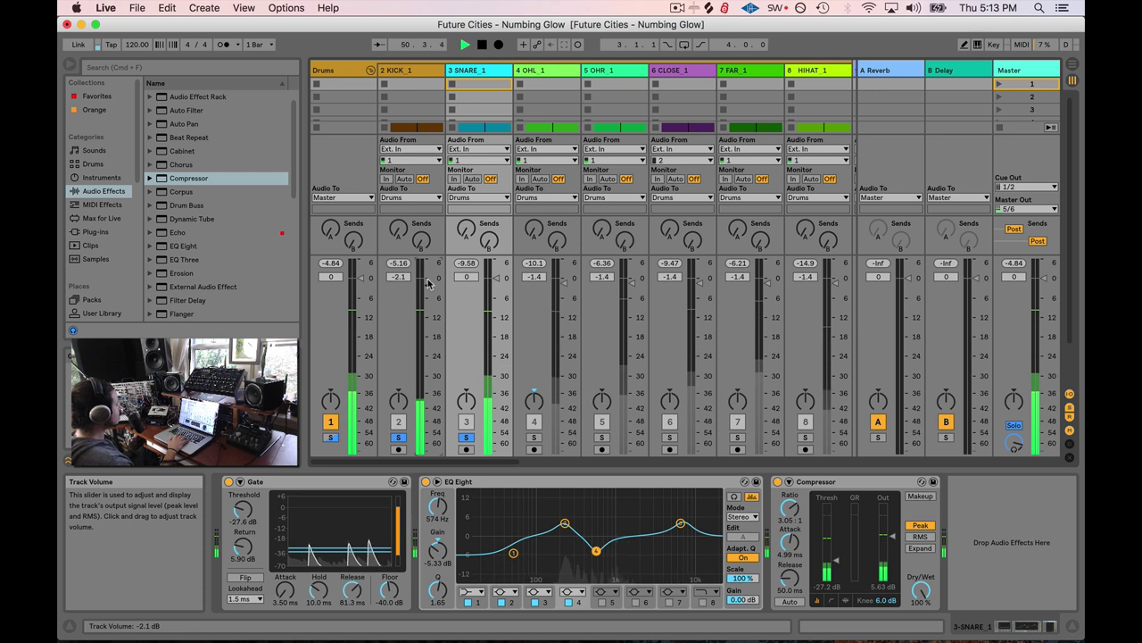
{"action": "key", "text": "space"}
- Return to Arrangement View and solo the overheads OHL_1 and OHR_1 instead of the kick and snare
{"action": "left_click", "coordinate": [1075, 70]}
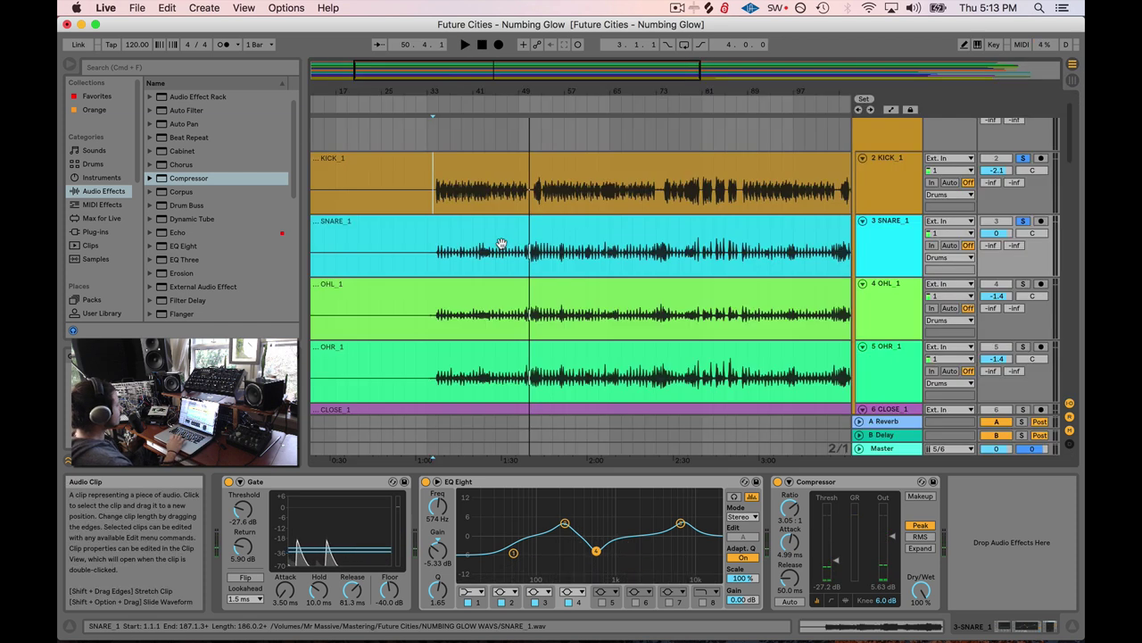
{"action": "scroll", "coordinate": [482, 256], "scroll_direction": "down", "scroll_amount": 2}
{"action": "left_click", "coordinate": [1023, 226]}
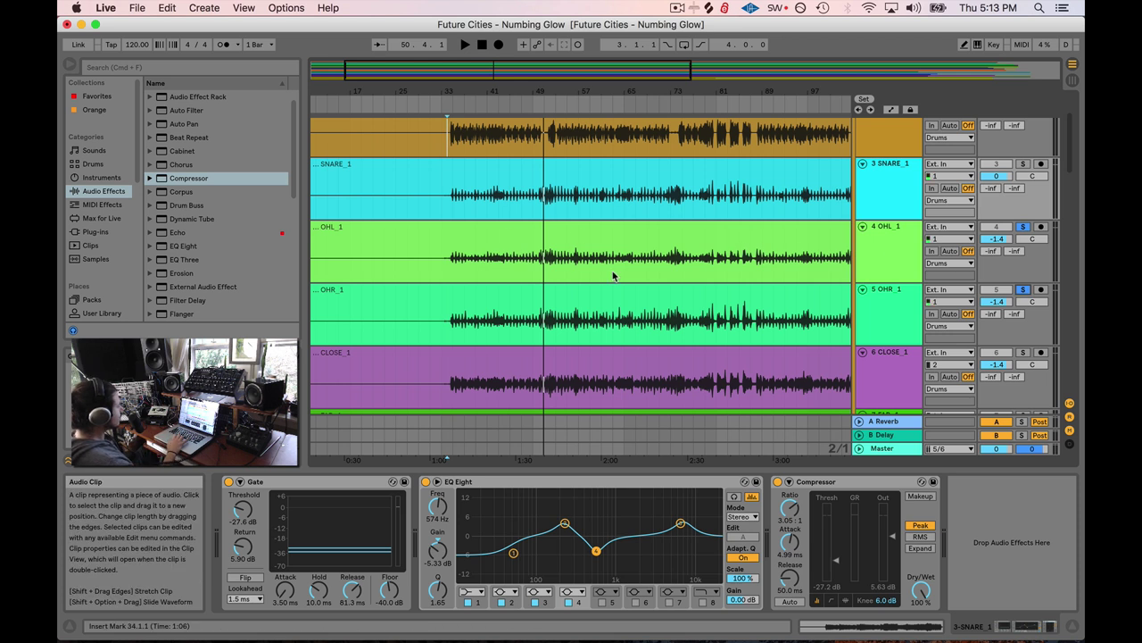
{"action": "double_click", "coordinate": [678, 69]}
{"action": "left_click_drag", "start_coordinate": [679, 69], "coordinate": [625, 287]}
{"action": "scroll", "coordinate": [626, 286], "scroll_direction": "right", "scroll_amount": 2}
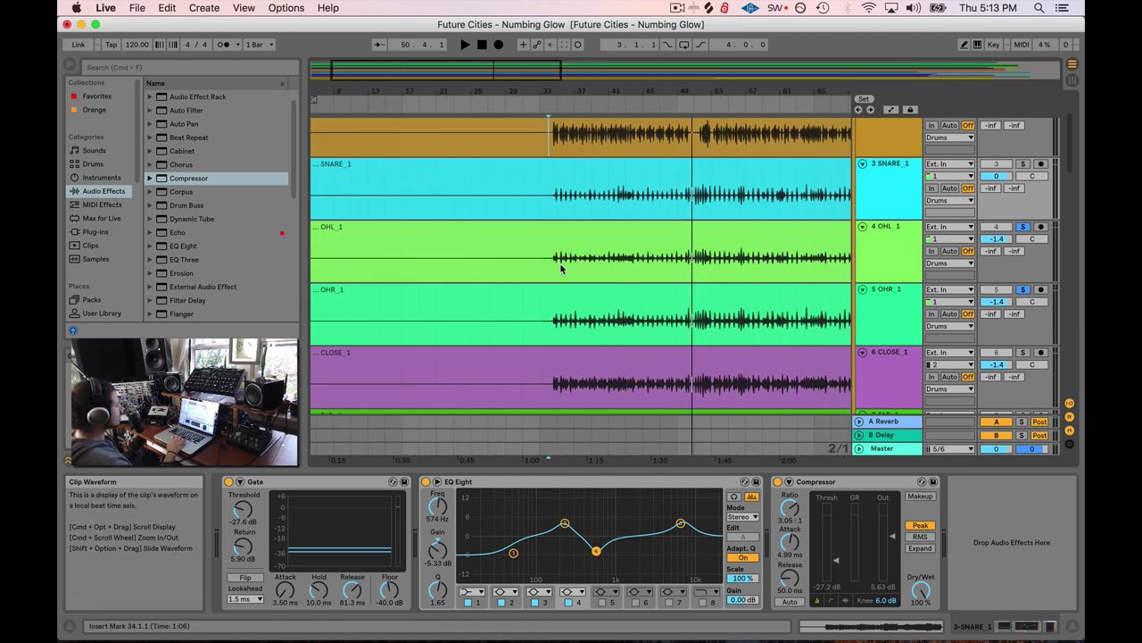
{"action": "scroll", "coordinate": [626, 270], "scroll_direction": "right", "scroll_amount": 5}
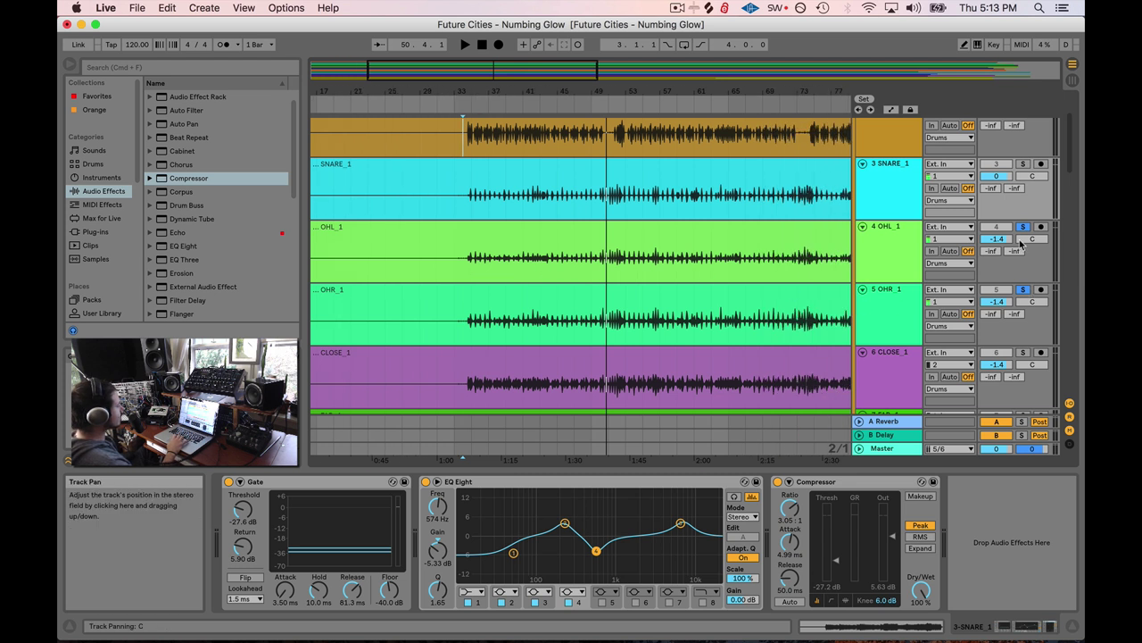
- Pan the overheads hard apart, with OHL_1 at 50L and OHR_1 at 50R
{"action": "left_click", "coordinate": [911, 230]}
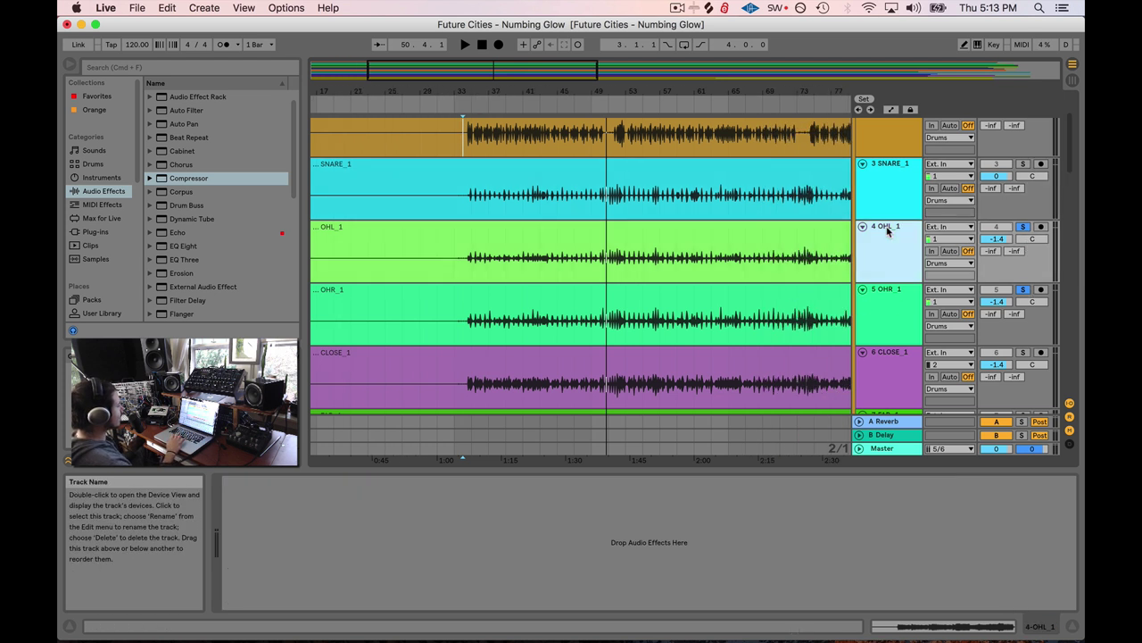
{"action": "left_click_drag", "start_coordinate": [1040, 243], "coordinate": [1040, 263]}
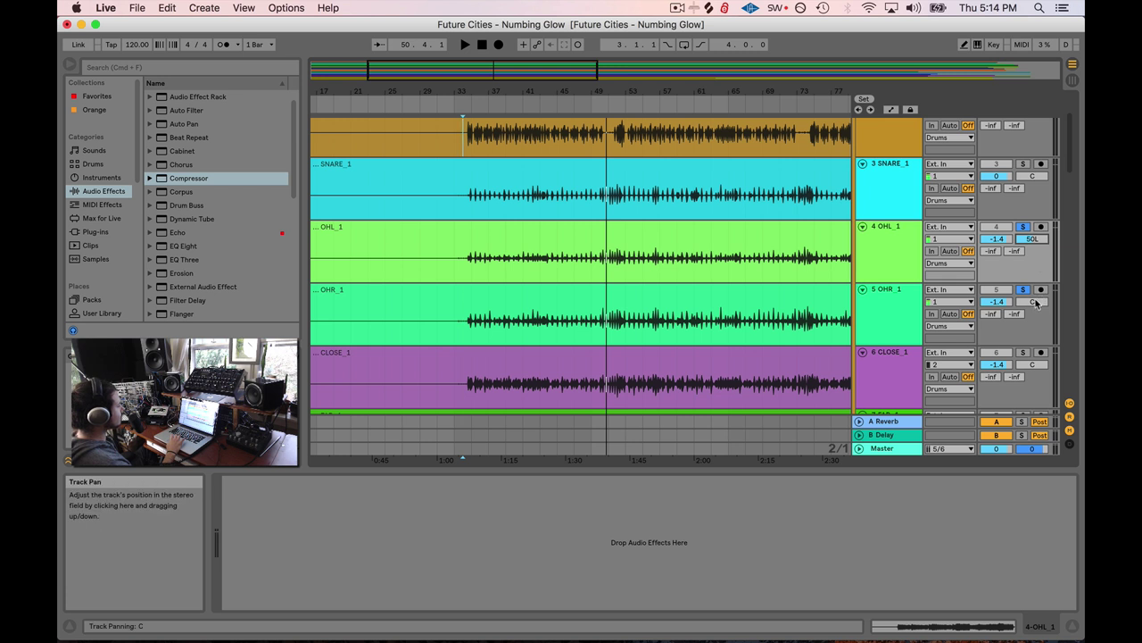
{"action": "left_click_drag", "start_coordinate": [407, 70], "coordinate": [407, 100]}
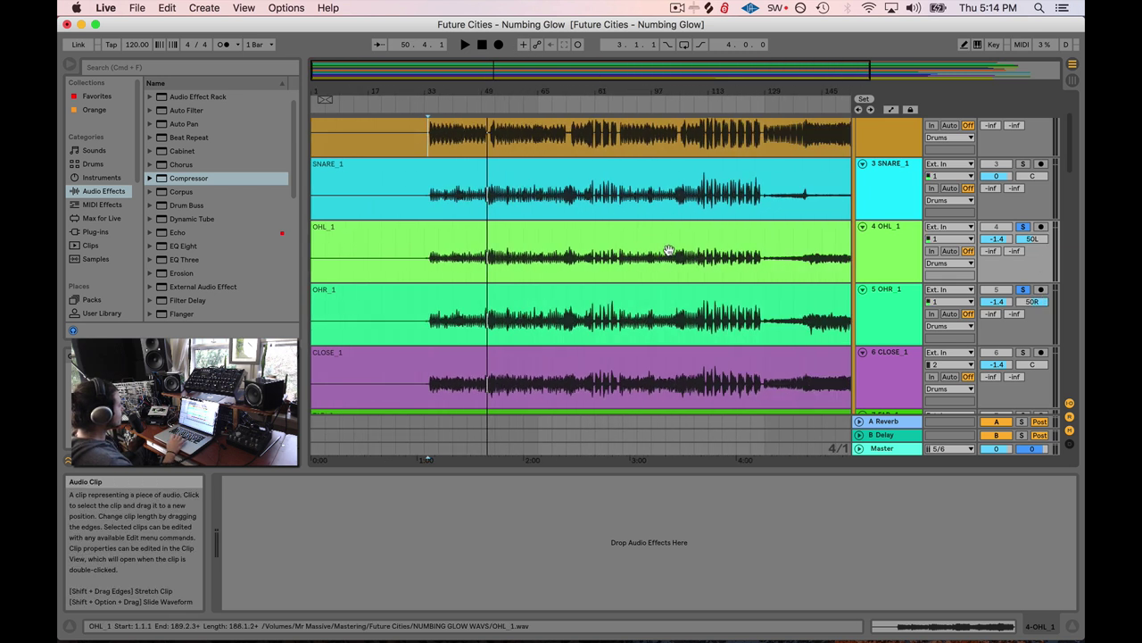
- Listen to the hard-panned overheads, place the insert marker at bar 57, and centre the panning of OHL_1 and OHR_1
{"action": "key", "text": "space"}
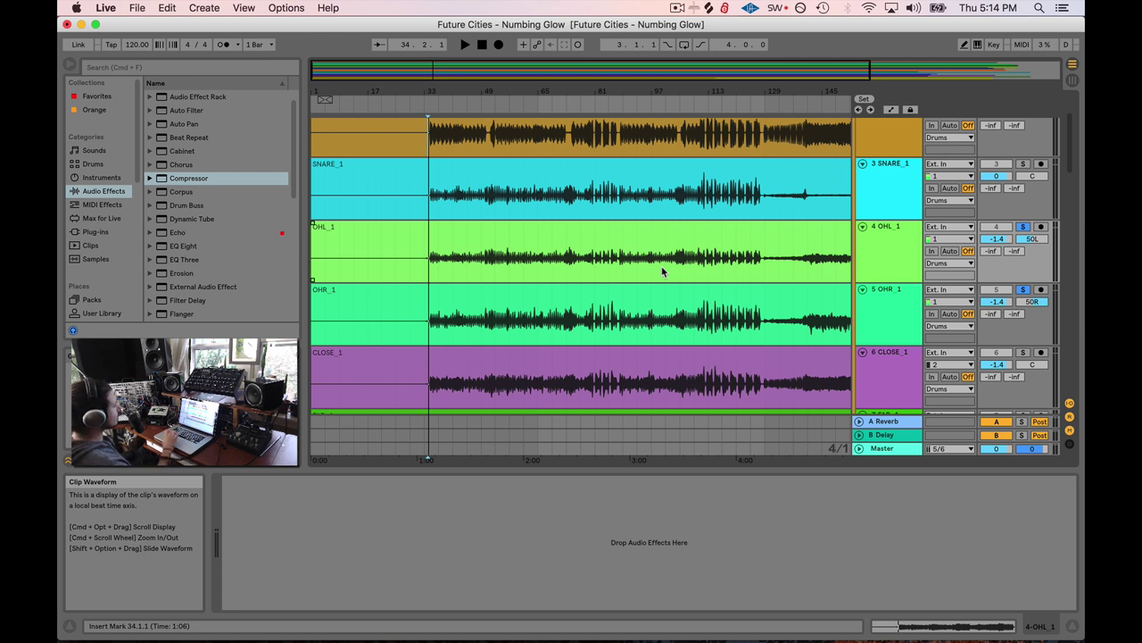
{"action": "left_click", "coordinate": [507, 261]}
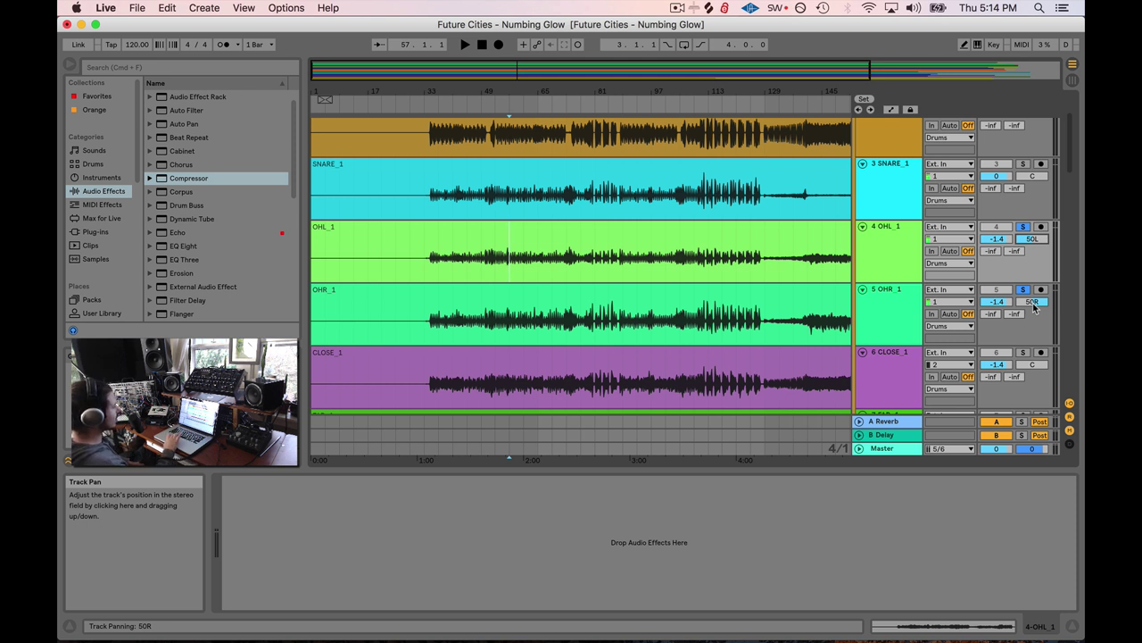
{"action": "left_click_drag", "start_coordinate": [1033, 238], "coordinate": [1033, 231]}
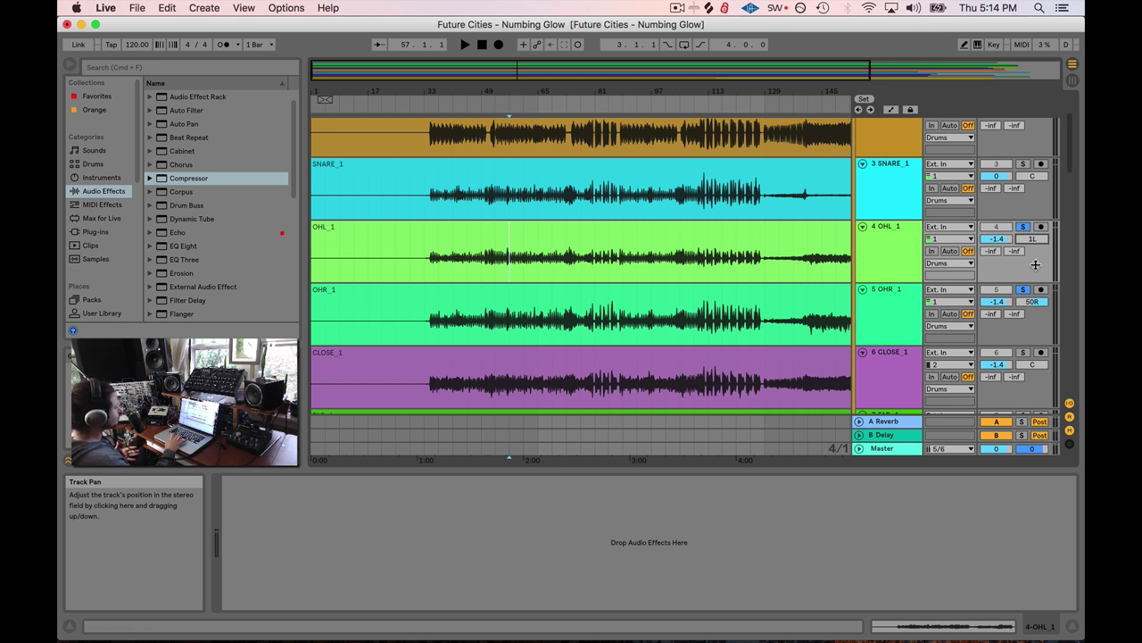
{"action": "left_click_drag", "start_coordinate": [1033, 301], "coordinate": [1032, 308]}
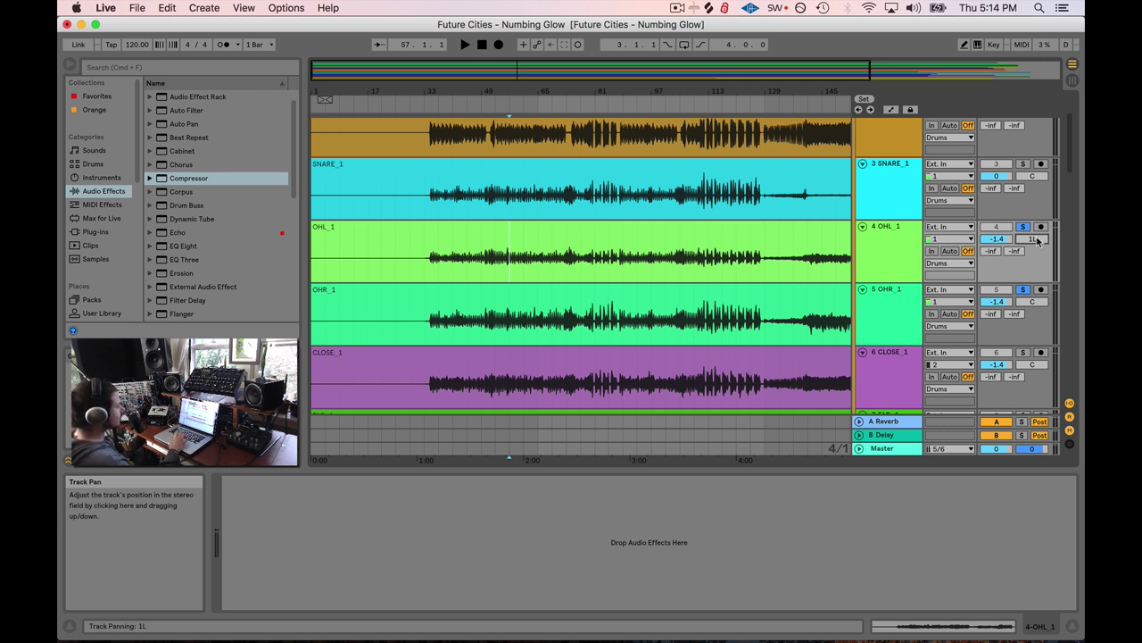
{"action": "left_click_drag", "start_coordinate": [1037, 242], "coordinate": [1037, 240]}
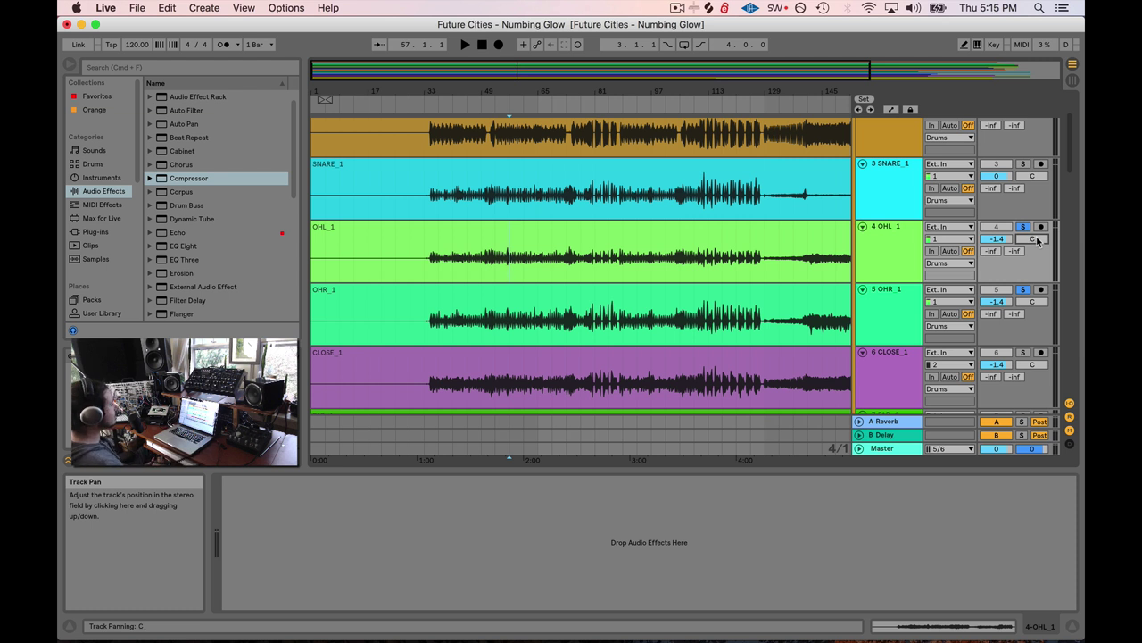
- Pan OHL_1 to 10L and OHR_1 to 10R, and audition the overheads from bar 49
{"action": "left_click_drag", "start_coordinate": [529, 69], "coordinate": [524, 73]}
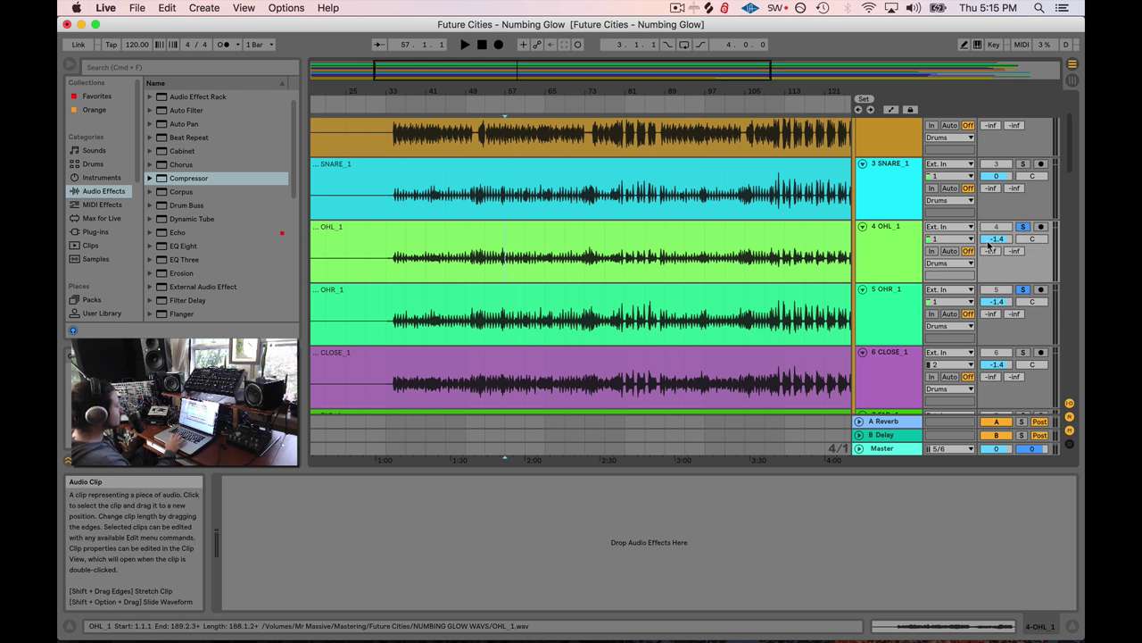
{"action": "left_click_drag", "start_coordinate": [1033, 239], "coordinate": [1033, 229]}
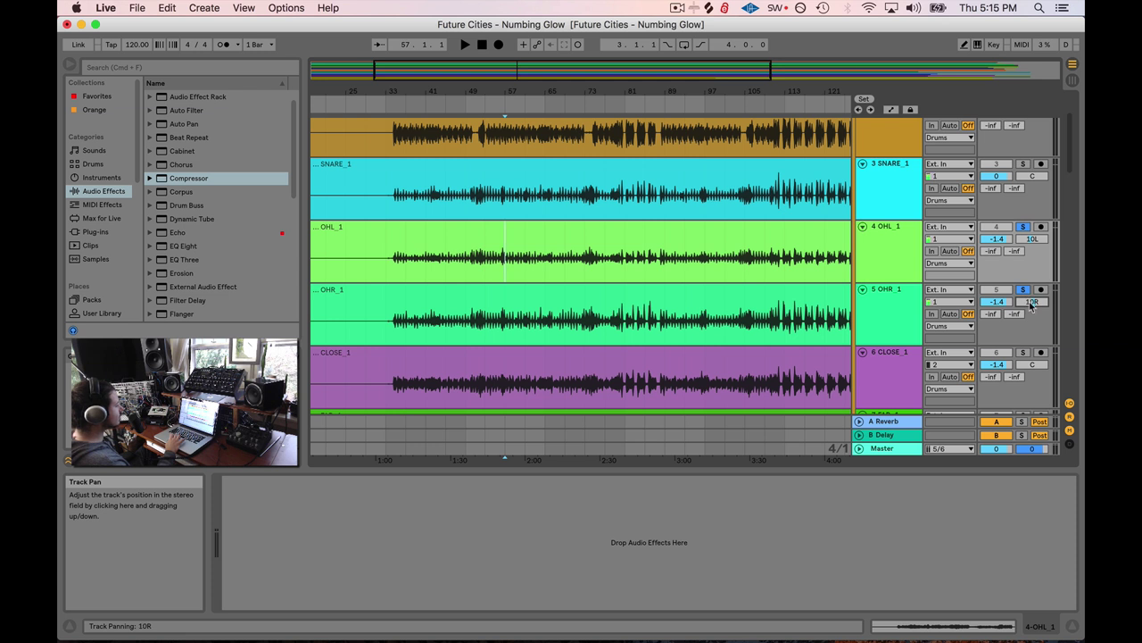
{"action": "left_click", "coordinate": [471, 313]}
{"action": "key", "text": "space"}
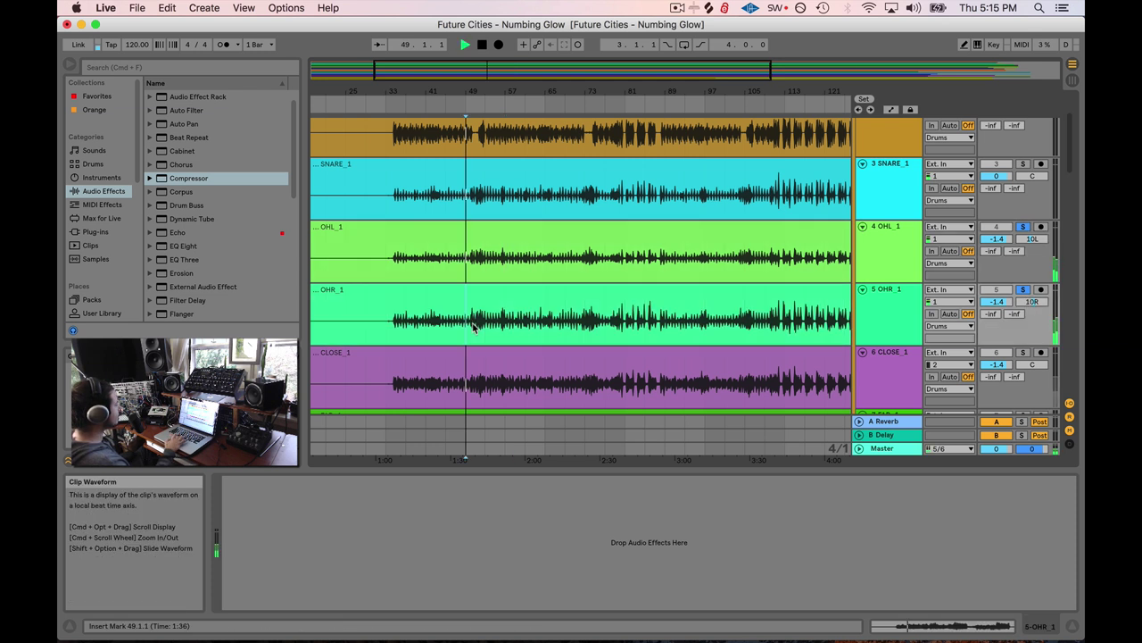
{"action": "left_click_drag", "start_coordinate": [524, 69], "coordinate": [524, 77]}
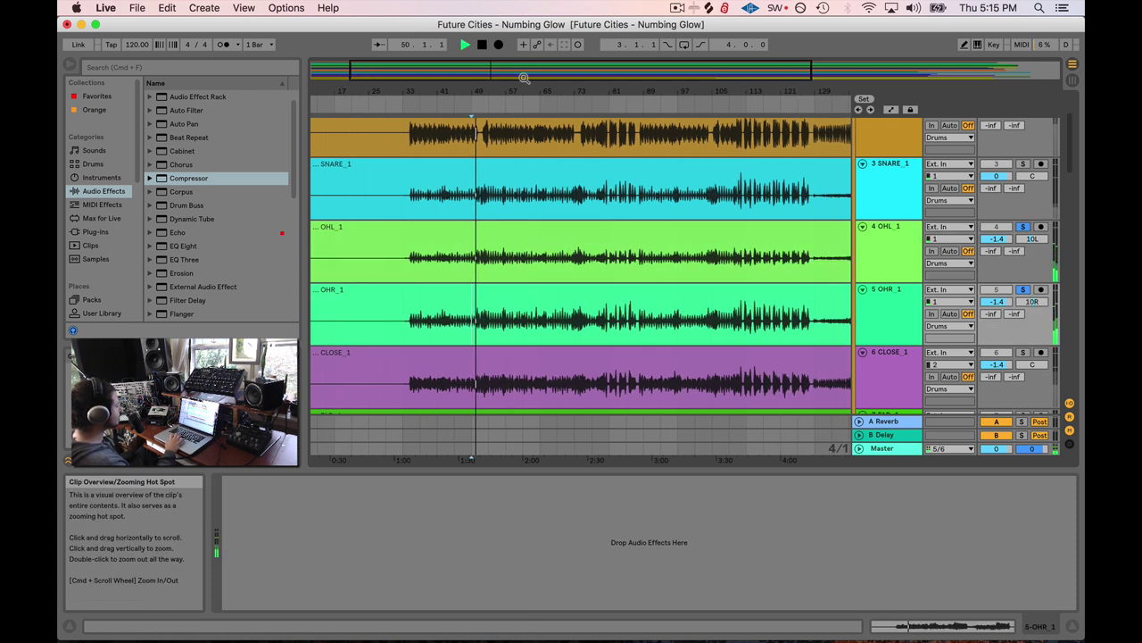
{"action": "scroll", "coordinate": [716, 295], "scroll_direction": "right", "scroll_amount": 2}
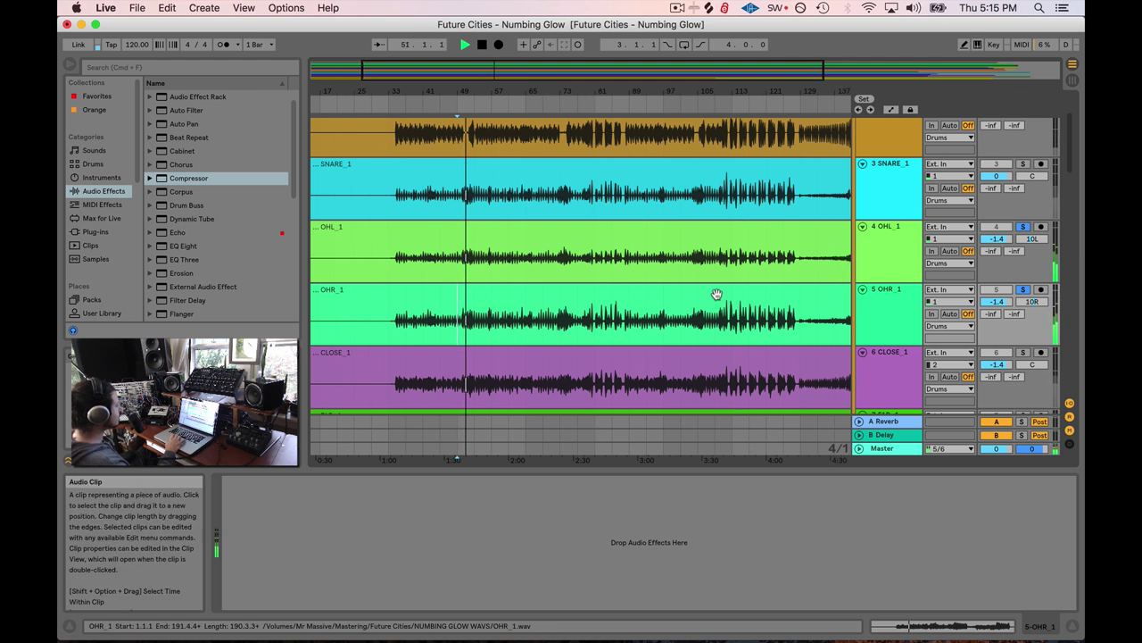
{"action": "scroll", "coordinate": [716, 295], "scroll_direction": "down", "scroll_amount": 5}
{"action": "left_click", "coordinate": [710, 263]}
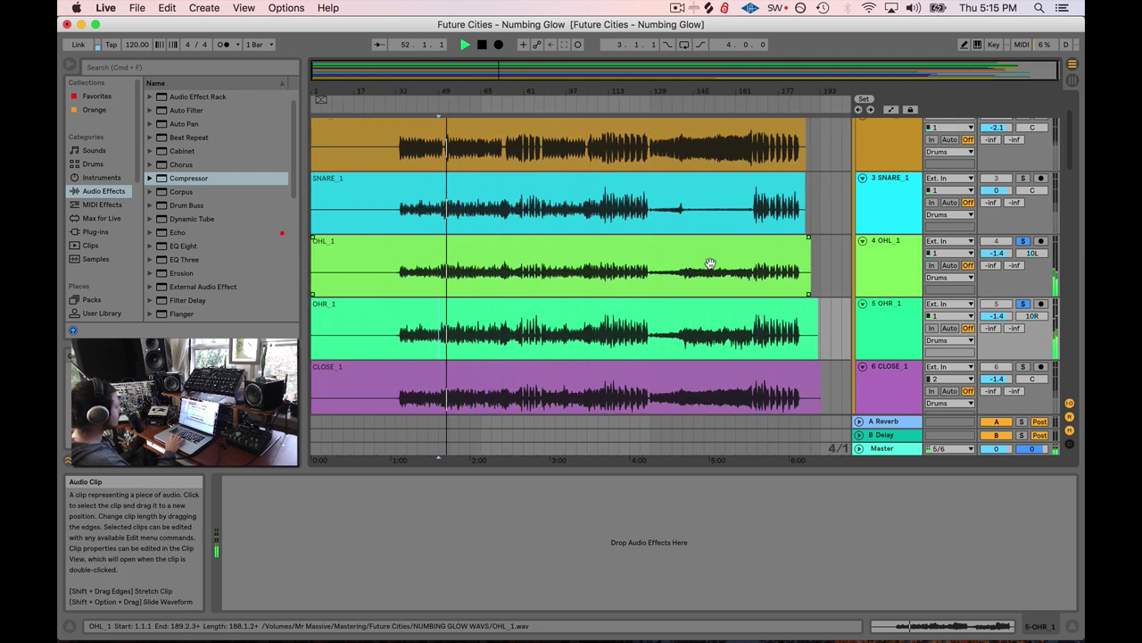
{"action": "left_click", "coordinate": [608, 323]}
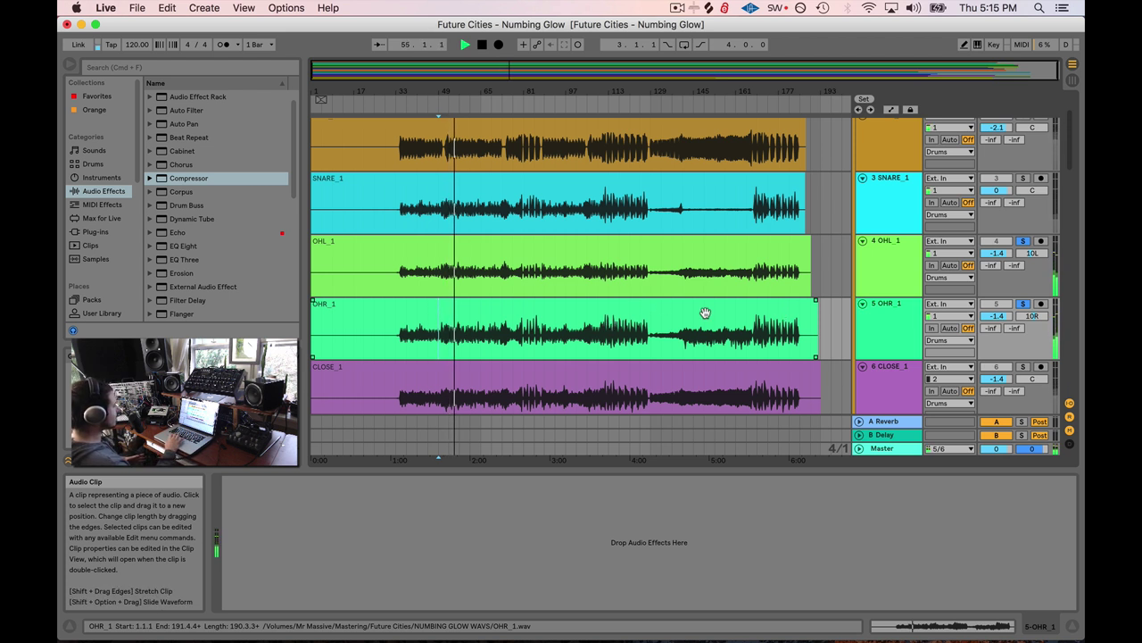
{"action": "key", "text": "space"}
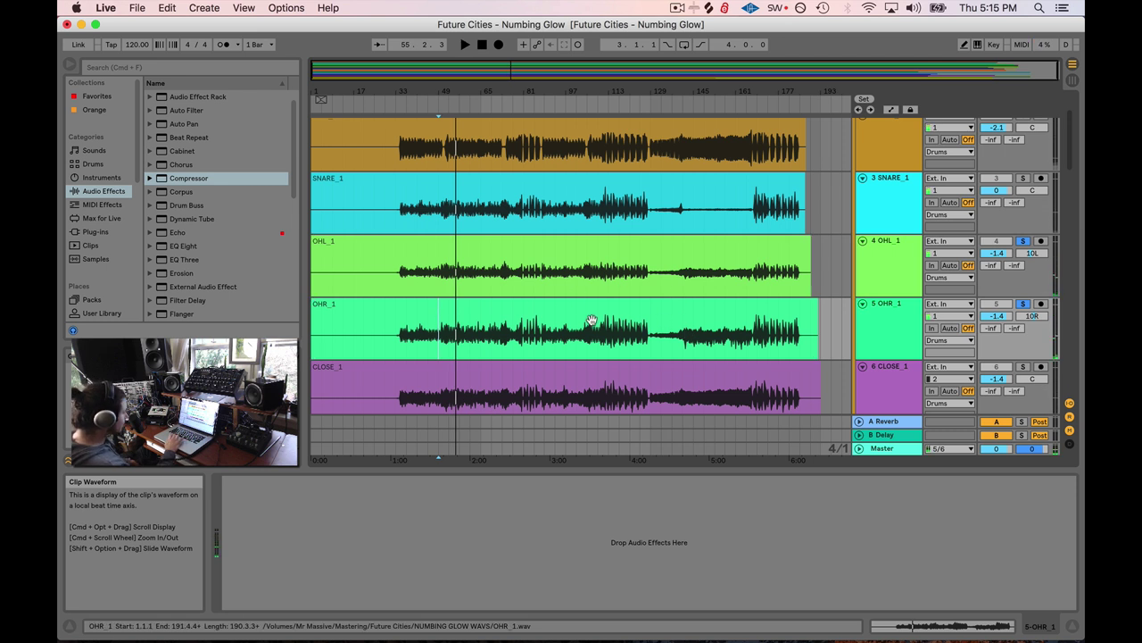
- Spot-check the left and right overheads by playing short passages from bars 97, 145 and 69
{"action": "left_click", "coordinate": [432, 336]}
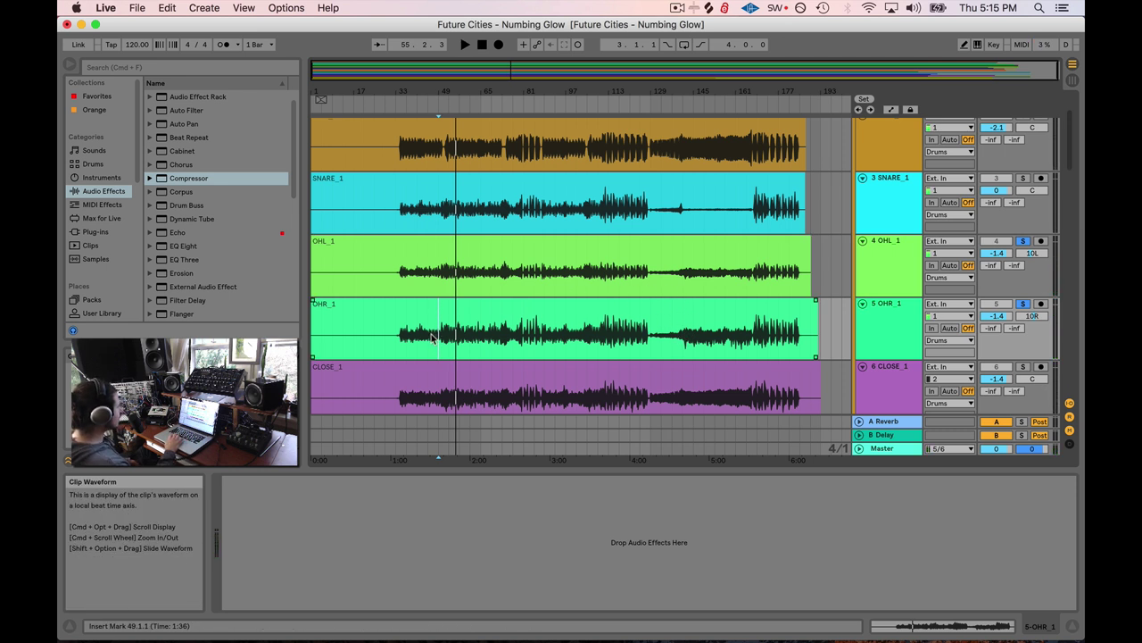
{"action": "left_click", "coordinate": [564, 343]}
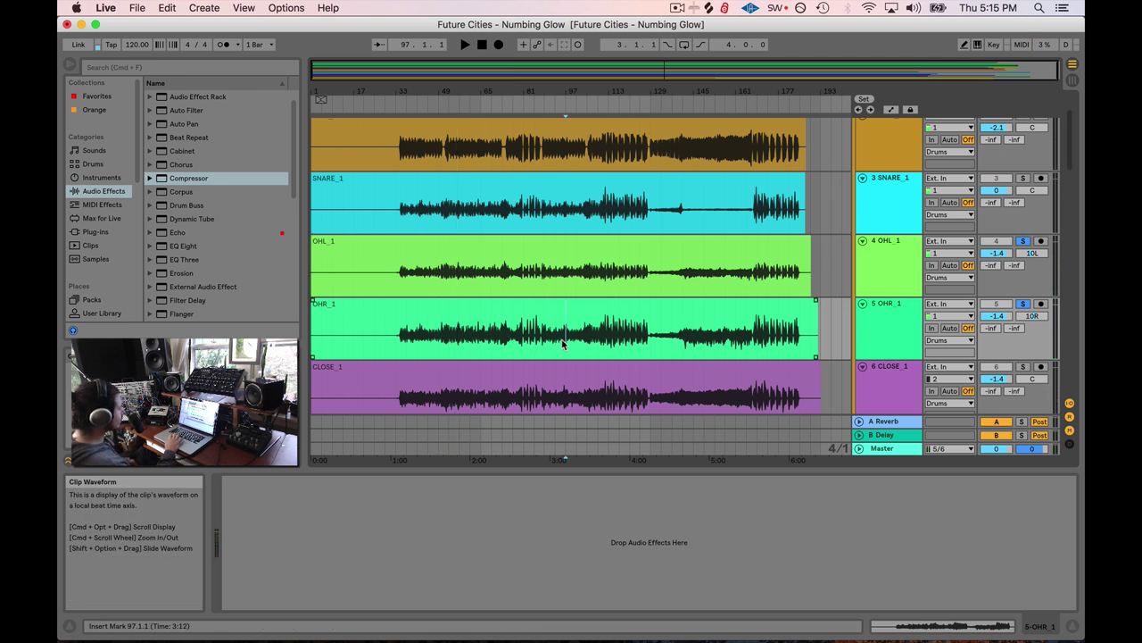
{"action": "key", "text": "space"}
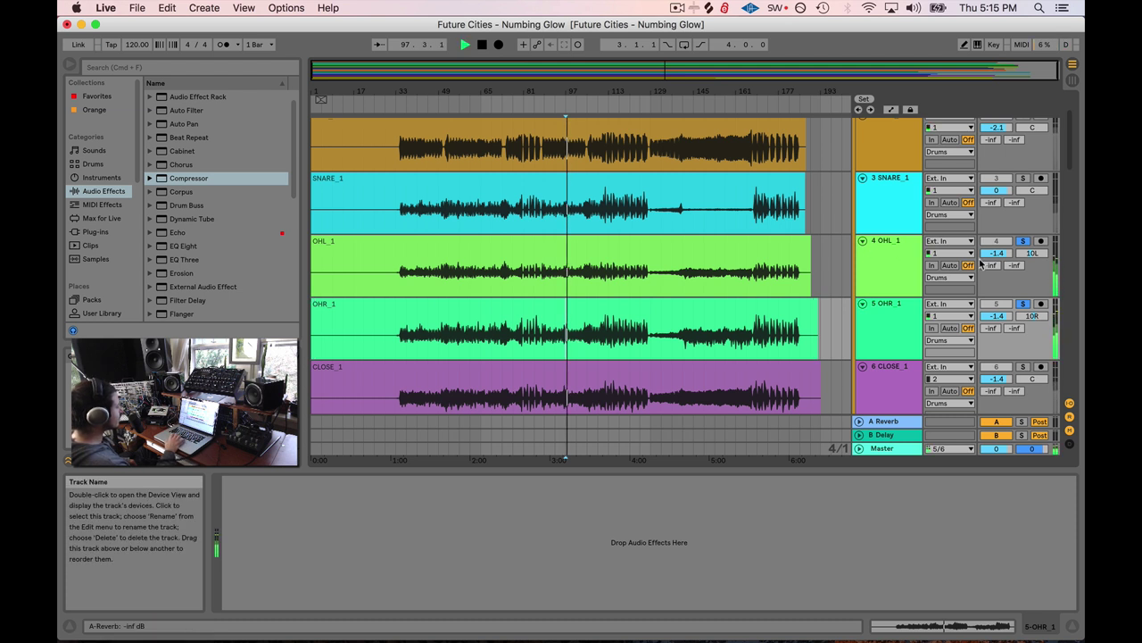
{"action": "key", "text": "space"}
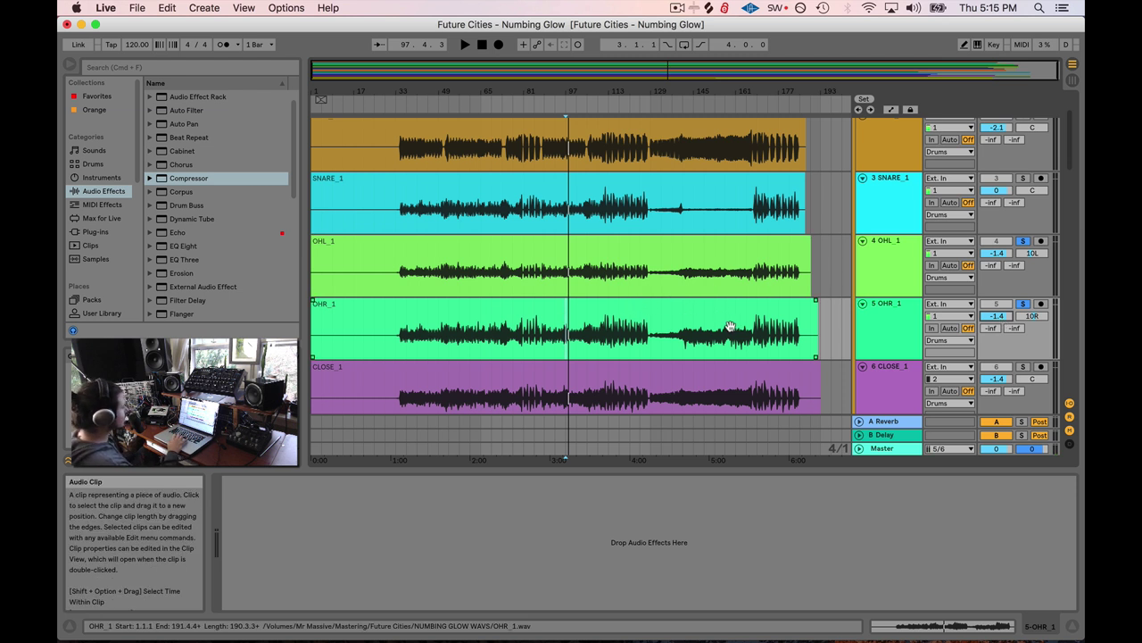
{"action": "left_click", "coordinate": [693, 281]}
{"action": "key", "text": "space"}
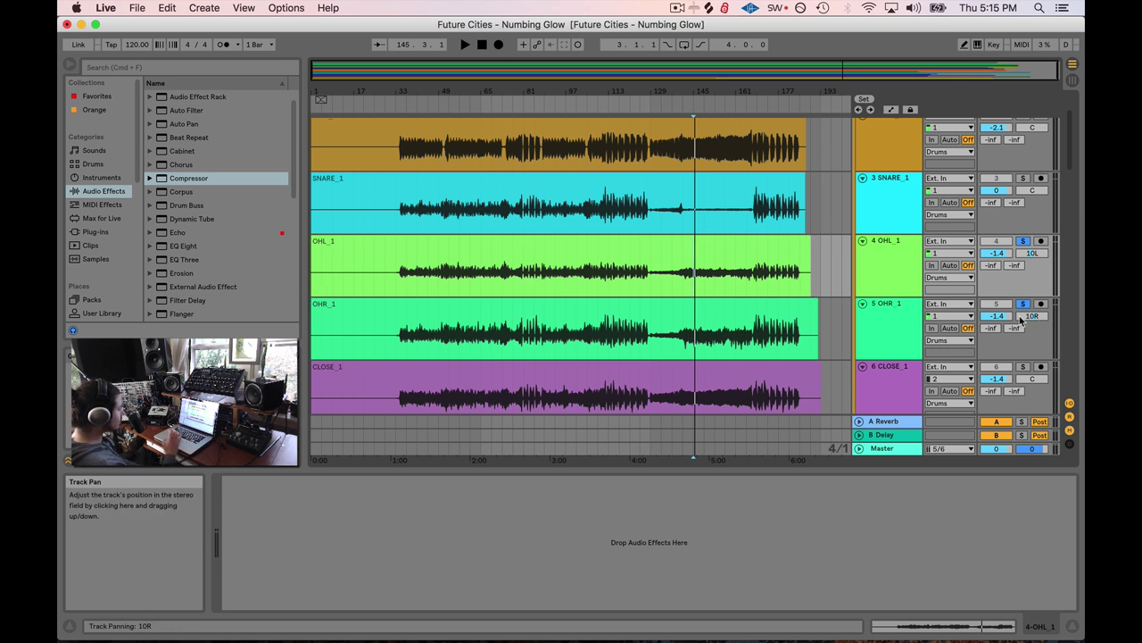
{"action": "key", "text": "space"}
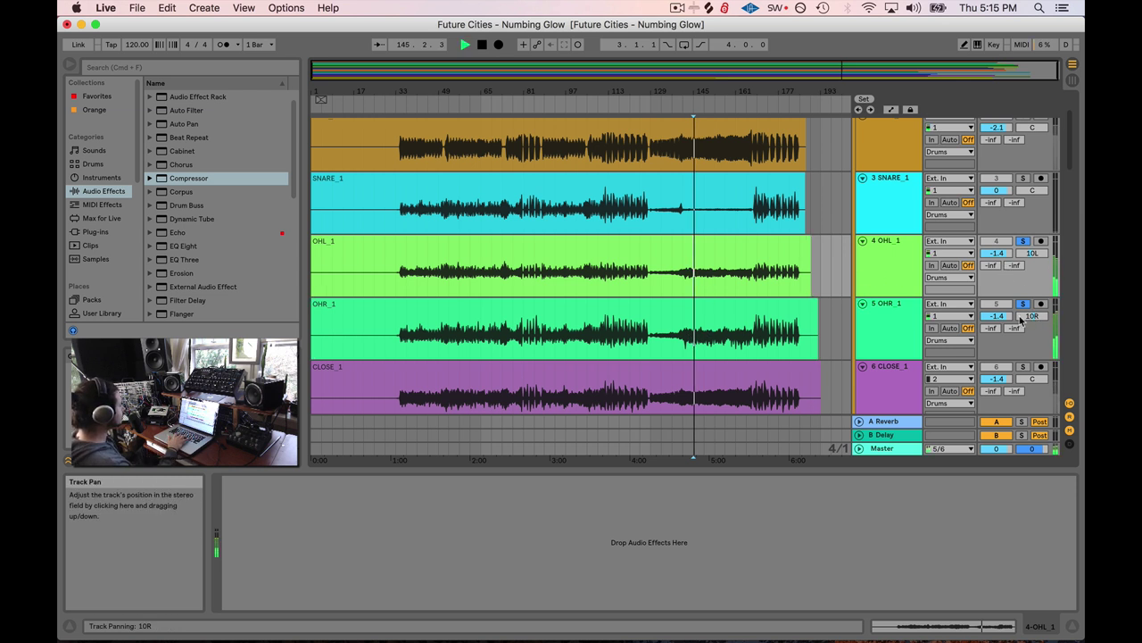
{"action": "key", "text": "space"}
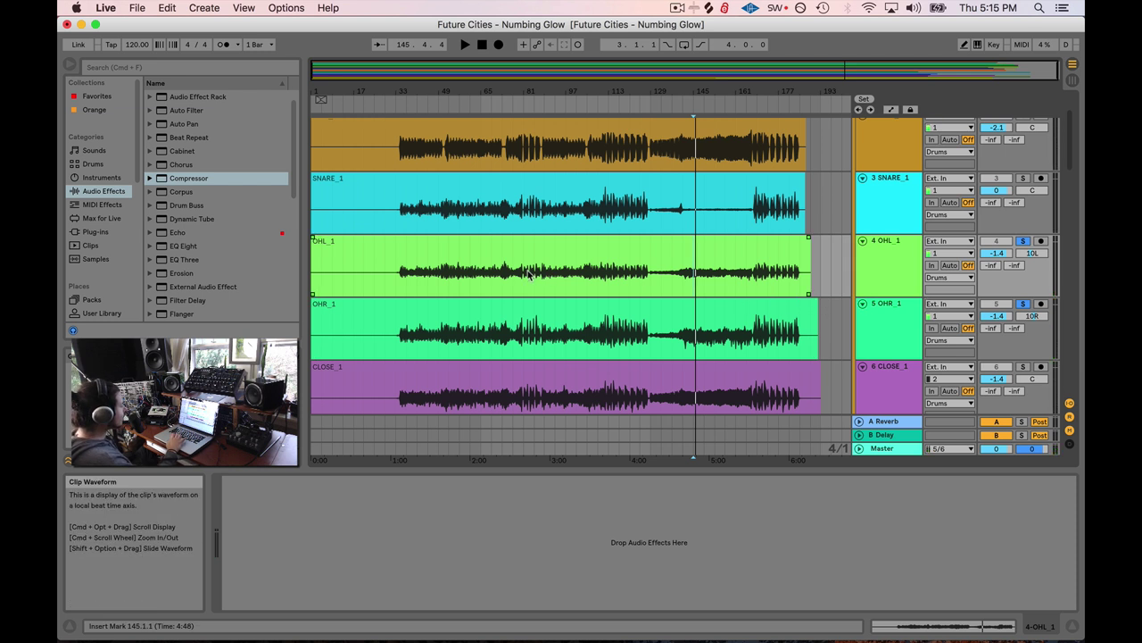
{"action": "left_click", "coordinate": [491, 274]}
{"action": "key", "text": "space"}
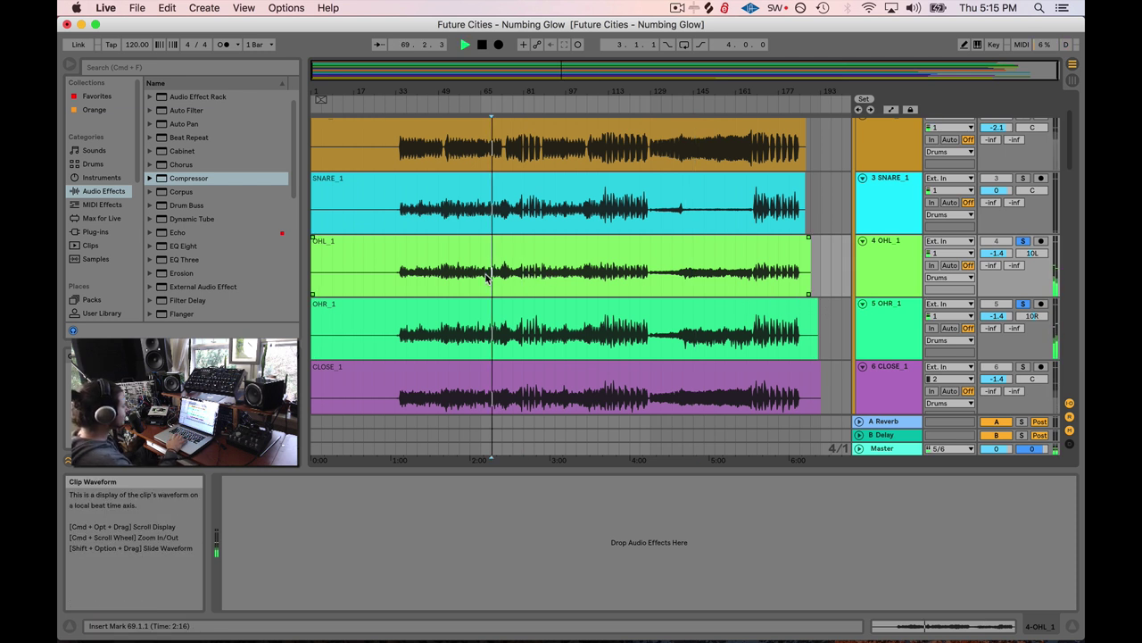
{"action": "key", "text": "space"}
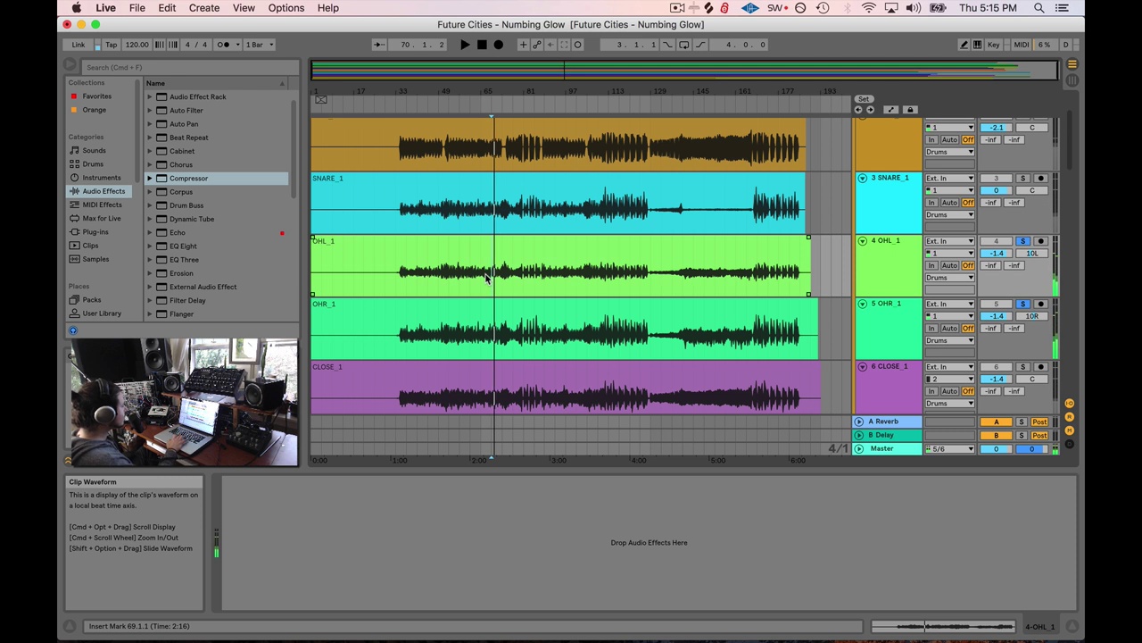
- Set the OHL_1 clip's gain to 1.00 dB and play the overheads from bar 57 to compare their levels
{"action": "double_click", "coordinate": [527, 253]}
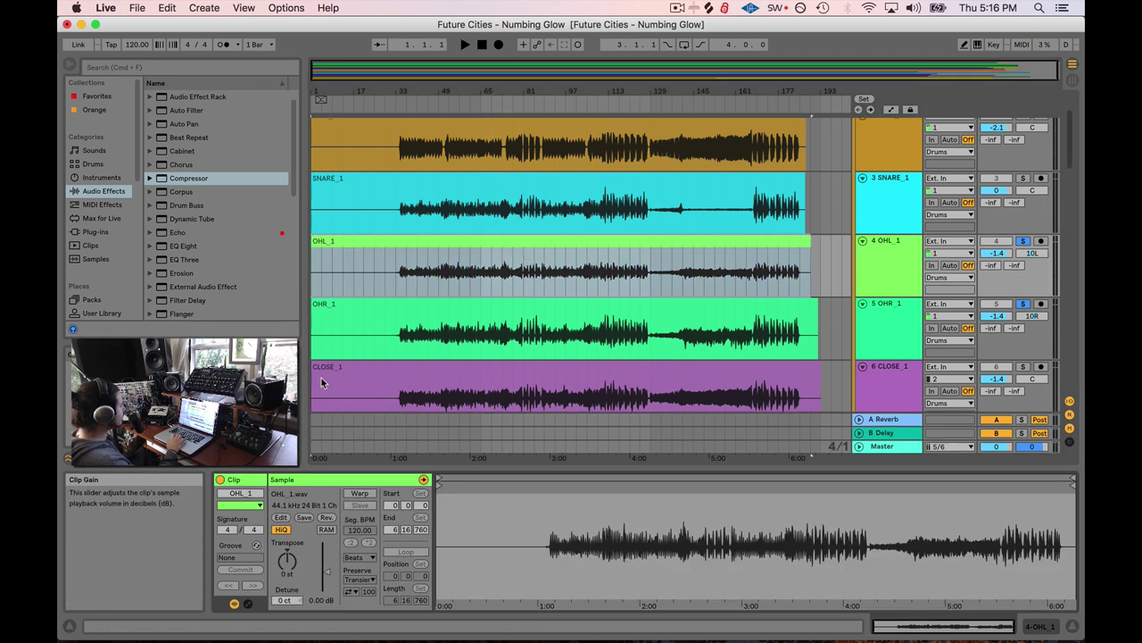
{"action": "left_click", "coordinate": [327, 573]}
{"action": "type", "text": "1"}
{"action": "key", "text": "Return"}
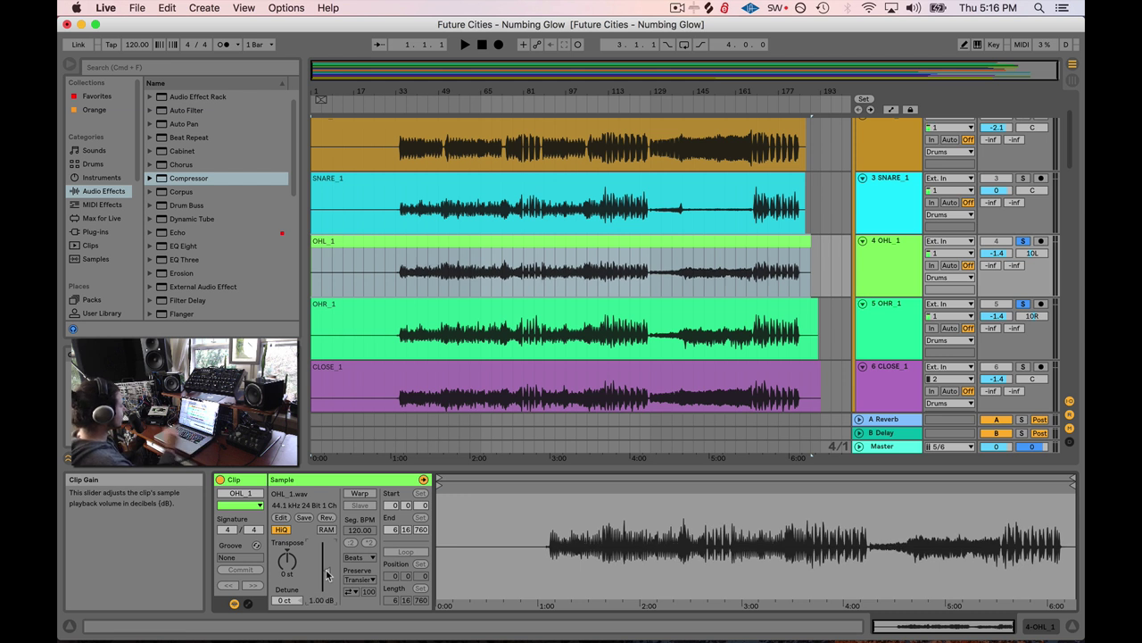
{"action": "left_click", "coordinate": [464, 287]}
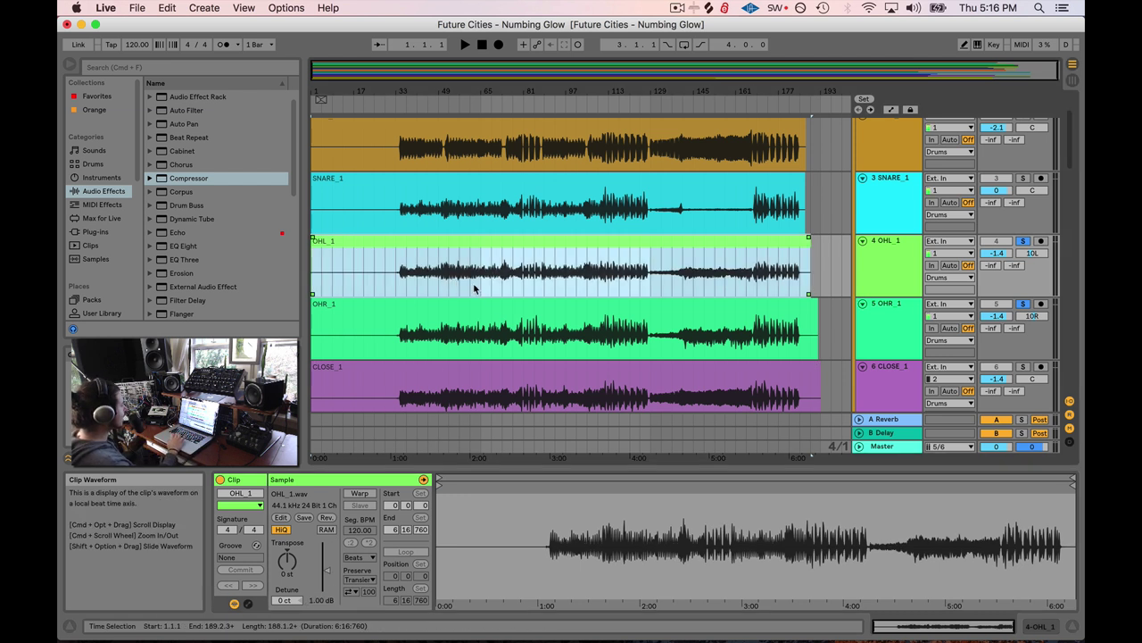
{"action": "left_click", "coordinate": [459, 293]}
{"action": "key", "text": "space"}
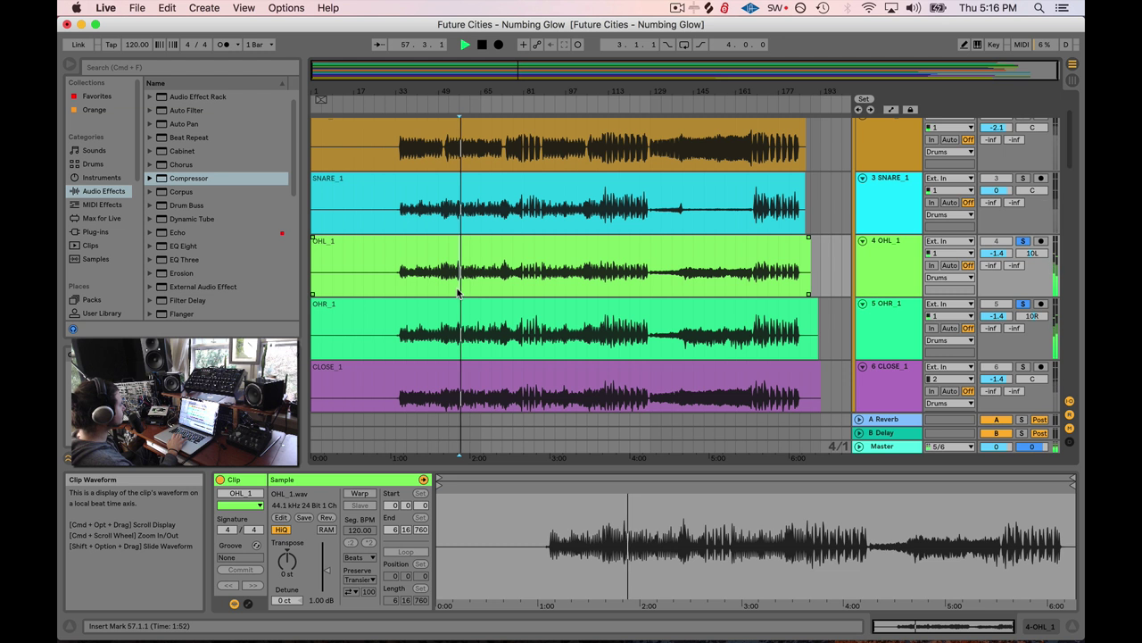
{"action": "key", "text": "space"}
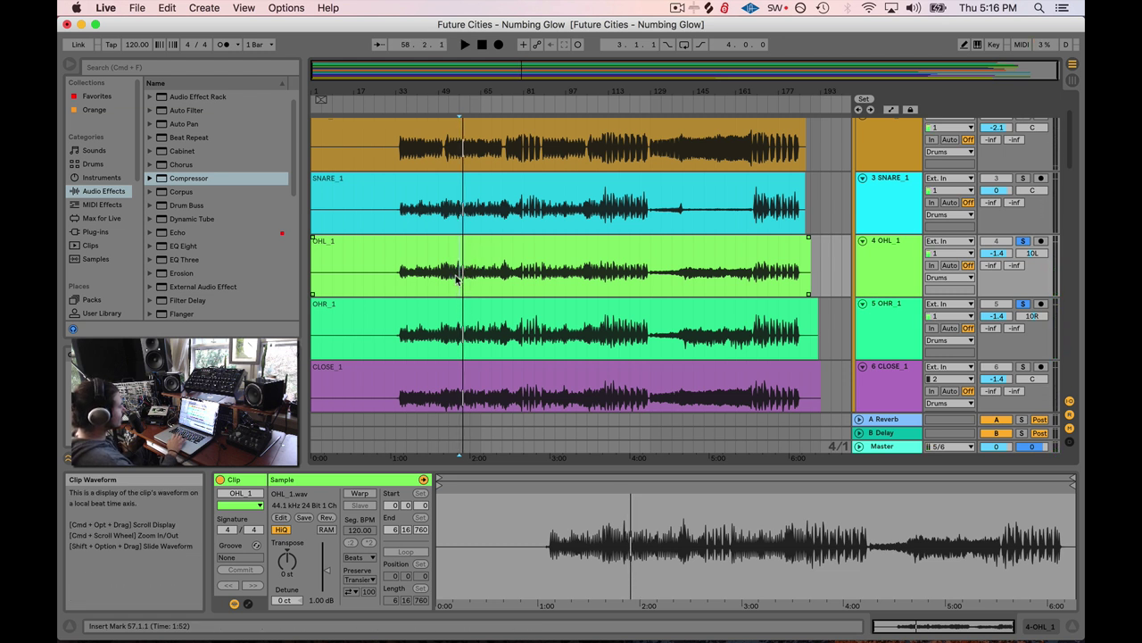
{"action": "key", "text": "space"}
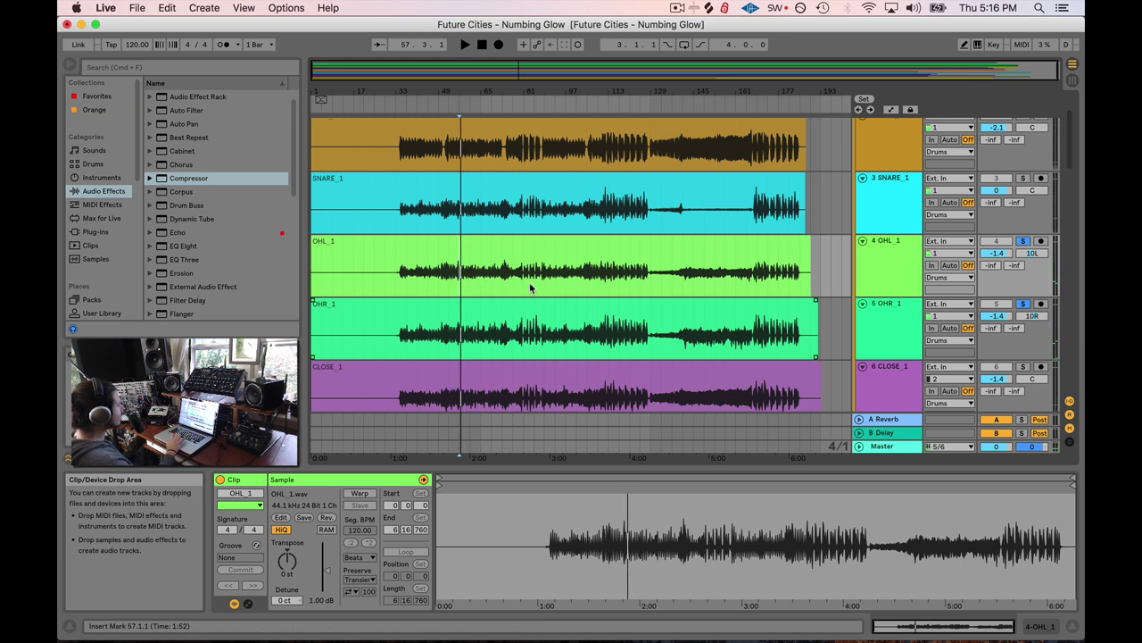
- Group the overhead tracks OHL_1 and OHR_1 together inside the Drums group
{"action": "left_click", "coordinate": [895, 243]}
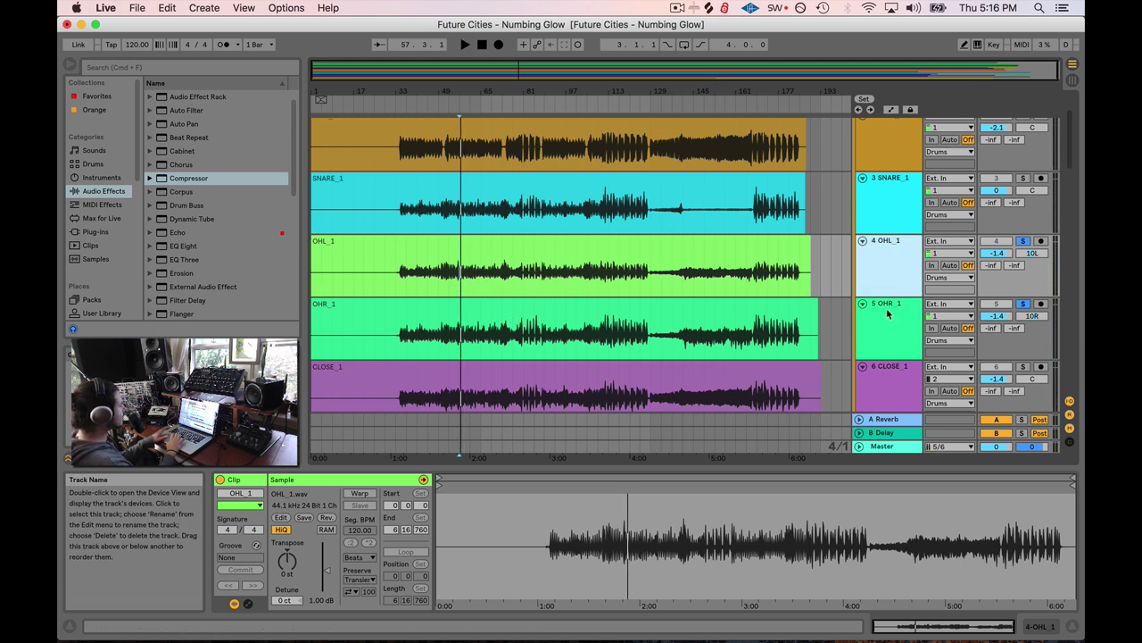
{"action": "left_click", "coordinate": [887, 312], "text": "shift"}
{"action": "scroll", "coordinate": [886, 285], "scroll_direction": "up", "scroll_amount": 3}
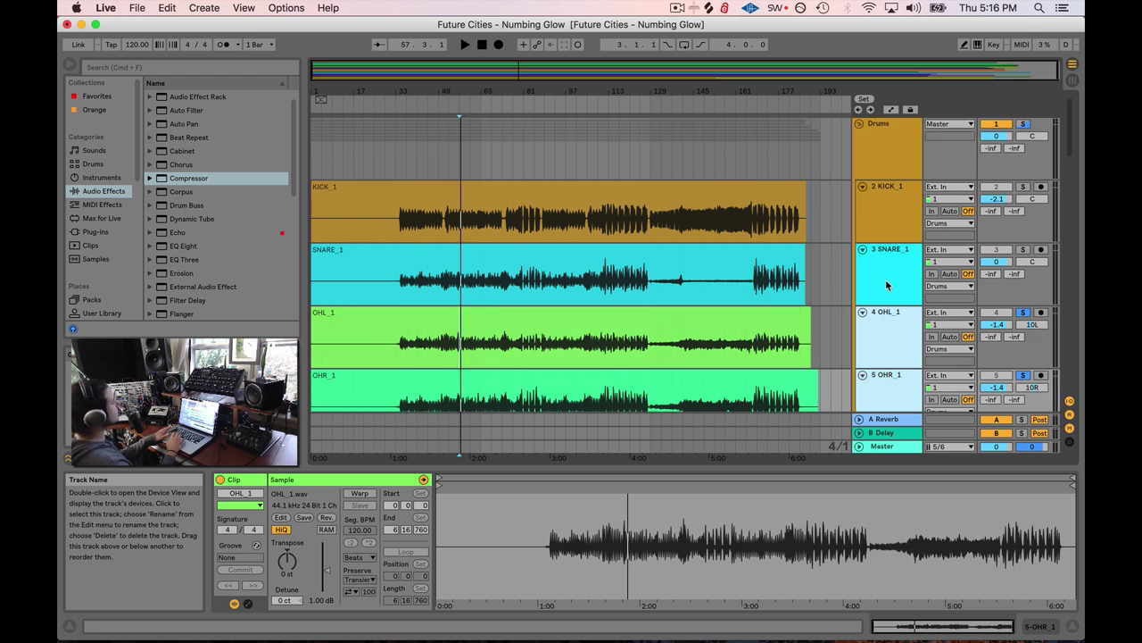
{"action": "scroll", "coordinate": [888, 295], "scroll_direction": "down", "scroll_amount": 2}
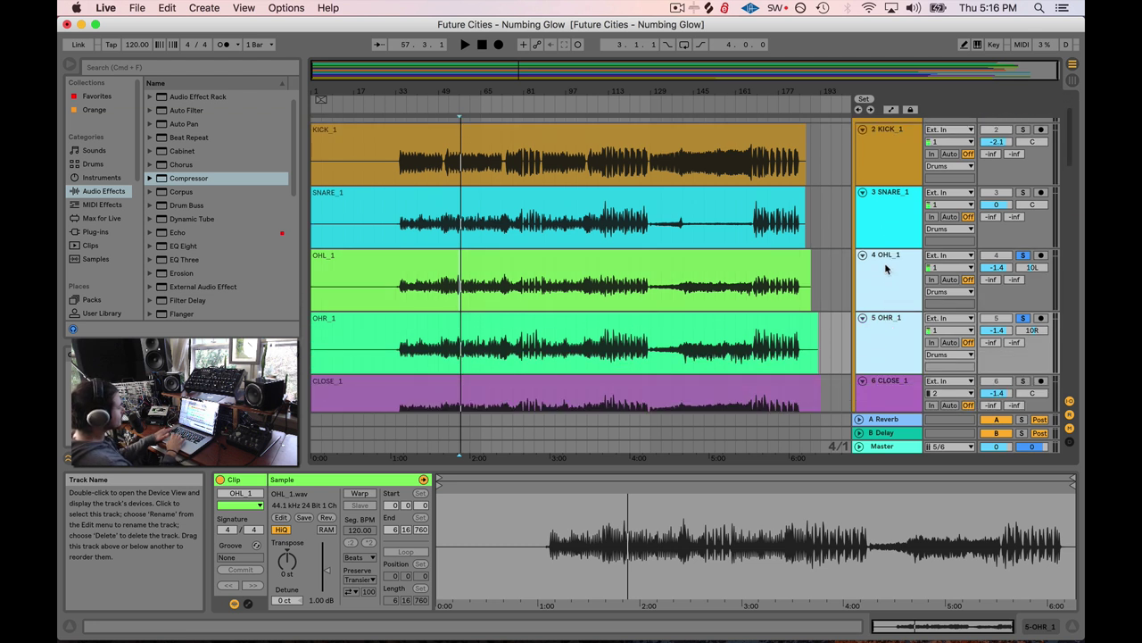
{"action": "right_click", "coordinate": [883, 264]}
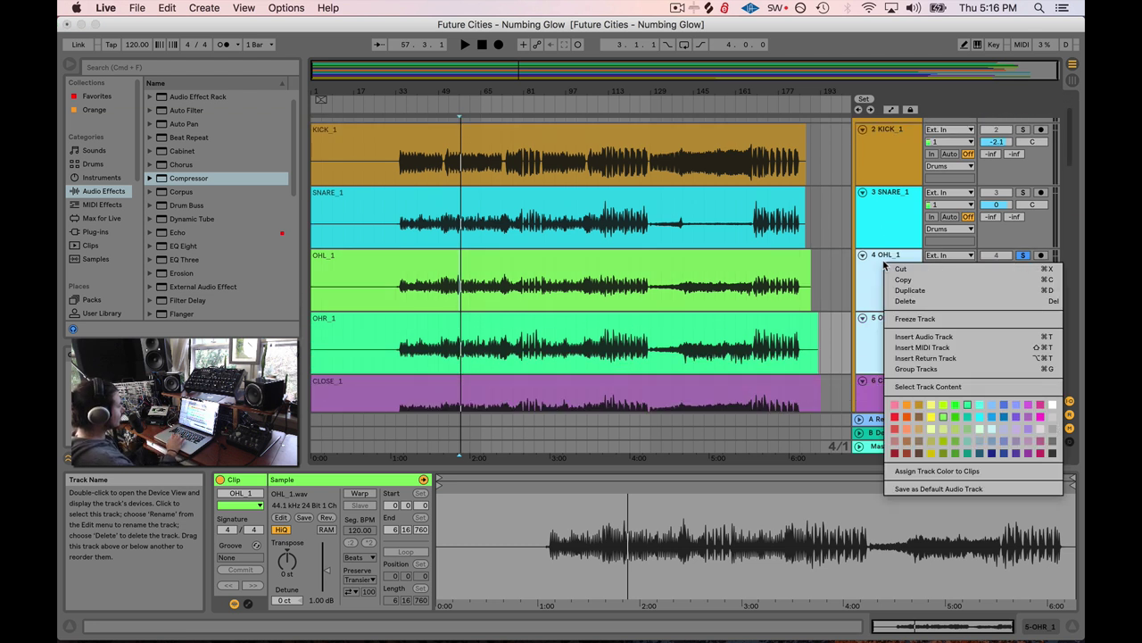
{"action": "left_click", "coordinate": [915, 369]}
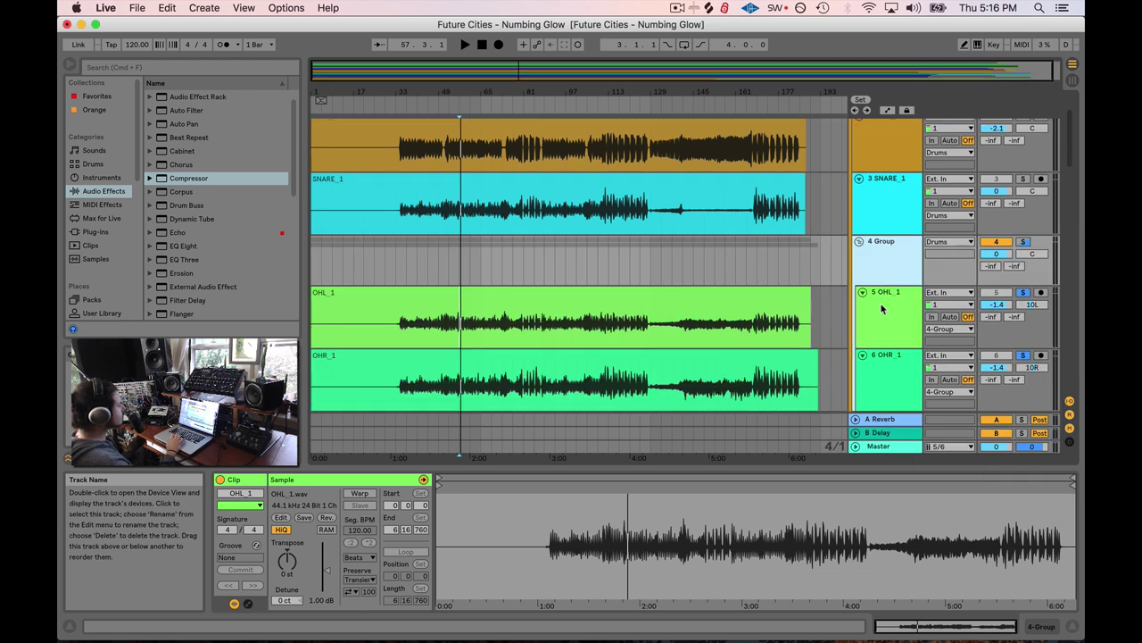
- Select the new overheads group track and show its empty device chain
{"action": "scroll", "coordinate": [884, 294], "scroll_direction": "down", "scroll_amount": 2}
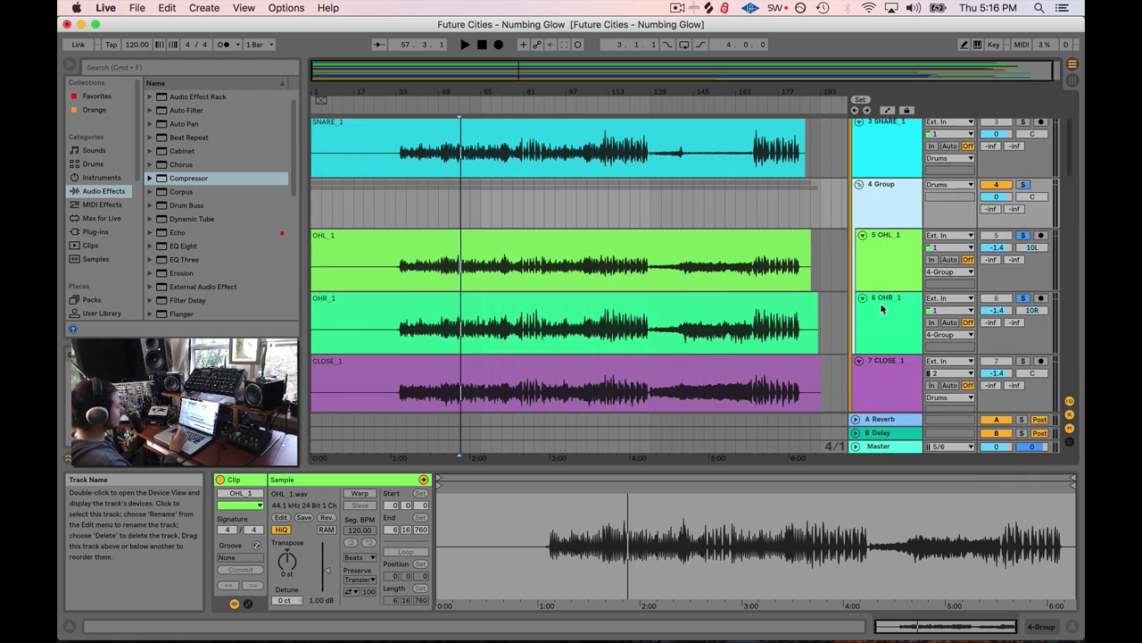
{"action": "left_click_drag", "start_coordinate": [530, 100], "coordinate": [795, 197]}
{"action": "left_click", "coordinate": [892, 191]}
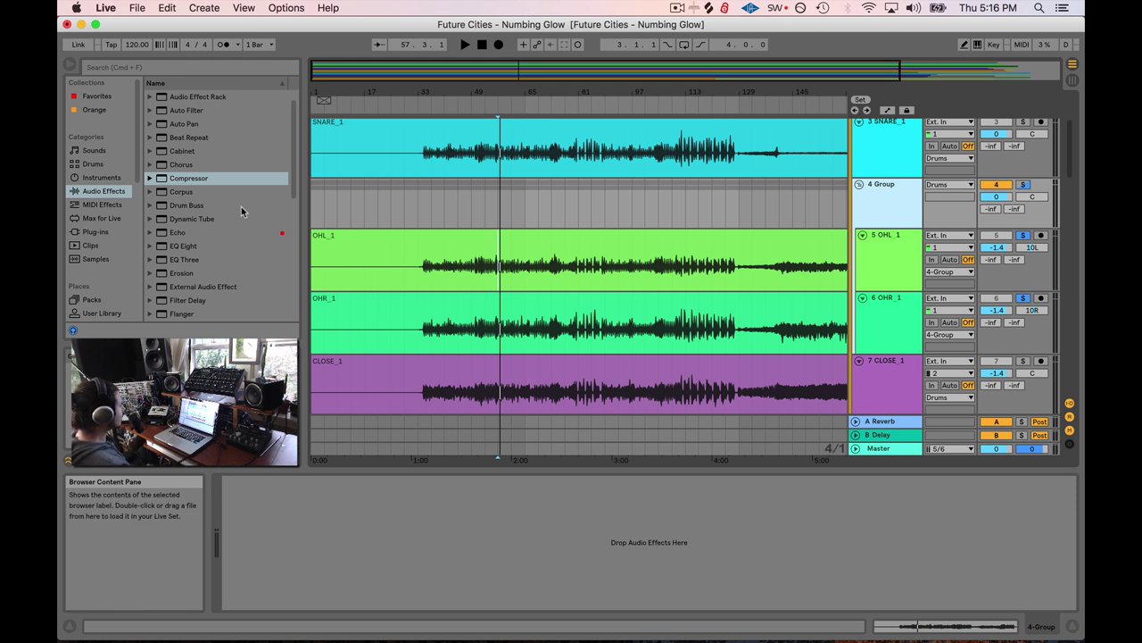
- Play the grouped overheads from bar 49 with the whole arrangement in view and reselect the overheads group
{"action": "left_click", "coordinate": [467, 268]}
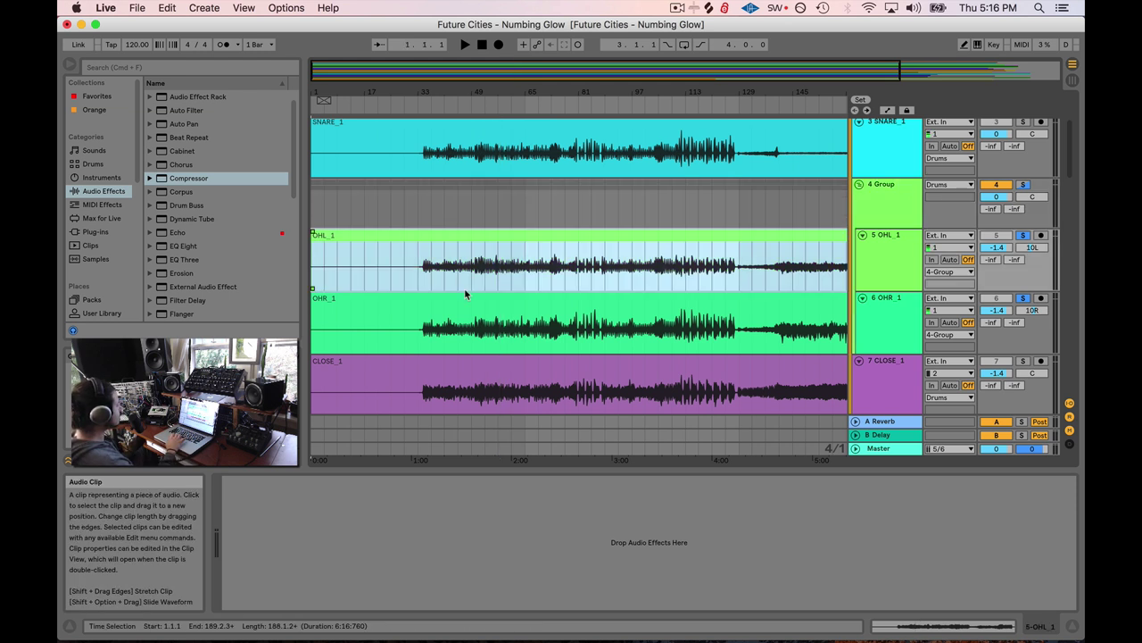
{"action": "left_click", "coordinate": [467, 321]}
{"action": "left_click", "coordinate": [812, 219]}
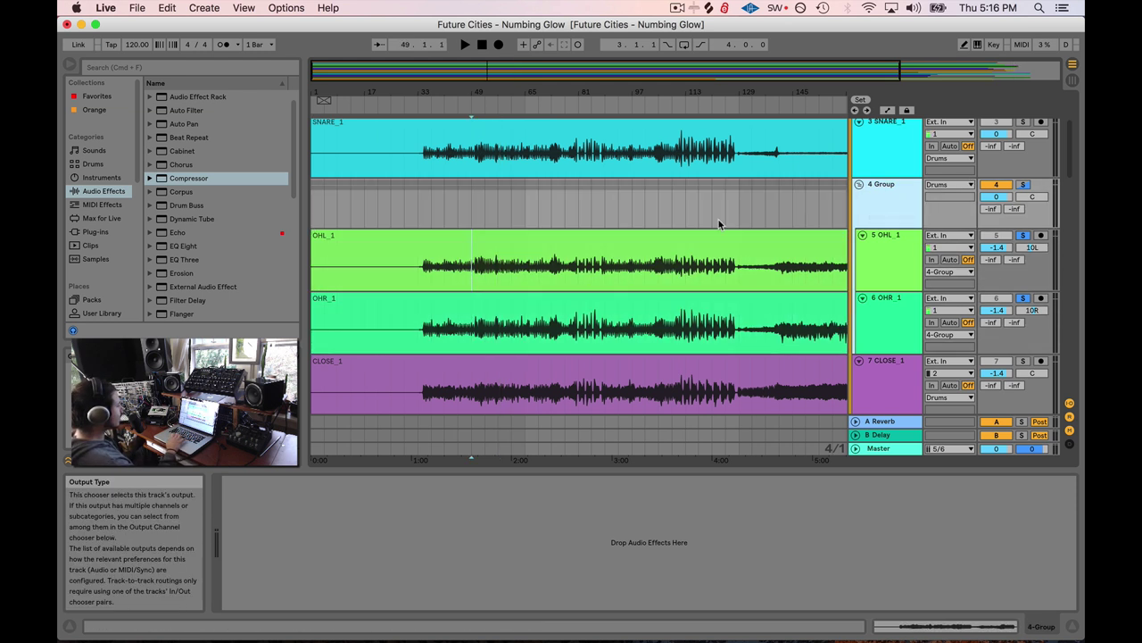
{"action": "left_click", "coordinate": [477, 110]}
{"action": "double_click", "coordinate": [533, 77]}
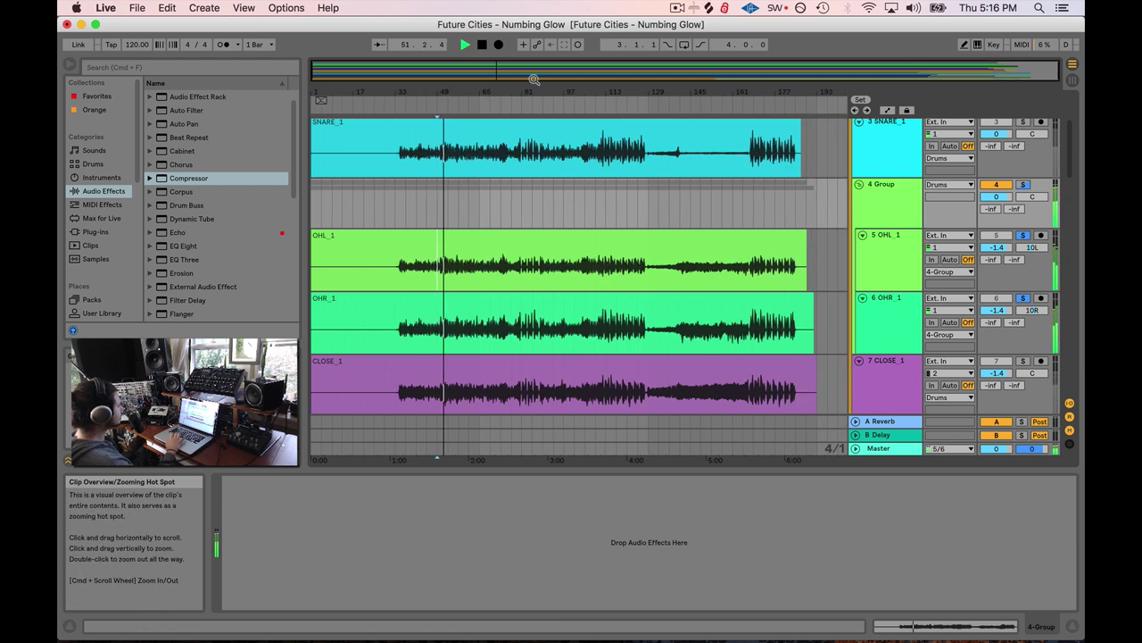
{"action": "key", "text": "space"}
{"action": "left_click", "coordinate": [891, 190]}
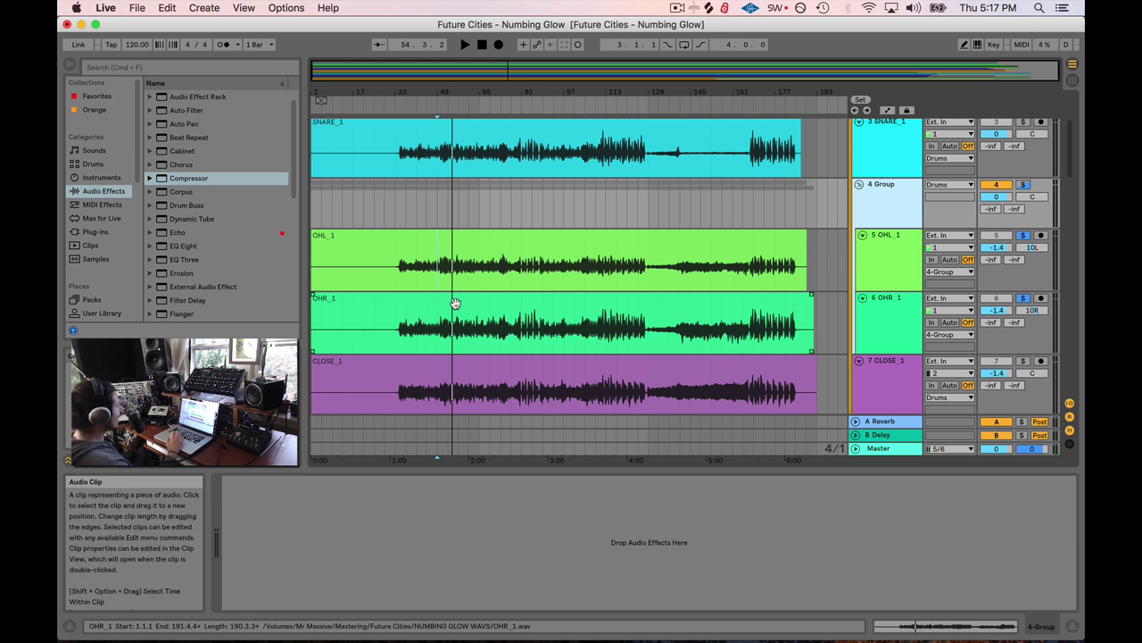
{"action": "scroll", "coordinate": [459, 295], "scroll_direction": "up", "scroll_amount": 3}
{"action": "scroll", "coordinate": [600, 280], "scroll_direction": "down", "scroll_amount": 3}
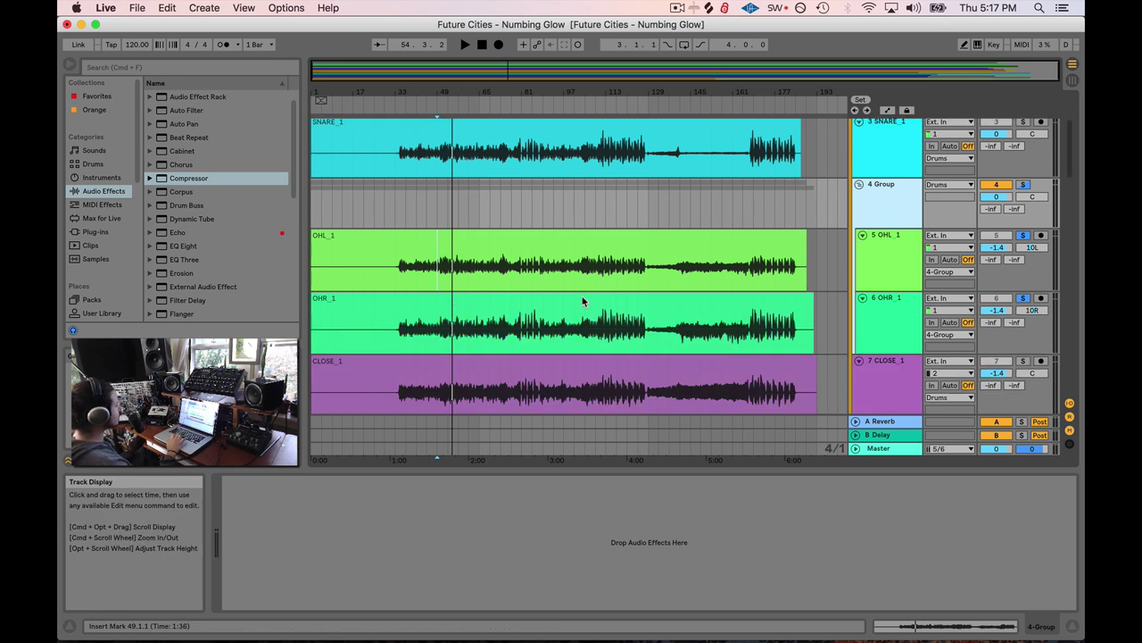
{"action": "scroll", "coordinate": [485, 272], "scroll_direction": "up", "scroll_amount": 3}
{"action": "scroll", "coordinate": [489, 304], "scroll_direction": "down", "scroll_amount": 3}
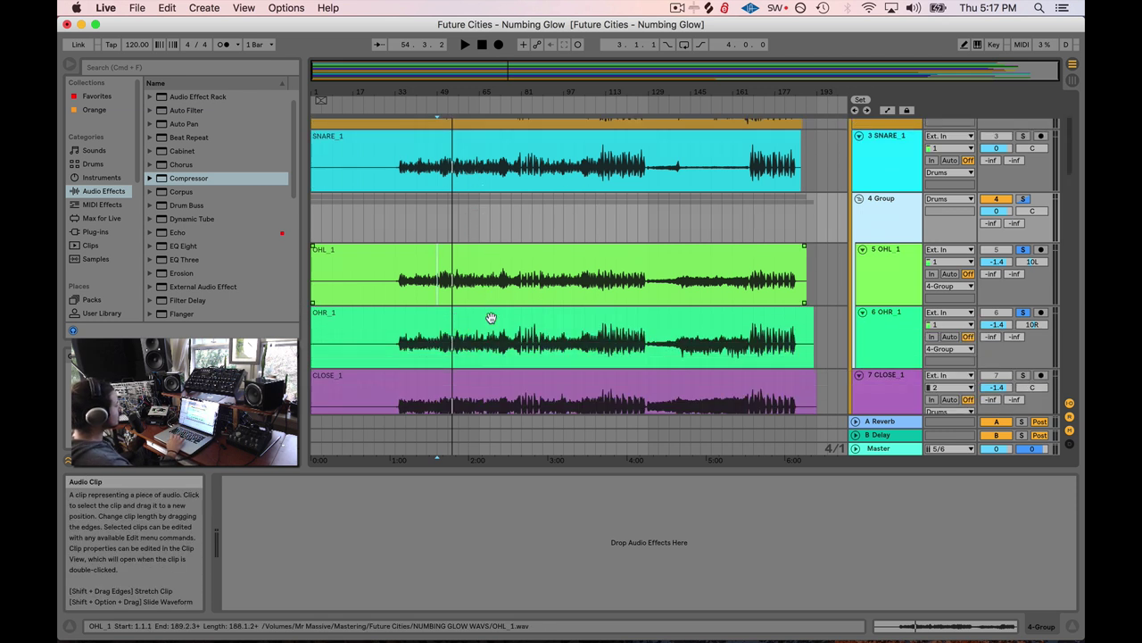
{"action": "scroll", "coordinate": [581, 294], "scroll_direction": "up", "scroll_amount": 2}
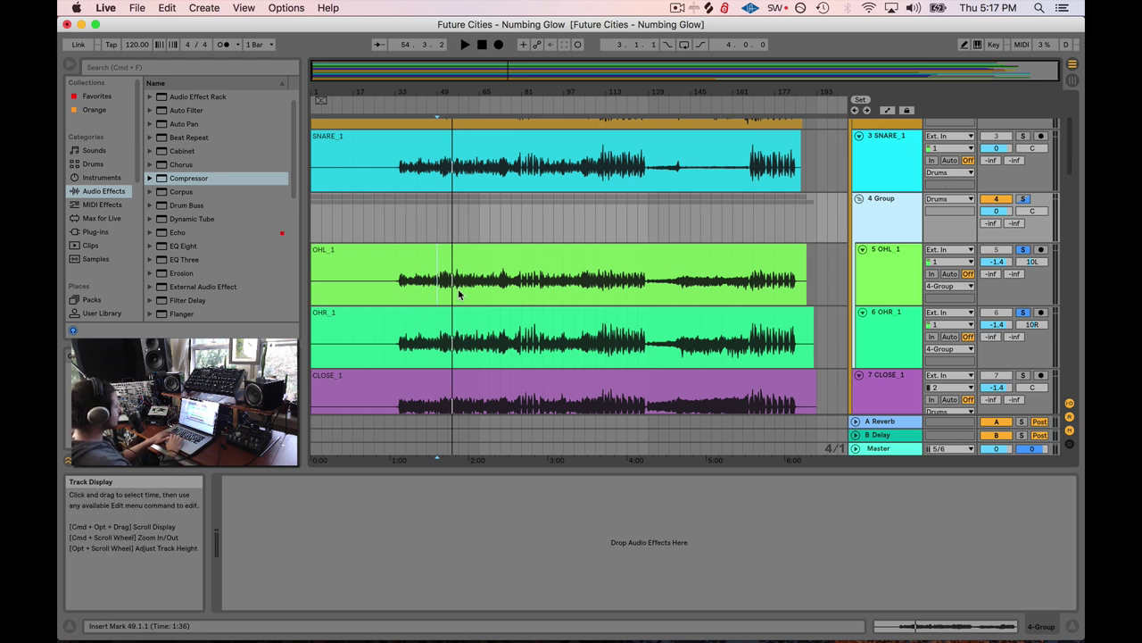
{"action": "left_click", "coordinate": [779, 271]}
- Rename the overheads group track as OVR
{"action": "right_click", "coordinate": [886, 207]}
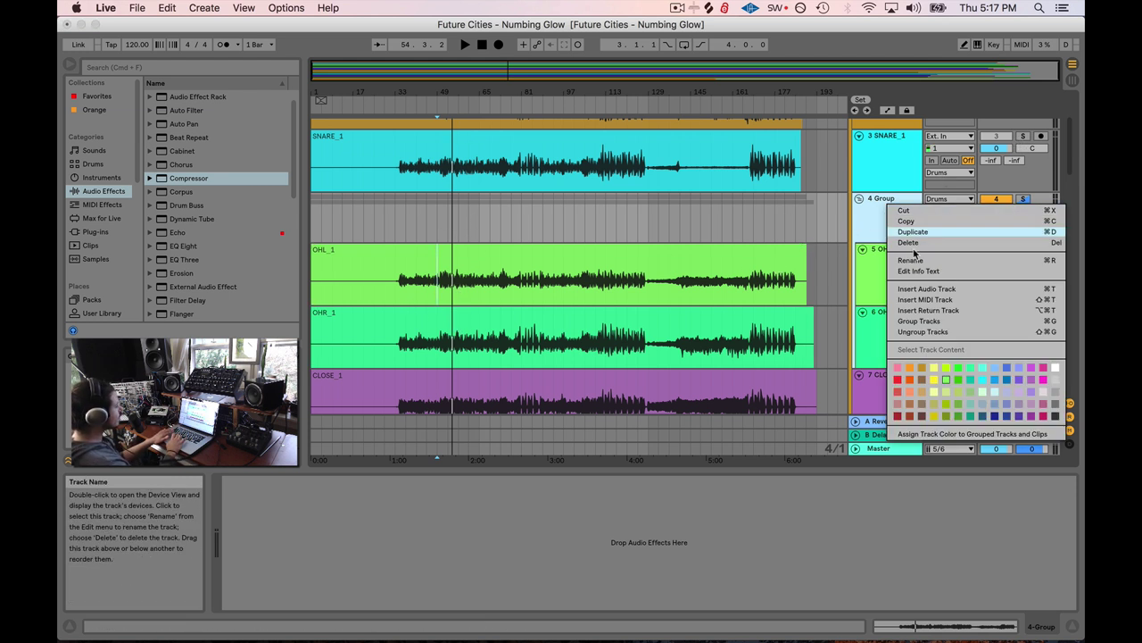
{"action": "left_click", "coordinate": [918, 266]}
{"action": "type", "text": "OVR"}
{"action": "key", "text": "Return"}
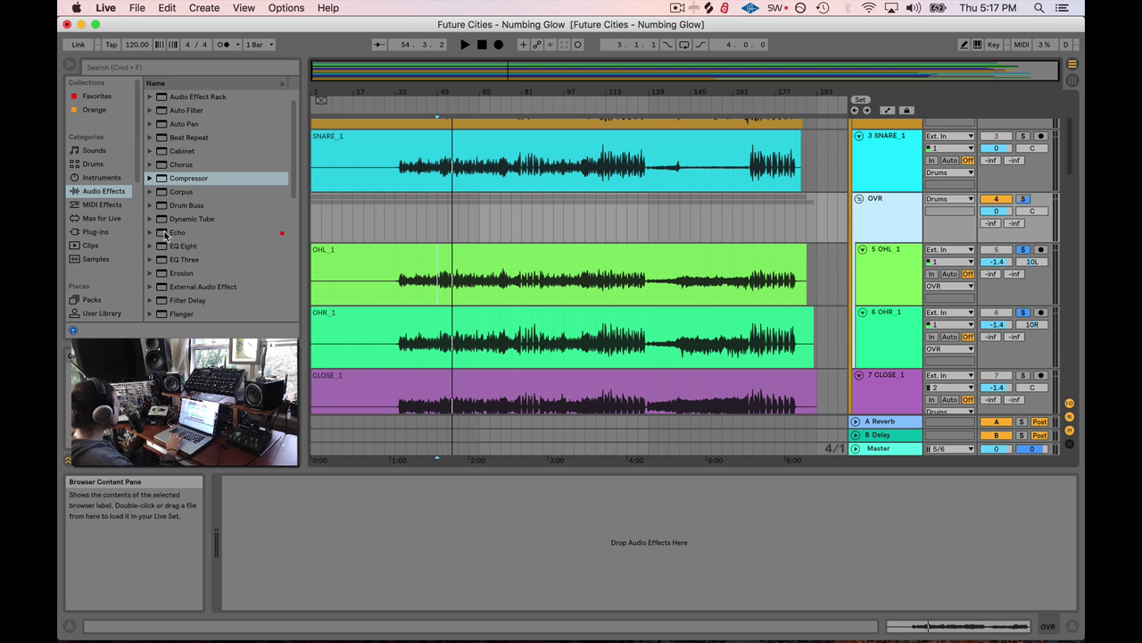
- Add an EQ Eight to the OVR group and play the overheads from bar 49 to view their spectrum
{"action": "left_click_drag", "start_coordinate": [178, 246], "coordinate": [882, 227]}
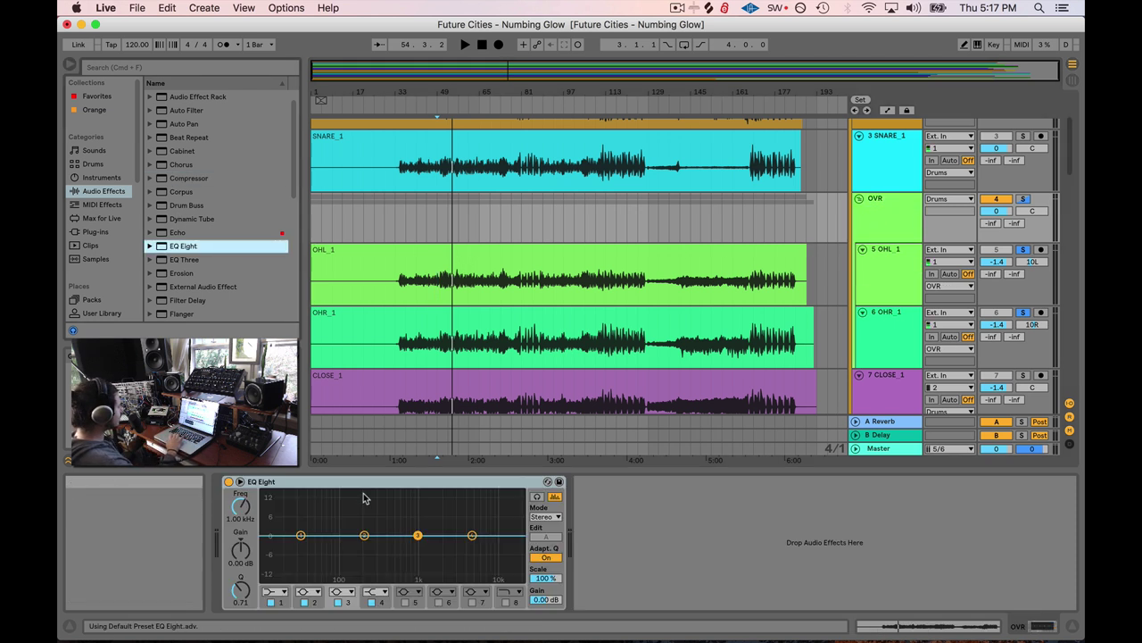
{"action": "left_click", "coordinate": [434, 109]}
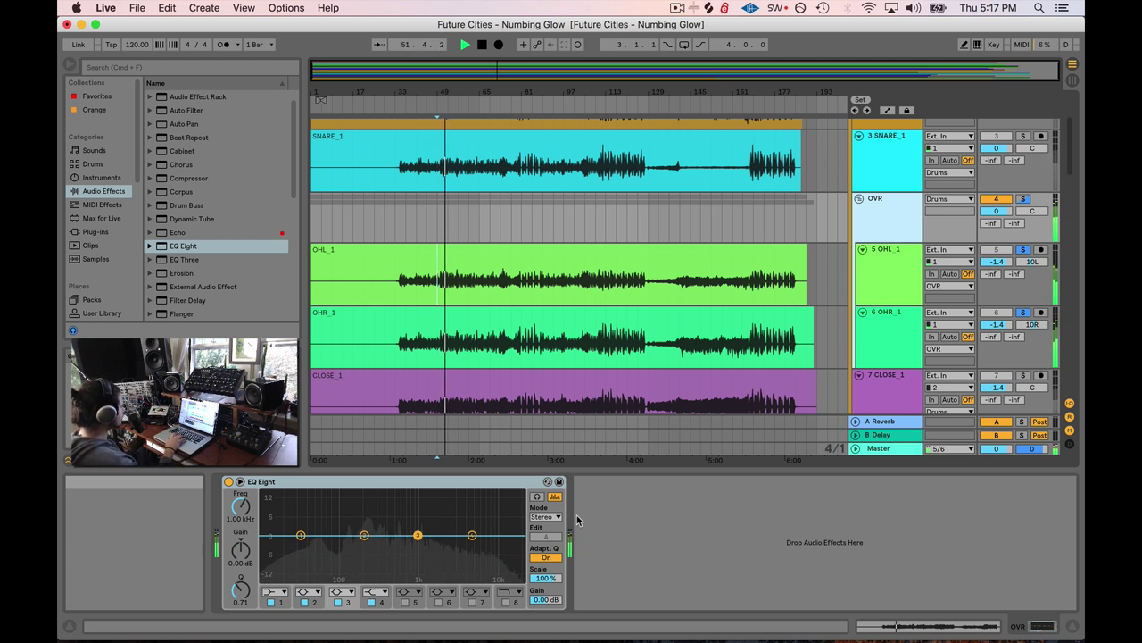
{"action": "key", "text": "space"}
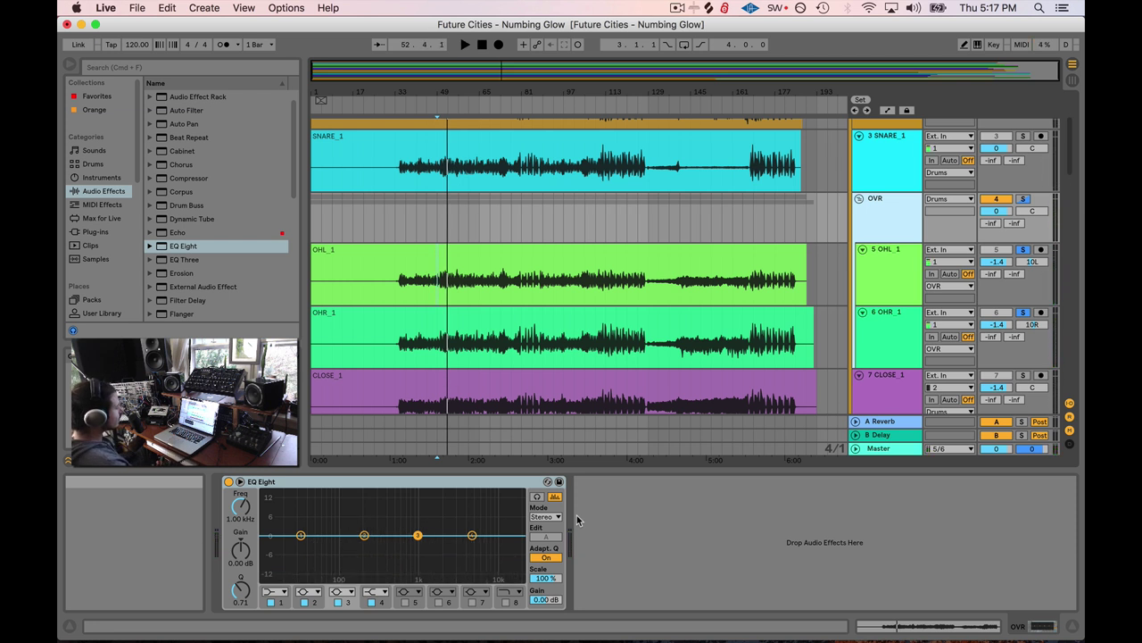
- Turn EQ Eight band 2 into a narrow 13.0 dB boost at 104 Hz with Q 3.32 during playback
{"action": "left_click", "coordinate": [364, 536]}
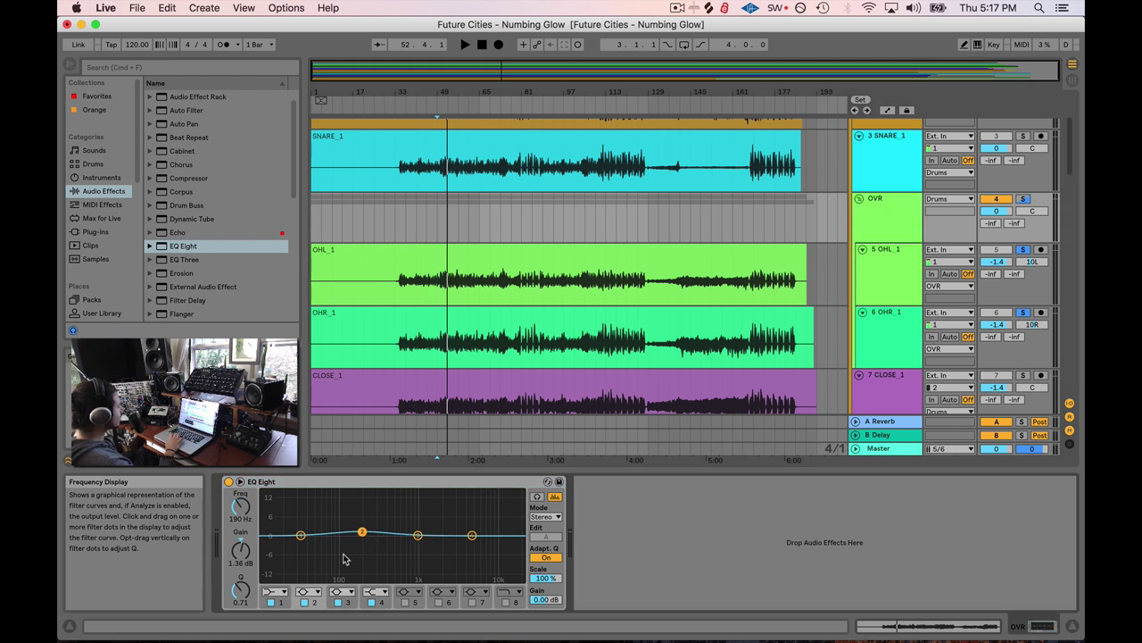
{"action": "left_click_drag", "start_coordinate": [241, 587], "coordinate": [241, 567]}
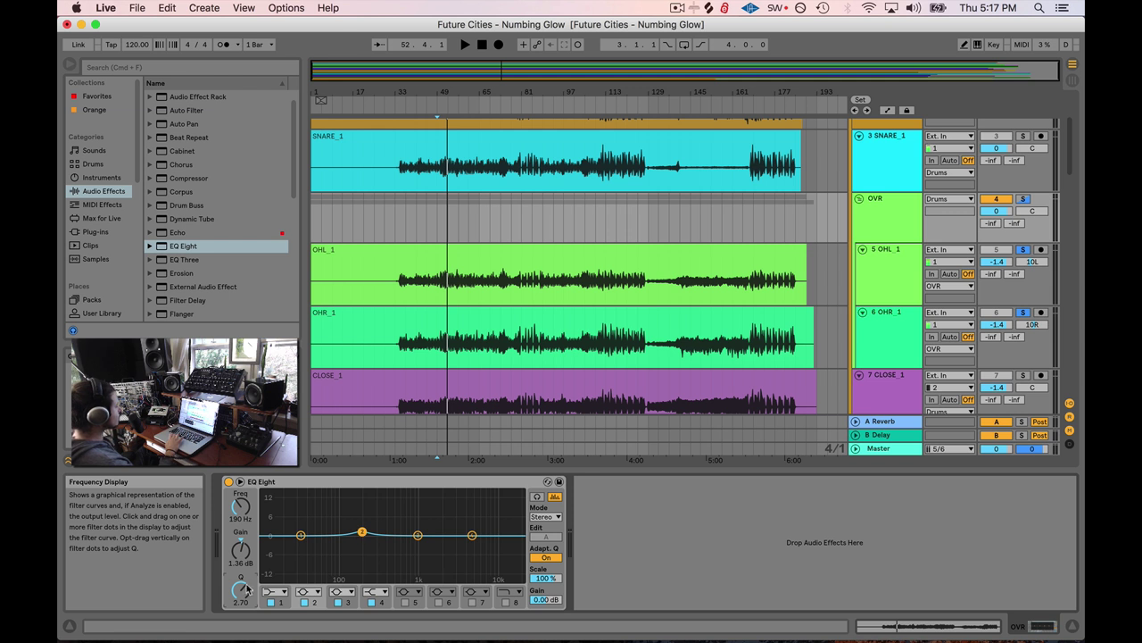
{"action": "left_click_drag", "start_coordinate": [241, 589], "coordinate": [241, 572]}
{"action": "key", "text": "space"}
{"action": "left_click_drag", "start_coordinate": [361, 533], "coordinate": [341, 497]}
{"action": "key", "text": "space"}
- Loop bars 39 to 49 of the OHL_1 and OHR_1 clips and play the loop
{"action": "left_click_drag", "start_coordinate": [580, 68], "coordinate": [489, 323]}
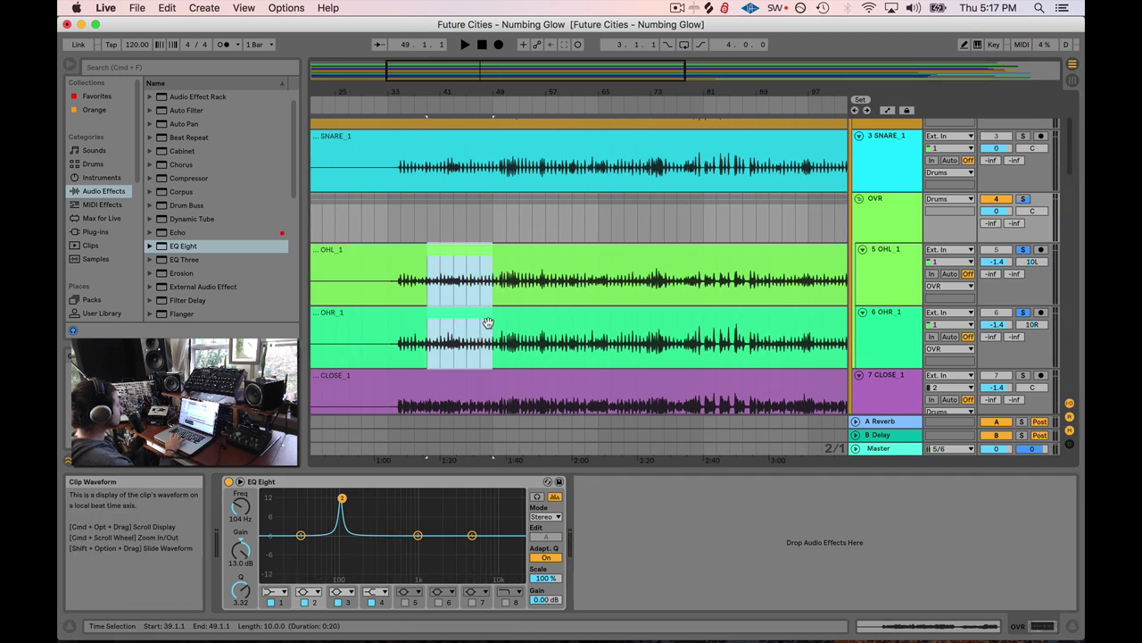
{"action": "right_click", "coordinate": [474, 318]}
{"action": "left_click", "coordinate": [525, 487]}
{"action": "key", "text": "space"}
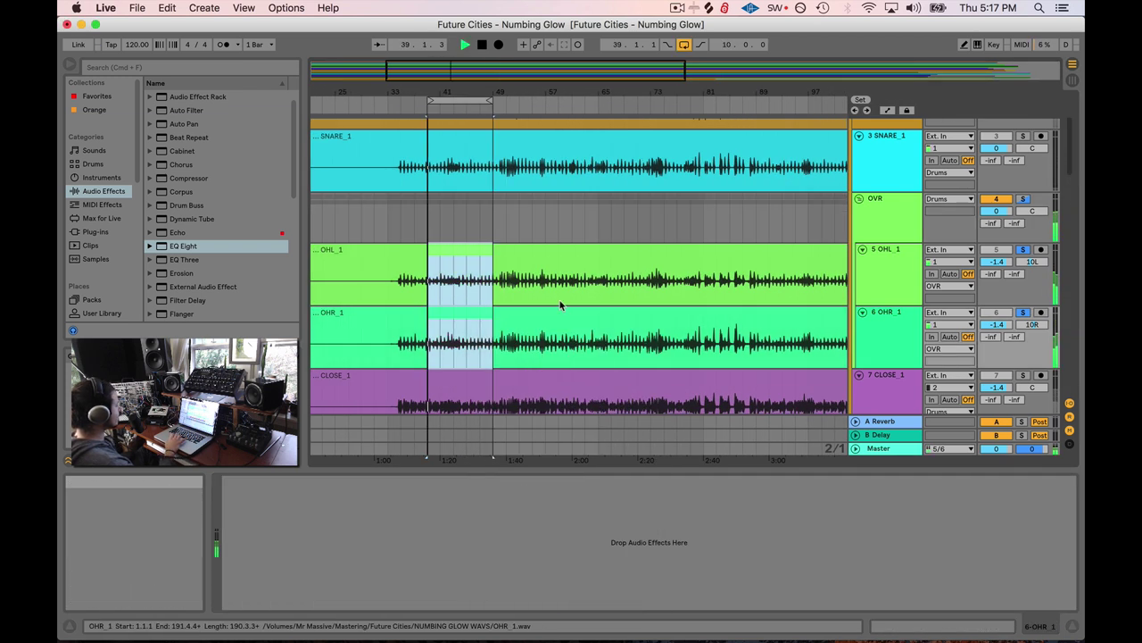
{"action": "key", "text": "space"}
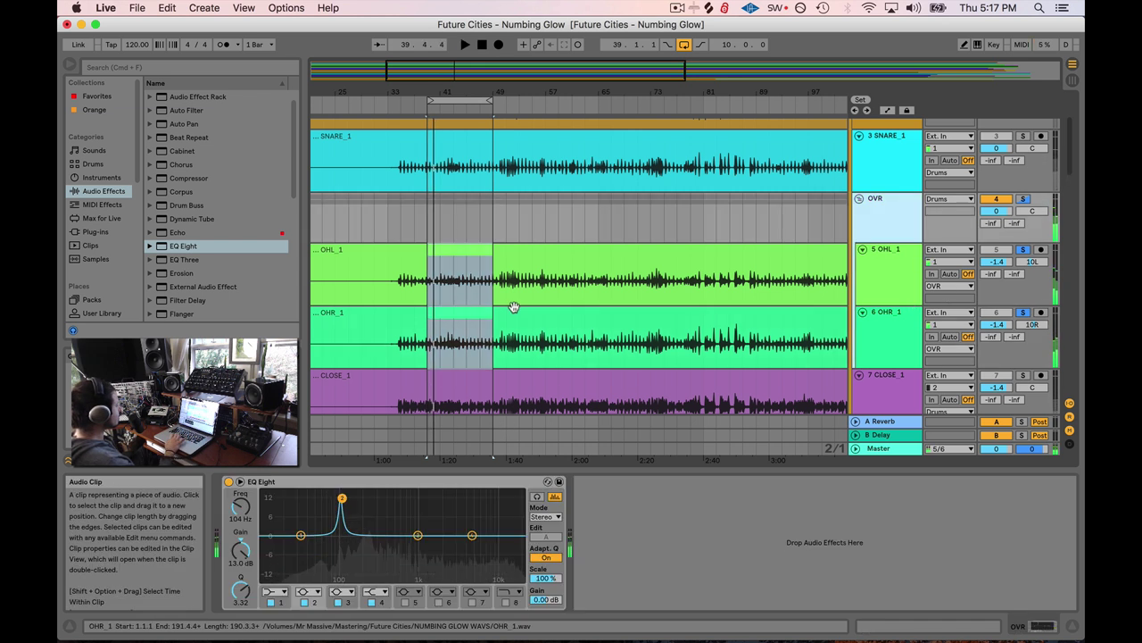
- Select bars 37 to 47 across OHL_1 and OHR_1 and loop that selection
{"action": "left_click", "coordinate": [516, 302]}
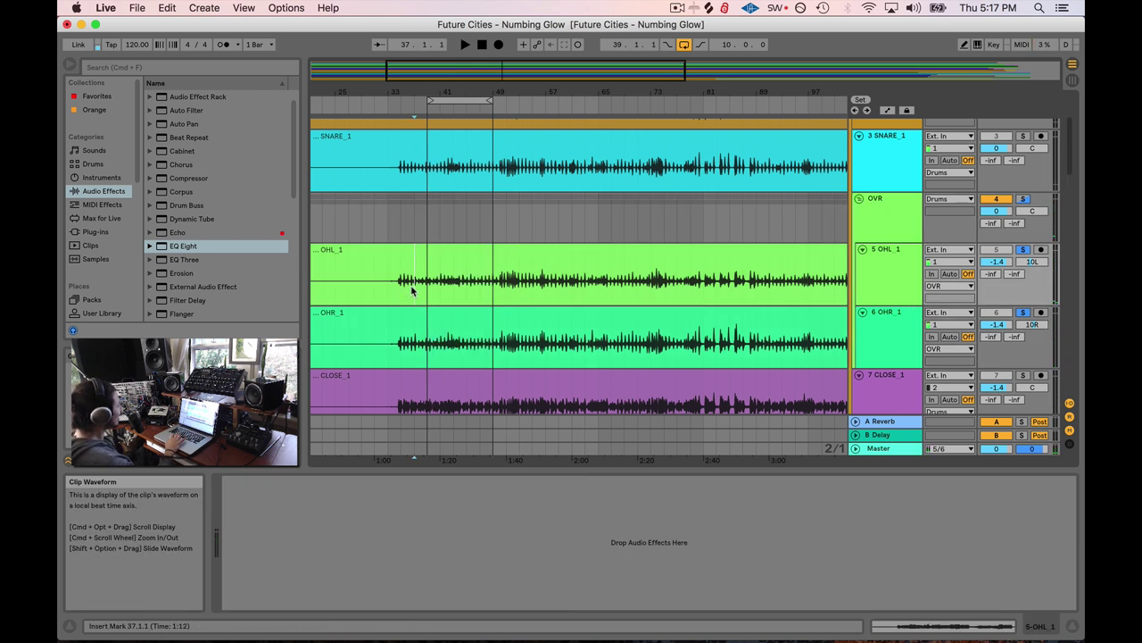
{"action": "left_click_drag", "start_coordinate": [412, 290], "coordinate": [478, 317]}
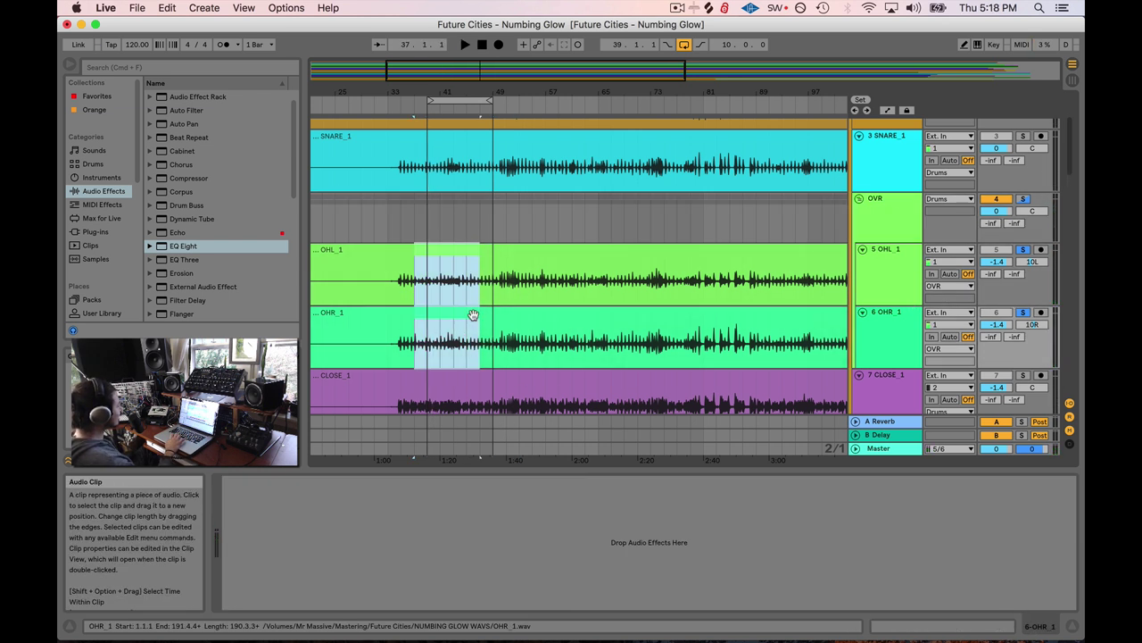
{"action": "right_click", "coordinate": [444, 265]}
{"action": "left_click", "coordinate": [472, 429]}
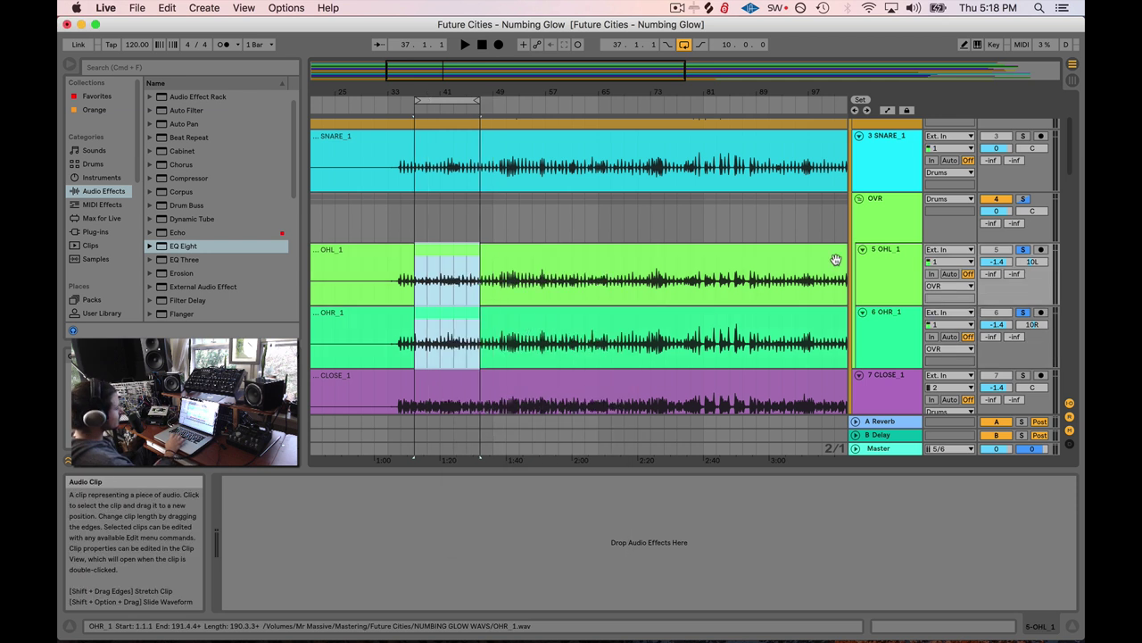
- Sweep band 2 of the OVR group's EQ Eight over the loop and set it to 182 Hz, -8.55 dB and Q 5.23
{"action": "left_click", "coordinate": [870, 214]}
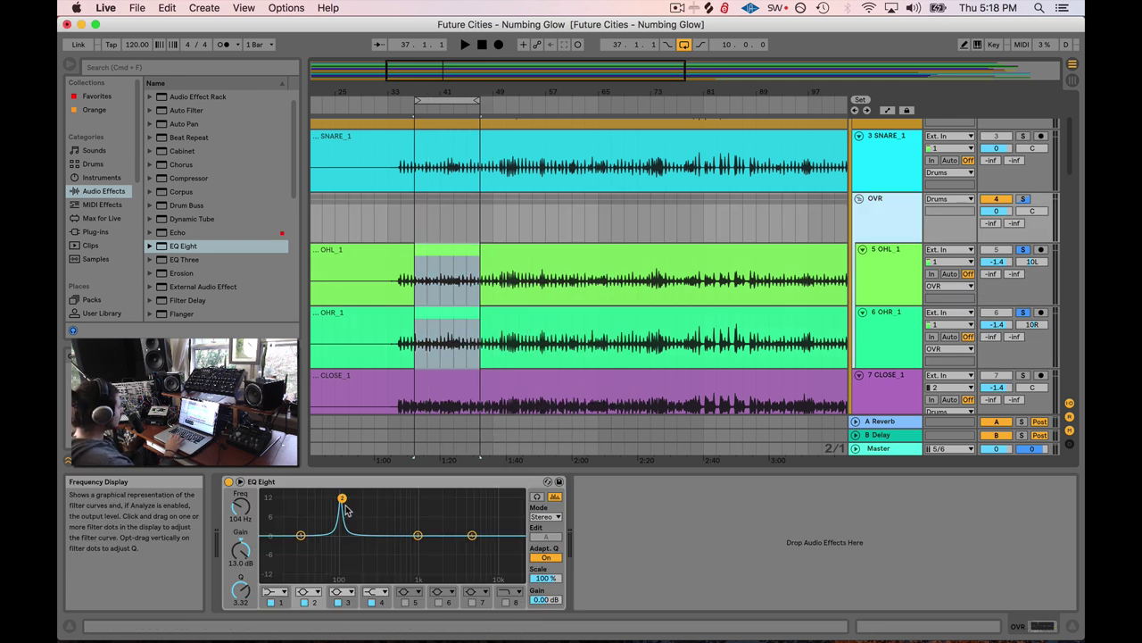
{"action": "mouse_move", "coordinate": [347, 508]}
{"action": "left_mouse_down"}
{"action": "mouse_move", "coordinate": [346, 540]}
{"action": "mouse_move", "coordinate": [332, 510]}
{"action": "mouse_move", "coordinate": [360, 502]}
{"action": "left_mouse_up"}
{"action": "key", "text": "space"}
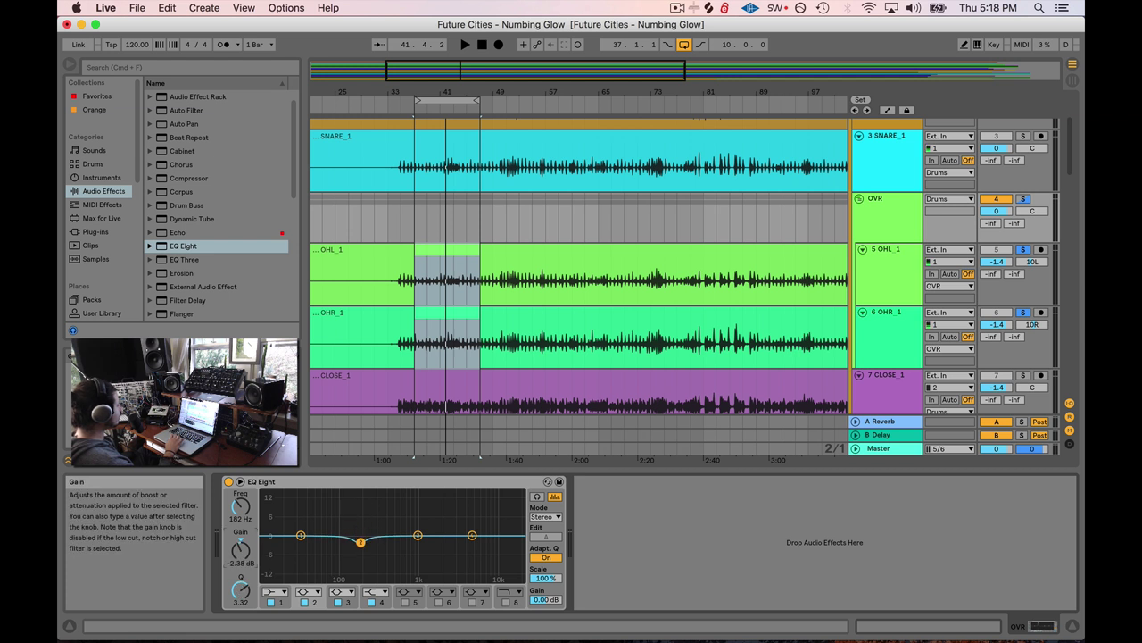
{"action": "key", "text": "space"}
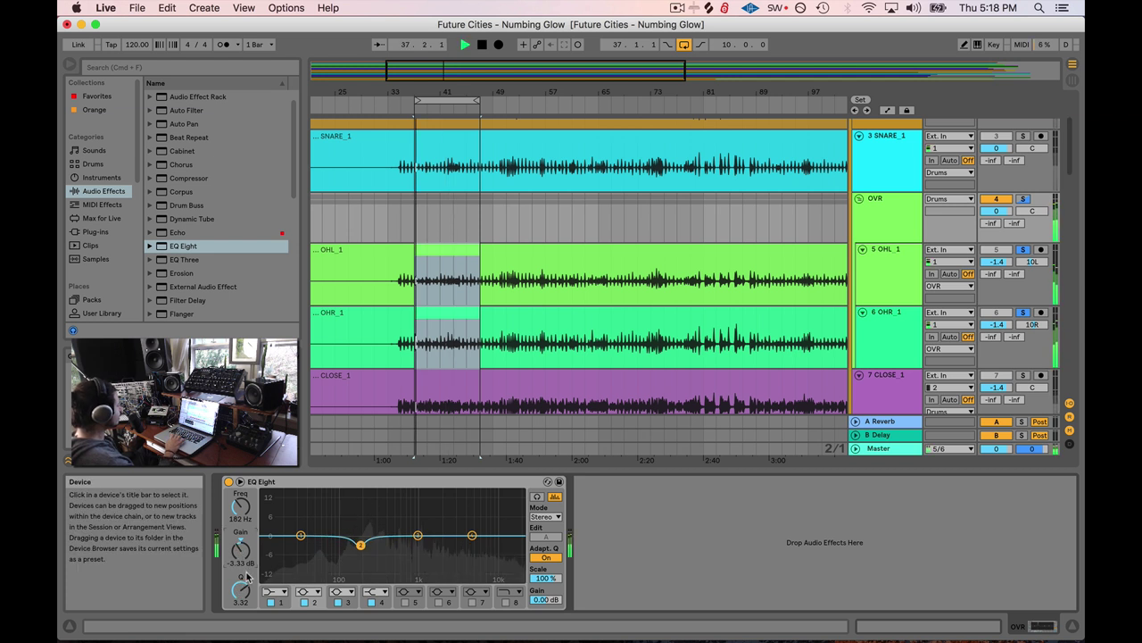
{"action": "left_click_drag", "start_coordinate": [241, 589], "coordinate": [241, 553]}
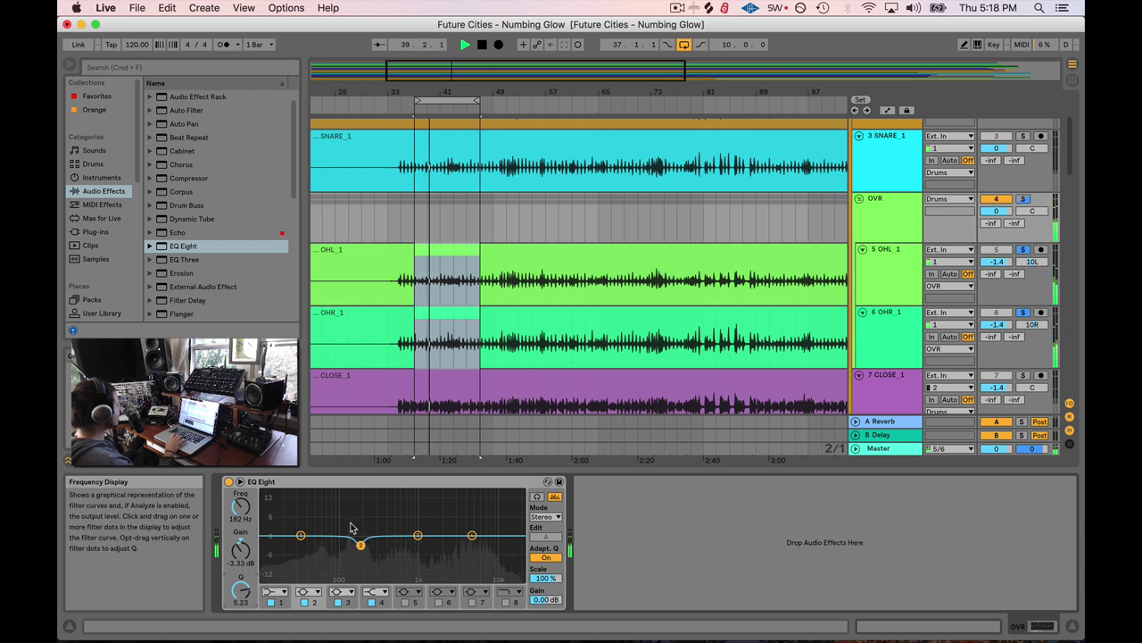
{"action": "left_click_drag", "start_coordinate": [359, 544], "coordinate": [359, 559]}
- Compare the looped overheads with the OVR group's EQ Eight bypassed and active
{"action": "left_click", "coordinate": [229, 482]}
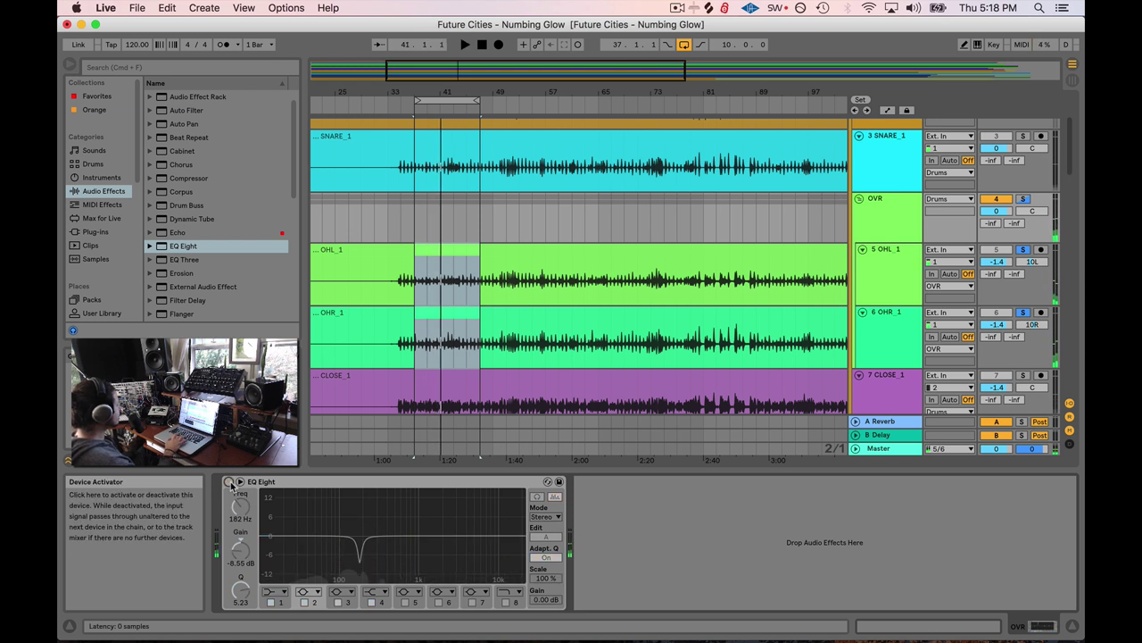
{"action": "key", "text": "space"}
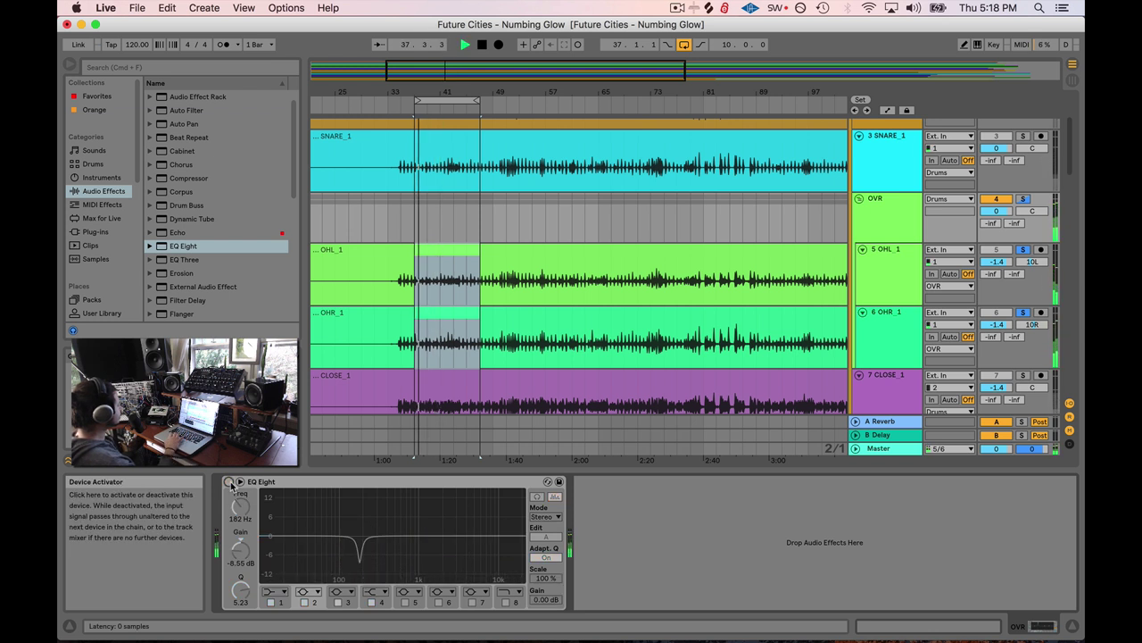
{"action": "left_click", "coordinate": [229, 482]}
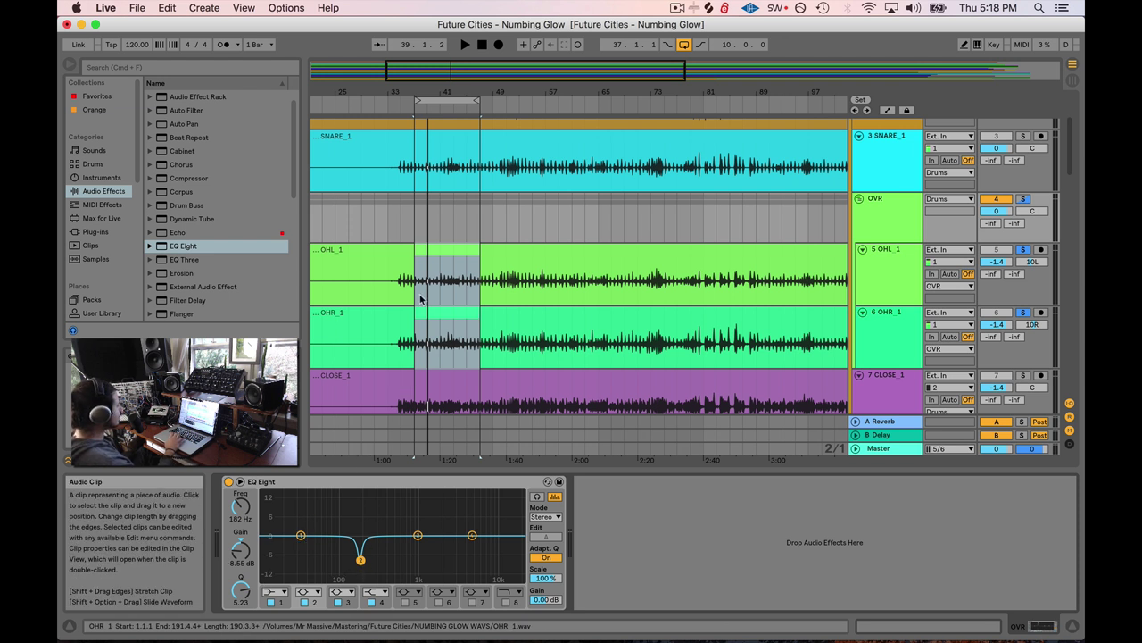
{"action": "key", "text": "space"}
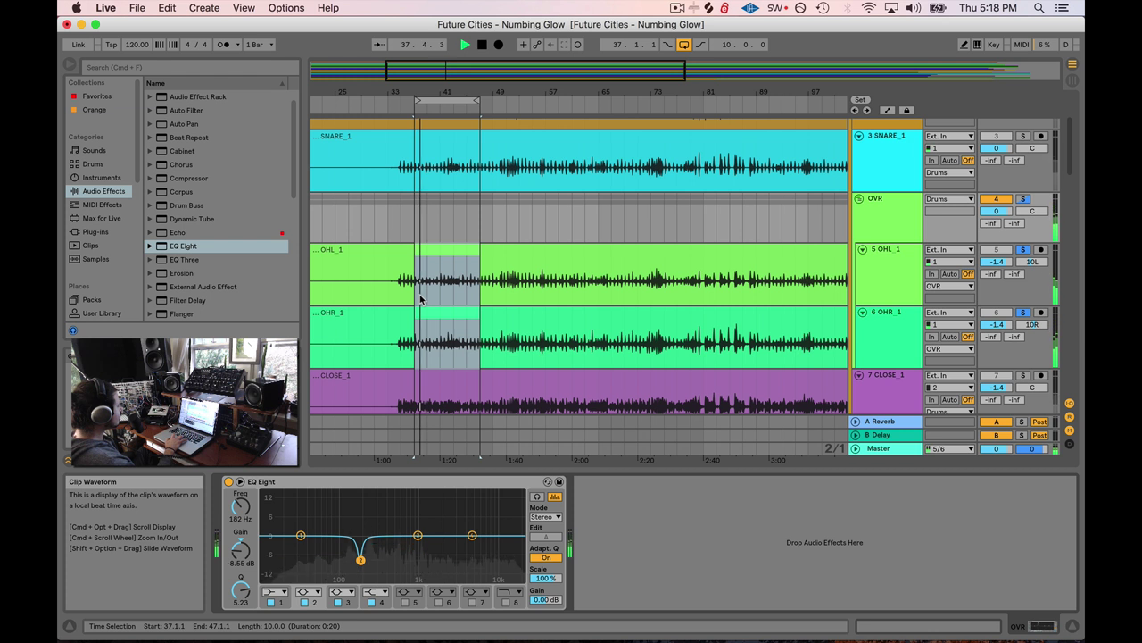
{"action": "key", "text": "space"}
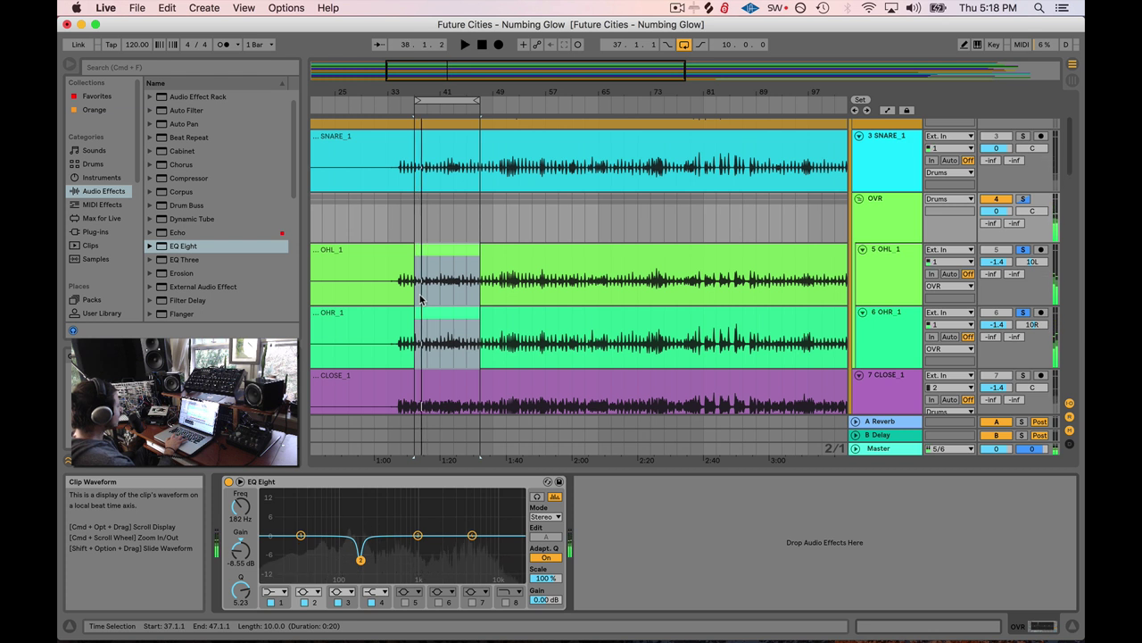
- Set EQ Eight band 1 on the OVR group to 156 Hz with -1.61 dB gain and audition the loop
{"action": "left_click", "coordinate": [301, 537]}
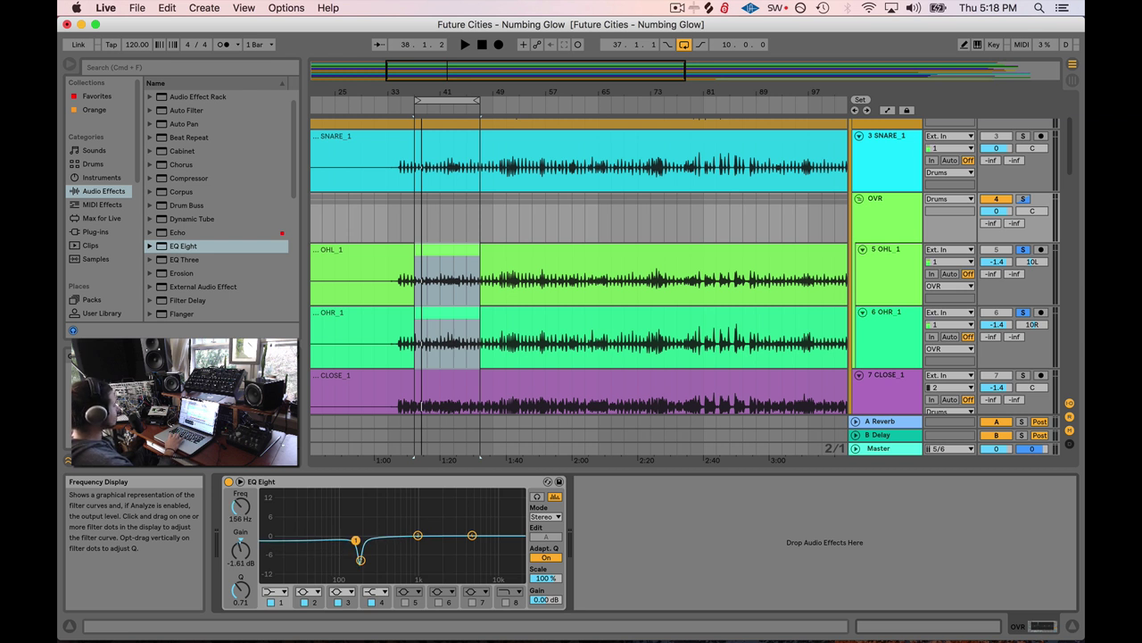
{"action": "key", "text": "space"}
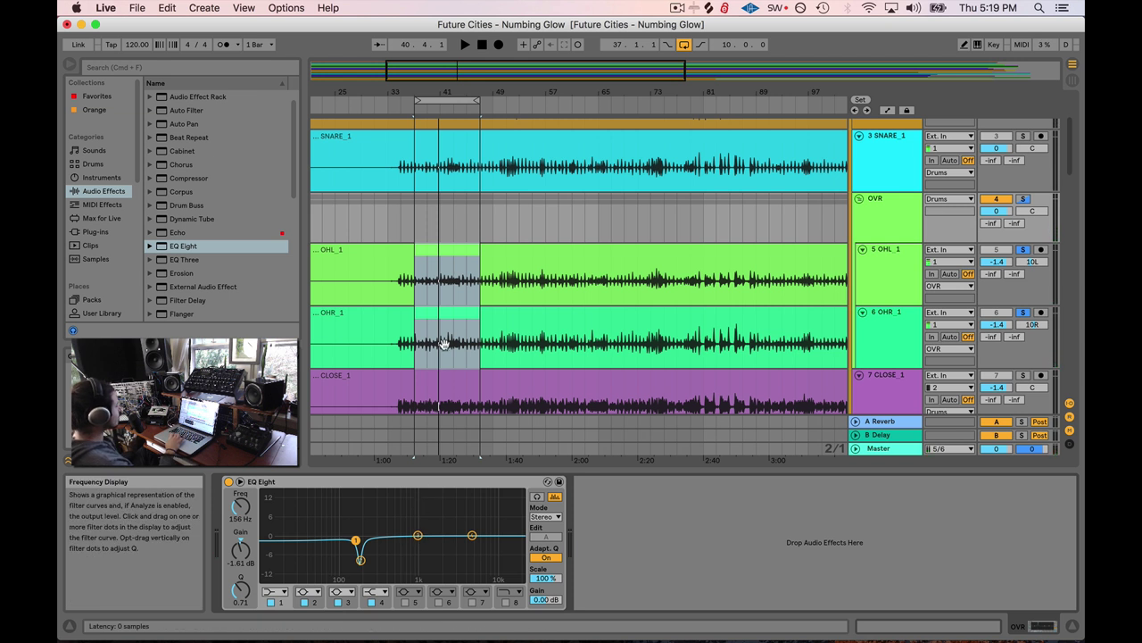
- Change EQ Eight band 4 to a bell at 4.64 kHz with 0.87 dB gain and Q 1.40, and play the loop
{"action": "left_click_drag", "start_coordinate": [416, 538], "coordinate": [469, 535]}
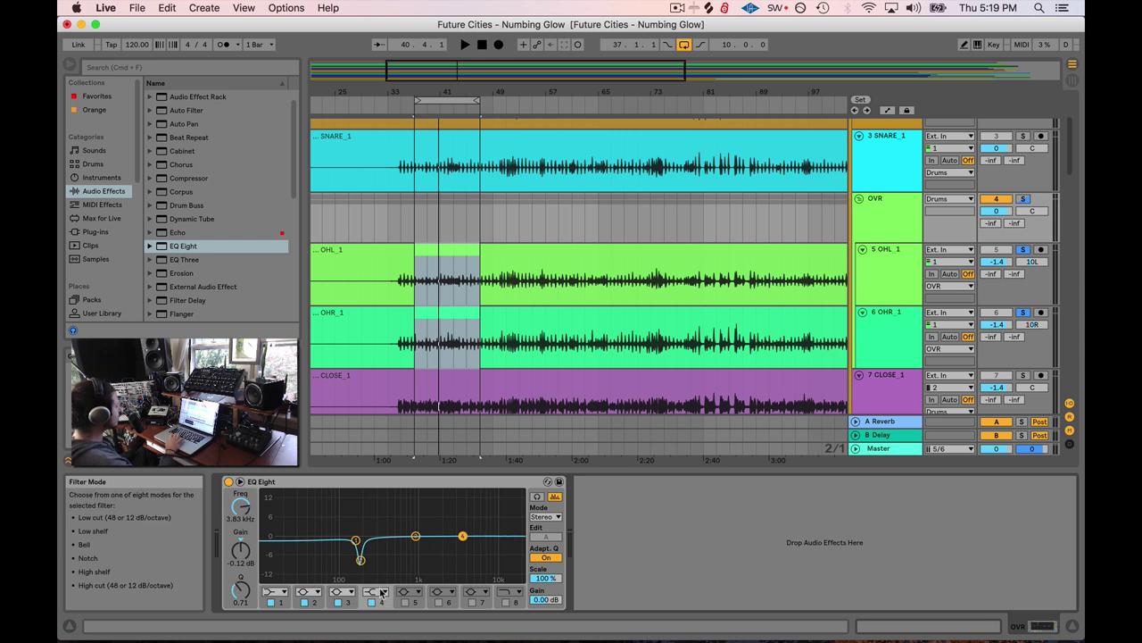
{"action": "left_click", "coordinate": [382, 593]}
{"action": "left_click", "coordinate": [382, 539]}
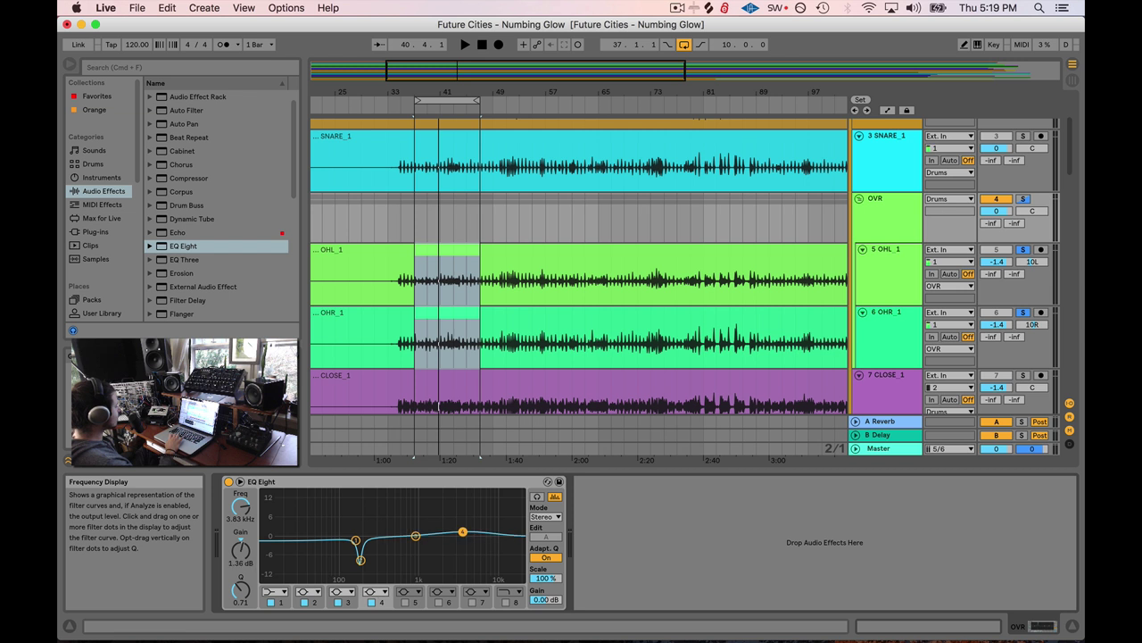
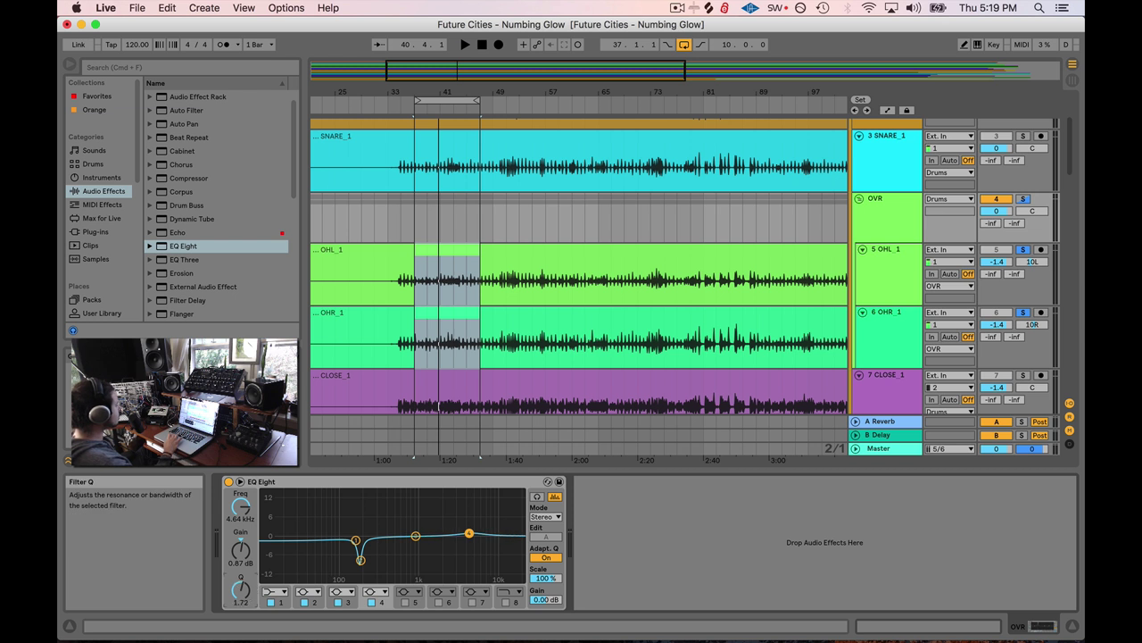
{"action": "key", "text": "space"}
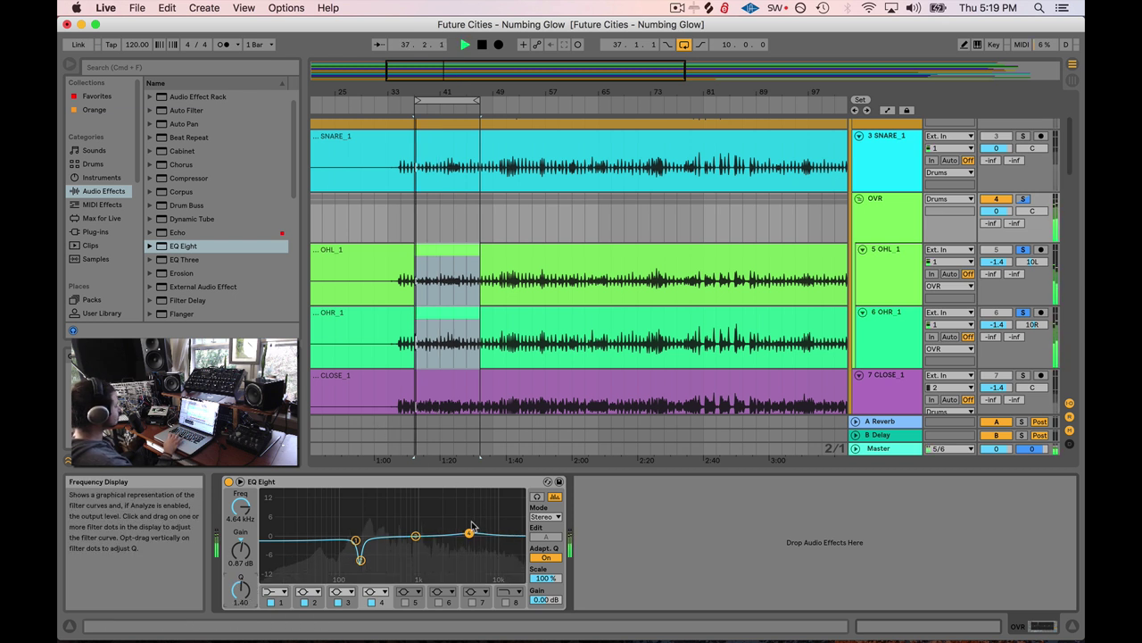
- Turn on EQ Eight's Audition mode, then set band 4 to 12.1 kHz at 3.84 dB and band 3 to 7.91 kHz at -2.85 dB
{"action": "left_click", "coordinate": [537, 496]}
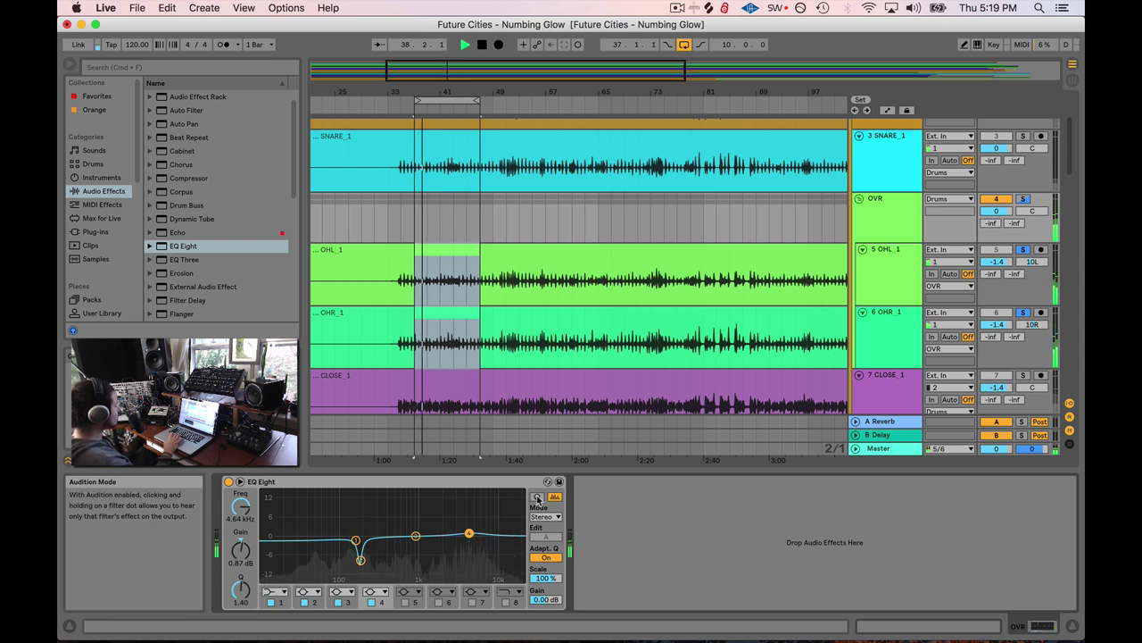
{"action": "left_click_drag", "start_coordinate": [479, 534], "coordinate": [502, 526]}
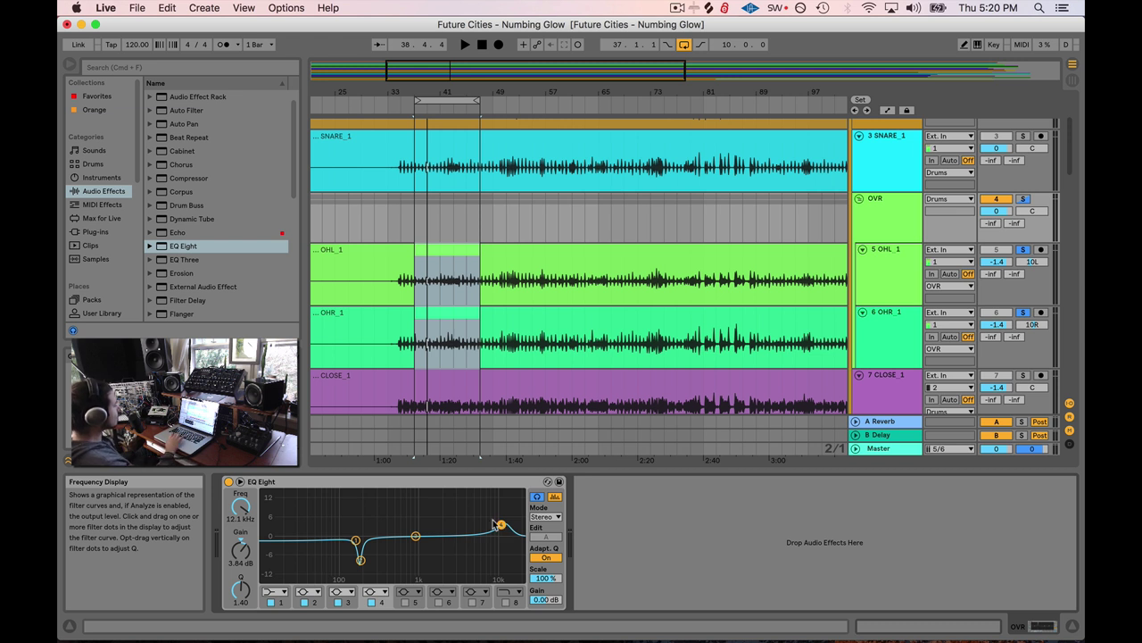
{"action": "left_click", "coordinate": [415, 537]}
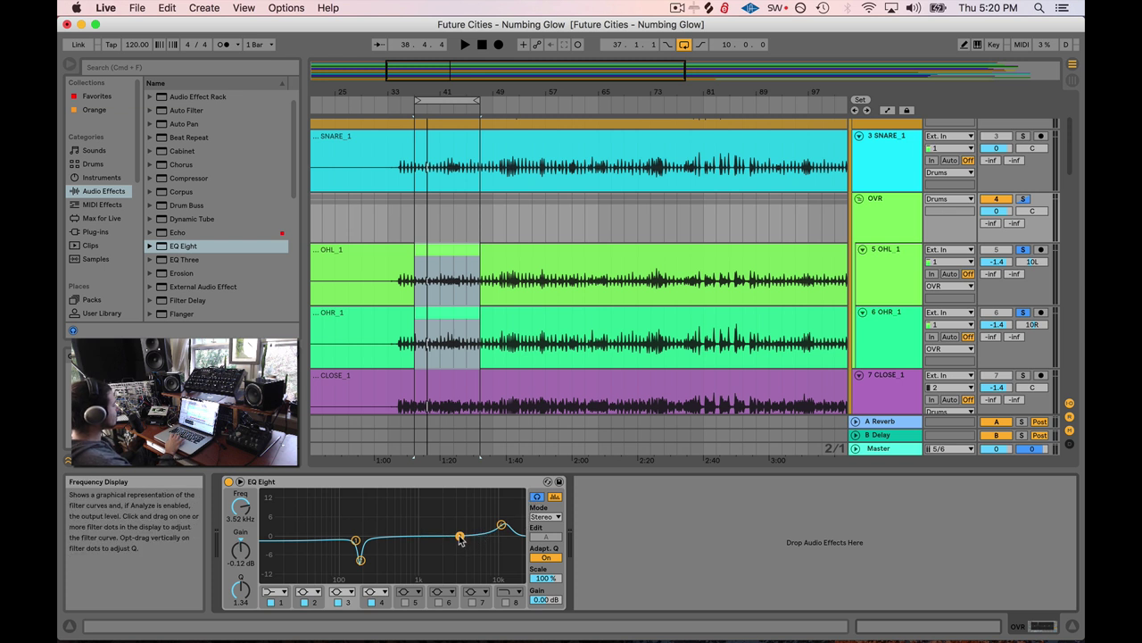
{"action": "key", "text": "space"}
{"action": "left_click_drag", "start_coordinate": [461, 541], "coordinate": [487, 543]}
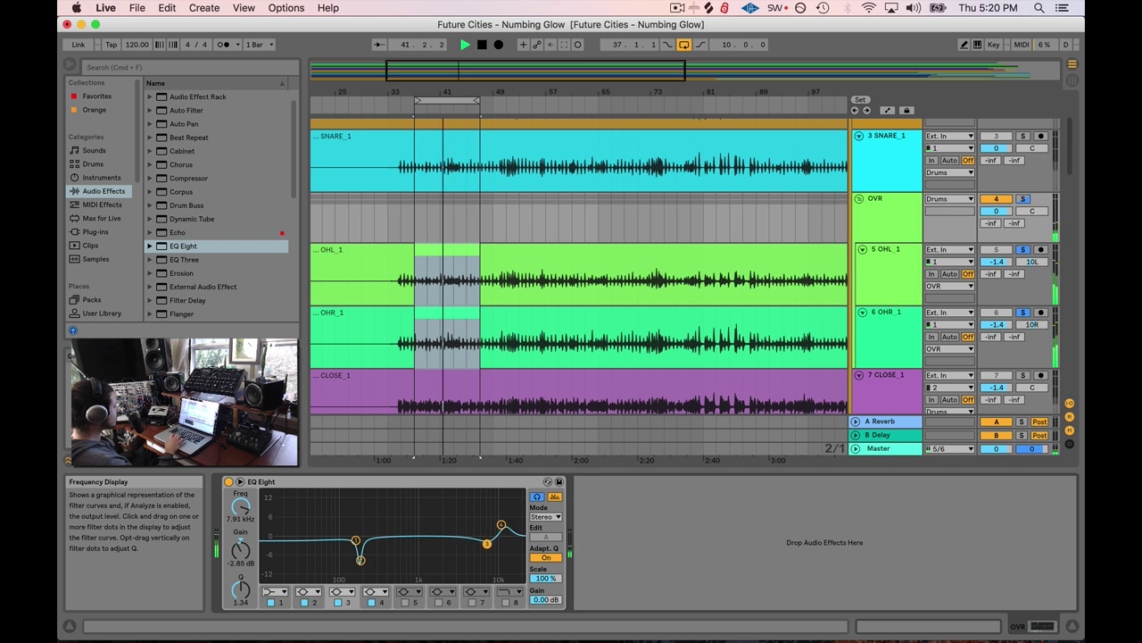
- Play the overhead loop and compare the OVR group's sound with EQ Eight bypassed and active
{"action": "key", "text": "space"}
{"action": "key", "text": "space"}
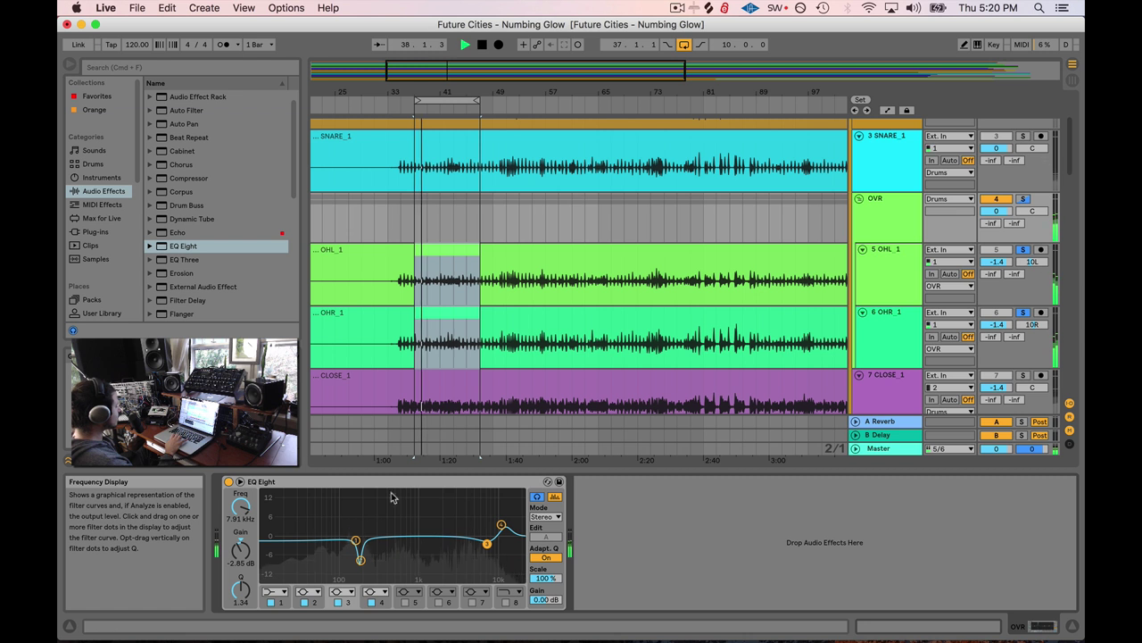
{"action": "left_click", "coordinate": [228, 482]}
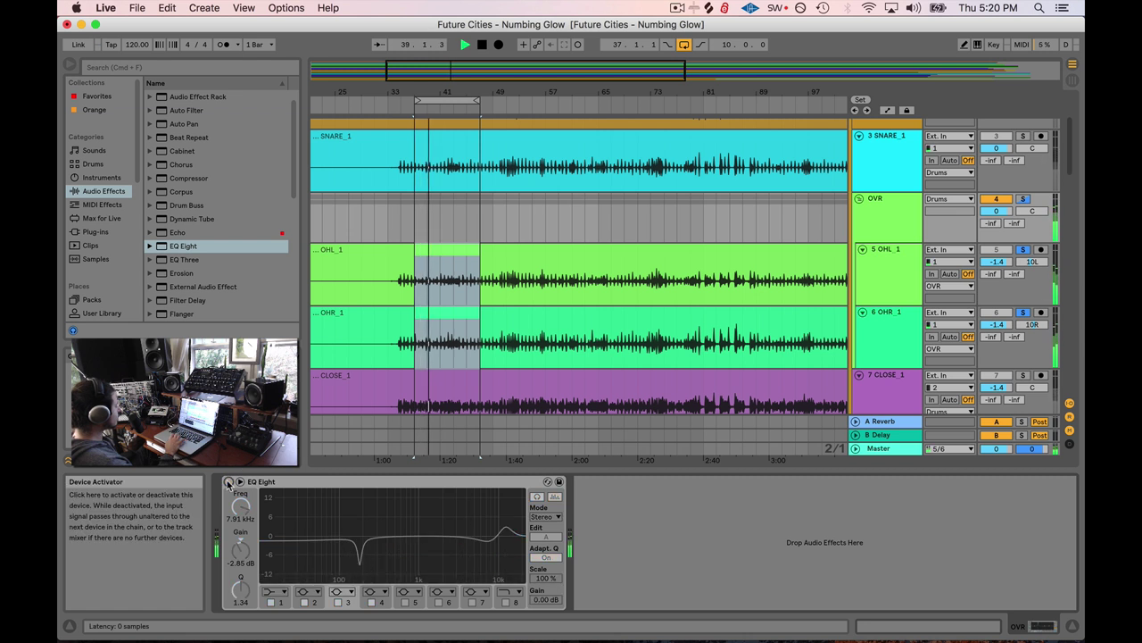
{"action": "left_click", "coordinate": [228, 482]}
{"action": "key", "text": "space"}
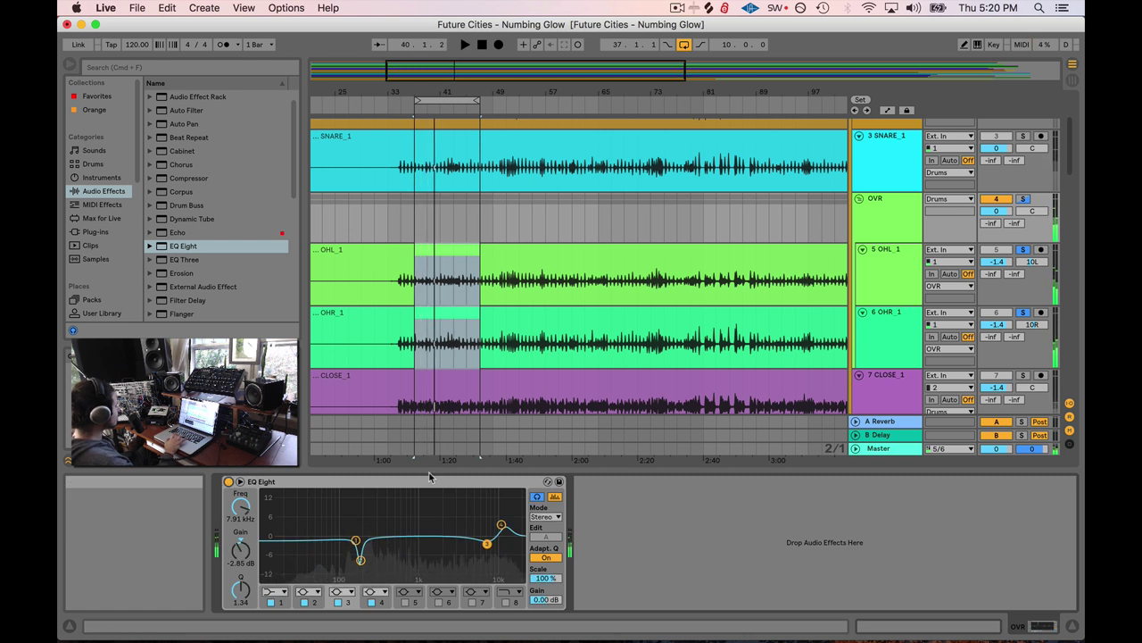
- Enable EQ Eight band 5, turn off Audition mode, and set the band to 3.03 kHz at -1.86 dB over the loop
{"action": "left_click", "coordinate": [404, 603]}
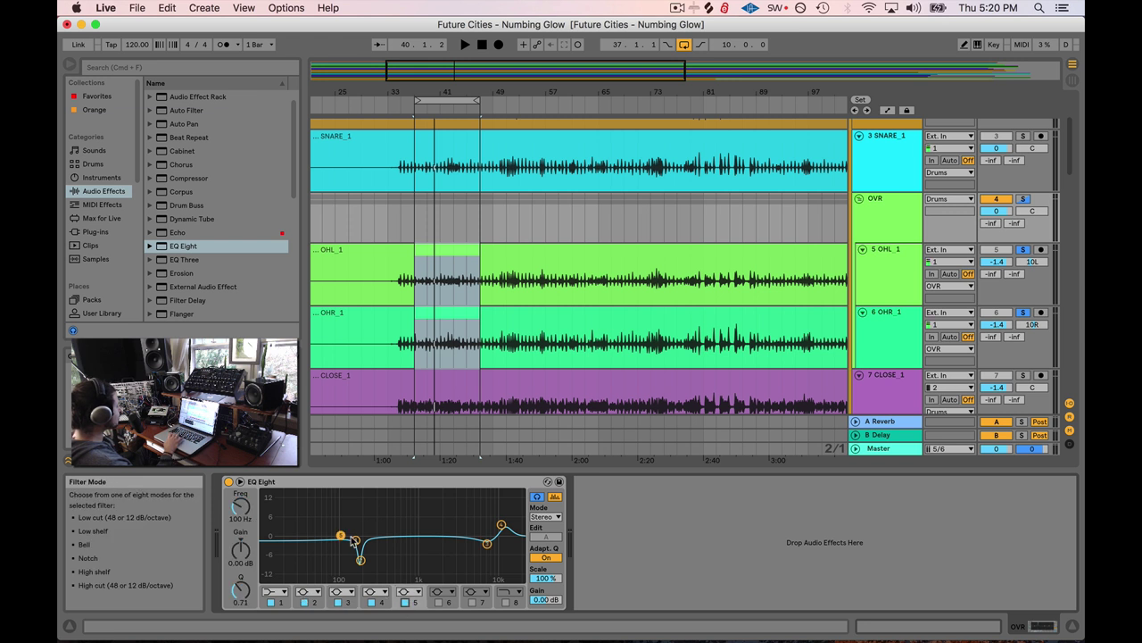
{"action": "left_click_drag", "start_coordinate": [415, 534], "coordinate": [417, 535]}
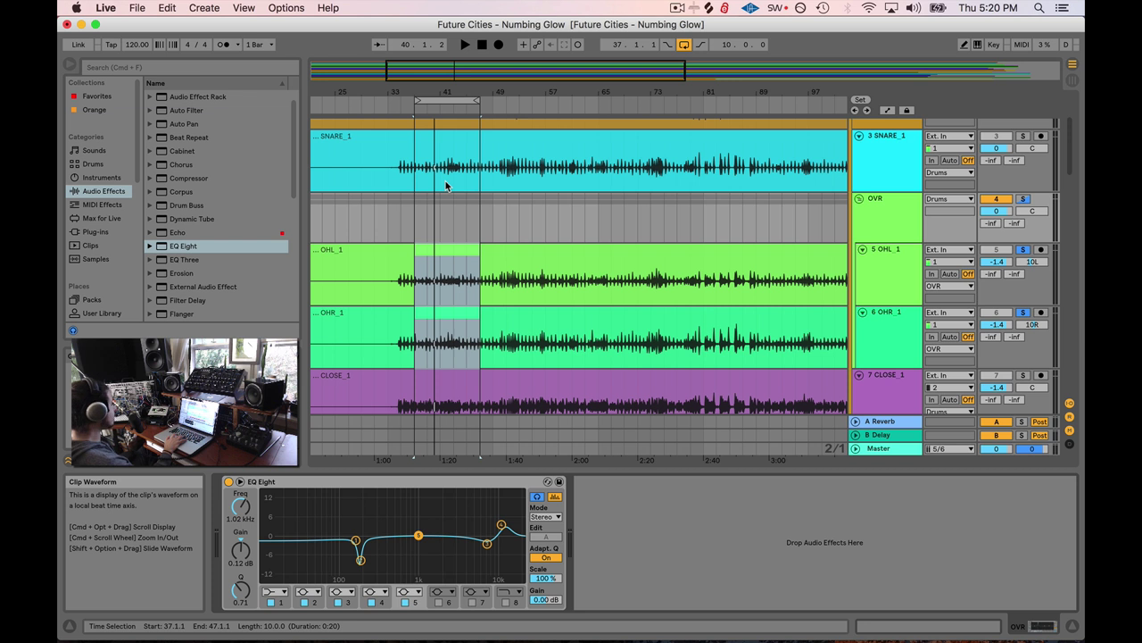
{"action": "key", "text": "space"}
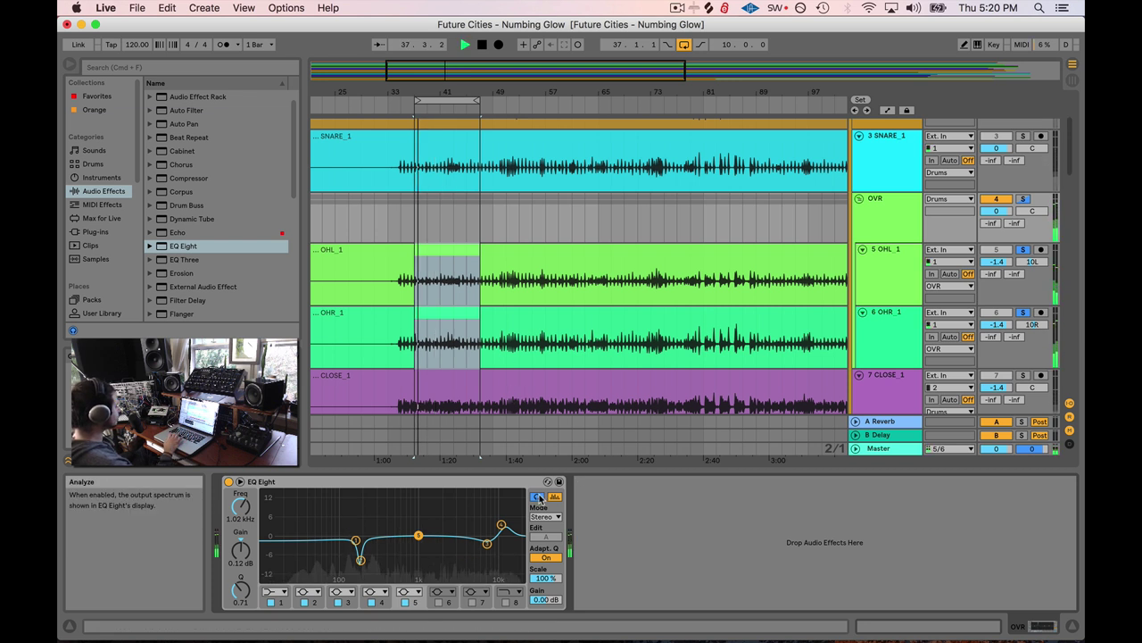
{"action": "left_click_drag", "start_coordinate": [418, 534], "coordinate": [460, 538]}
{"action": "key", "text": "space"}
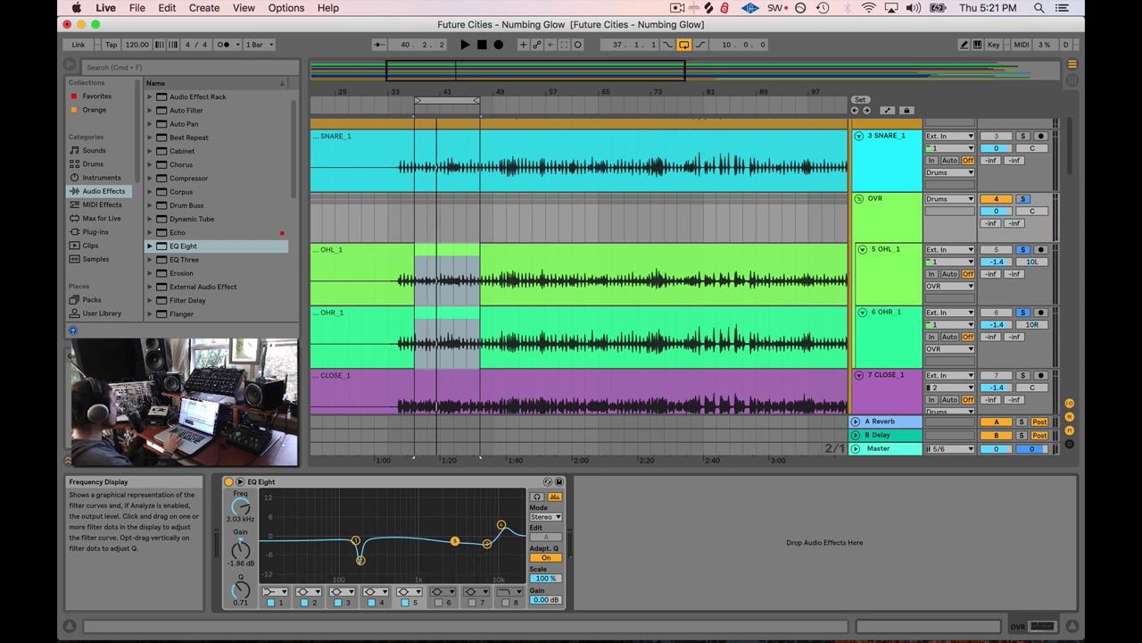
- Set EQ Eight band 3's gain to -2.60 dB and band 5 to 2.78 kHz with Q 1.14, and play the loop
{"action": "left_click", "coordinate": [486, 544]}
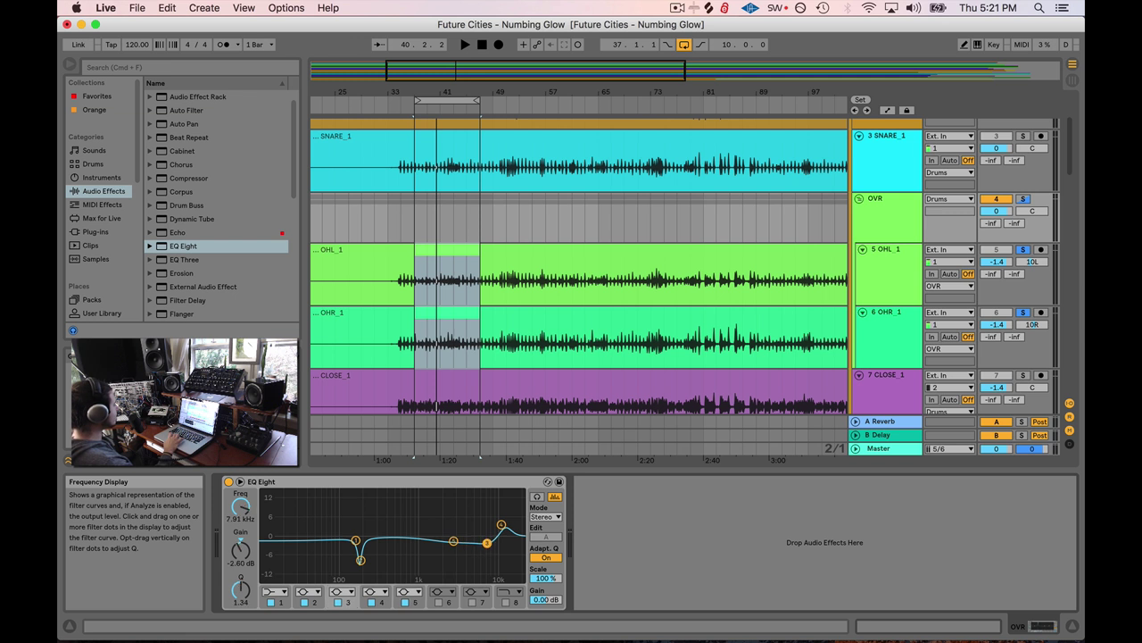
{"action": "left_click_drag", "start_coordinate": [458, 543], "coordinate": [450, 541]}
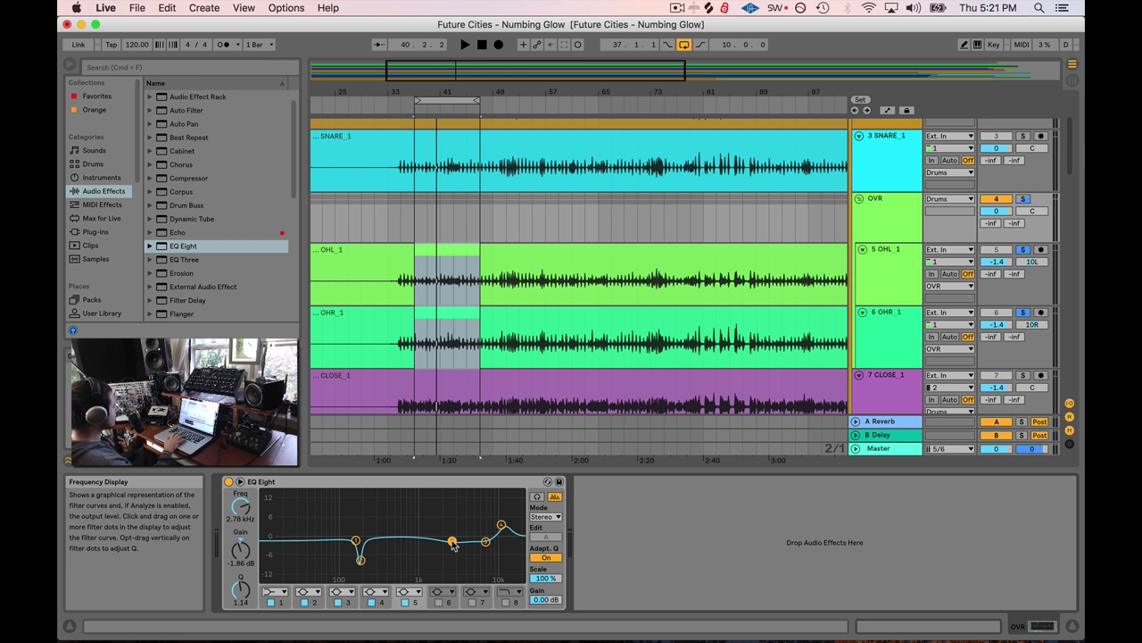
{"action": "key", "text": "space"}
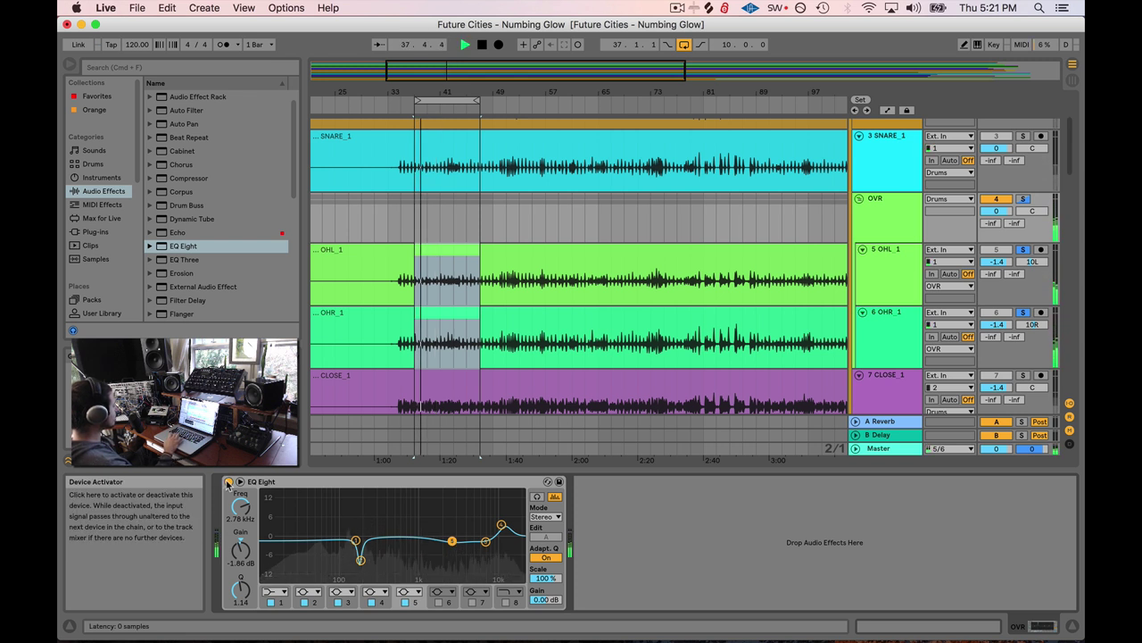
{"action": "key", "text": "space"}
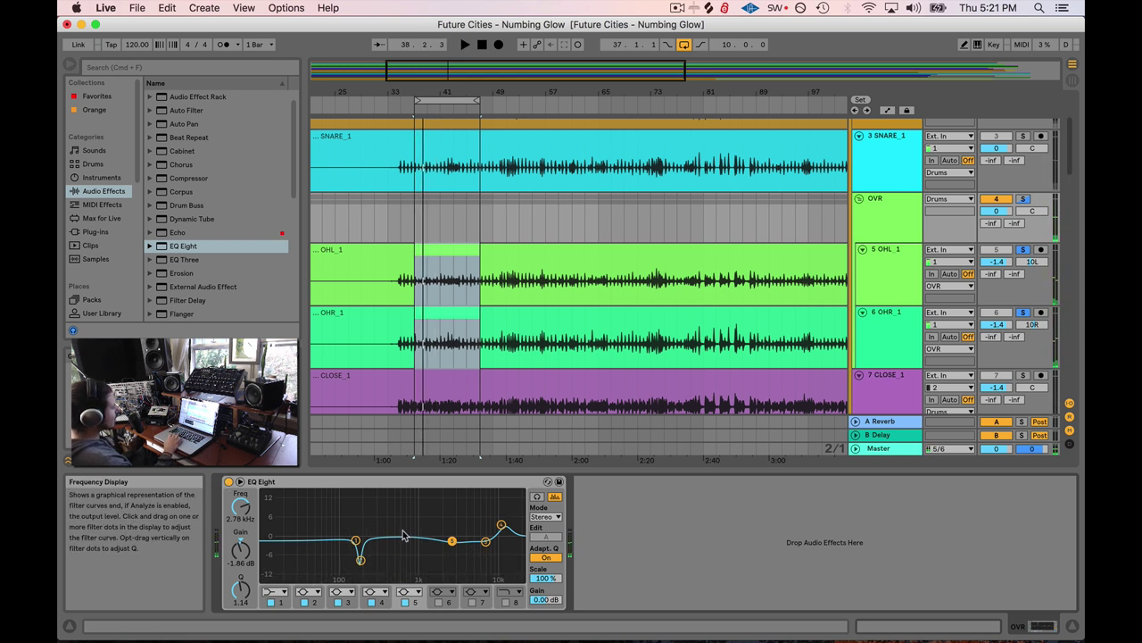
- Set the global output gain of the OVR group's EQ Eight to 1.00 dB
{"action": "left_click", "coordinate": [545, 599]}
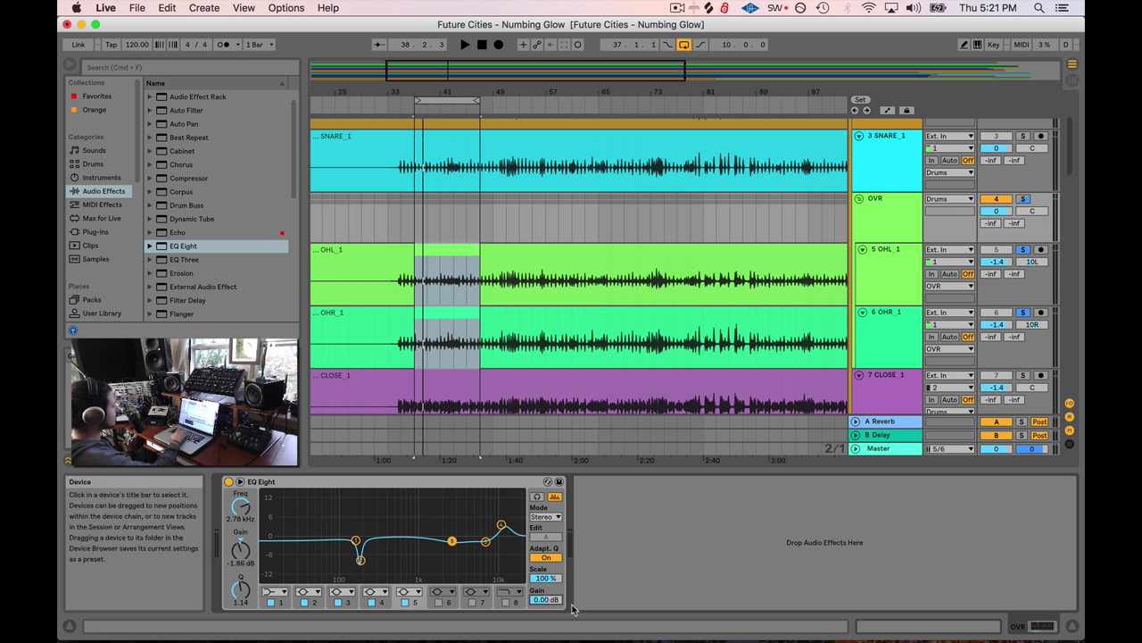
{"action": "type", "text": "1"}
{"action": "key", "text": "Return"}
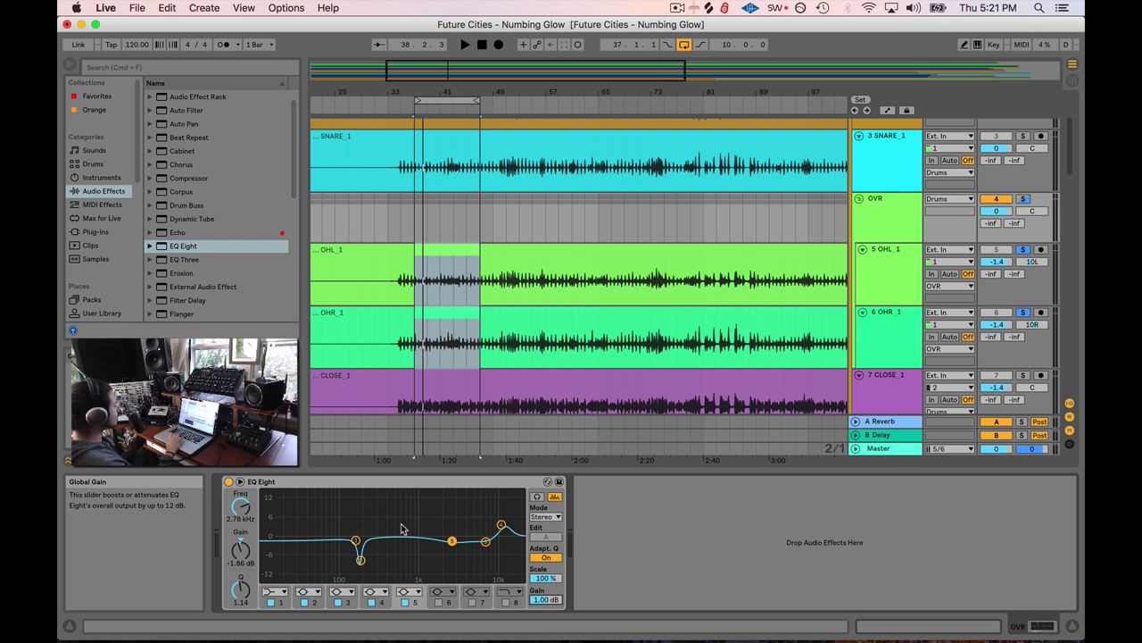
- Compare the level-compensated EQ Eight bypassed and active on the looped overheads, and audition them together with the soloed SNARE_1 track
{"action": "left_click", "coordinate": [229, 481]}
{"action": "left_click", "coordinate": [229, 482]}
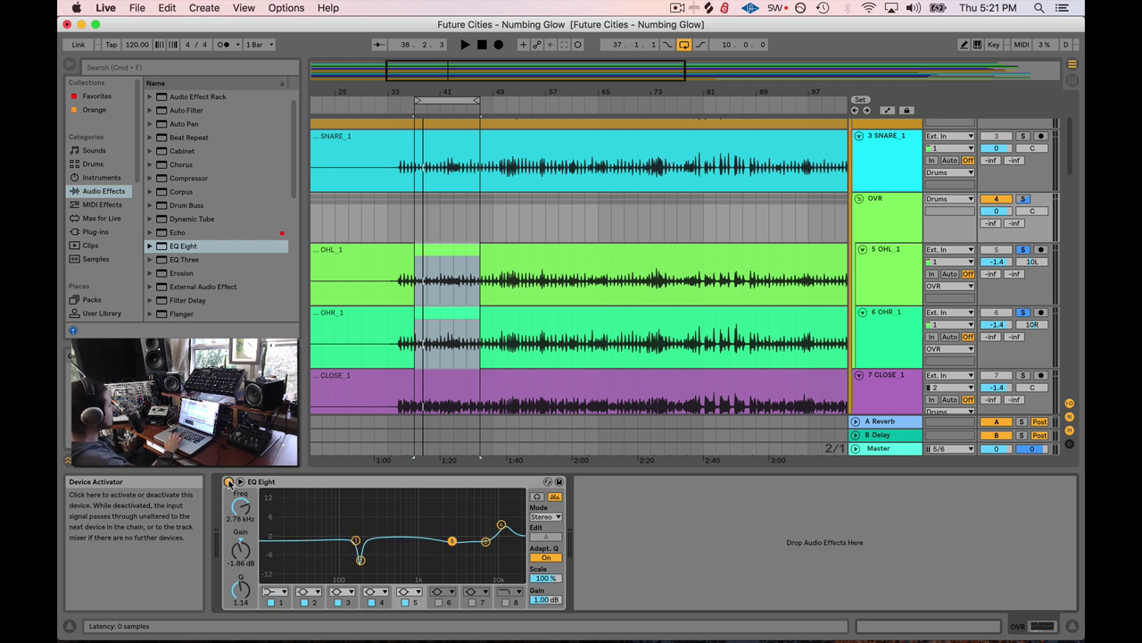
{"action": "left_click", "coordinate": [228, 482]}
{"action": "left_click", "coordinate": [229, 482]}
{"action": "left_click", "coordinate": [228, 482]}
{"action": "left_click", "coordinate": [228, 482]}
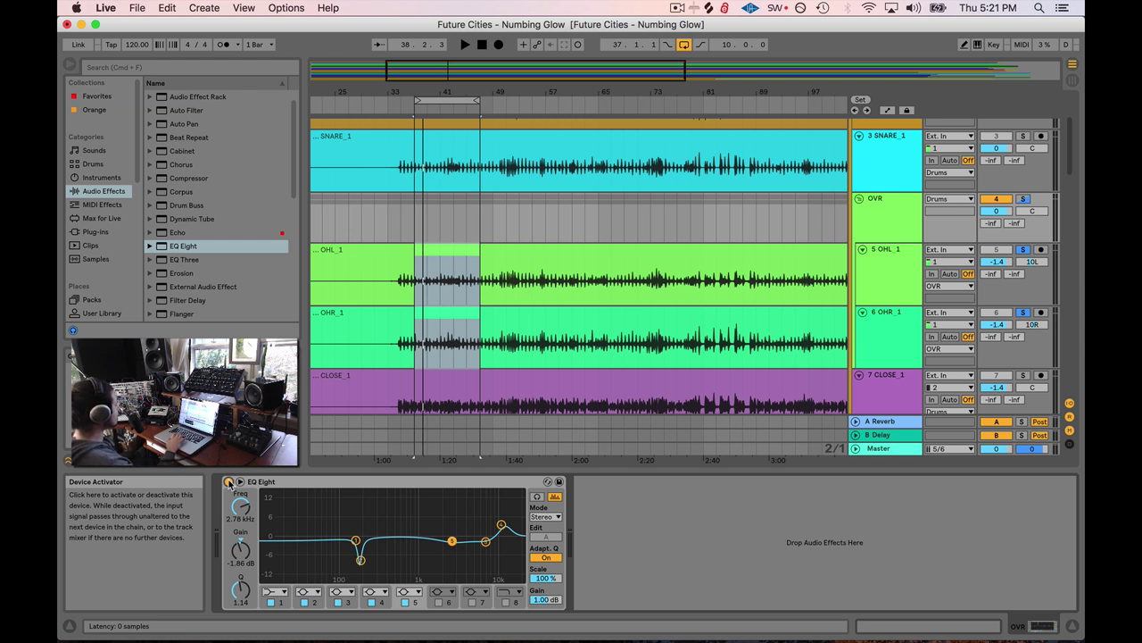
{"action": "key", "text": "space"}
{"action": "left_click", "coordinate": [229, 482]}
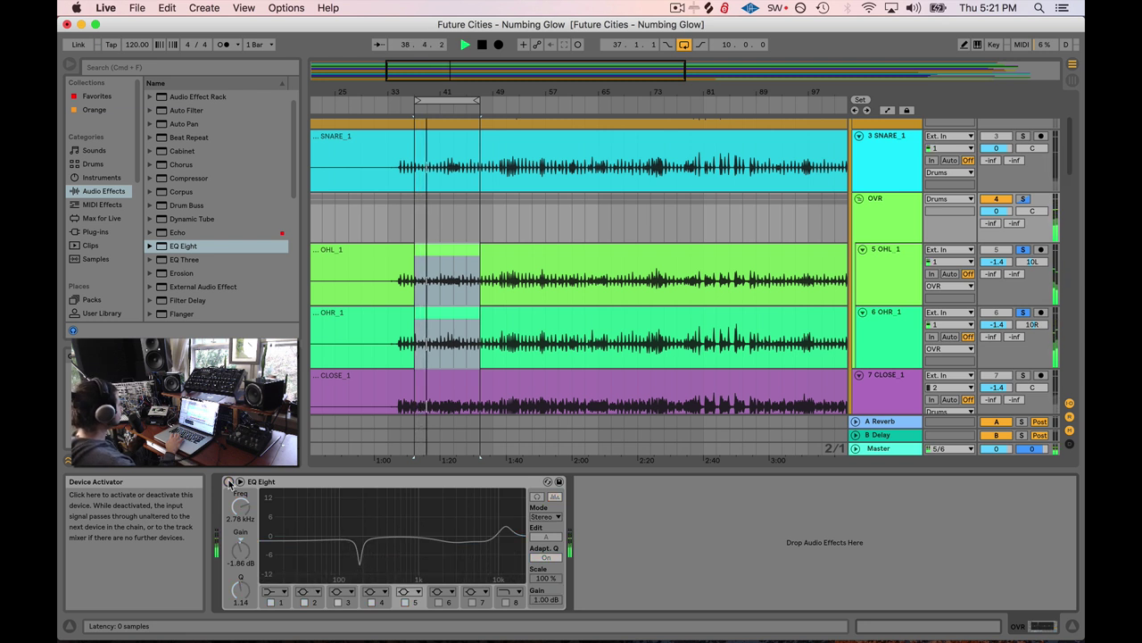
{"action": "left_click", "coordinate": [228, 482]}
{"action": "key", "text": "space"}
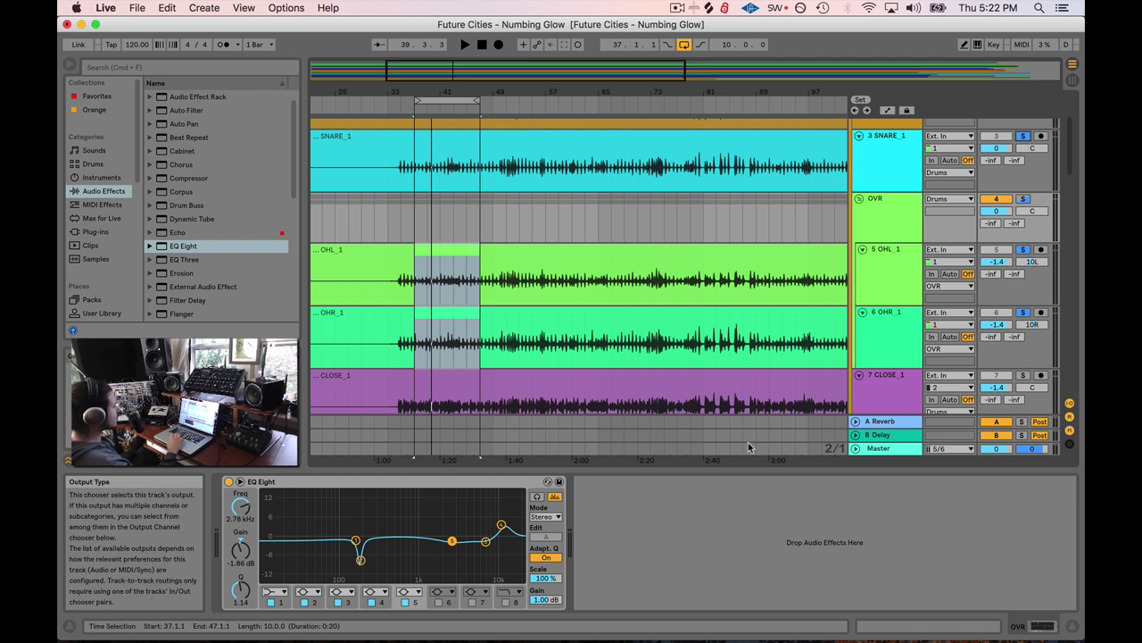
{"action": "key", "text": "space"}
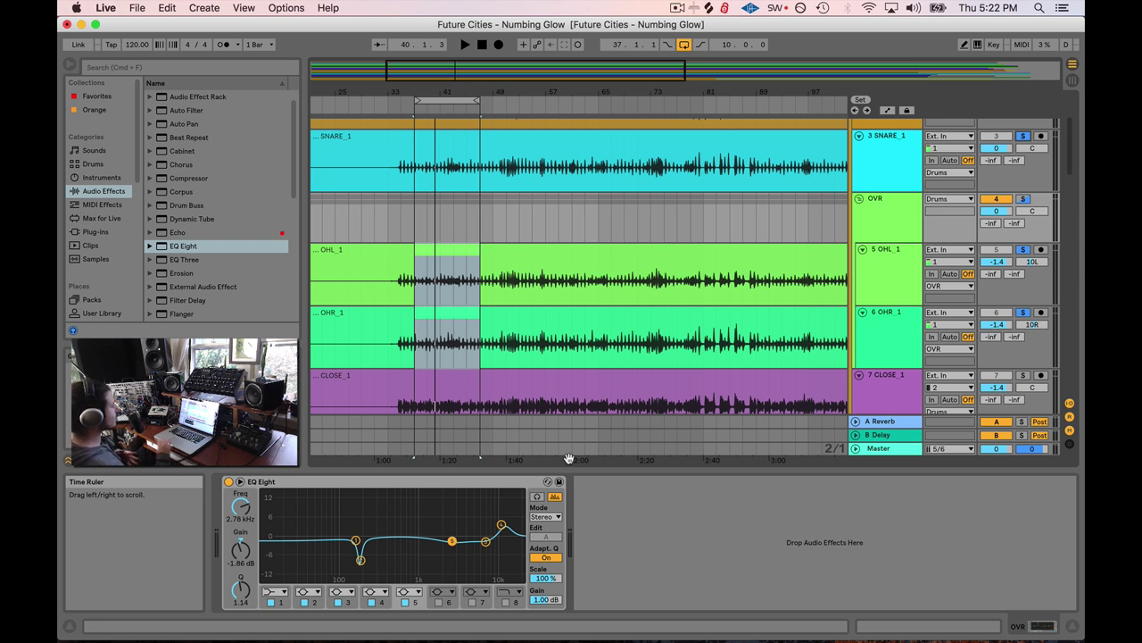
- Add a Compressor after EQ Eight on the OVR group with a 2.00:1 ratio, -18.7 dB threshold and 1.16 ms attack
{"action": "left_click_drag", "start_coordinate": [168, 180], "coordinate": [639, 557]}
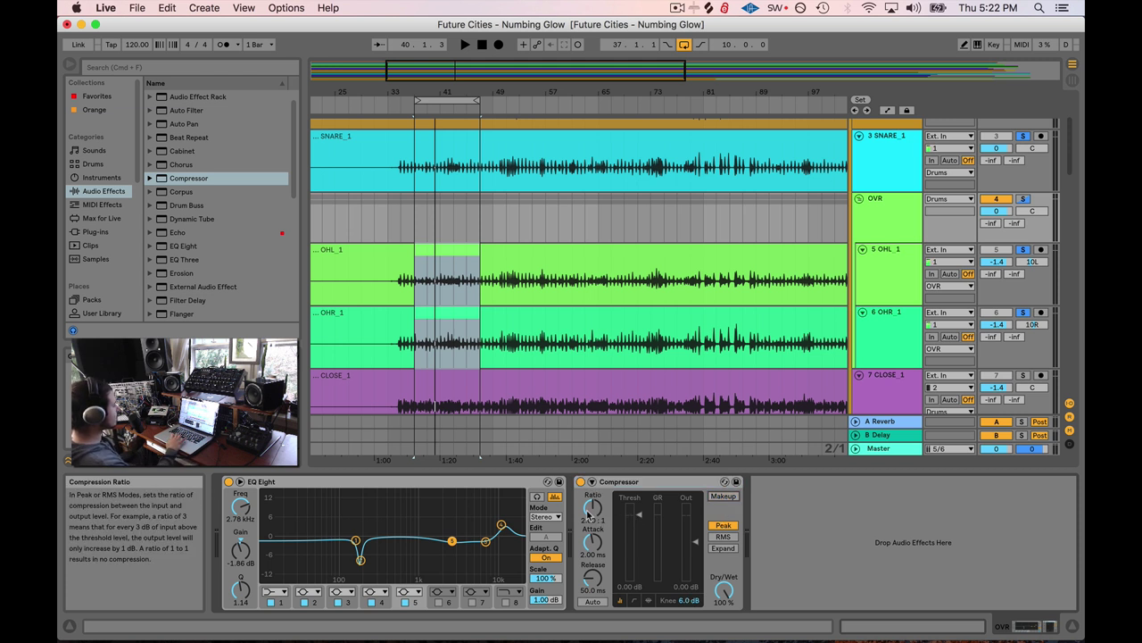
{"action": "key", "text": "space"}
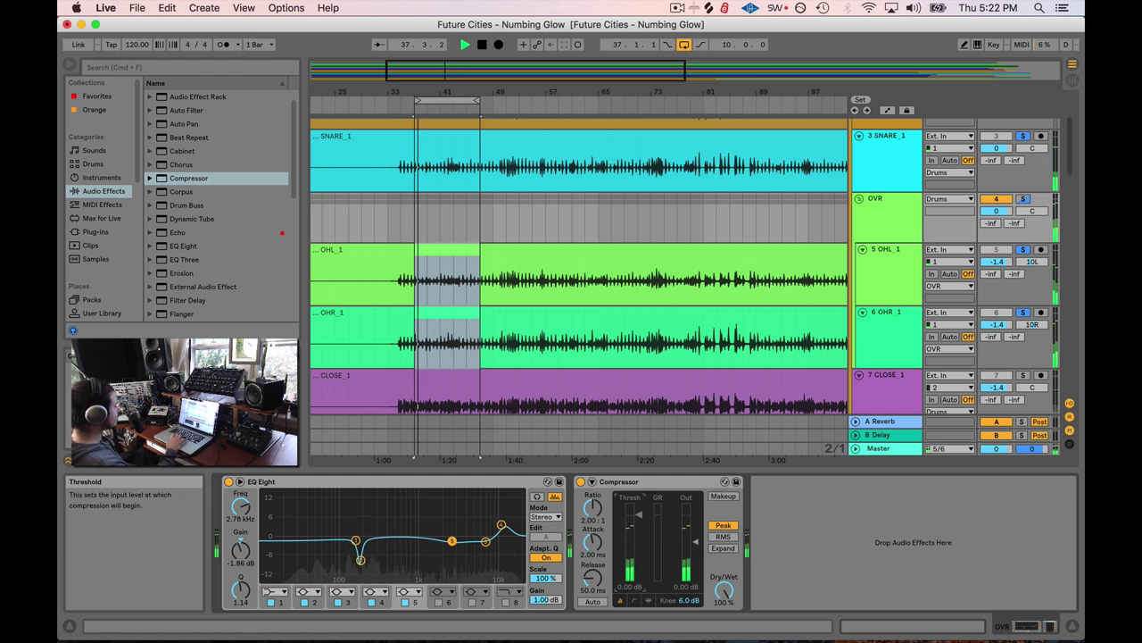
{"action": "left_click_drag", "start_coordinate": [638, 515], "coordinate": [638, 550]}
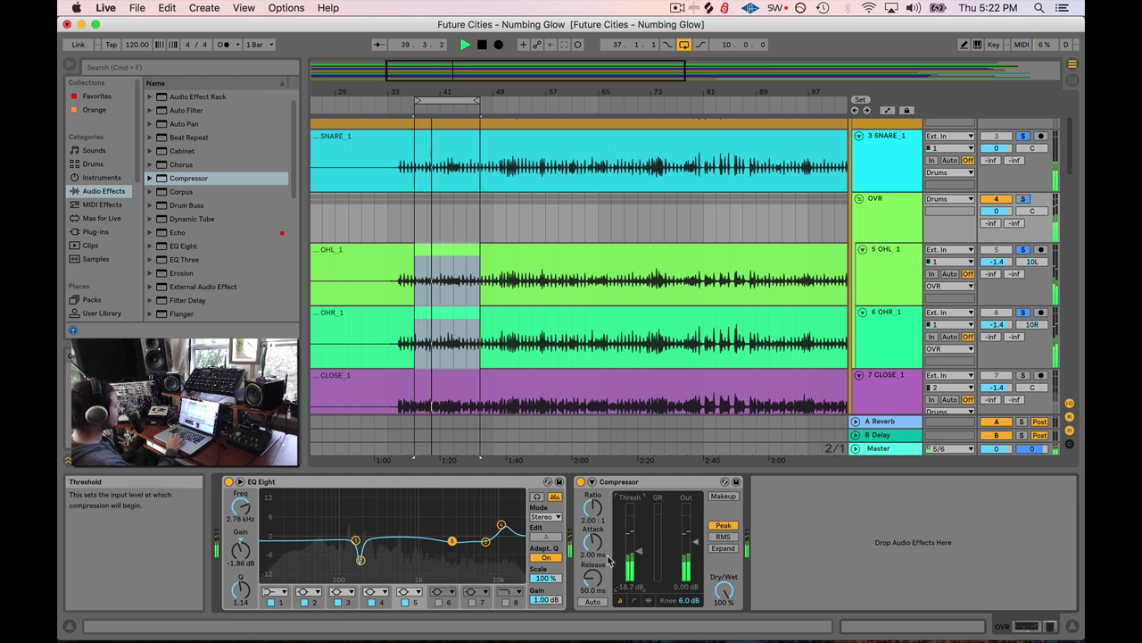
{"action": "key", "text": "space"}
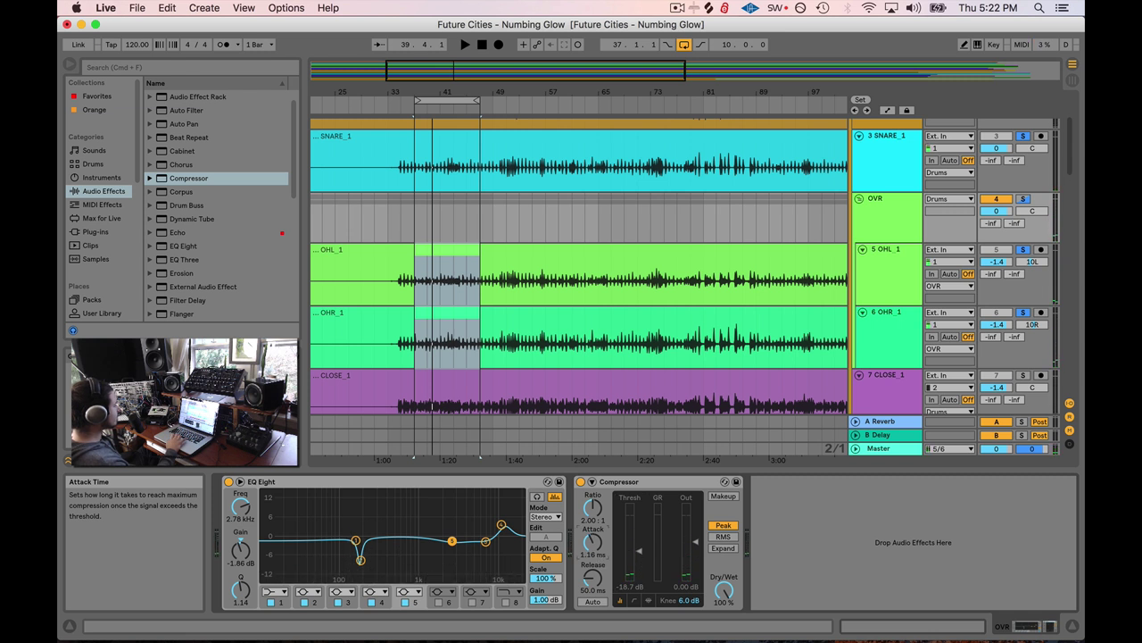
- Adjust the Compressor over the loop to 1.52 ms attack, -21.9 dB threshold and 73.9 ms release
{"action": "key", "text": "space"}
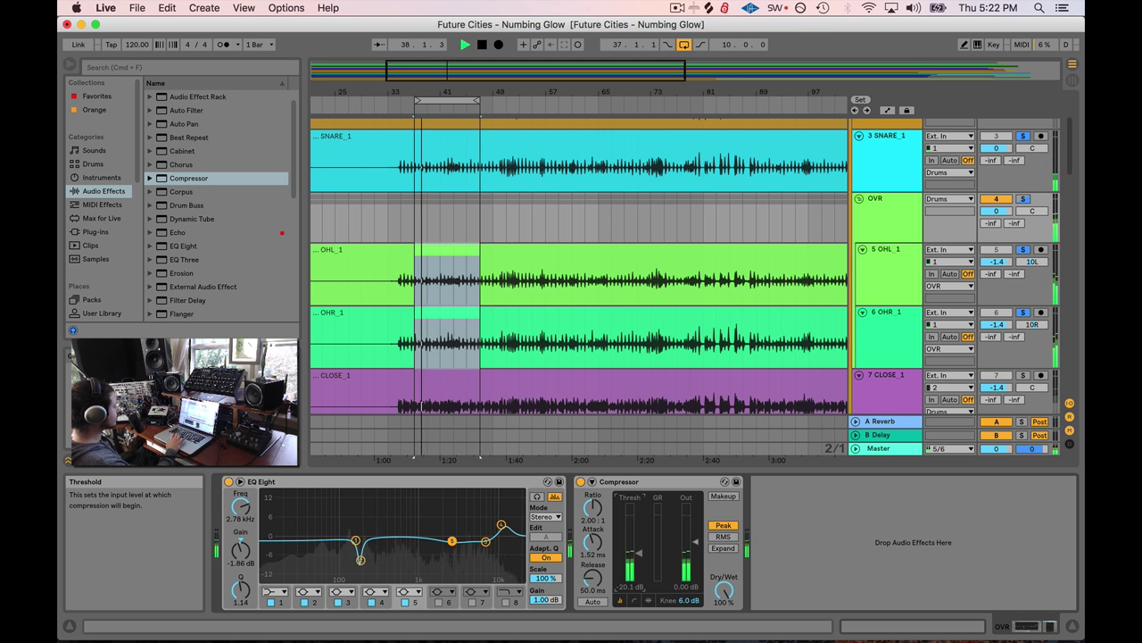
{"action": "left_click_drag", "start_coordinate": [609, 591], "coordinate": [608, 581]}
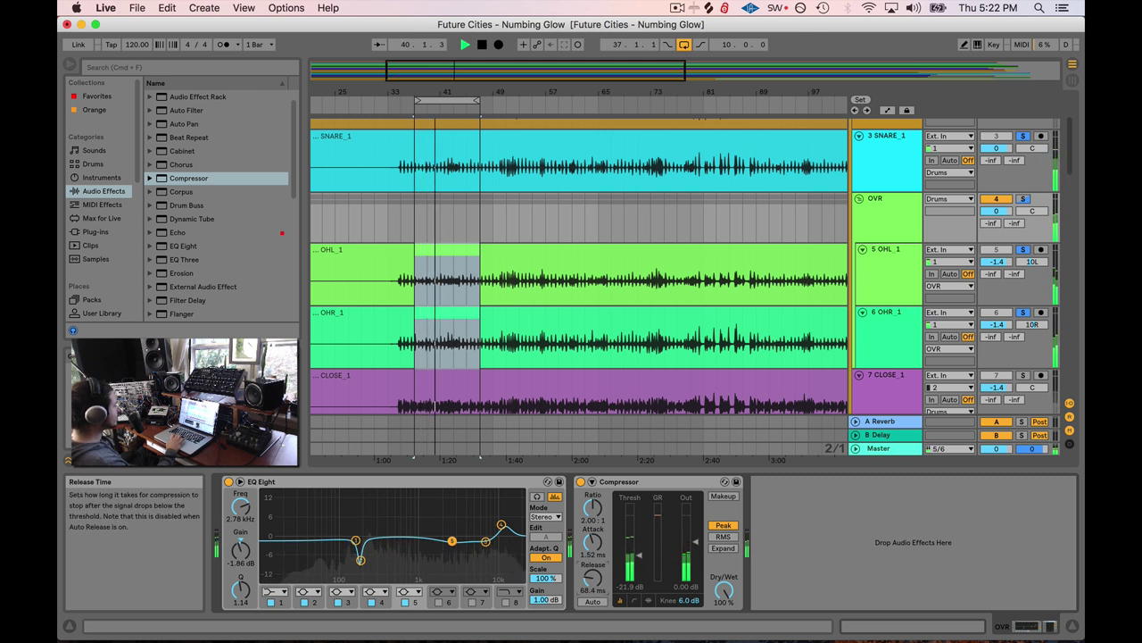
{"action": "left_click_drag", "start_coordinate": [595, 587], "coordinate": [595, 581]}
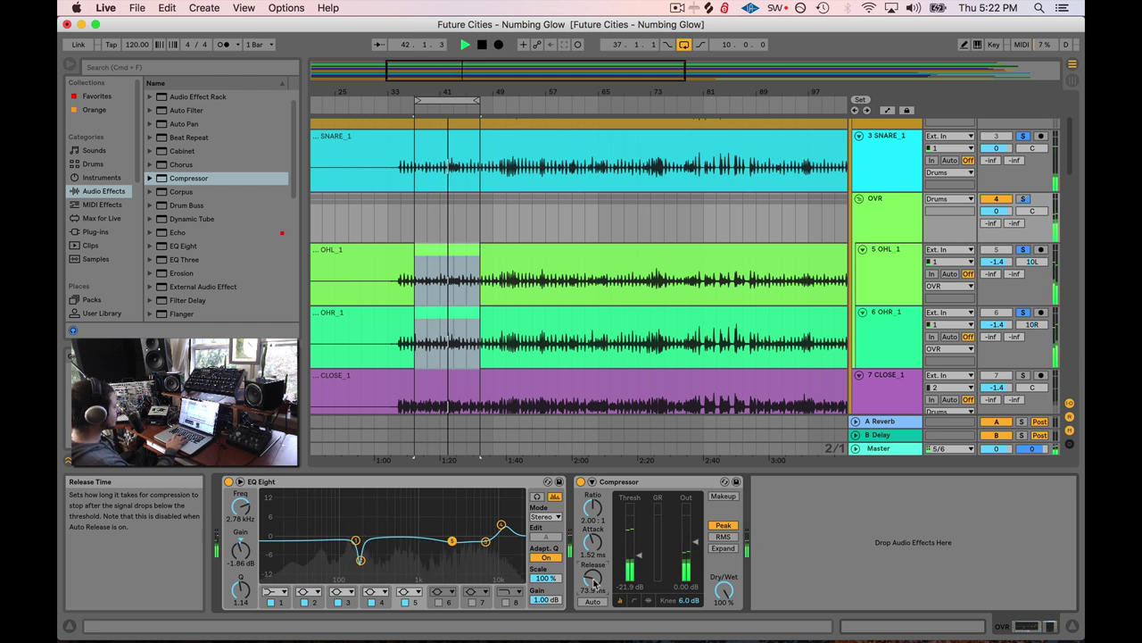
{"action": "key", "text": "space"}
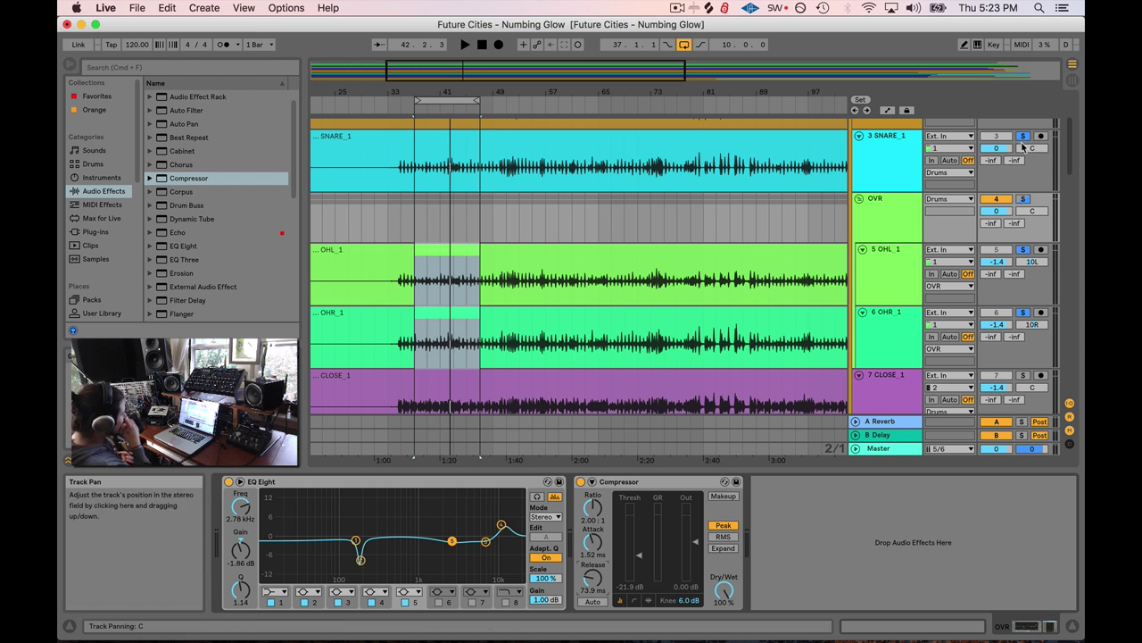
- Solo only the OVR group and compare its loop with the Compressor bypassed and active
{"action": "key", "text": "space"}
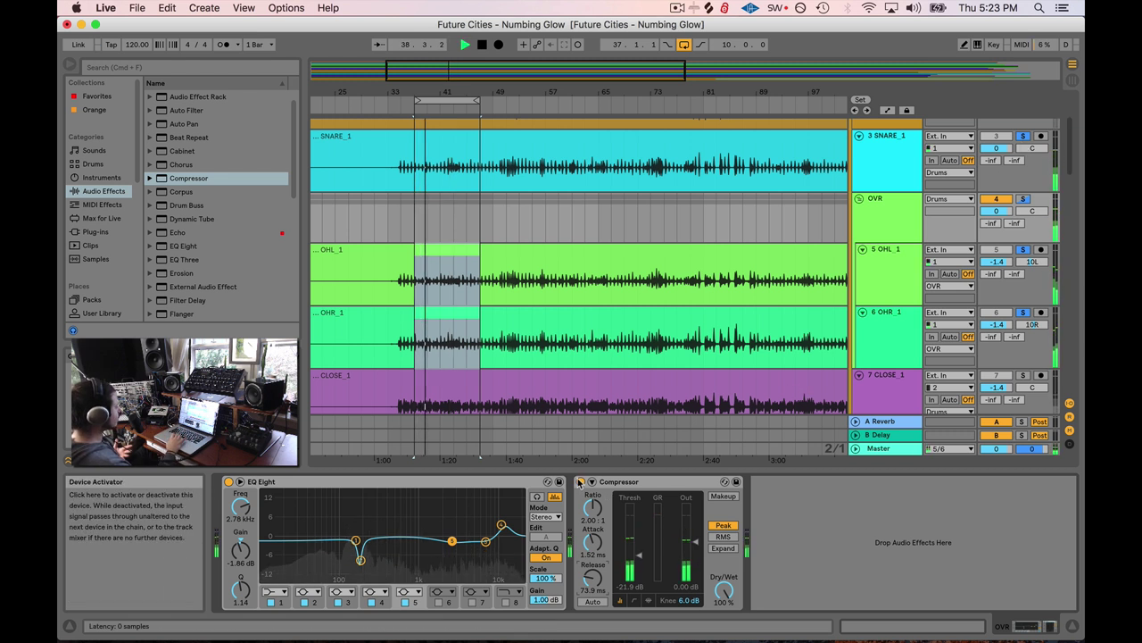
{"action": "key", "text": "space"}
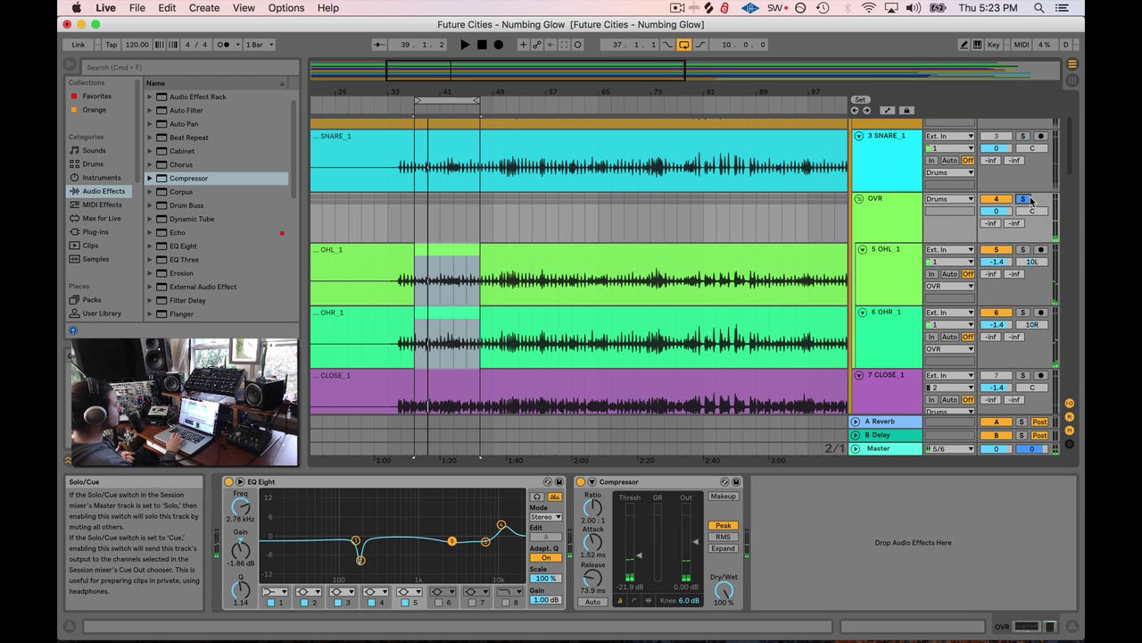
{"action": "key", "text": "space"}
{"action": "left_click", "coordinate": [581, 483]}
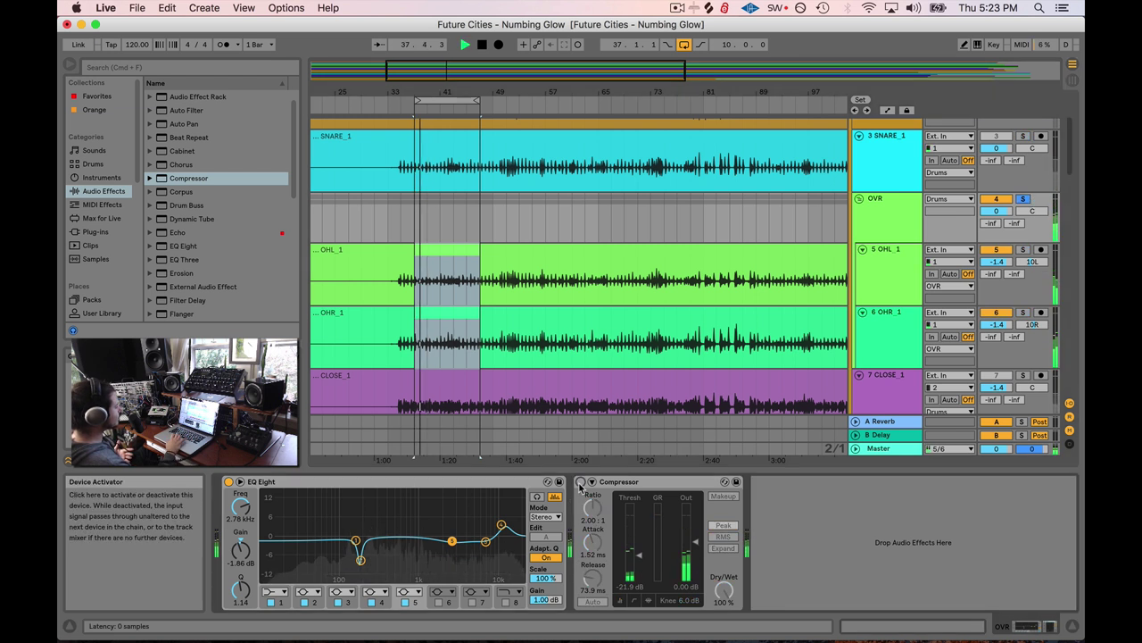
{"action": "left_click", "coordinate": [580, 483]}
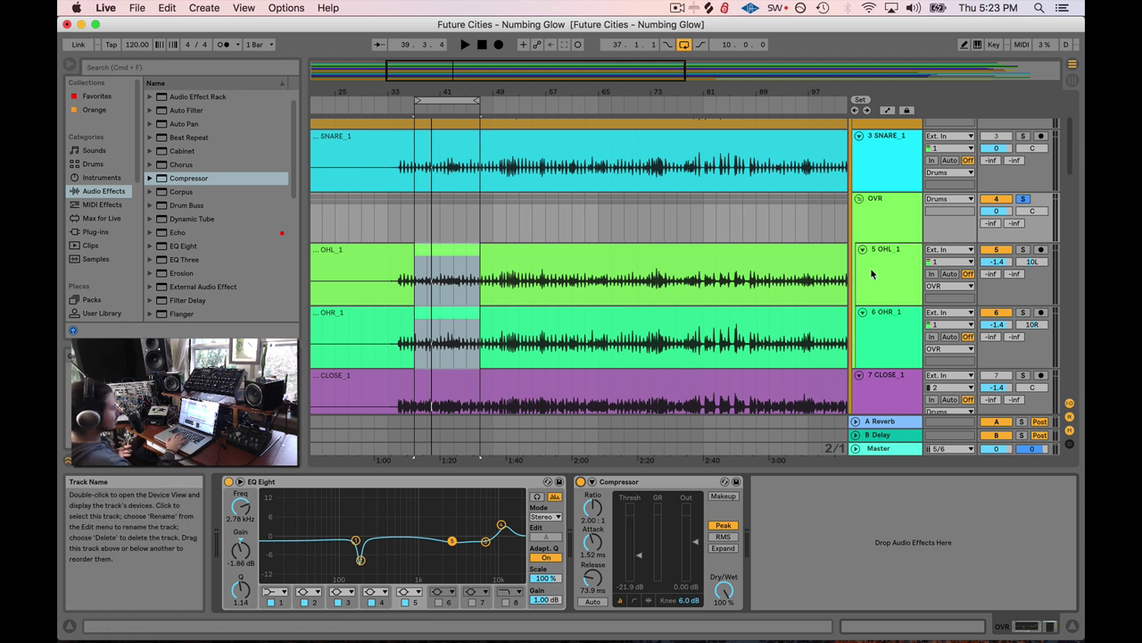
- Audition the loop with the OVR group soloed alone and together with the KICK_1 track
{"action": "scroll", "coordinate": [871, 274], "scroll_direction": "up", "scroll_amount": 5}
{"action": "scroll", "coordinate": [1009, 193], "scroll_direction": "down", "scroll_amount": 2}
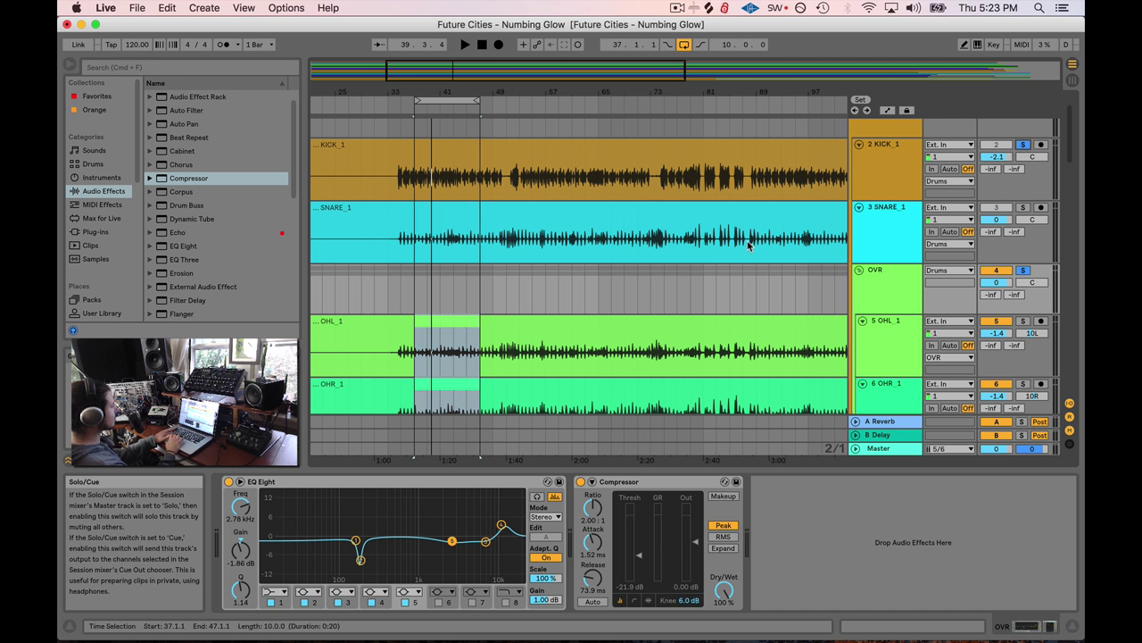
{"action": "scroll", "coordinate": [747, 245], "scroll_direction": "down", "scroll_amount": 2}
{"action": "scroll", "coordinate": [746, 246], "scroll_direction": "up", "scroll_amount": 1}
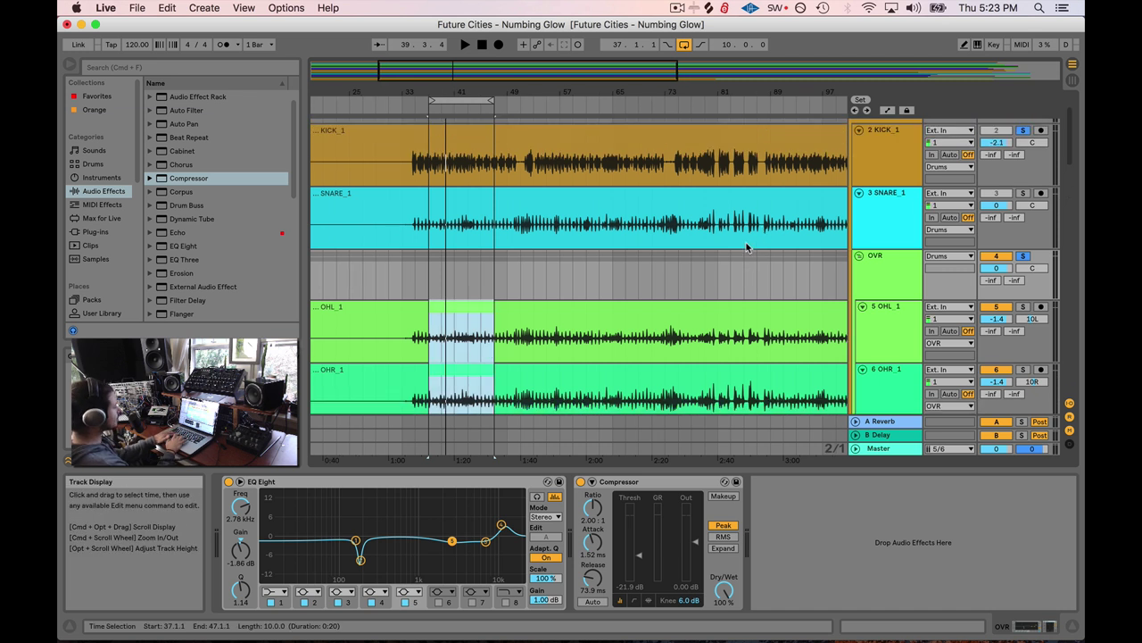
{"action": "key", "text": "space"}
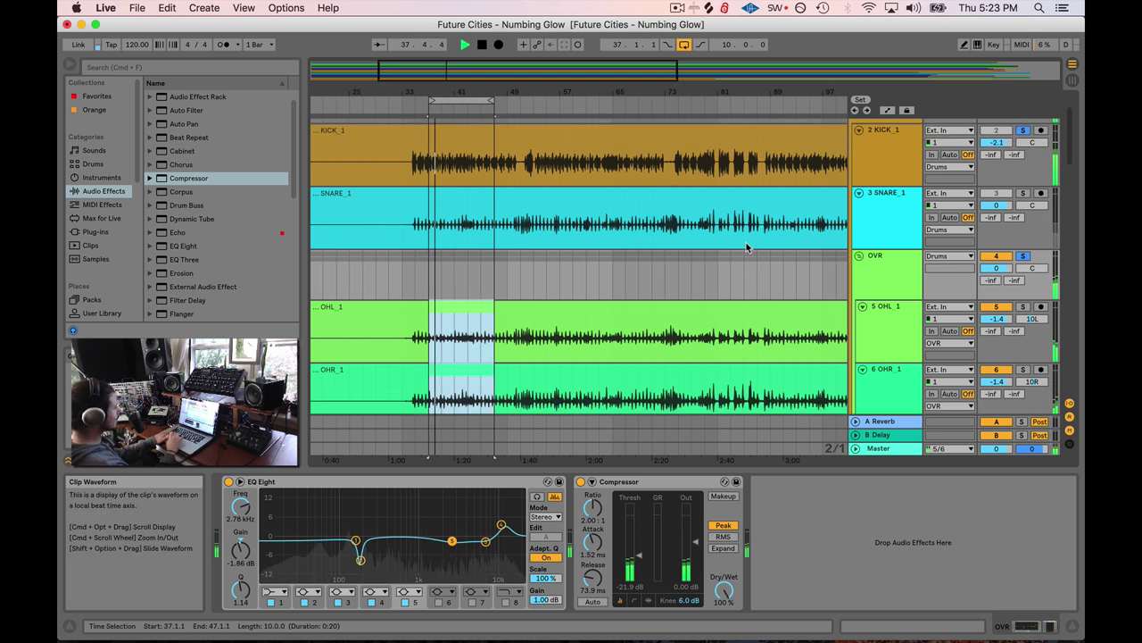
{"action": "left_click", "coordinate": [1023, 257]}
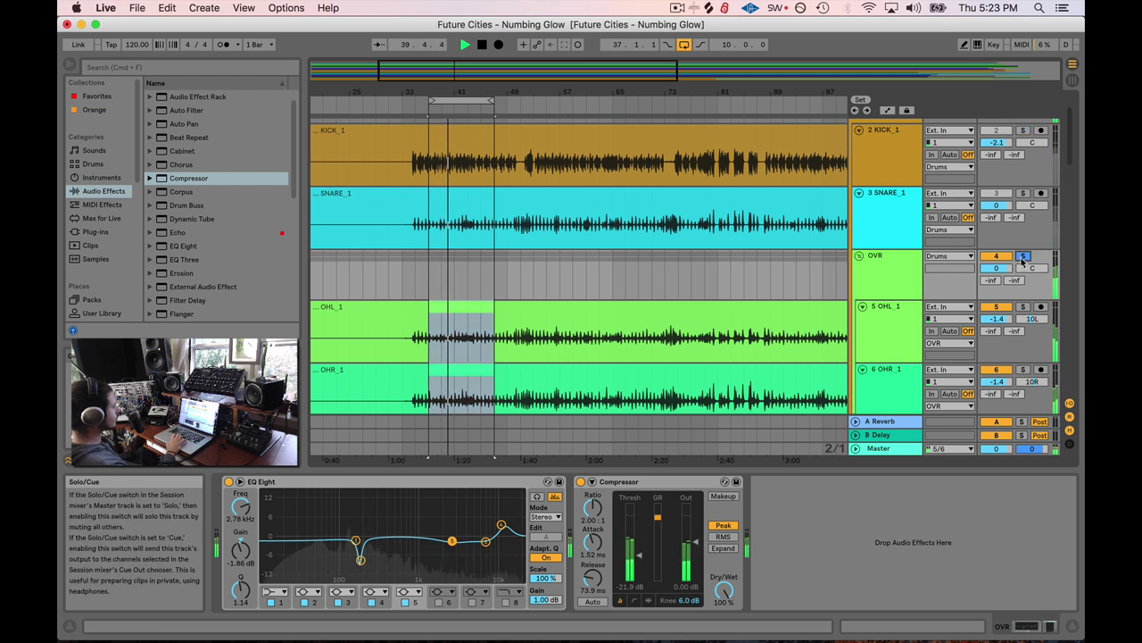
{"action": "key", "text": "space"}
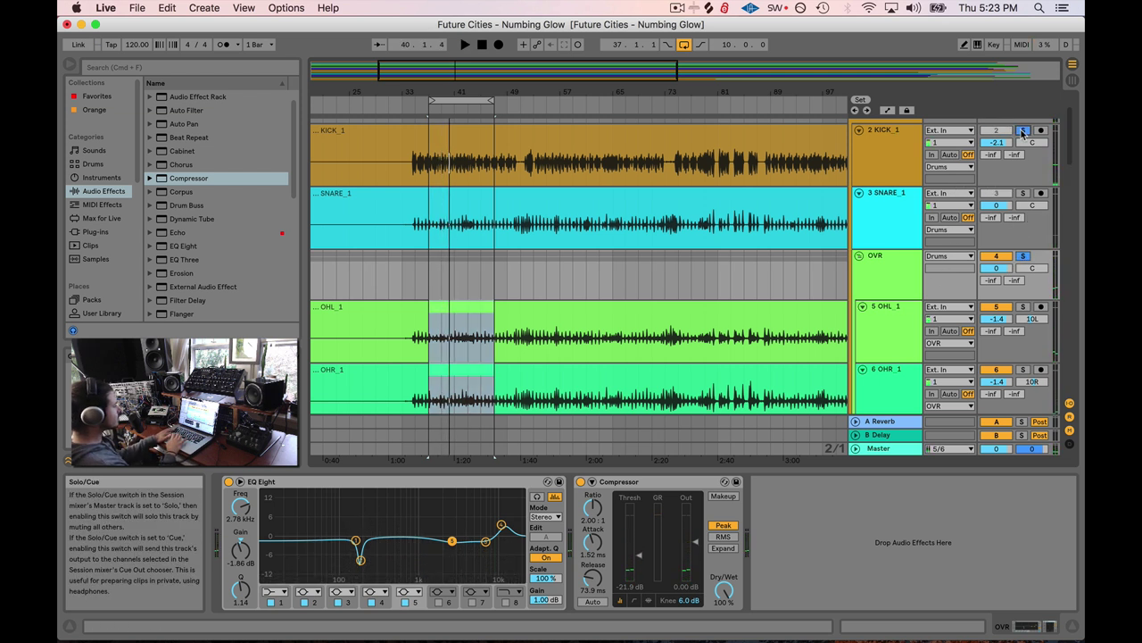
{"action": "left_click", "coordinate": [1023, 132]}
{"action": "key", "text": "space"}
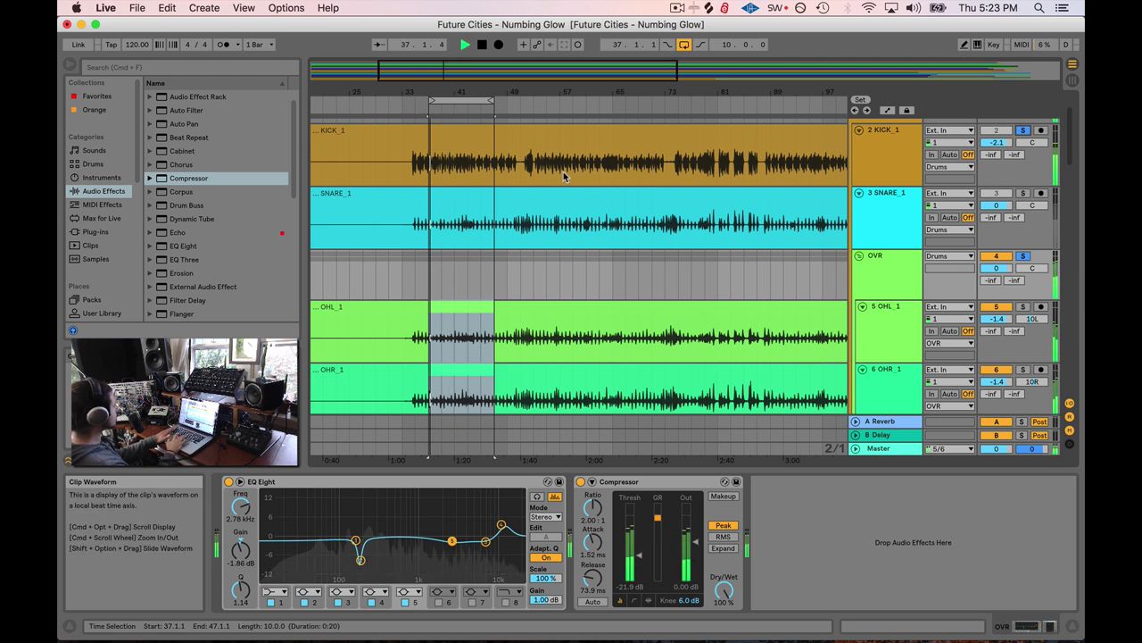
- Stop playback and solo the SNARE_1 track alongside the soloed kick and OVR group
{"action": "key", "text": "space"}
{"action": "scroll", "coordinate": [467, 277], "scroll_direction": "down", "scroll_amount": 1}
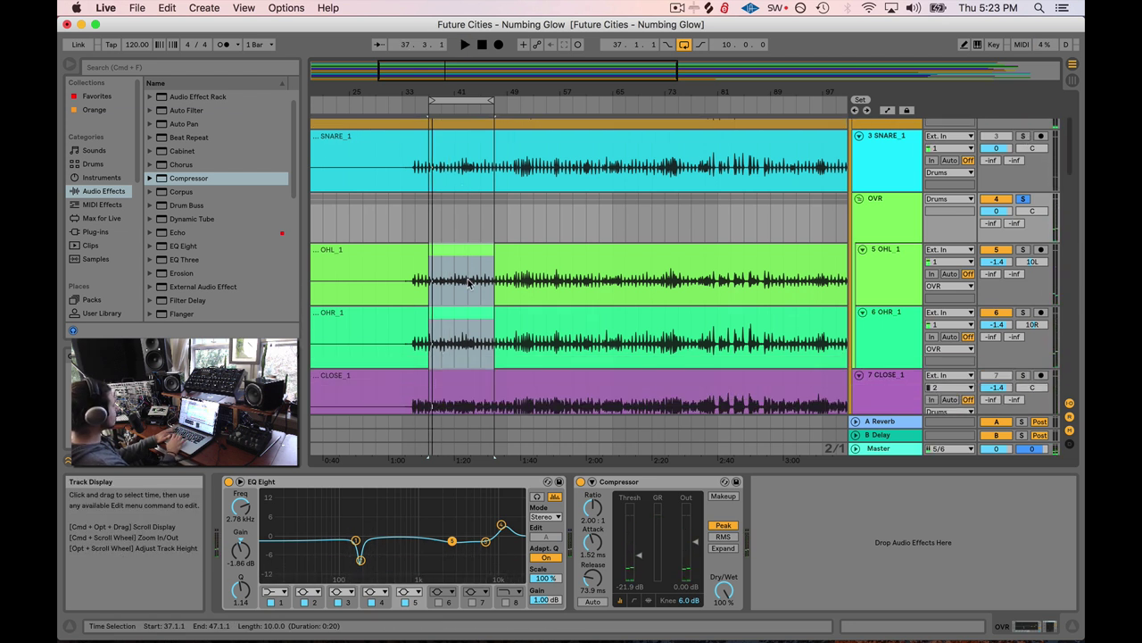
{"action": "scroll", "coordinate": [459, 303], "scroll_direction": "up", "scroll_amount": 1}
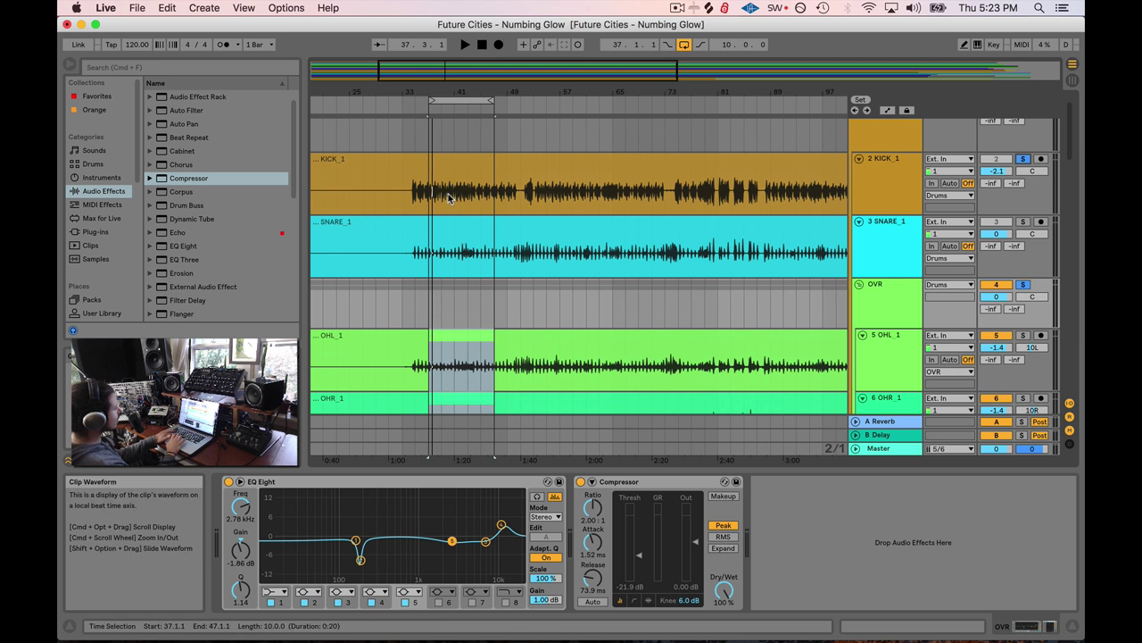
{"action": "scroll", "coordinate": [454, 193], "scroll_direction": "down", "scroll_amount": 1}
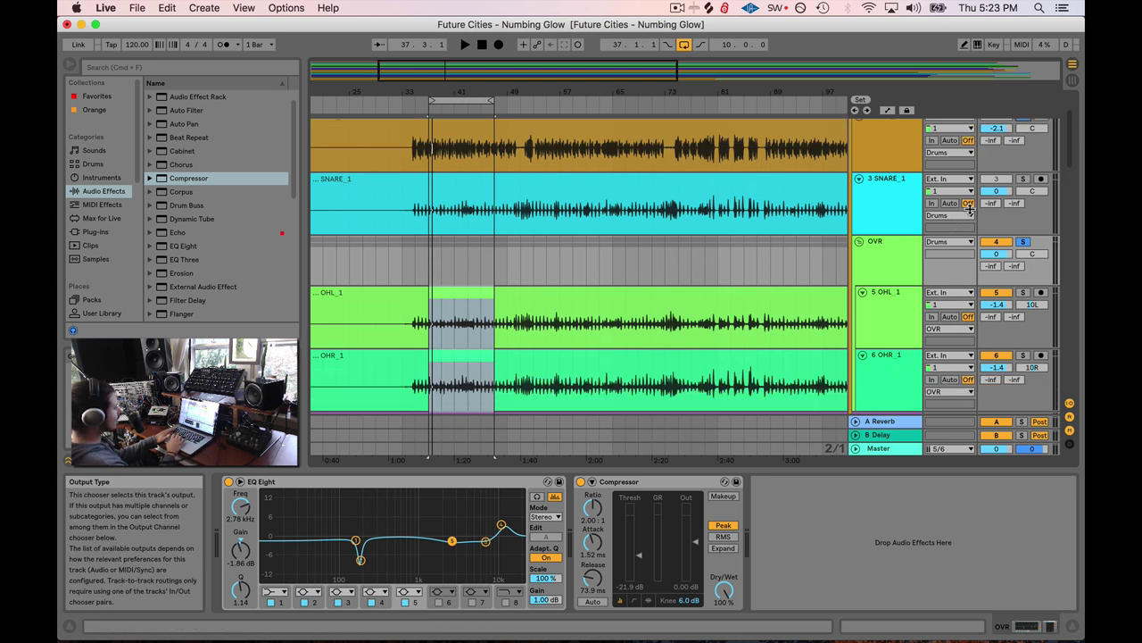
{"action": "scroll", "coordinate": [970, 209], "scroll_direction": "up", "scroll_amount": 1}
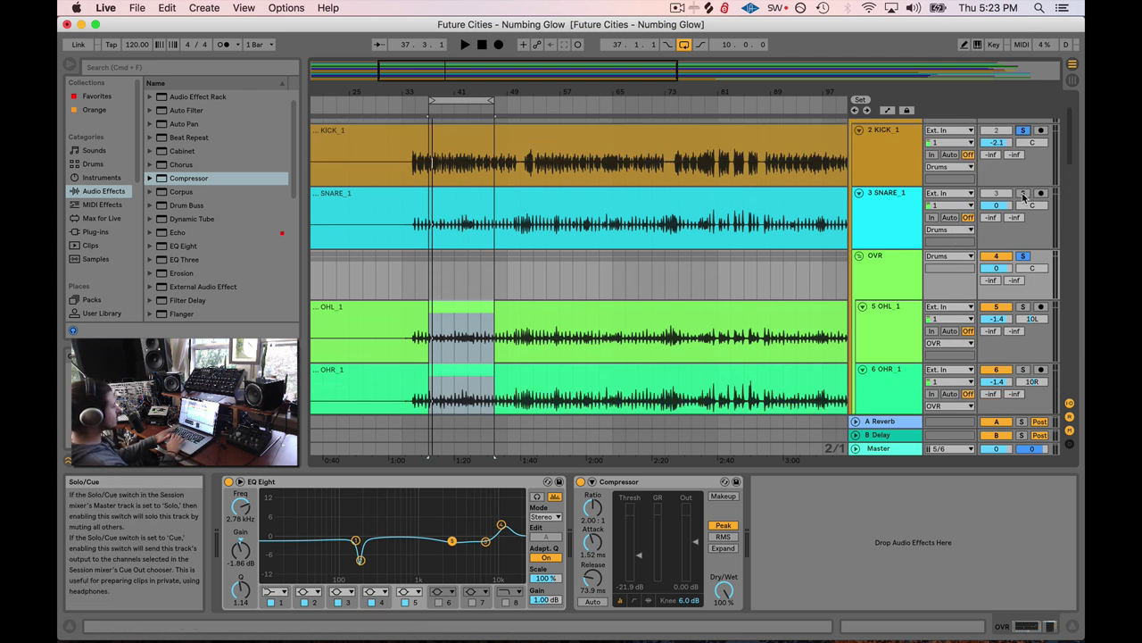
{"action": "left_click", "coordinate": [1024, 195]}
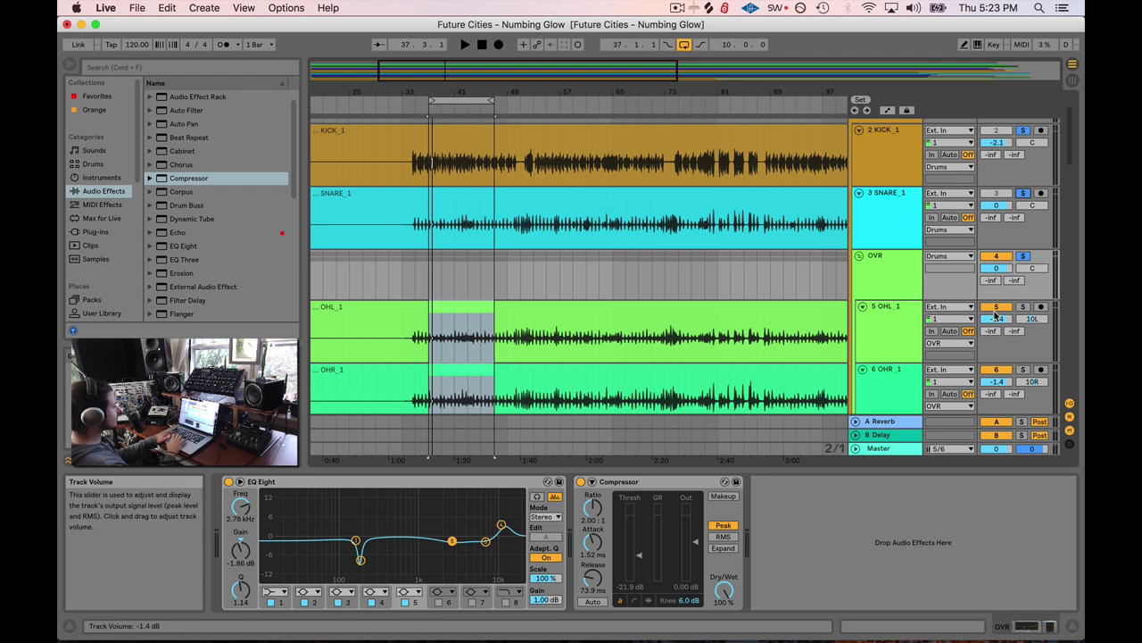
- Audition the looped section with the kick, snare and overheads soloed together
{"action": "key", "text": "space"}
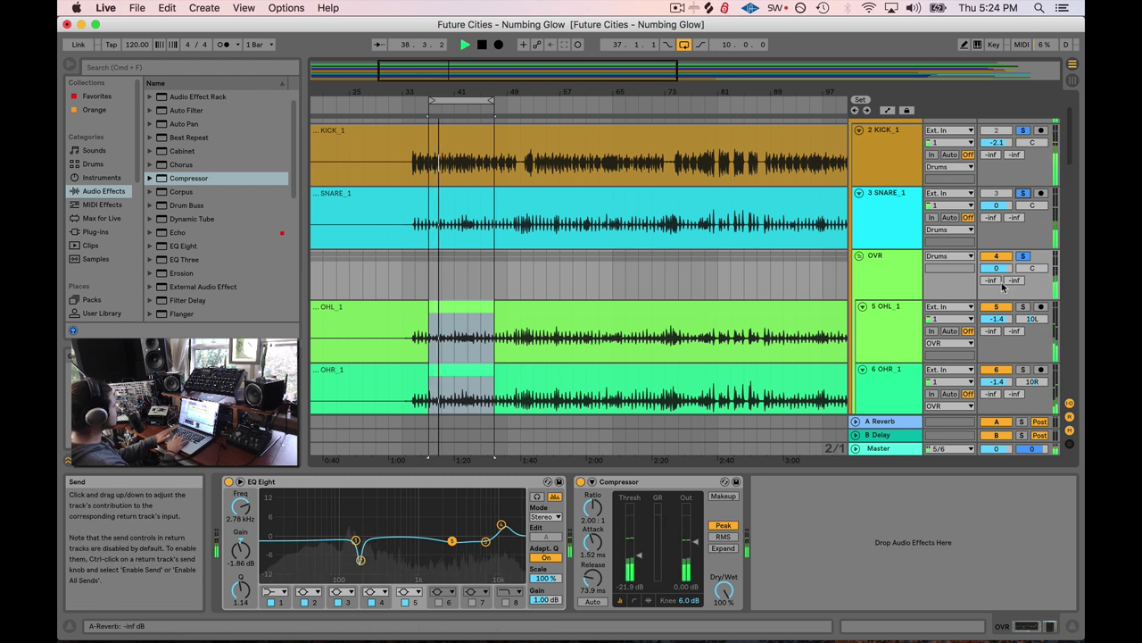
{"action": "scroll", "coordinate": [993, 267], "scroll_direction": "down", "scroll_amount": 3}
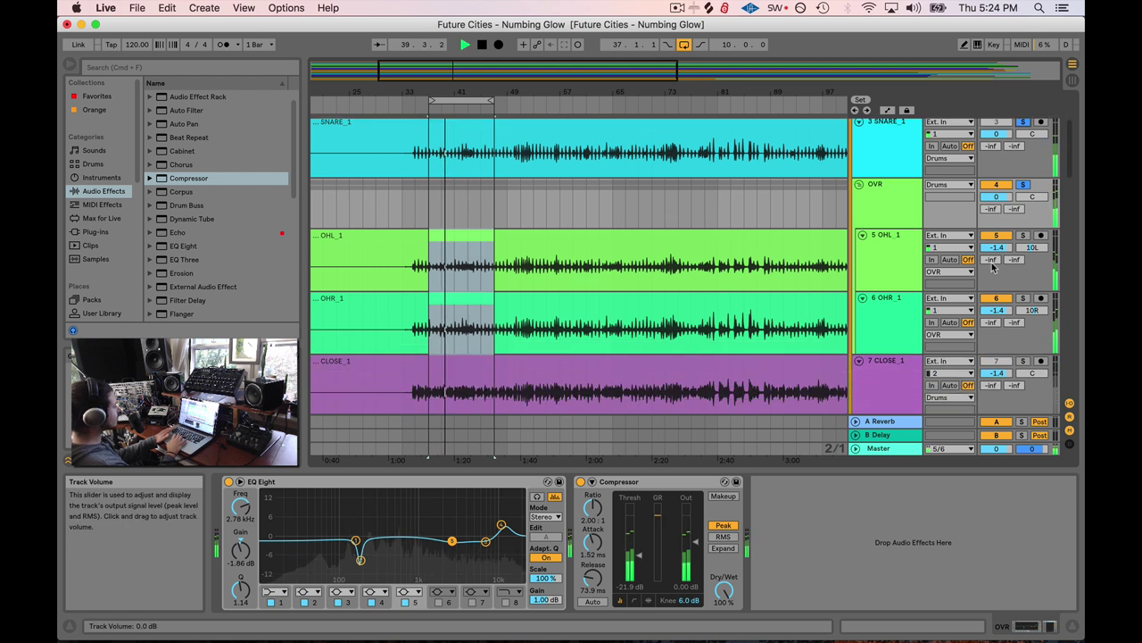
{"action": "key", "text": "space"}
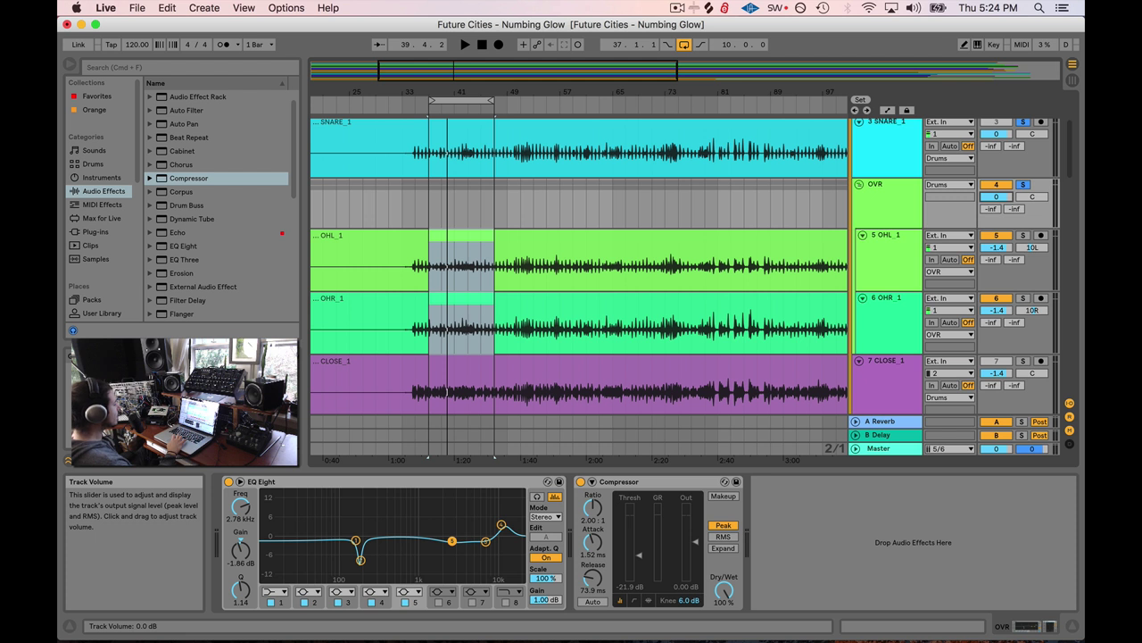
- Pull the OVR group's volume down to -inf, audition the loop without it, and bring it up to -7.0 dB against the kick and snare
{"action": "left_click_drag", "start_coordinate": [1006, 197], "coordinate": [1006, 214]}
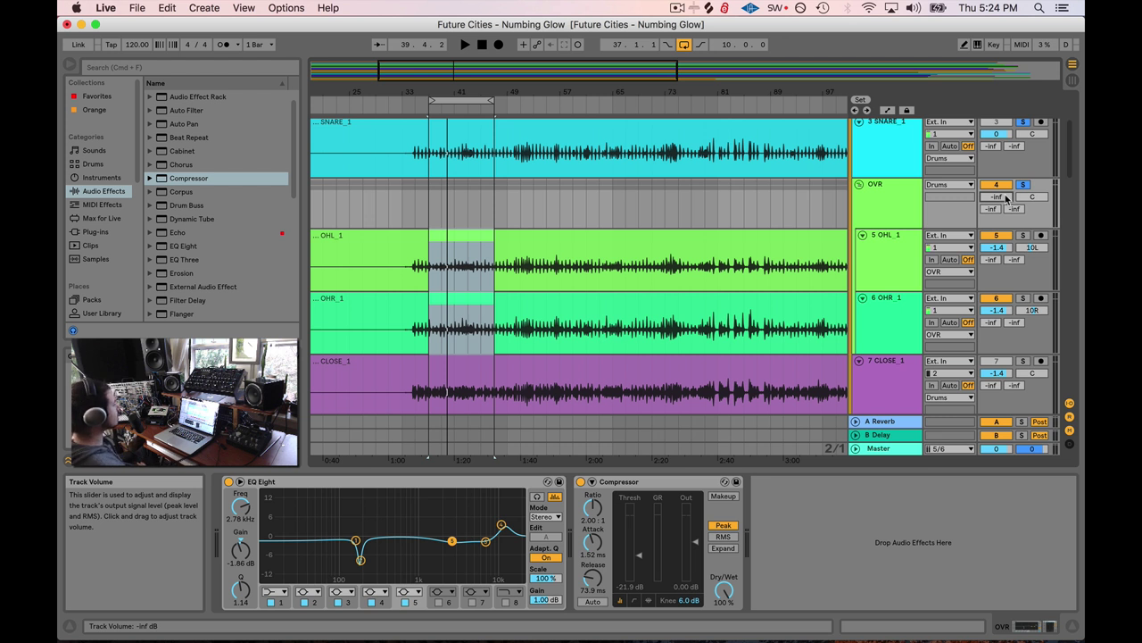
{"action": "mouse_move", "coordinate": [1005, 198]}
{"action": "left_mouse_down"}
{"action": "mouse_move", "coordinate": [1006, 187]}
{"action": "mouse_move", "coordinate": [1006, 198]}
{"action": "left_mouse_up"}
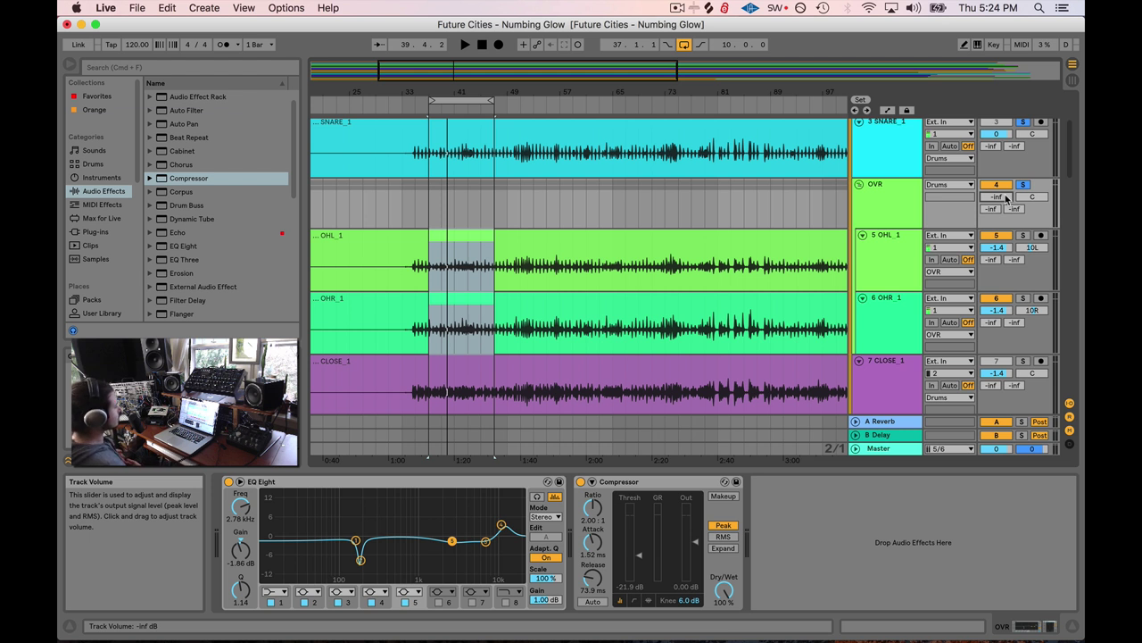
{"action": "key", "text": "space"}
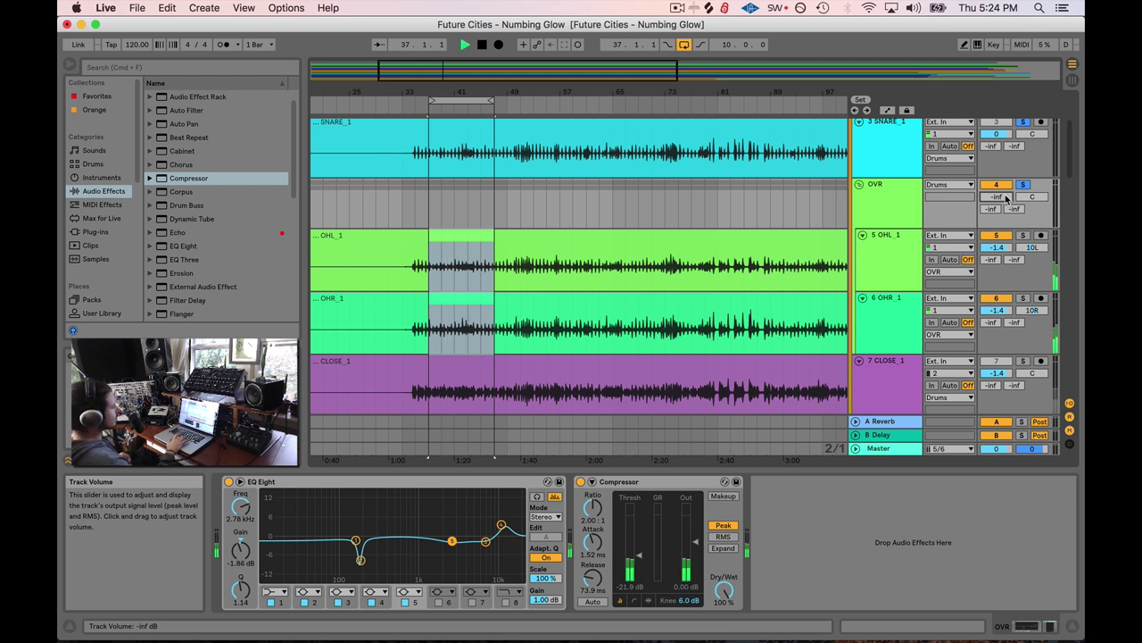
{"action": "mouse_move", "coordinate": [1006, 198]}
{"action": "left_mouse_down"}
{"action": "mouse_move", "coordinate": [1006, 181]}
{"action": "mouse_move", "coordinate": [1005, 198]}
{"action": "left_mouse_up"}
{"action": "key", "text": "space"}
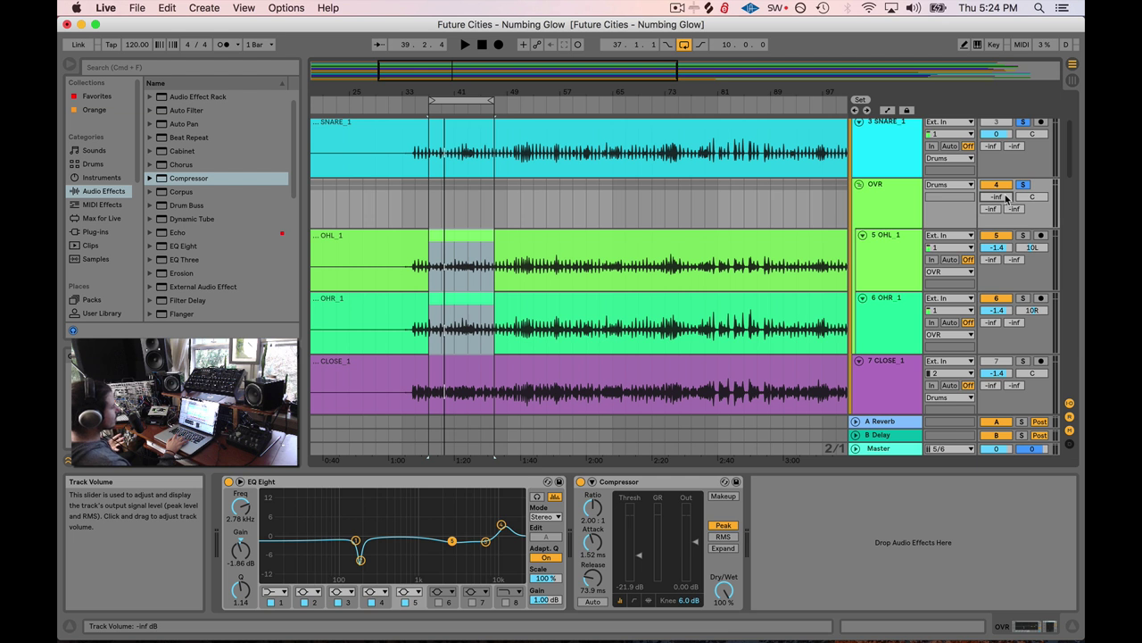
{"action": "left_click_drag", "start_coordinate": [1007, 198], "coordinate": [1007, 159]}
{"action": "key", "text": "space"}
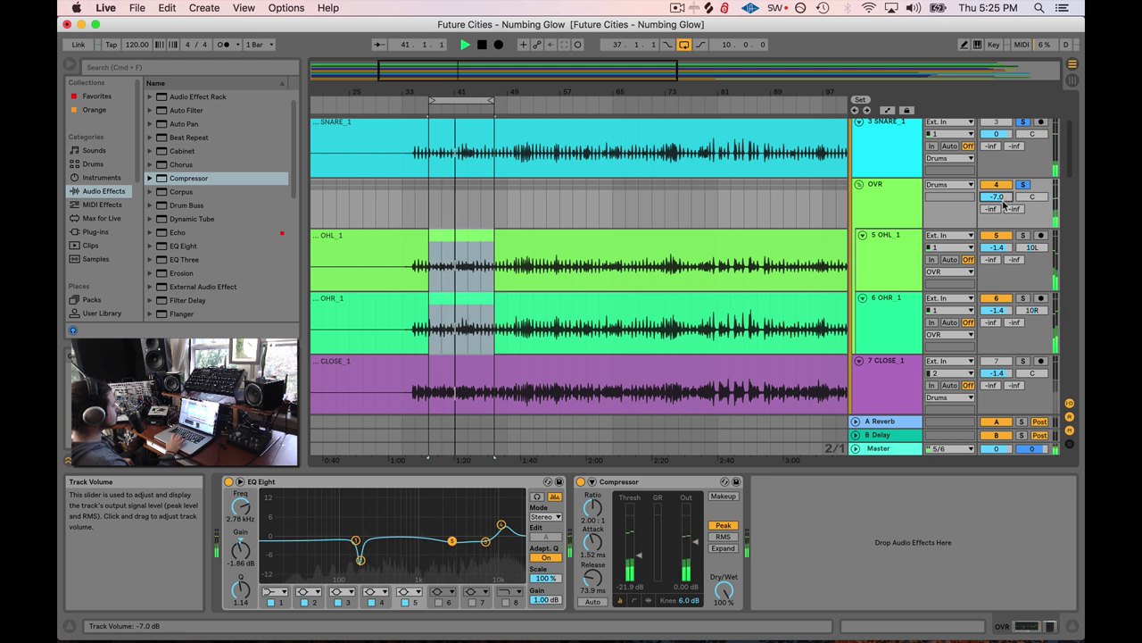
{"action": "scroll", "coordinate": [1001, 232], "scroll_direction": "up", "scroll_amount": 3}
{"action": "scroll", "coordinate": [1001, 233], "scroll_direction": "down", "scroll_amount": 2}
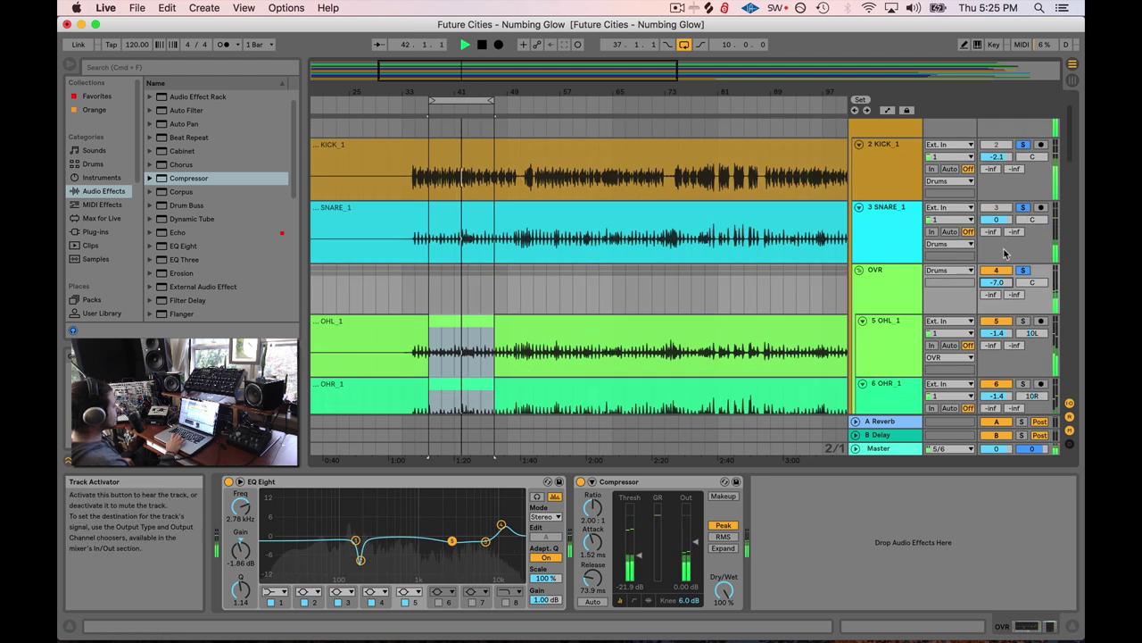
{"action": "key", "text": "space"}
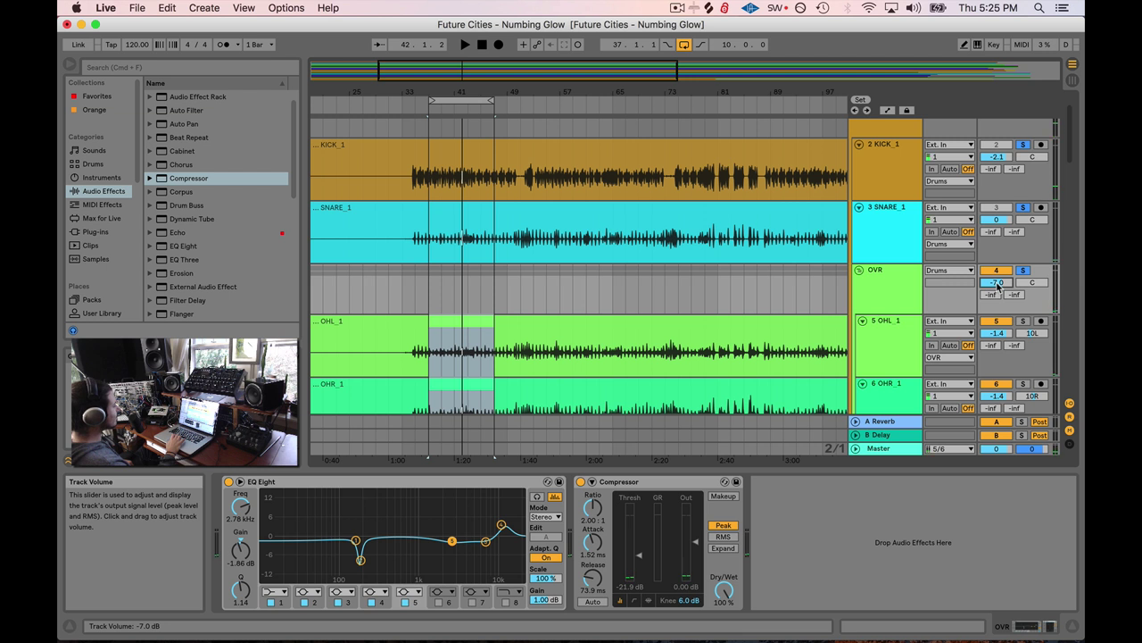
- Fine-tune the OVR group's volume to -6.9 dB while the loop plays, and stop playback
{"action": "scroll", "coordinate": [997, 284], "scroll_direction": "up", "scroll_amount": 2}
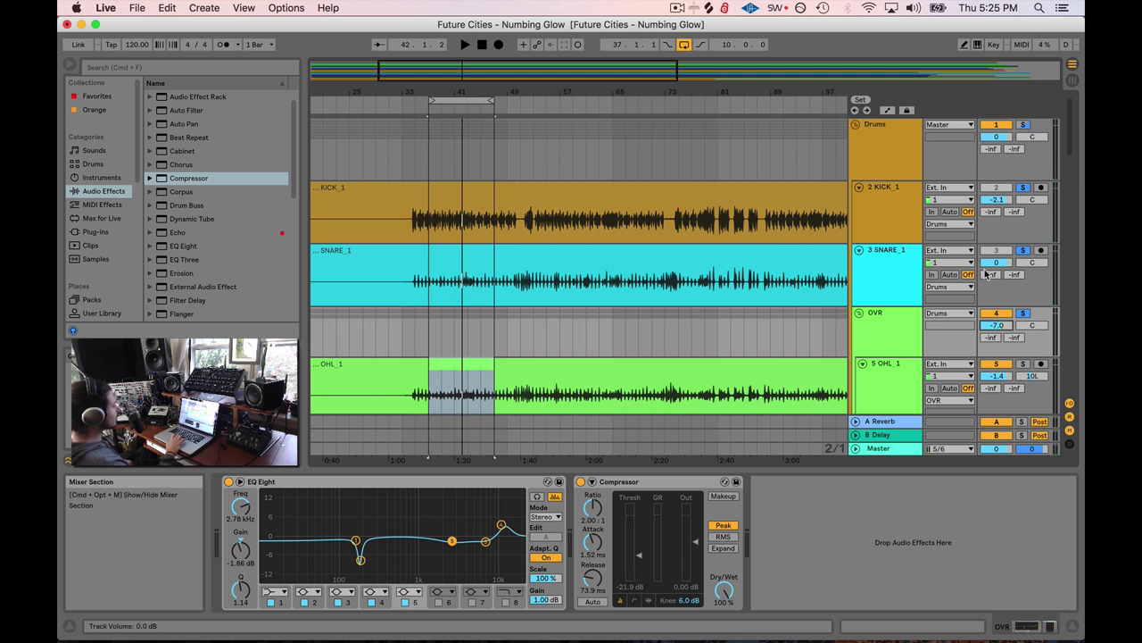
{"action": "scroll", "coordinate": [979, 259], "scroll_direction": "down", "scroll_amount": 5}
{"action": "key", "text": "space"}
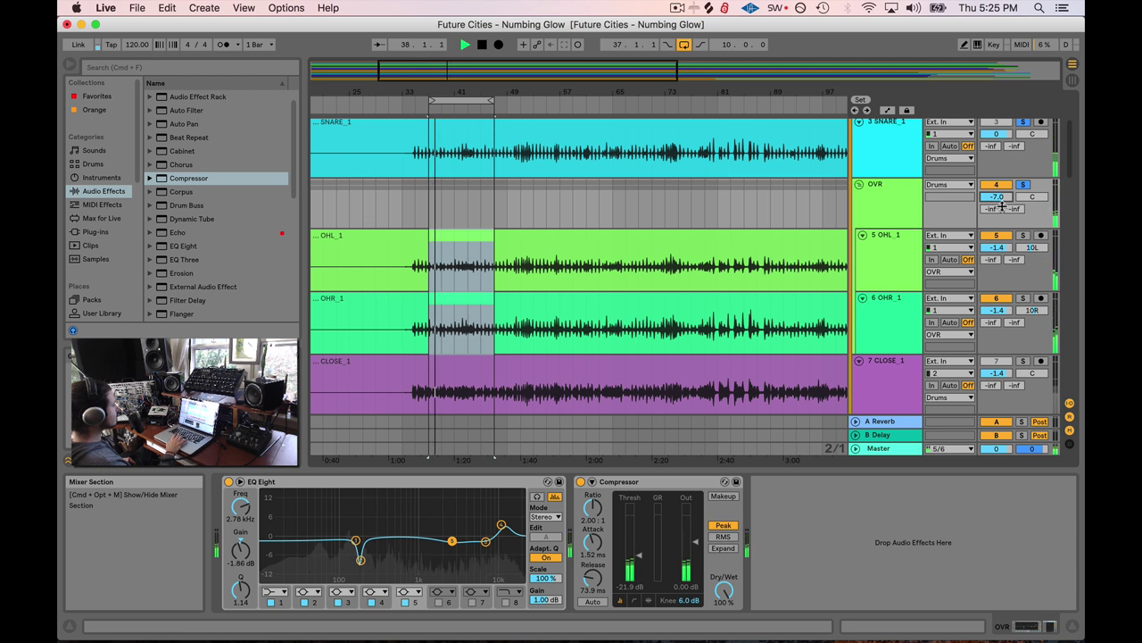
{"action": "left_click_drag", "start_coordinate": [996, 196], "coordinate": [996, 193]}
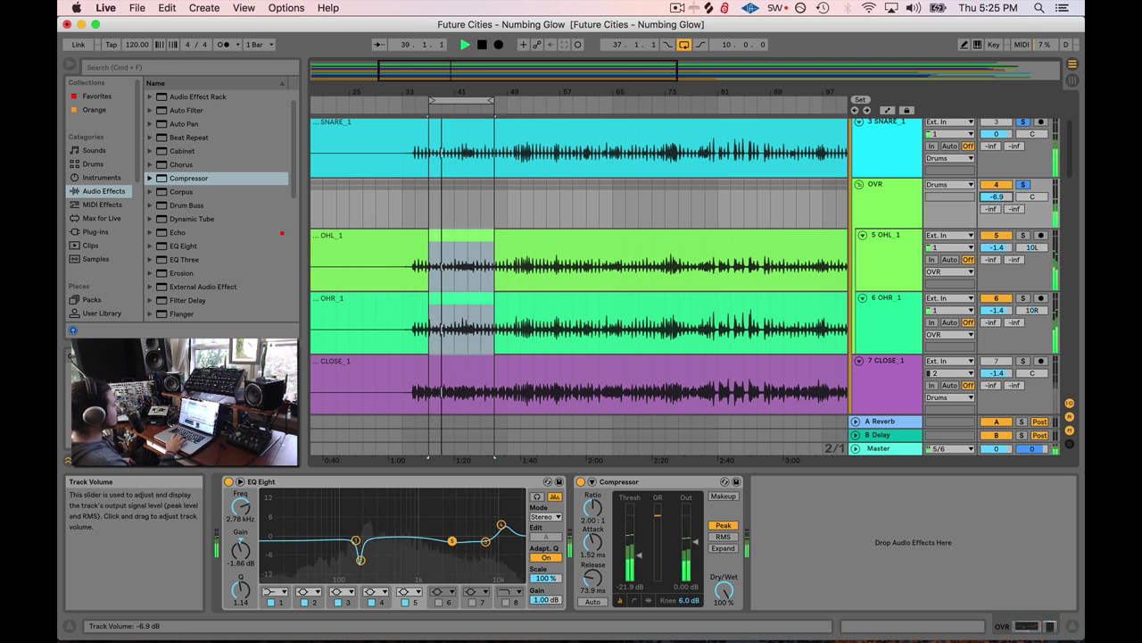
{"action": "key", "text": "space"}
- Select the CLOSE_1 track and solo it on its own
{"action": "scroll", "coordinate": [899, 206], "scroll_direction": "down", "scroll_amount": 5}
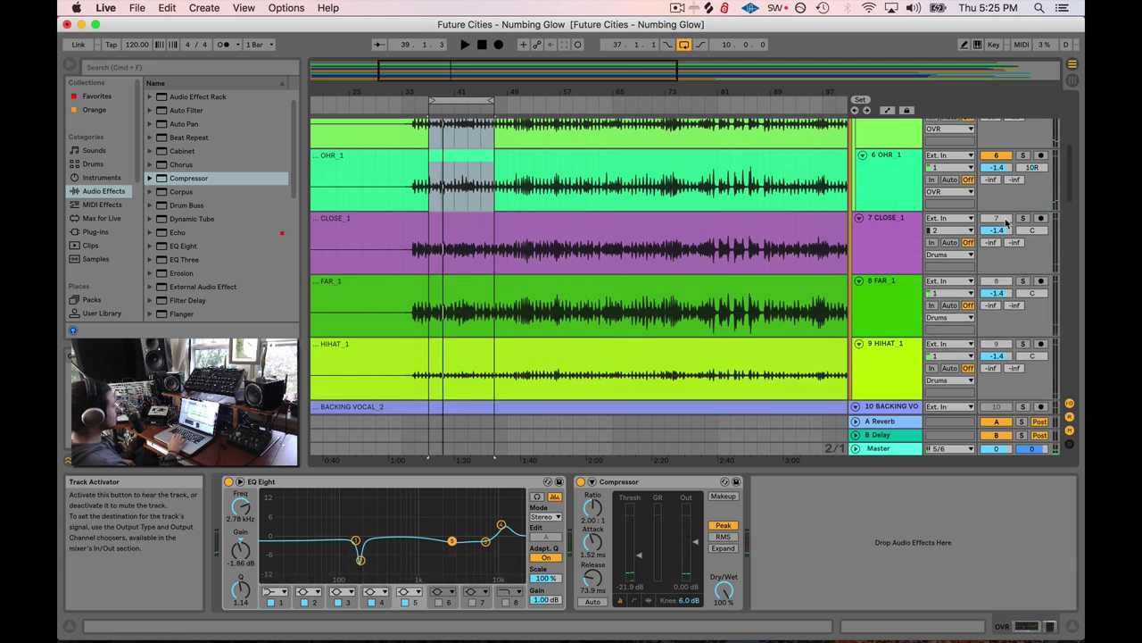
{"action": "left_click", "coordinate": [895, 221]}
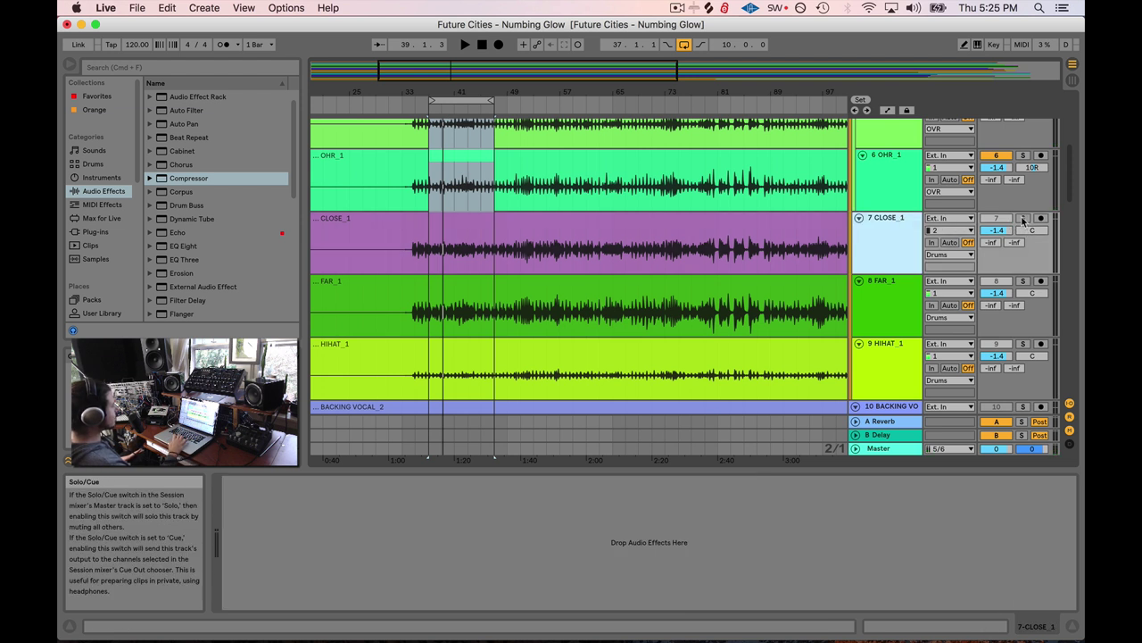
{"action": "left_click", "coordinate": [1022, 218]}
{"action": "left_click", "coordinate": [594, 231]}
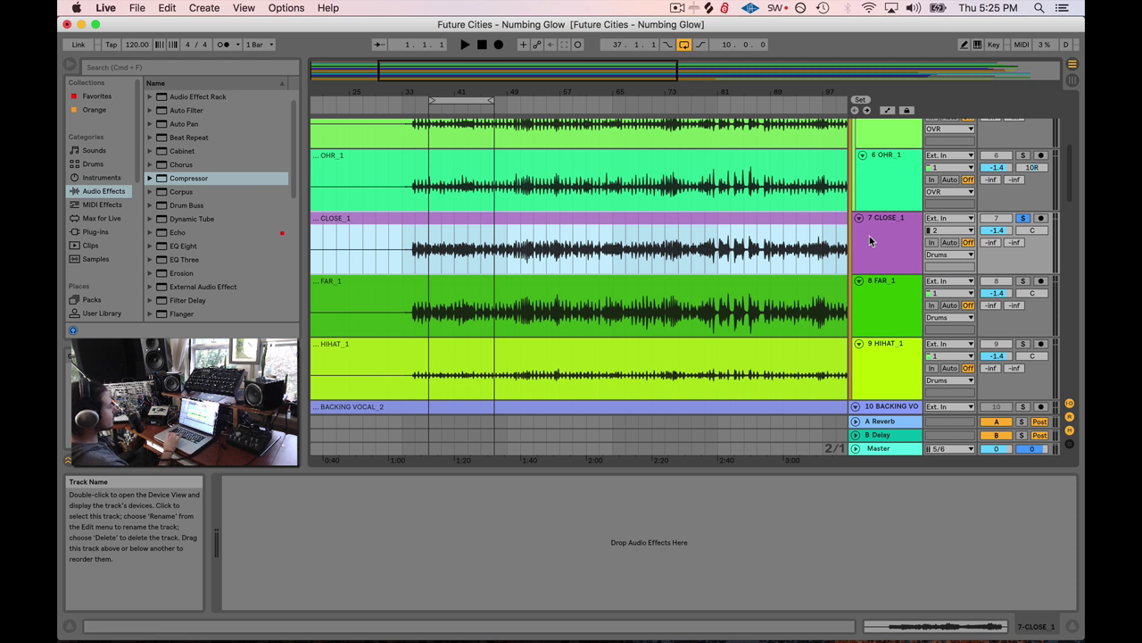
{"action": "left_click", "coordinate": [885, 294]}
{"action": "left_click", "coordinate": [885, 250]}
{"action": "left_click", "coordinate": [888, 290]}
{"action": "left_click", "coordinate": [888, 254]}
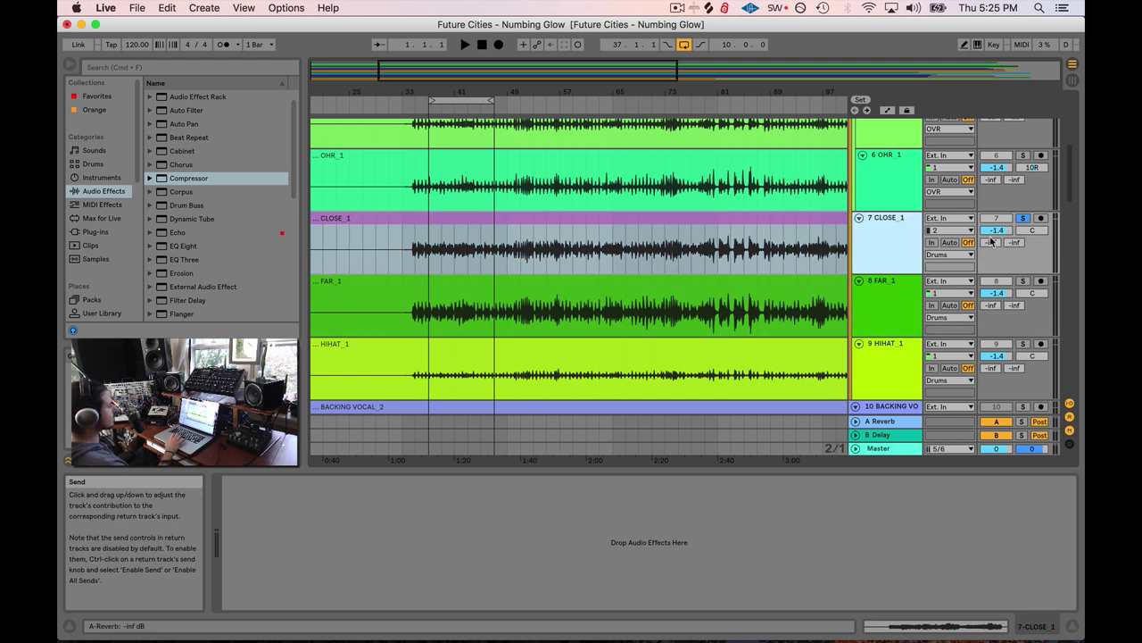
- Audition the soloed CLOSE_1 track over the looped section starting at bar 37, and stop playback
{"action": "key", "text": "space"}
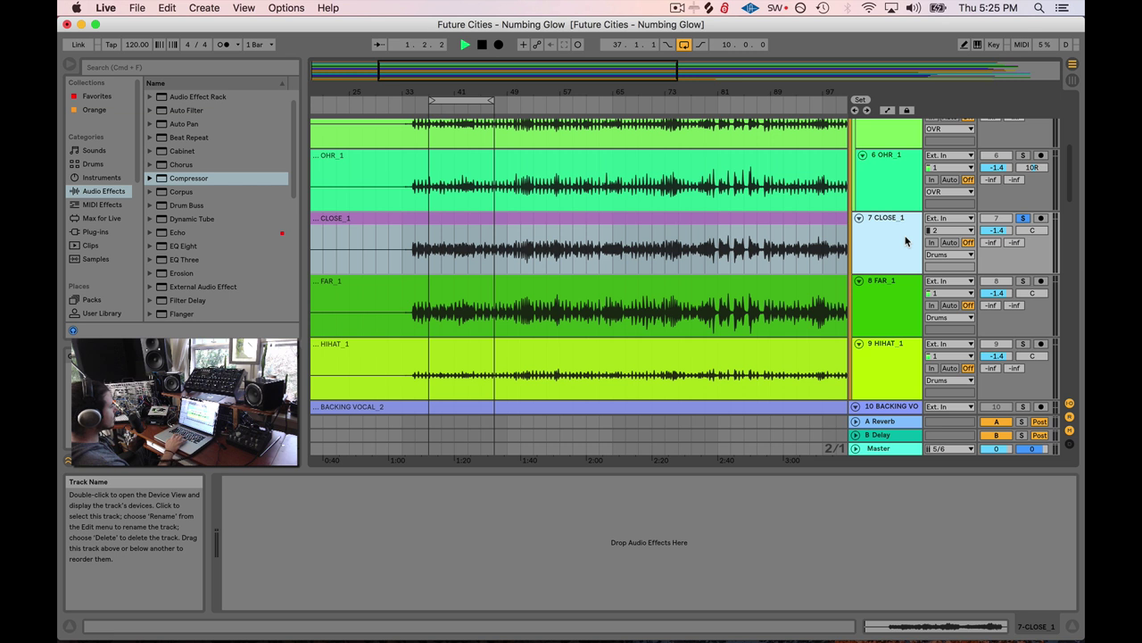
{"action": "left_click", "coordinate": [455, 99]}
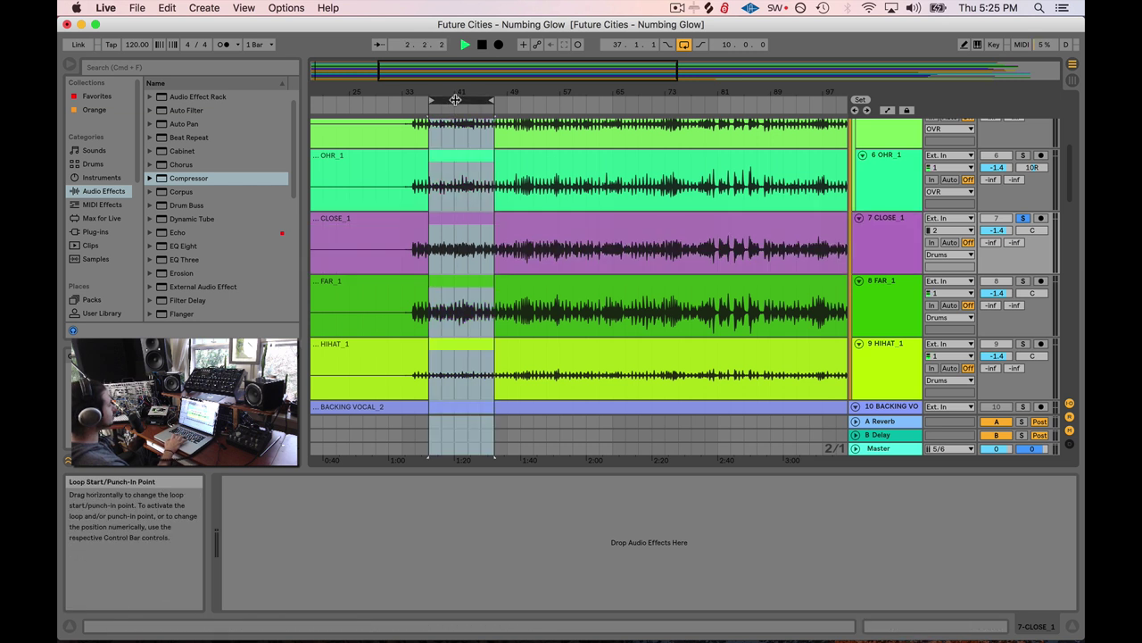
{"action": "left_click", "coordinate": [888, 225]}
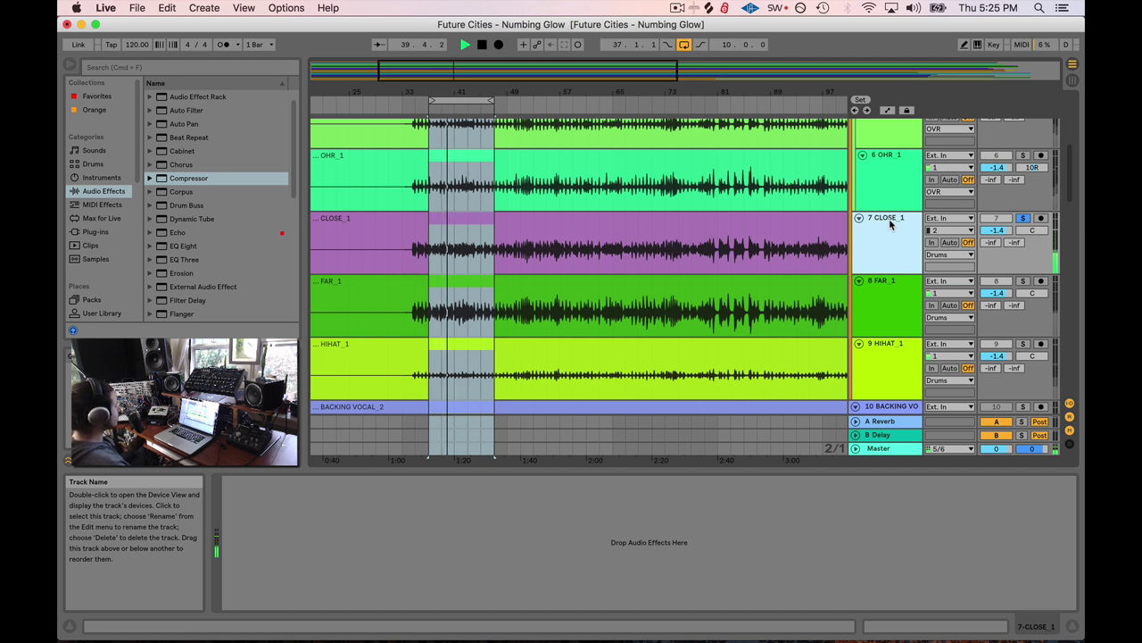
{"action": "key", "text": "space"}
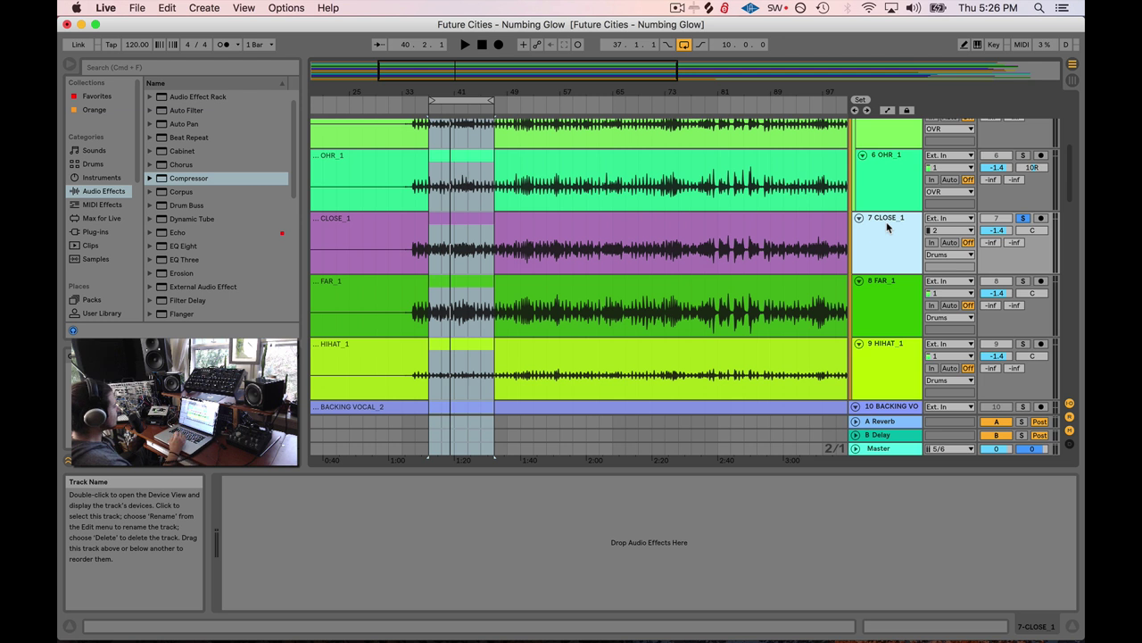
- Add a Compressor to the CLOSE_1 track and set its attack to 0.88 ms
{"action": "left_click_drag", "start_coordinate": [198, 179], "coordinate": [512, 266]}
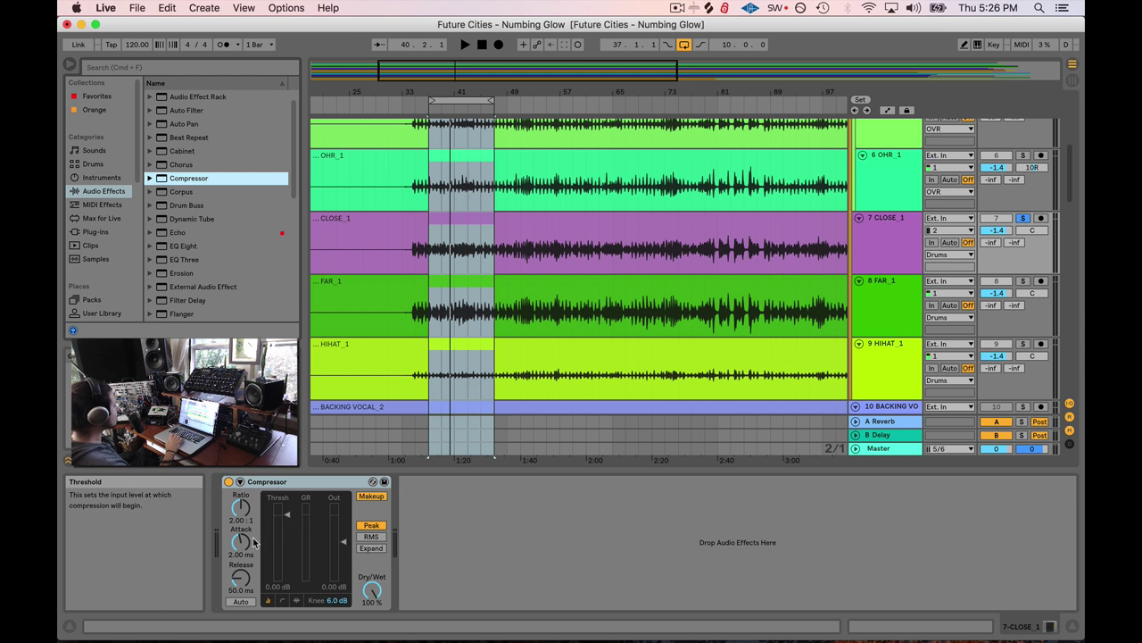
{"action": "left_click_drag", "start_coordinate": [240, 541], "coordinate": [240, 554]}
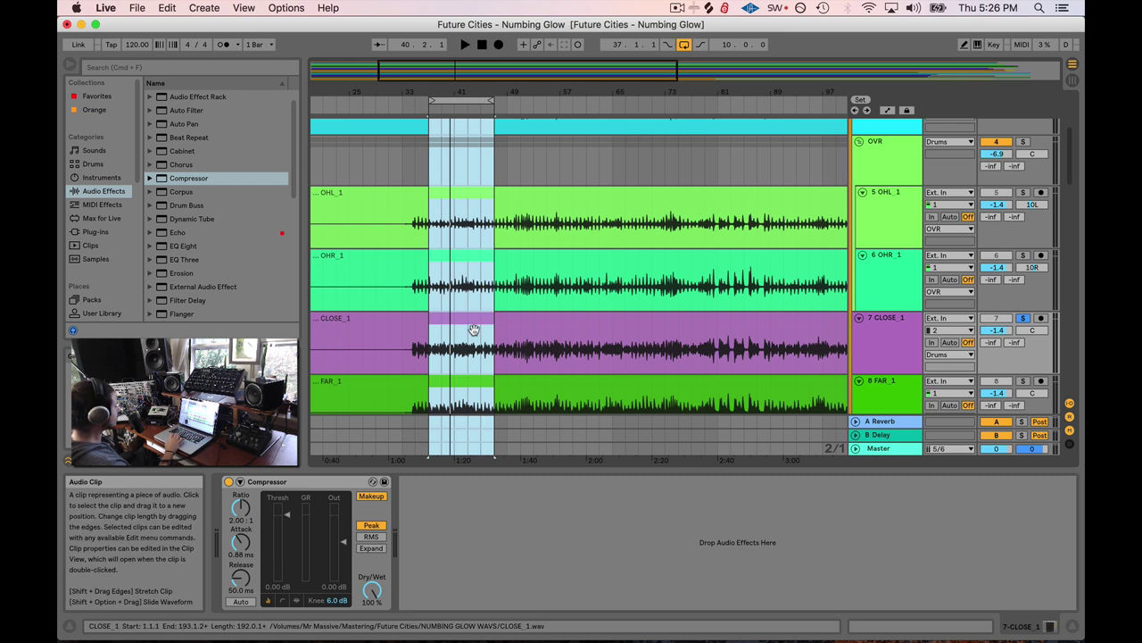
{"action": "scroll", "coordinate": [474, 330], "scroll_direction": "down", "scroll_amount": 2}
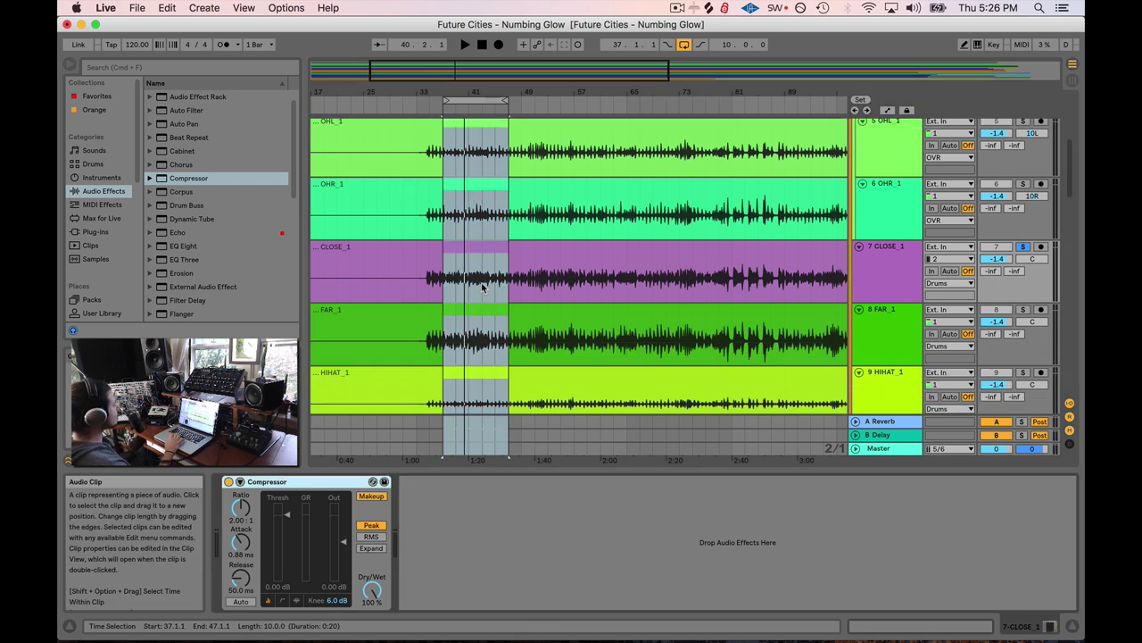
{"action": "left_click", "coordinate": [456, 246]}
{"action": "key", "text": "Down"}
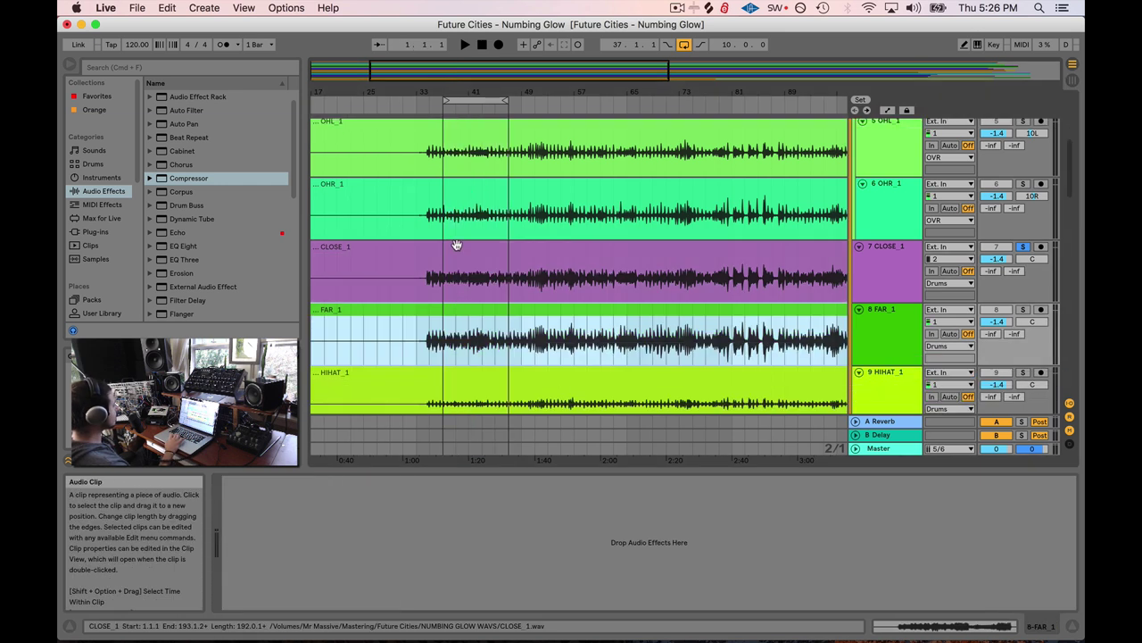
{"action": "key", "text": "Up"}
{"action": "key", "text": "Down"}
{"action": "key", "text": "Up"}
{"action": "key", "text": "Down"}
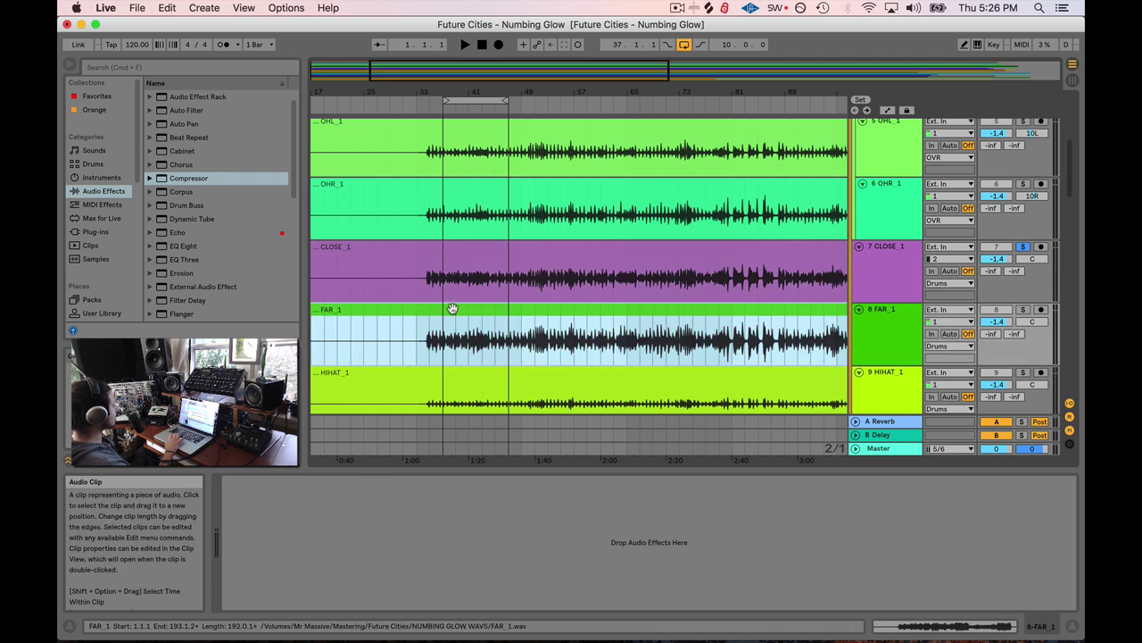
{"action": "key", "text": "Up"}
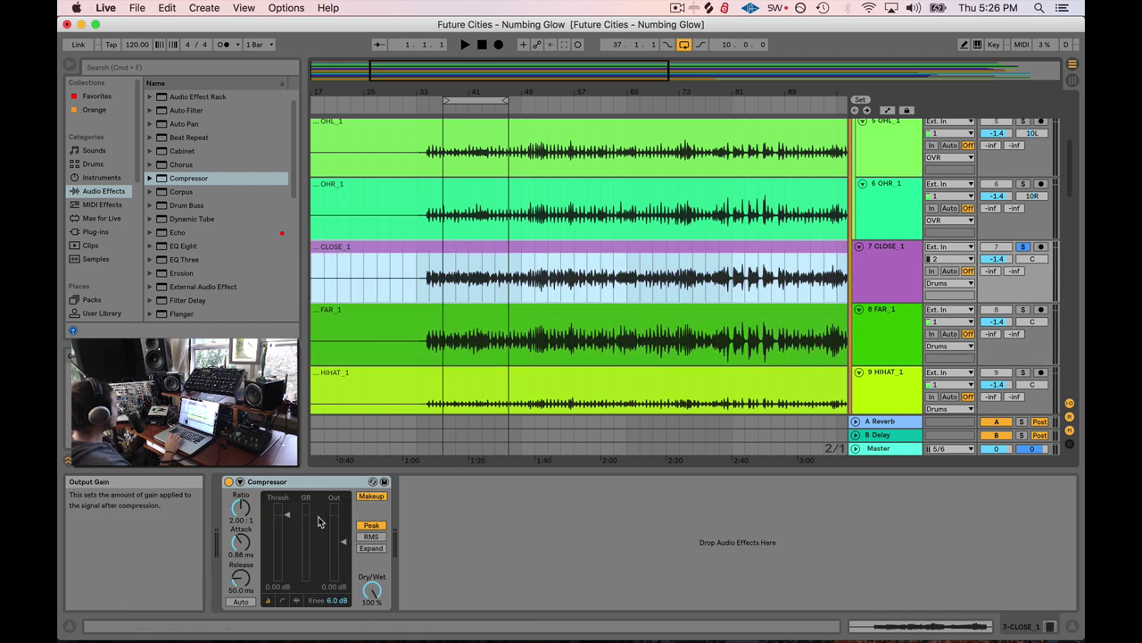
- Place the insert marker at 37.1.1 on CLOSE_1, audition the track through its Compressor, and select that device
{"action": "left_click", "coordinate": [442, 290]}
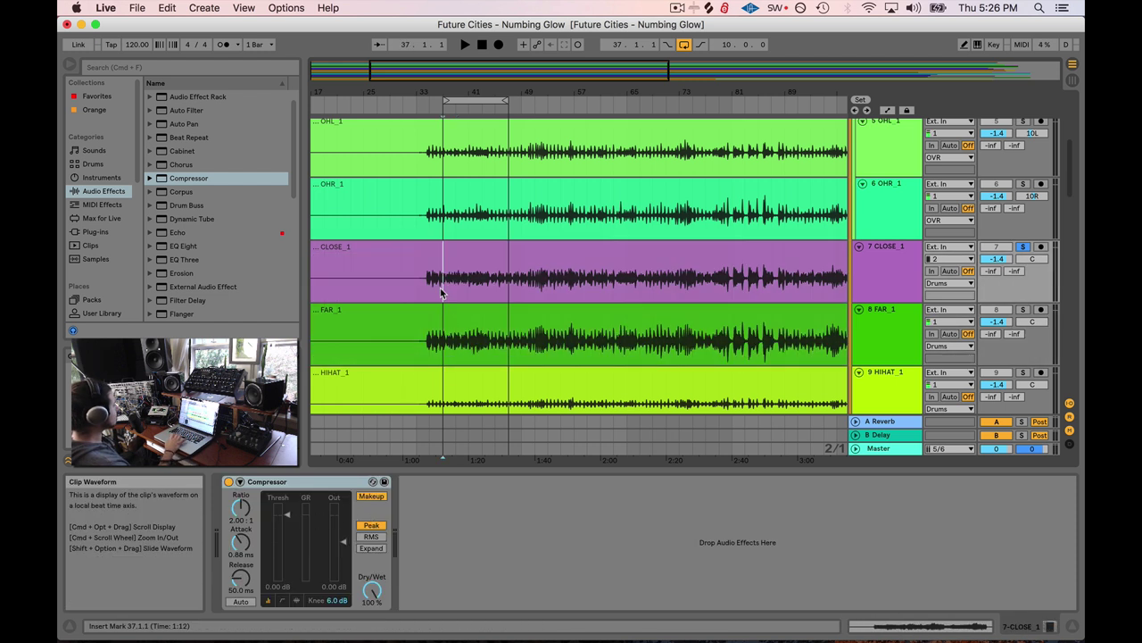
{"action": "key", "text": "space"}
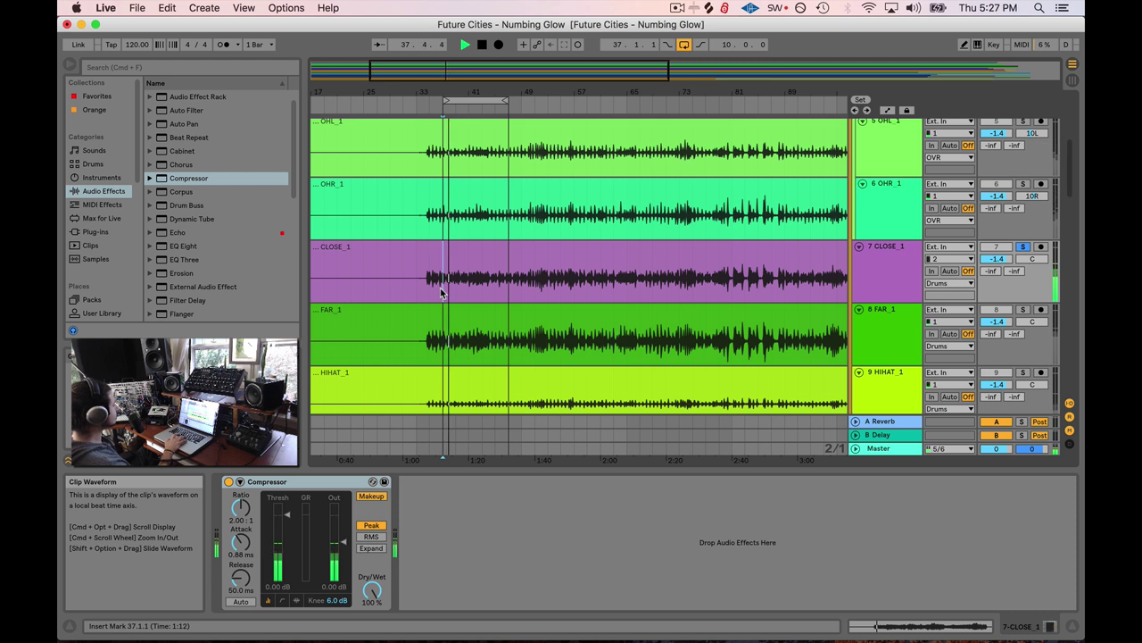
{"action": "key", "text": "space"}
{"action": "left_click", "coordinate": [319, 502]}
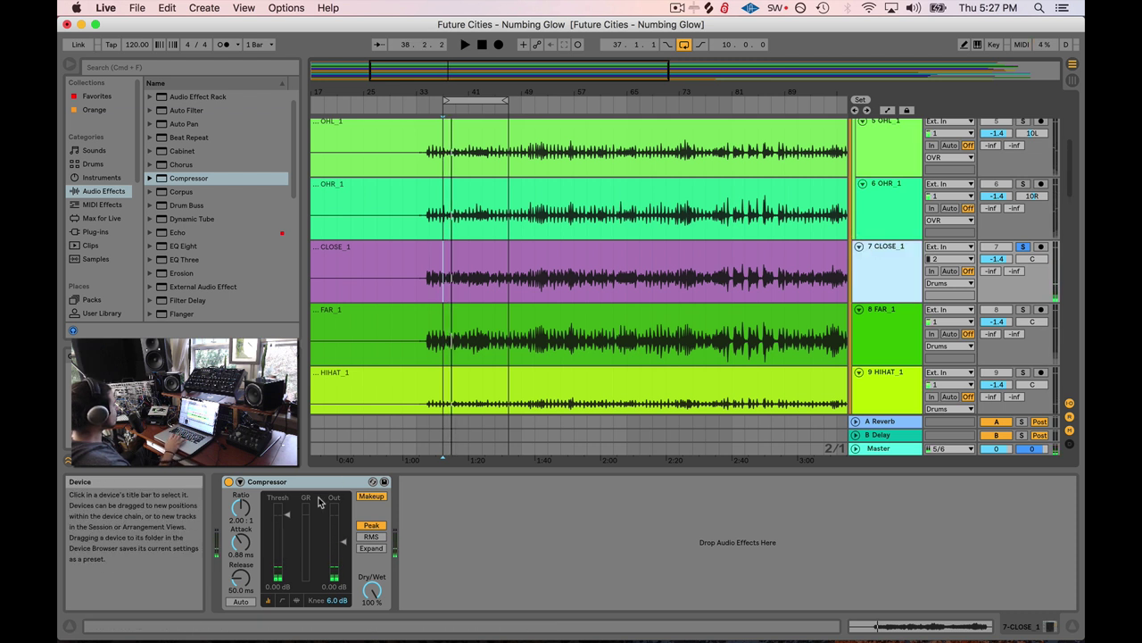
- Set the CLOSE_1 Compressor to 0.20 ms attack, 79.6 ms release and a 3.00:1 ratio, with Makeup off
{"action": "left_click_drag", "start_coordinate": [240, 541], "coordinate": [240, 555]}
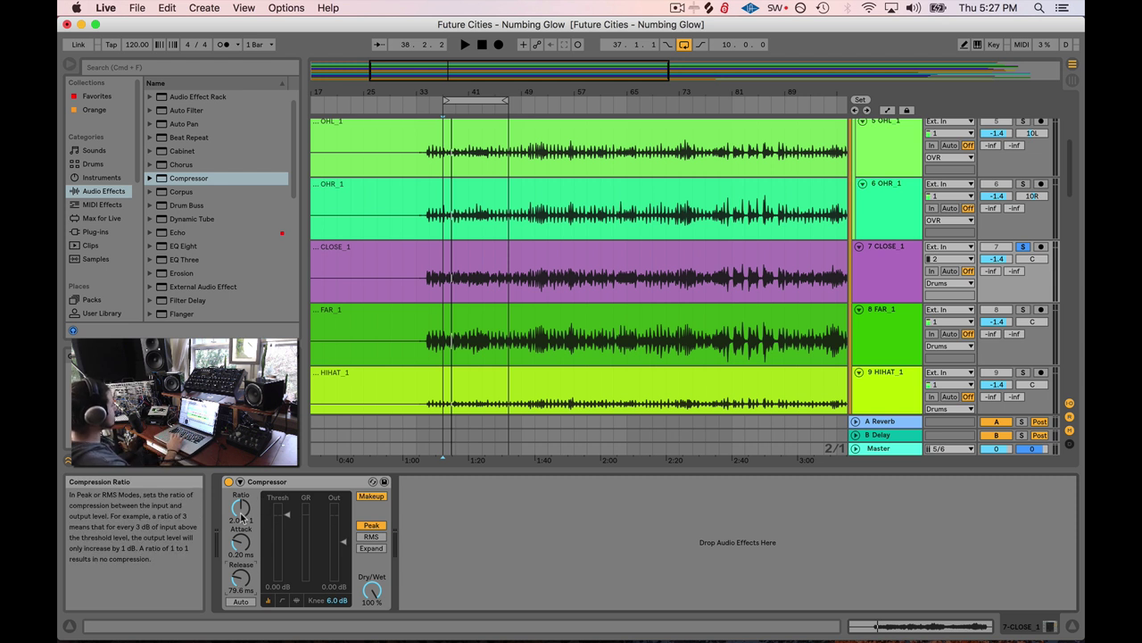
{"action": "left_click_drag", "start_coordinate": [240, 507], "coordinate": [240, 502]}
{"action": "left_click", "coordinate": [371, 495]}
- Play the soloed loop, lower the CLOSE_1 Compressor's threshold to -29.0 dB, and stop playback
{"action": "key", "text": "space"}
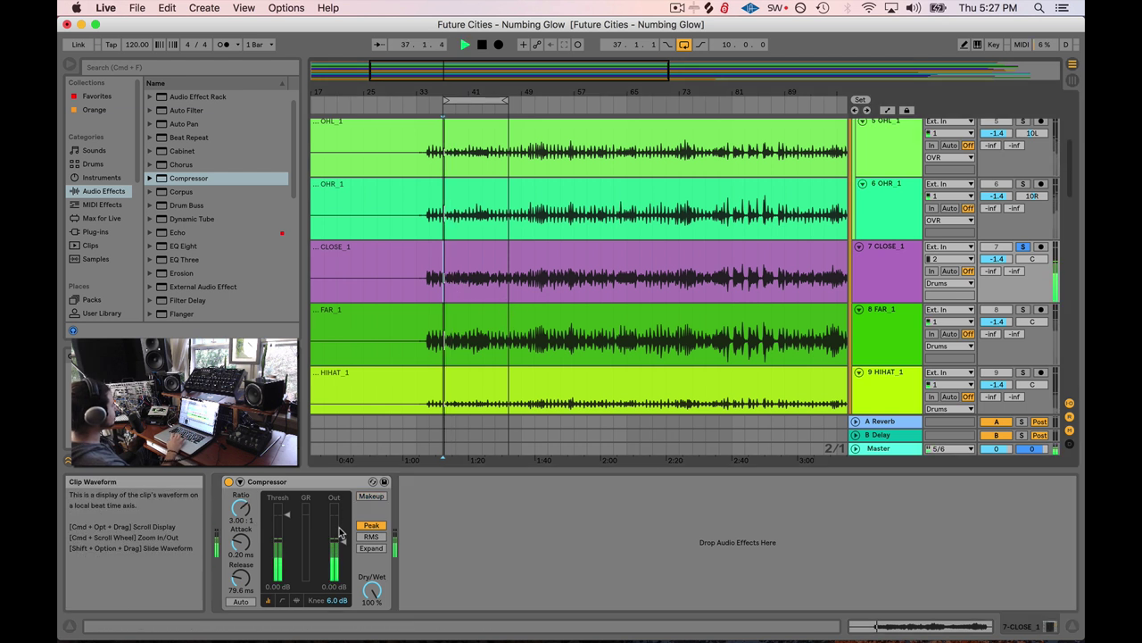
{"action": "left_click_drag", "start_coordinate": [286, 515], "coordinate": [287, 571]}
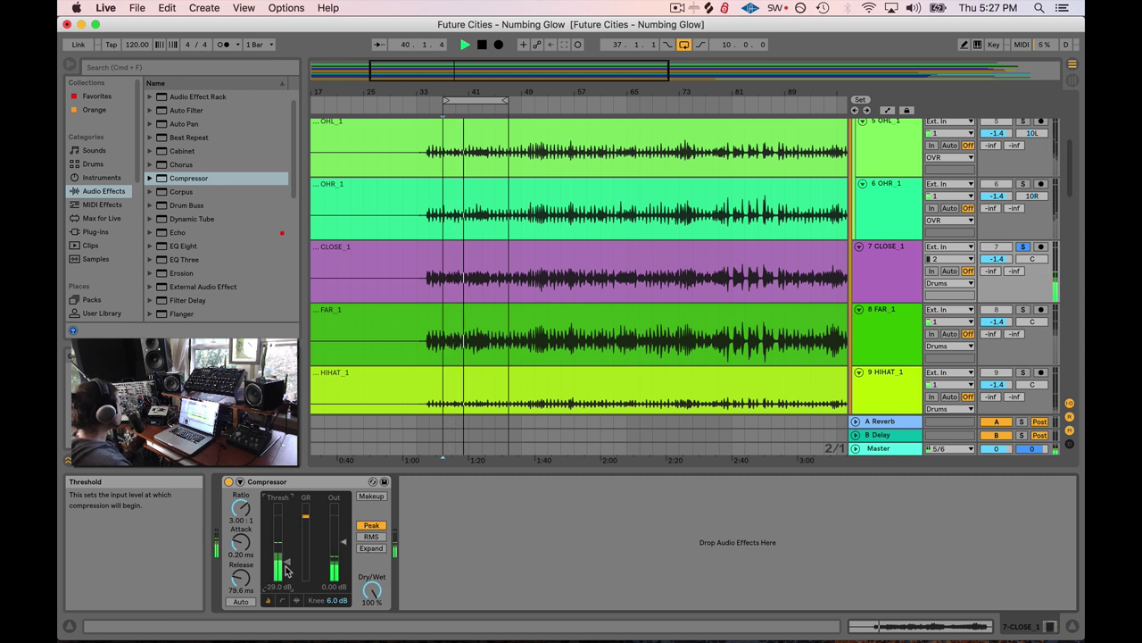
{"action": "key", "text": "space"}
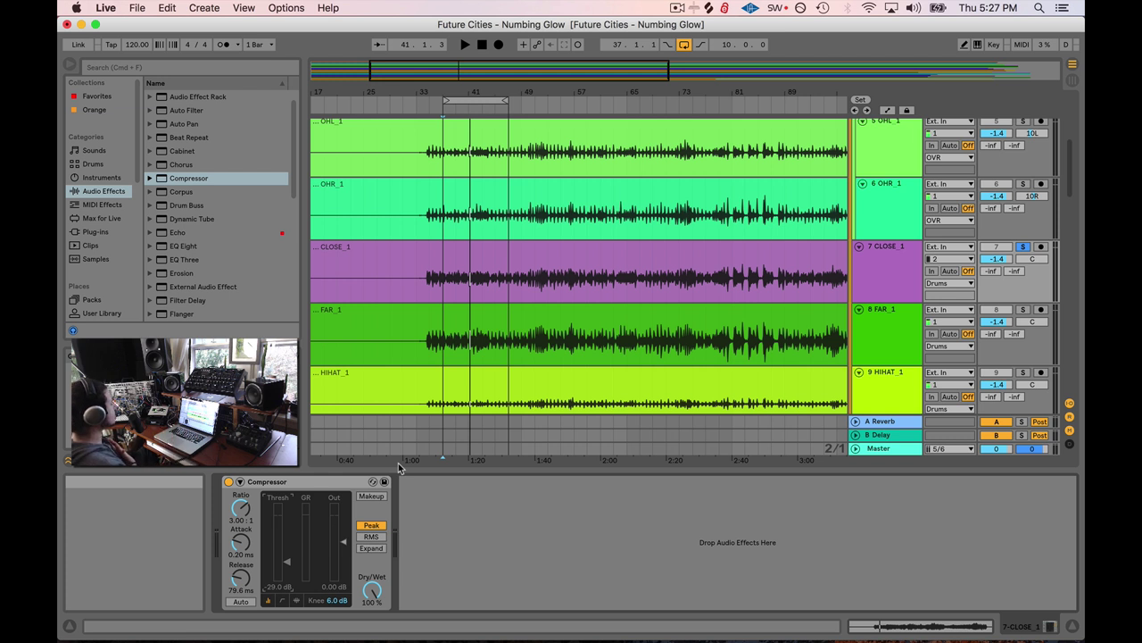
- Audition the compressed CLOSE_1 track again from the loop start at bar 37, and stop playback
{"action": "scroll", "coordinate": [536, 297], "scroll_direction": "down", "scroll_amount": 3}
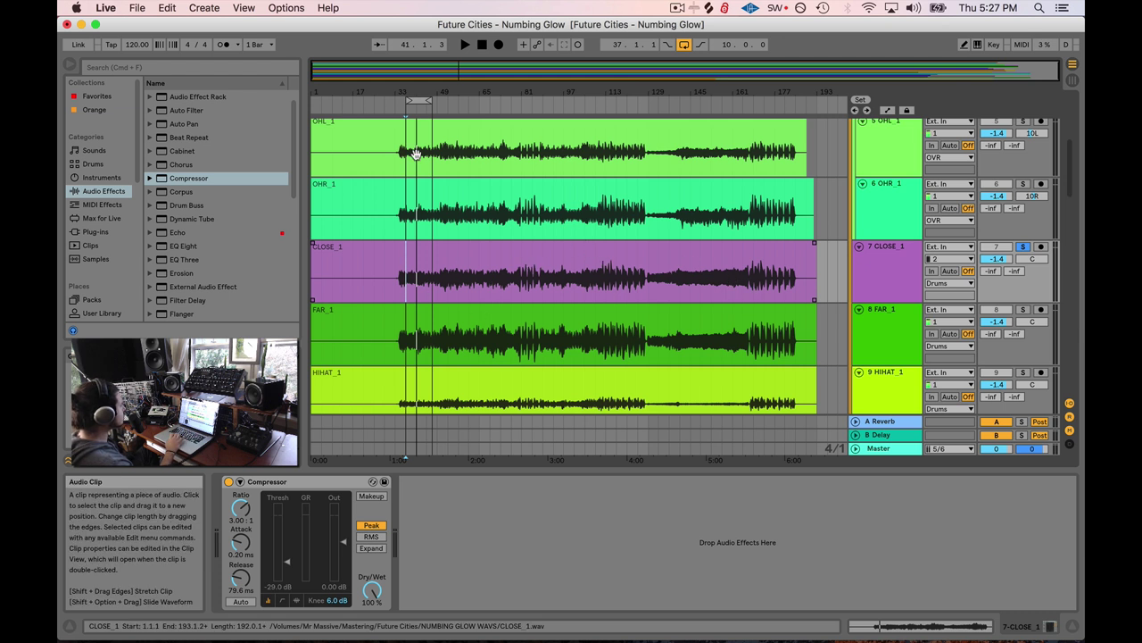
{"action": "left_click_drag", "start_coordinate": [432, 71], "coordinate": [432, 76]}
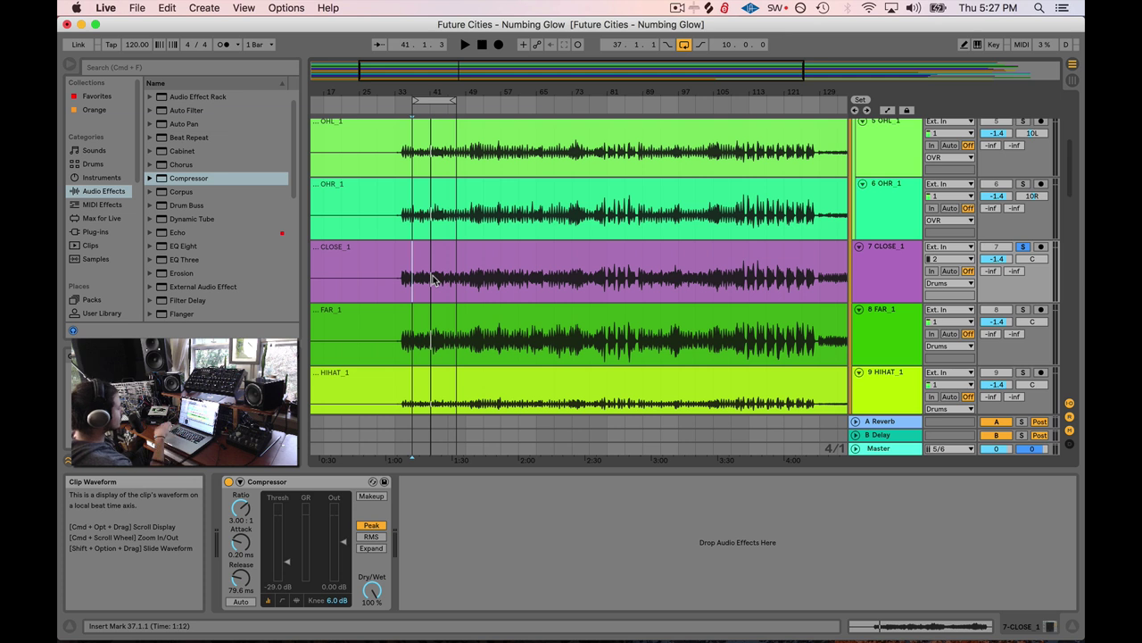
{"action": "left_click_drag", "start_coordinate": [486, 69], "coordinate": [487, 74]}
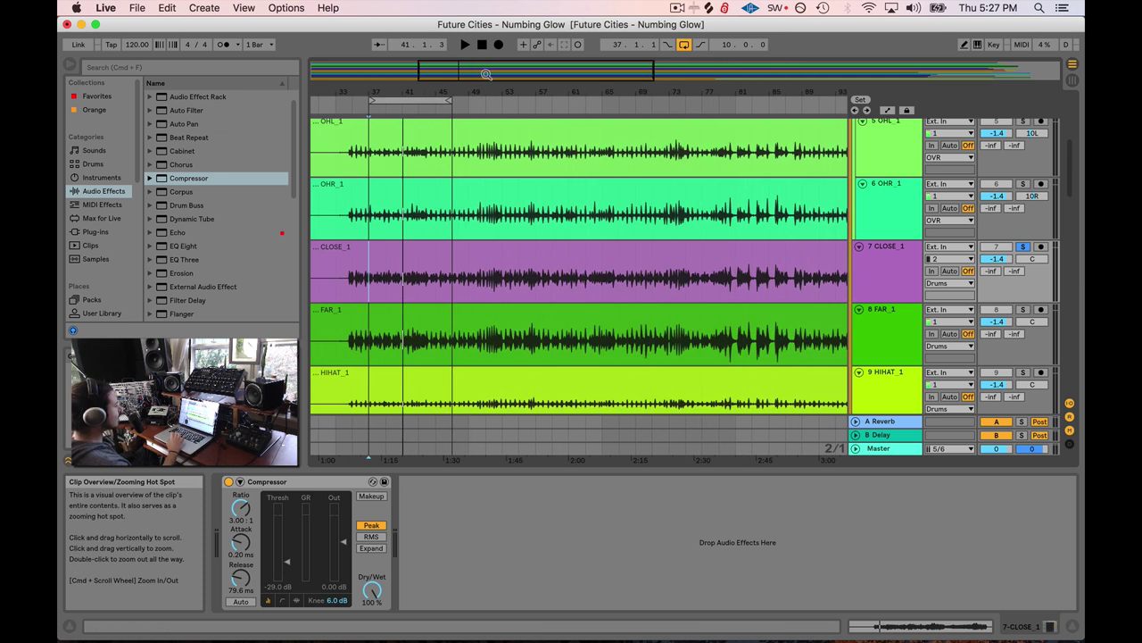
{"action": "scroll", "coordinate": [486, 74], "scroll_direction": "down", "scroll_amount": 2}
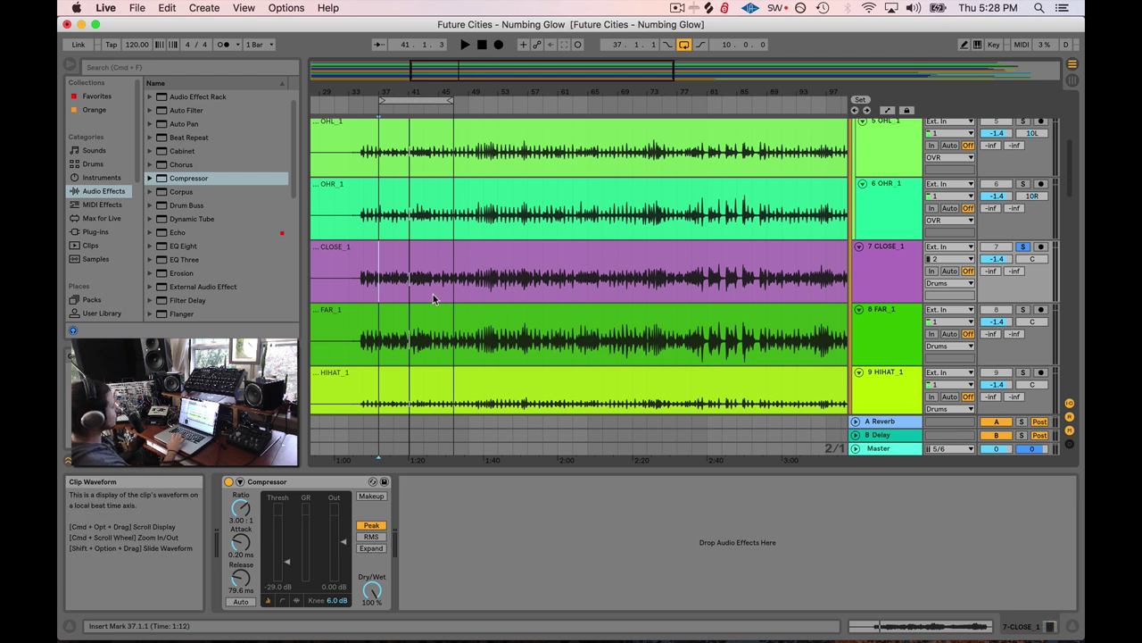
{"action": "key", "text": "space"}
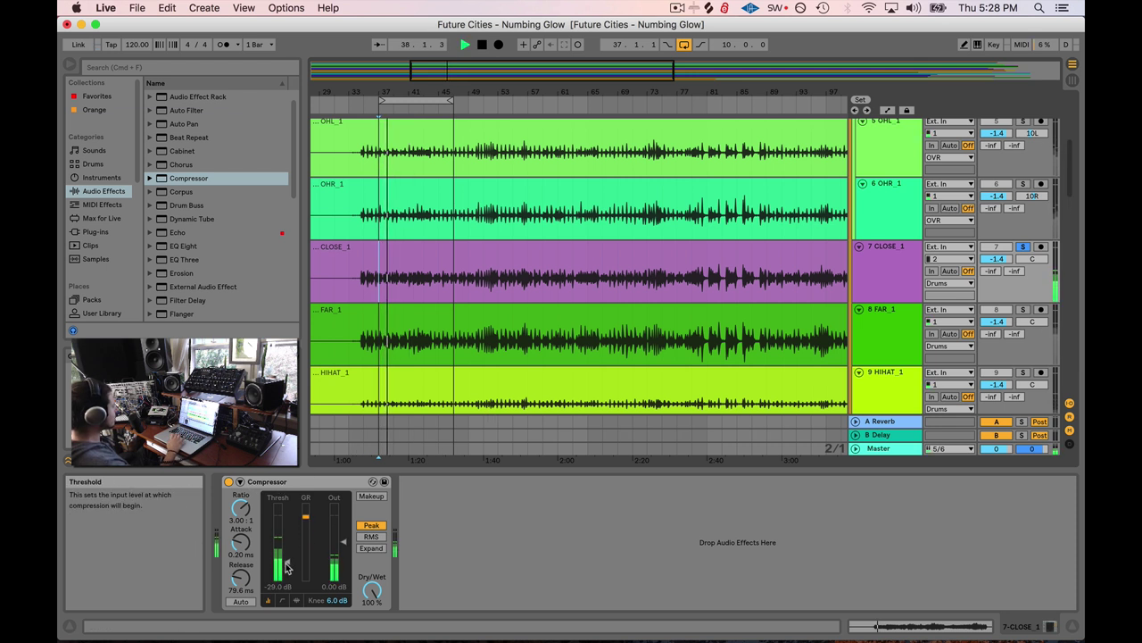
{"action": "key", "text": "space"}
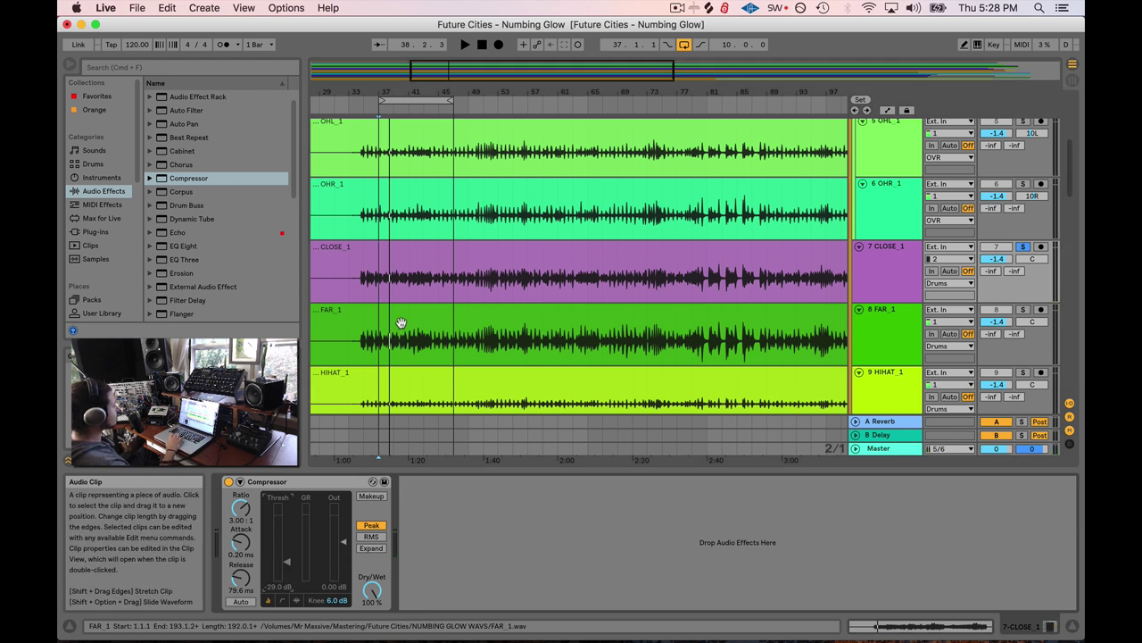
- Unsolo CLOSE_1 and pull its volume down to -inf, keeping it active, and mute the FAR_1 and HIHAT_1 tracks
{"action": "left_click", "coordinate": [1024, 253]}
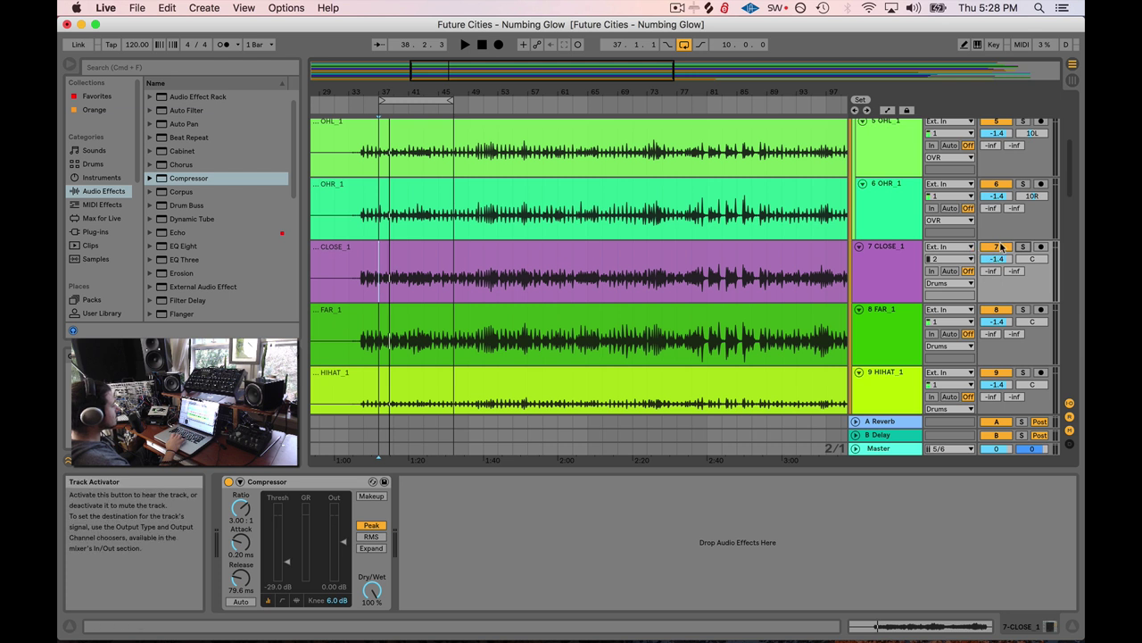
{"action": "left_click", "coordinate": [1000, 247]}
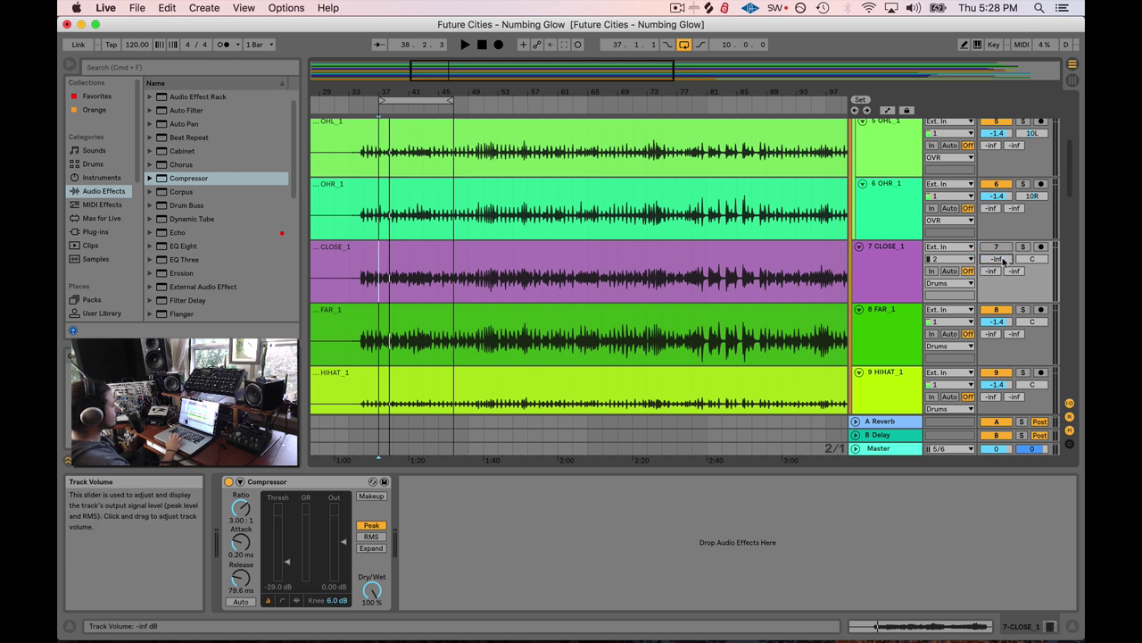
{"action": "left_click", "coordinate": [997, 247]}
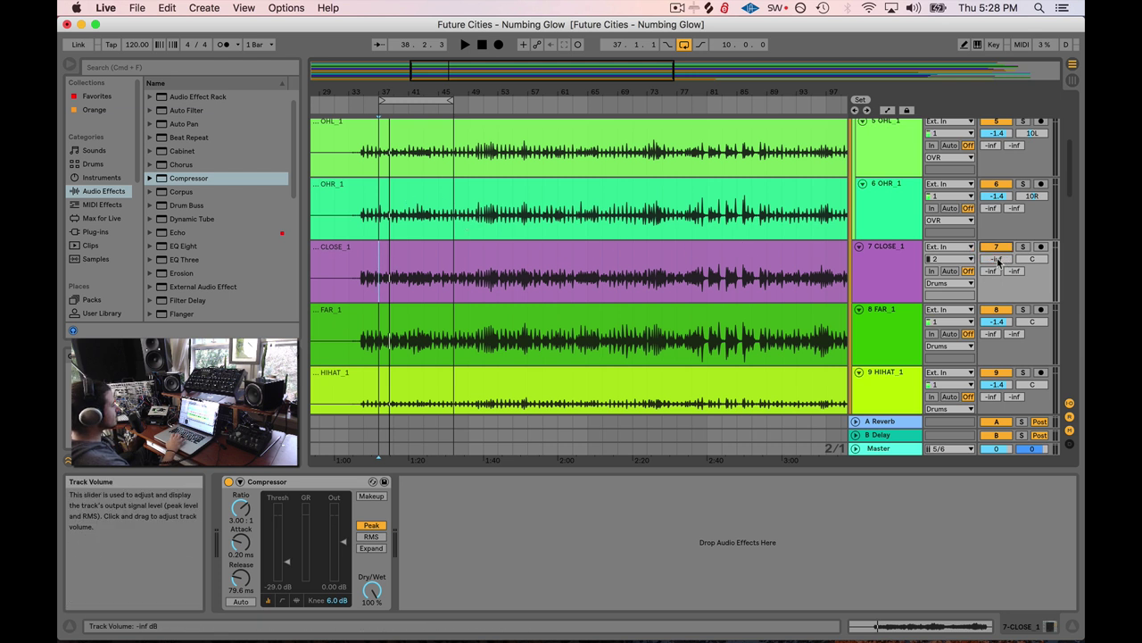
{"action": "left_click", "coordinate": [996, 309]}
{"action": "left_click", "coordinate": [996, 372]}
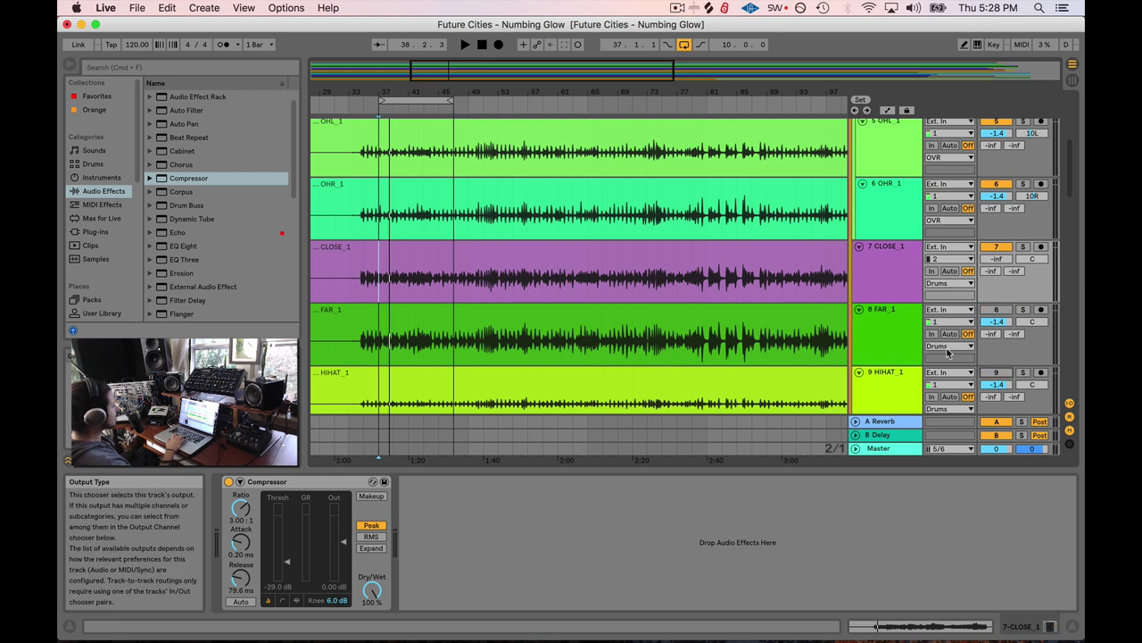
- Start the drum loop and lower the muted FAR_1 track's volume to -6.8 dB
{"action": "scroll", "coordinate": [948, 354], "scroll_direction": "up", "scroll_amount": 5}
{"action": "scroll", "coordinate": [973, 304], "scroll_direction": "down", "scroll_amount": 4}
{"action": "key", "text": "space"}
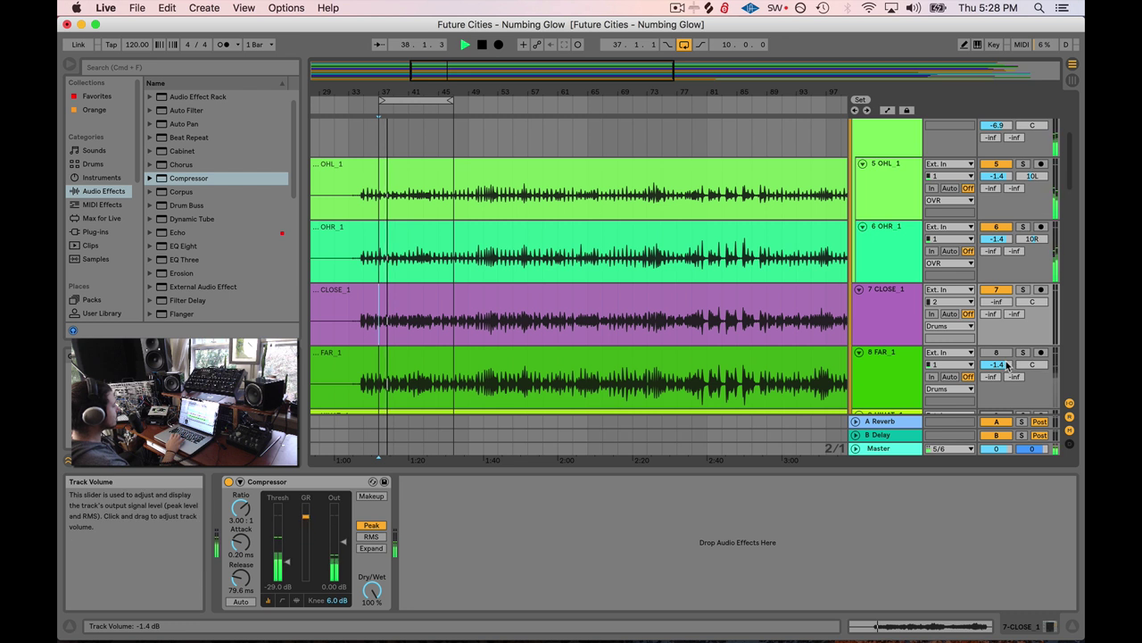
{"action": "left_click_drag", "start_coordinate": [1007, 364], "coordinate": [1007, 385]}
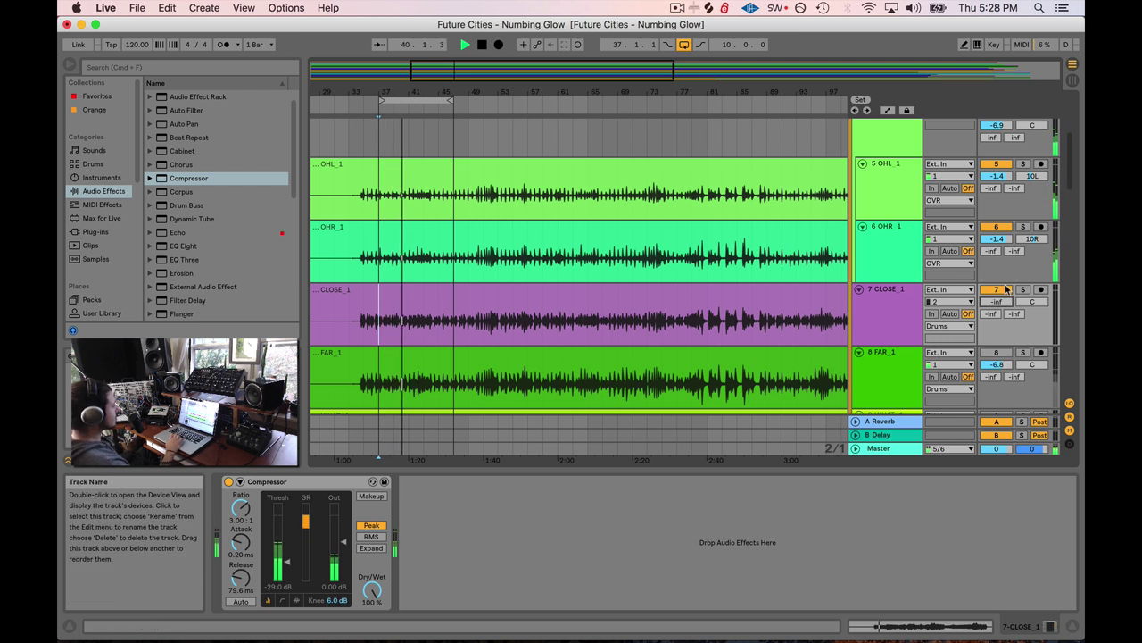
- Raise the CLOSE_1 volume to -7.2 dB by ear against the playing kit, and stop playback
{"action": "mouse_move", "coordinate": [997, 302]}
{"action": "left_mouse_down"}
{"action": "mouse_move", "coordinate": [997, 279]}
{"action": "mouse_move", "coordinate": [1002, 304]}
{"action": "left_mouse_up"}
{"action": "key", "text": "space"}
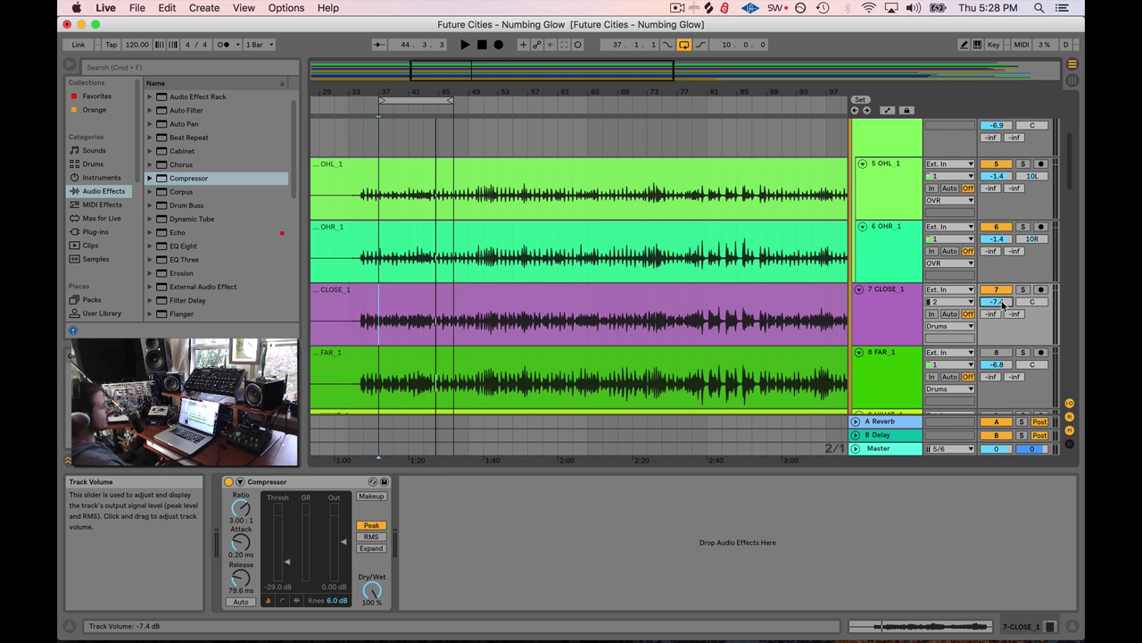
{"action": "key", "text": "space"}
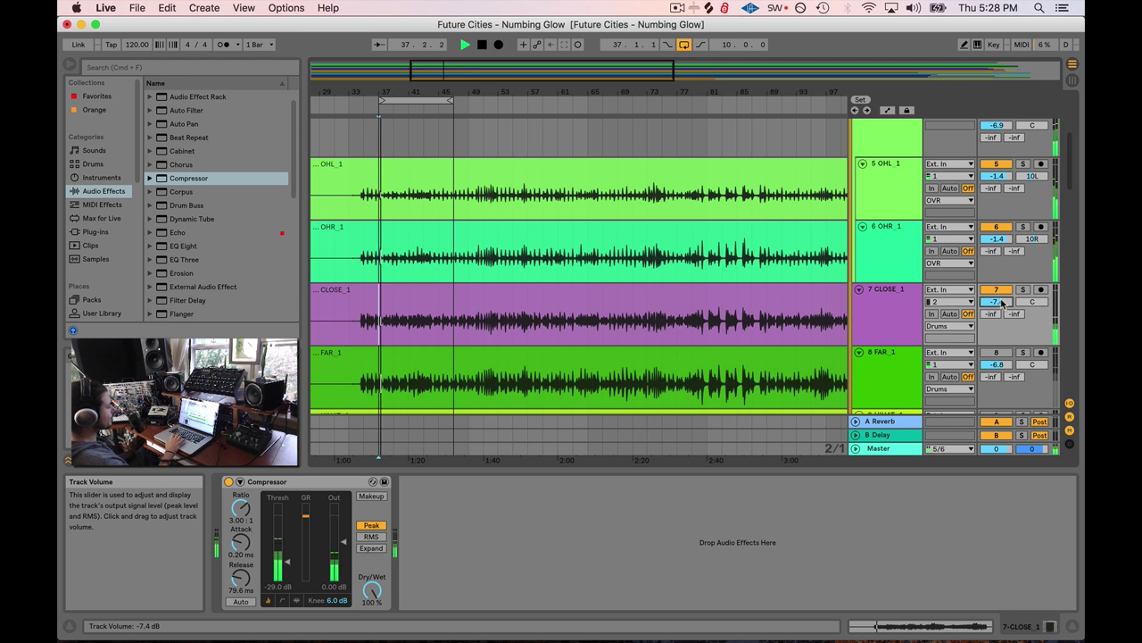
{"action": "left_click_drag", "start_coordinate": [1002, 304], "coordinate": [1002, 303]}
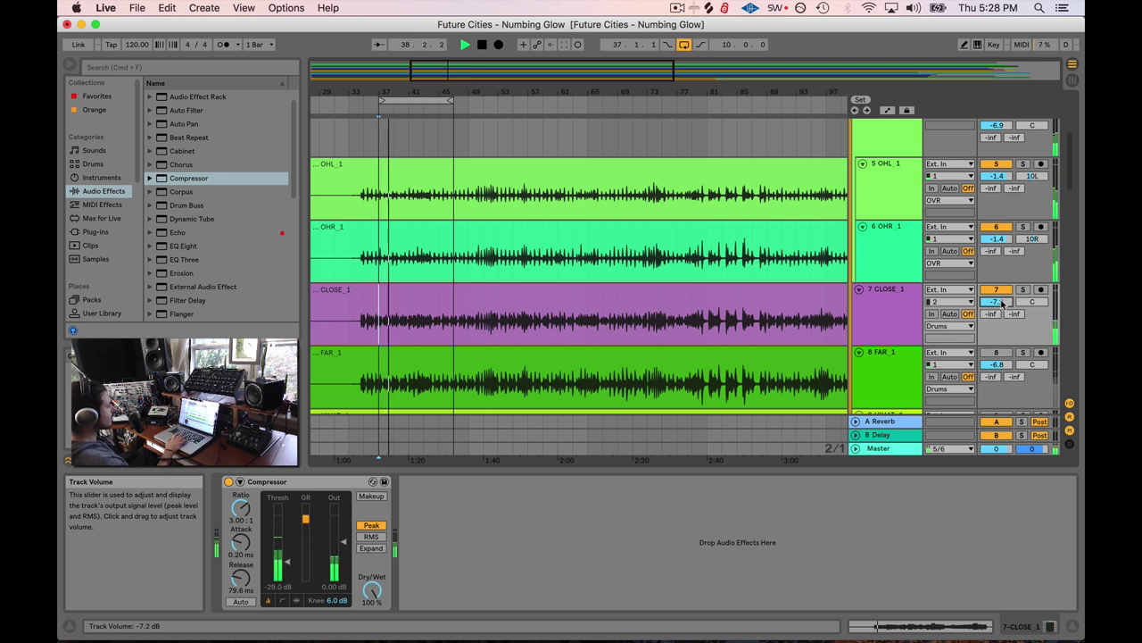
{"action": "key", "text": "space"}
- Add an EQ Eight after the Compressor on CLOSE_1 and, with the loop playing, make its band 1 a low cut
{"action": "left_click", "coordinate": [906, 299]}
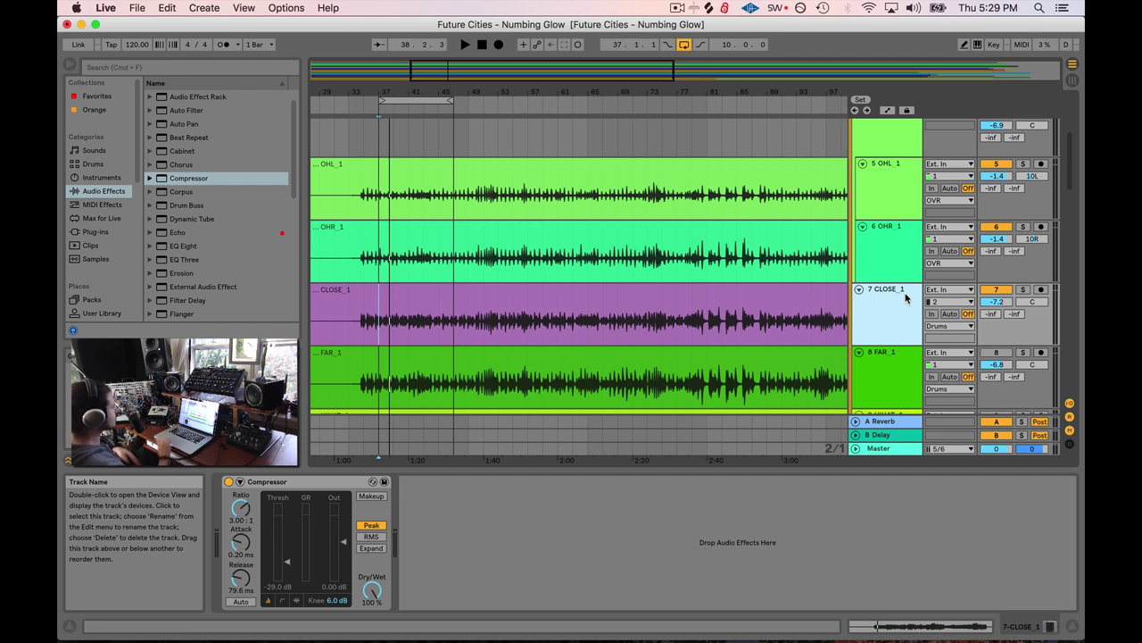
{"action": "left_click_drag", "start_coordinate": [183, 245], "coordinate": [471, 519]}
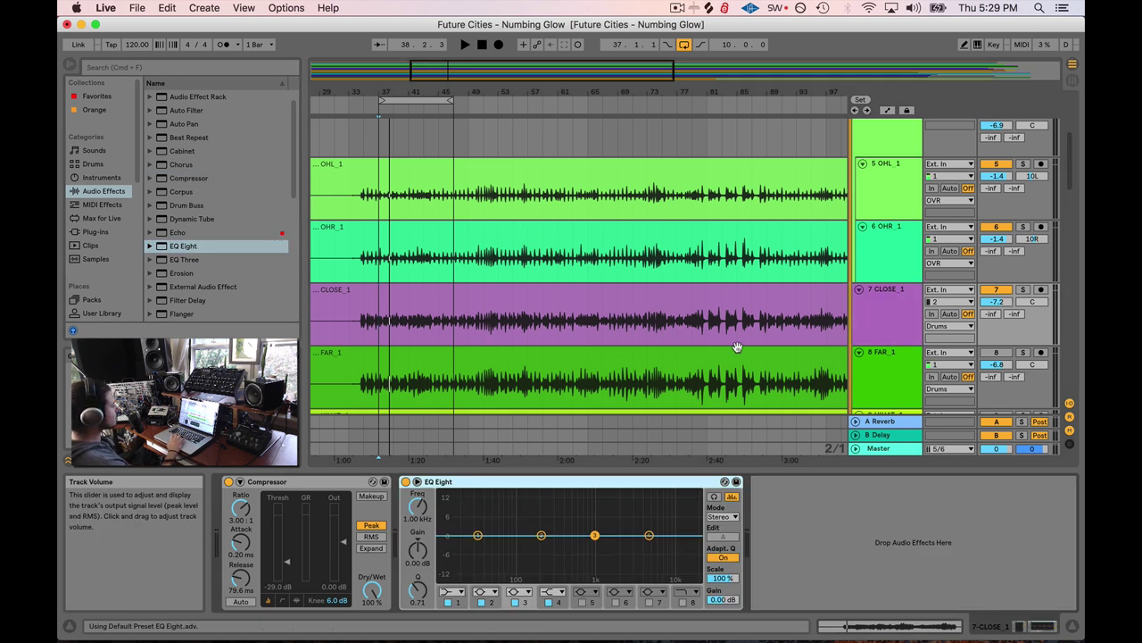
{"action": "key", "text": "space"}
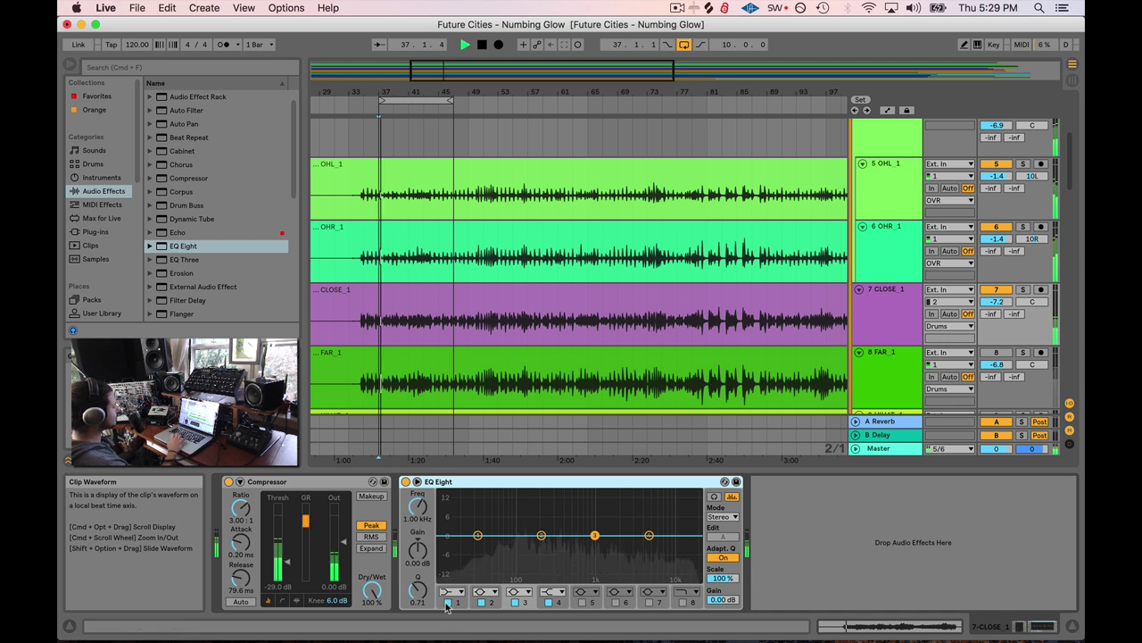
{"action": "left_click", "coordinate": [452, 590]}
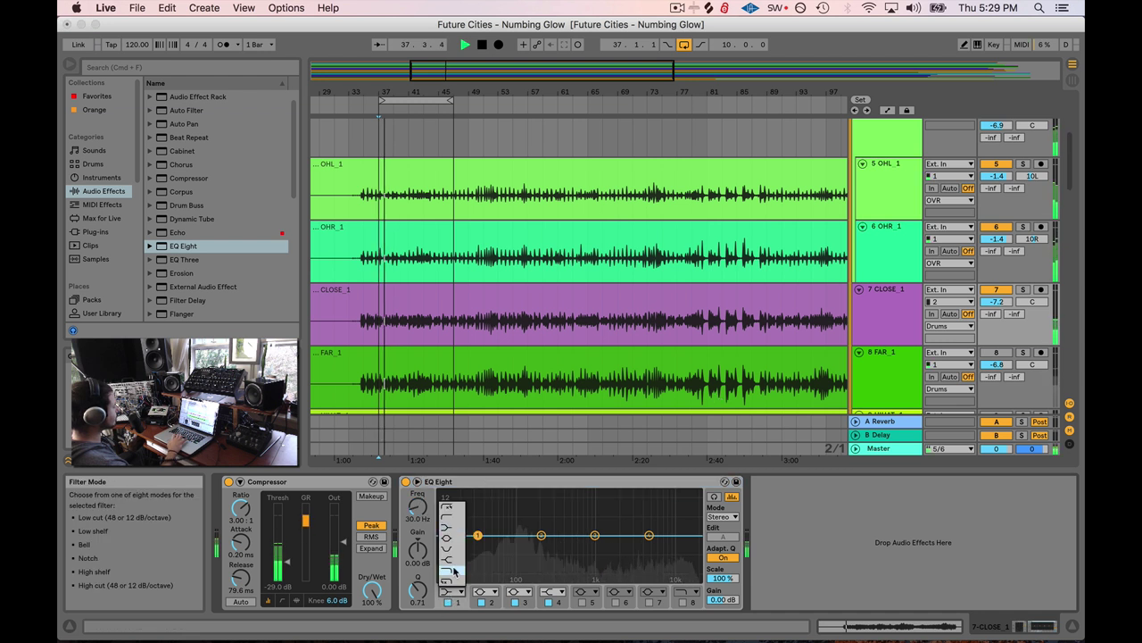
{"action": "left_click", "coordinate": [448, 518]}
- Shape the low end of the CLOSE_1 EQ, setting band 2 to 116 Hz at -3.84 dB, and audition the result
{"action": "left_click_drag", "start_coordinate": [486, 545], "coordinate": [528, 548]}
{"action": "key", "text": "space"}
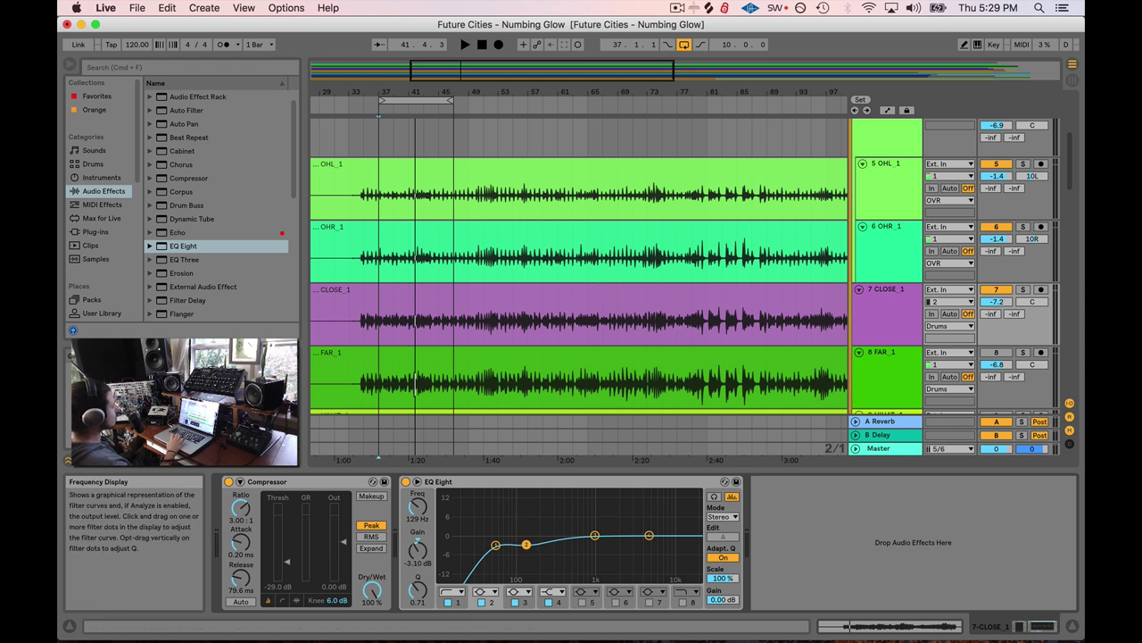
{"action": "mouse_move", "coordinate": [526, 543]}
{"action": "left_mouse_down"}
{"action": "mouse_move", "coordinate": [522, 536]}
{"action": "mouse_move", "coordinate": [523, 547]}
{"action": "left_mouse_up"}
{"action": "key", "text": "space"}
{"action": "key", "text": "space"}
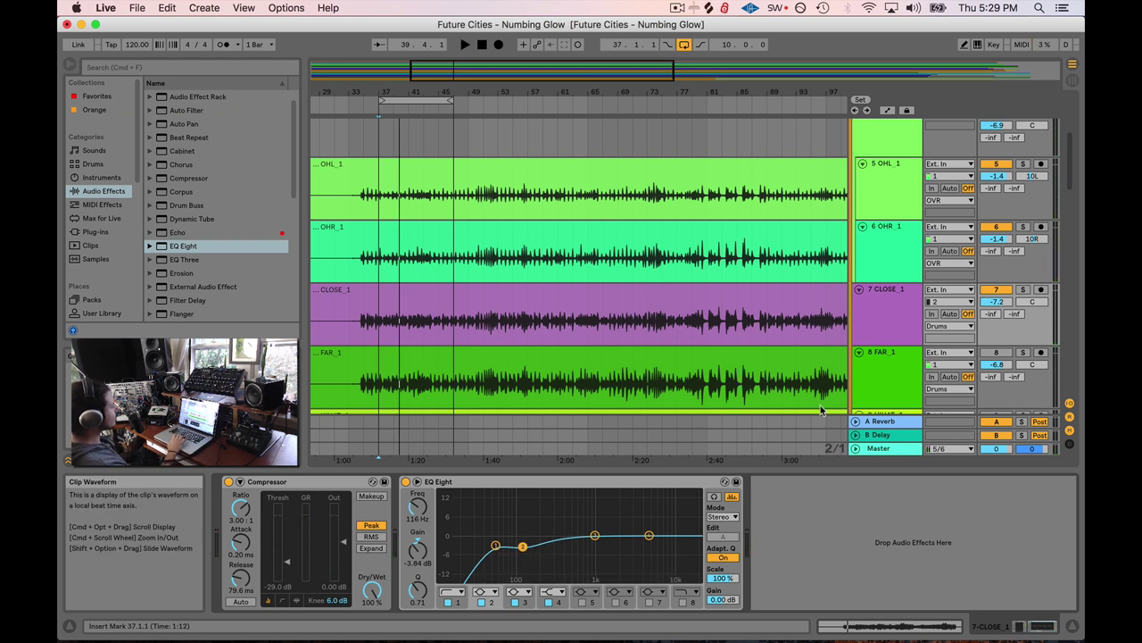
- Select and solo the FAR_1 track, and audition it briefly on its own
{"action": "left_click", "coordinate": [901, 355]}
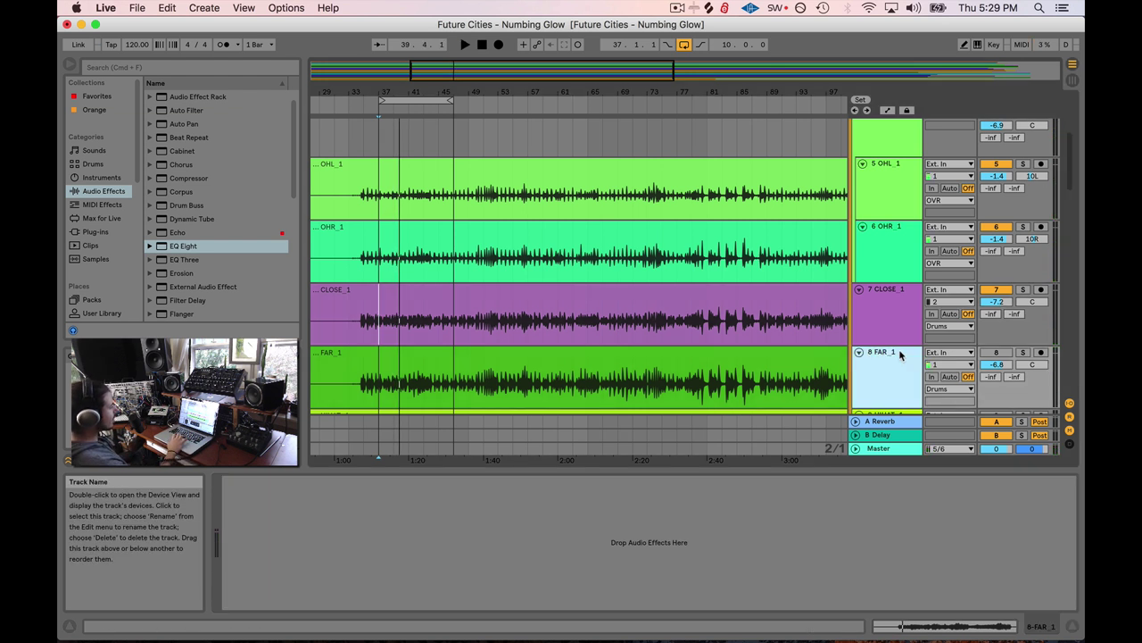
{"action": "left_click", "coordinate": [1023, 352]}
{"action": "key", "text": "space"}
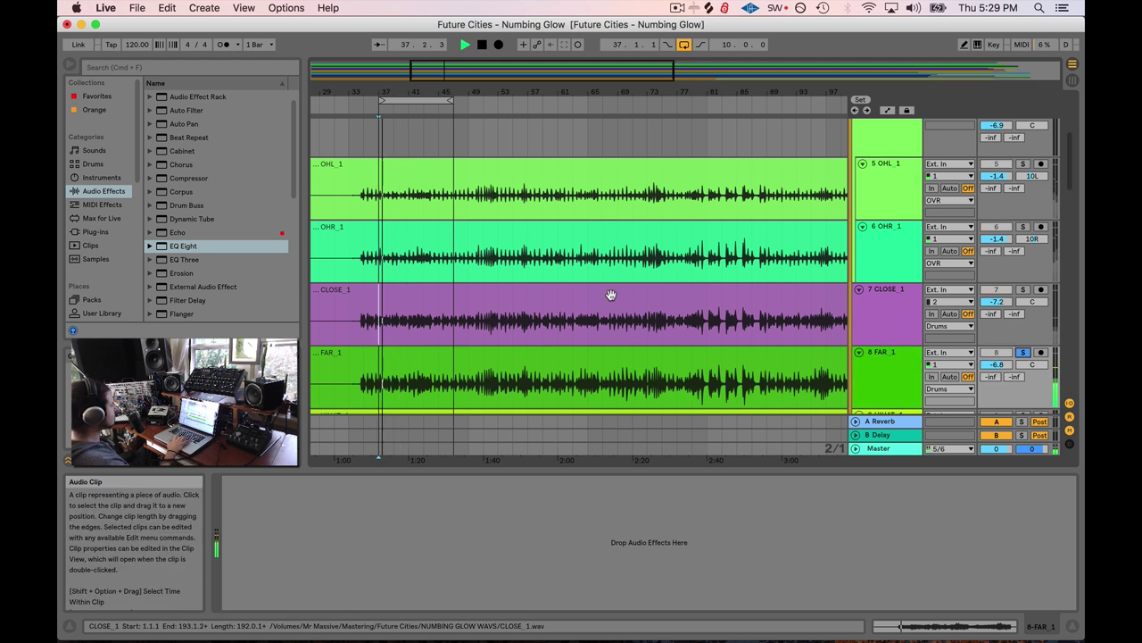
{"action": "key", "text": "space"}
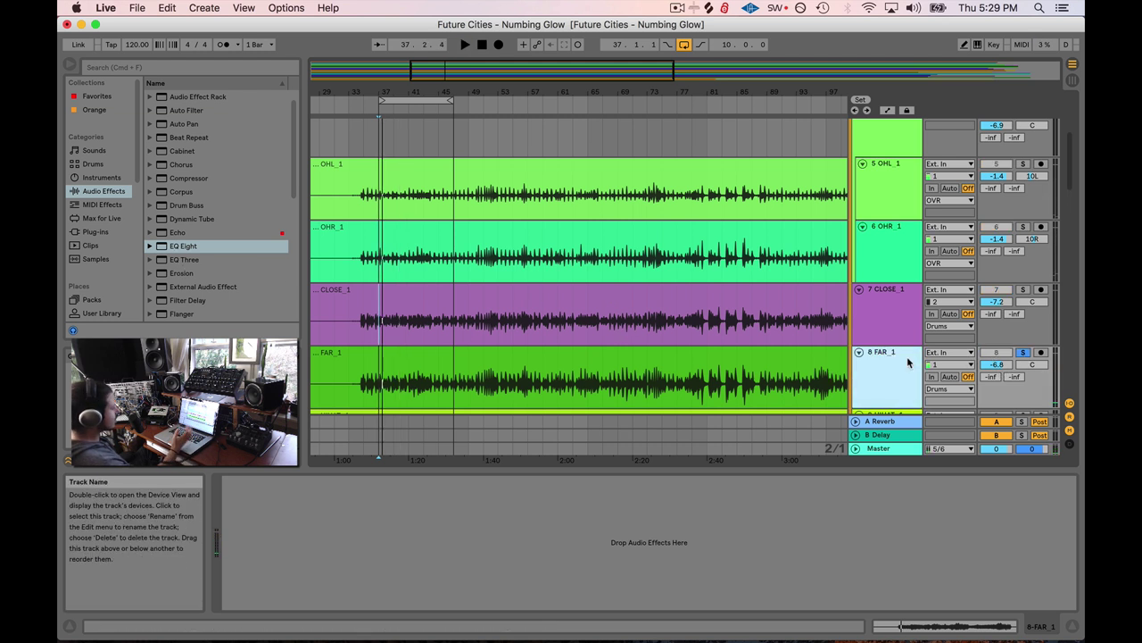
- Add a Compressor to FAR_1 with a 2.98:1 ratio, 0.46 ms attack and 121 ms release
{"action": "left_click", "coordinate": [185, 177]}
{"action": "left_click_drag", "start_coordinate": [296, 292], "coordinate": [415, 389]}
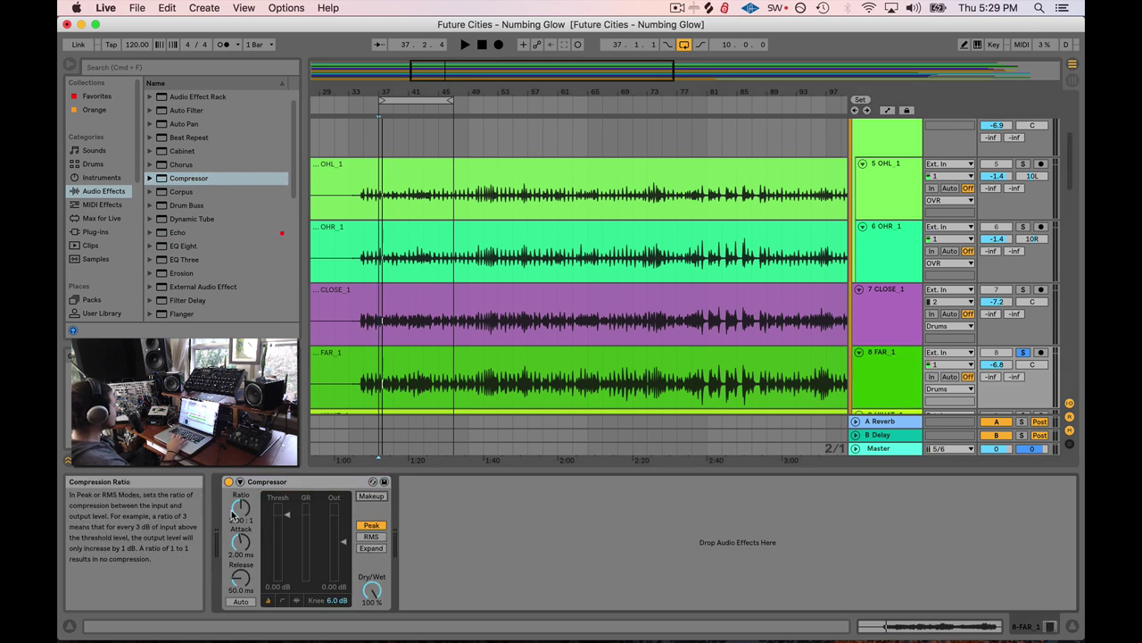
{"action": "left_click_drag", "start_coordinate": [240, 506], "coordinate": [240, 499]}
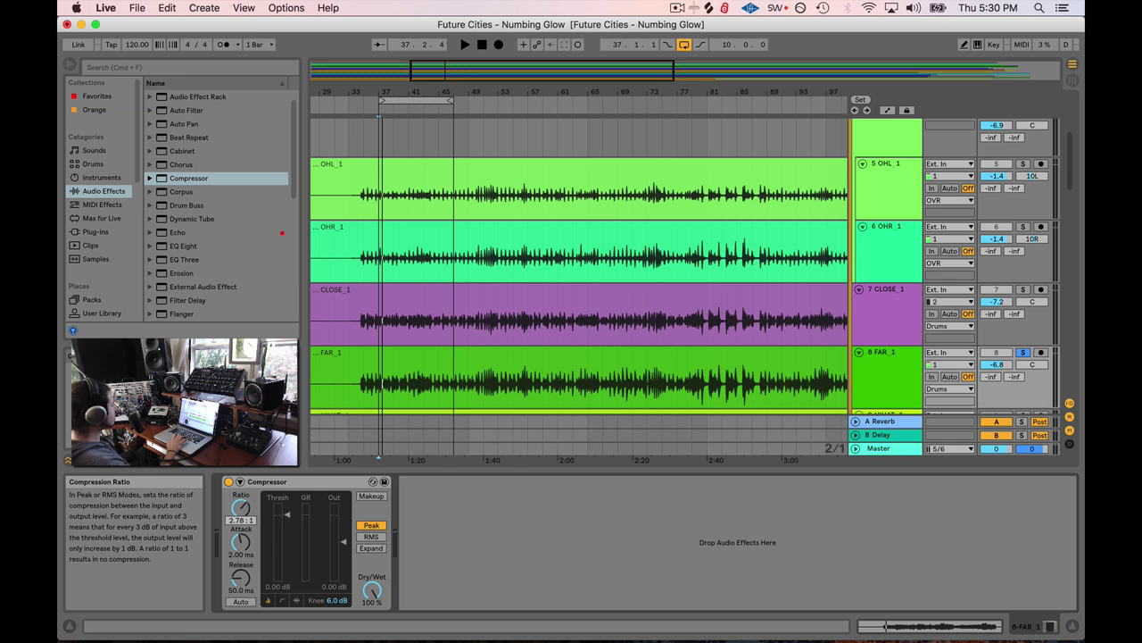
{"action": "left_click_drag", "start_coordinate": [240, 540], "coordinate": [240, 530]}
{"action": "left_click_drag", "start_coordinate": [244, 556], "coordinate": [243, 569]}
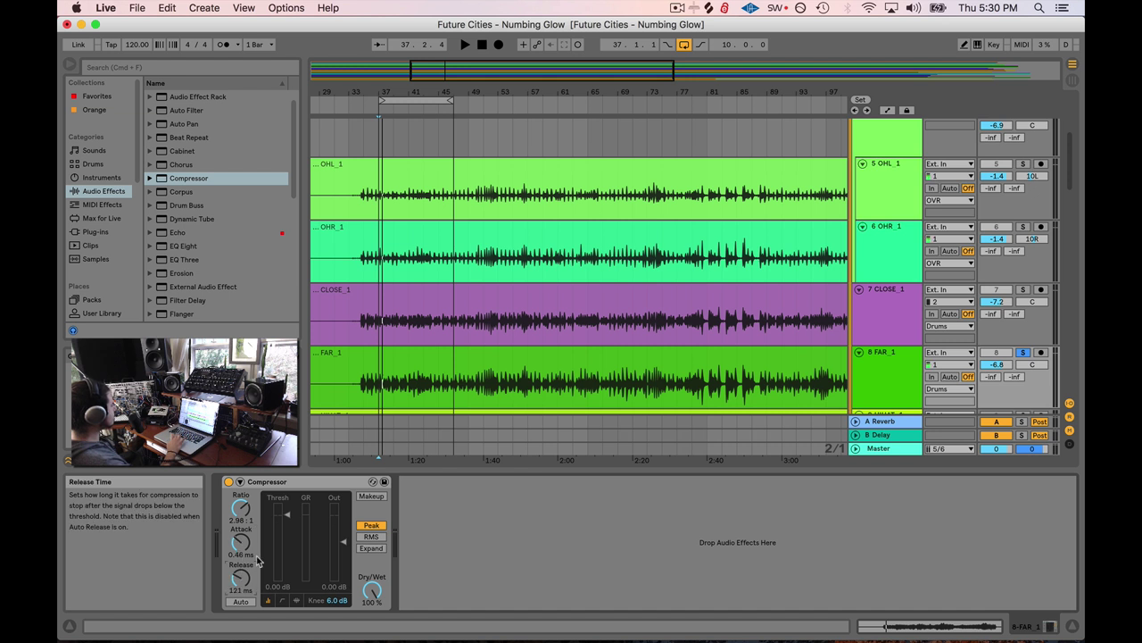
- Lower the FAR_1 Compressor's threshold to -21.9 dB and audition the soloed track from 37.1.1
{"action": "left_click_drag", "start_coordinate": [278, 526], "coordinate": [287, 563]}
{"action": "key", "text": "space"}
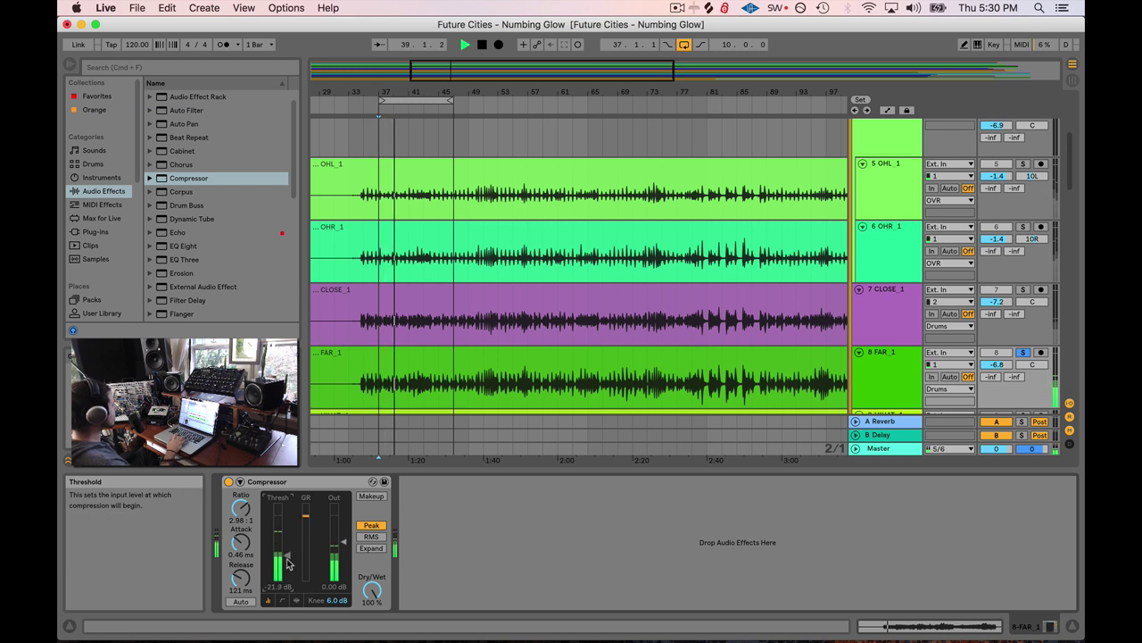
{"action": "key", "text": "space"}
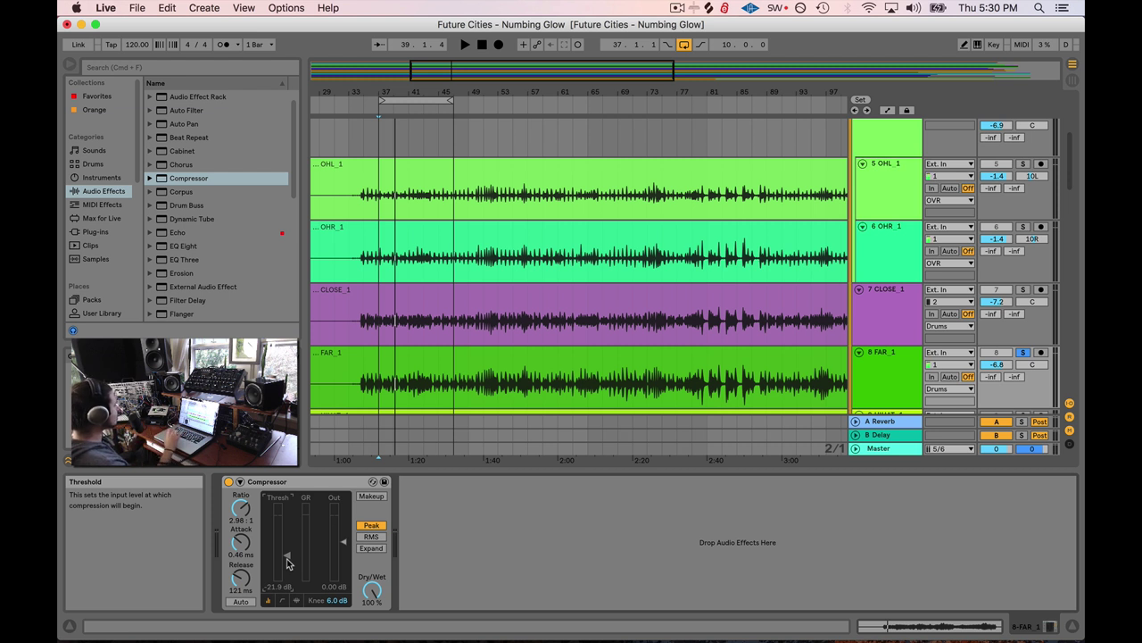
{"action": "left_click", "coordinate": [374, 333]}
{"action": "key", "text": "space"}
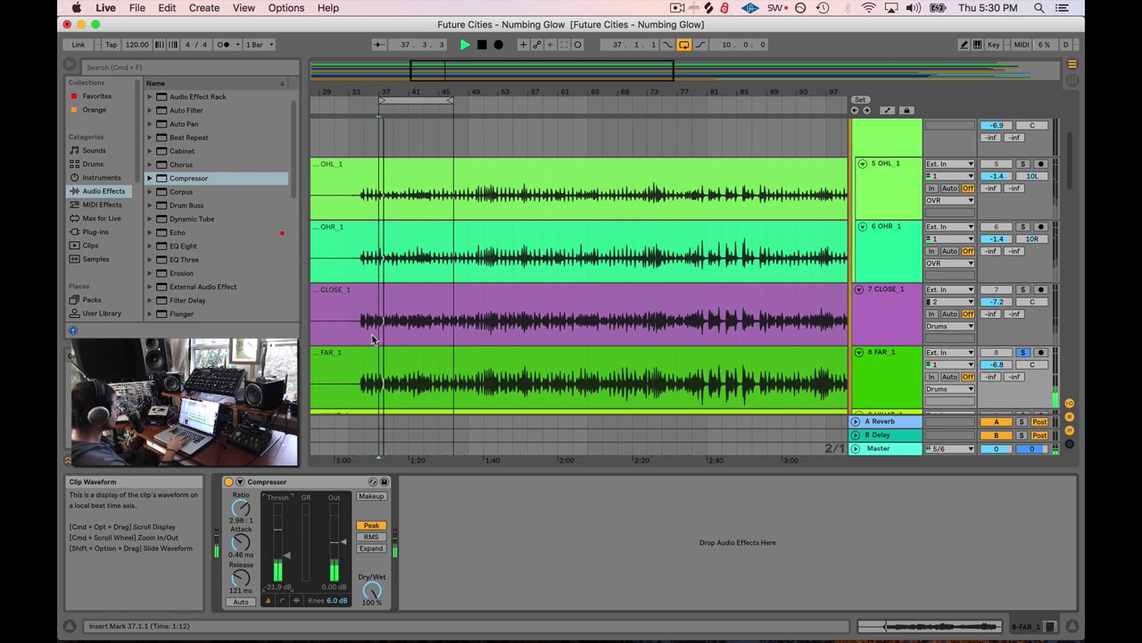
{"action": "key", "text": "space"}
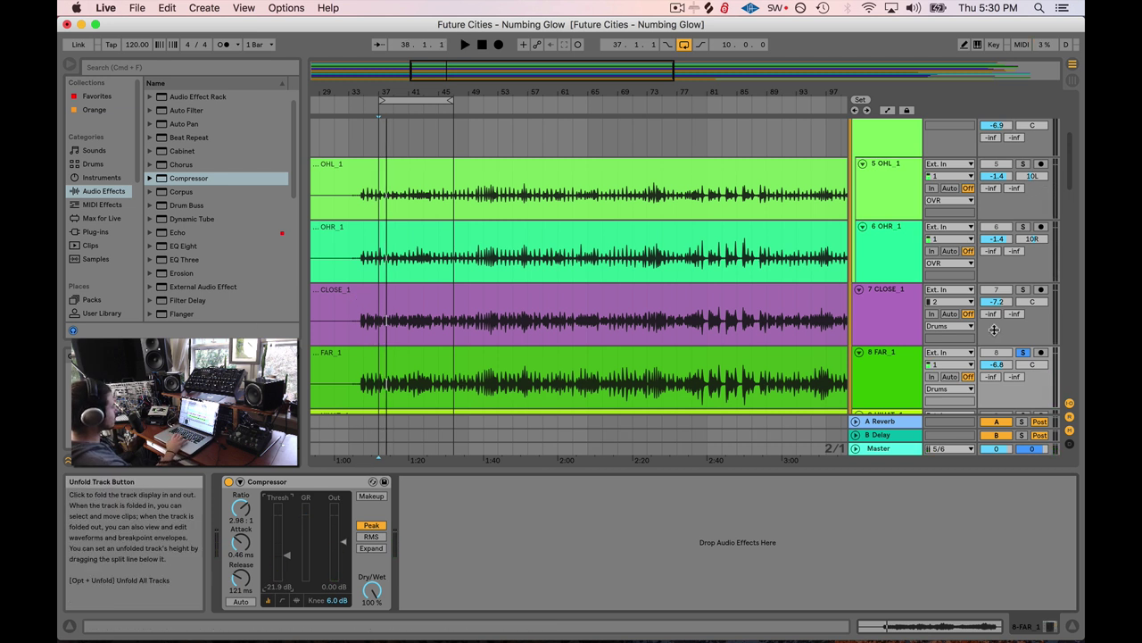
- Unsolo FAR_1 and blend it into the drum mix at a track volume of -12.2 dB while auditioning
{"action": "left_click", "coordinate": [1023, 353]}
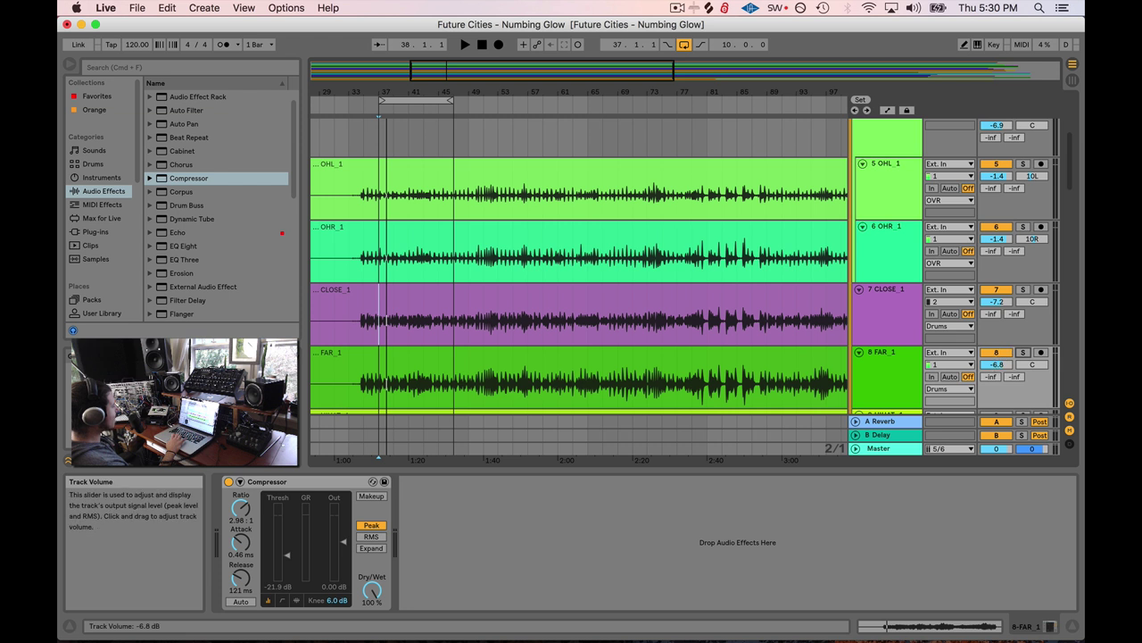
{"action": "mouse_move", "coordinate": [997, 364]}
{"action": "left_mouse_down"}
{"action": "mouse_move", "coordinate": [997, 393]}
{"action": "mouse_move", "coordinate": [997, 352]}
{"action": "mouse_move", "coordinate": [995, 366]}
{"action": "left_mouse_up"}
{"action": "key", "text": "space"}
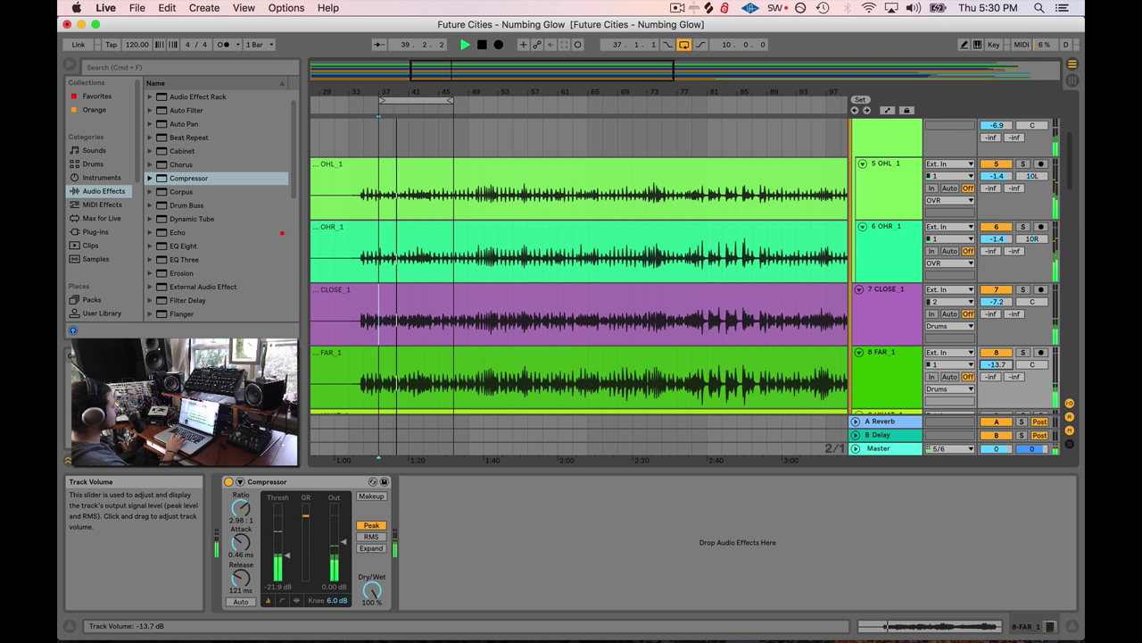
{"action": "key", "text": "space"}
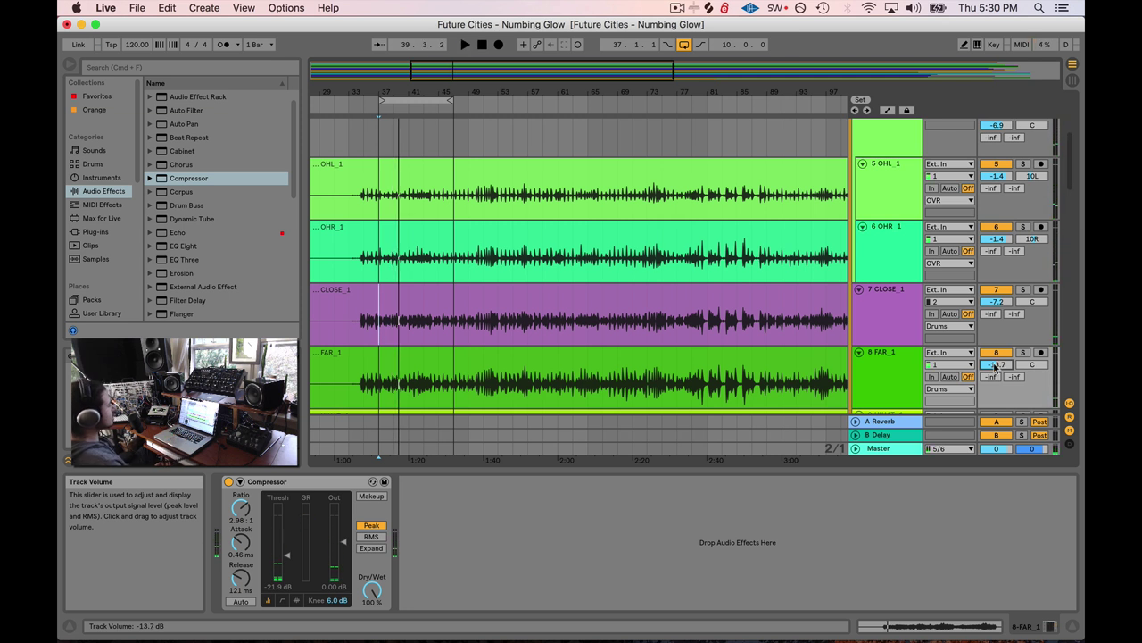
{"action": "key", "text": "space"}
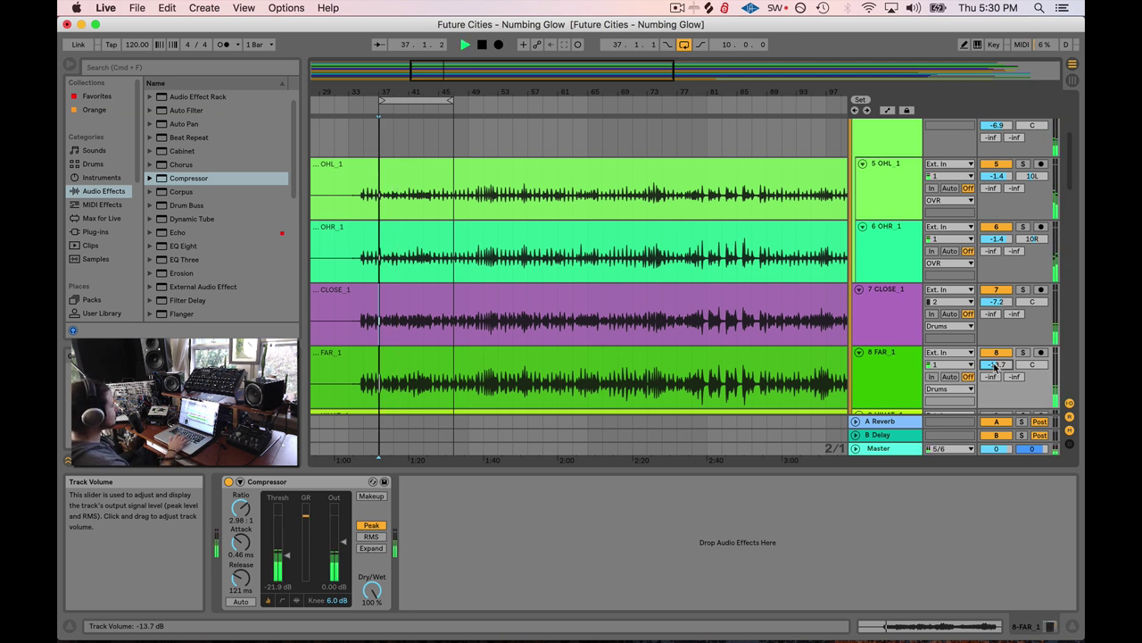
{"action": "left_click_drag", "start_coordinate": [997, 365], "coordinate": [996, 362]}
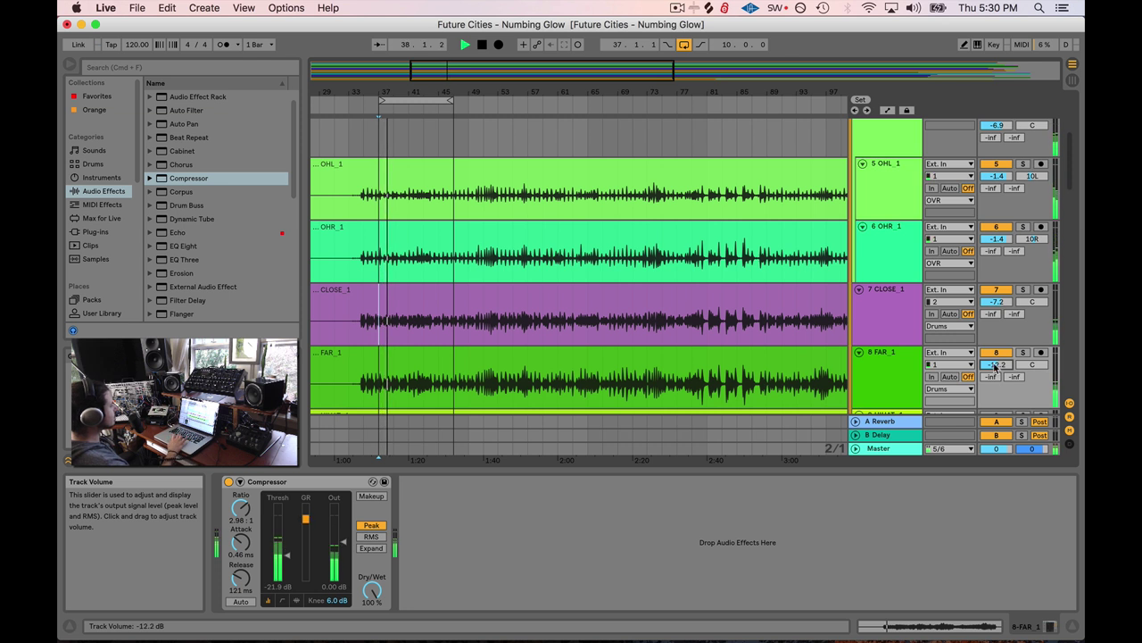
{"action": "key", "text": "space"}
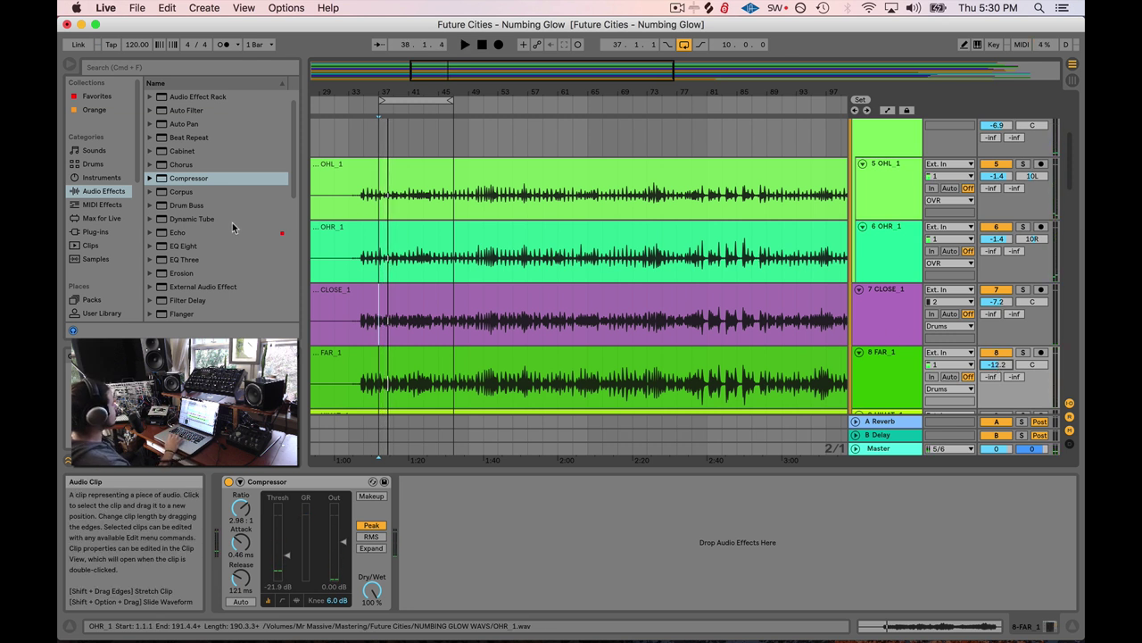
- Add an EQ Eight after the Compressor on FAR_1 and set its band 4 high shelf to 5.39 kHz at -6.57 dB
{"action": "left_click_drag", "start_coordinate": [183, 246], "coordinate": [472, 500]}
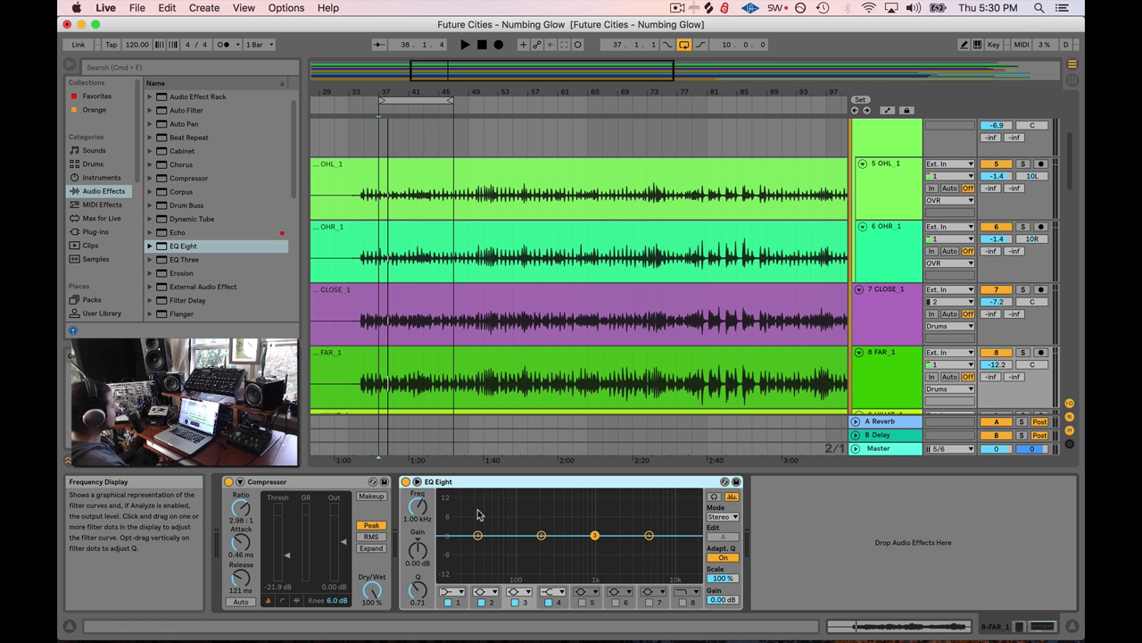
{"action": "left_click_drag", "start_coordinate": [649, 534], "coordinate": [645, 540]}
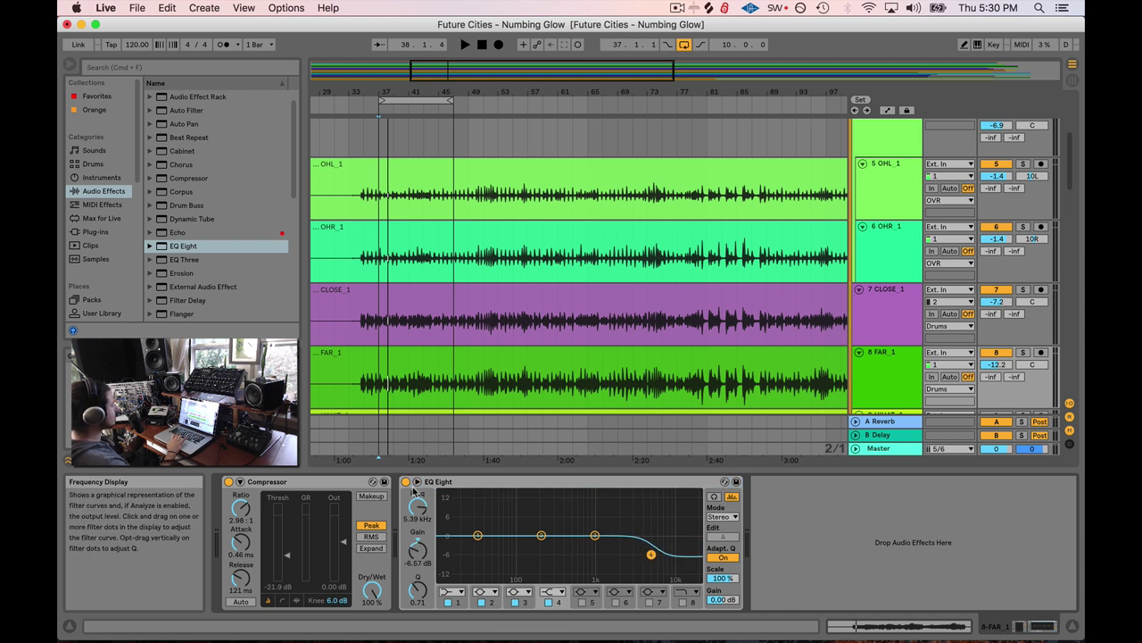
- Audition the drum mix twice, comparing the FAR_1 EQ Eight bypassed and active
{"action": "key", "text": "space"}
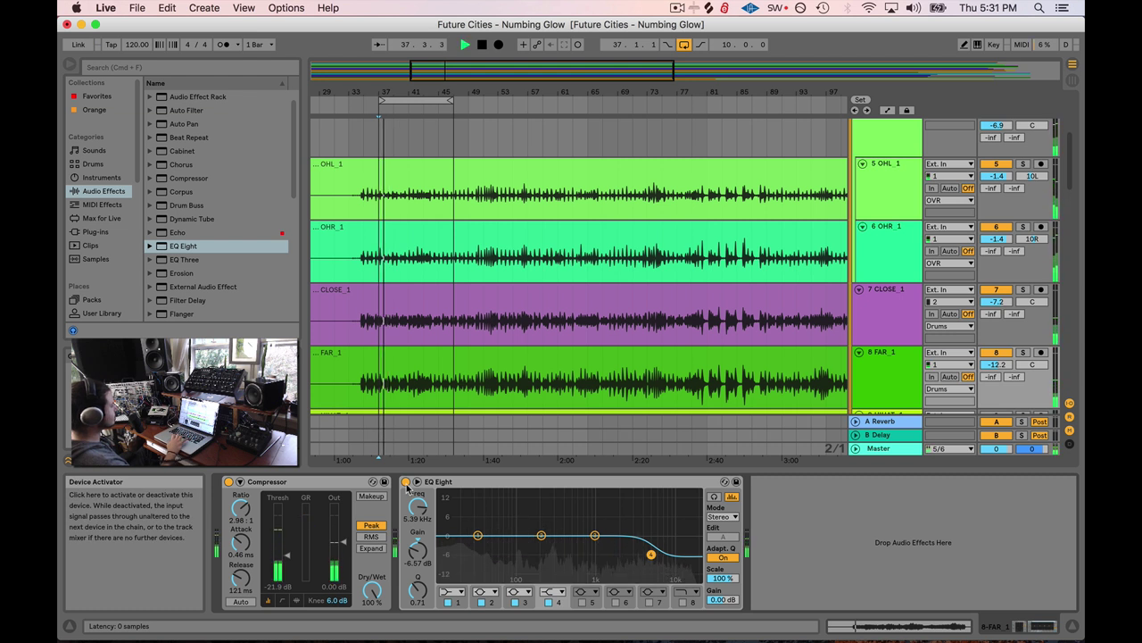
{"action": "left_click", "coordinate": [406, 482]}
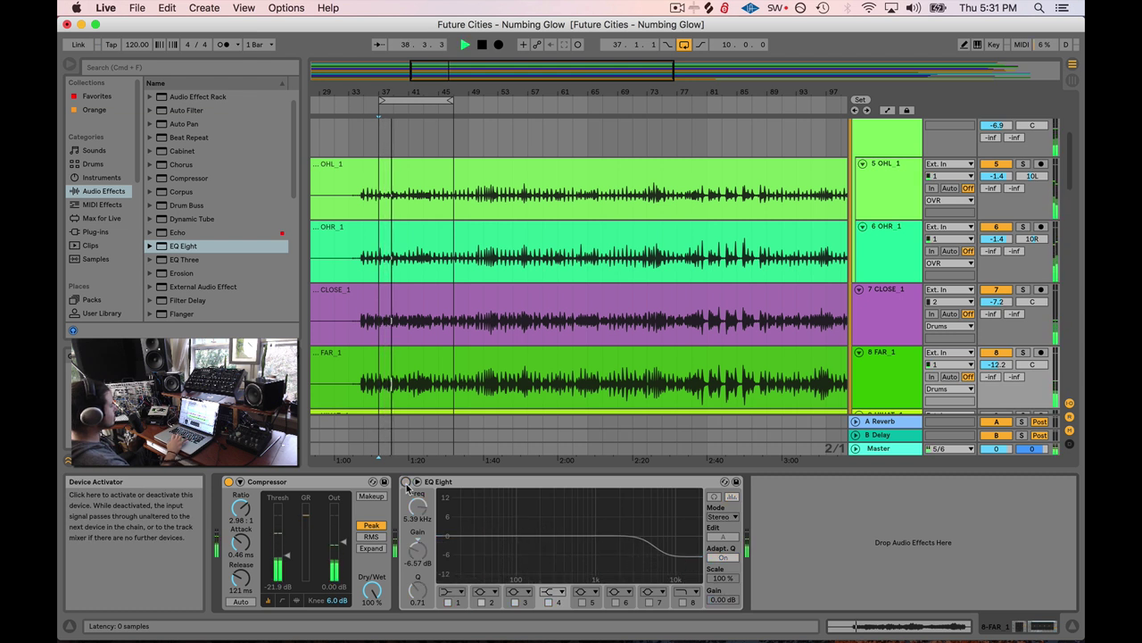
{"action": "left_click", "coordinate": [406, 482]}
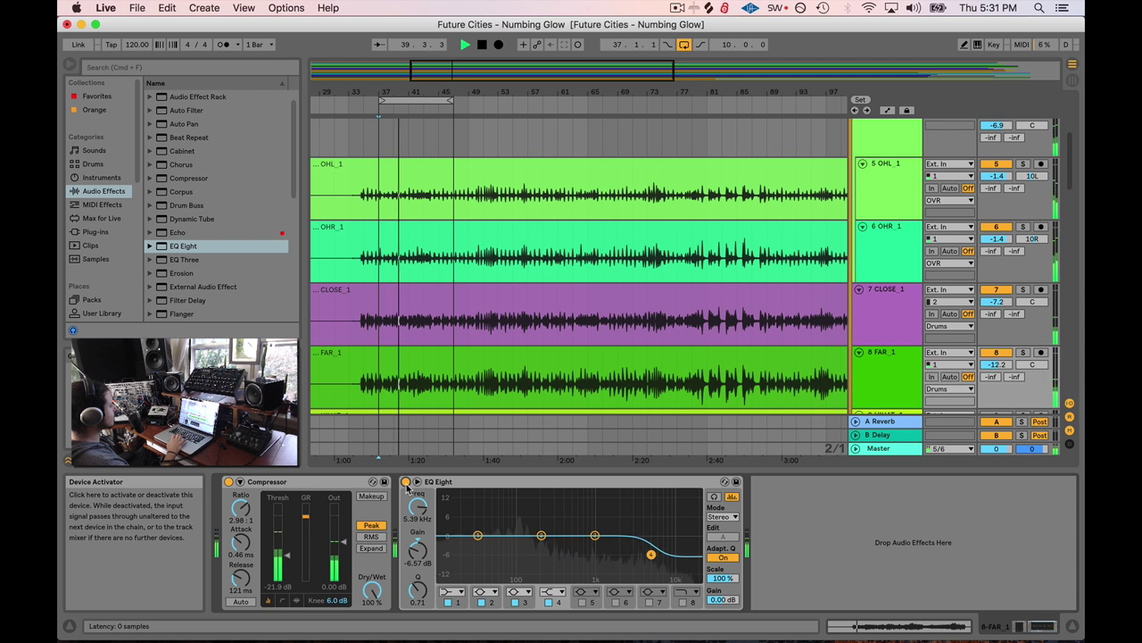
{"action": "key", "text": "space"}
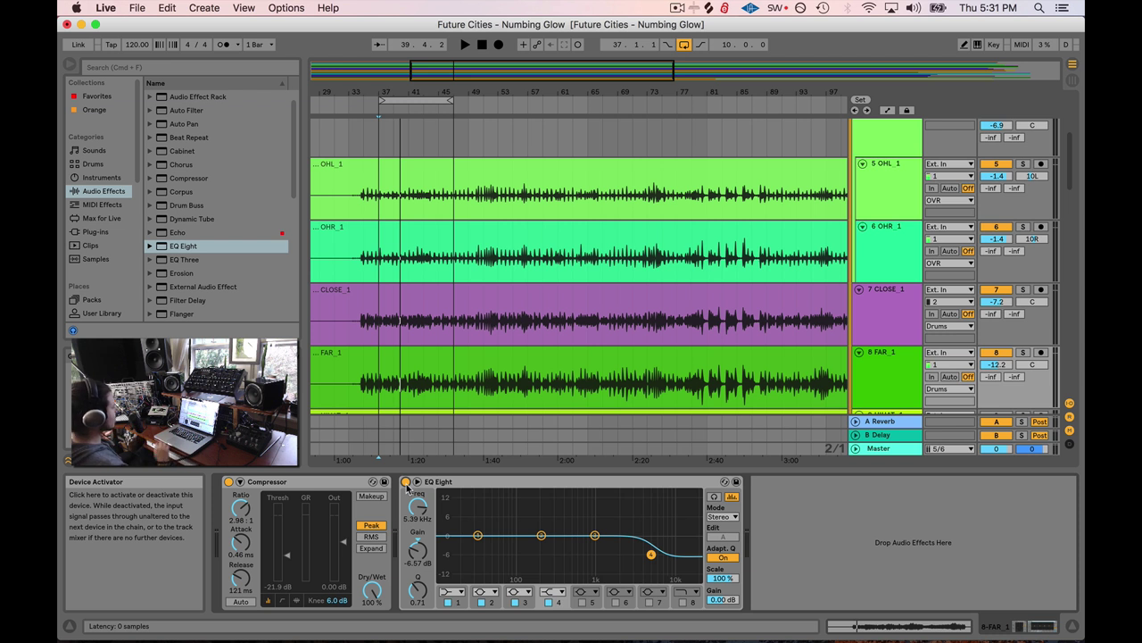
{"action": "key", "text": "space"}
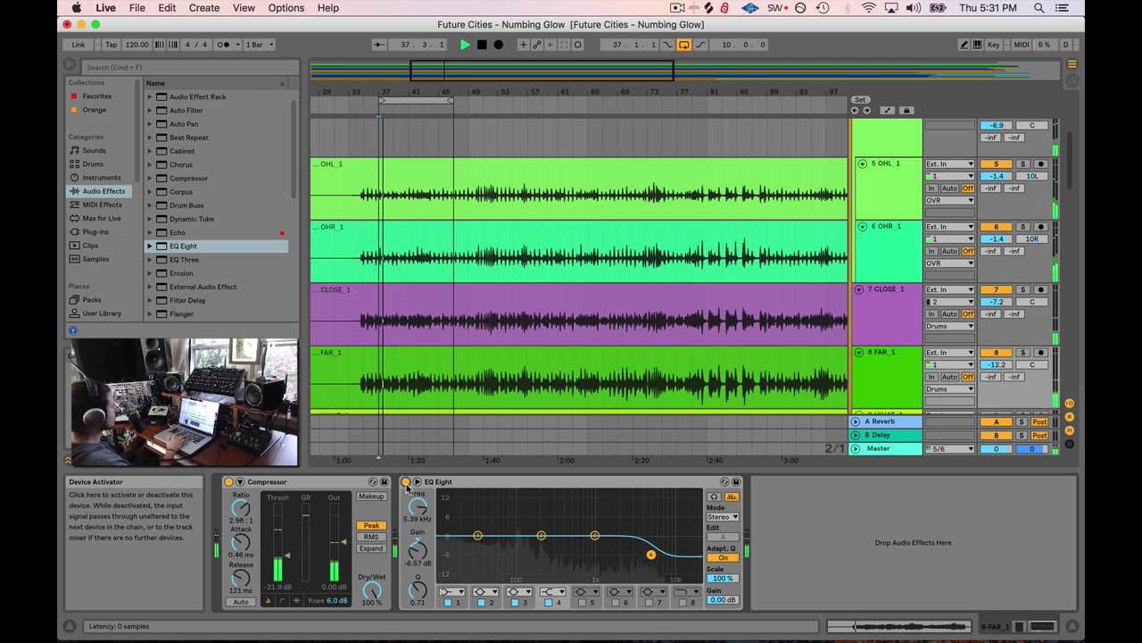
{"action": "left_click", "coordinate": [406, 482]}
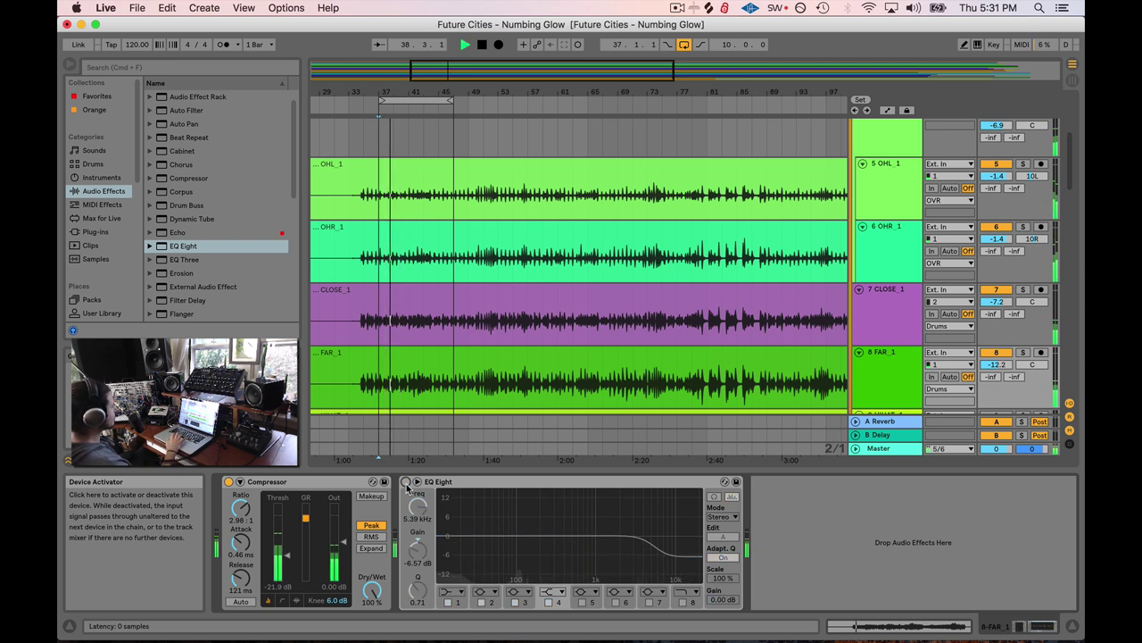
{"action": "left_click", "coordinate": [406, 482]}
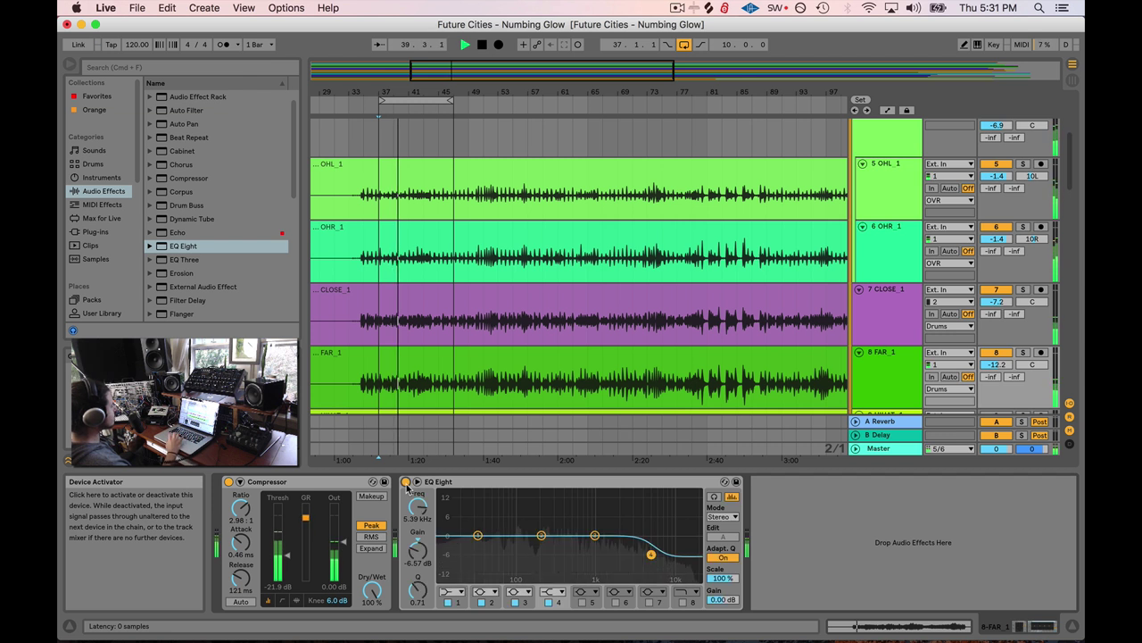
{"action": "key", "text": "space"}
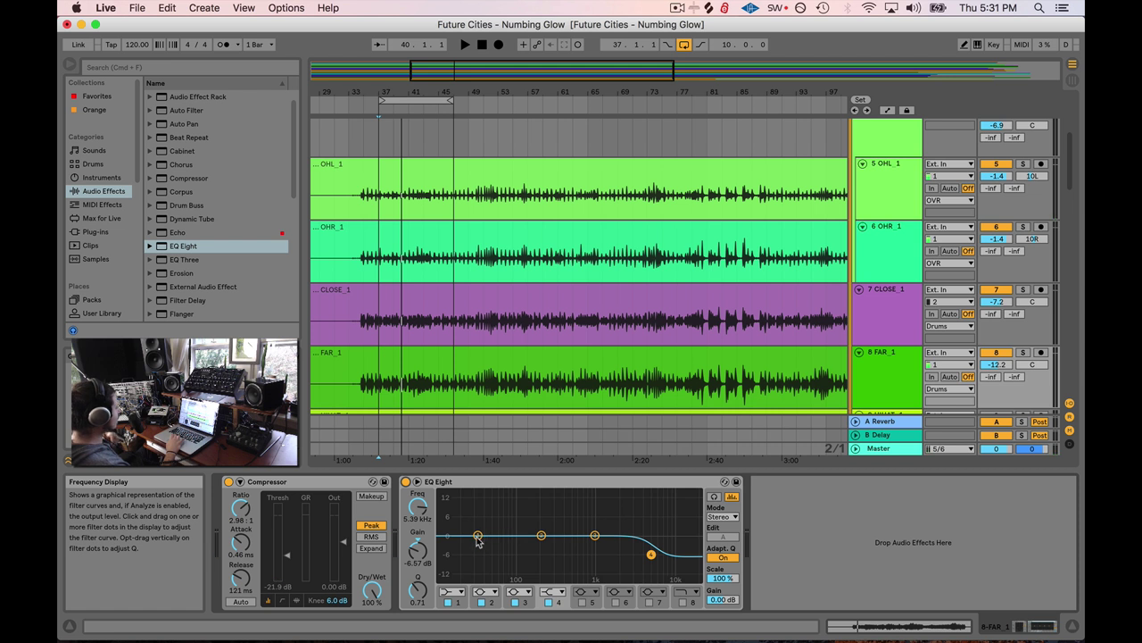
- Change band 1 of the FAR_1 EQ Eight to a low cut at 31.6 Hz and audition the mix
{"action": "left_click", "coordinate": [453, 591]}
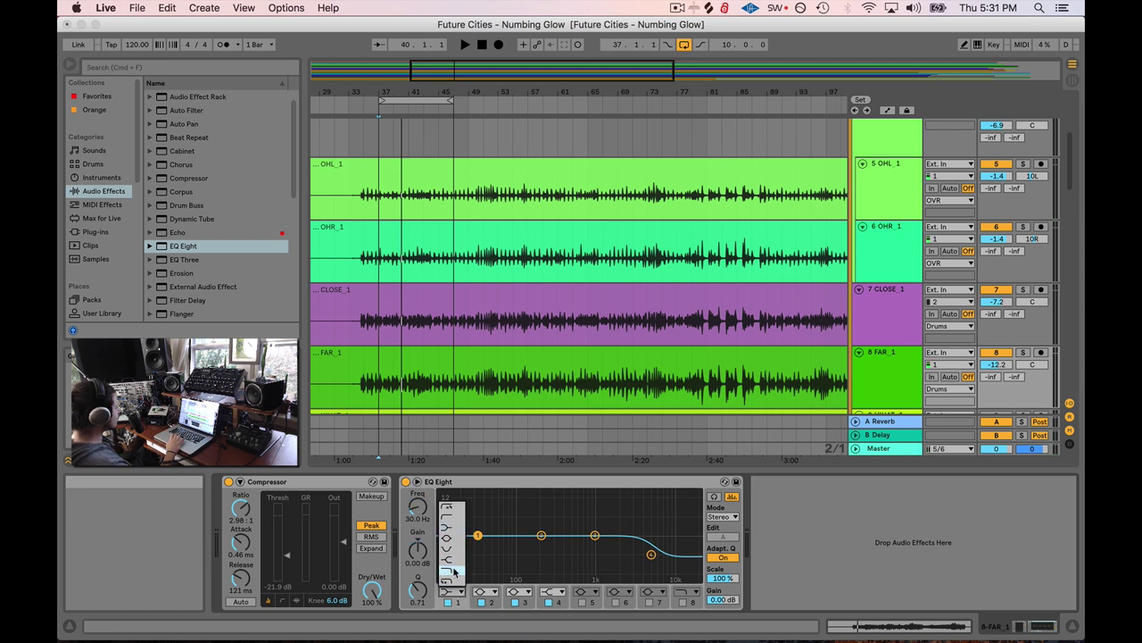
{"action": "left_click", "coordinate": [451, 518]}
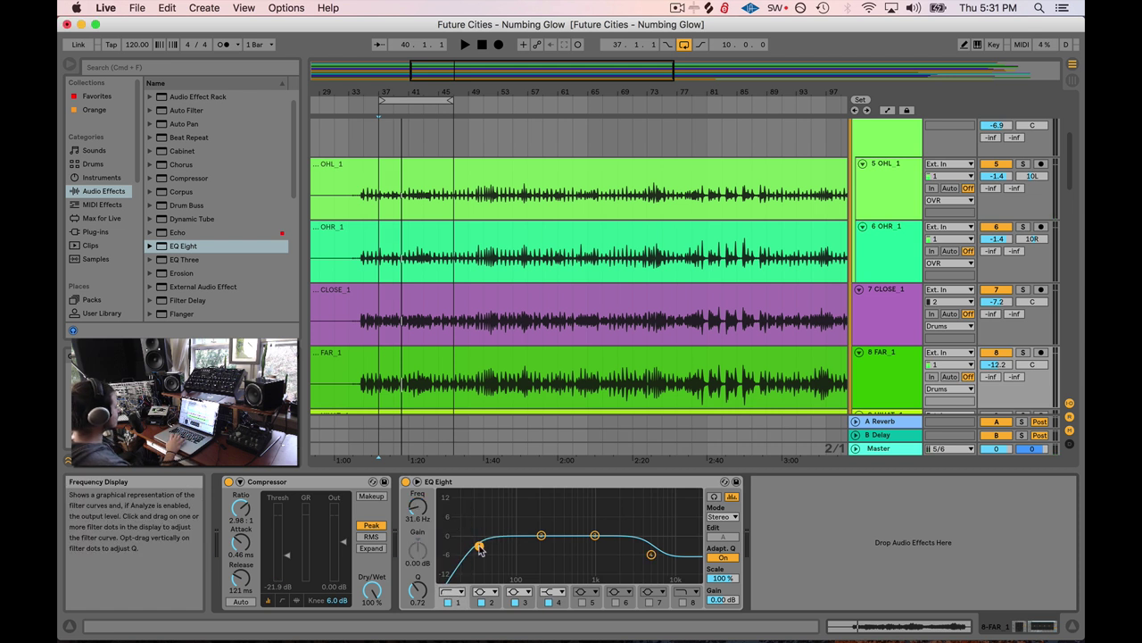
{"action": "key", "text": "space"}
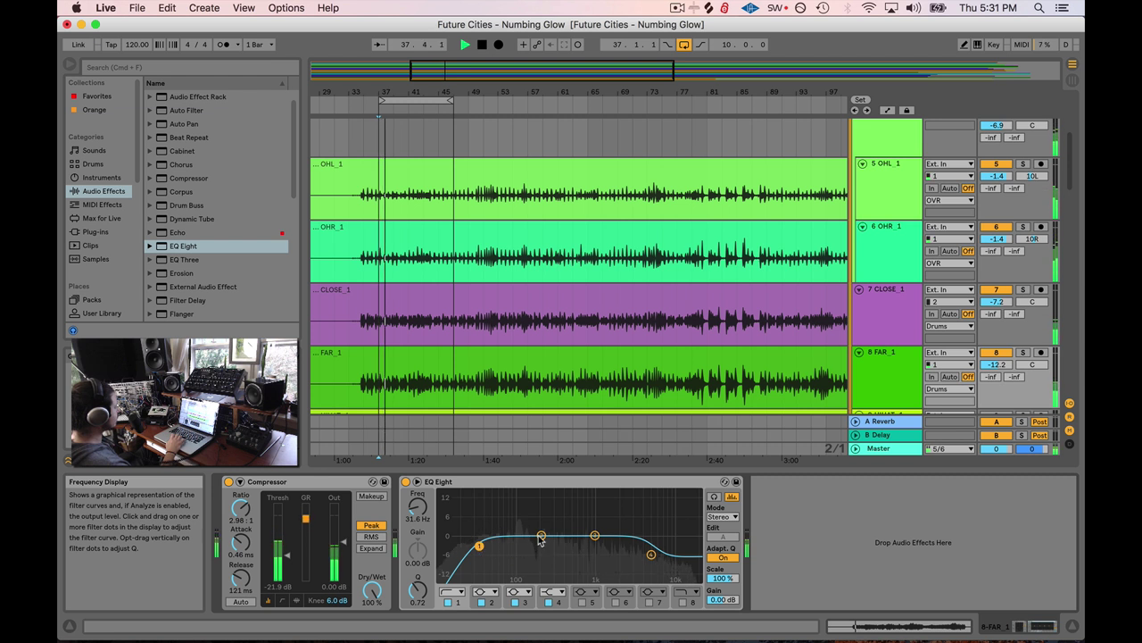
{"action": "key", "text": "space"}
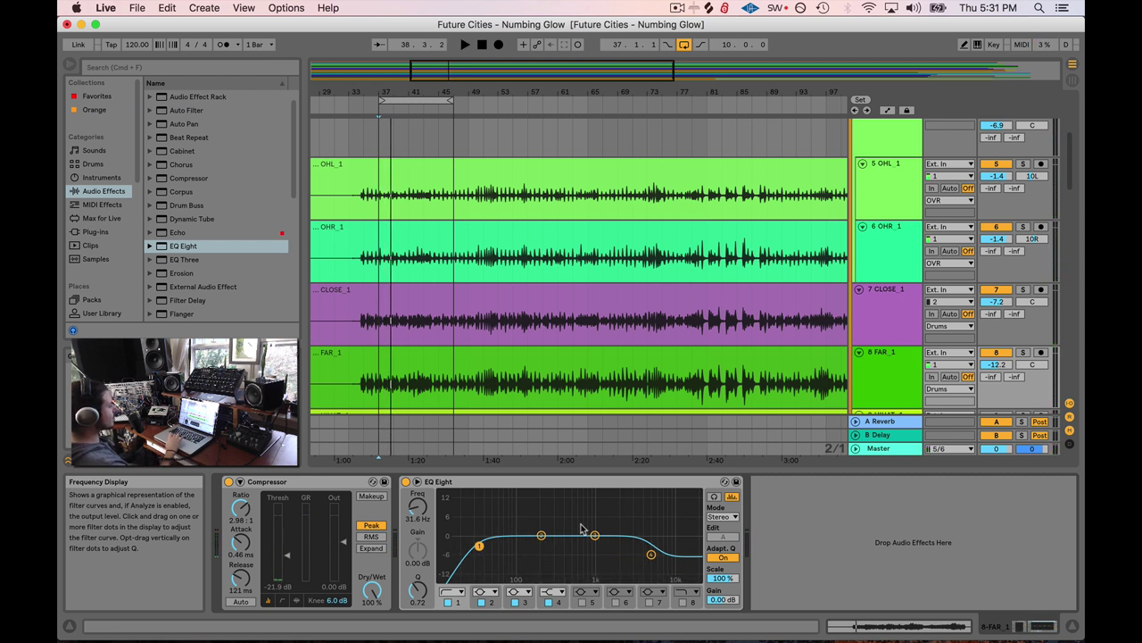
- Raise the FAR_1 track volume to -11.0 dB during playback
{"action": "key", "text": "space"}
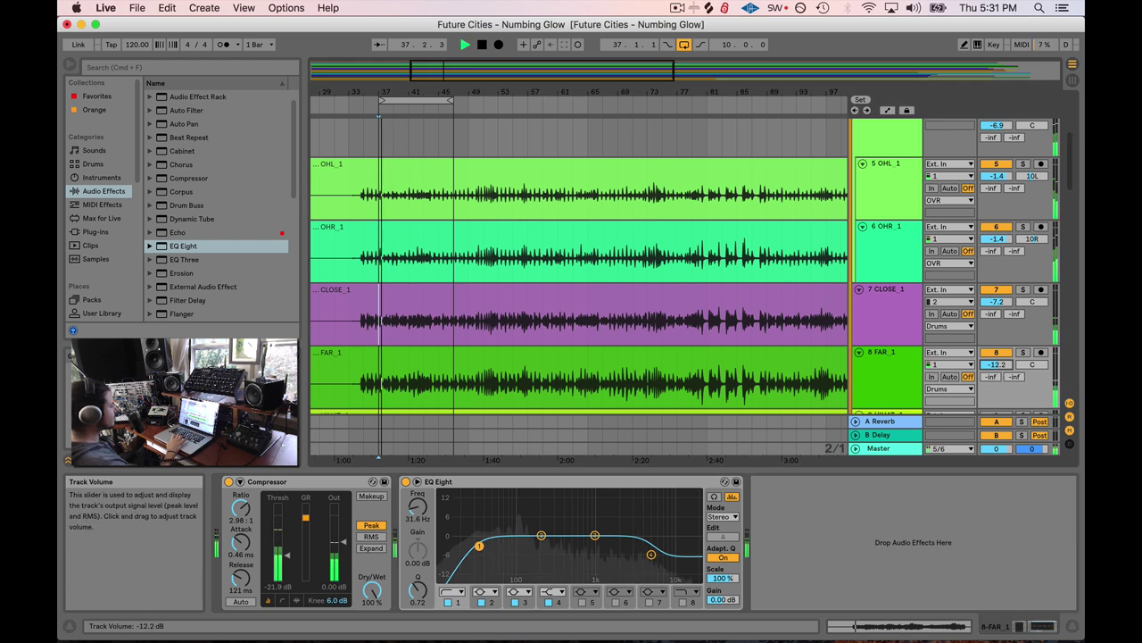
{"action": "left_click_drag", "start_coordinate": [996, 364], "coordinate": [996, 354]}
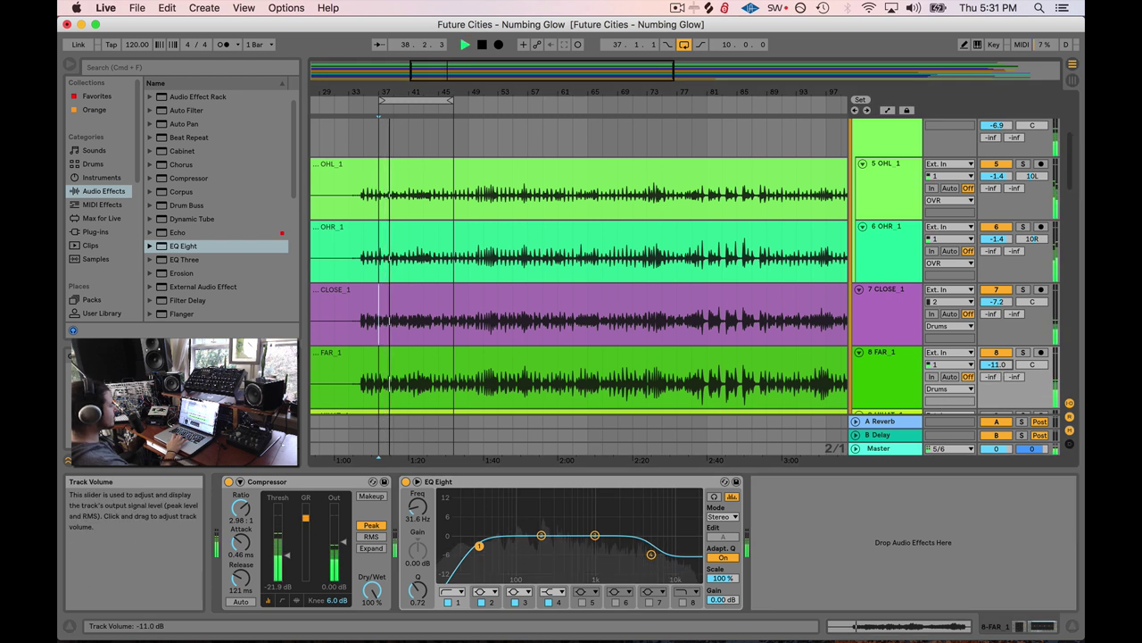
{"action": "key", "text": "space"}
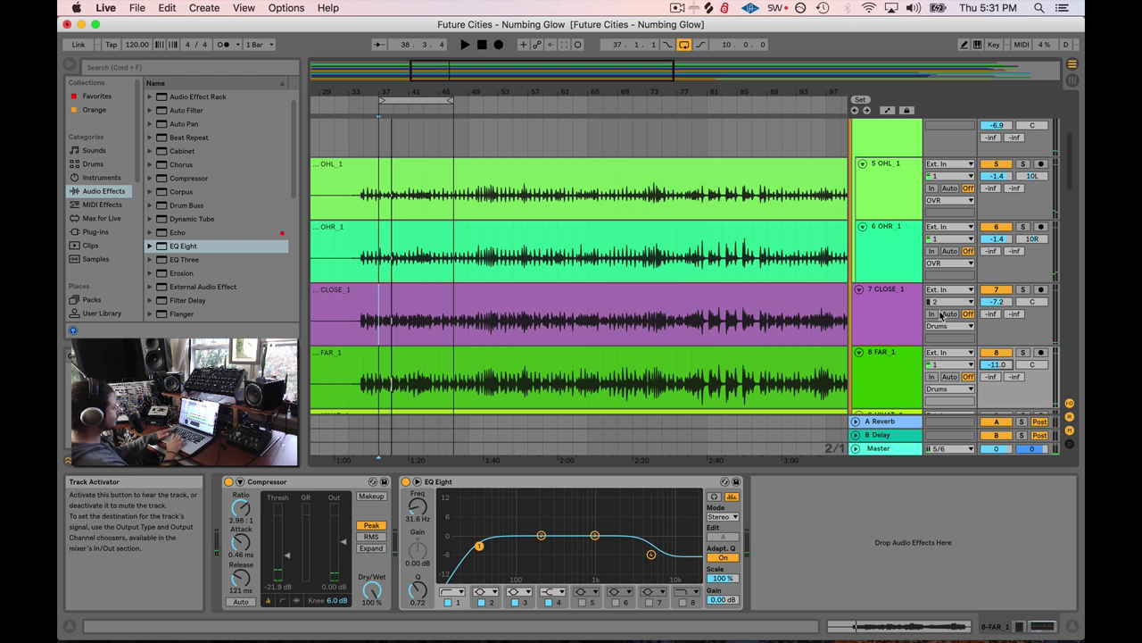
{"action": "left_click", "coordinate": [900, 299]}
{"action": "left_click", "coordinate": [897, 357]}
{"action": "left_click", "coordinate": [894, 328]}
{"action": "left_click", "coordinate": [898, 357]}
{"action": "left_click", "coordinate": [901, 319]}
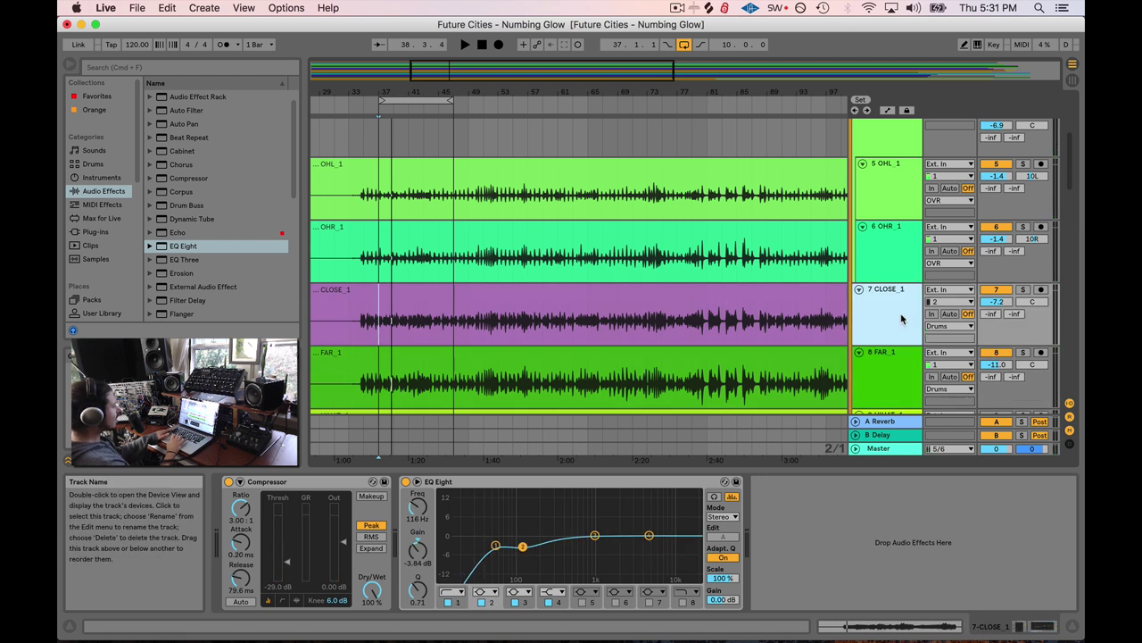
{"action": "left_click", "coordinate": [902, 357]}
{"action": "left_click", "coordinate": [917, 303]}
- Map the CLOSE_1 track activator to the q key, assign a key to the FAR_1 activator, and audition the drums with the room mics muted
{"action": "key", "text": "super+k"}
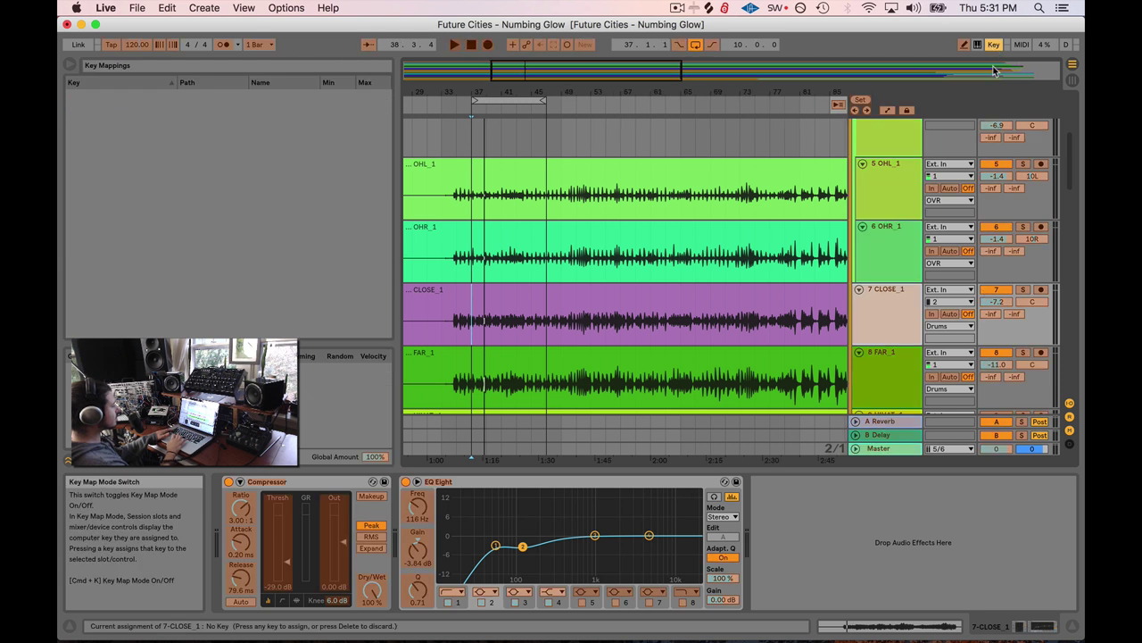
{"action": "left_click", "coordinate": [992, 291]}
{"action": "key", "text": "1"}
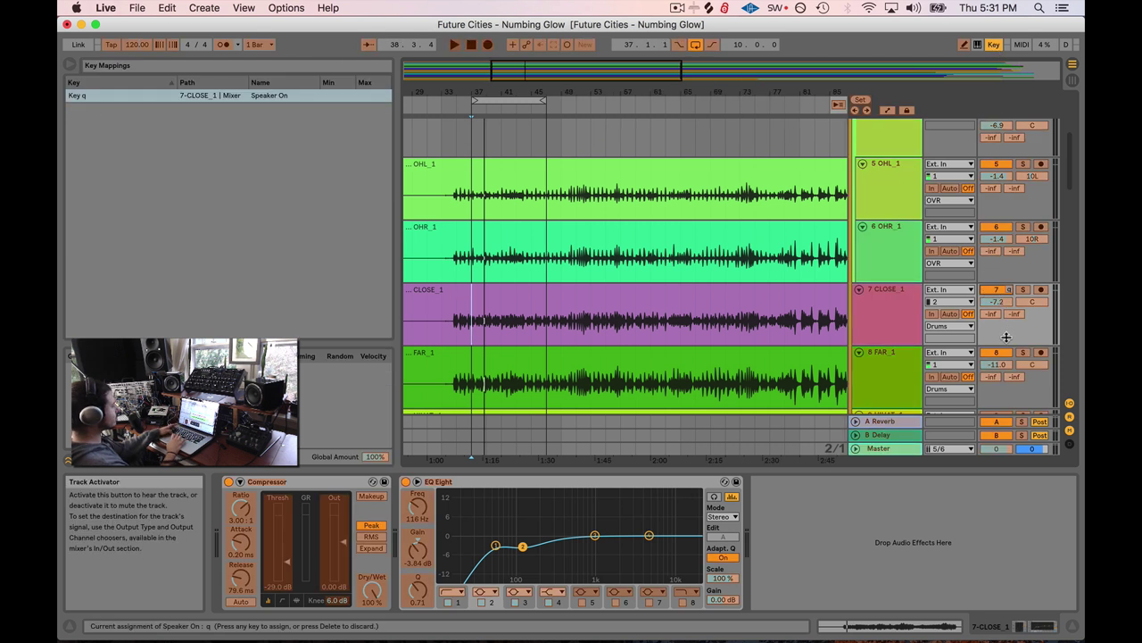
{"action": "left_click", "coordinate": [997, 353]}
{"action": "key", "text": "2"}
{"action": "left_click", "coordinate": [994, 44]}
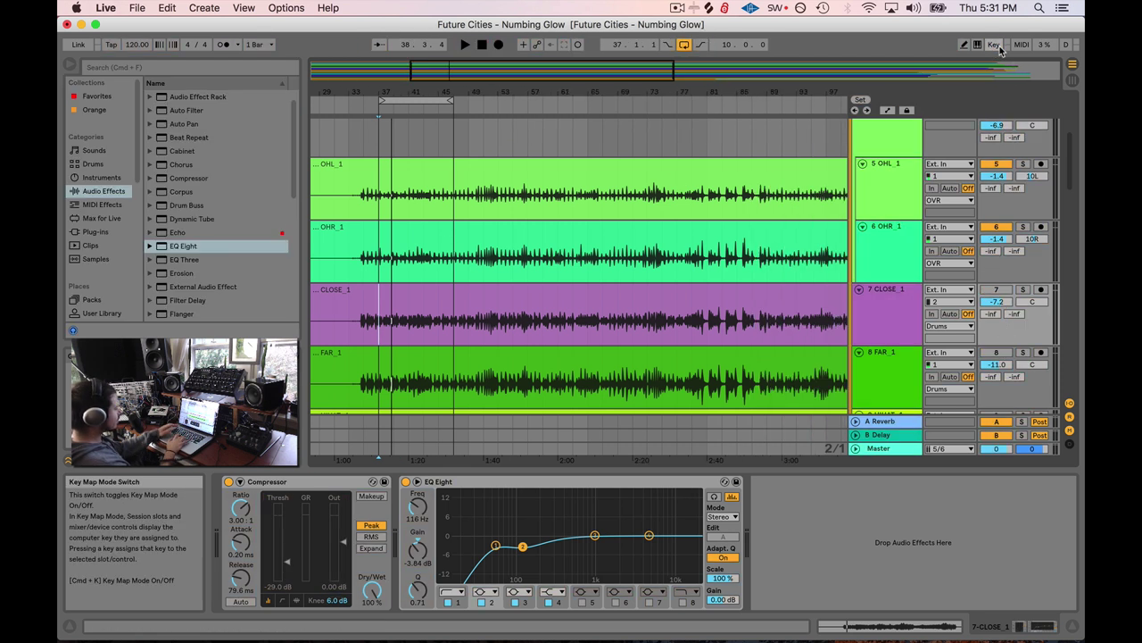
{"action": "key", "text": "space"}
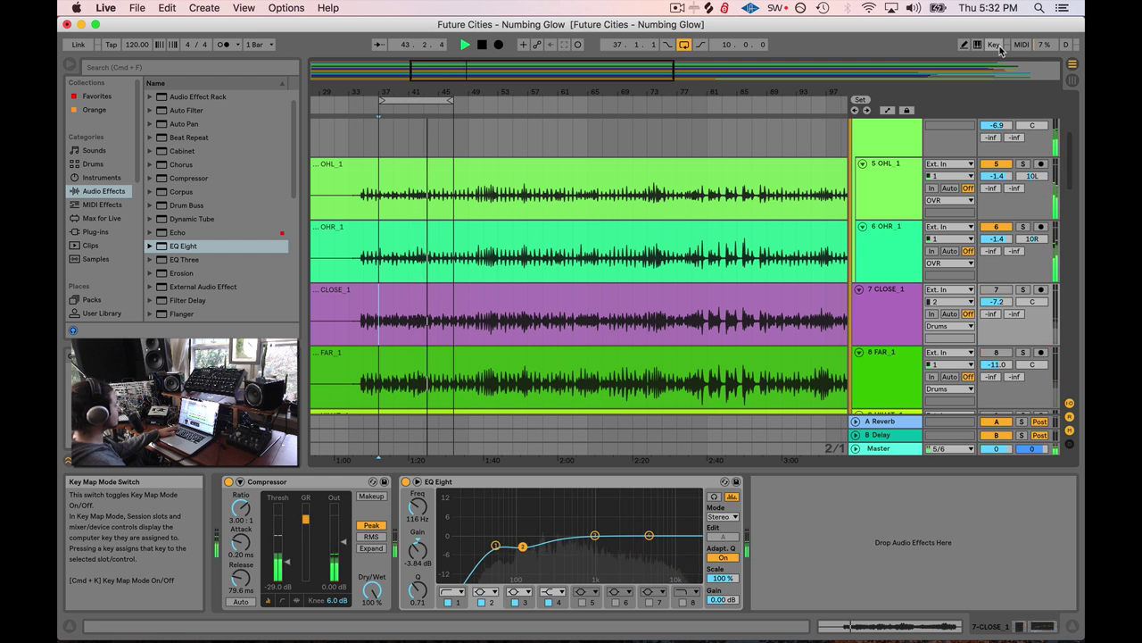
{"action": "key", "text": "space"}
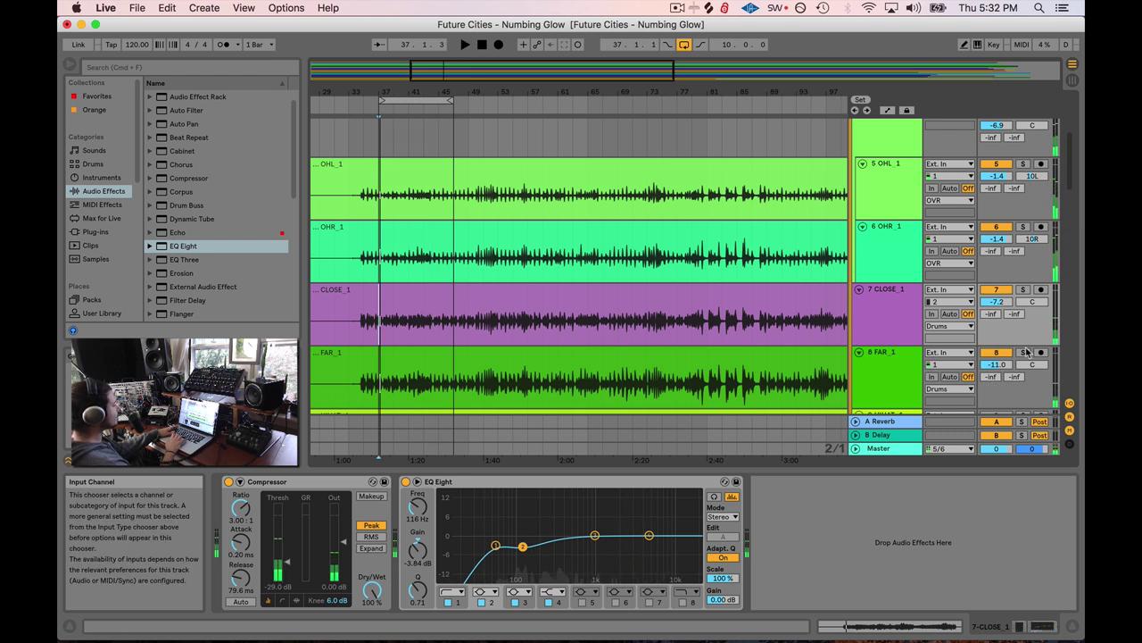
- Lower FAR_1 to -15.0 dB and CLOSE_1 to -9.2 dB, and compare the mix with both room tracks muted and active
{"action": "left_click", "coordinate": [886, 297]}
{"action": "left_click", "coordinate": [889, 362]}
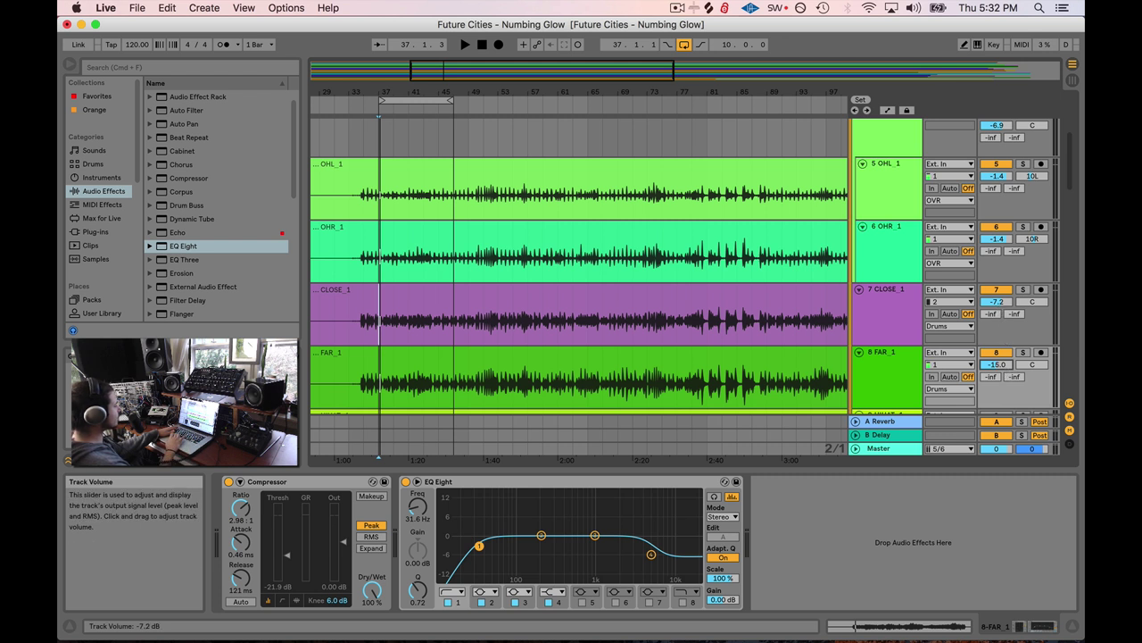
{"action": "key", "text": "space"}
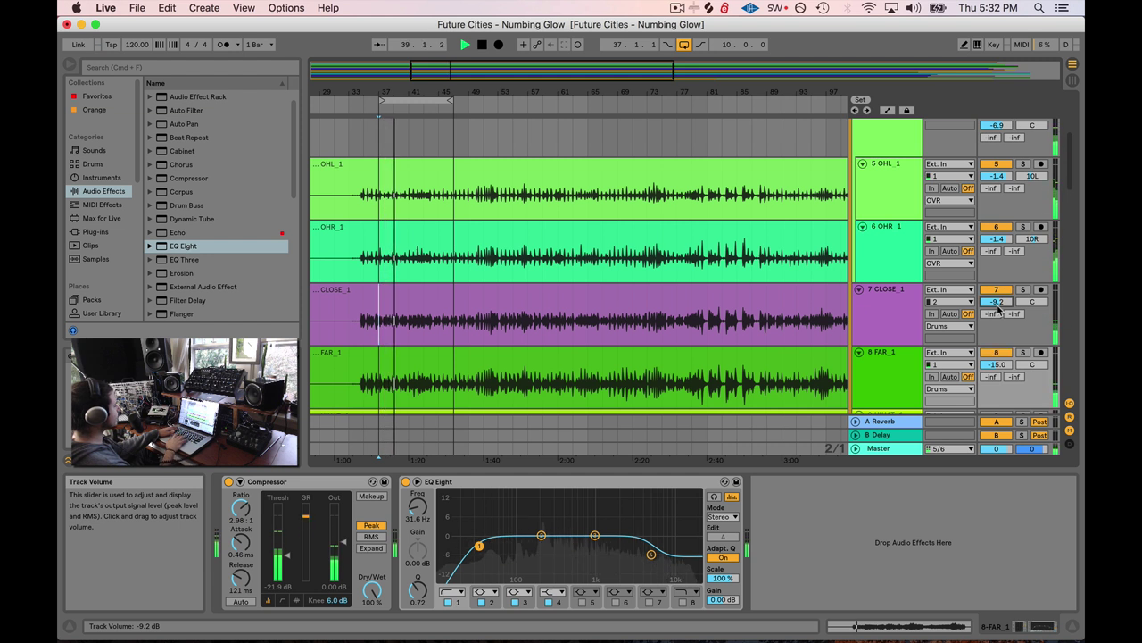
{"action": "key", "text": "space"}
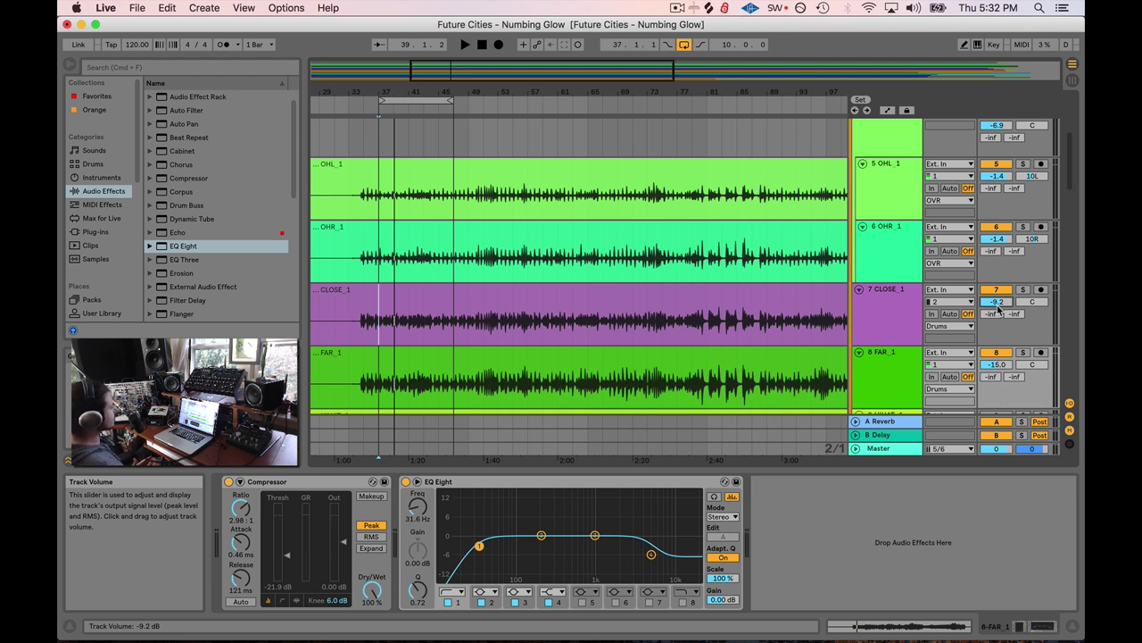
{"action": "key", "text": "space"}
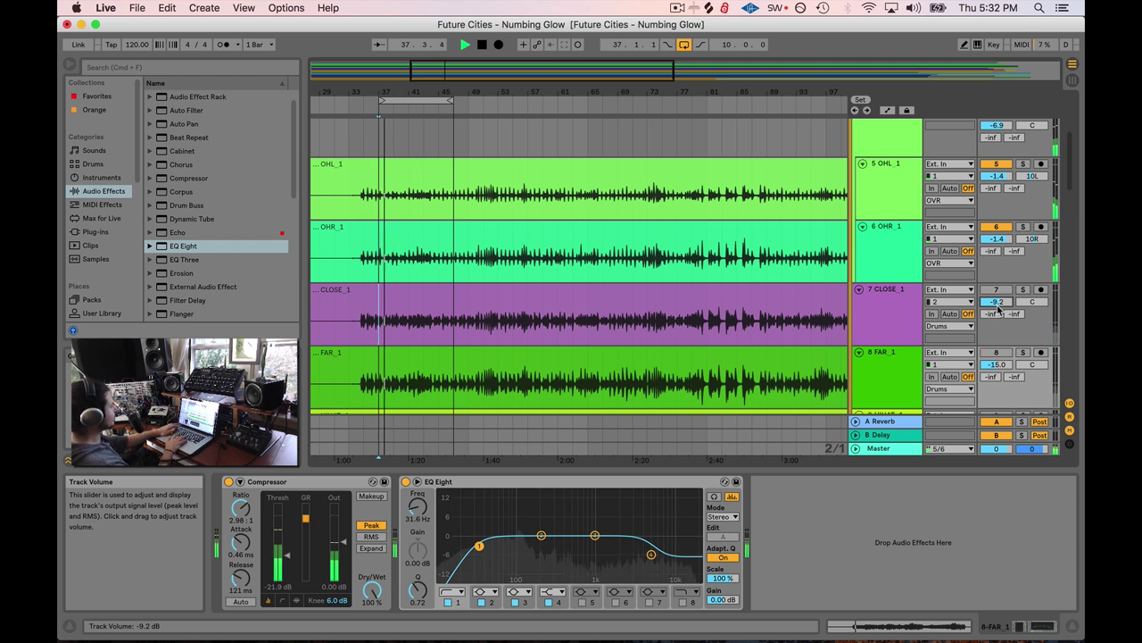
{"action": "key", "text": "space"}
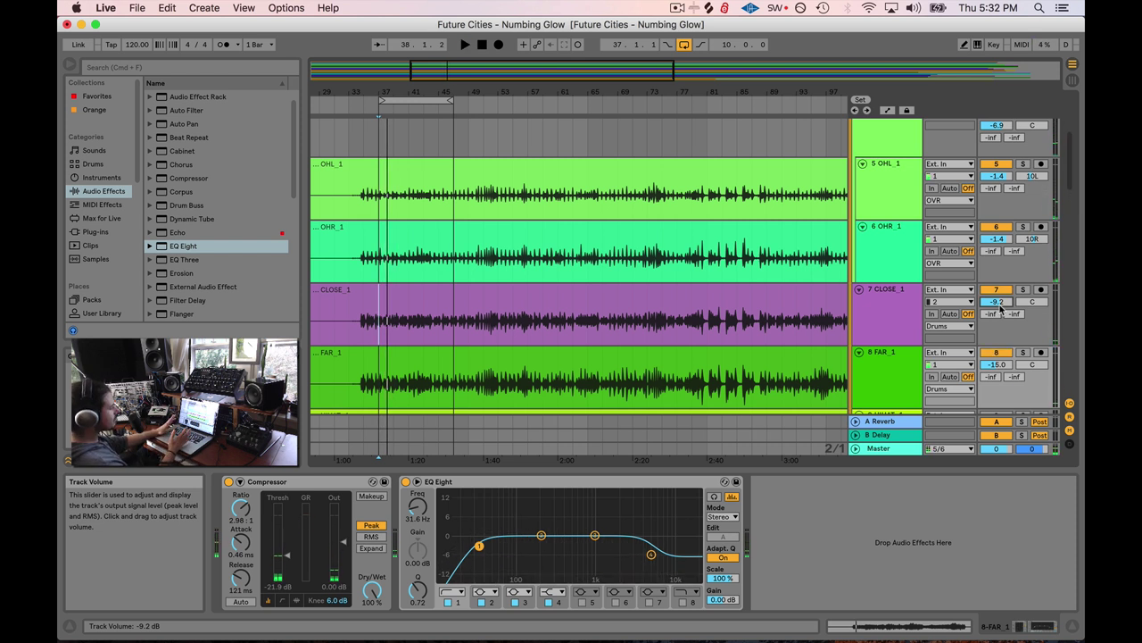
{"action": "scroll", "coordinate": [884, 341], "scroll_direction": "down", "scroll_amount": 2}
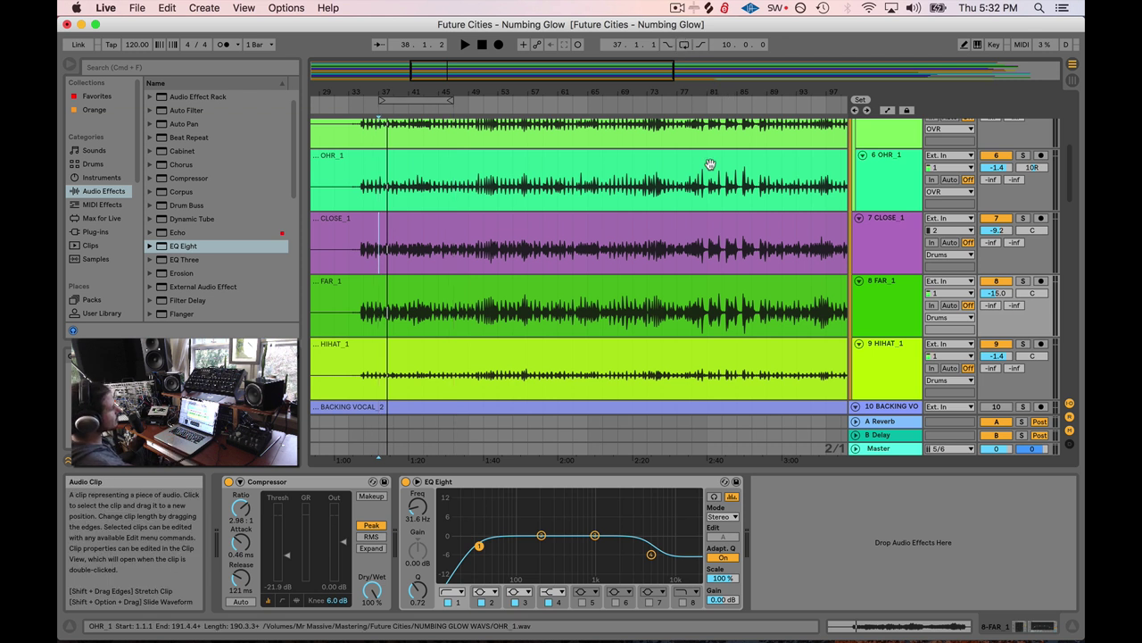
- Mute the HIHAT_1 track and audition the drum mix without it
{"action": "scroll", "coordinate": [892, 295], "scroll_direction": "up", "scroll_amount": 2}
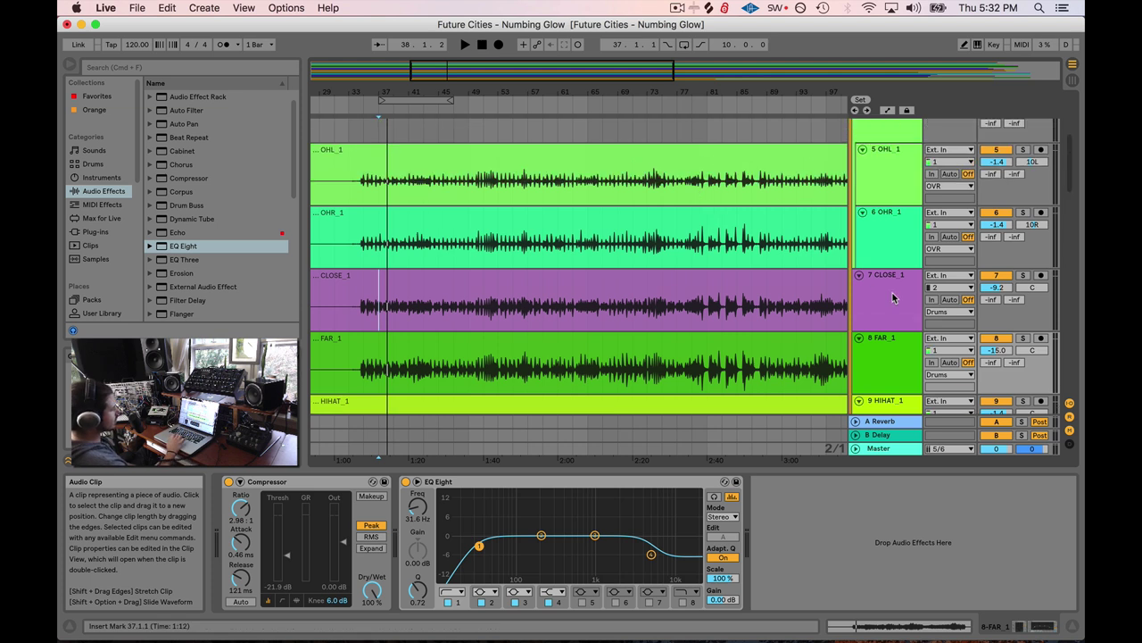
{"action": "scroll", "coordinate": [897, 297], "scroll_direction": "up", "scroll_amount": 2}
{"action": "scroll", "coordinate": [924, 296], "scroll_direction": "down", "scroll_amount": 6}
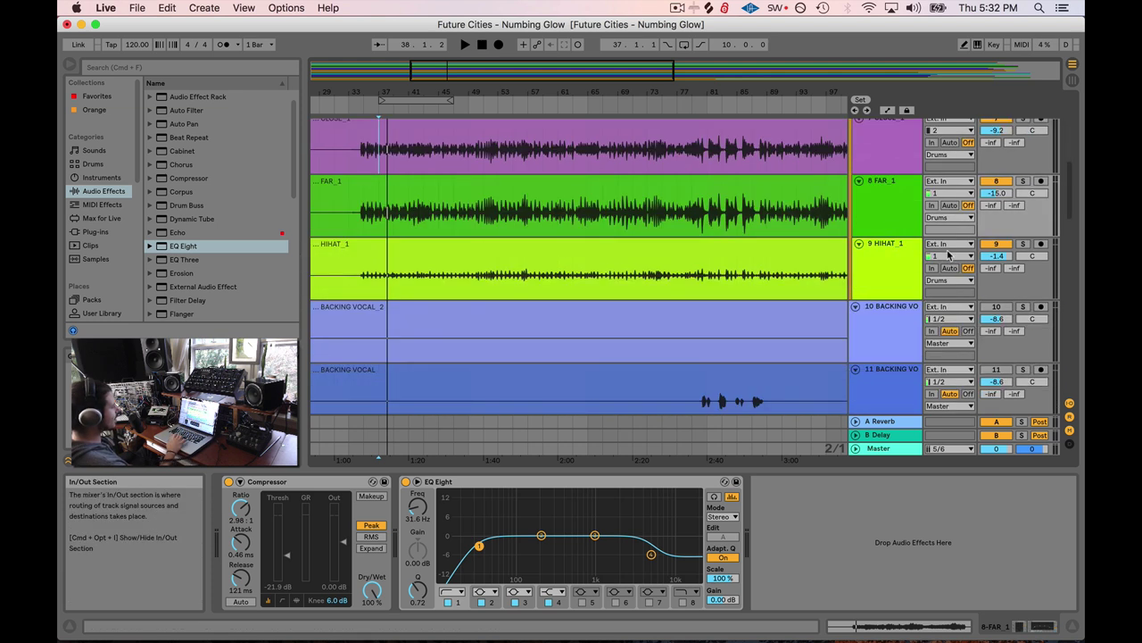
{"action": "key", "text": "space"}
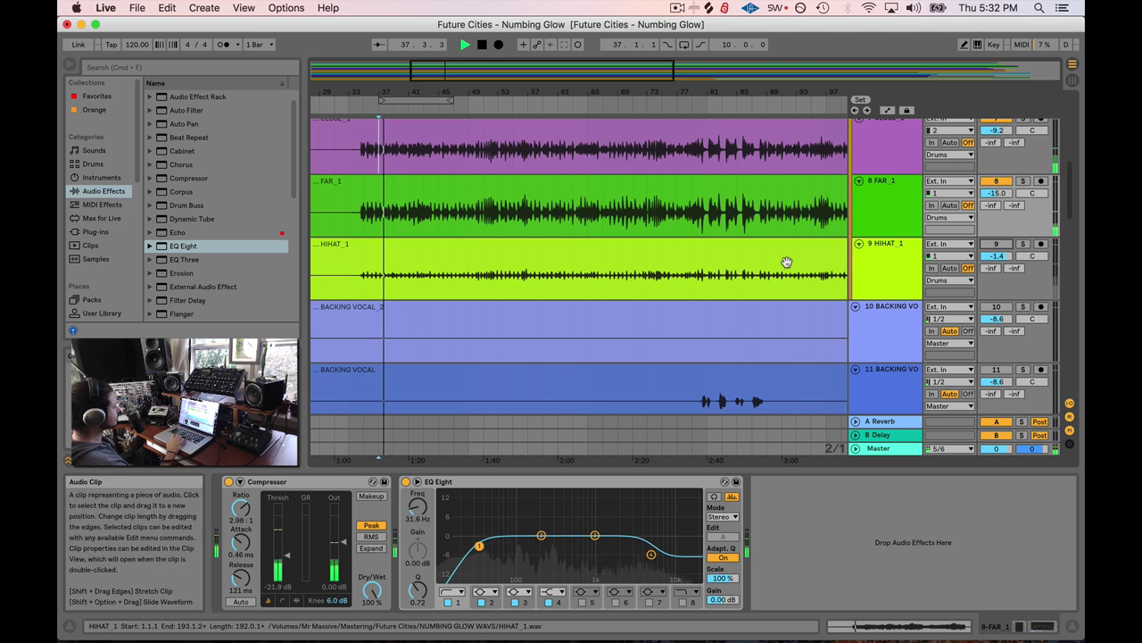
{"action": "scroll", "coordinate": [768, 266], "scroll_direction": "up", "scroll_amount": 3}
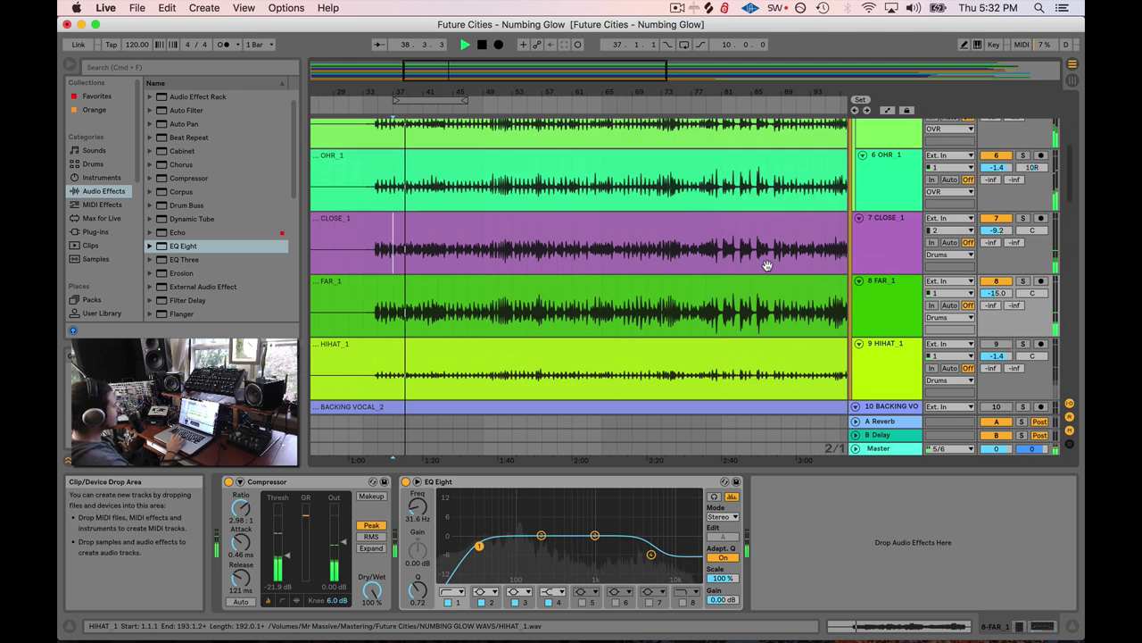
{"action": "key", "text": "space"}
{"action": "scroll", "coordinate": [769, 268], "scroll_direction": "up", "scroll_amount": 3}
{"action": "scroll", "coordinate": [767, 263], "scroll_direction": "down", "scroll_amount": 4}
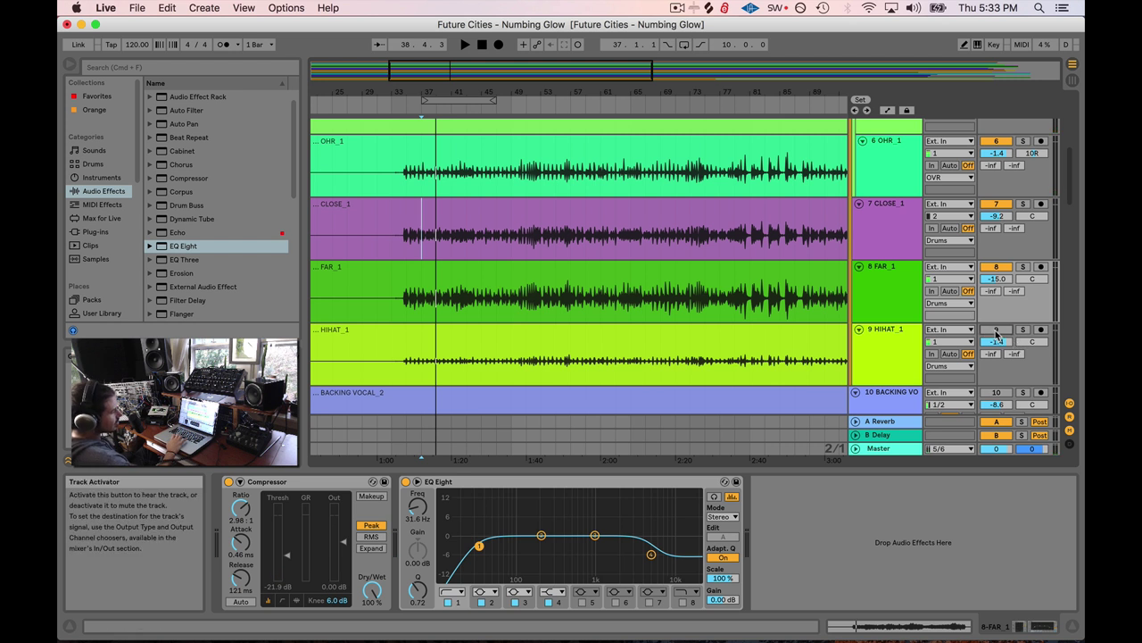
- Reactivate and solo the HIHAT_1 track, and audition the hi-hat on its own
{"action": "left_click", "coordinate": [997, 330]}
{"action": "left_click", "coordinate": [1023, 330]}
{"action": "key", "text": "space"}
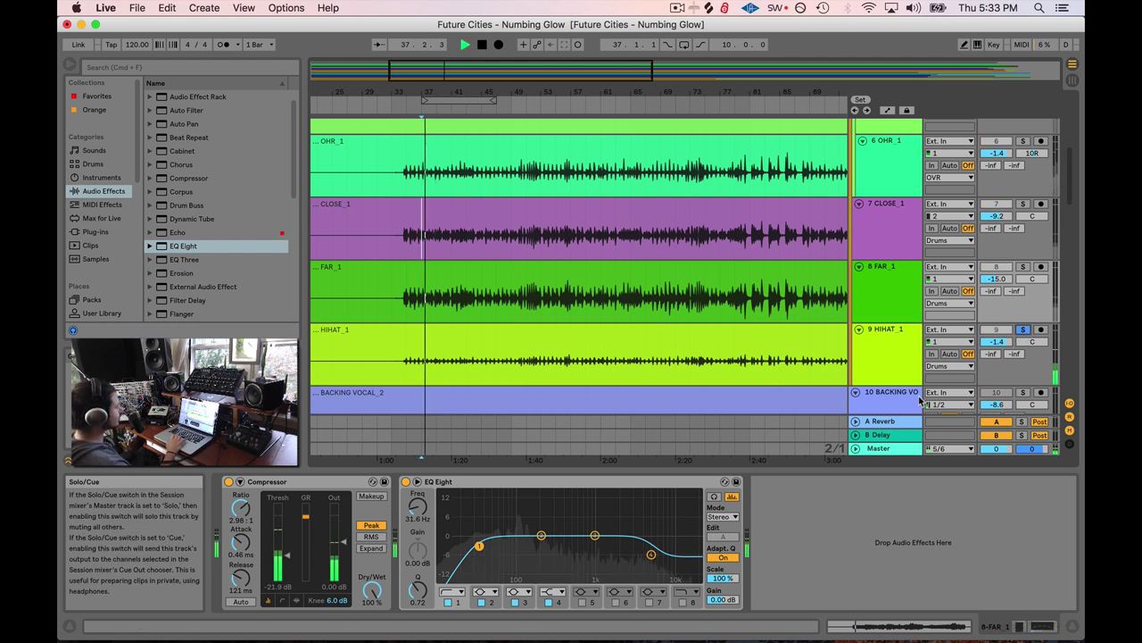
{"action": "left_click", "coordinate": [882, 349]}
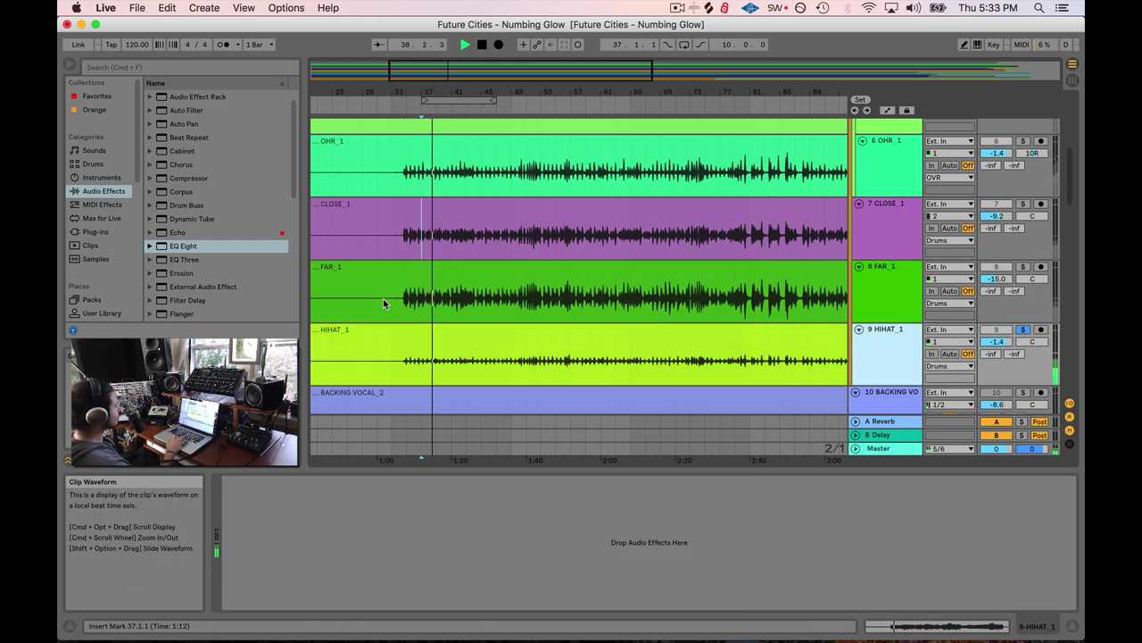
{"action": "key", "text": "space"}
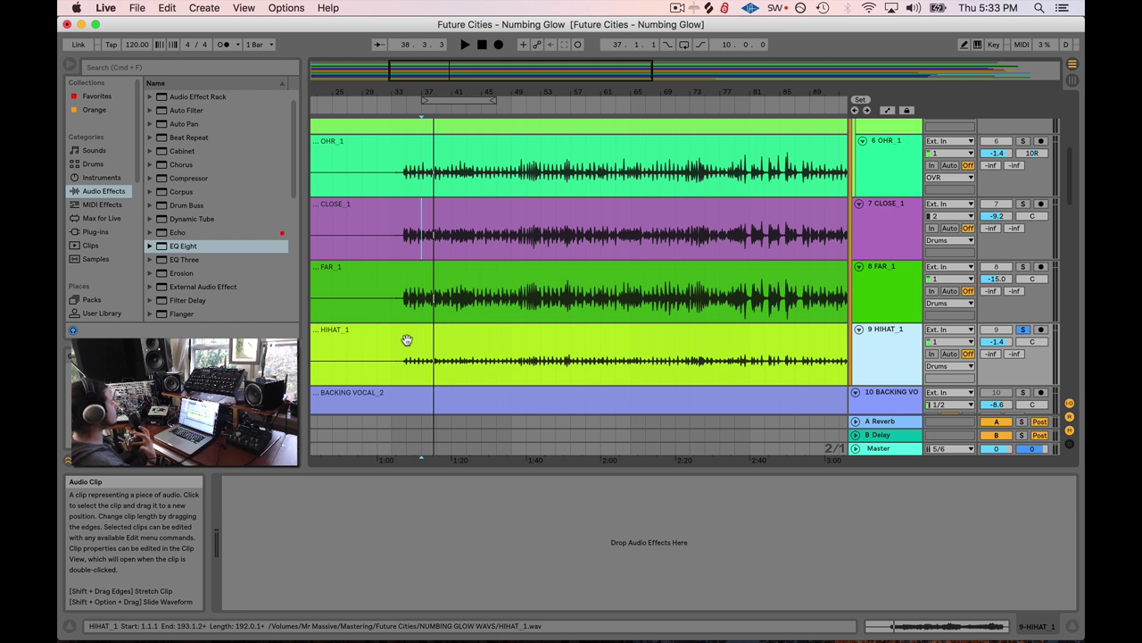
{"action": "key", "text": "space"}
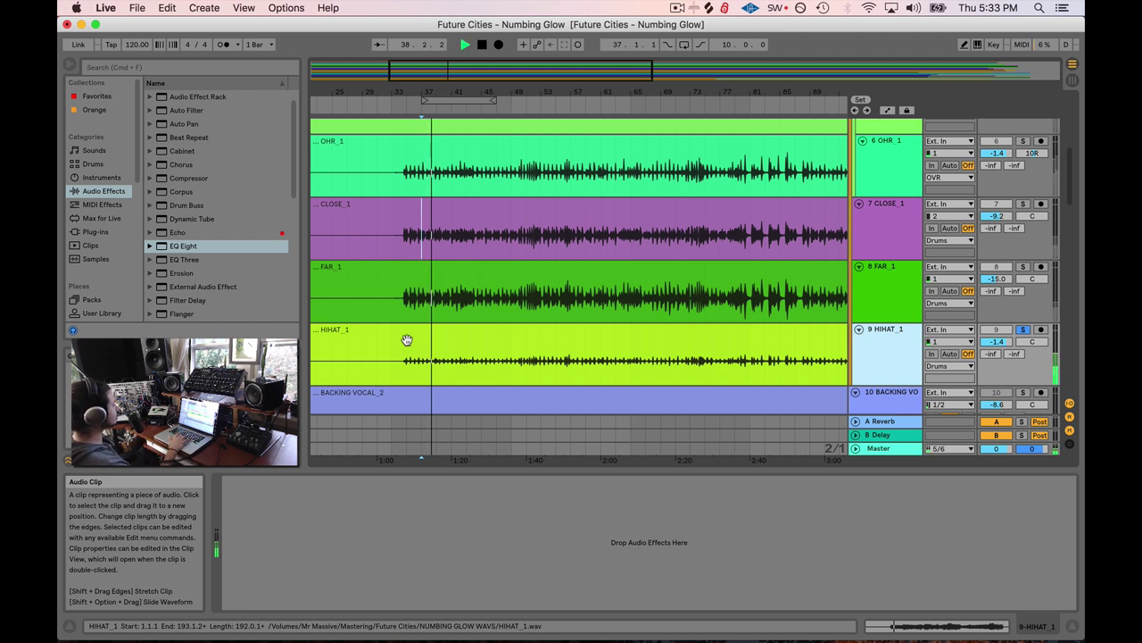
{"action": "key", "text": "space"}
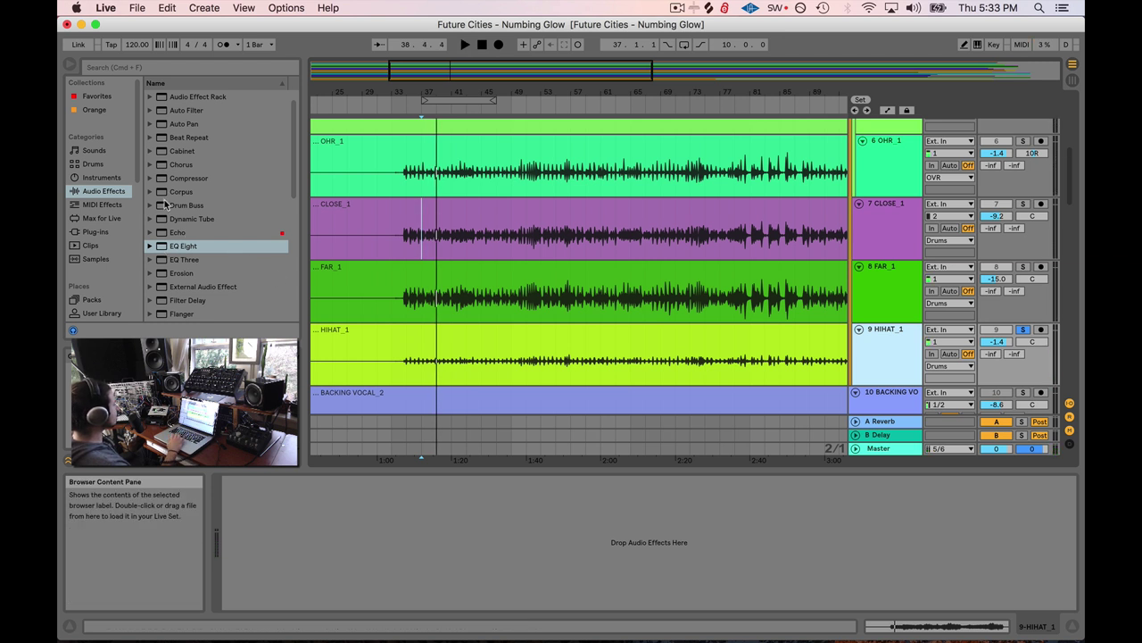
- Add an EQ Eight to the HIHAT_1 track after another brief listen
{"action": "scroll", "coordinate": [165, 205], "scroll_direction": "up", "scroll_amount": 1}
{"action": "key", "text": "space"}
{"action": "key", "text": "space"}
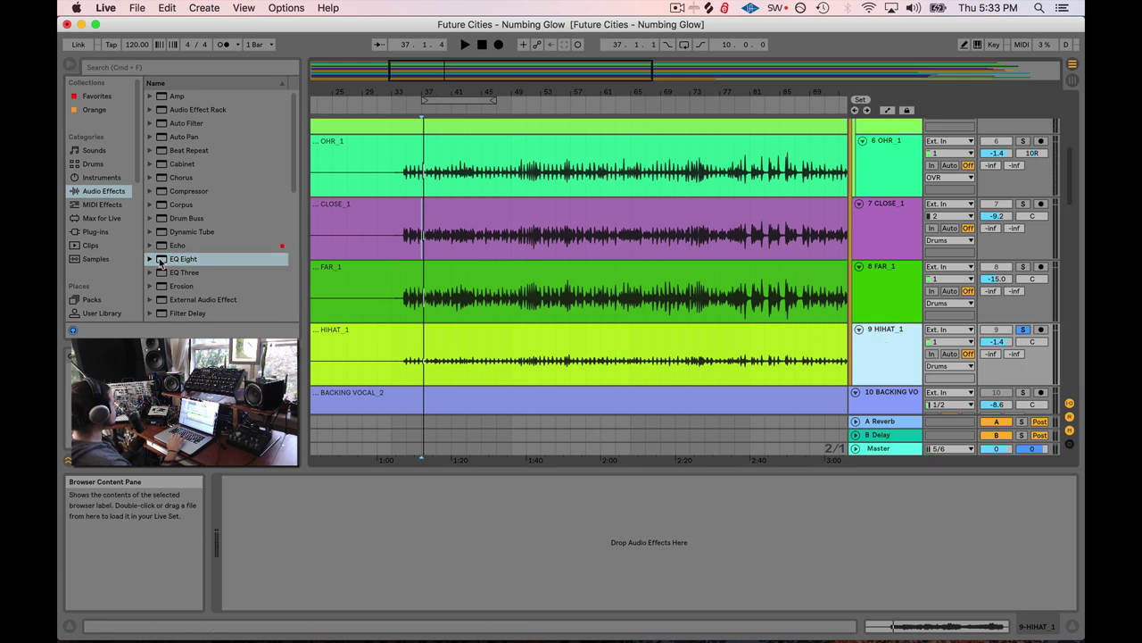
{"action": "left_click_drag", "start_coordinate": [160, 261], "coordinate": [448, 379]}
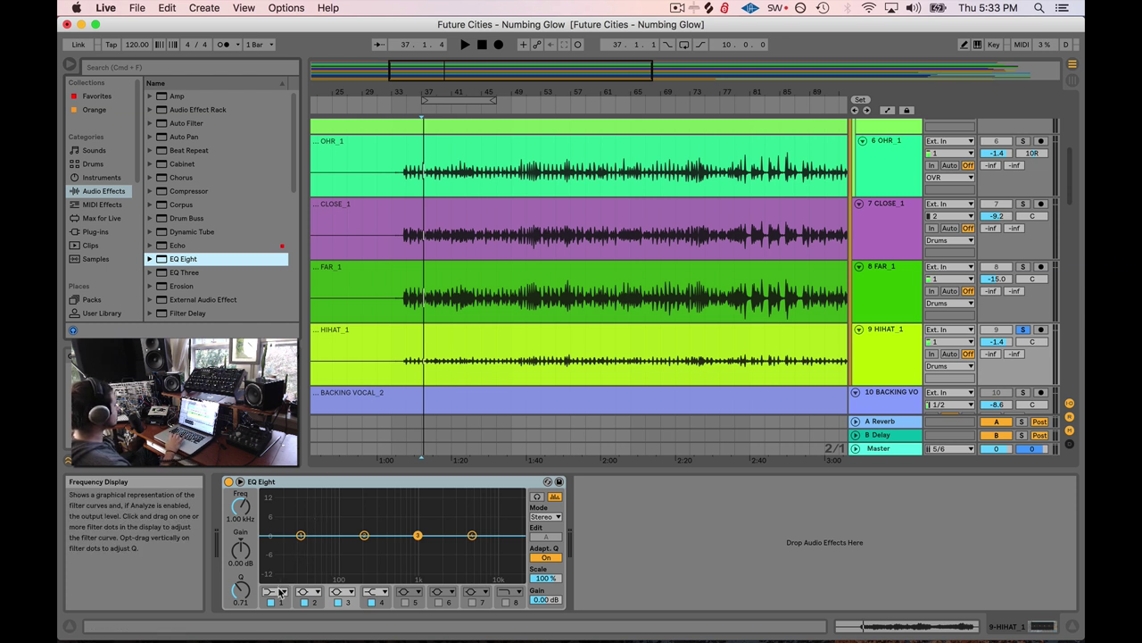
- Change band 1 of the HIHAT_1 EQ Eight to a low cut and switch off bands 3 and 4
{"action": "left_click", "coordinate": [300, 535]}
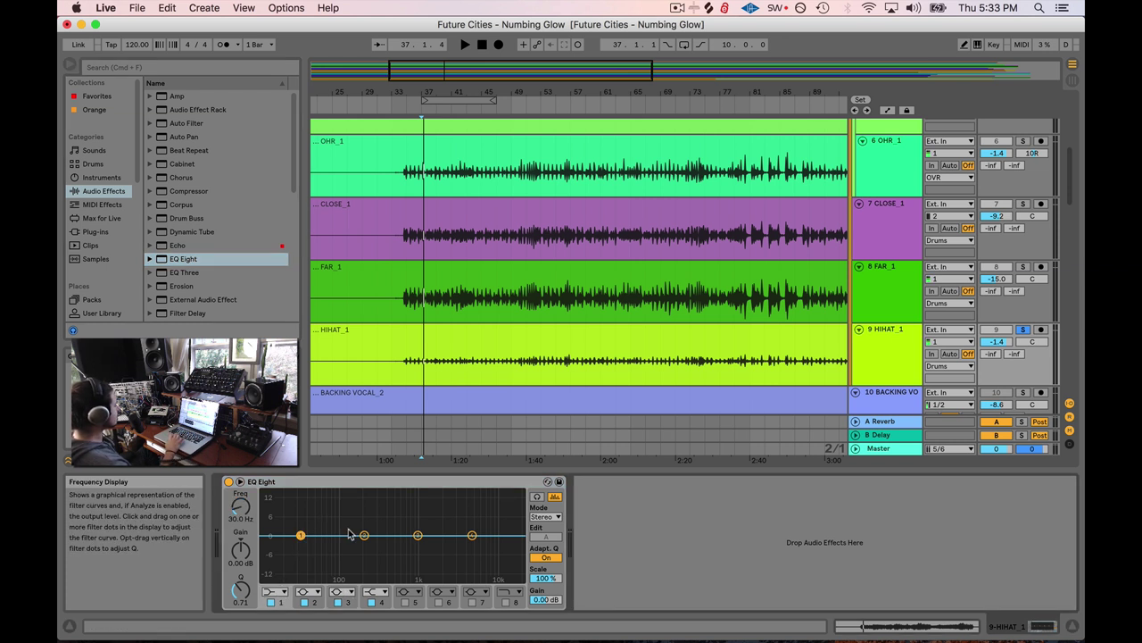
{"action": "left_click", "coordinate": [417, 536]}
{"action": "left_click", "coordinate": [301, 536]}
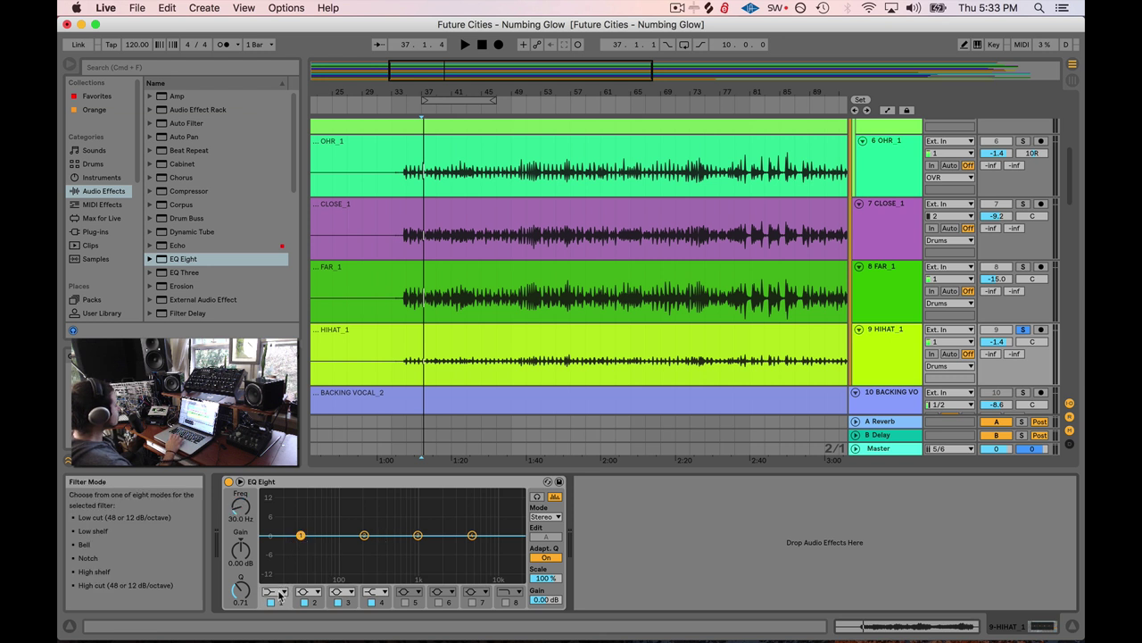
{"action": "left_click", "coordinate": [274, 591]}
{"action": "left_click", "coordinate": [276, 518]}
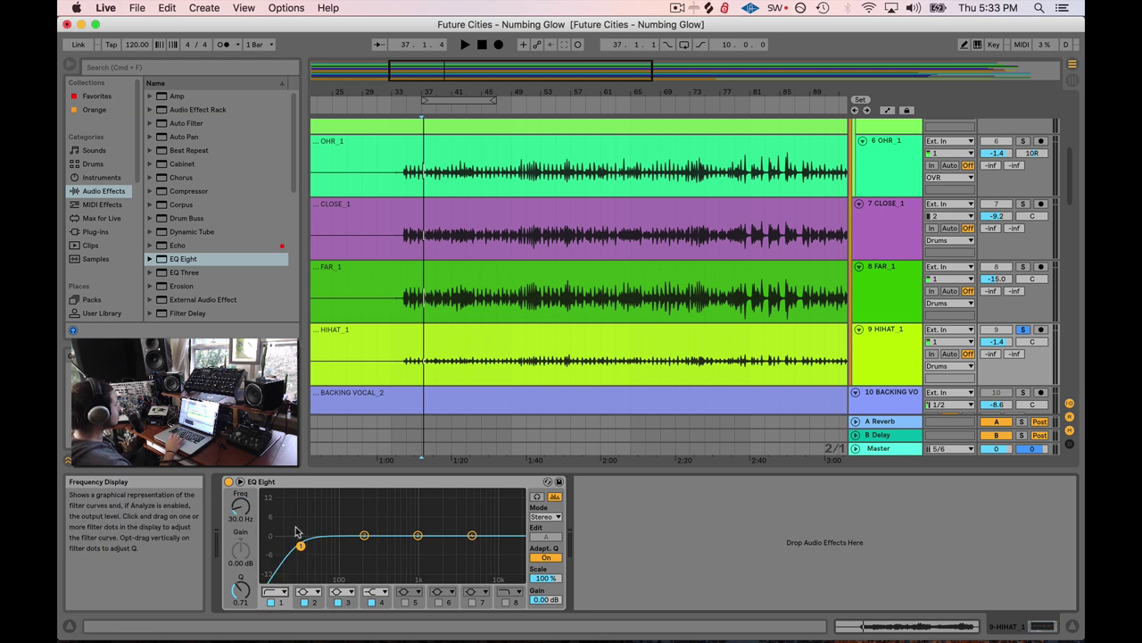
{"action": "left_click", "coordinate": [337, 603]}
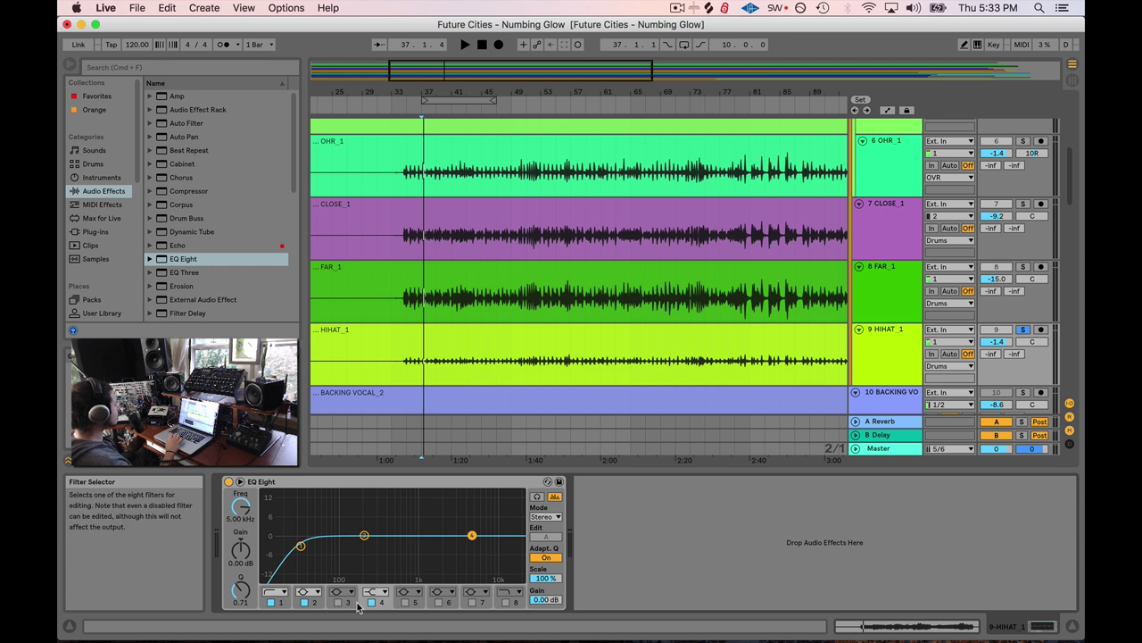
{"action": "left_click", "coordinate": [371, 602]}
- Raise the hi-hat EQ's band 1 low cut to about 1.94 kHz during playback
{"action": "left_click", "coordinate": [301, 545]}
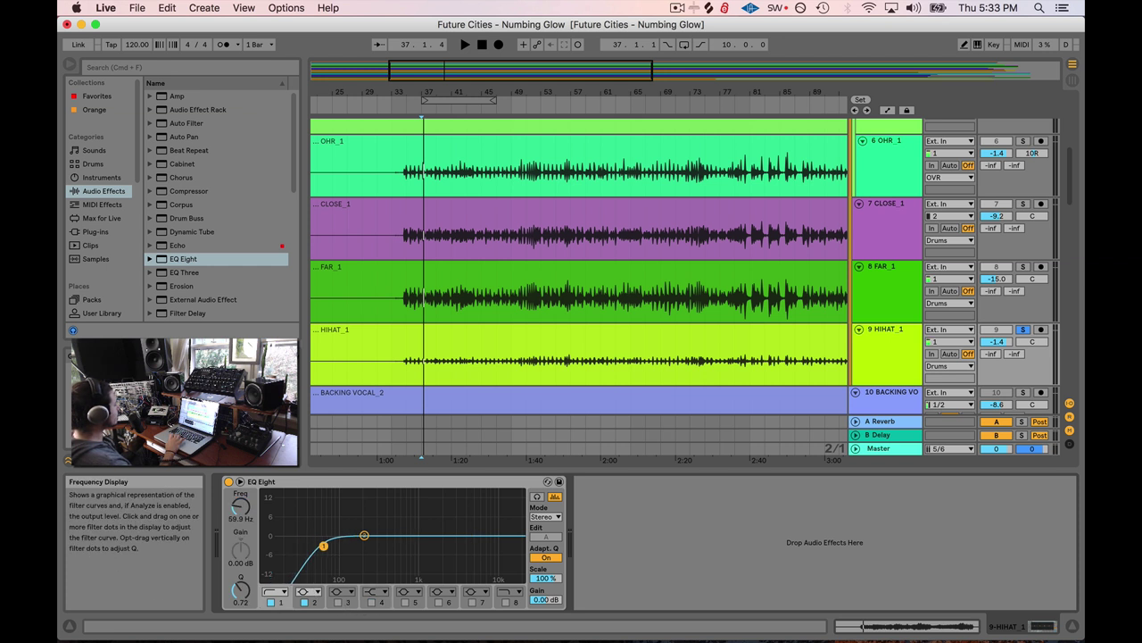
{"action": "key", "text": "space"}
{"action": "left_click_drag", "start_coordinate": [311, 548], "coordinate": [440, 548]}
{"action": "key", "text": "space"}
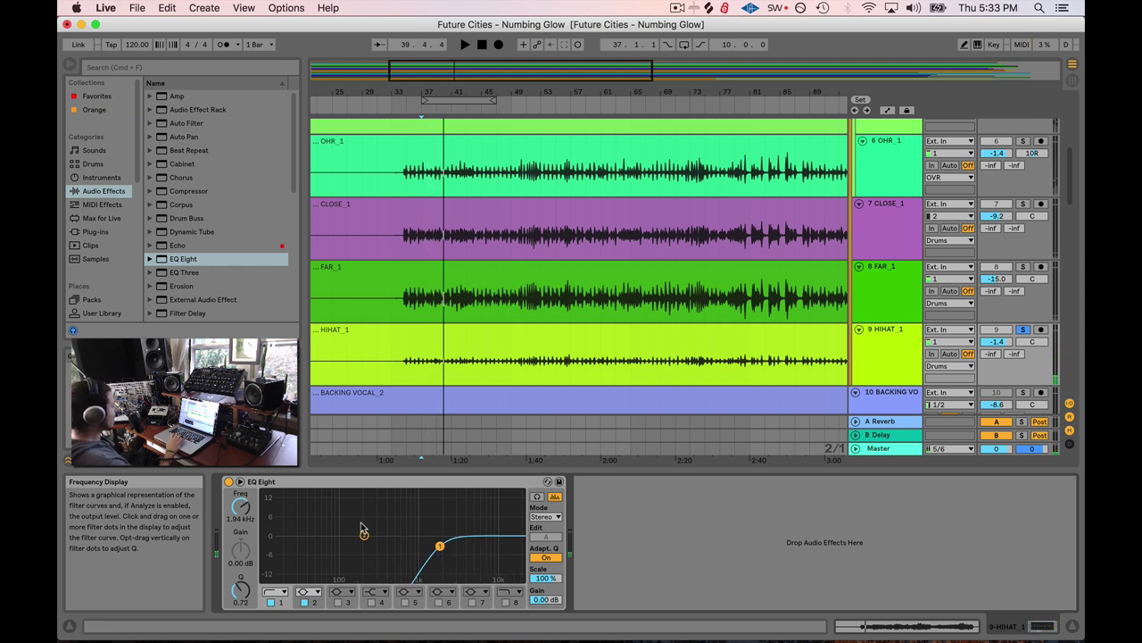
- Set band 2 of the hi-hat EQ to a cut of about -9.05 dB at 5.39 kHz, auditioning from bar 35
{"action": "left_click_drag", "start_coordinate": [363, 536], "coordinate": [454, 540]}
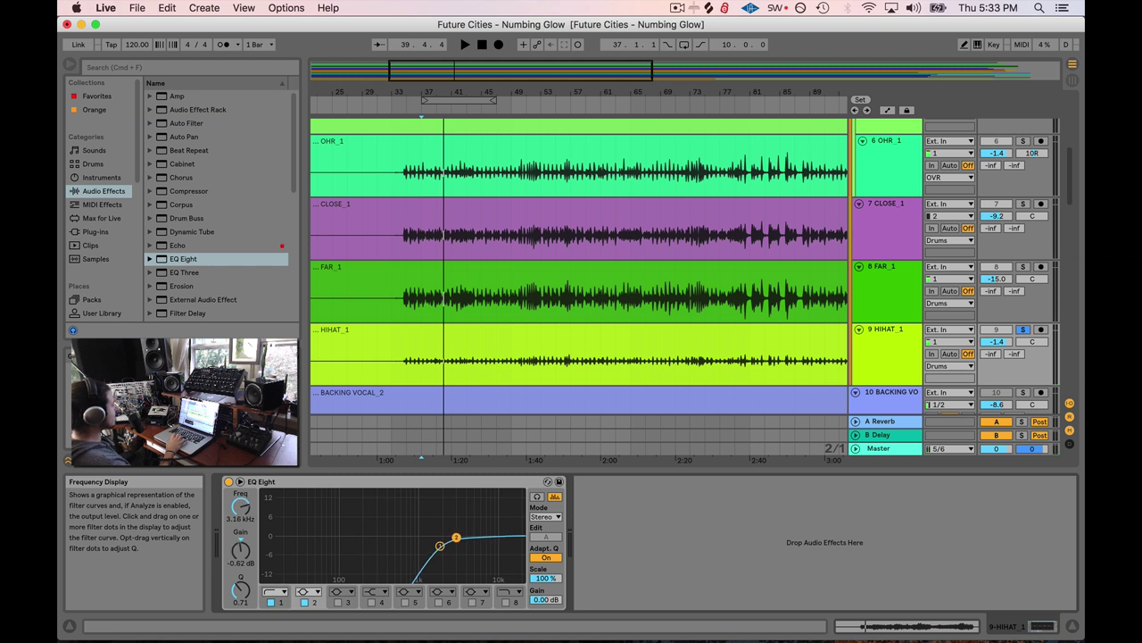
{"action": "left_click", "coordinate": [405, 368]}
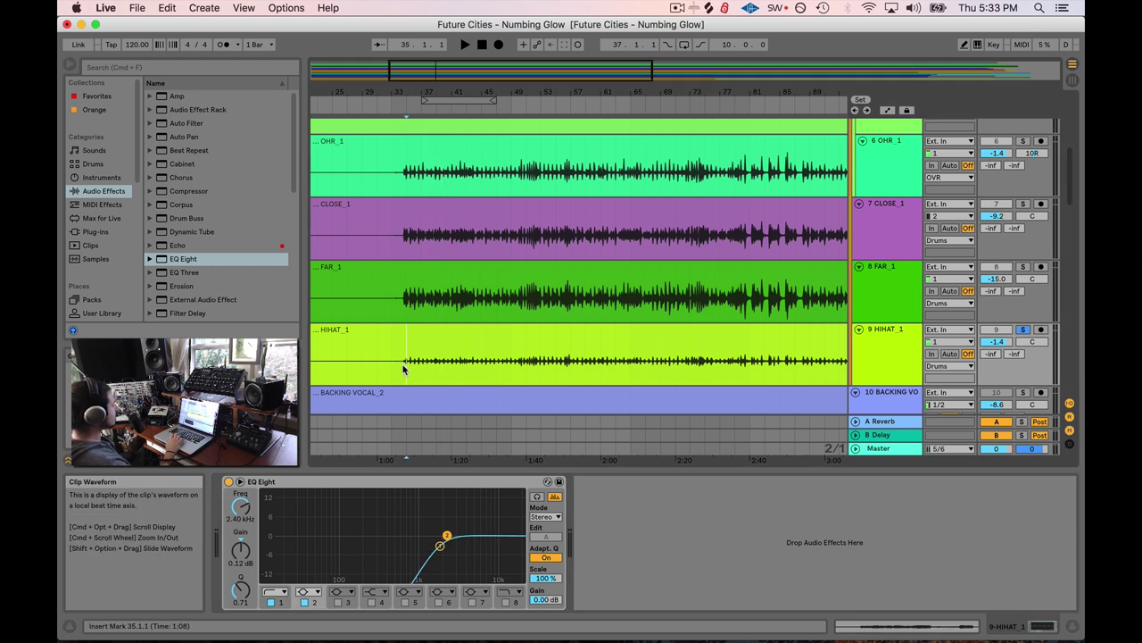
{"action": "key", "text": "space"}
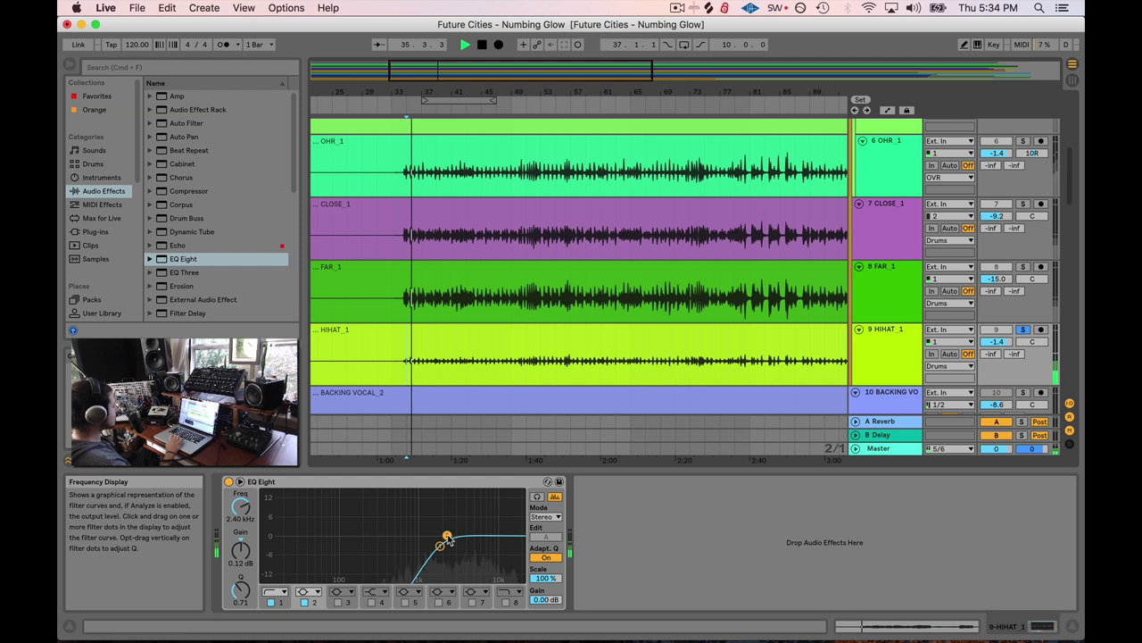
{"action": "left_click_drag", "start_coordinate": [446, 536], "coordinate": [470, 561]}
{"action": "key", "text": "space"}
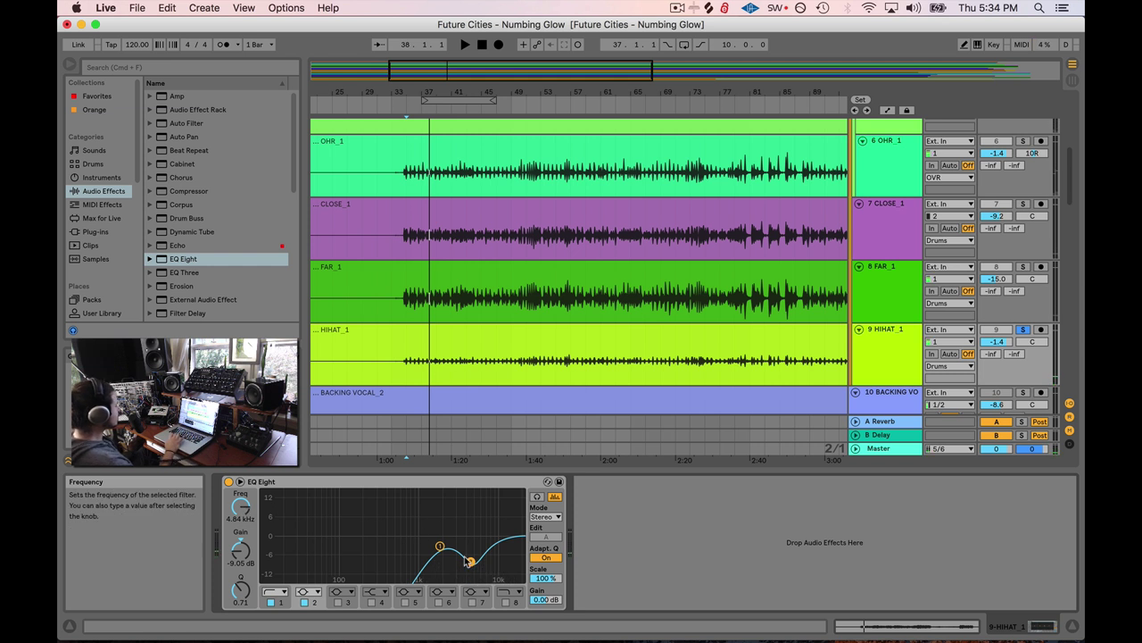
{"action": "left_click_drag", "start_coordinate": [473, 565], "coordinate": [479, 562]}
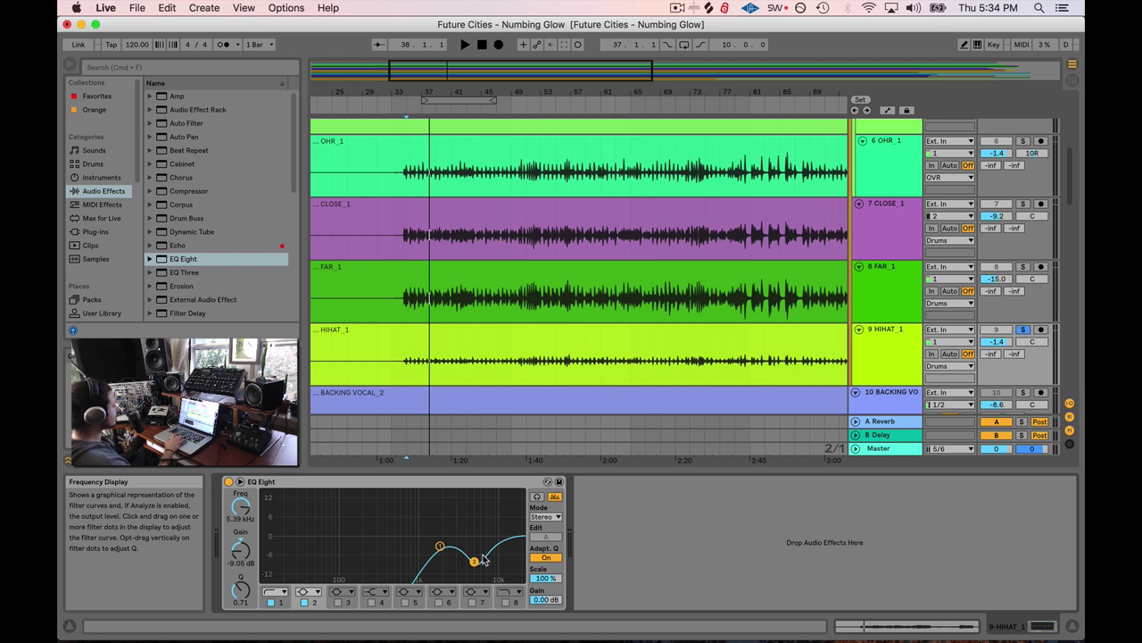
- Audition the equalized hi-hat in solo from bar 35
{"action": "key", "text": "space"}
{"action": "key", "text": "space"}
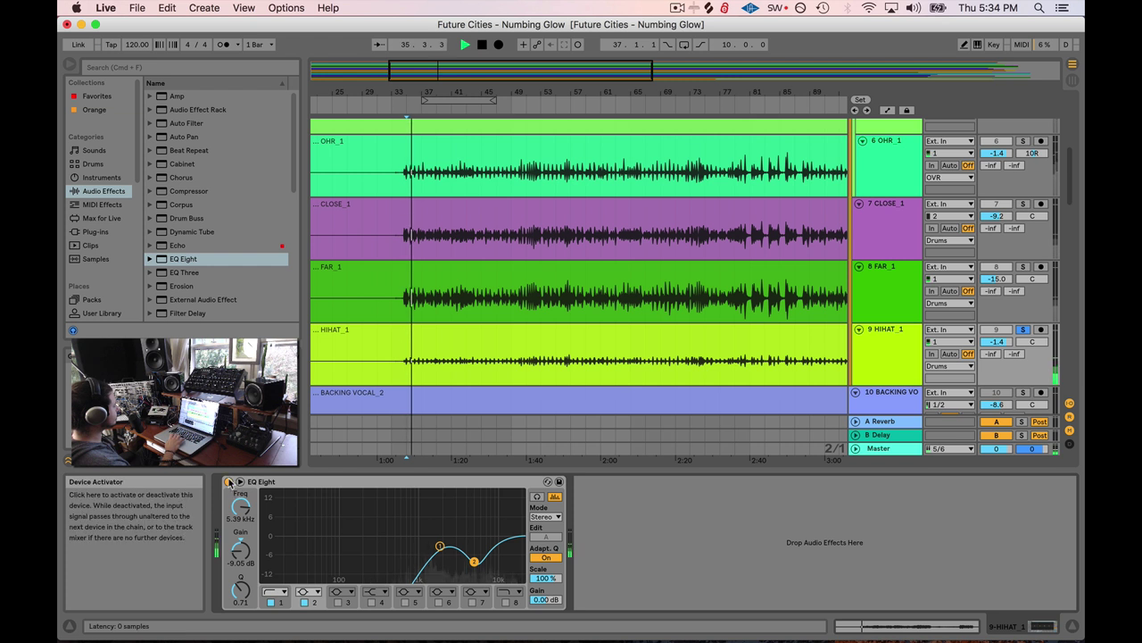
{"action": "key", "text": "space"}
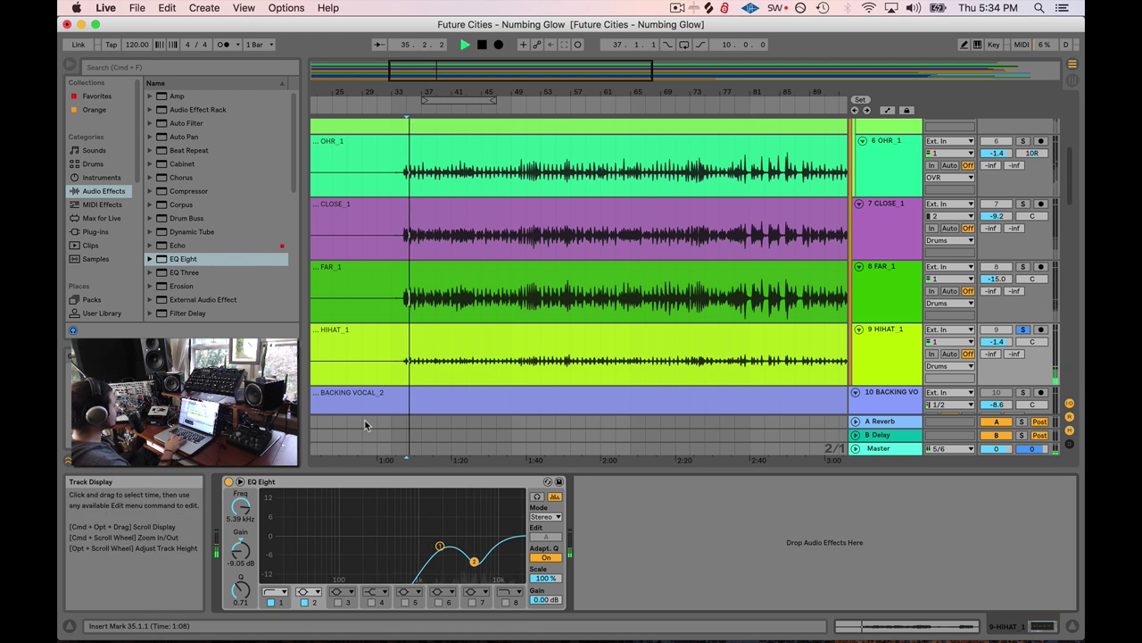
{"action": "key", "text": "space"}
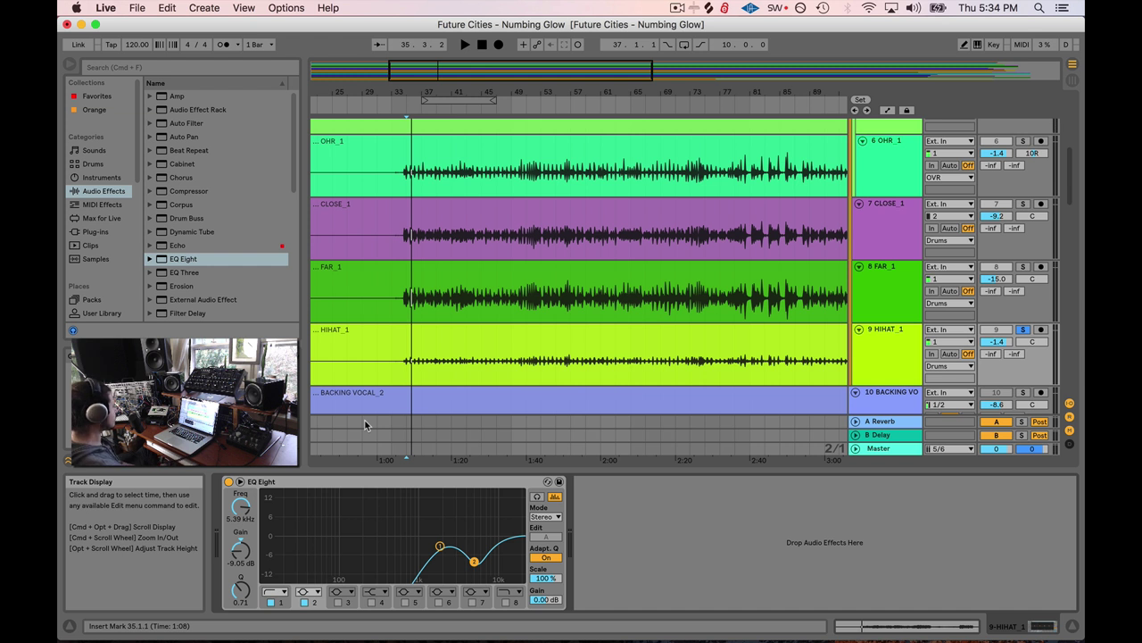
{"action": "key", "text": "space"}
- Turn off the HIHAT_1 solo and bring the track's volume up from silence to -8.1 dB while the full drum mix plays
{"action": "left_click", "coordinate": [1024, 332]}
{"action": "key", "text": "space"}
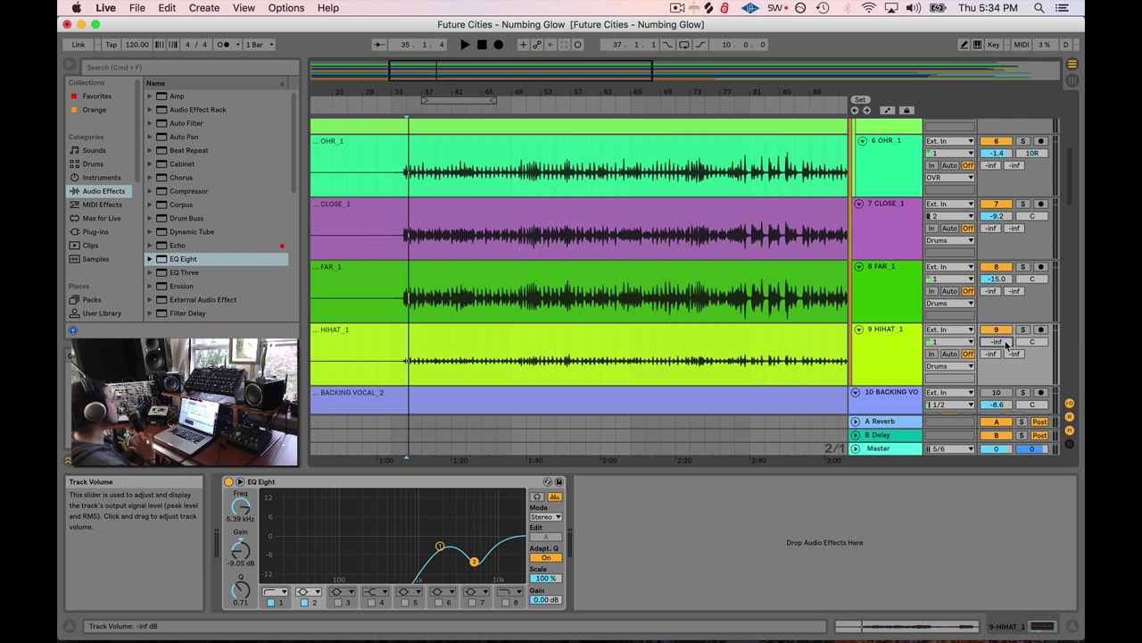
{"action": "key", "text": "space"}
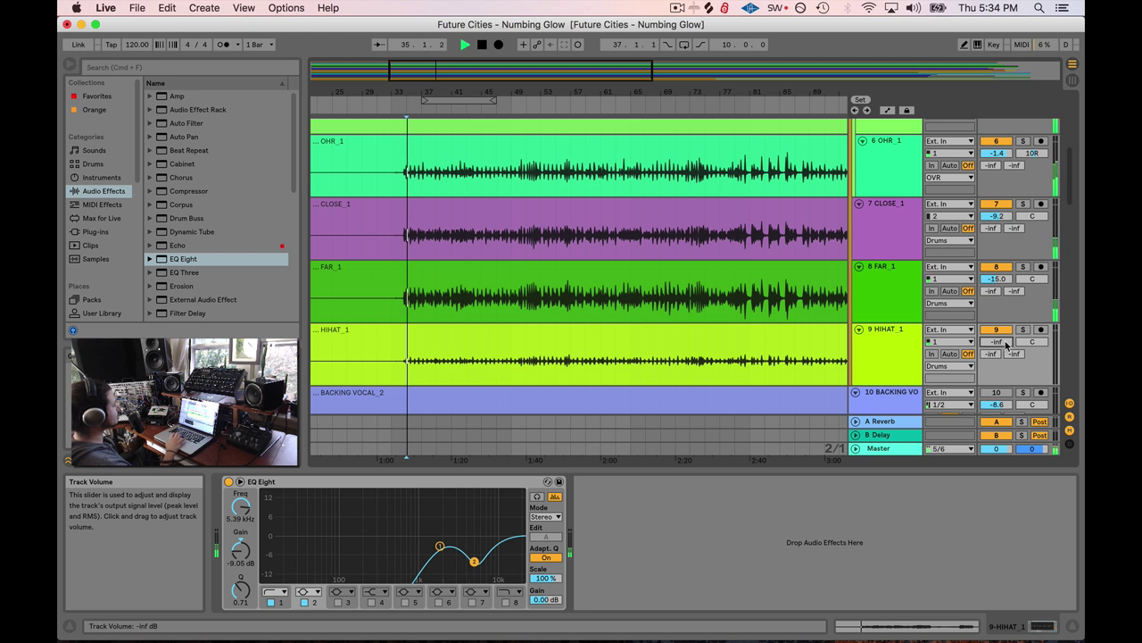
{"action": "mouse_move", "coordinate": [1007, 345]}
{"action": "left_mouse_down"}
{"action": "mouse_move", "coordinate": [997, 315]}
{"action": "mouse_move", "coordinate": [1006, 343]}
{"action": "left_mouse_up"}
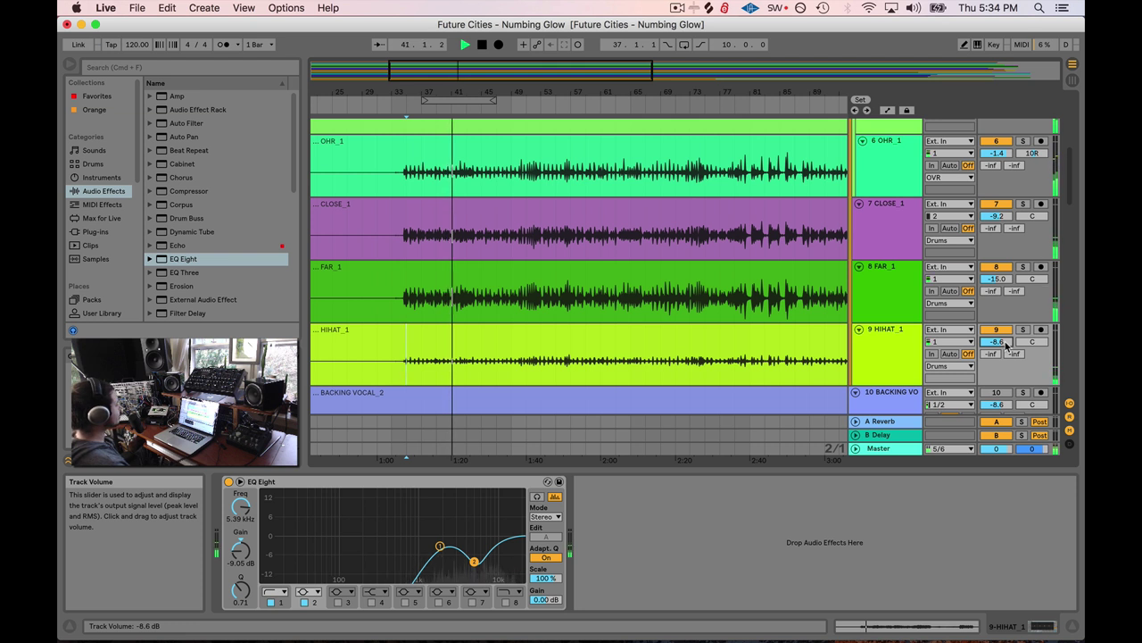
{"action": "left_click_drag", "start_coordinate": [1006, 344], "coordinate": [1005, 343]}
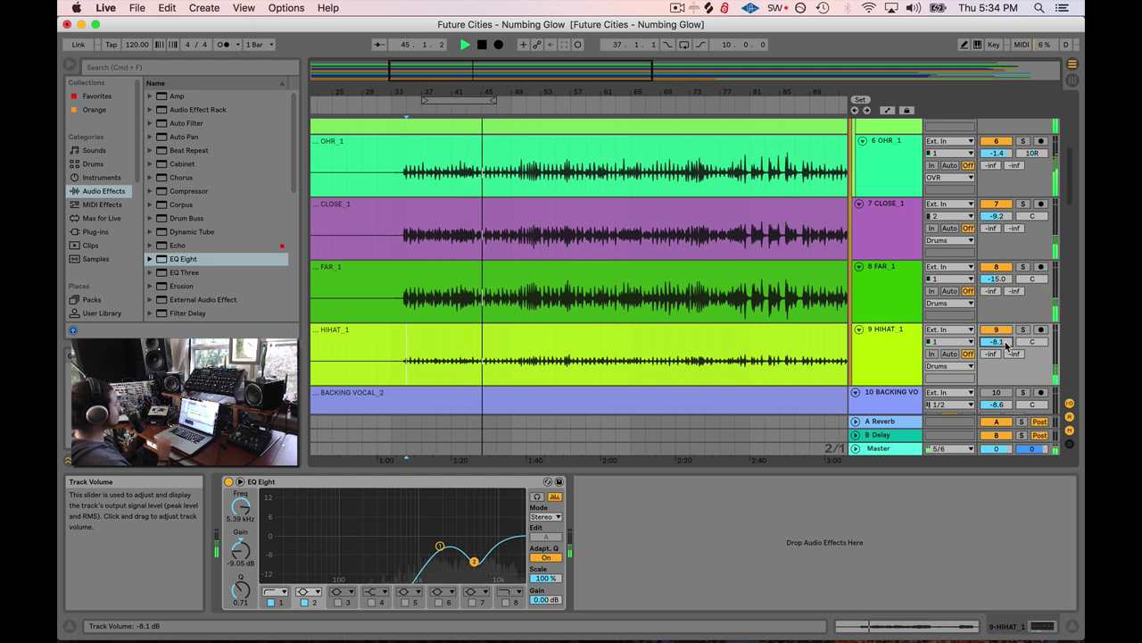
{"action": "key", "text": "space"}
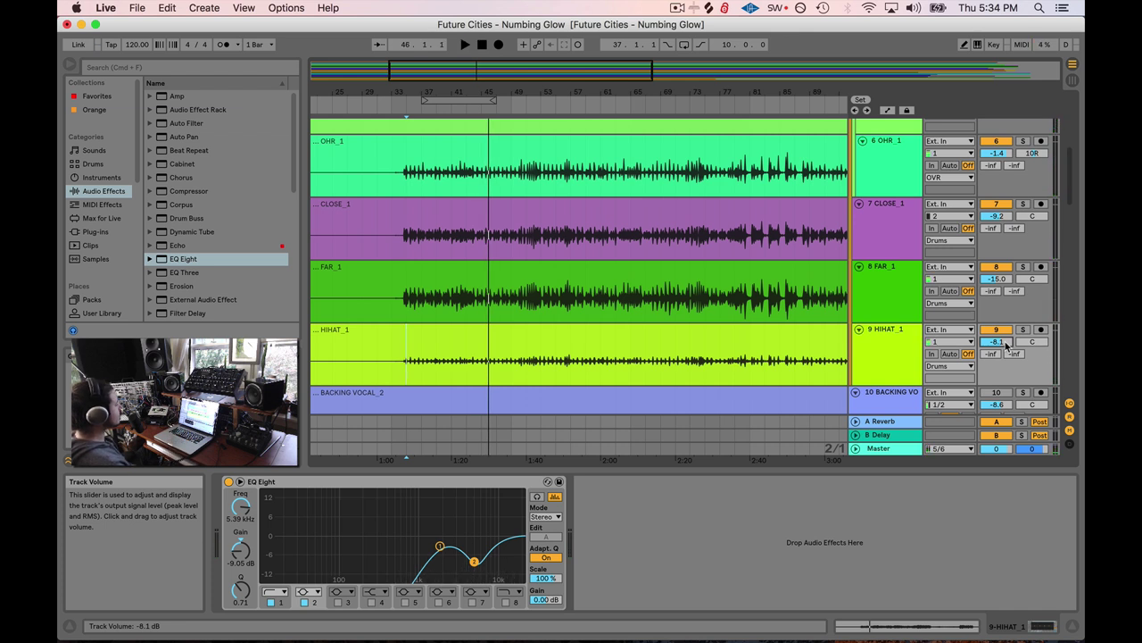
- Solo KICK_1, OHL_1 and OHR_1 together and play the combination from bar 35
{"action": "scroll", "coordinate": [1006, 345], "scroll_direction": "up", "scroll_amount": 10}
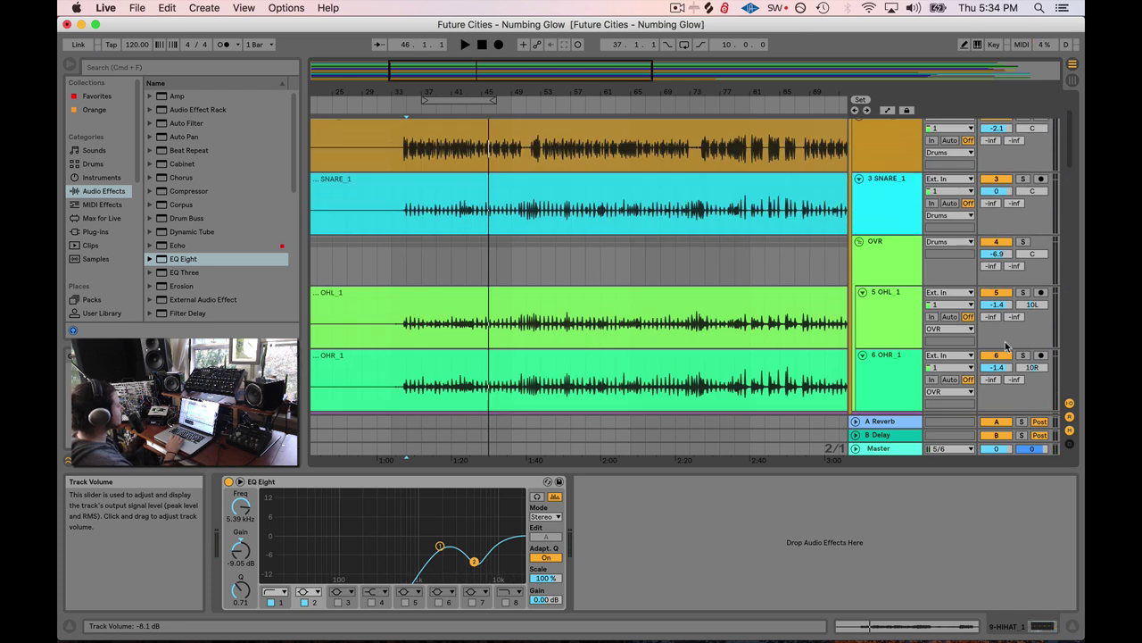
{"action": "left_click_drag", "start_coordinate": [441, 72], "coordinate": [408, 116]}
{"action": "scroll", "coordinate": [564, 229], "scroll_direction": "down", "scroll_amount": 2}
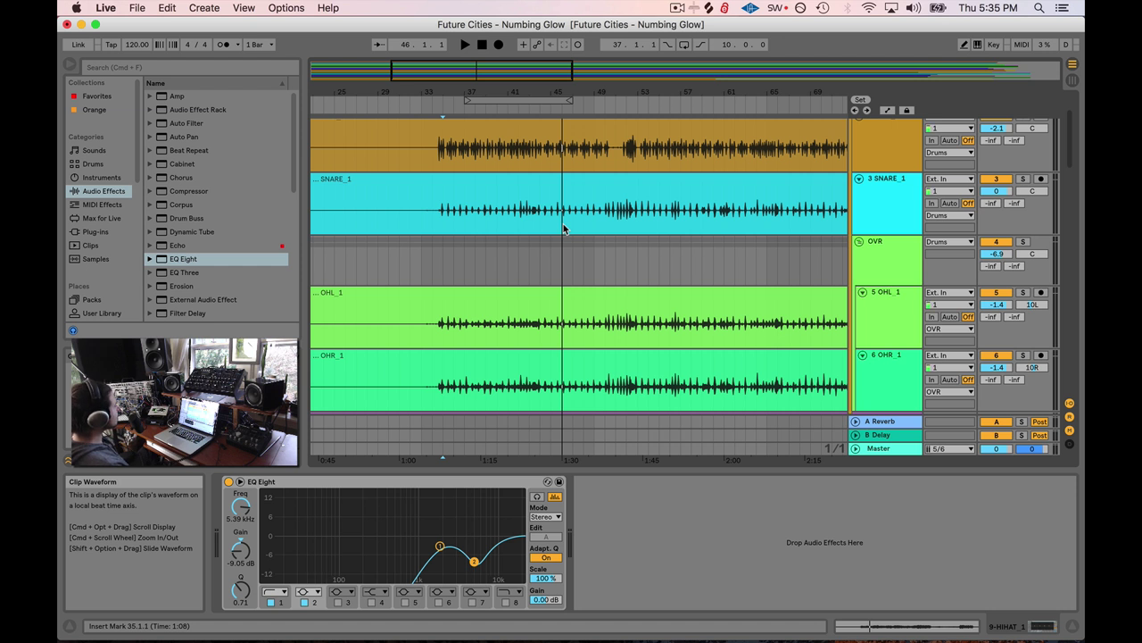
{"action": "scroll", "coordinate": [565, 230], "scroll_direction": "up", "scroll_amount": 2}
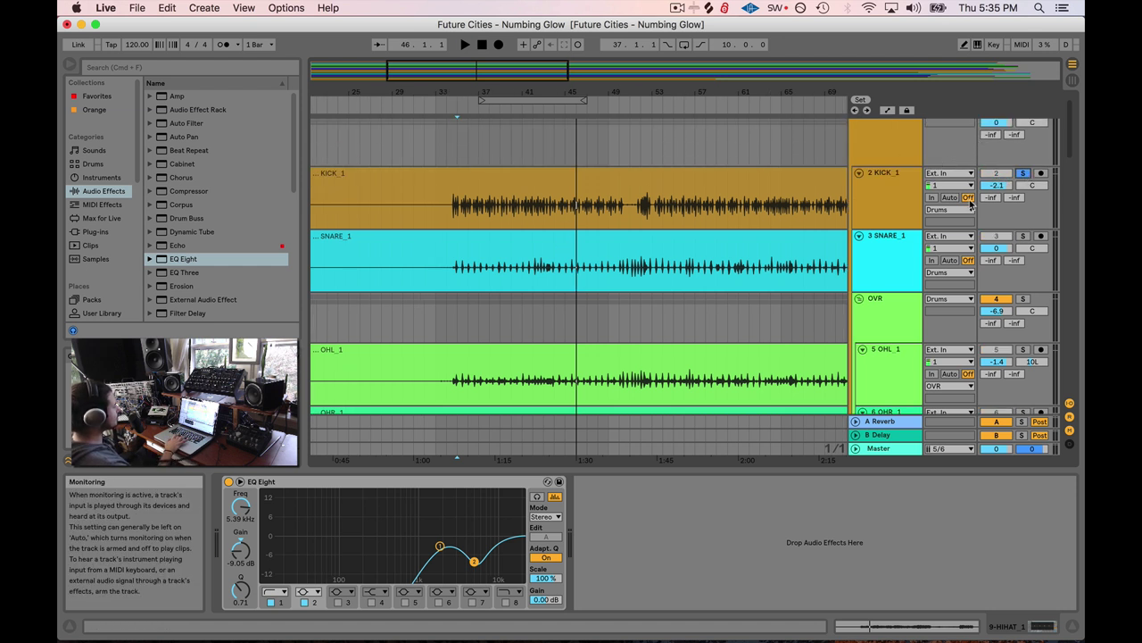
{"action": "key", "text": "space"}
{"action": "scroll", "coordinate": [1000, 214], "scroll_direction": "down", "scroll_amount": 2}
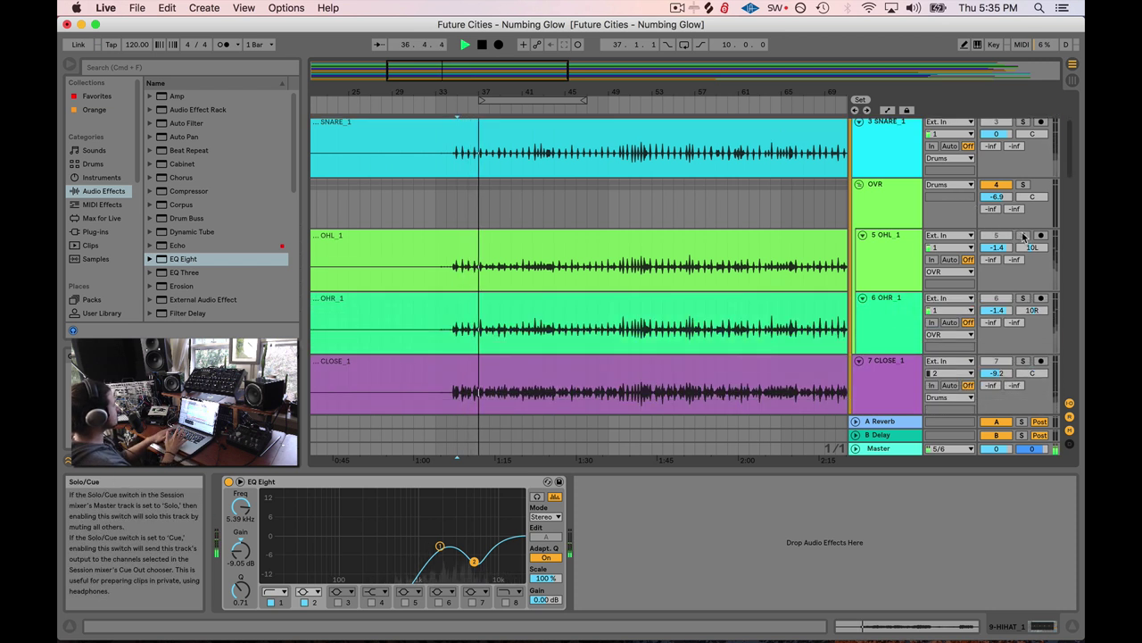
{"action": "left_click", "coordinate": [1024, 237]}
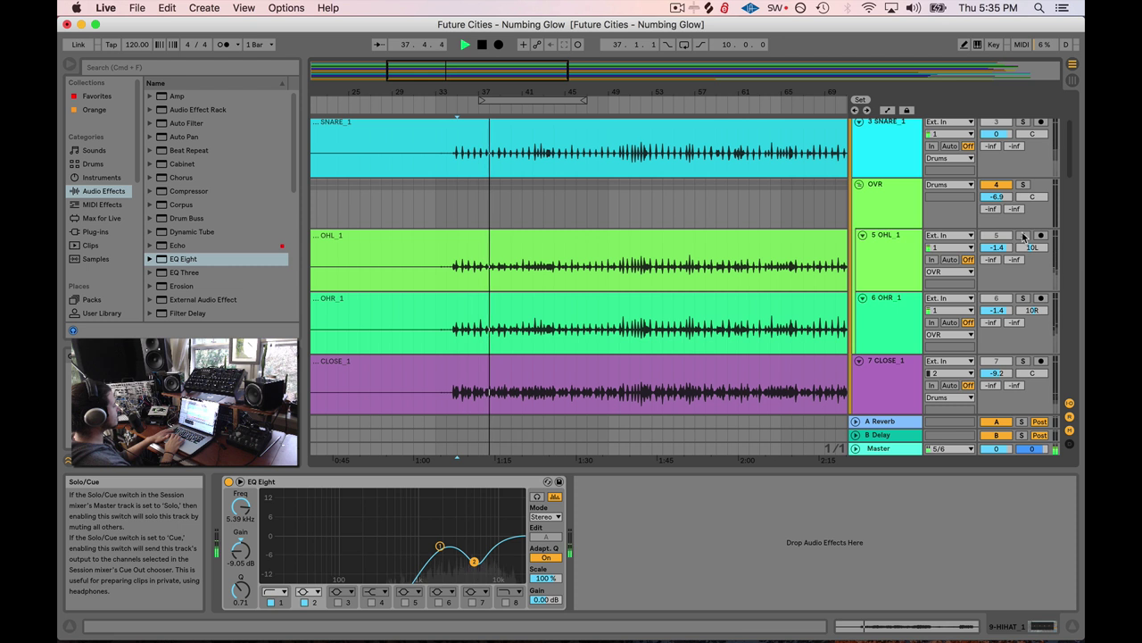
{"action": "left_click", "coordinate": [1023, 300], "text": "super"}
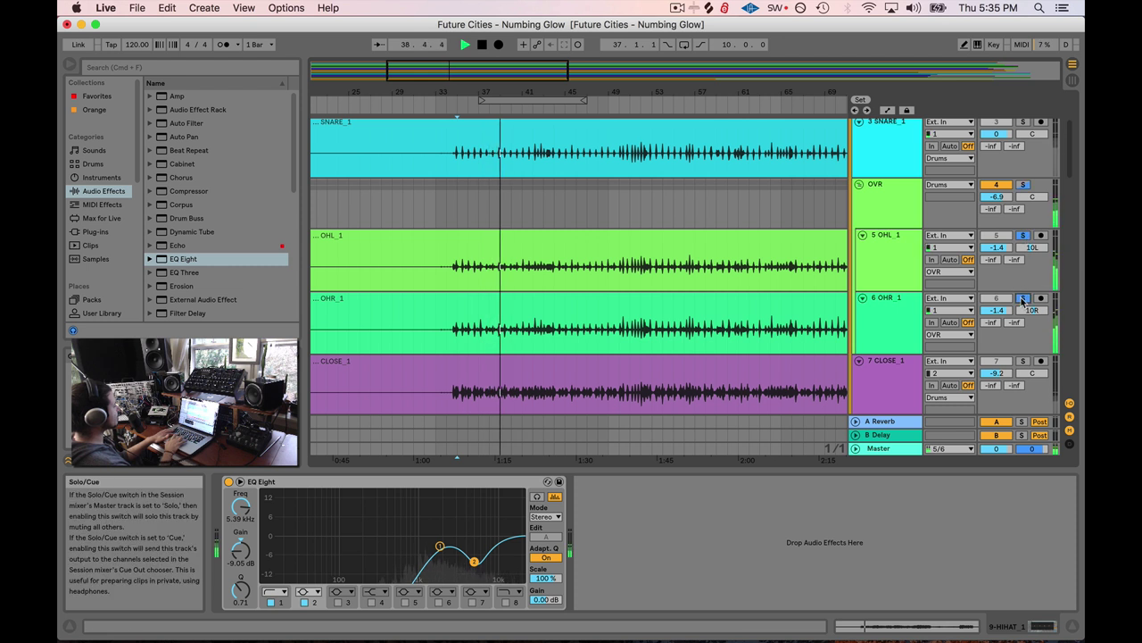
{"action": "key", "text": "space"}
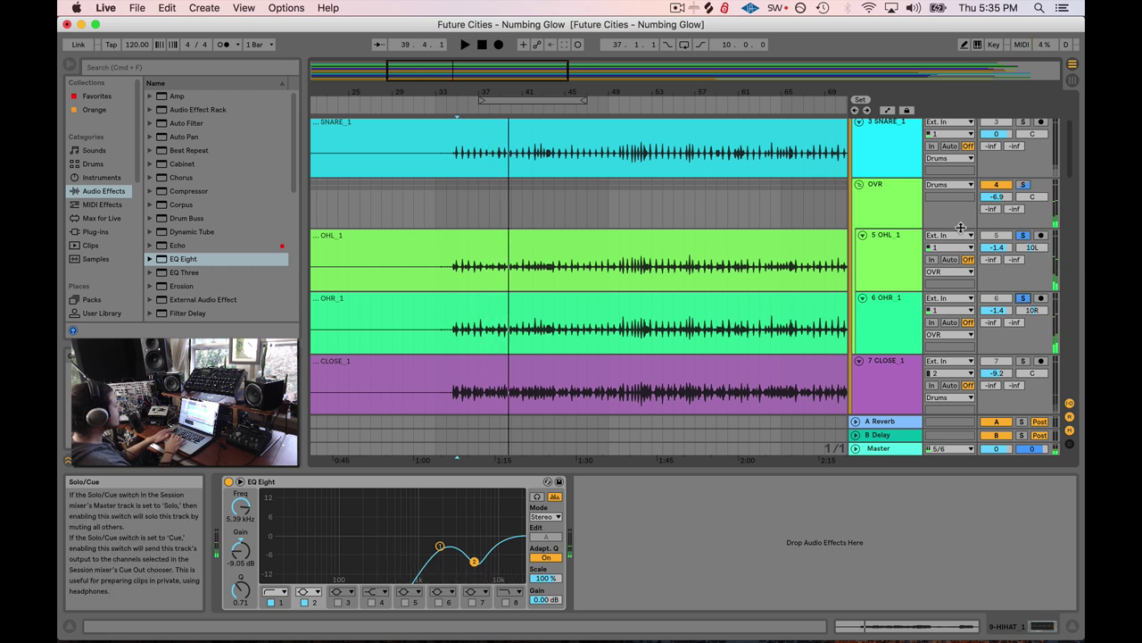
- Add a Utility device after the Compressor on the OVR group track
{"action": "left_click", "coordinate": [901, 201]}
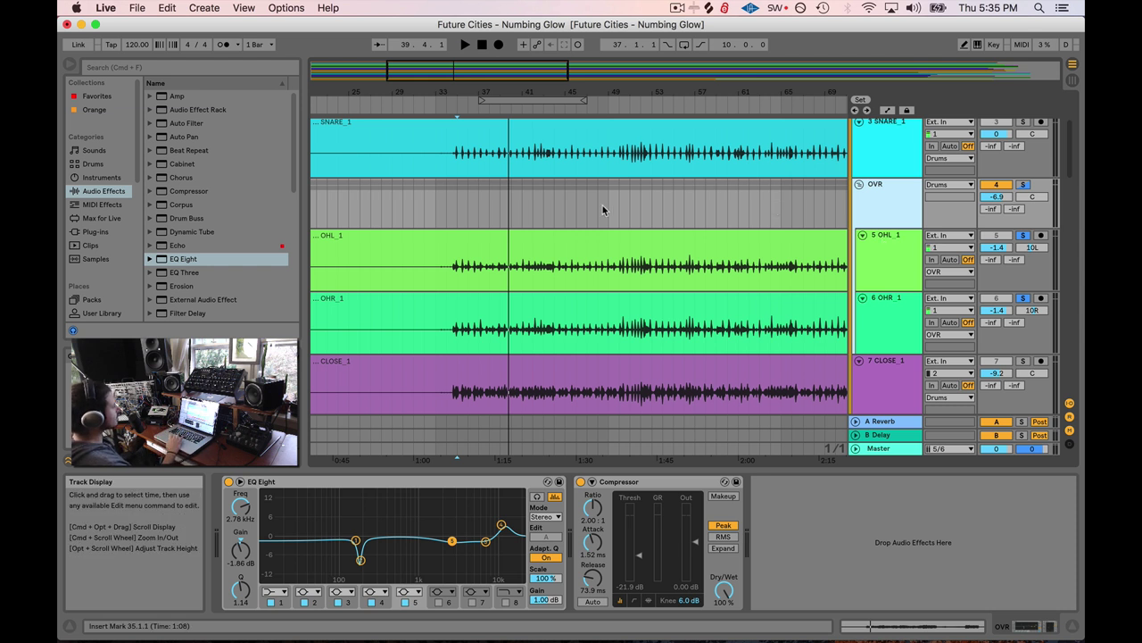
{"action": "scroll", "coordinate": [604, 212], "scroll_direction": "up", "scroll_amount": 3}
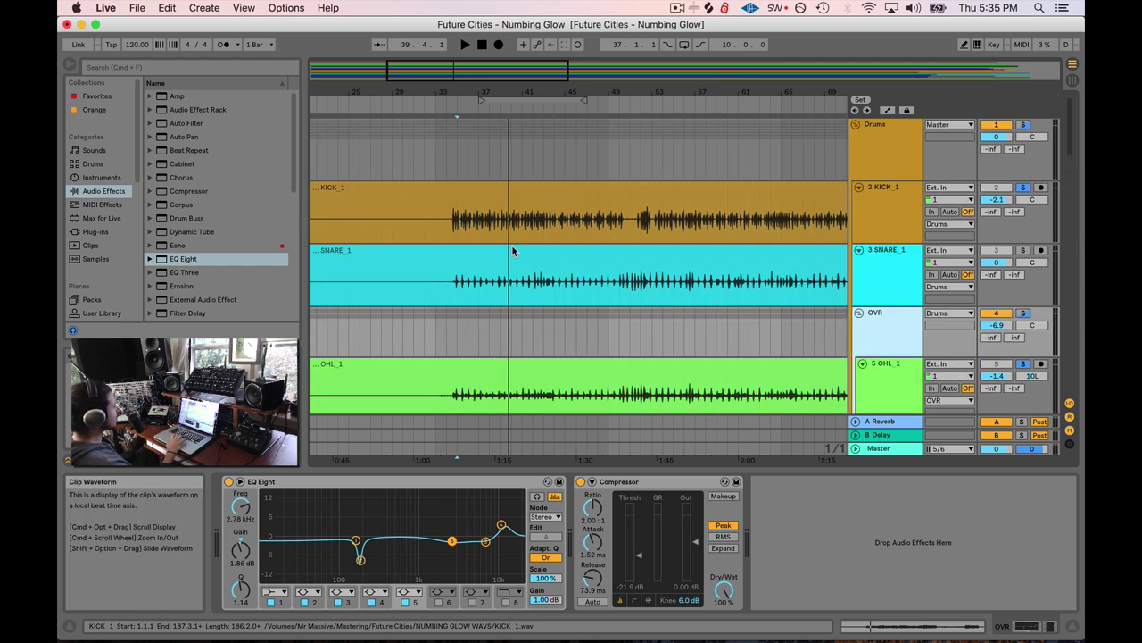
{"action": "scroll", "coordinate": [538, 339], "scroll_direction": "down", "scroll_amount": 3}
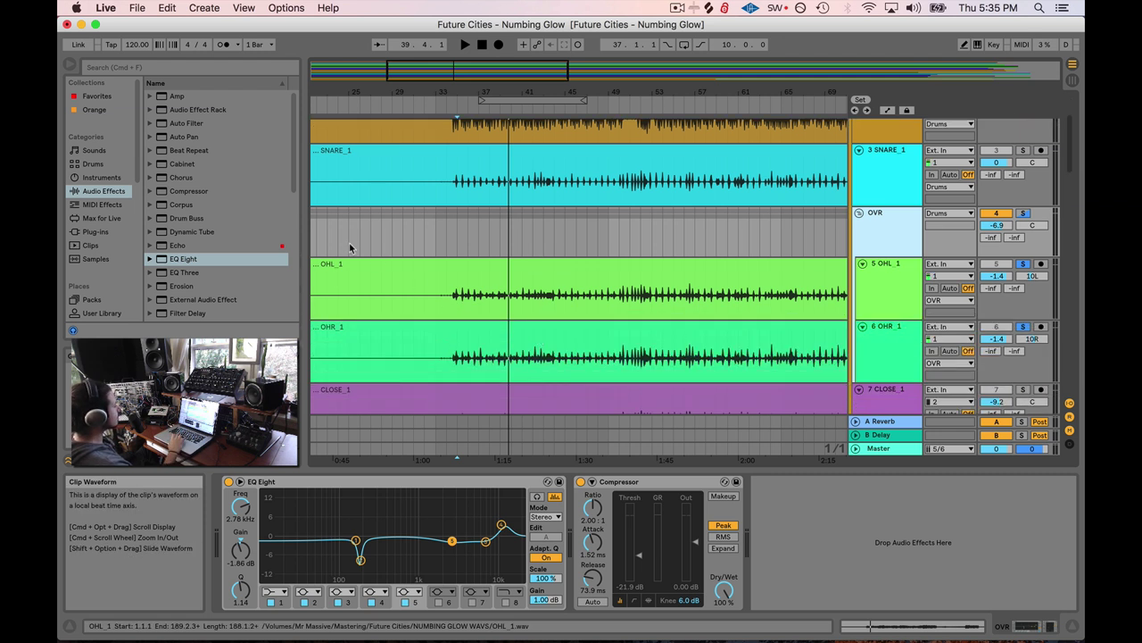
{"action": "scroll", "coordinate": [176, 230], "scroll_direction": "down", "scroll_amount": 10}
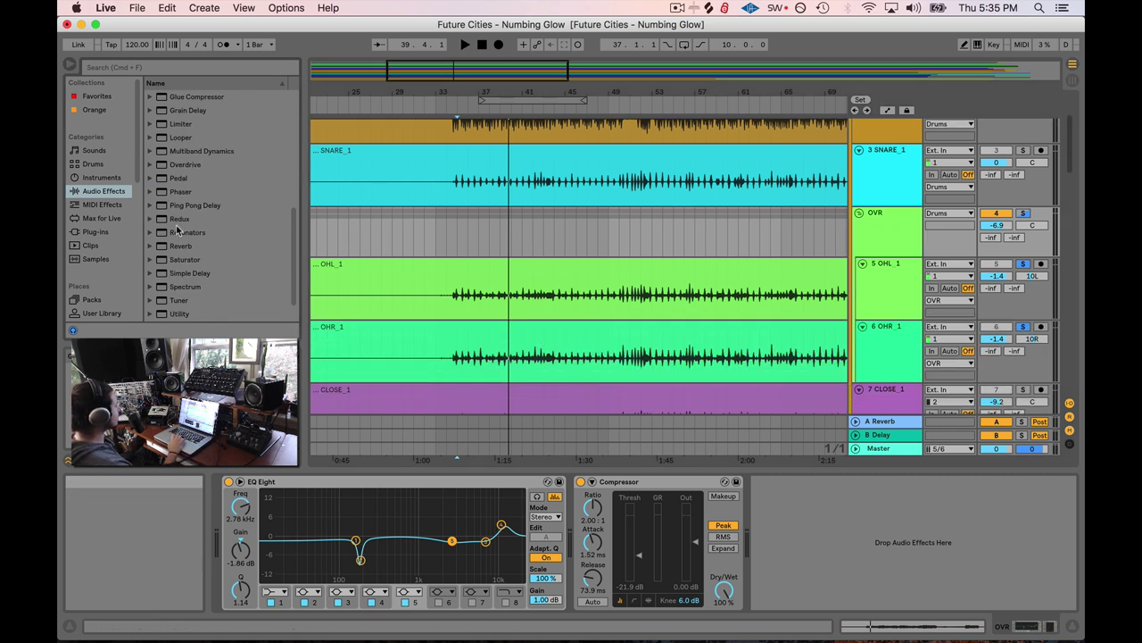
{"action": "left_click", "coordinate": [170, 313]}
{"action": "left_click_drag", "start_coordinate": [873, 219], "coordinate": [873, 220]}
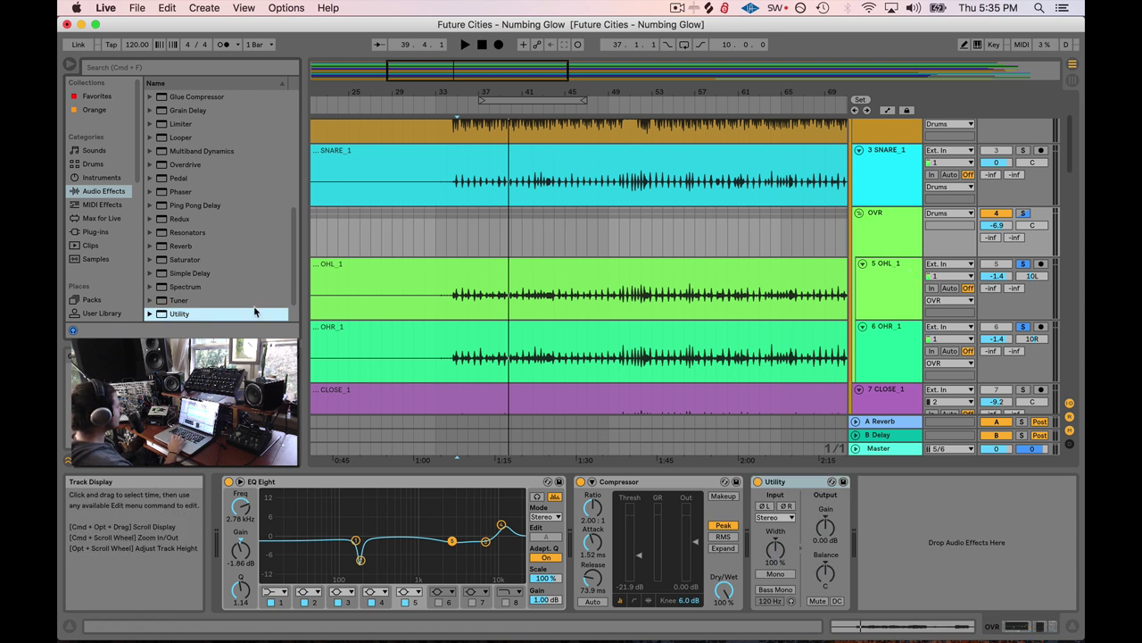
- Load the Phase Invert preset in place of the default Utility on the OVR group
{"action": "scroll", "coordinate": [214, 308], "scroll_direction": "down", "scroll_amount": 3}
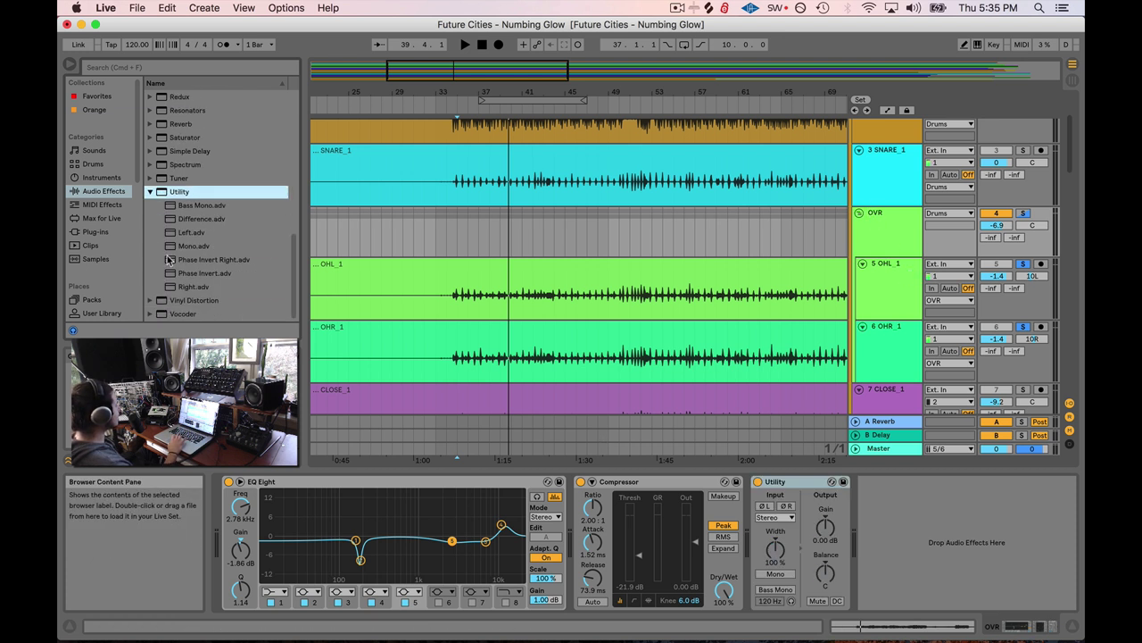
{"action": "left_click", "coordinate": [171, 277]}
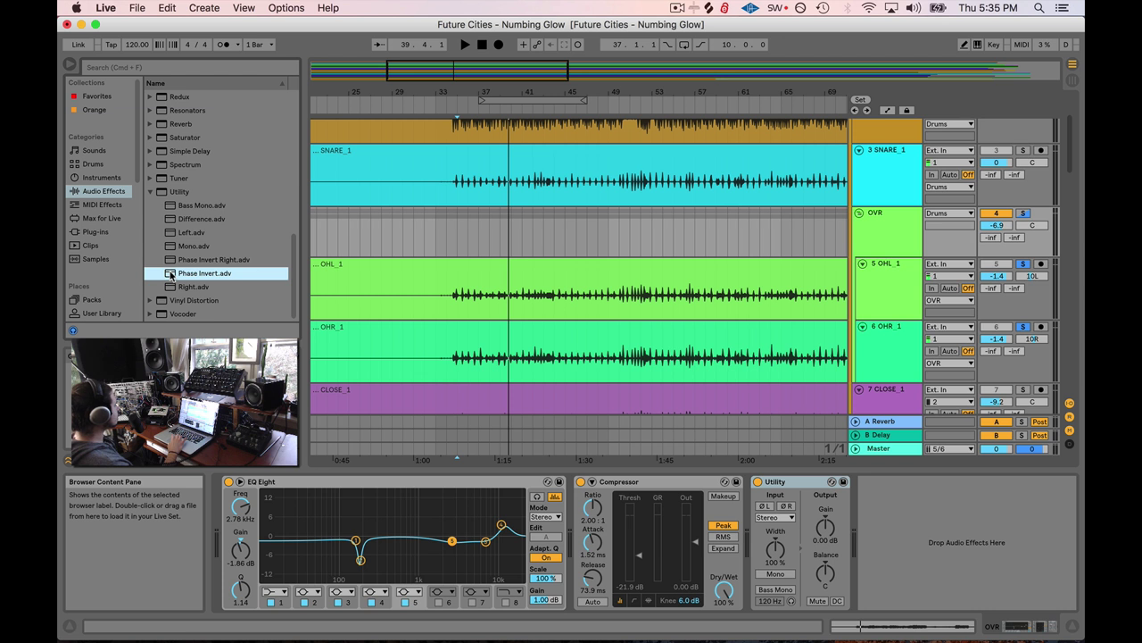
{"action": "key", "text": "Return"}
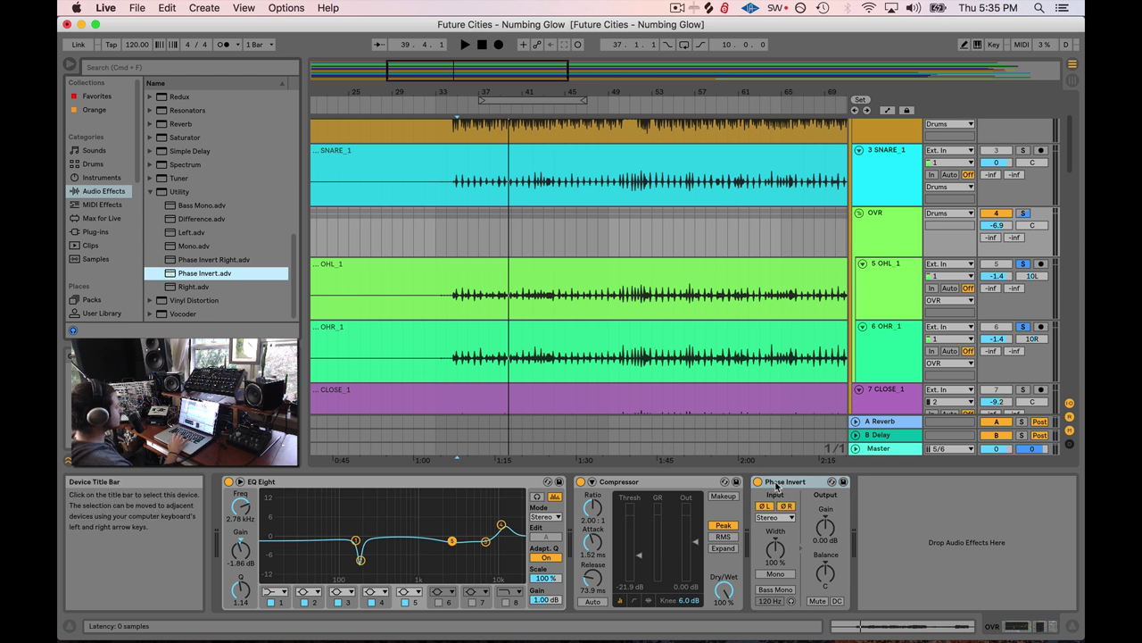
- Audition the kick and overheads from bar 35 with the OVR group's Phase Invert bypassed, switching it on during playback
{"action": "left_click", "coordinate": [759, 482]}
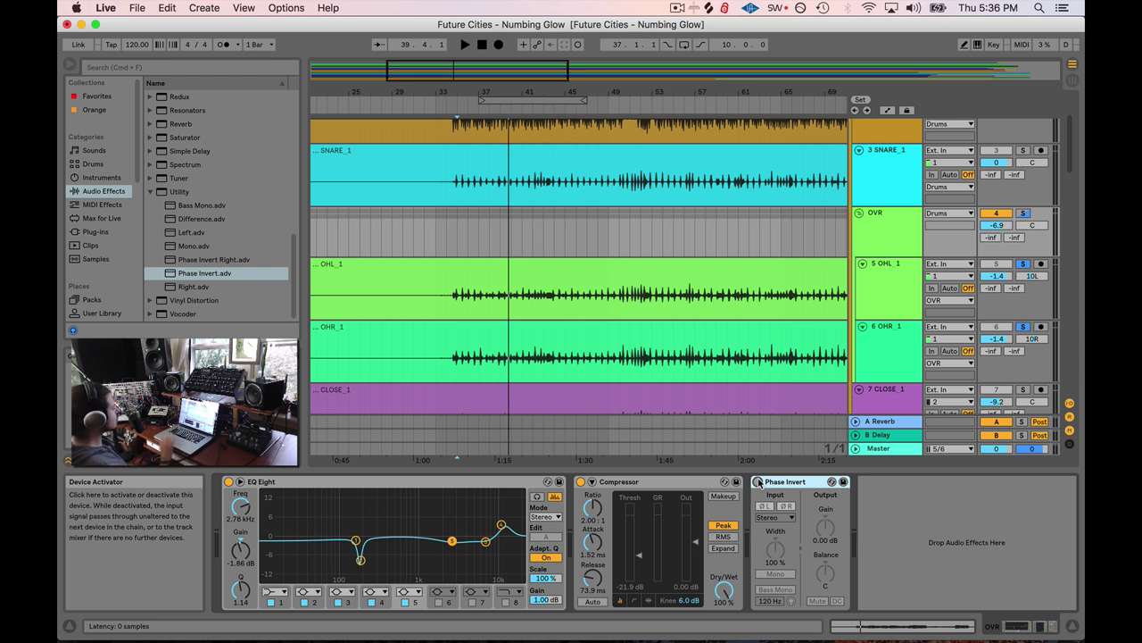
{"action": "left_click", "coordinate": [758, 482]}
{"action": "left_click", "coordinate": [758, 482]}
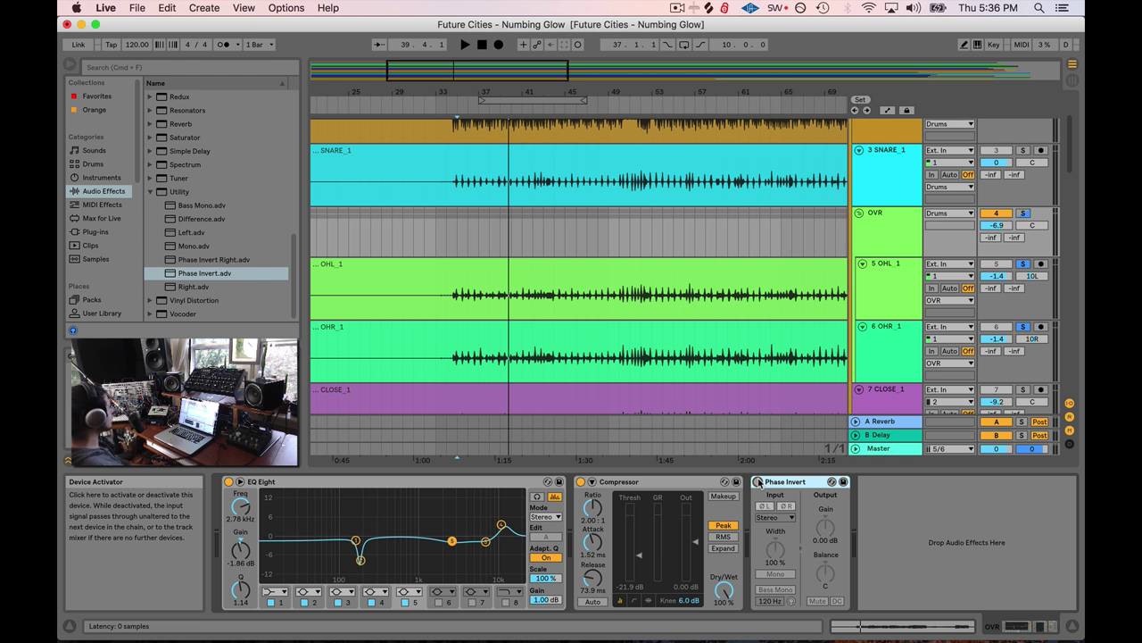
{"action": "left_click", "coordinate": [759, 482]}
{"action": "left_click", "coordinate": [758, 482]}
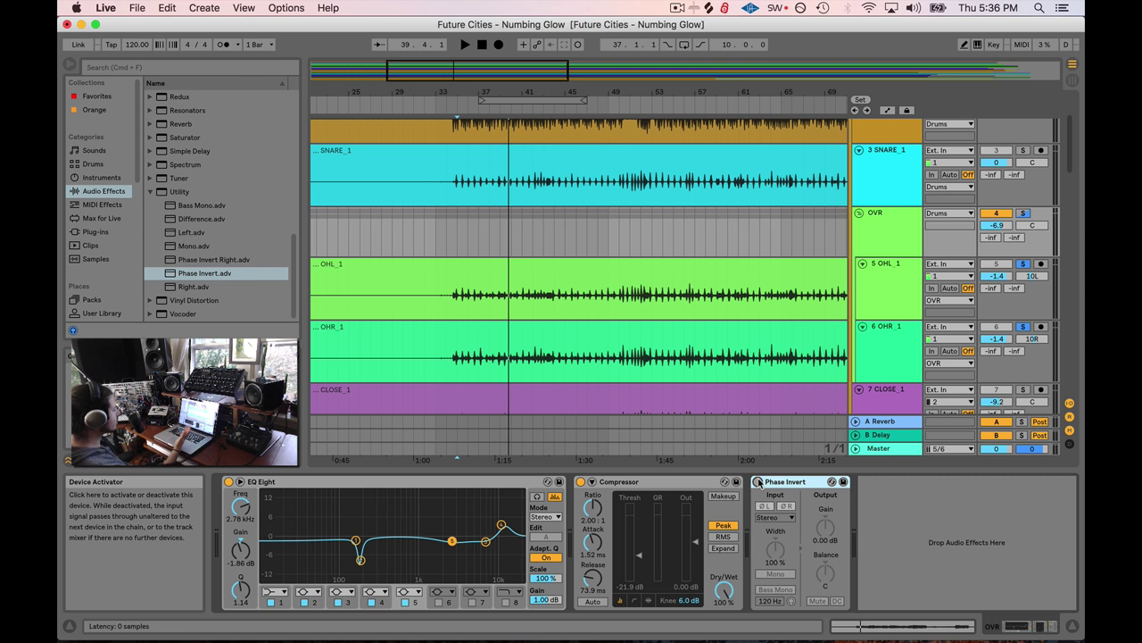
{"action": "key", "text": "space"}
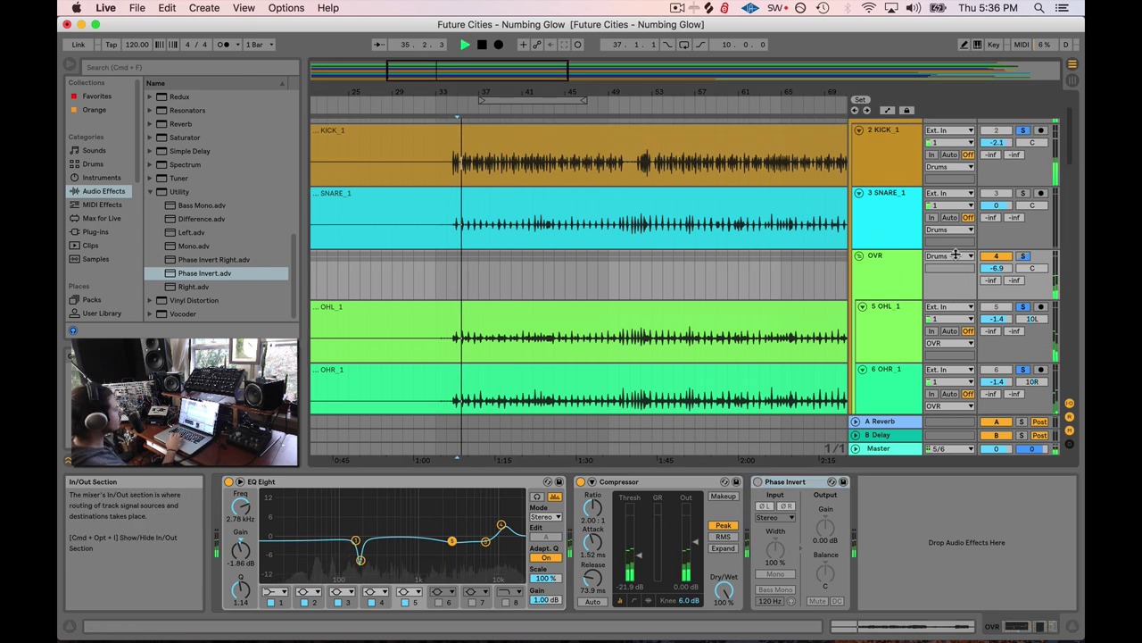
{"action": "scroll", "coordinate": [1025, 212], "scroll_direction": "up", "scroll_amount": 3}
{"action": "scroll", "coordinate": [1025, 212], "scroll_direction": "down", "scroll_amount": 3}
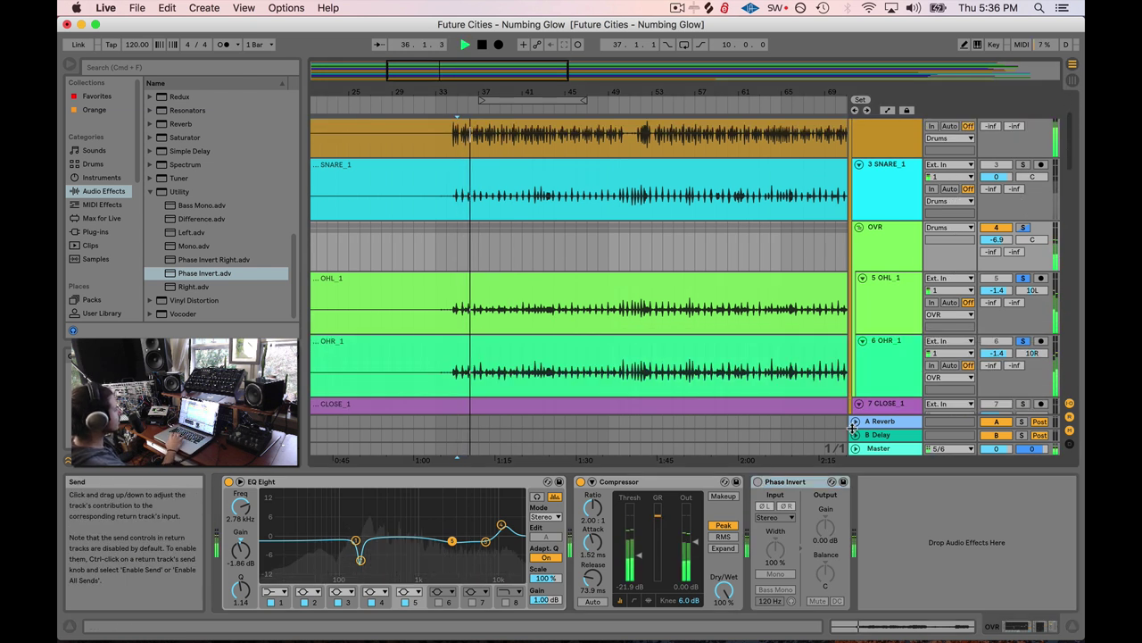
{"action": "left_click", "coordinate": [757, 482]}
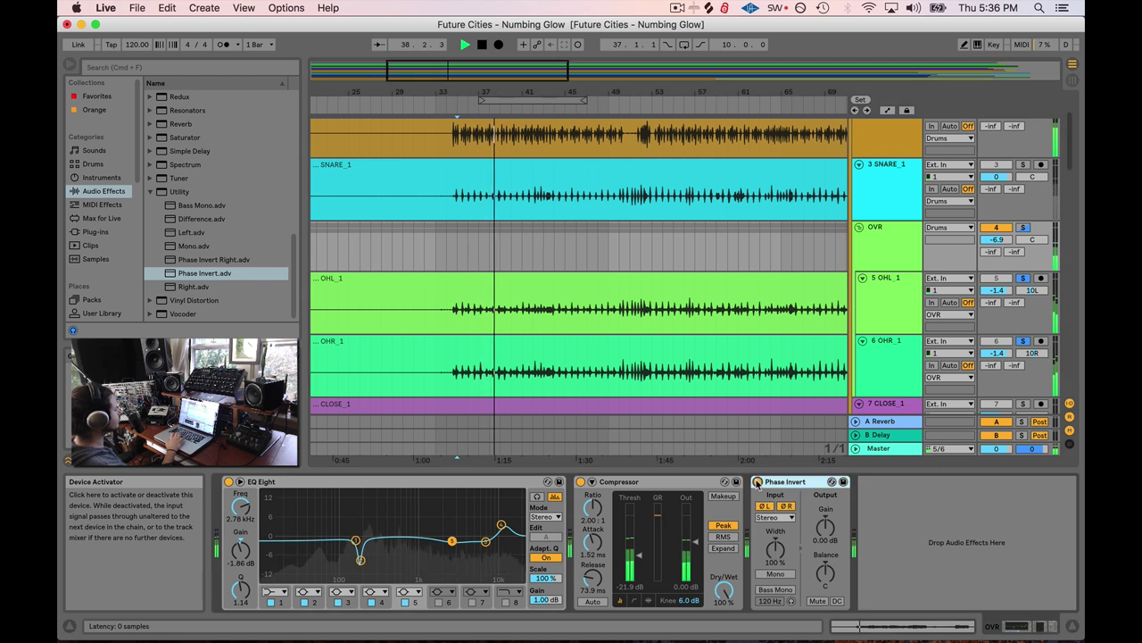
{"action": "key", "text": "space"}
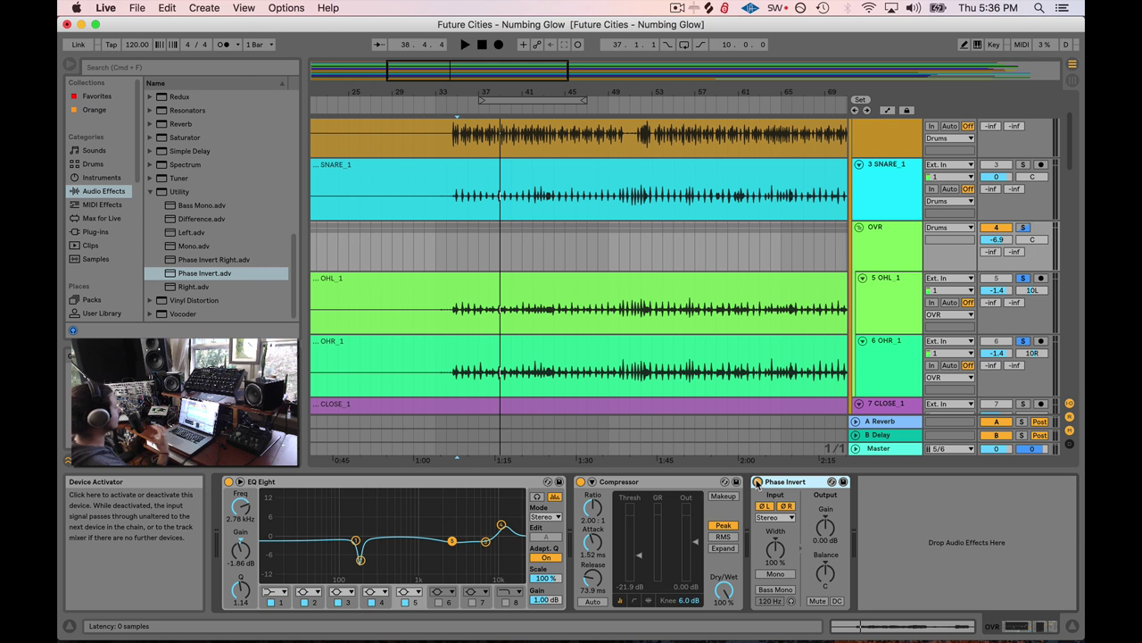
- Replay the kick and overheads, bypassing and re-enabling the OVR group's Phase Invert to compare the low end
{"action": "key", "text": "space"}
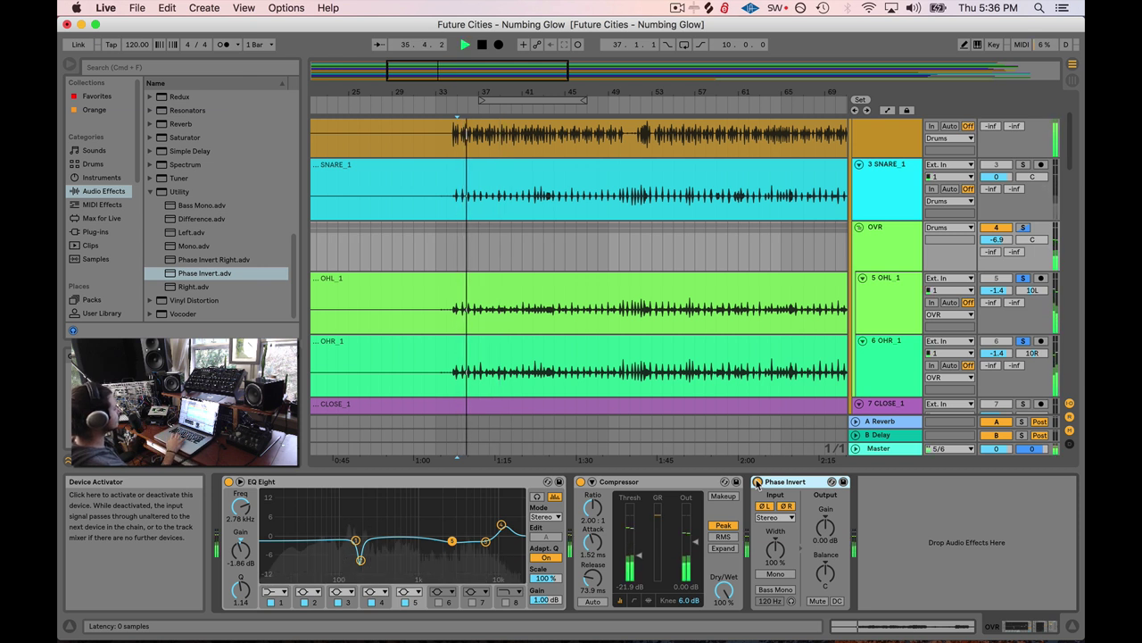
{"action": "left_click", "coordinate": [757, 482]}
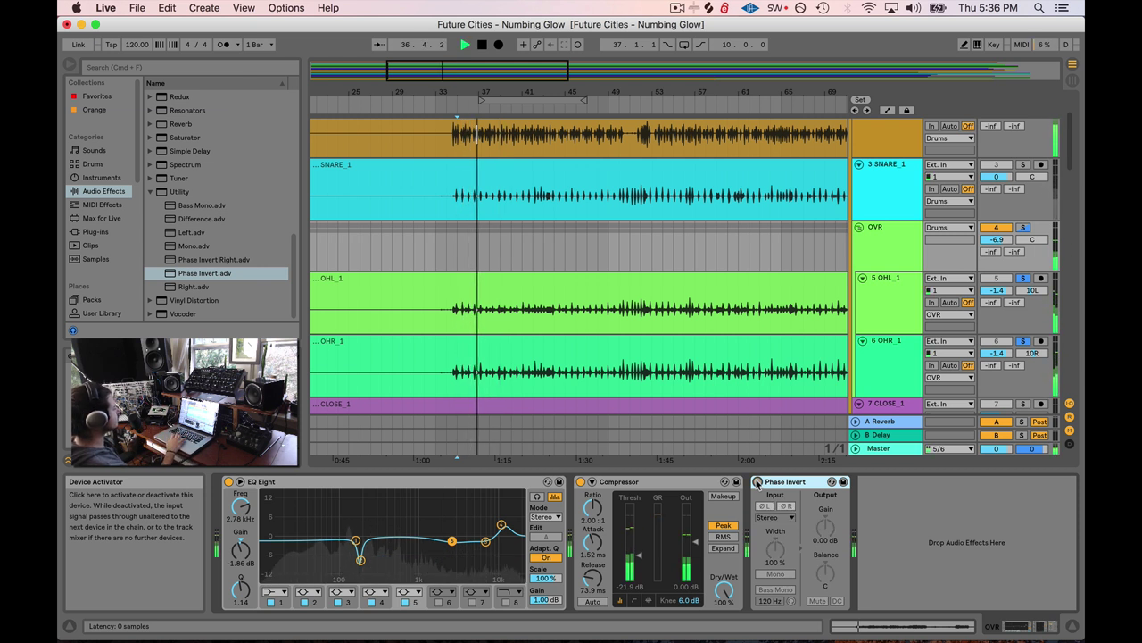
{"action": "left_click", "coordinate": [758, 482]}
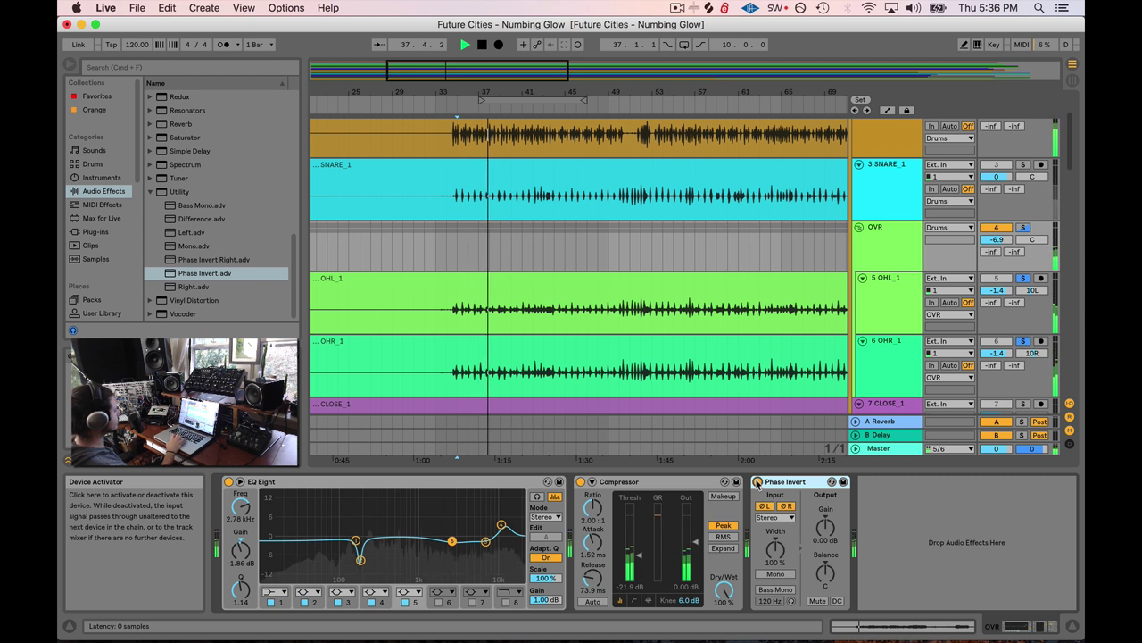
{"action": "key", "text": "space"}
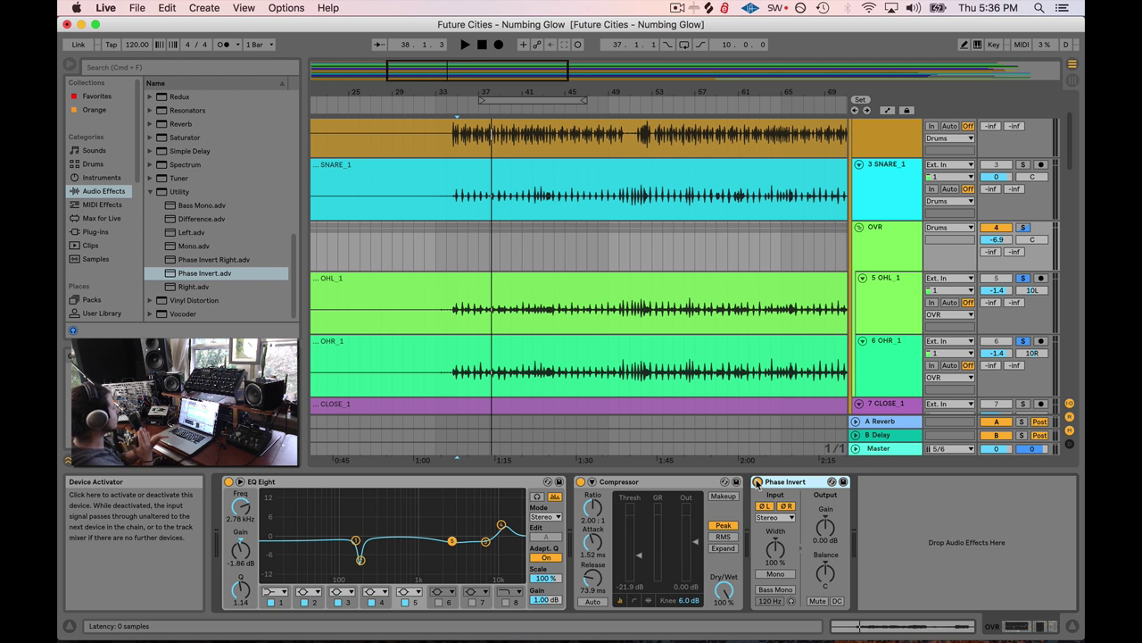
- Solo SNARE_1 with the overheads and add the Phase Invert preset after the snare's Compressor during playback
{"action": "left_click", "coordinate": [893, 187]}
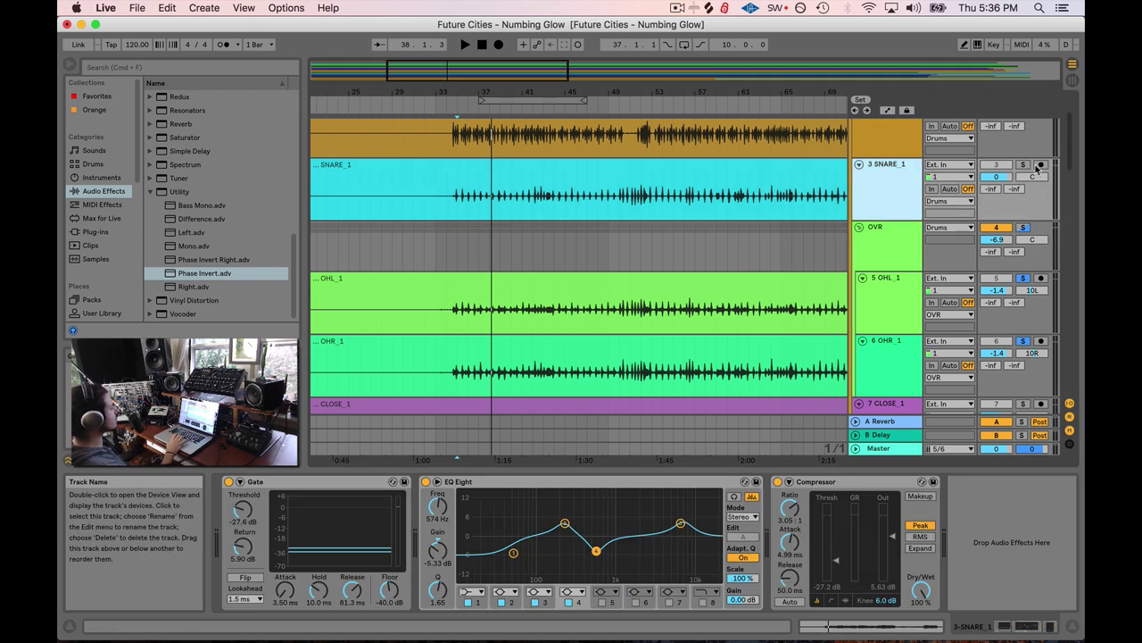
{"action": "left_click", "coordinate": [1023, 165]}
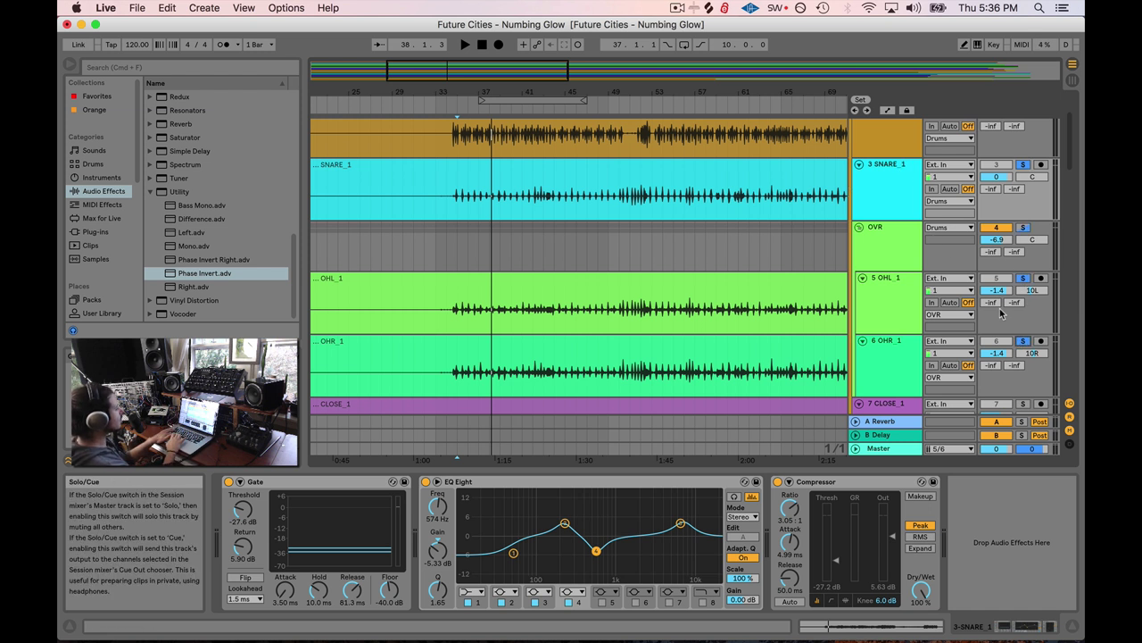
{"action": "key", "text": "space"}
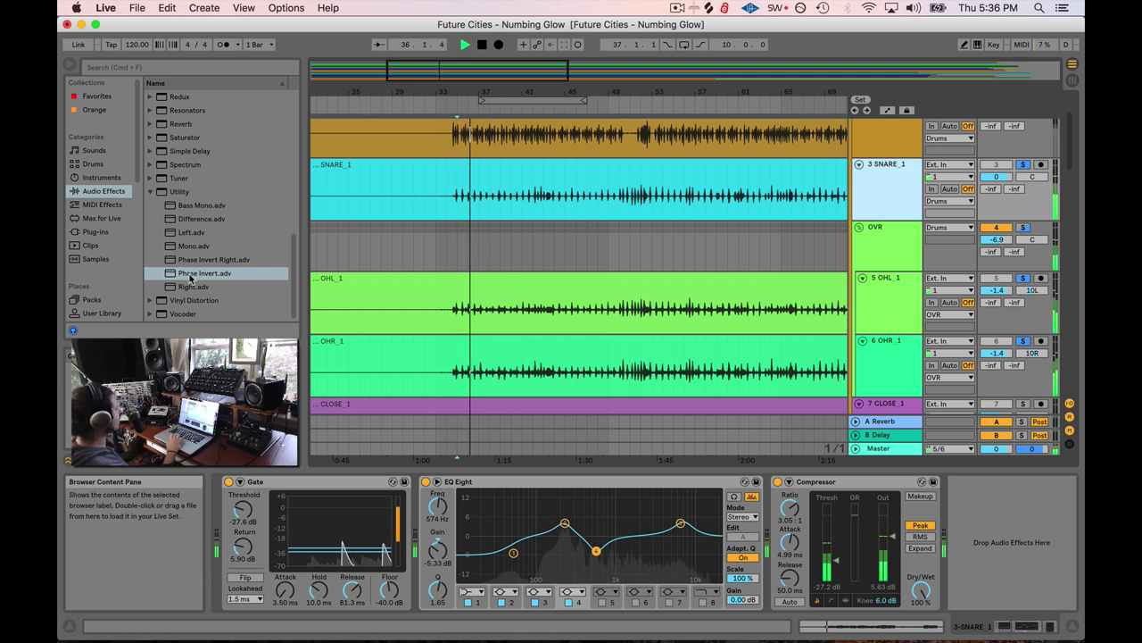
{"action": "left_click_drag", "start_coordinate": [205, 272], "coordinate": [959, 492]}
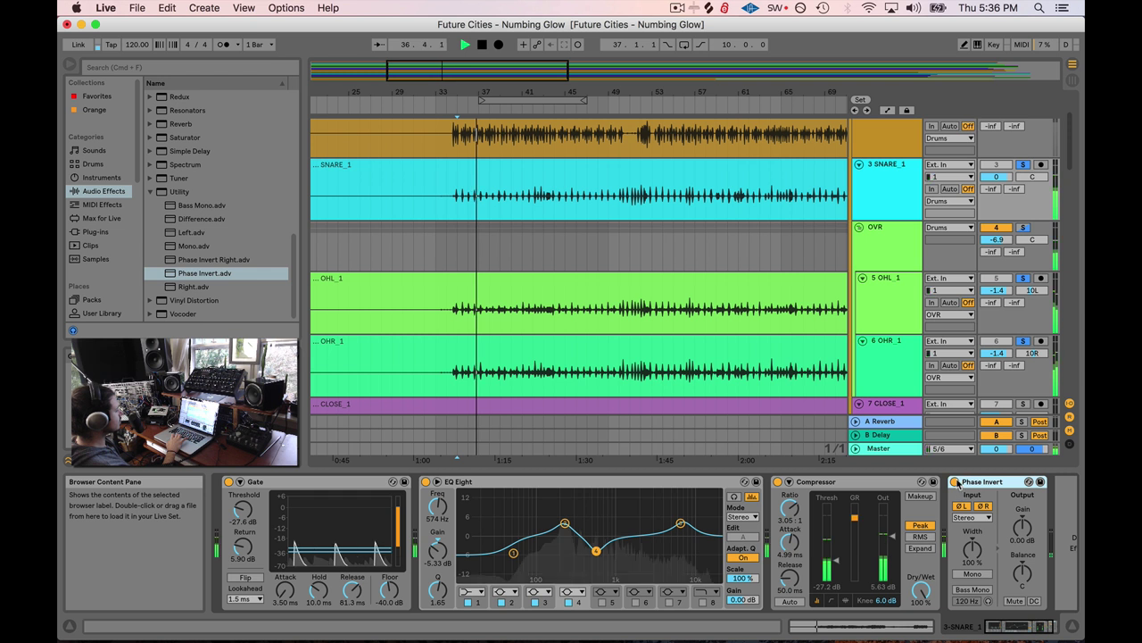
- Compare the snare and overheads with the snare's Phase Invert on and off from bar 35, and leave it bypassed
{"action": "left_click", "coordinate": [954, 481]}
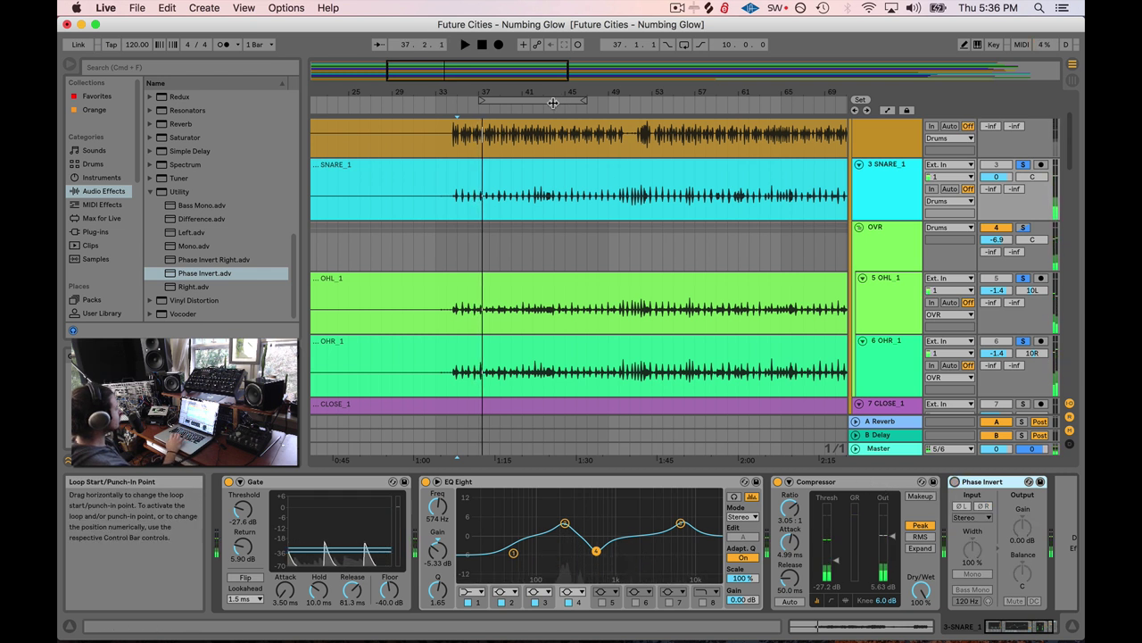
{"action": "key", "text": "space"}
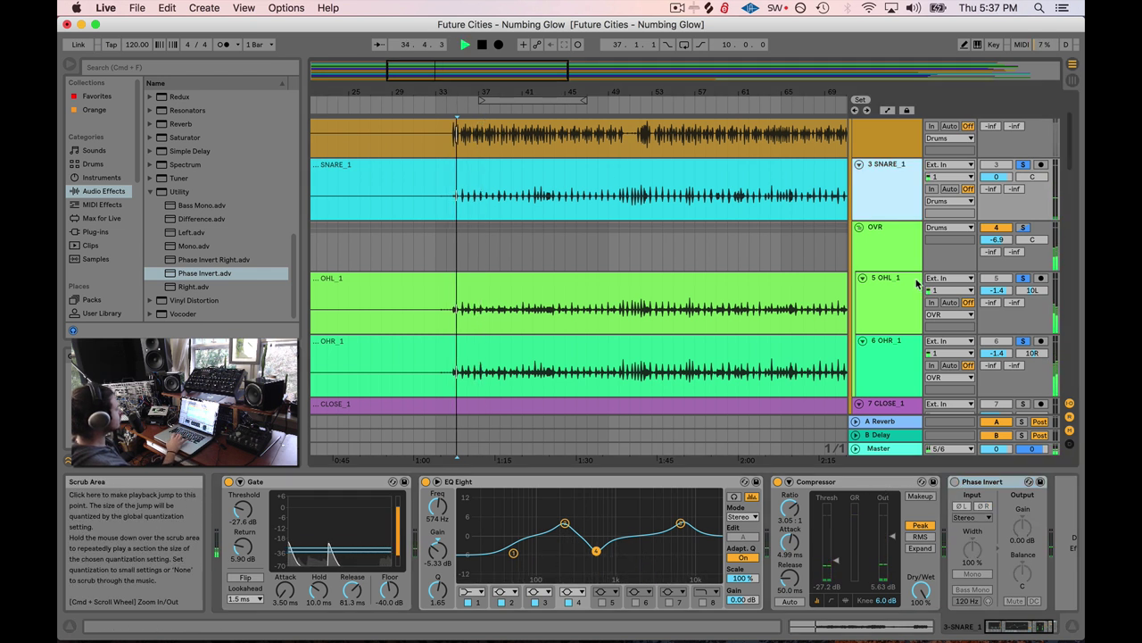
{"action": "left_click", "coordinate": [954, 482]}
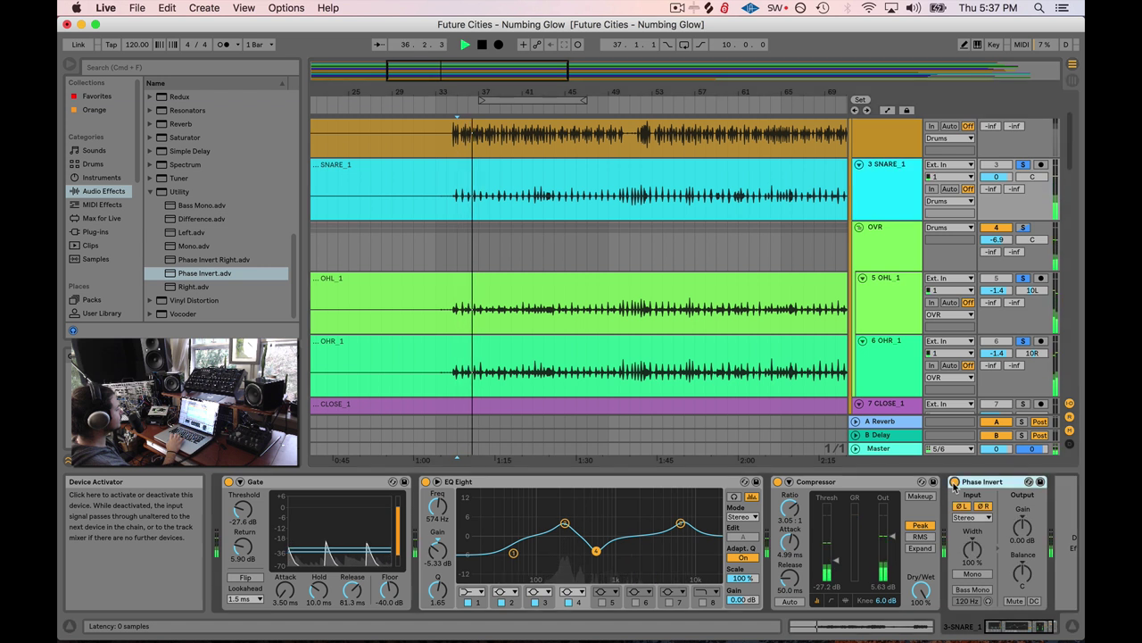
{"action": "left_click", "coordinate": [954, 482]}
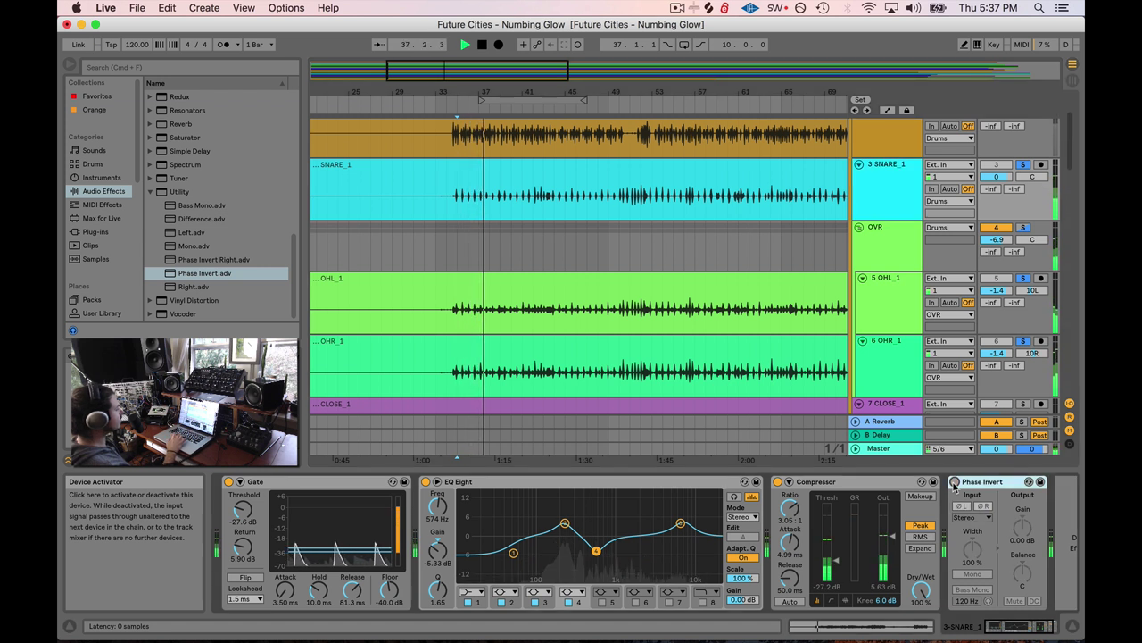
{"action": "key", "text": "space"}
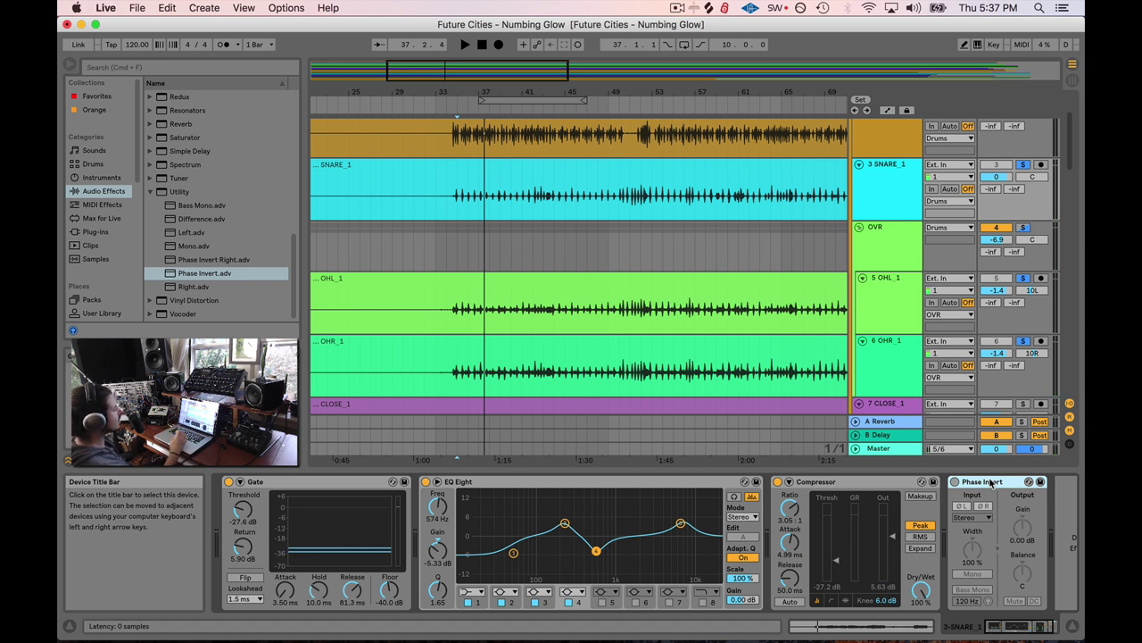
- Delete the bypassed Phase Invert from the end of SNARE_1's effect chain
{"action": "left_click", "coordinate": [954, 482]}
{"action": "left_click", "coordinate": [954, 482]}
{"action": "left_click", "coordinate": [954, 482]}
{"action": "left_click", "coordinate": [955, 482]}
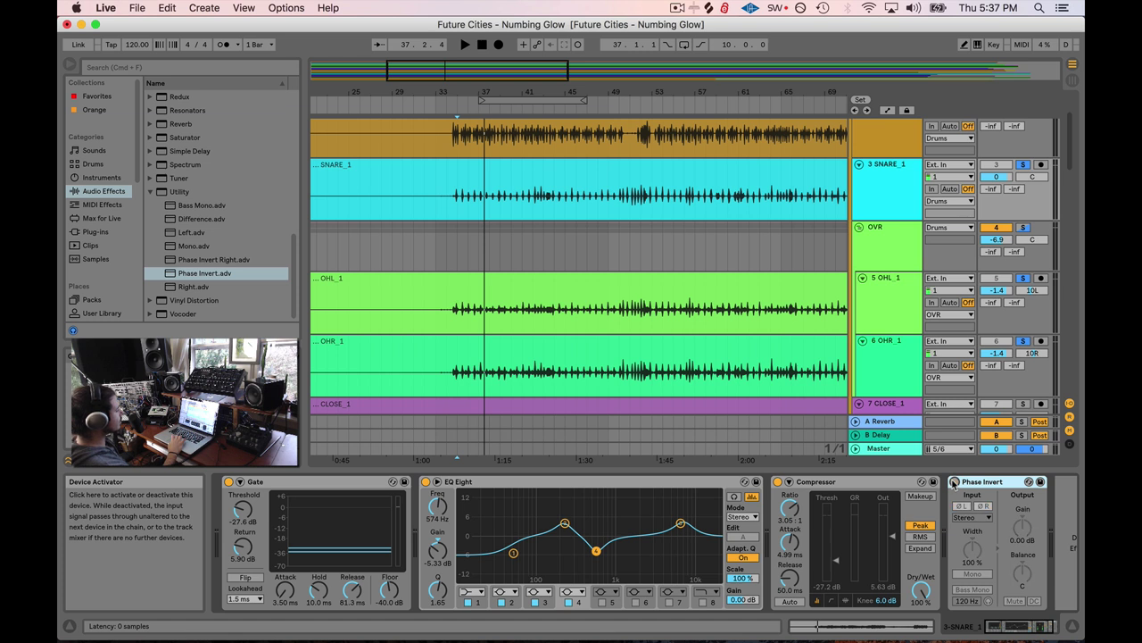
{"action": "key", "text": "Delete"}
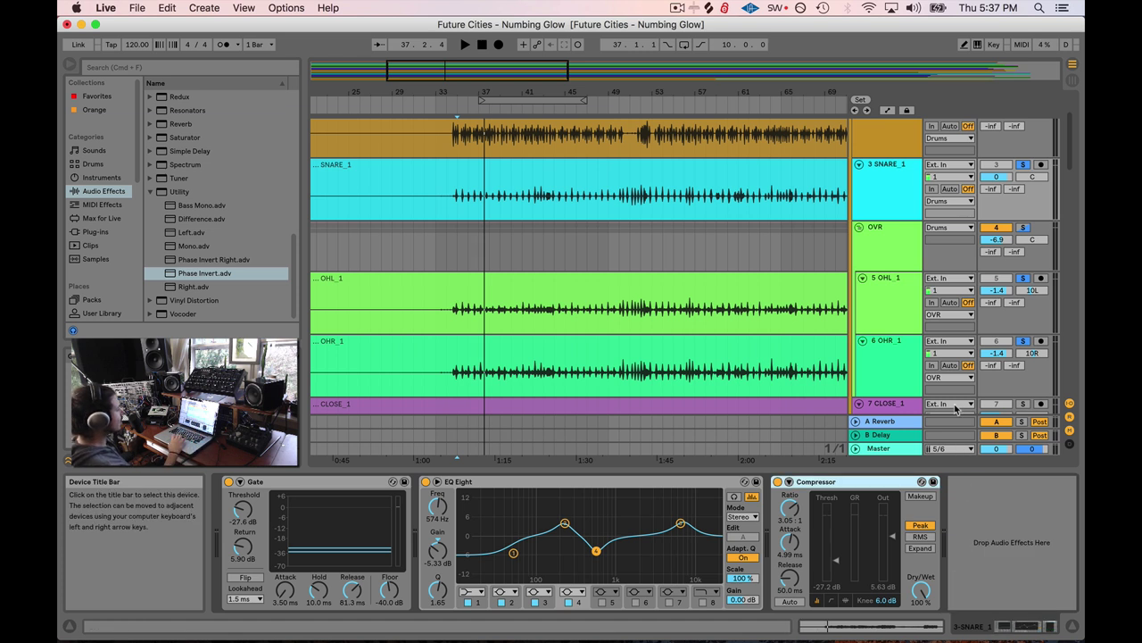
- Move the Phase Invert from the OVR group to the end of KICK_1's chain, after EQ Eight
{"action": "left_click", "coordinate": [909, 156]}
{"action": "scroll", "coordinate": [901, 156], "scroll_direction": "down", "scroll_amount": 4}
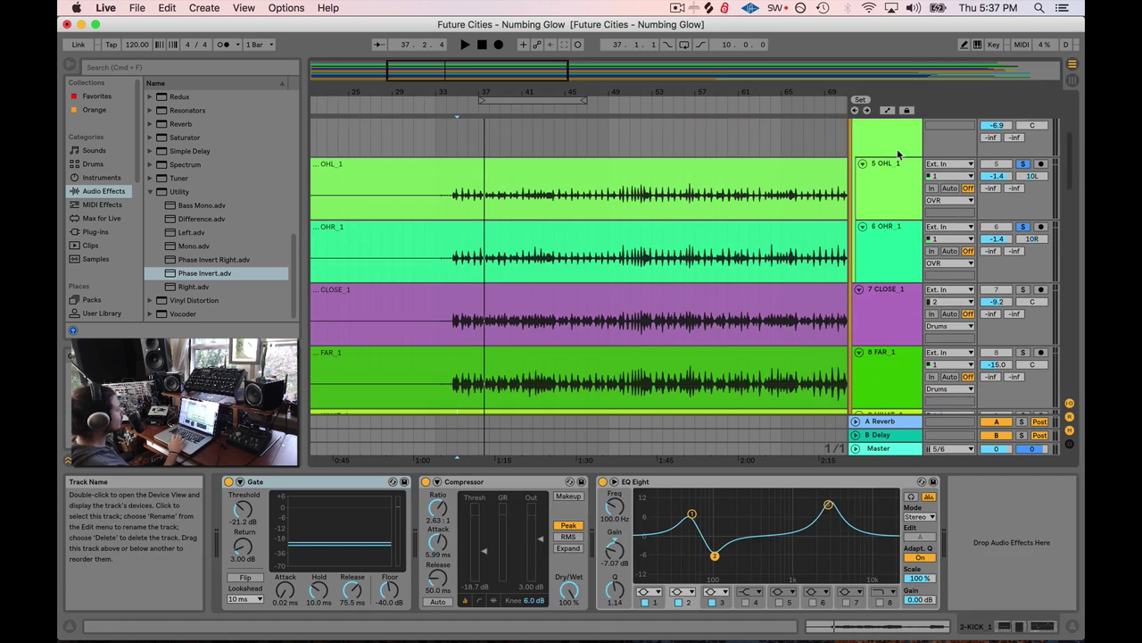
{"action": "left_click", "coordinate": [886, 196]}
{"action": "left_click", "coordinate": [883, 246]}
{"action": "left_click", "coordinate": [888, 185]}
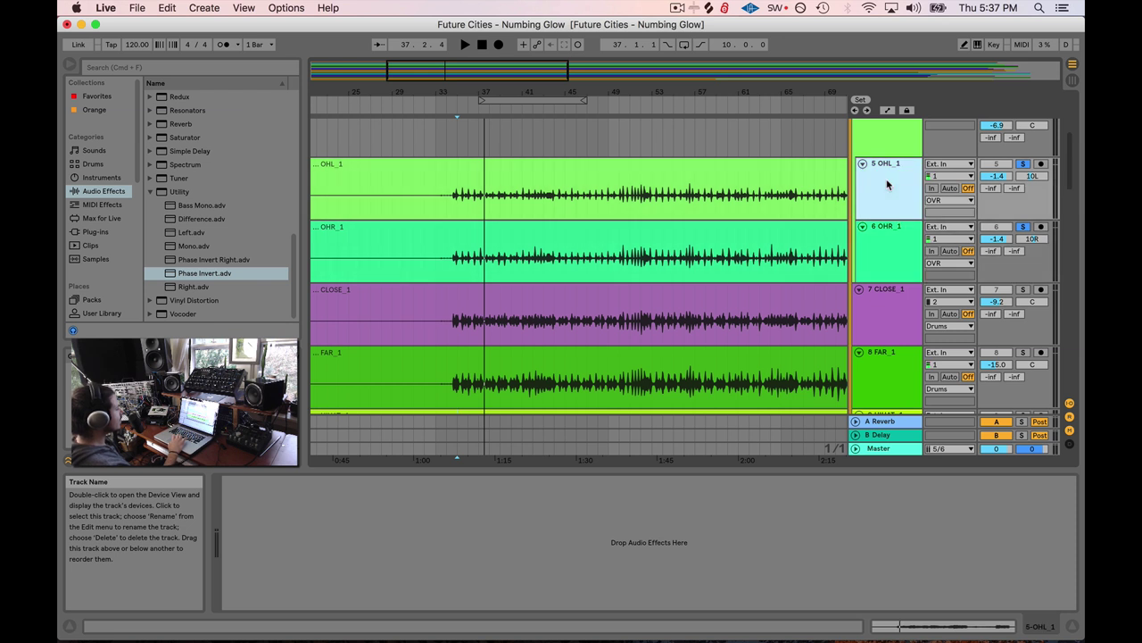
{"action": "scroll", "coordinate": [886, 153], "scroll_direction": "up", "scroll_amount": 3}
{"action": "left_click", "coordinate": [884, 240]}
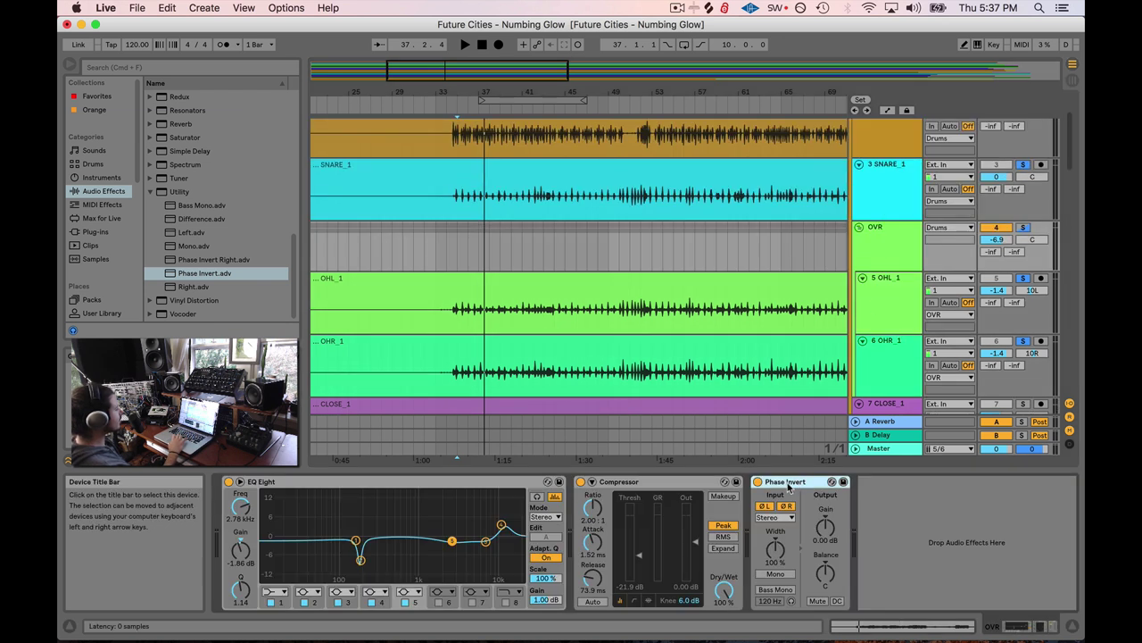
{"action": "scroll", "coordinate": [892, 294], "scroll_direction": "up", "scroll_amount": 3}
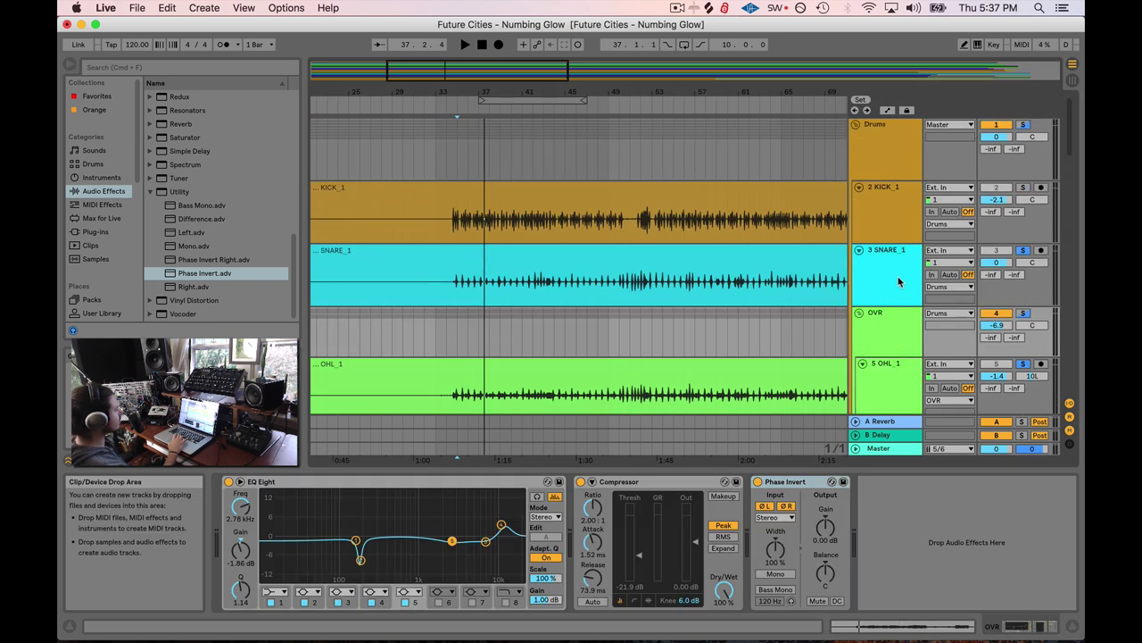
{"action": "left_click", "coordinate": [891, 213]}
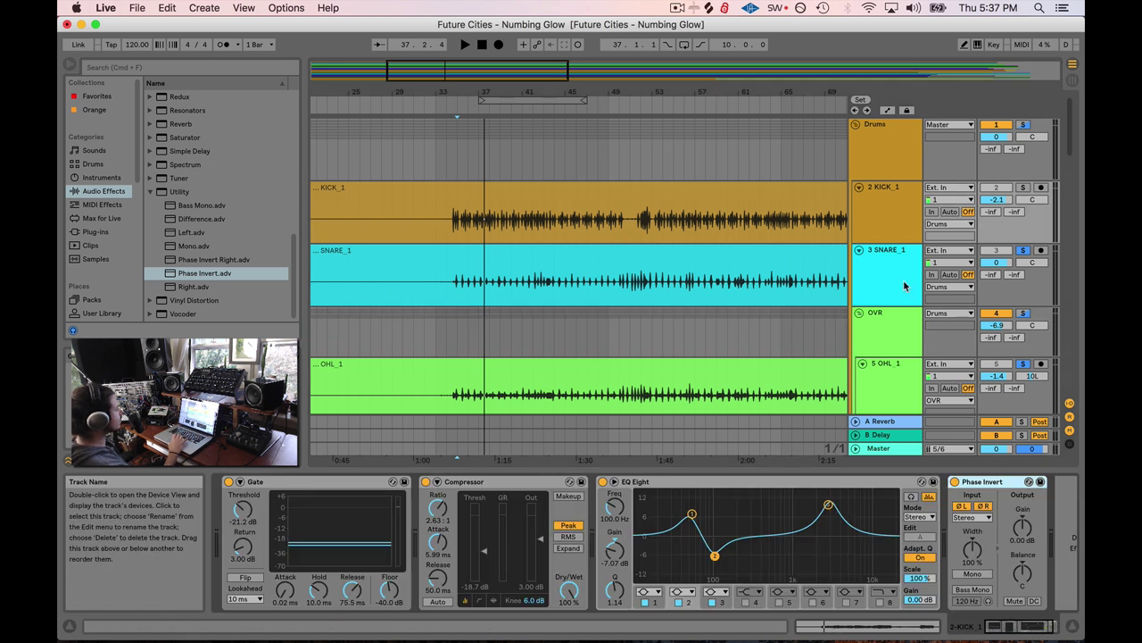
- Look through the drum tracks and inspect the effect chains on HIHAT_1 and SNARE_1
{"action": "scroll", "coordinate": [875, 236], "scroll_direction": "down", "scroll_amount": 3}
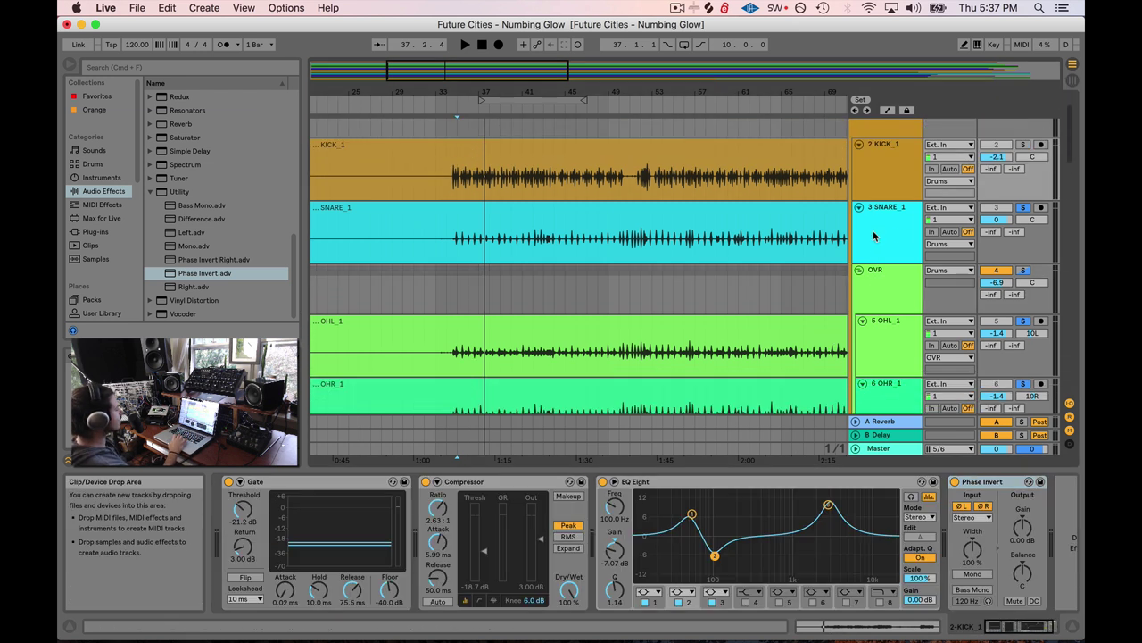
{"action": "scroll", "coordinate": [875, 236], "scroll_direction": "up", "scroll_amount": 2}
{"action": "scroll", "coordinate": [874, 234], "scroll_direction": "down", "scroll_amount": 5}
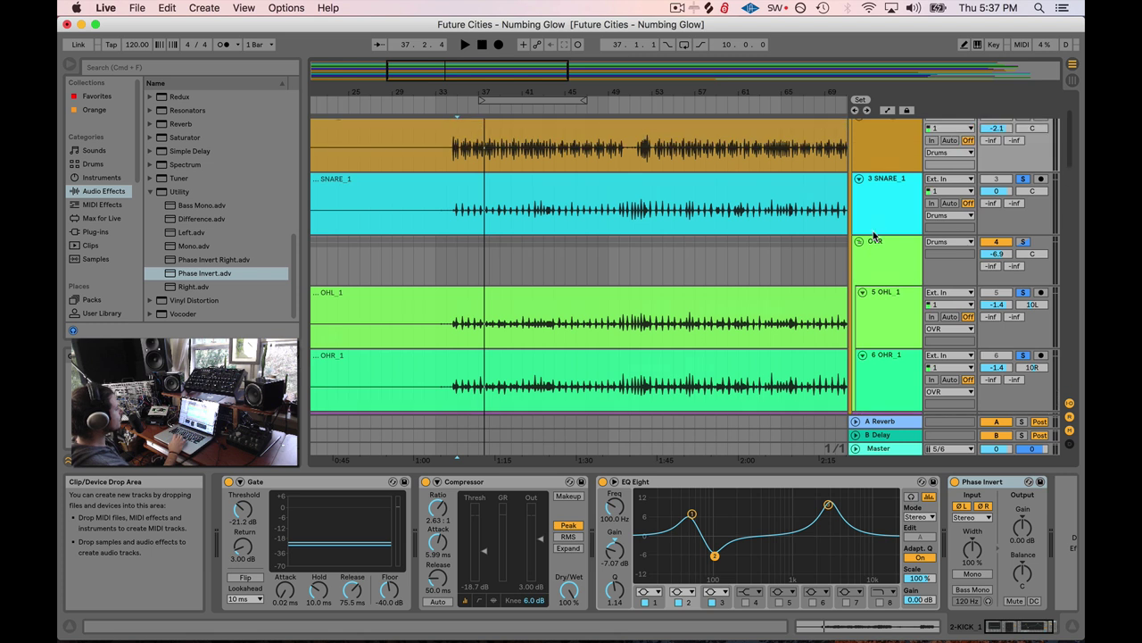
{"action": "scroll", "coordinate": [877, 302], "scroll_direction": "down", "scroll_amount": 3}
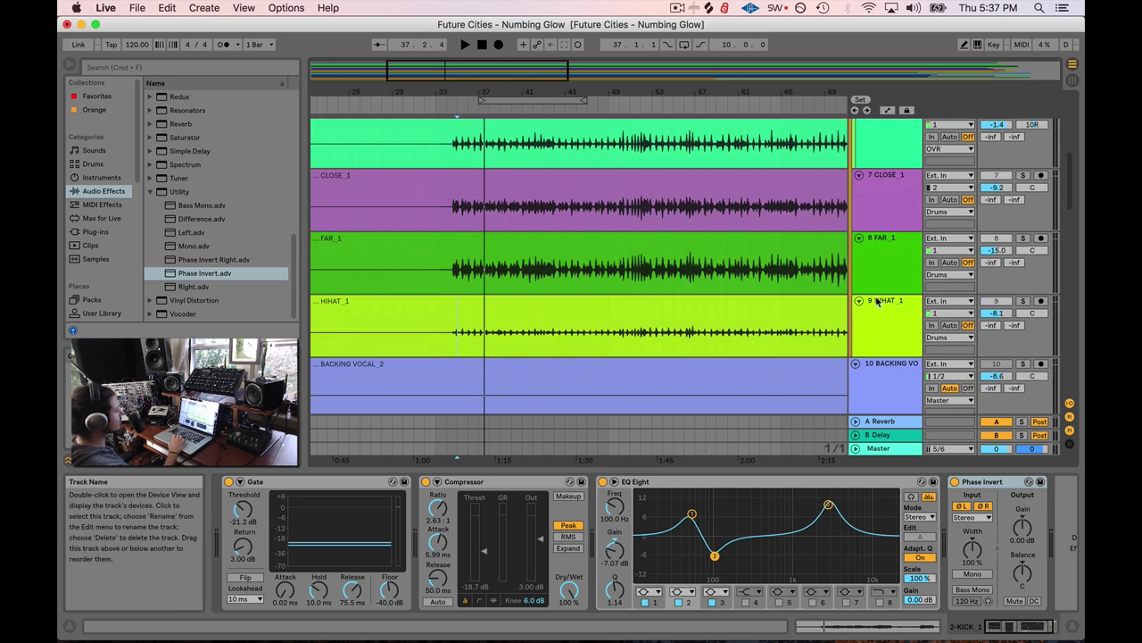
{"action": "scroll", "coordinate": [877, 302], "scroll_direction": "up", "scroll_amount": 2}
{"action": "scroll", "coordinate": [879, 313], "scroll_direction": "down", "scroll_amount": 2}
{"action": "left_click", "coordinate": [880, 319]}
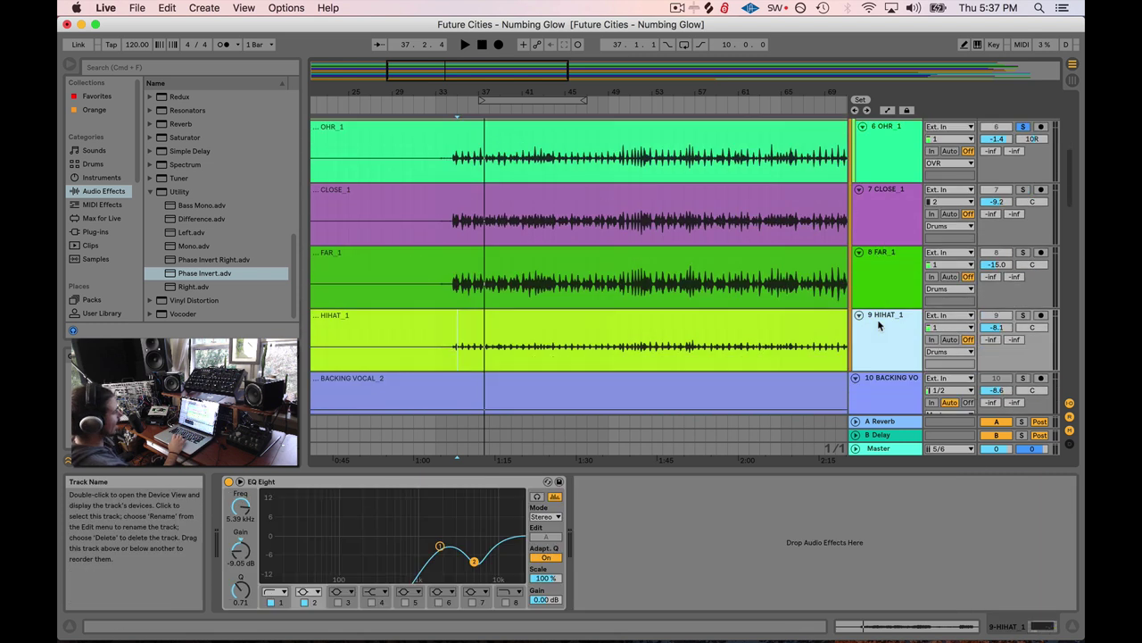
{"action": "scroll", "coordinate": [879, 321], "scroll_direction": "up", "scroll_amount": 5}
{"action": "left_click", "coordinate": [888, 261]}
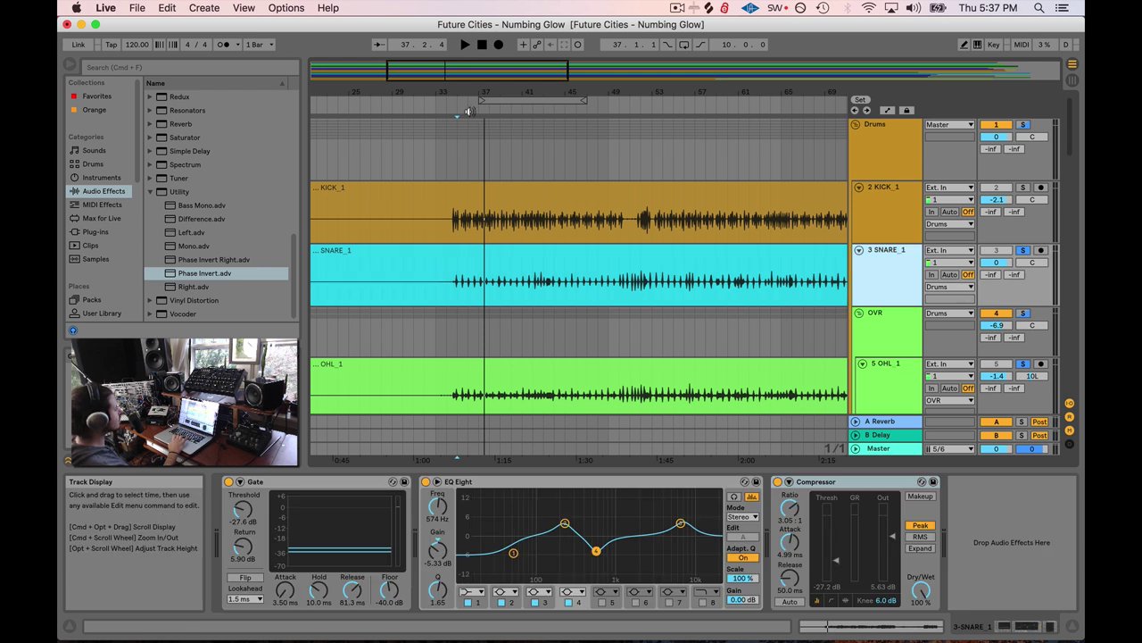
- Solo the whole Drums group, audition it from bar 35, and select the group to show its device chain
{"action": "left_click", "coordinate": [1023, 124]}
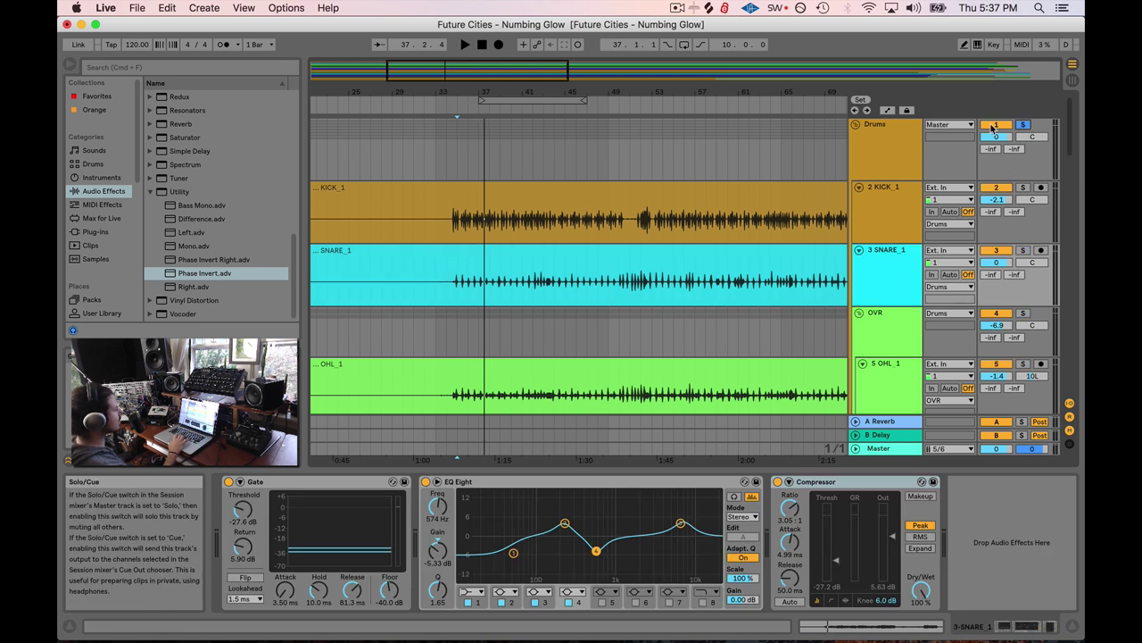
{"action": "left_click", "coordinate": [457, 104]}
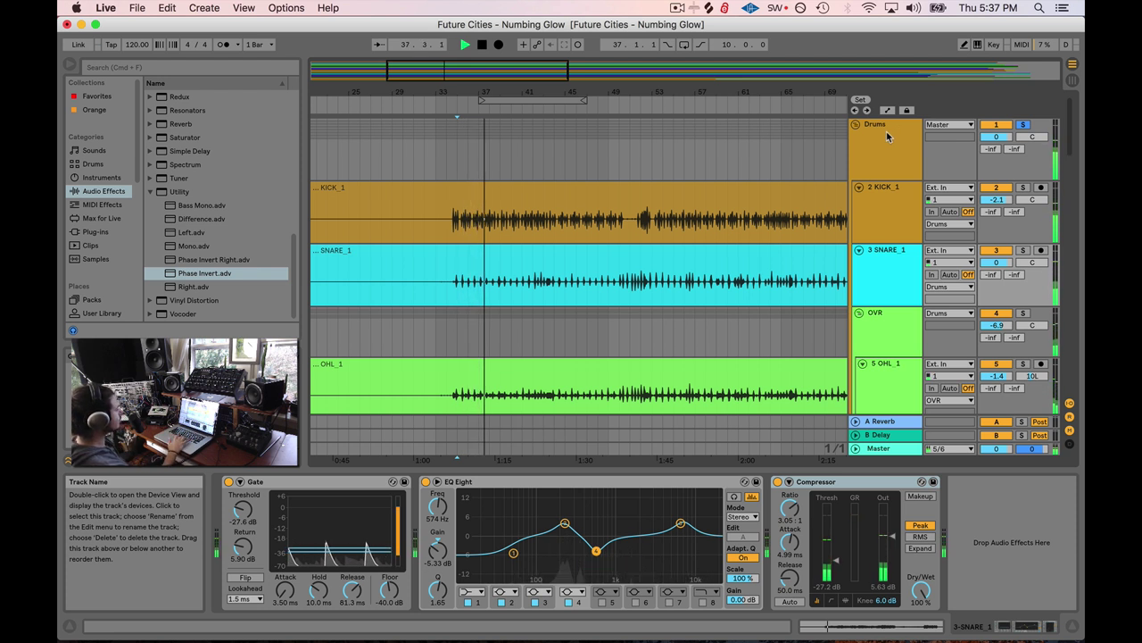
{"action": "scroll", "coordinate": [887, 135], "scroll_direction": "down", "scroll_amount": 8}
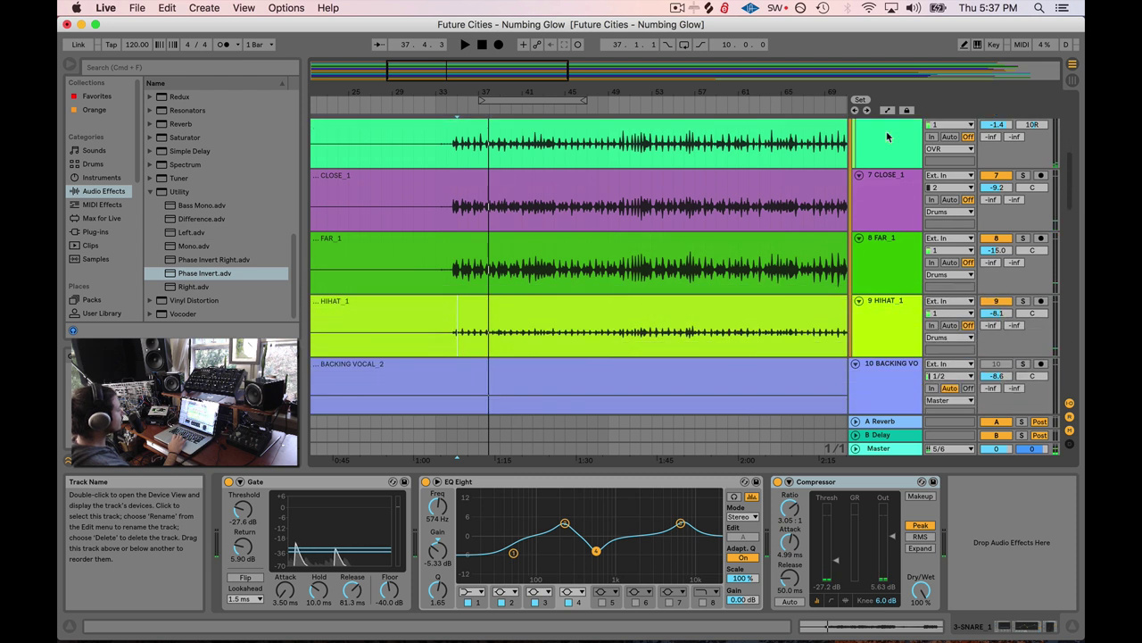
{"action": "scroll", "coordinate": [887, 136], "scroll_direction": "up", "scroll_amount": 5}
{"action": "scroll", "coordinate": [887, 136], "scroll_direction": "up", "scroll_amount": 1}
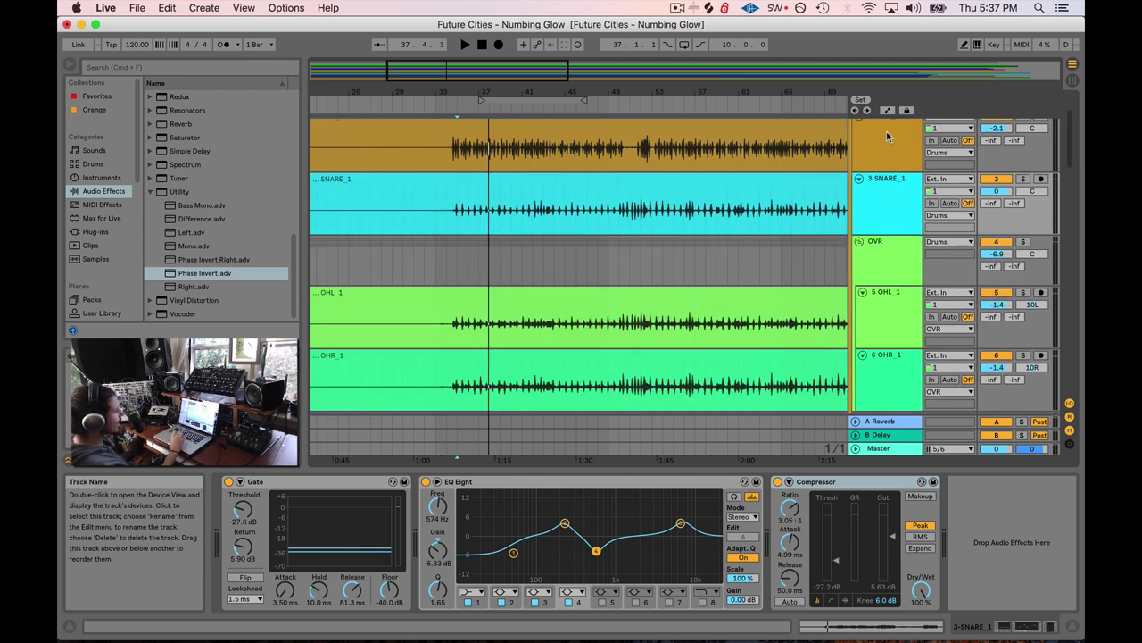
{"action": "scroll", "coordinate": [887, 136], "scroll_direction": "up", "scroll_amount": 3}
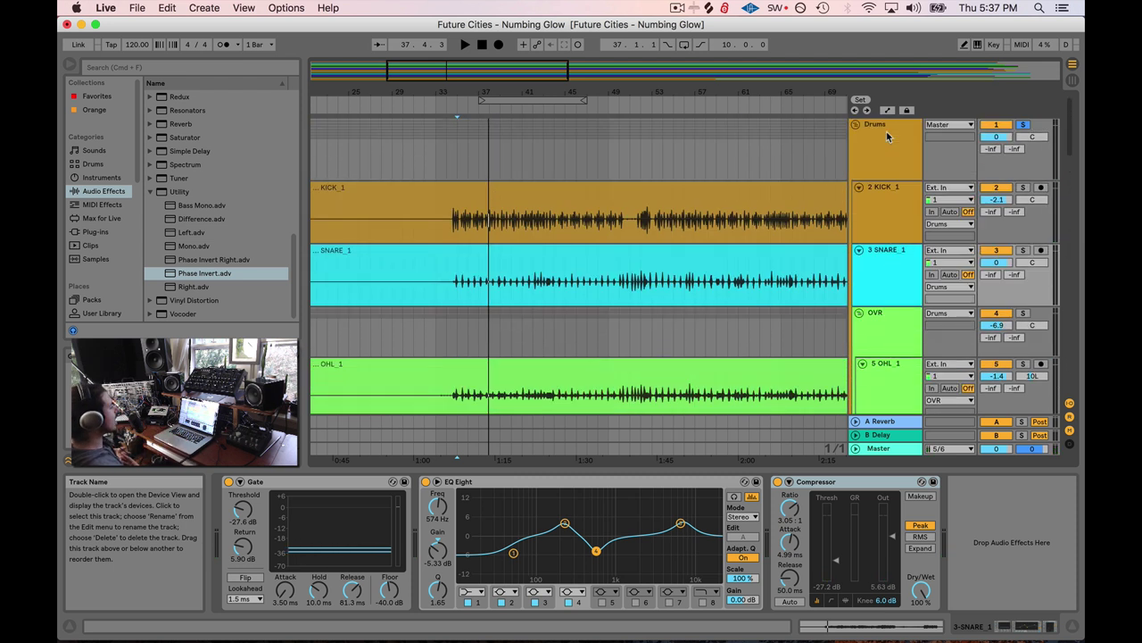
{"action": "left_click", "coordinate": [888, 136]}
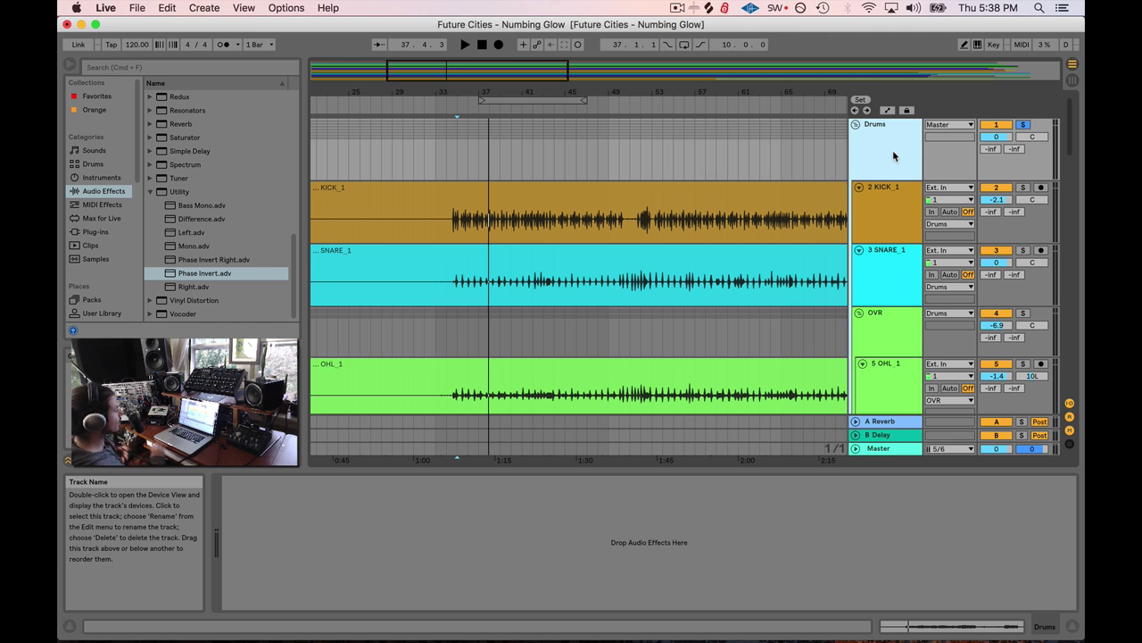
- Check the tracks inside the Drums group down to HIHAT_1 and replay the group briefly from bar 35
{"action": "scroll", "coordinate": [894, 156], "scroll_direction": "down", "scroll_amount": 8}
{"action": "left_click", "coordinate": [893, 292]}
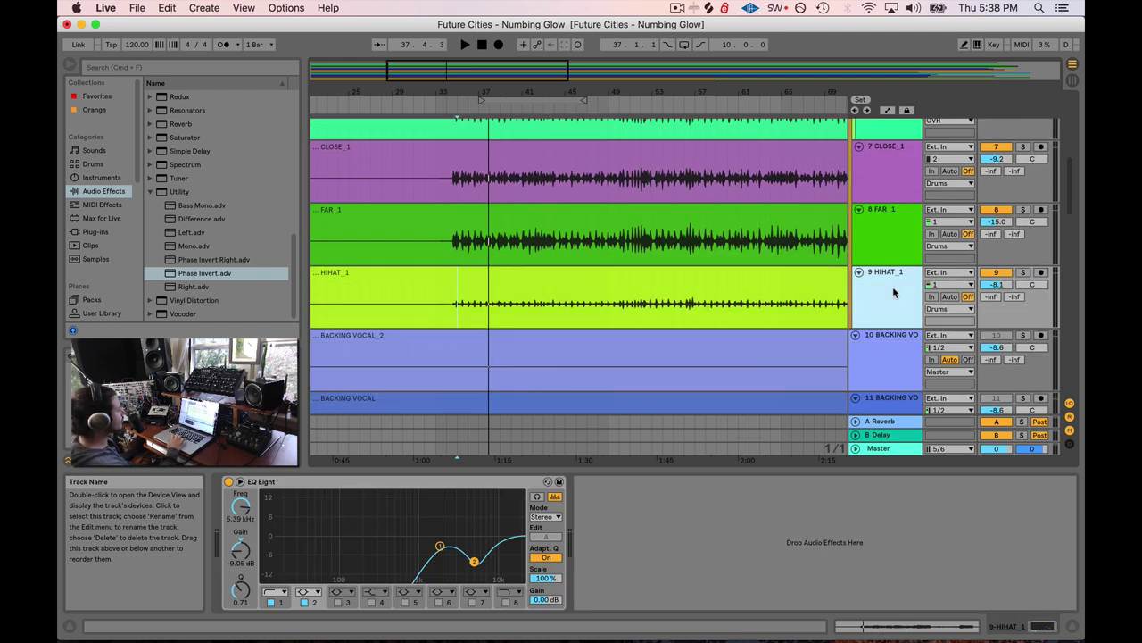
{"action": "scroll", "coordinate": [893, 292], "scroll_direction": "up", "scroll_amount": 8}
{"action": "left_click", "coordinate": [888, 147]}
{"action": "scroll", "coordinate": [888, 147], "scroll_direction": "down", "scroll_amount": 3}
{"action": "scroll", "coordinate": [571, 141], "scroll_direction": "up", "scroll_amount": 3}
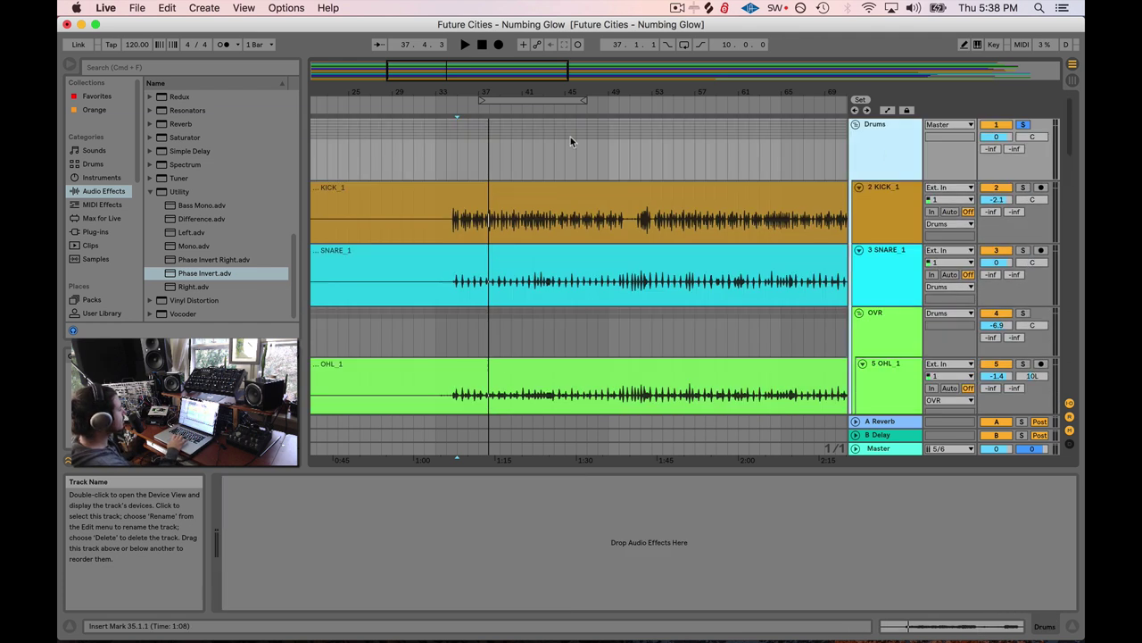
{"action": "key", "text": "space"}
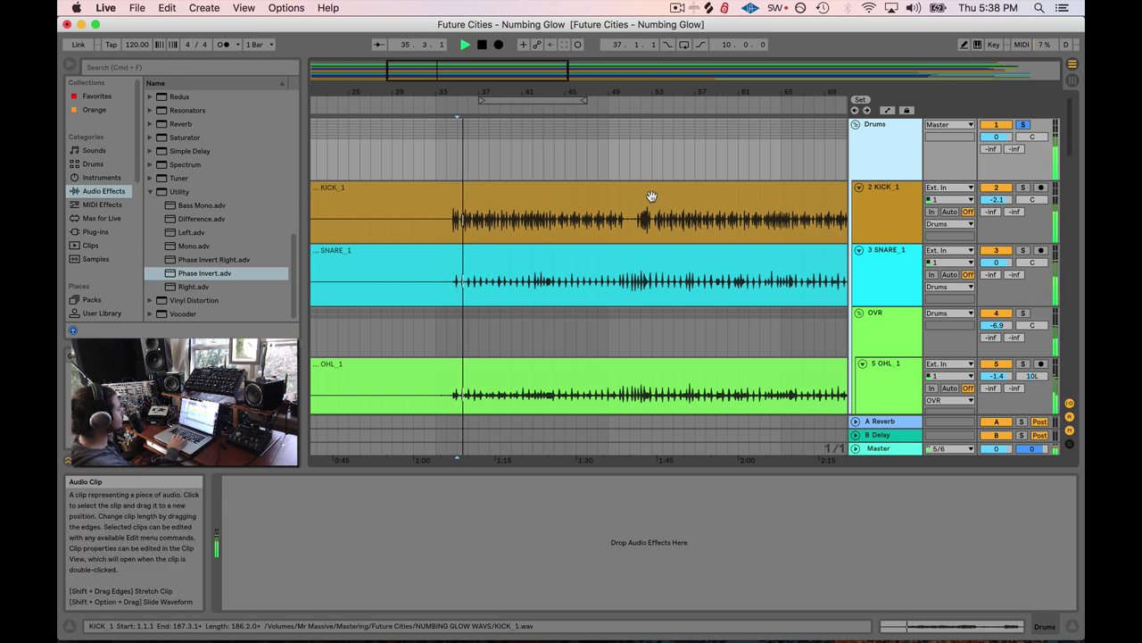
{"action": "key", "text": "space"}
- Lower the room mics, setting FAR_1's volume to -18.0 dB and CLOSE_1's to -12.2 dB
{"action": "scroll", "coordinate": [937, 290], "scroll_direction": "down", "scroll_amount": 3}
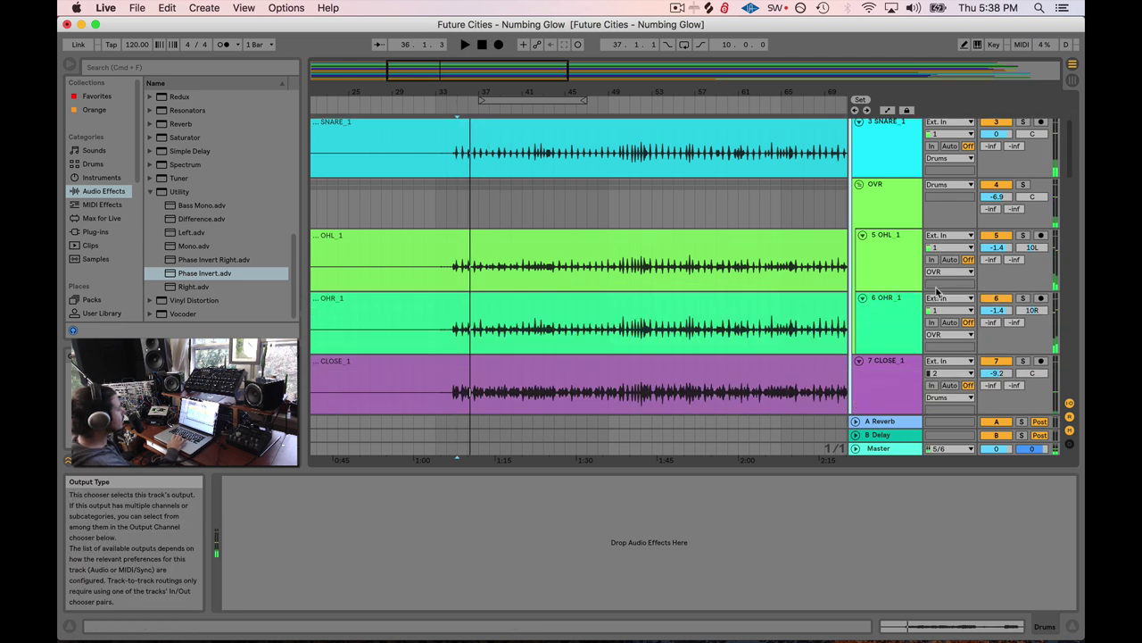
{"action": "scroll", "coordinate": [937, 291], "scroll_direction": "down", "scroll_amount": 5}
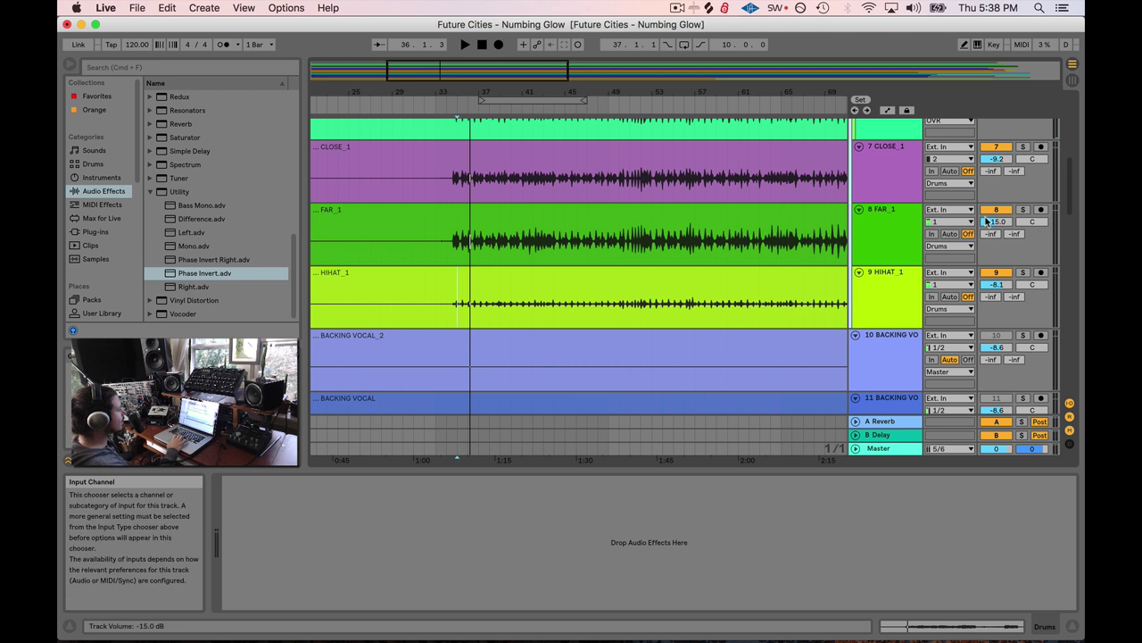
{"action": "left_click", "coordinate": [994, 222]}
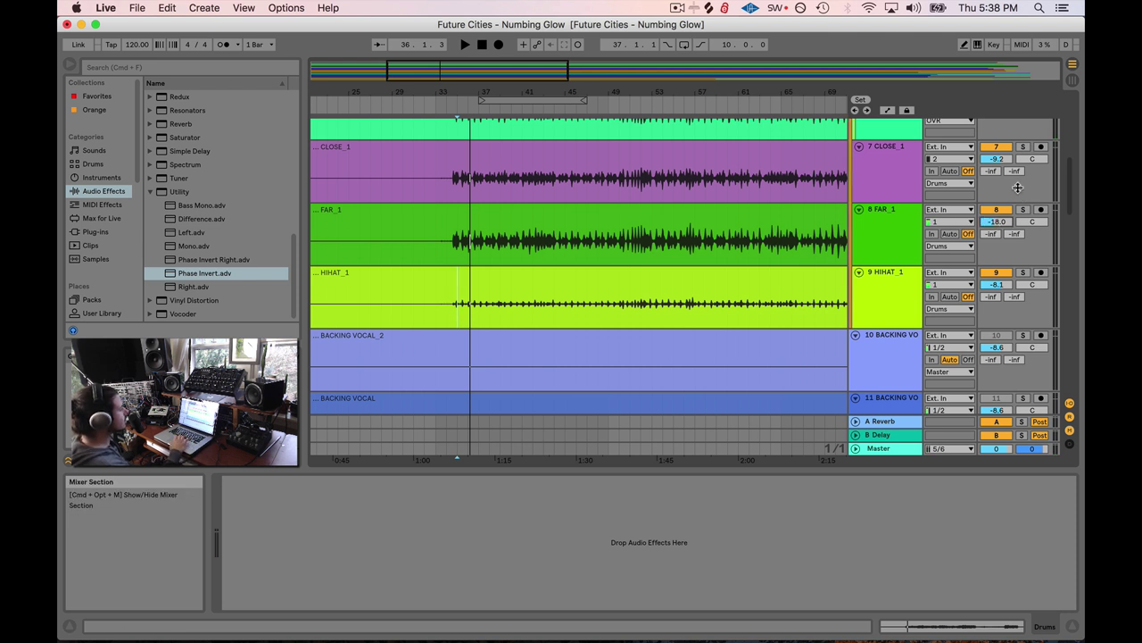
{"action": "left_click_drag", "start_coordinate": [1001, 159], "coordinate": [1006, 165]}
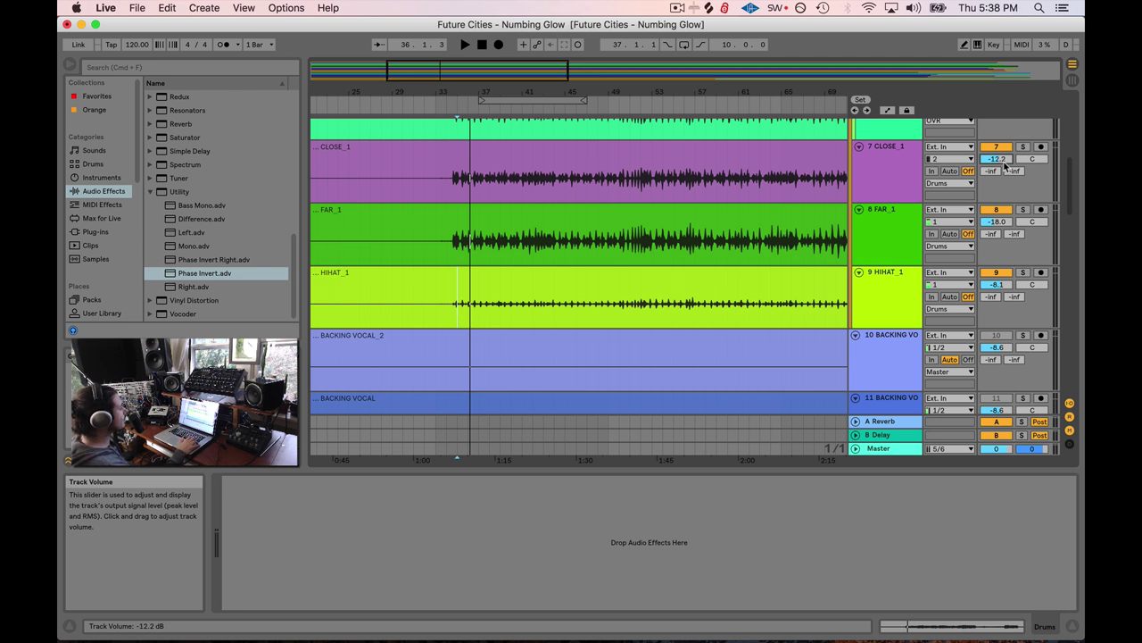
- Add a Glue Compressor from the audio effects to the Drums group and hide its sidechain controls
{"action": "scroll", "coordinate": [875, 154], "scroll_direction": "up", "scroll_amount": 5}
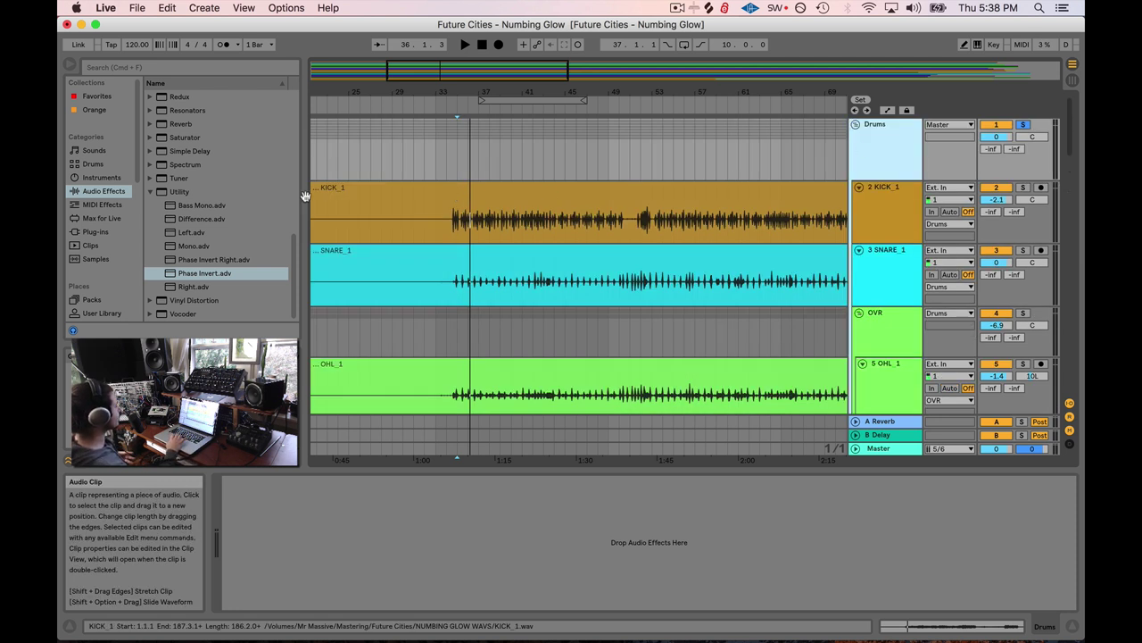
{"action": "left_click", "coordinate": [150, 191]}
{"action": "scroll", "coordinate": [211, 223], "scroll_direction": "up", "scroll_amount": 5}
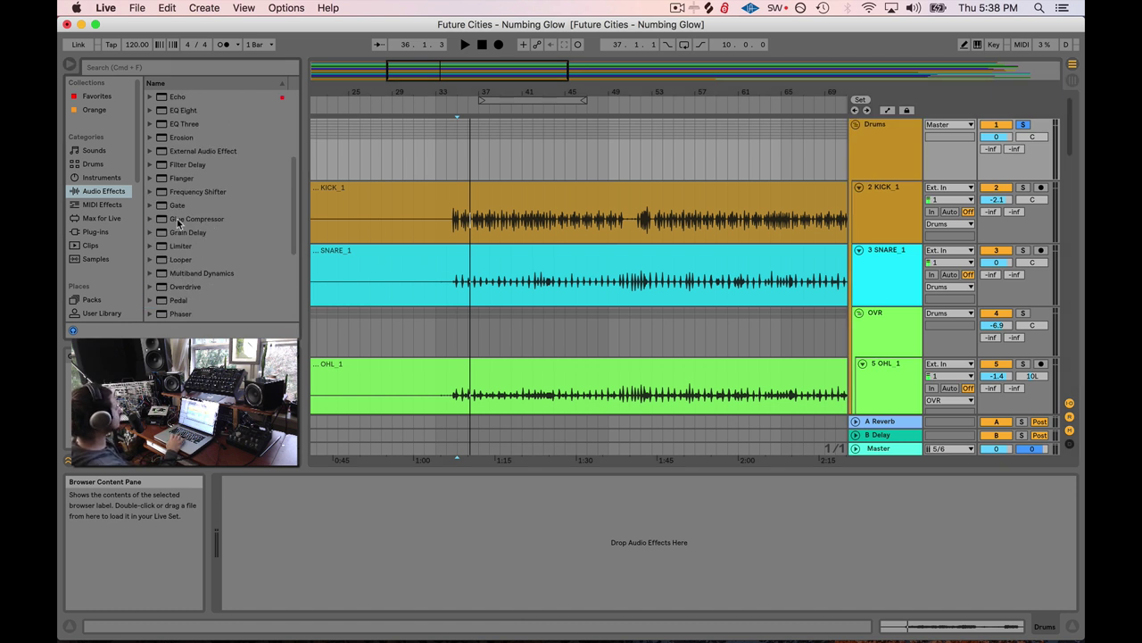
{"action": "left_click", "coordinate": [178, 221]}
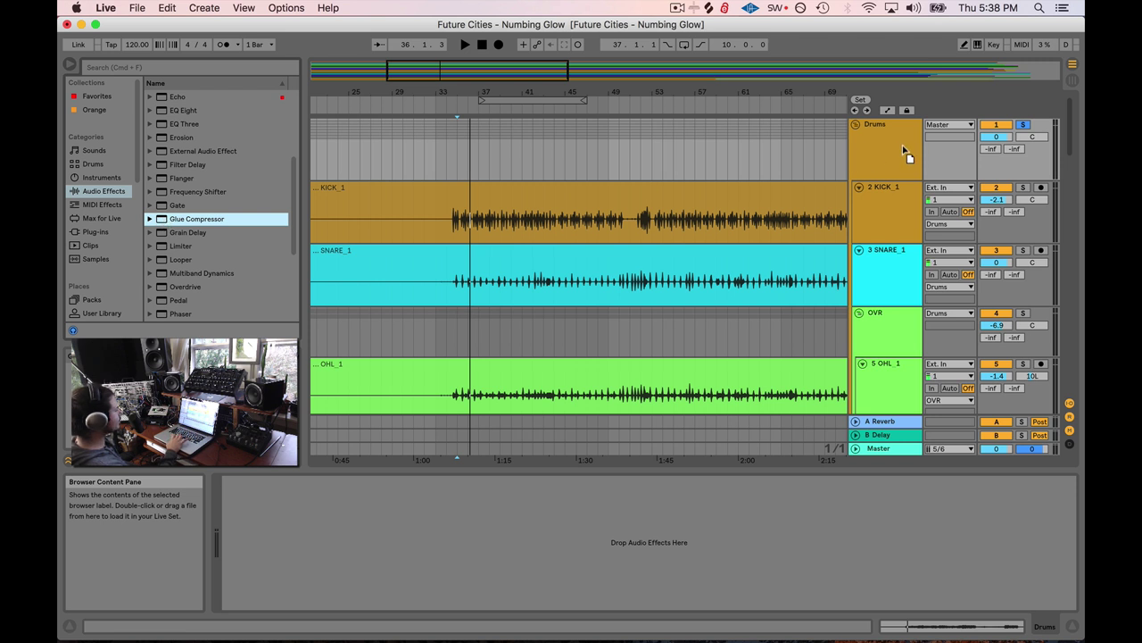
{"action": "key", "text": "Return"}
{"action": "left_click", "coordinate": [239, 482]}
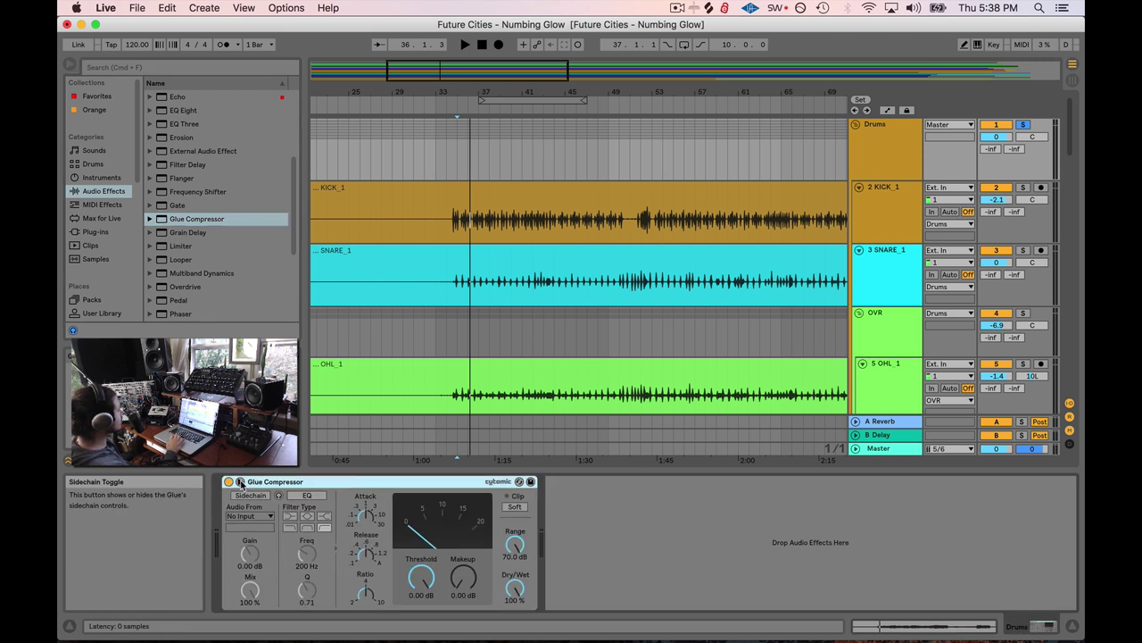
{"action": "left_click", "coordinate": [240, 482]}
{"action": "left_click", "coordinate": [239, 482]}
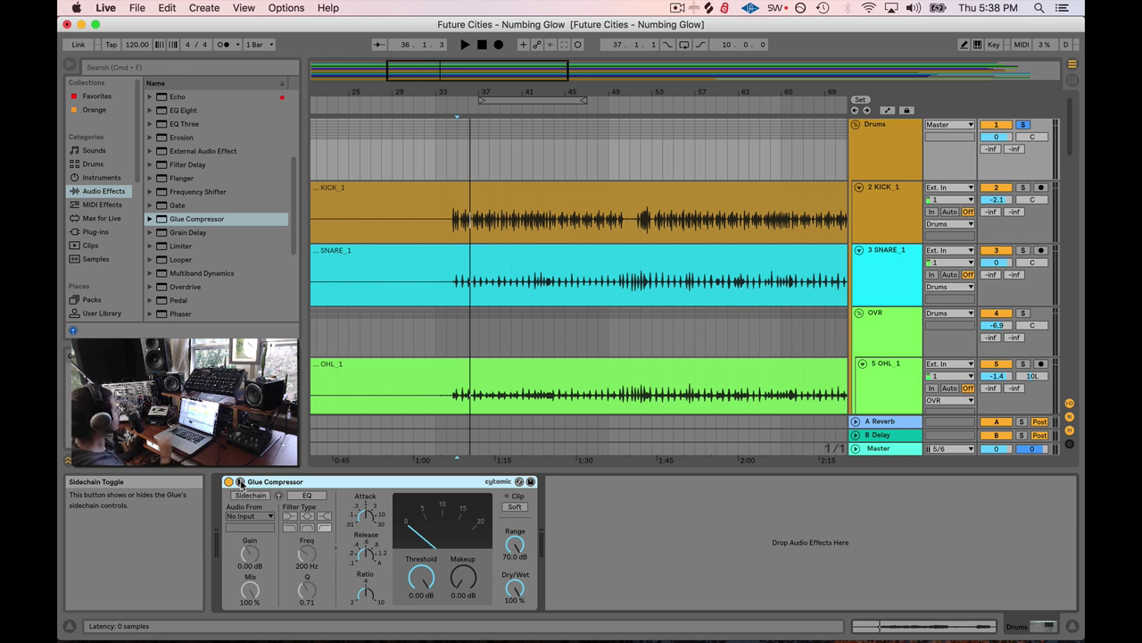
{"action": "left_click", "coordinate": [239, 482]}
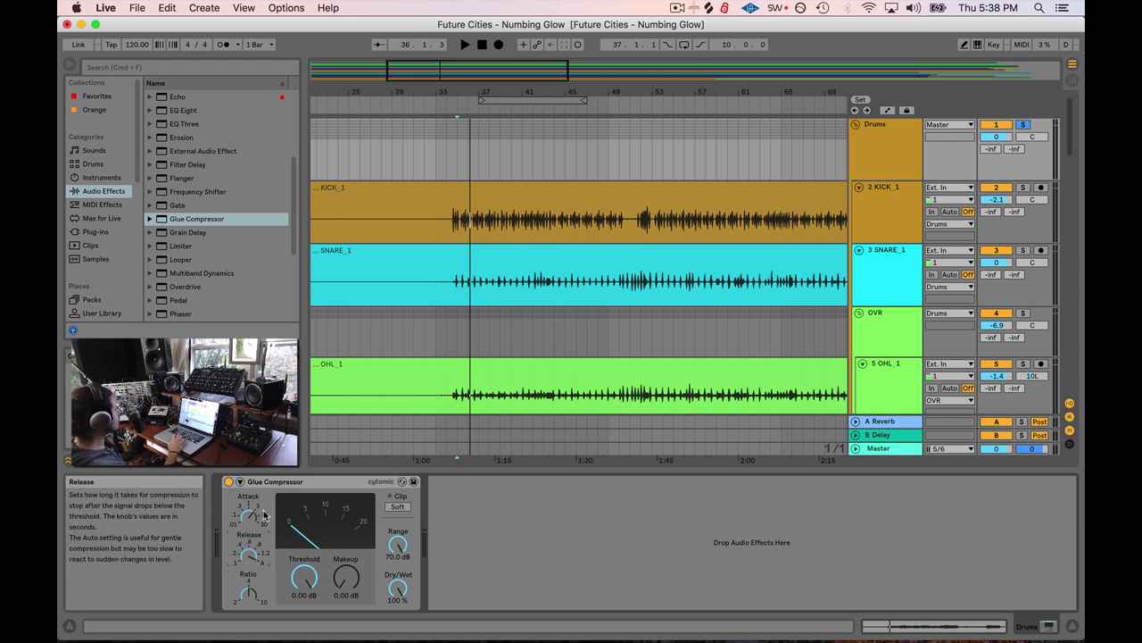
- During playback, set the Drums group's Glue Compressor threshold to -26.3 dB and its makeup gain to 3.61 dB
{"action": "left_click_drag", "start_coordinate": [471, 110], "coordinate": [472, 76]}
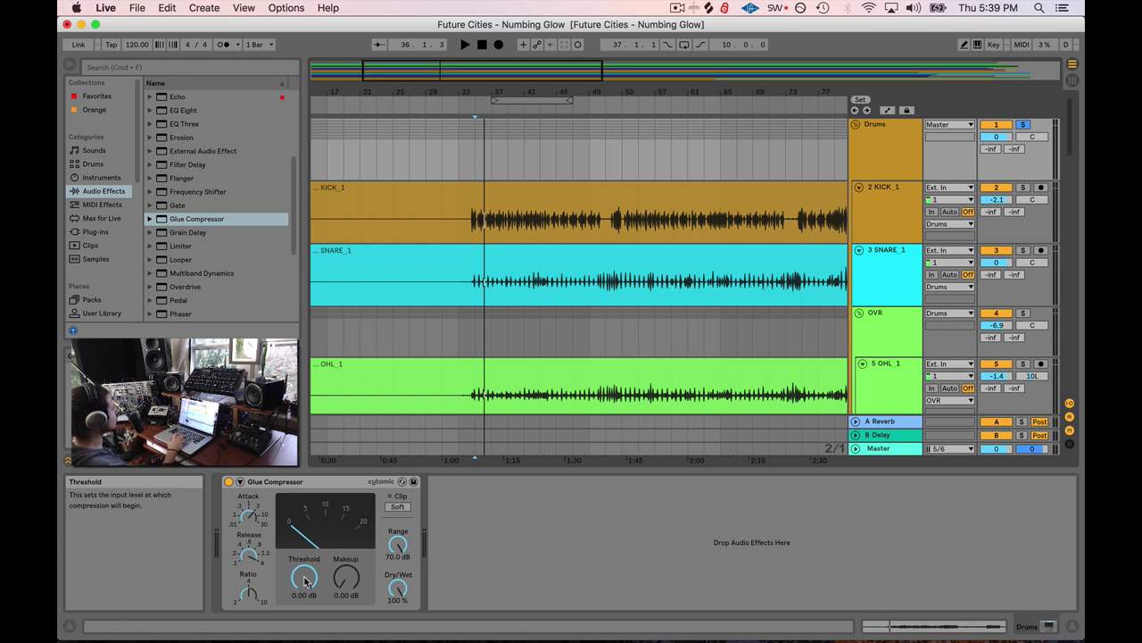
{"action": "key", "text": "space"}
{"action": "left_click_drag", "start_coordinate": [304, 581], "coordinate": [305, 629]}
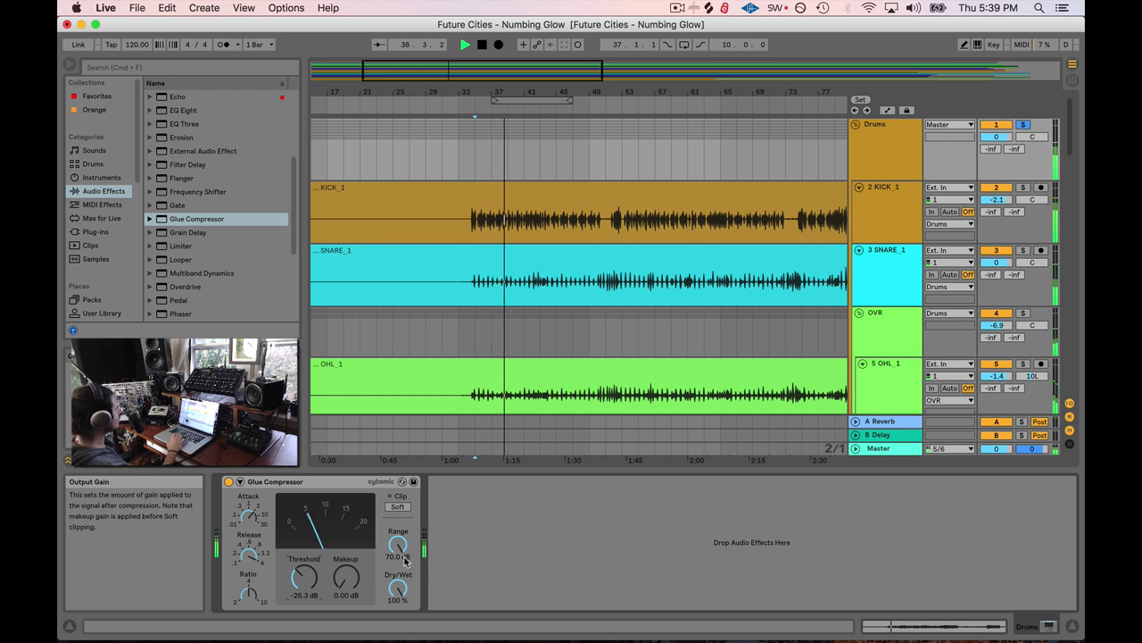
{"action": "mouse_move", "coordinate": [354, 583]}
{"action": "left_mouse_down"}
{"action": "mouse_move", "coordinate": [354, 569]}
{"action": "mouse_move", "coordinate": [345, 576]}
{"action": "left_mouse_up"}
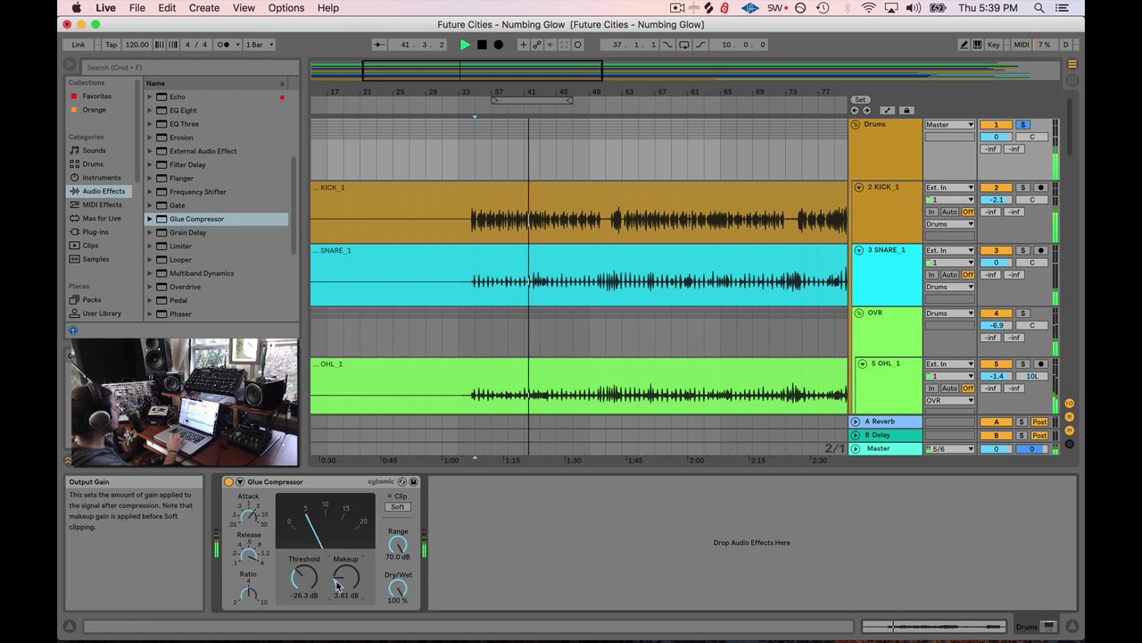
{"action": "key", "text": "space"}
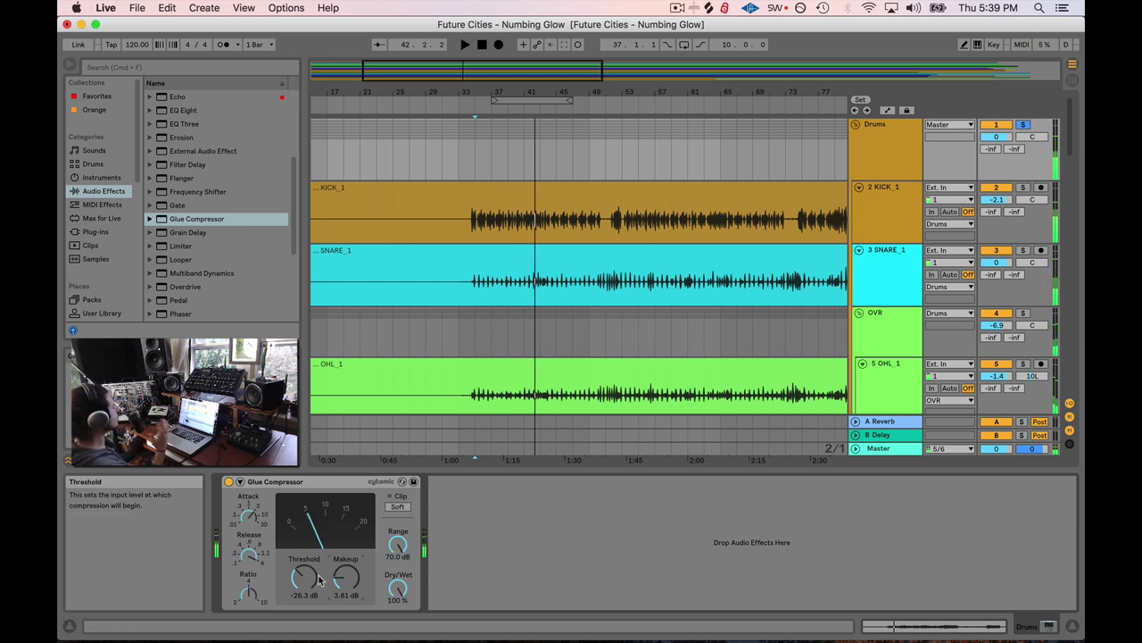
- Set the Drums group's Glue Compressor makeup gain to 4.60 dB and compare the playback with the compressor bypassed and active
{"action": "left_click_drag", "start_coordinate": [346, 578], "coordinate": [346, 576]}
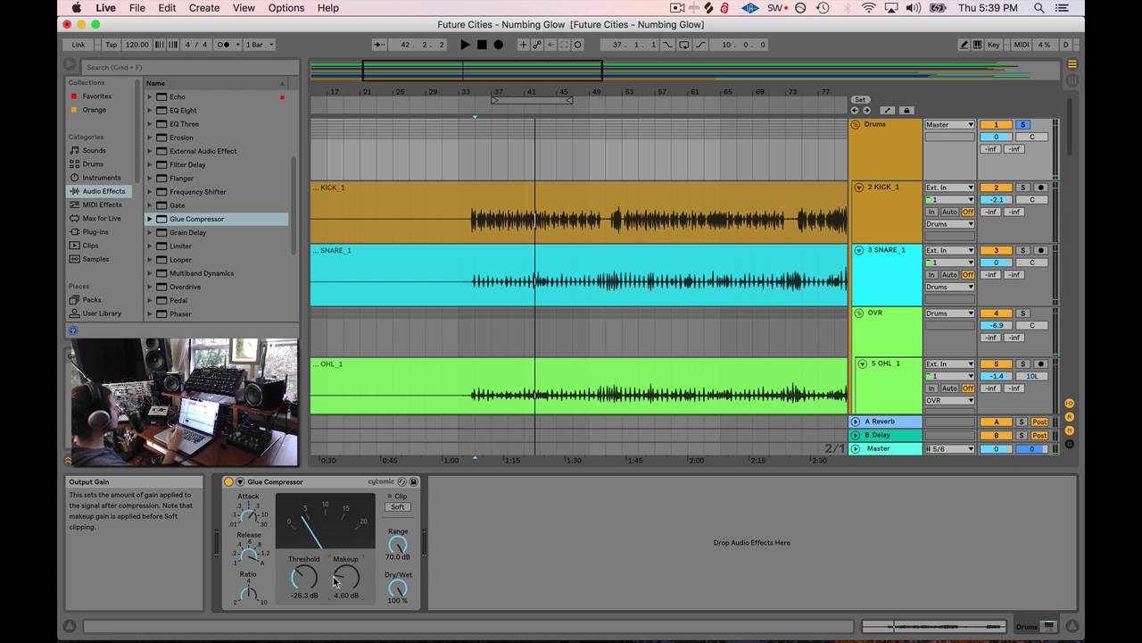
{"action": "key", "text": "space"}
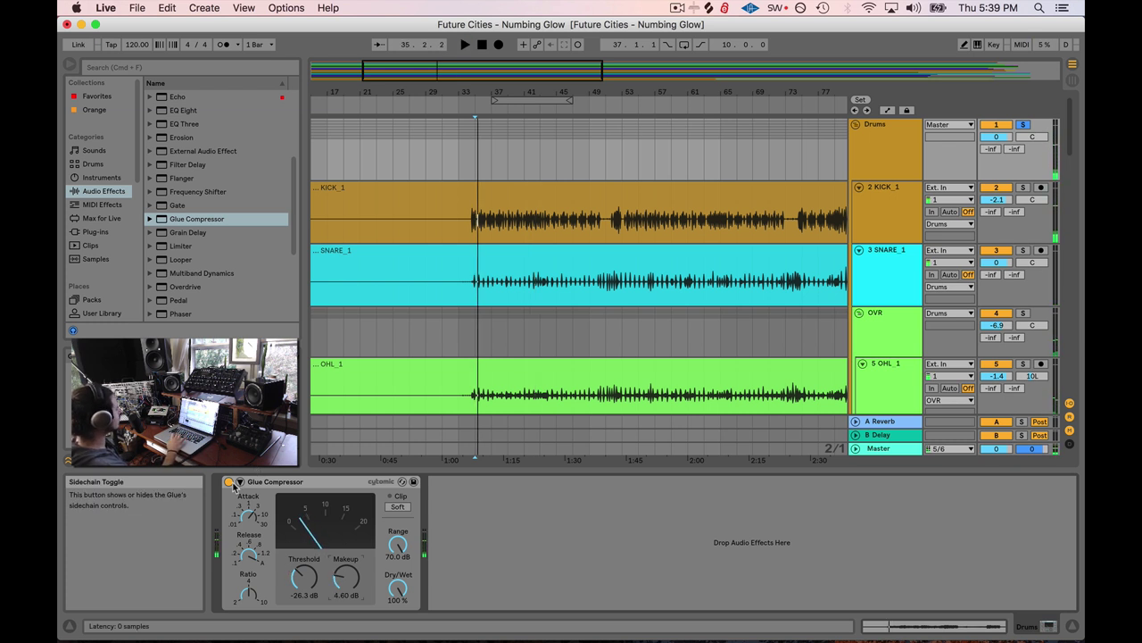
{"action": "left_click", "coordinate": [229, 482]}
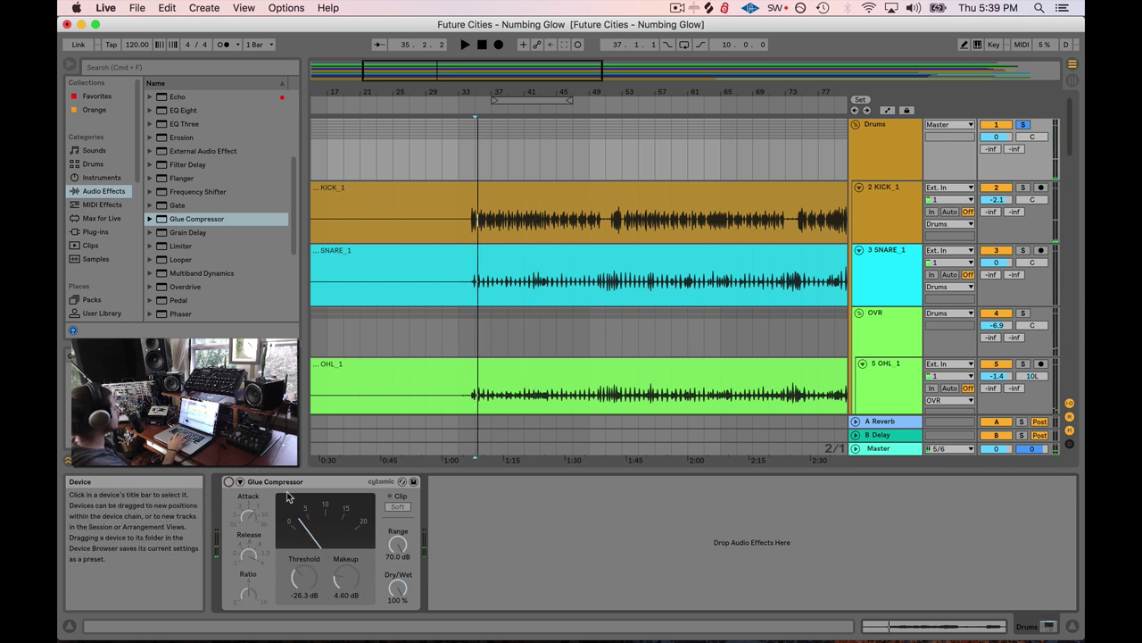
{"action": "left_click", "coordinate": [228, 481]}
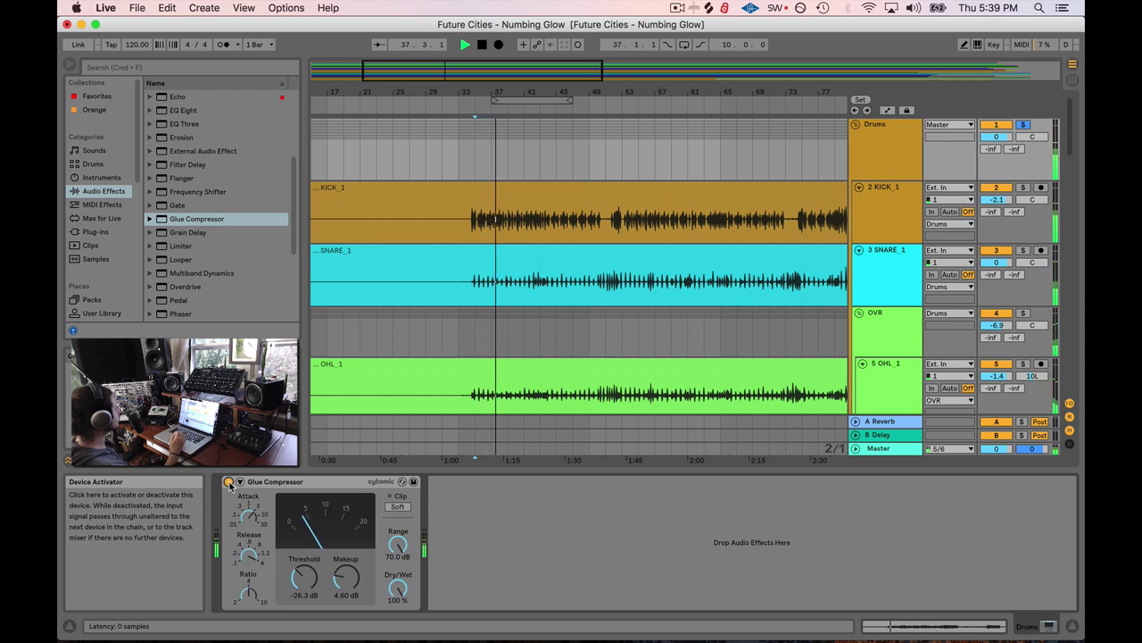
{"action": "key", "text": "space"}
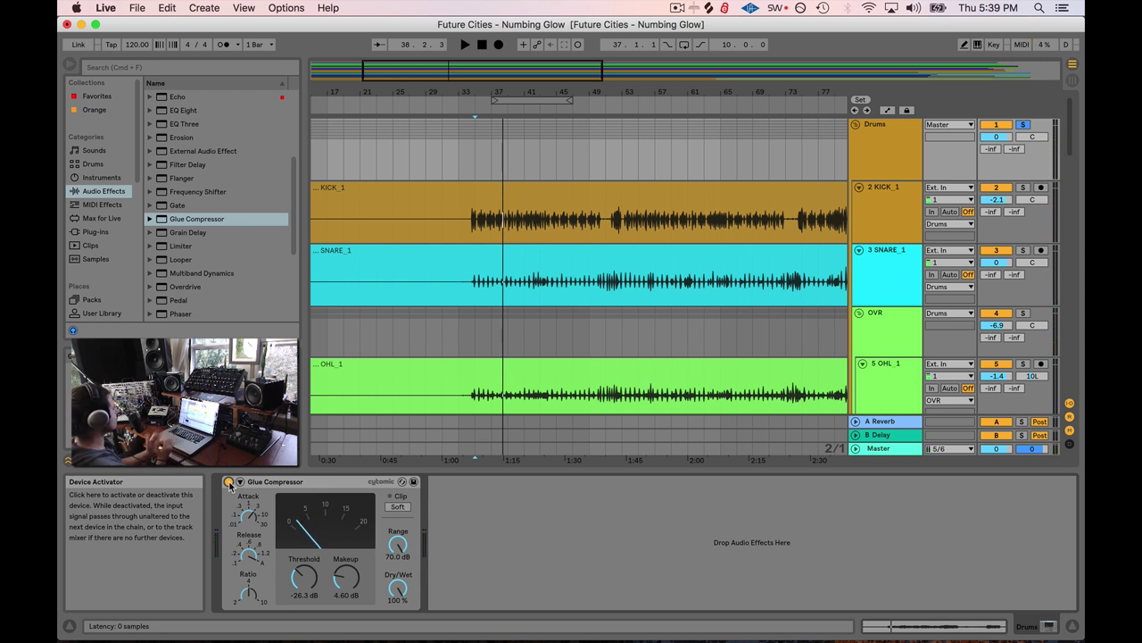
{"action": "key", "text": "space"}
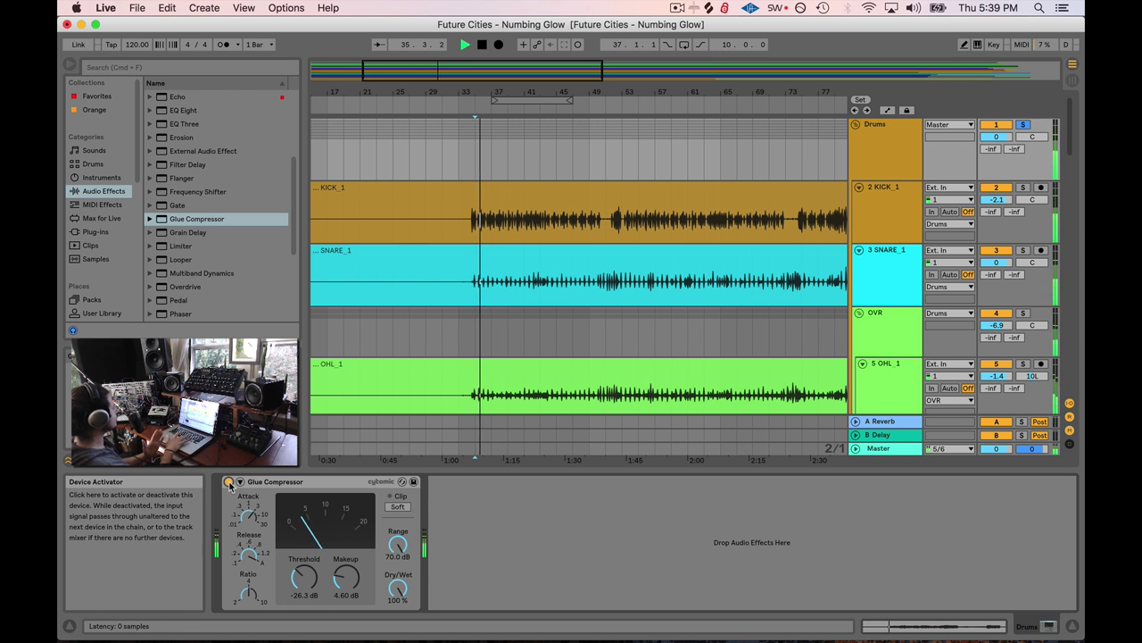
{"action": "key", "text": "space"}
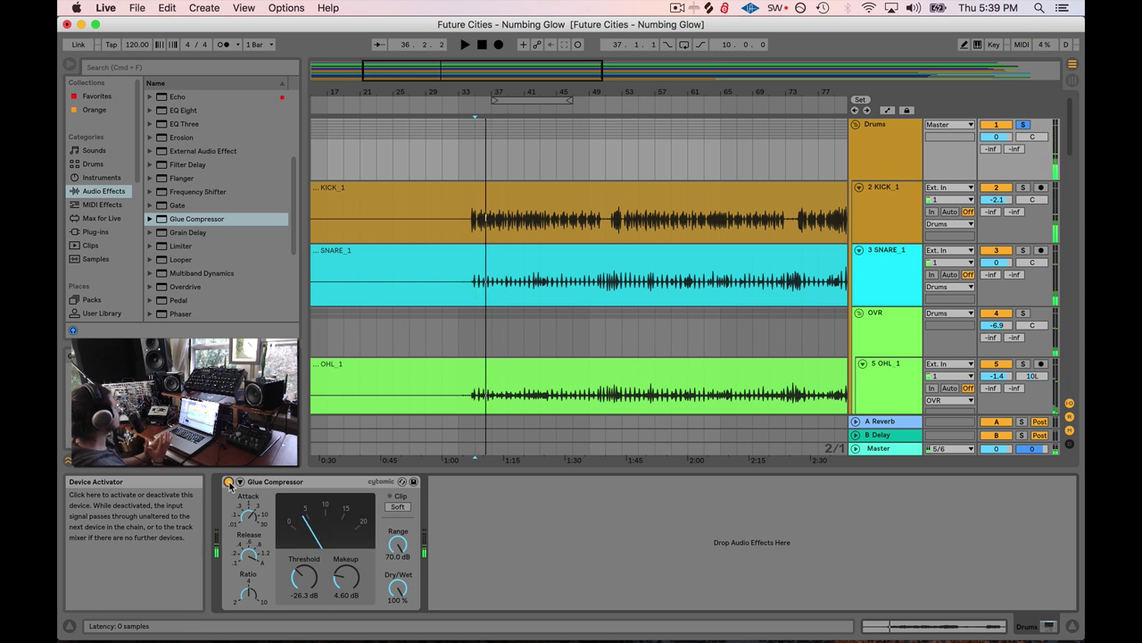
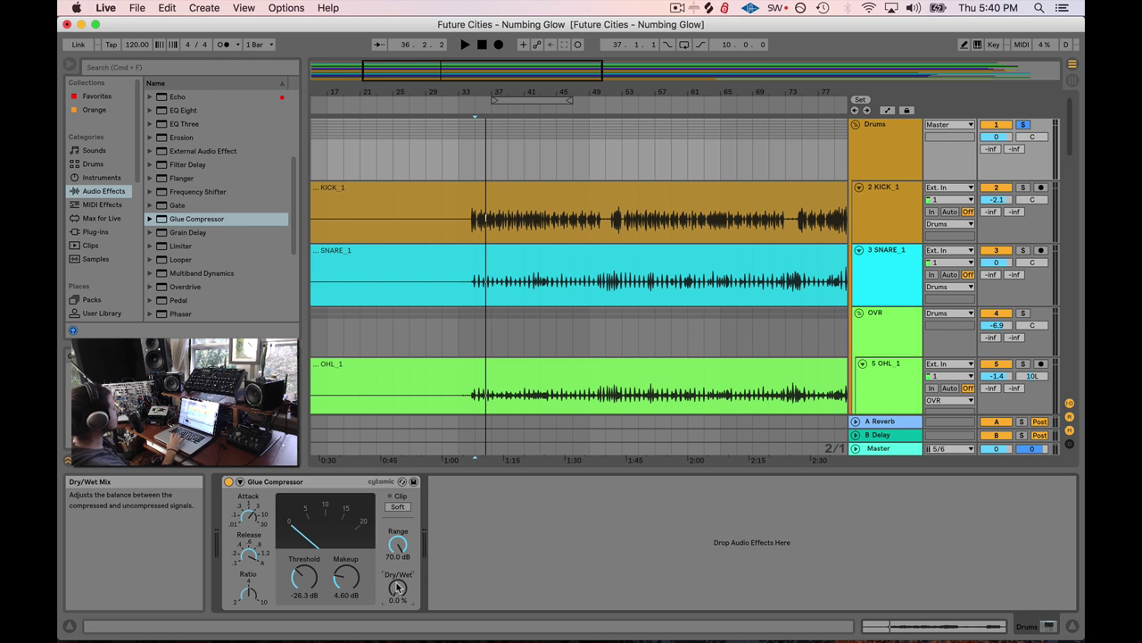
- Play the drums from a fully dry Glue Compressor mix of 0% and blend its dry/wet amount up to 64%
{"action": "mouse_move", "coordinate": [398, 587]}
{"action": "left_mouse_down"}
{"action": "mouse_move", "coordinate": [398, 554]}
{"action": "mouse_move", "coordinate": [398, 589]}
{"action": "left_mouse_up"}
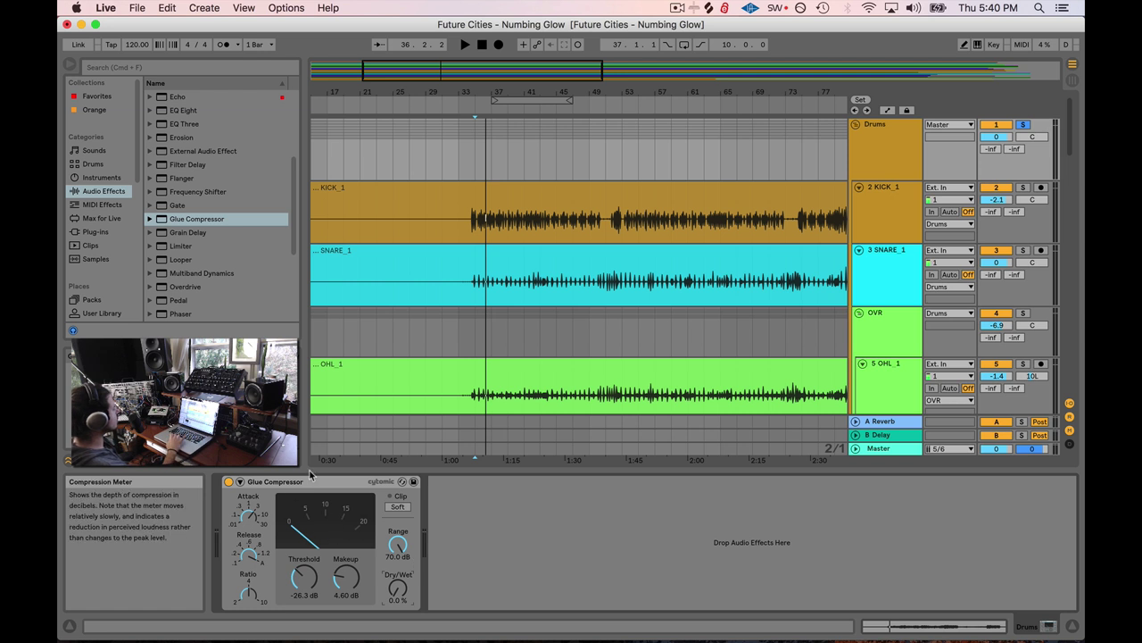
{"action": "key", "text": "space"}
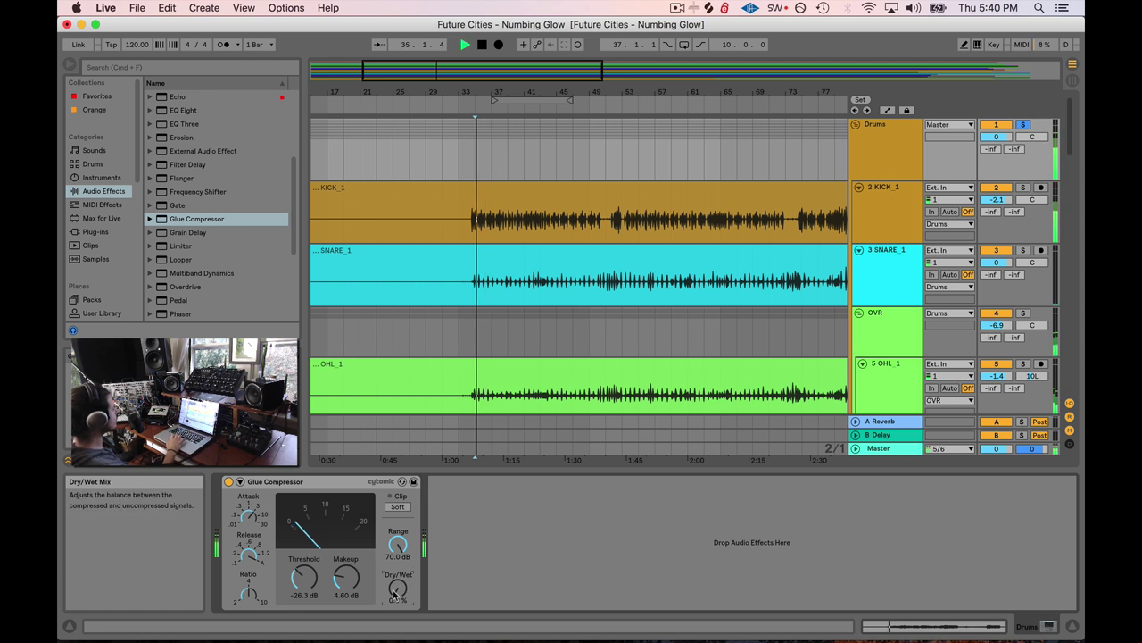
{"action": "left_click_drag", "start_coordinate": [403, 582], "coordinate": [403, 534]}
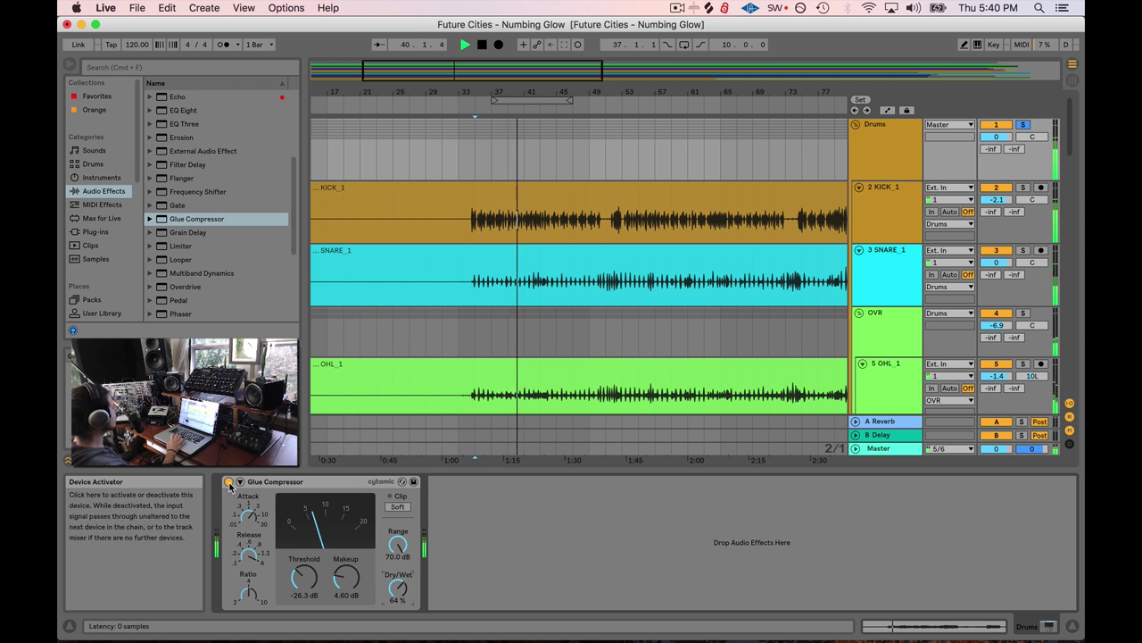
- Play the Drums group repeatedly with the Glue Compressor bypassed and active to compare the parallel-compressed sound with the original
{"action": "left_click", "coordinate": [229, 482]}
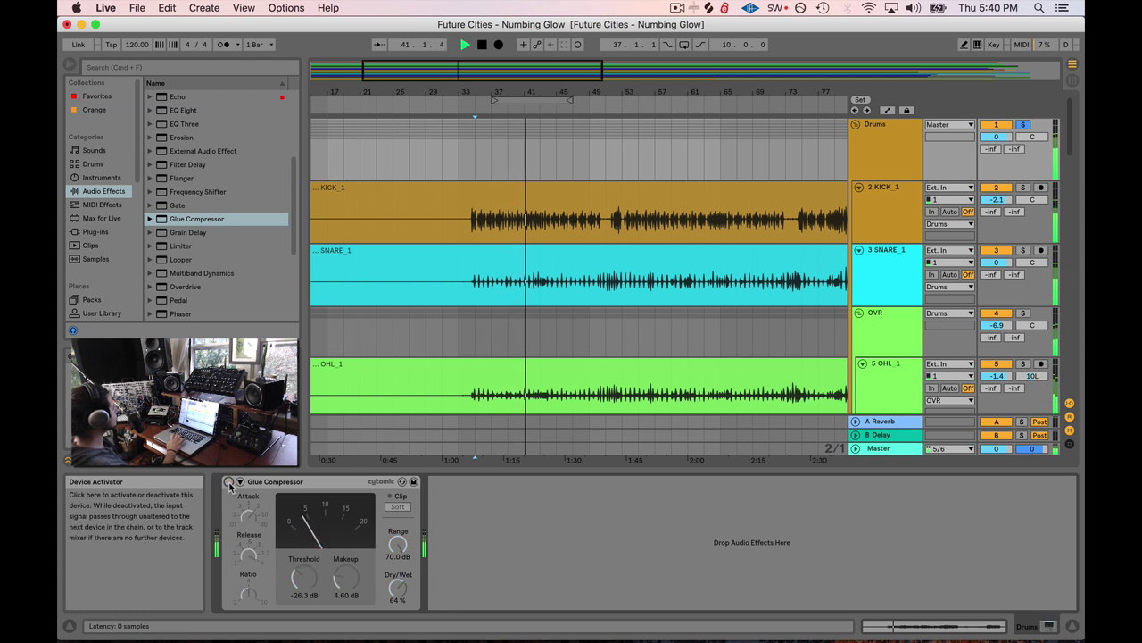
{"action": "left_click", "coordinate": [228, 482]}
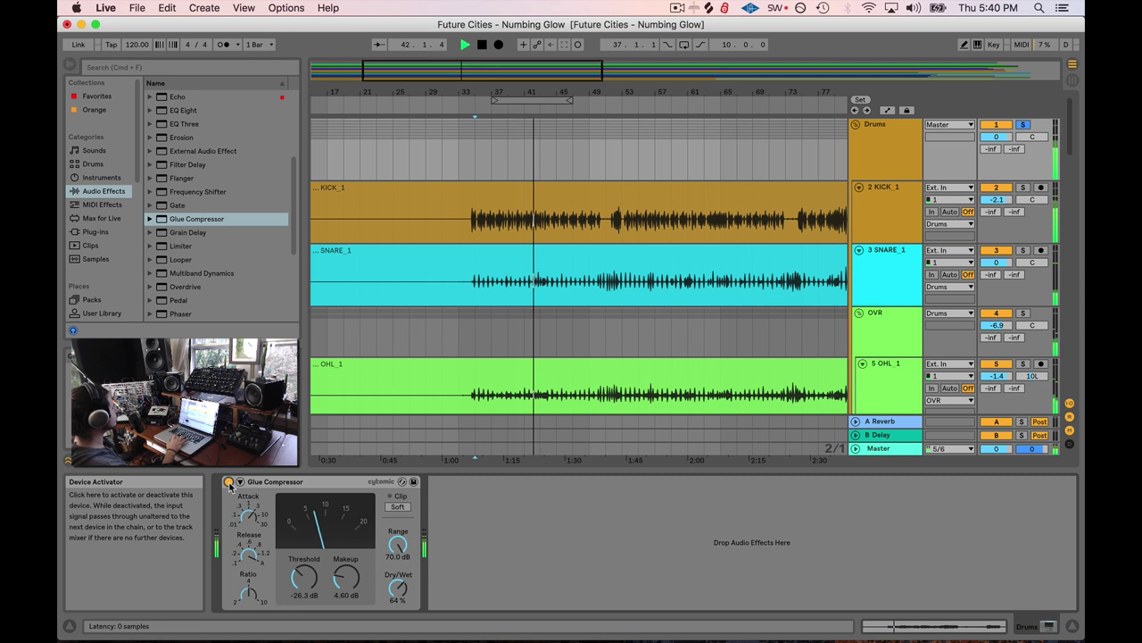
{"action": "key", "text": "space"}
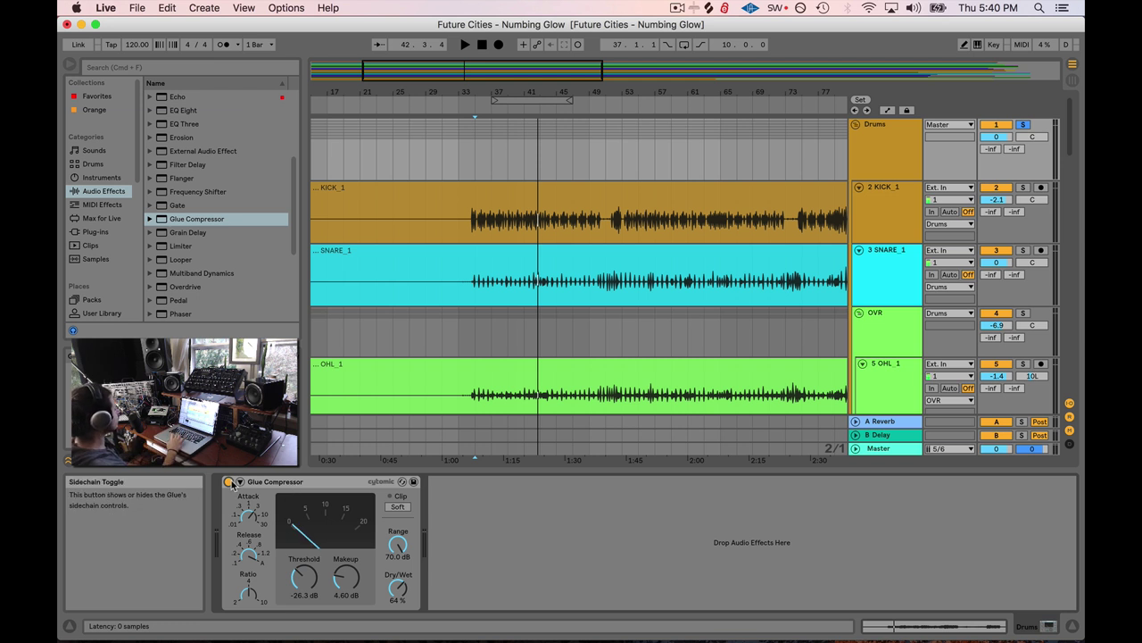
{"action": "left_click", "coordinate": [229, 481]}
{"action": "key", "text": "space"}
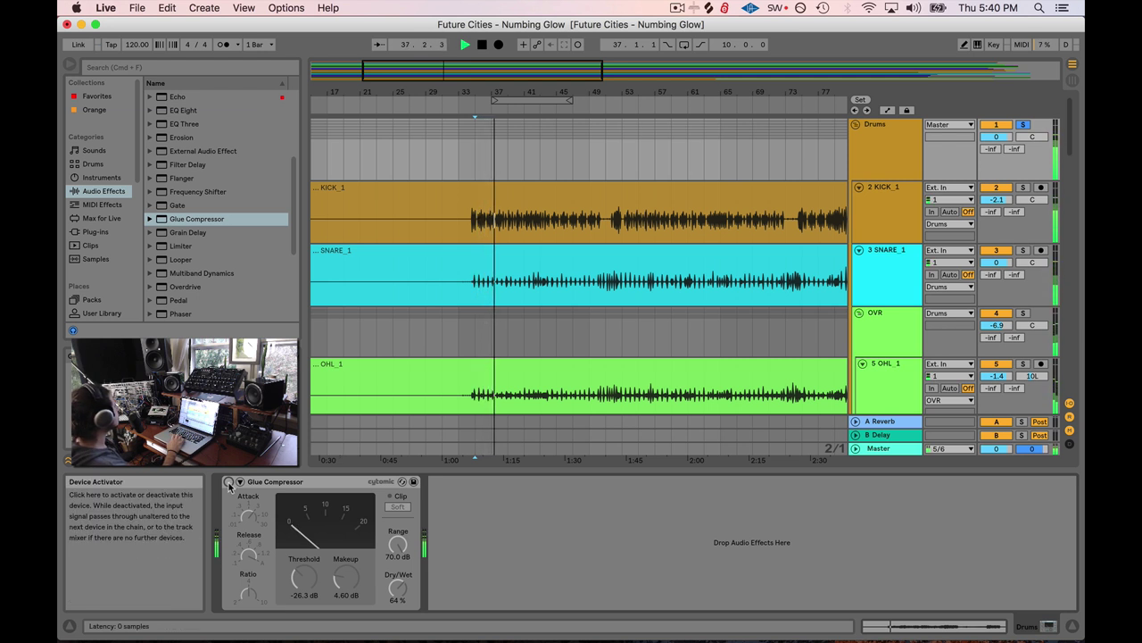
{"action": "key", "text": "space"}
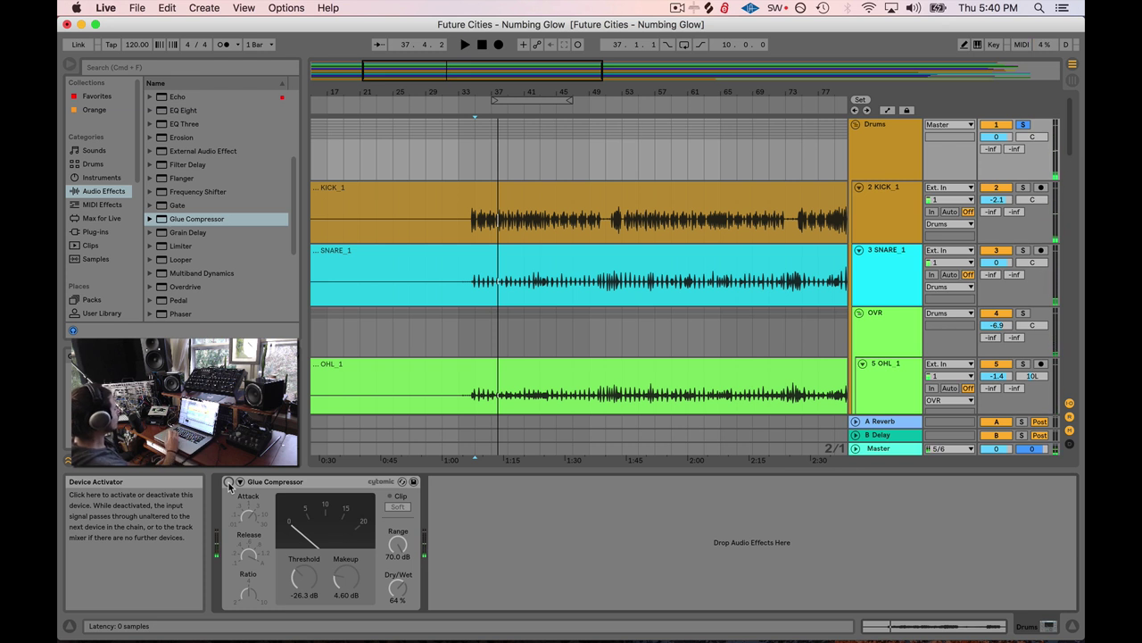
{"action": "key", "text": "space"}
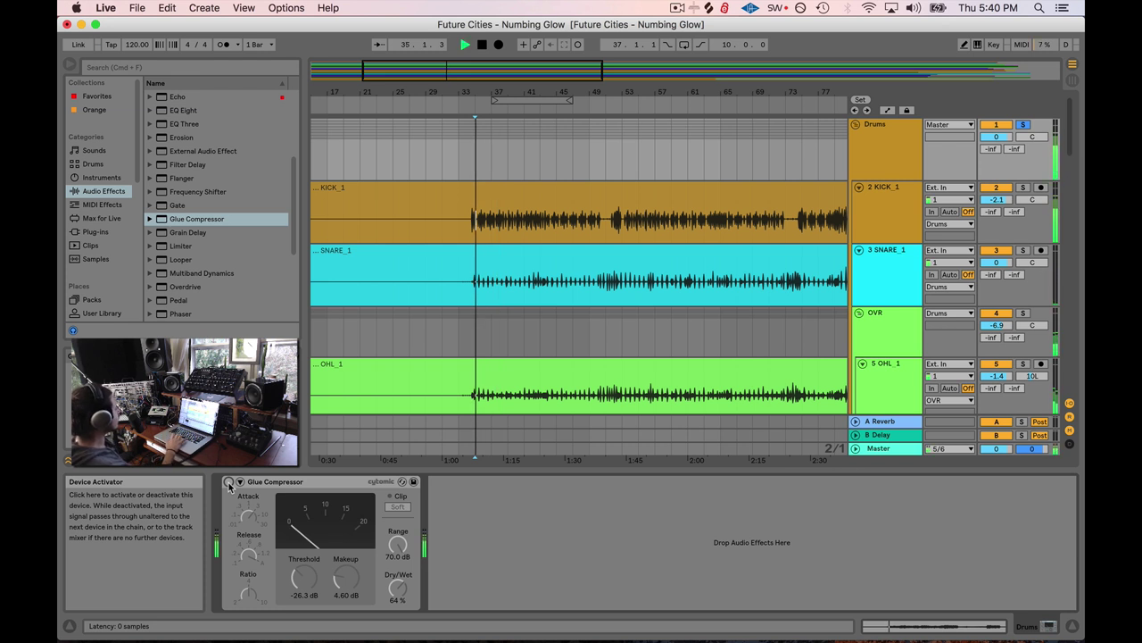
{"action": "left_click", "coordinate": [228, 482]}
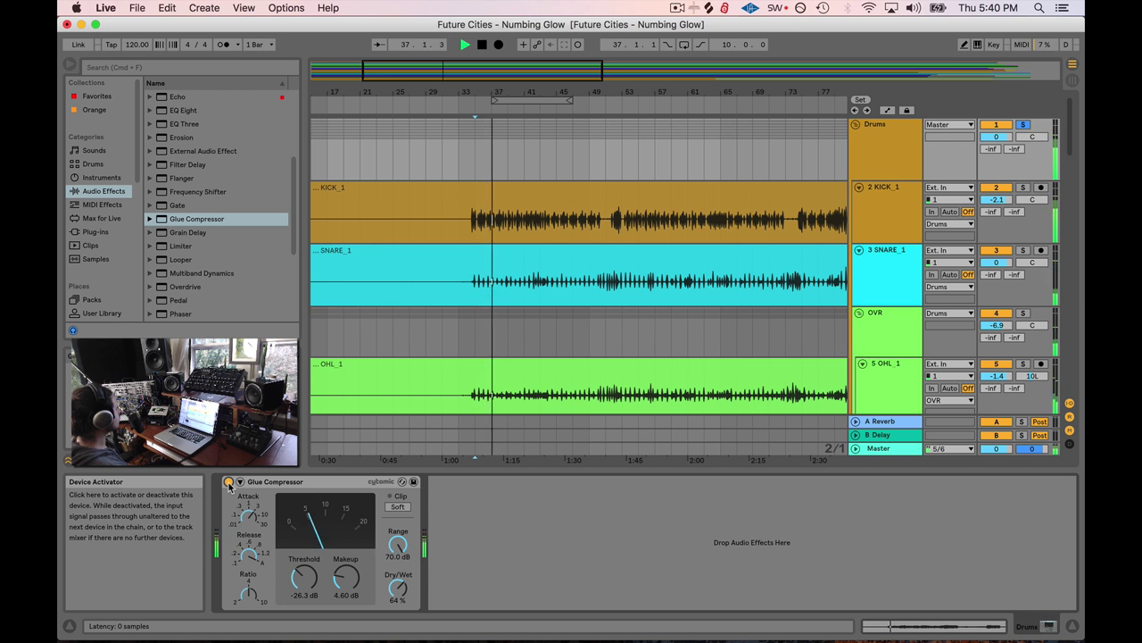
{"action": "key", "text": "space"}
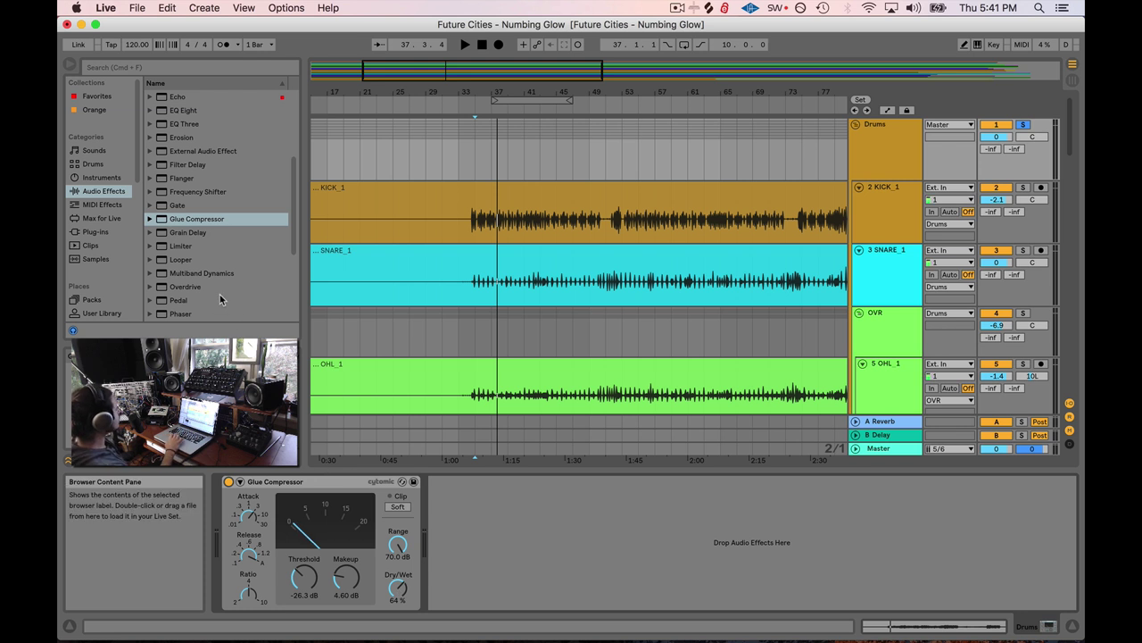
- Add a Saturator after the Drums group's Glue Compressor, with its drive at 9.71 dB and its output at -9.71 dB
{"action": "scroll", "coordinate": [204, 272], "scroll_direction": "down", "scroll_amount": 5}
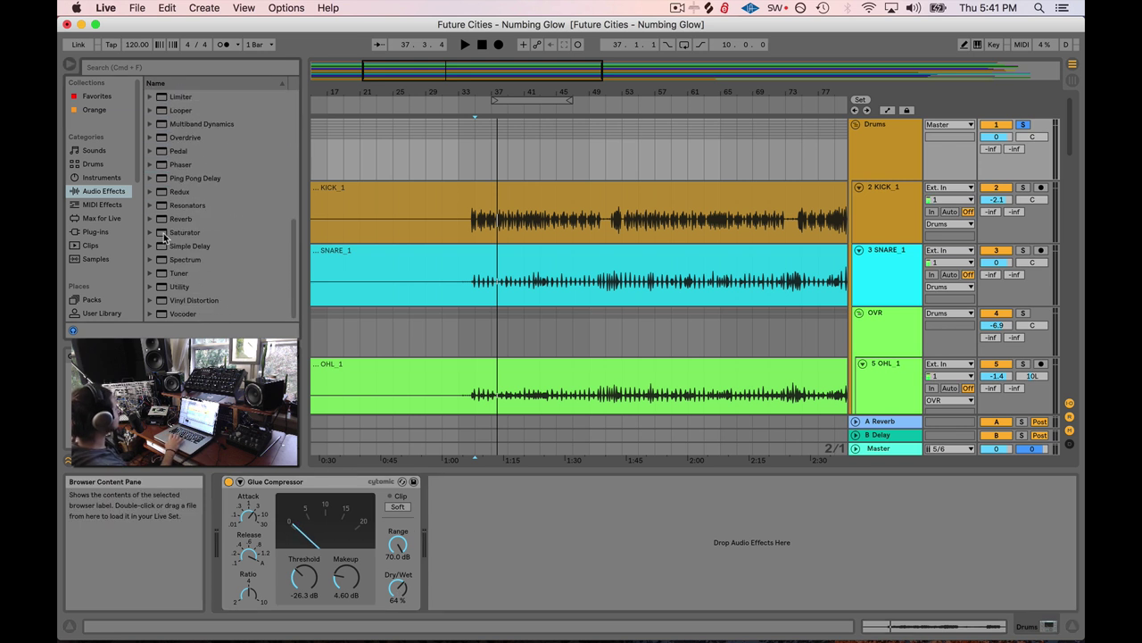
{"action": "left_click_drag", "start_coordinate": [166, 235], "coordinate": [509, 526]}
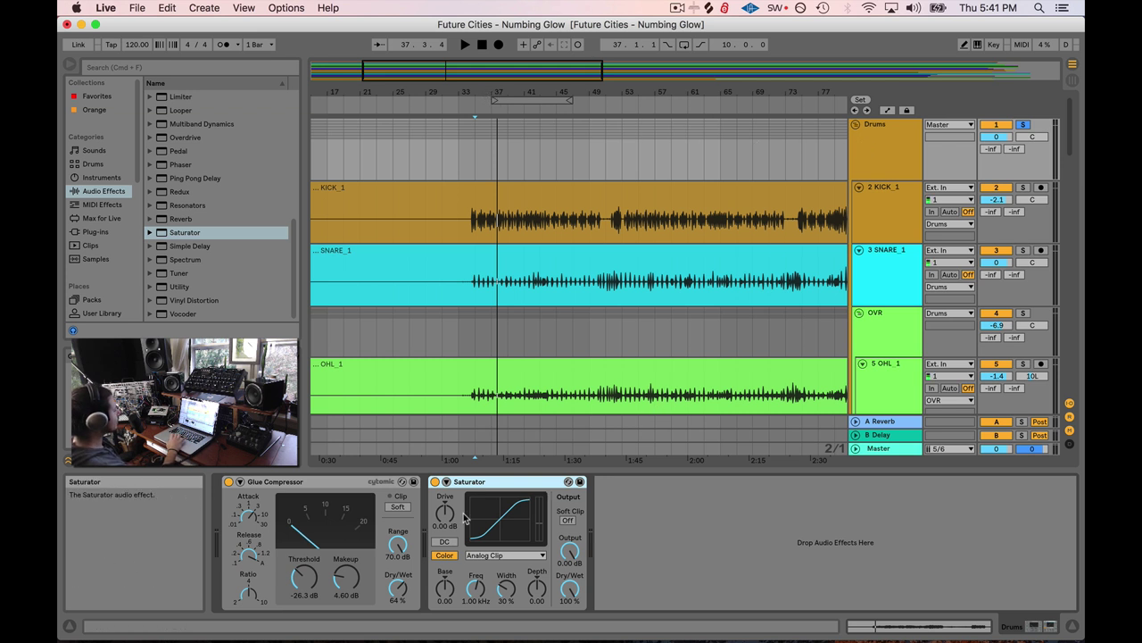
{"action": "left_click", "coordinate": [491, 555]}
{"action": "left_click", "coordinate": [491, 555]}
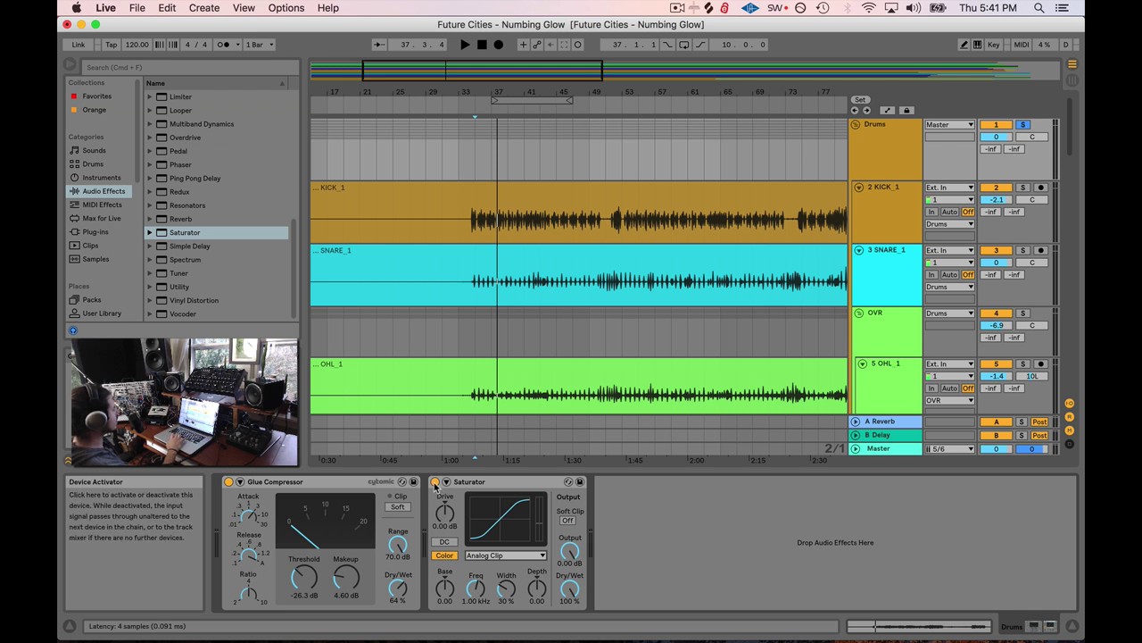
{"action": "key", "text": "space"}
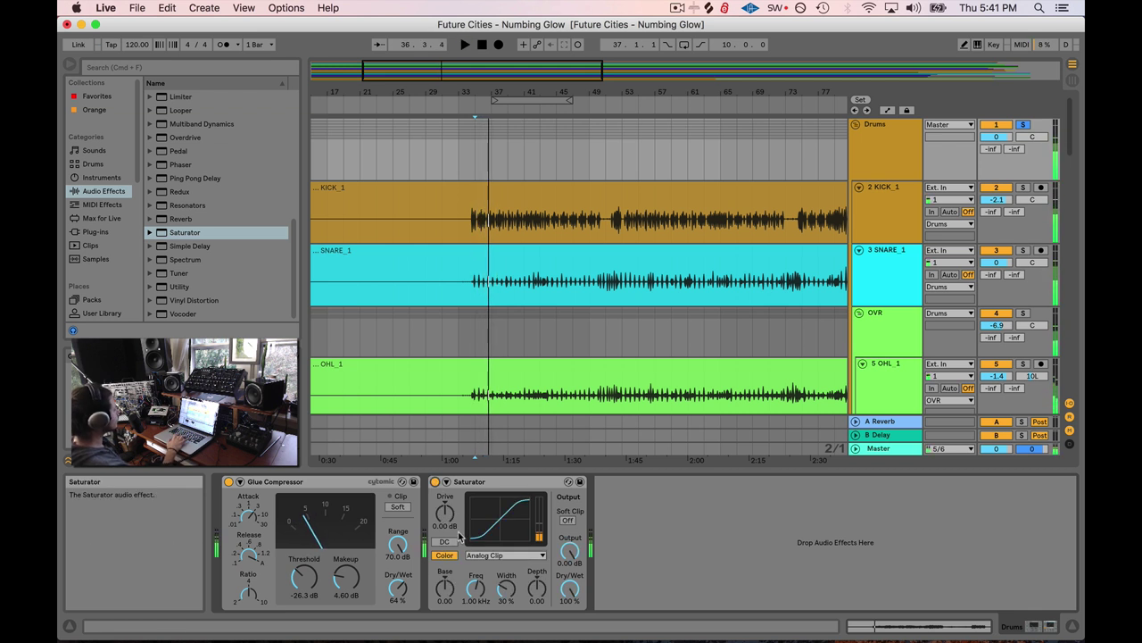
{"action": "key", "text": "space"}
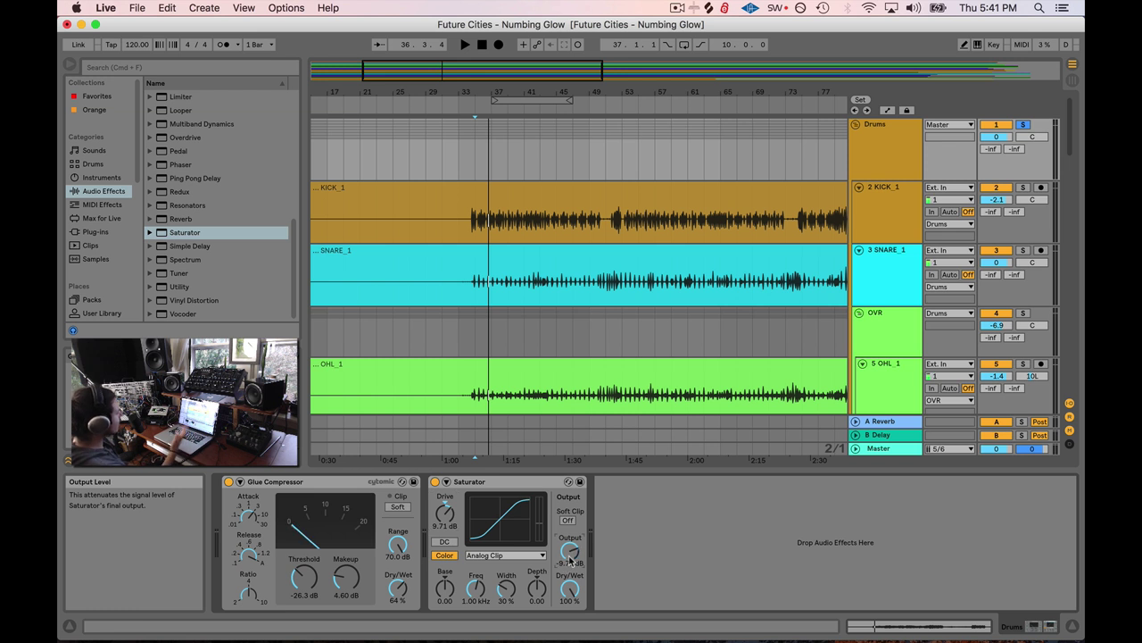
- Compare the Drums group during playback with the Saturator bypassed and active
{"action": "left_click", "coordinate": [435, 482]}
{"action": "left_click", "coordinate": [435, 482]}
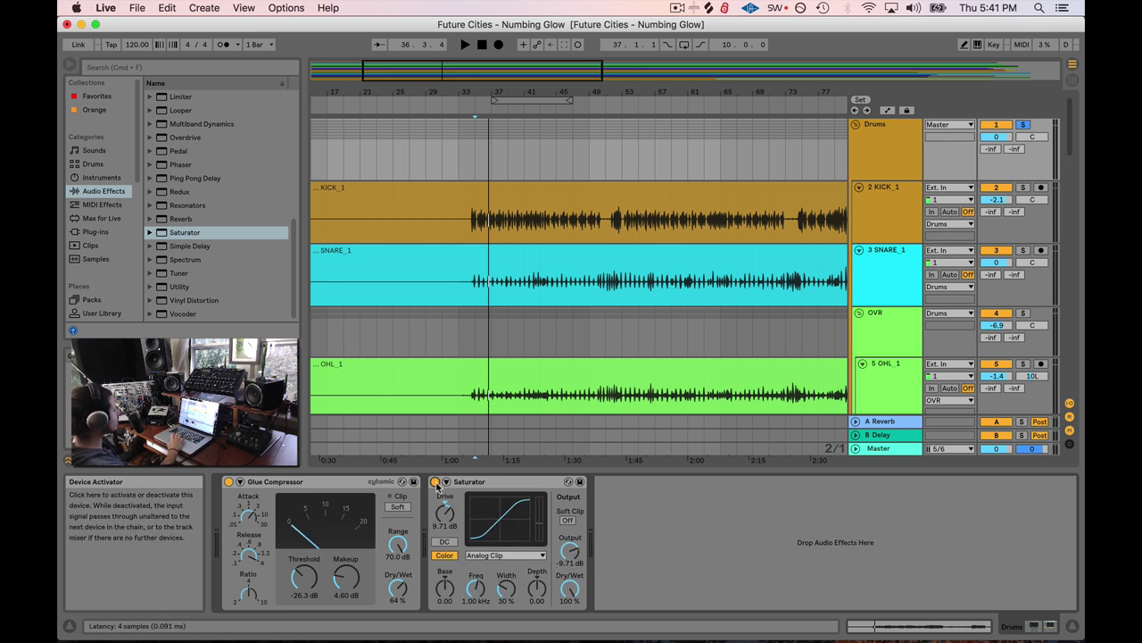
{"action": "left_click", "coordinate": [435, 482]}
{"action": "key", "text": "space"}
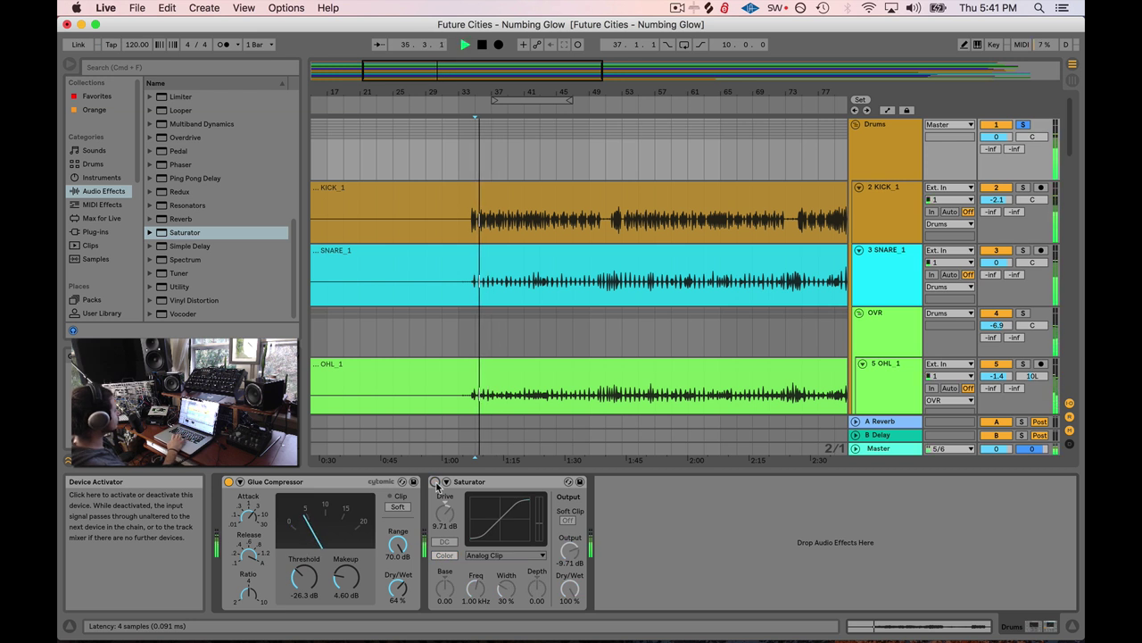
{"action": "left_click", "coordinate": [435, 482]}
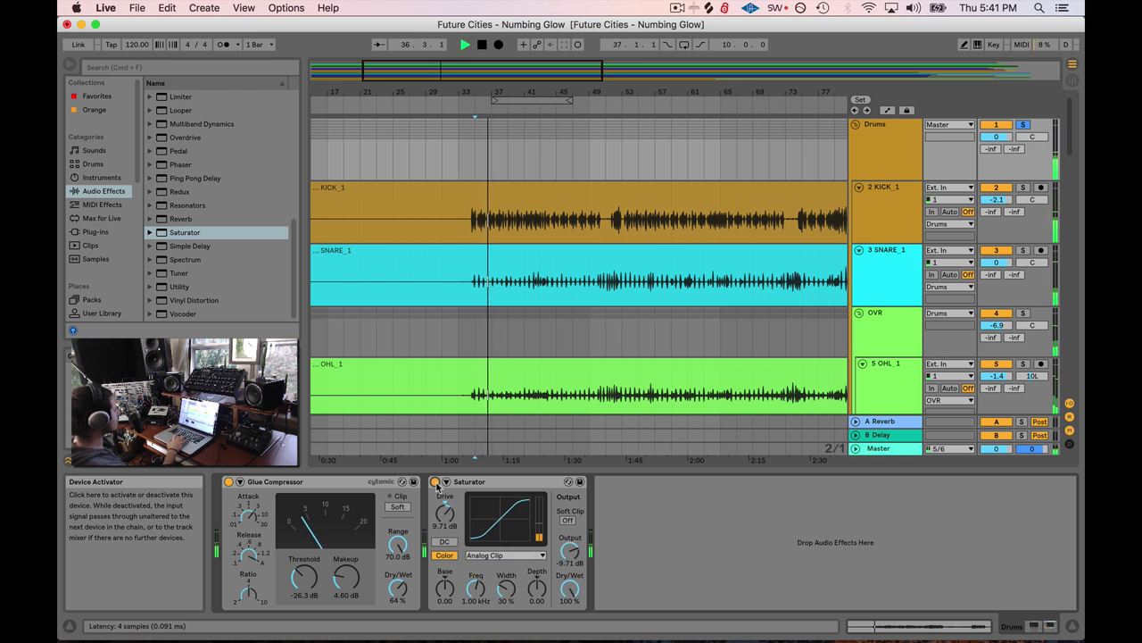
{"action": "key", "text": "space"}
- Set the Saturator's drive to 20.0 dB and its output to -20.0 dB, and compare it bypassed and active in playback
{"action": "left_click_drag", "start_coordinate": [444, 512], "coordinate": [444, 507]}
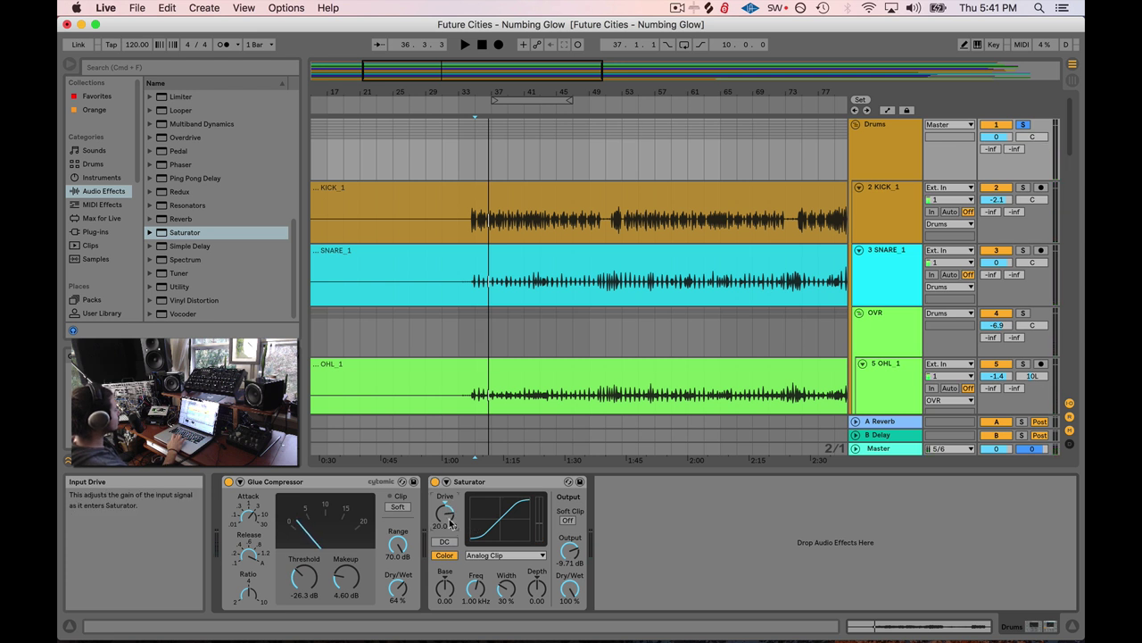
{"action": "left_click_drag", "start_coordinate": [570, 551], "coordinate": [569, 558]}
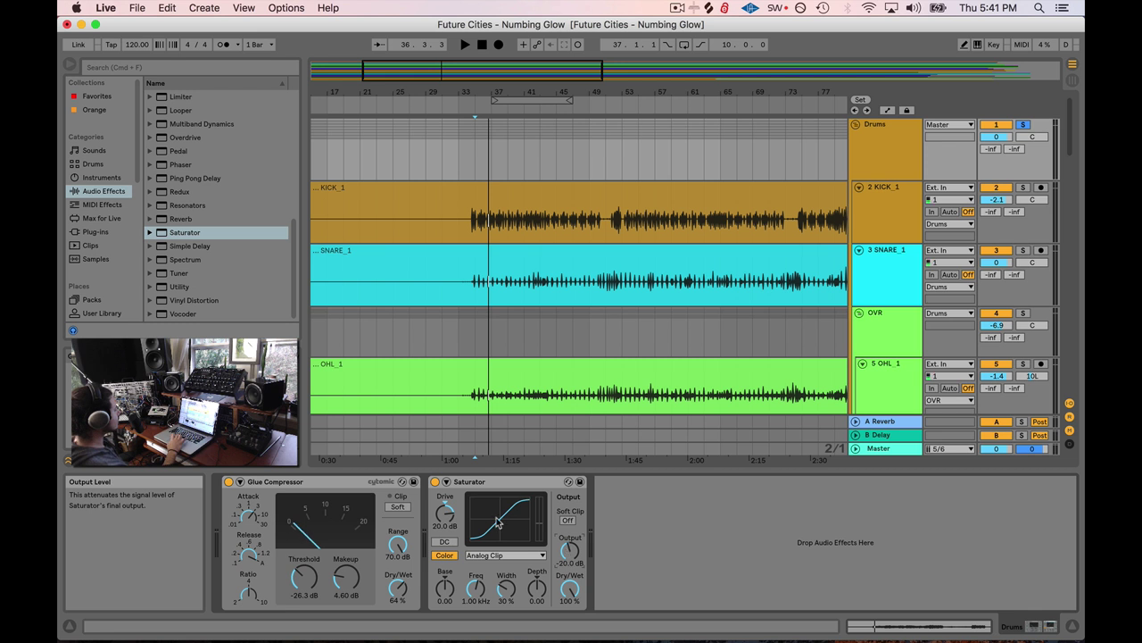
{"action": "left_click", "coordinate": [436, 482]}
{"action": "key", "text": "space"}
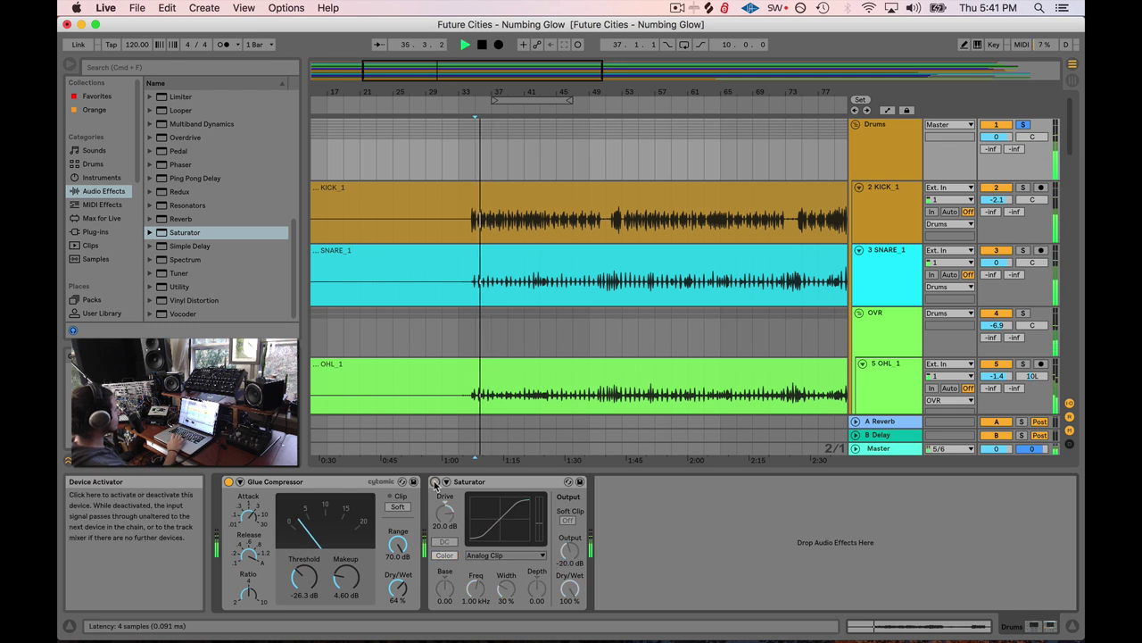
{"action": "left_click", "coordinate": [435, 482]}
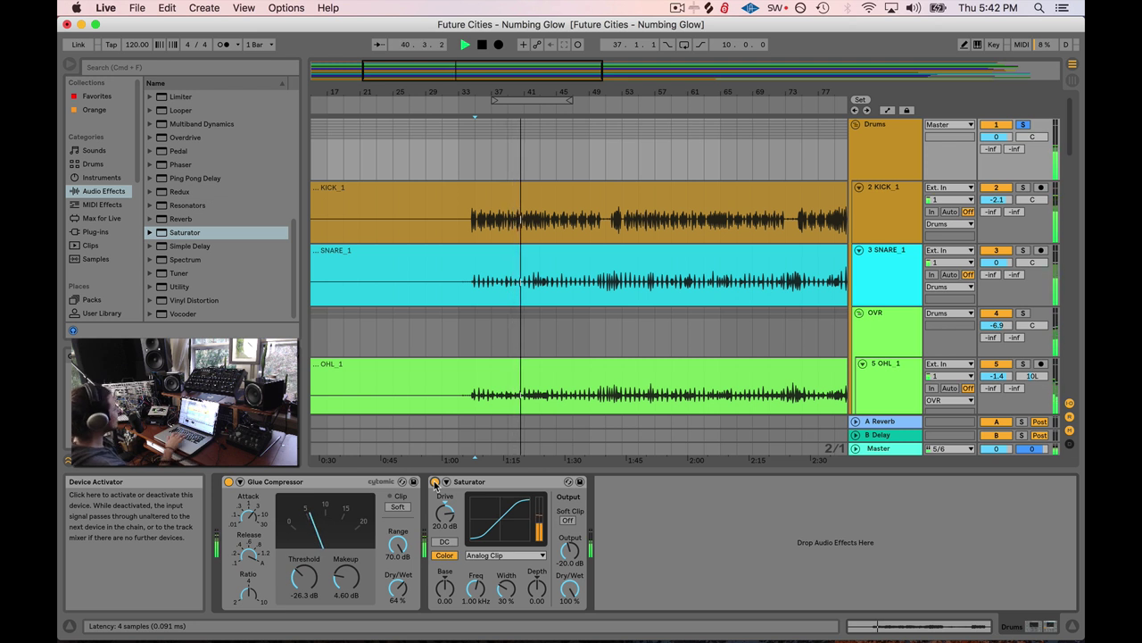
{"action": "key", "text": "space"}
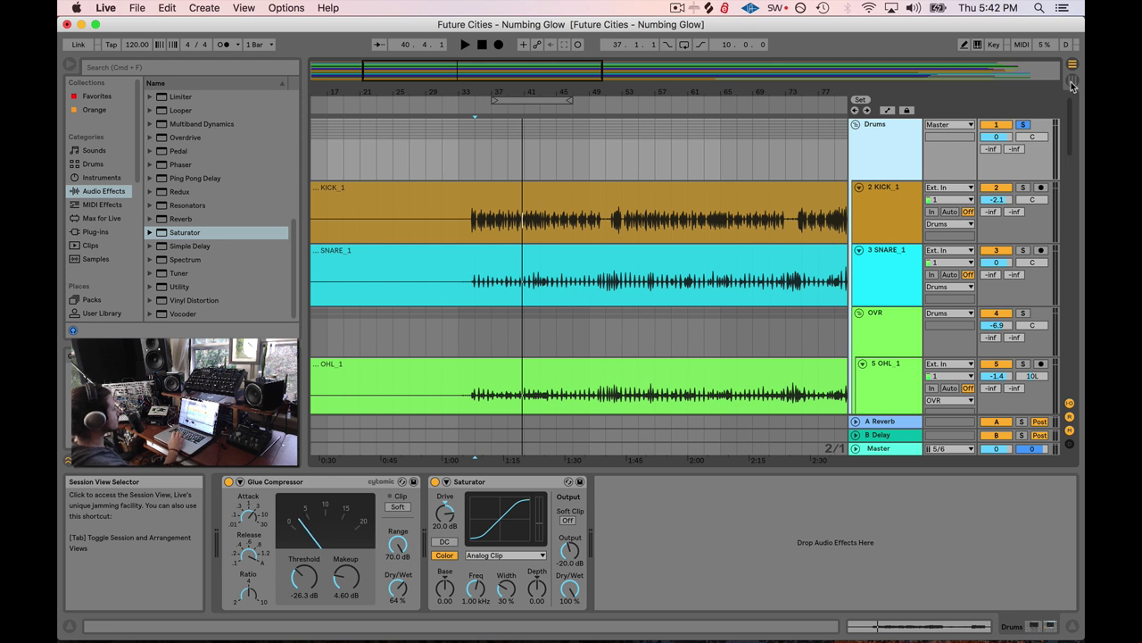
- Switch to the Session View mixer and play the drums with the Saturator active and bypassed to compare the Drums group's level
{"action": "left_click", "coordinate": [1073, 83]}
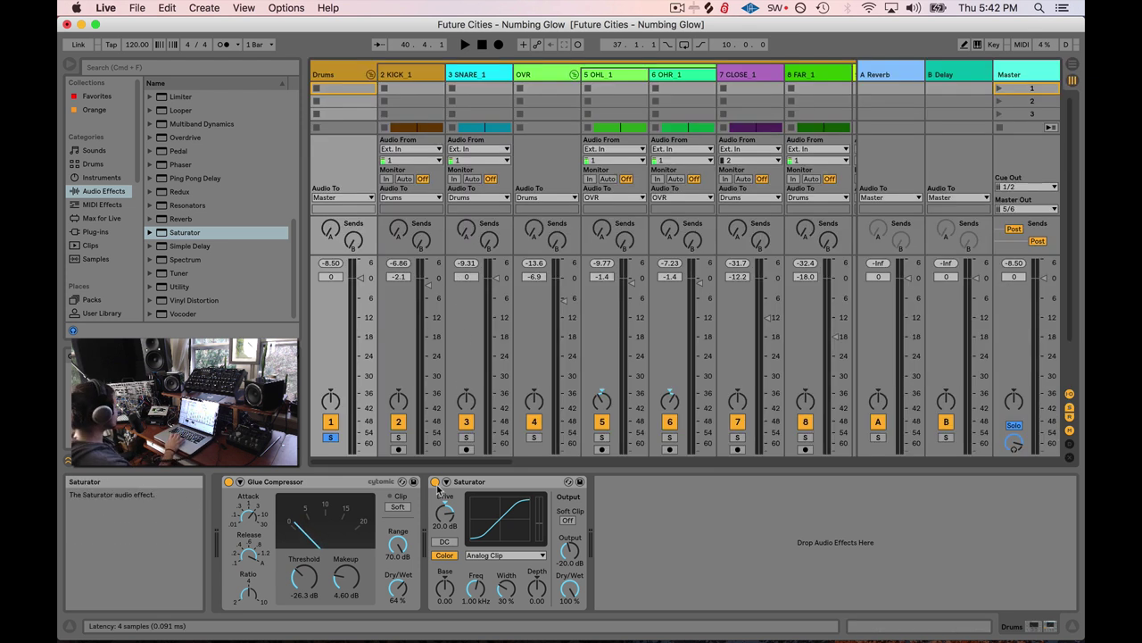
{"action": "key", "text": "space"}
{"action": "key", "text": "space"}
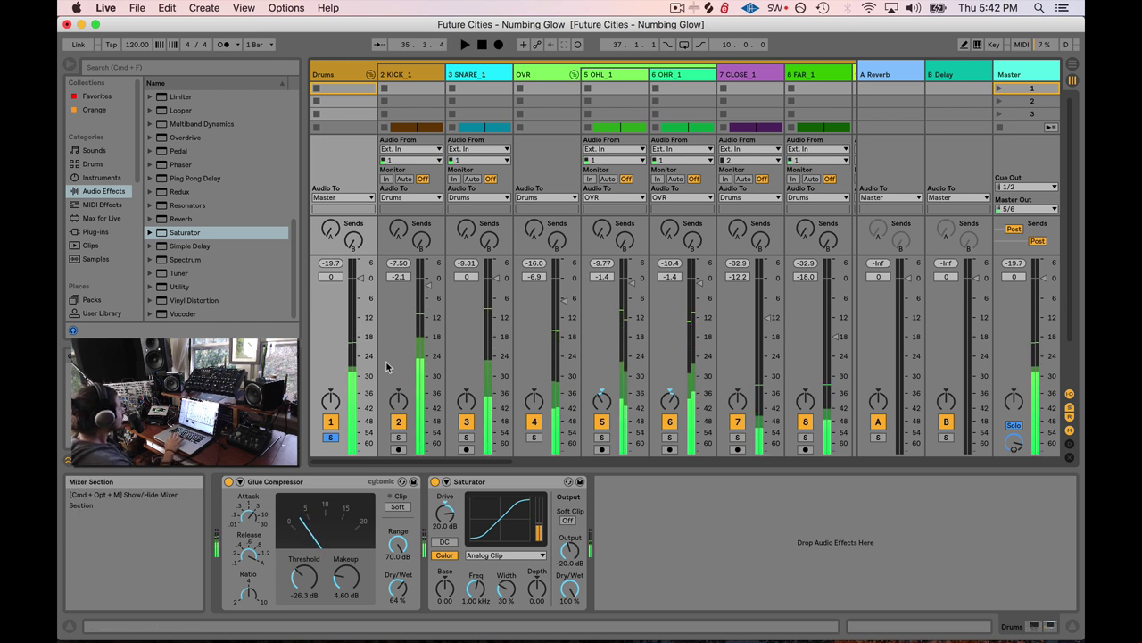
{"action": "key", "text": "space"}
{"action": "left_click", "coordinate": [436, 481]}
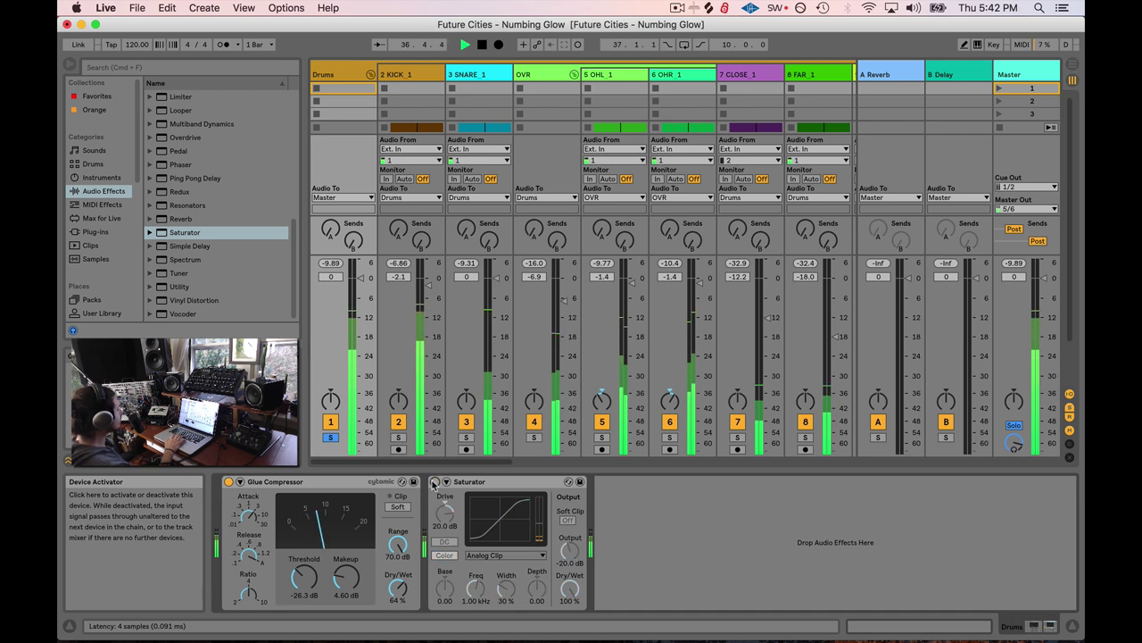
- Toggle the Saturator between active and bypassed during playback, checking the effect on the Drums group's meter
{"action": "left_click", "coordinate": [434, 482]}
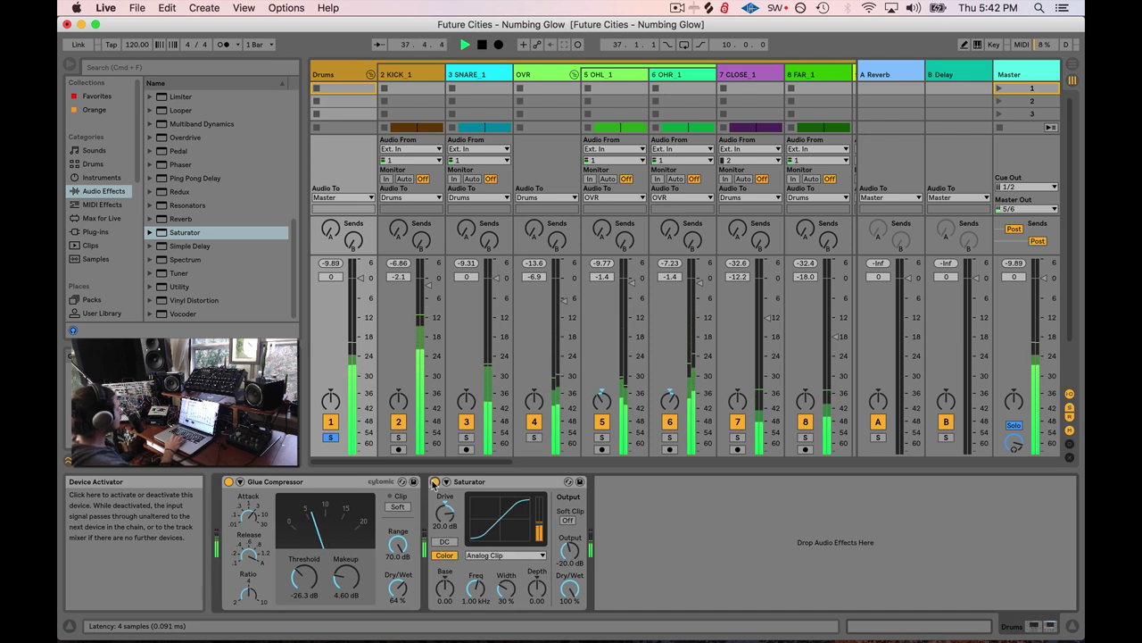
{"action": "key", "text": "space"}
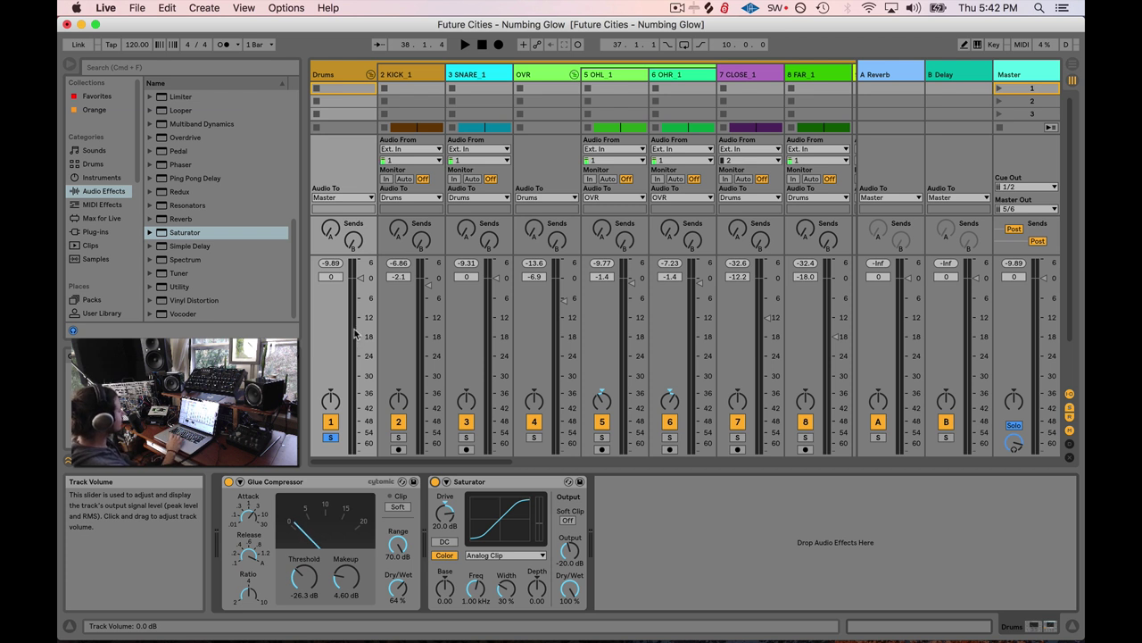
{"action": "left_click", "coordinate": [434, 482]}
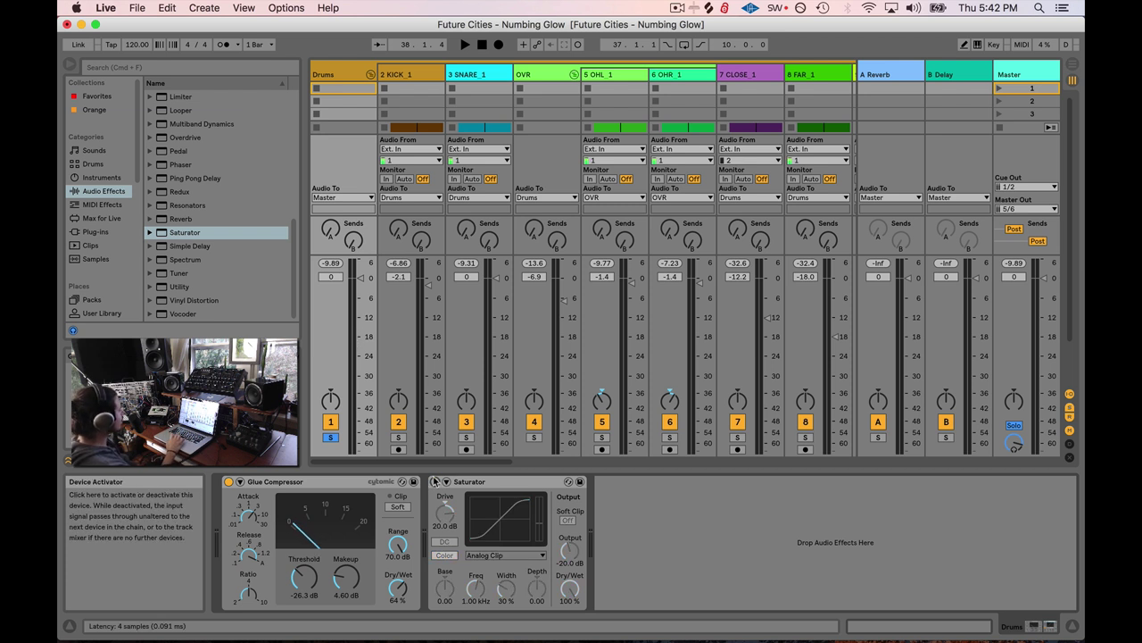
{"action": "left_click", "coordinate": [435, 482]}
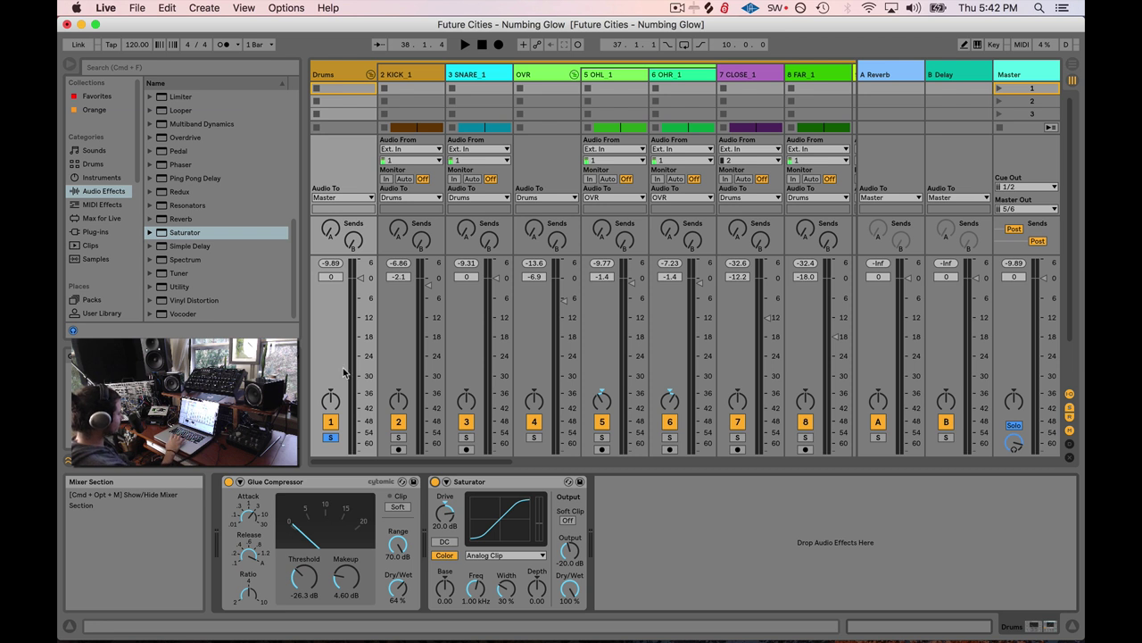
{"action": "key", "text": "space"}
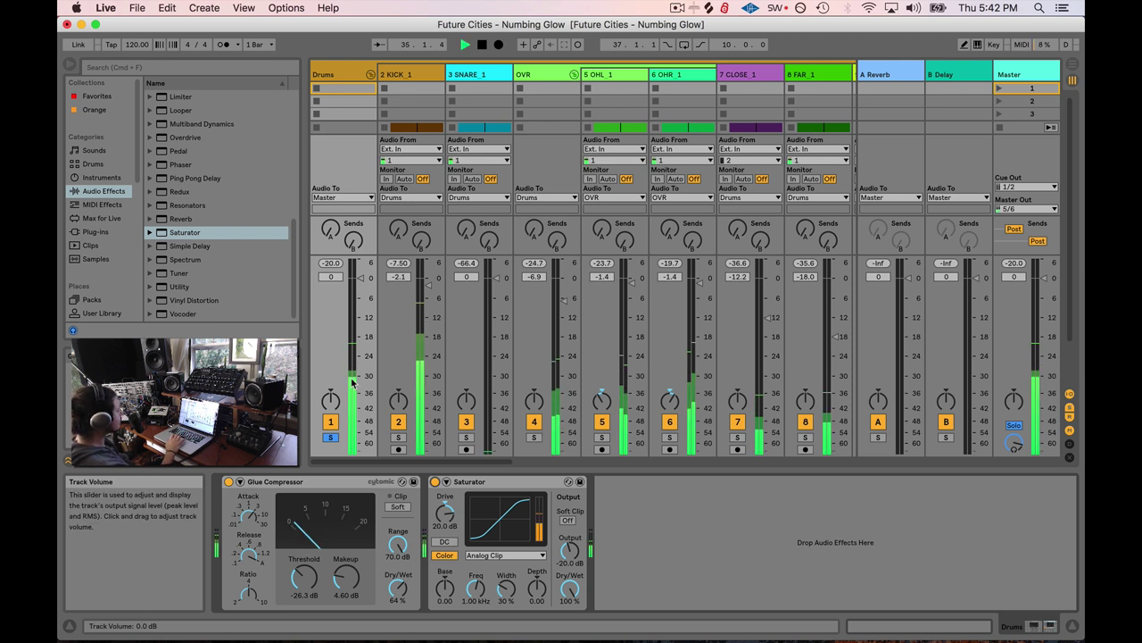
{"action": "left_click", "coordinate": [434, 482]}
{"action": "left_click", "coordinate": [435, 482]}
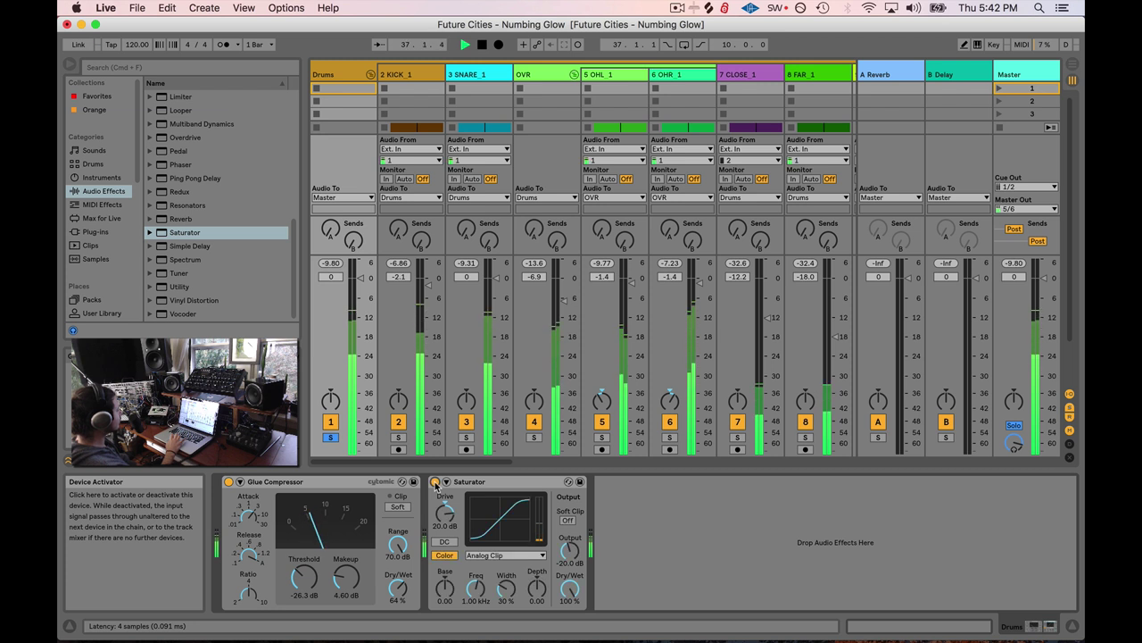
{"action": "key", "text": "space"}
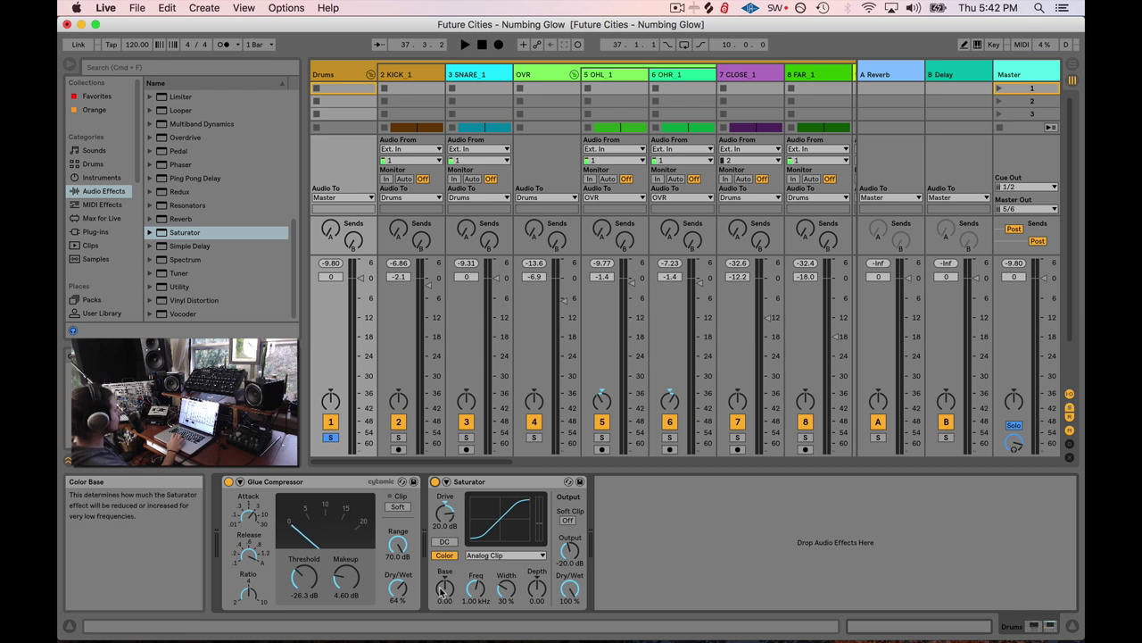
- Set the Saturator's color Base to -3.43 while listening to the drums, trying higher and lower amounts
{"action": "key", "text": "space"}
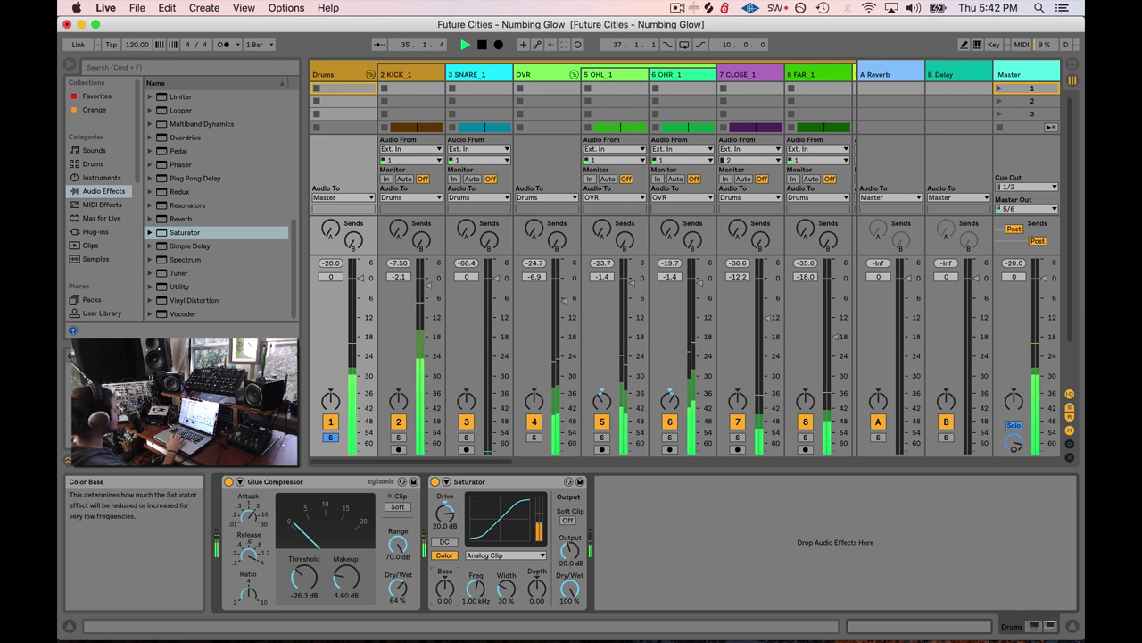
{"action": "left_click_drag", "start_coordinate": [443, 590], "coordinate": [443, 545]}
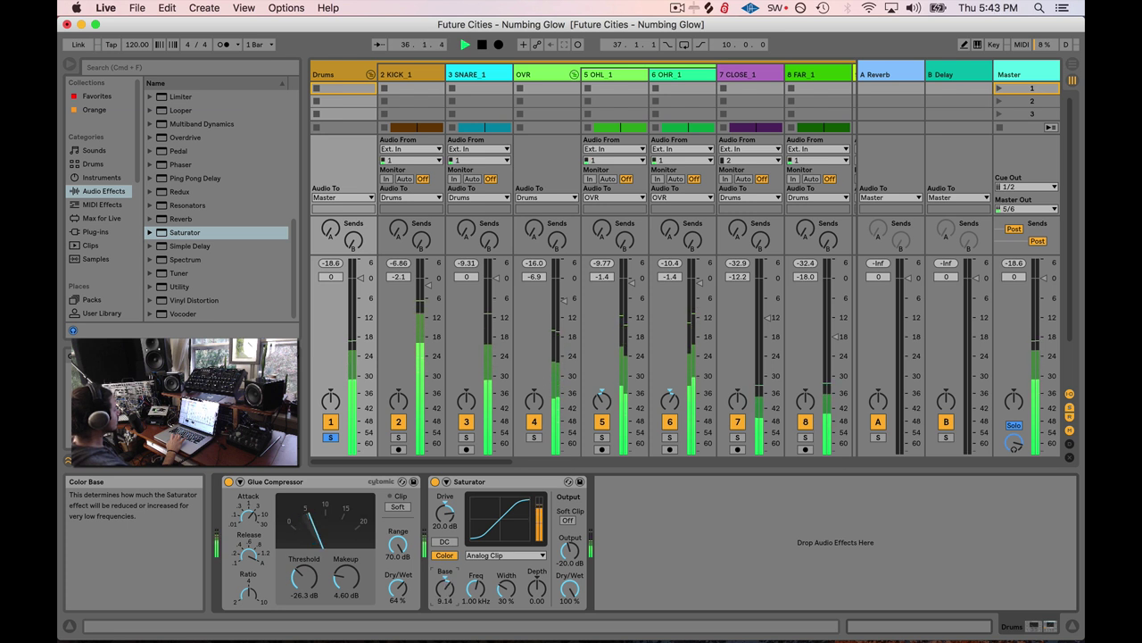
{"action": "mouse_move", "coordinate": [440, 596]}
{"action": "left_mouse_down"}
{"action": "mouse_move", "coordinate": [440, 584]}
{"action": "mouse_move", "coordinate": [444, 620]}
{"action": "mouse_move", "coordinate": [444, 588]}
{"action": "left_mouse_up"}
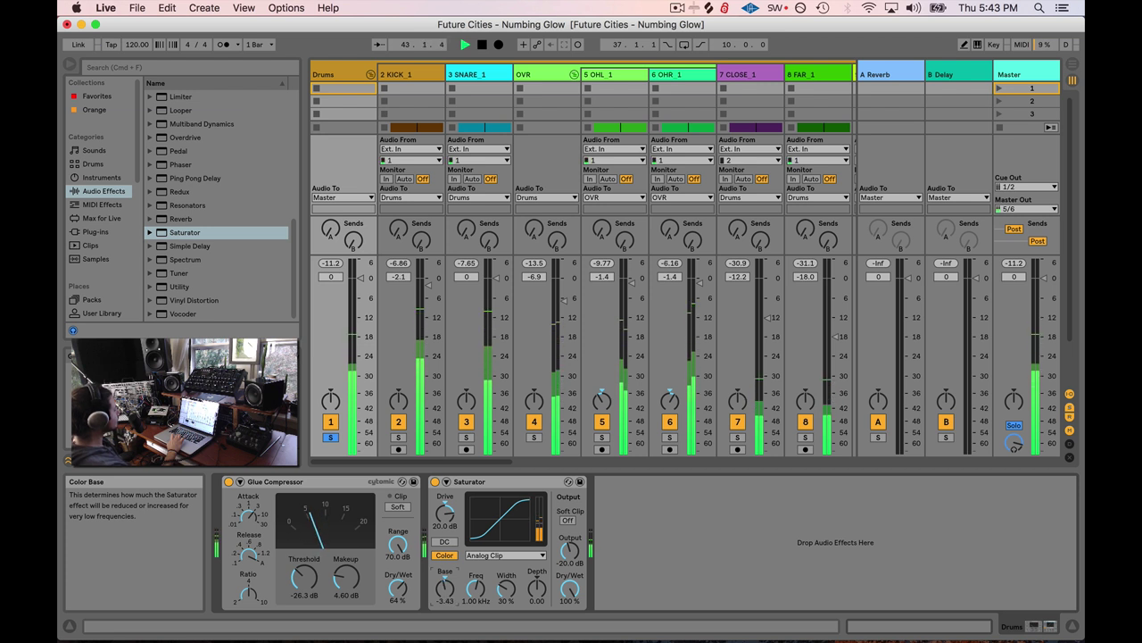
{"action": "left_click_drag", "start_coordinate": [440, 596], "coordinate": [442, 591]}
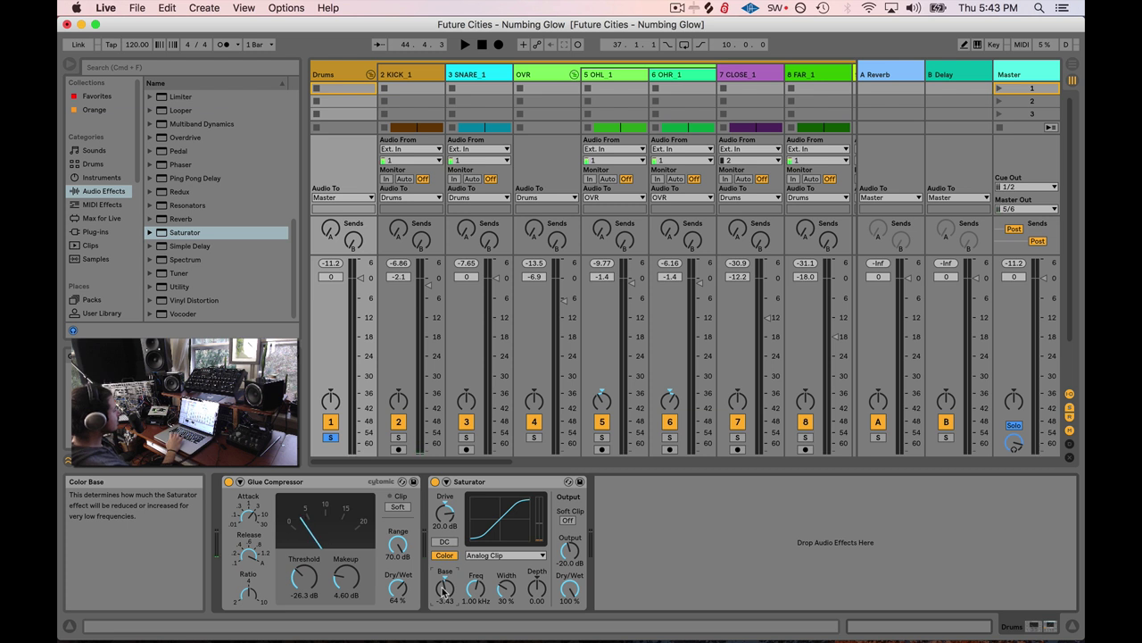
- Sweep the Saturator's Dry/Wet from 0 % upward during playback, set it to 50.8 %, and compare the effect bypassed and active
{"action": "key", "text": "space"}
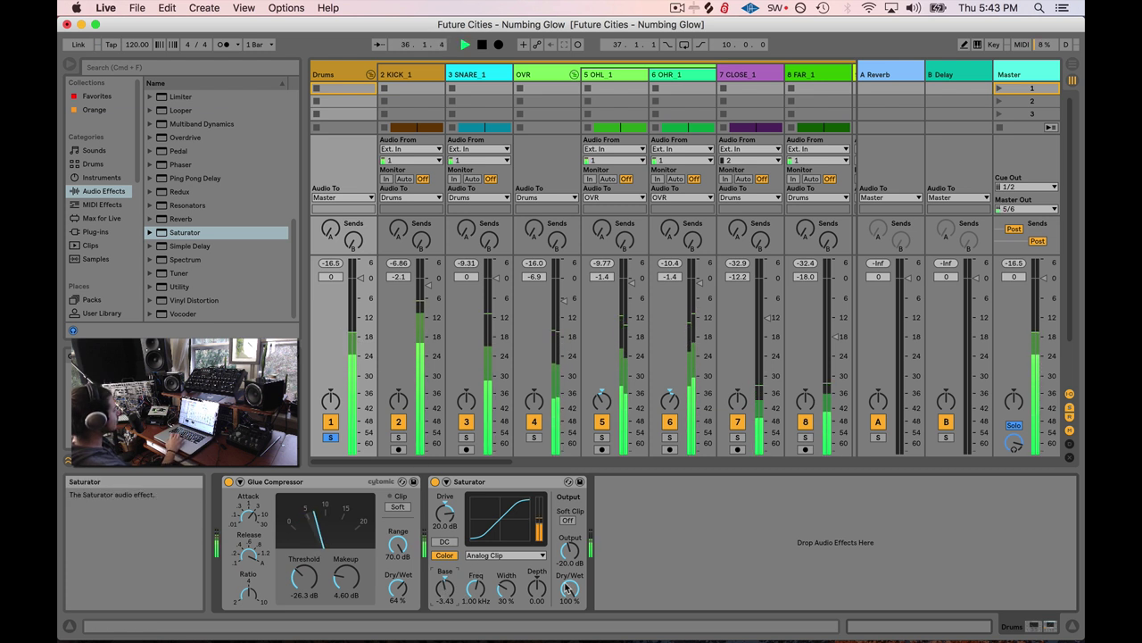
{"action": "key", "text": "space"}
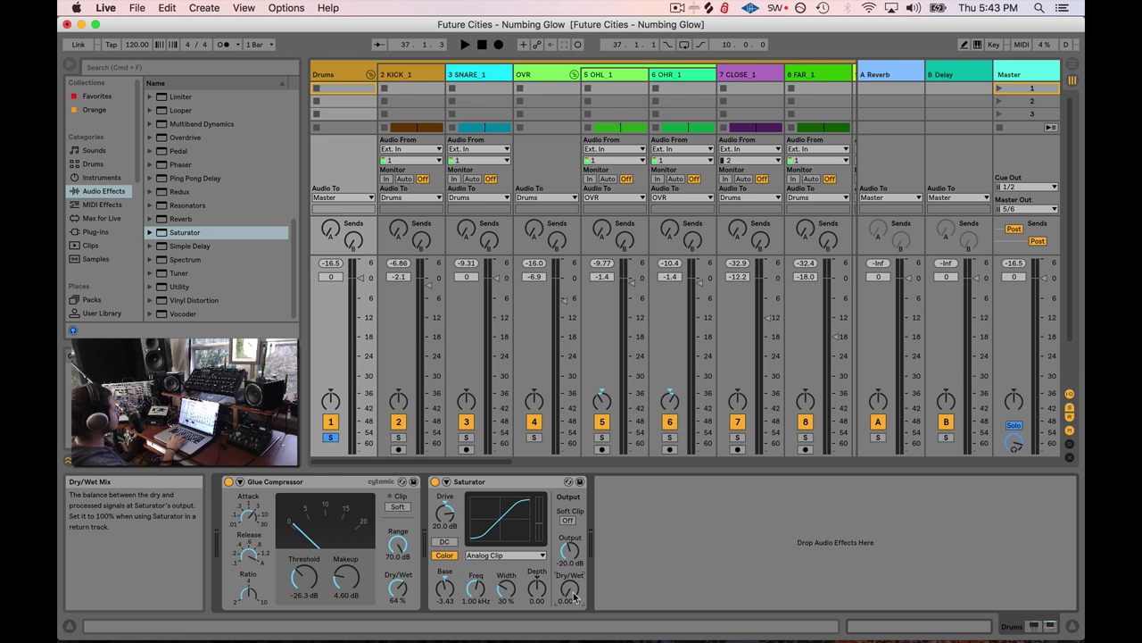
{"action": "key", "text": "space"}
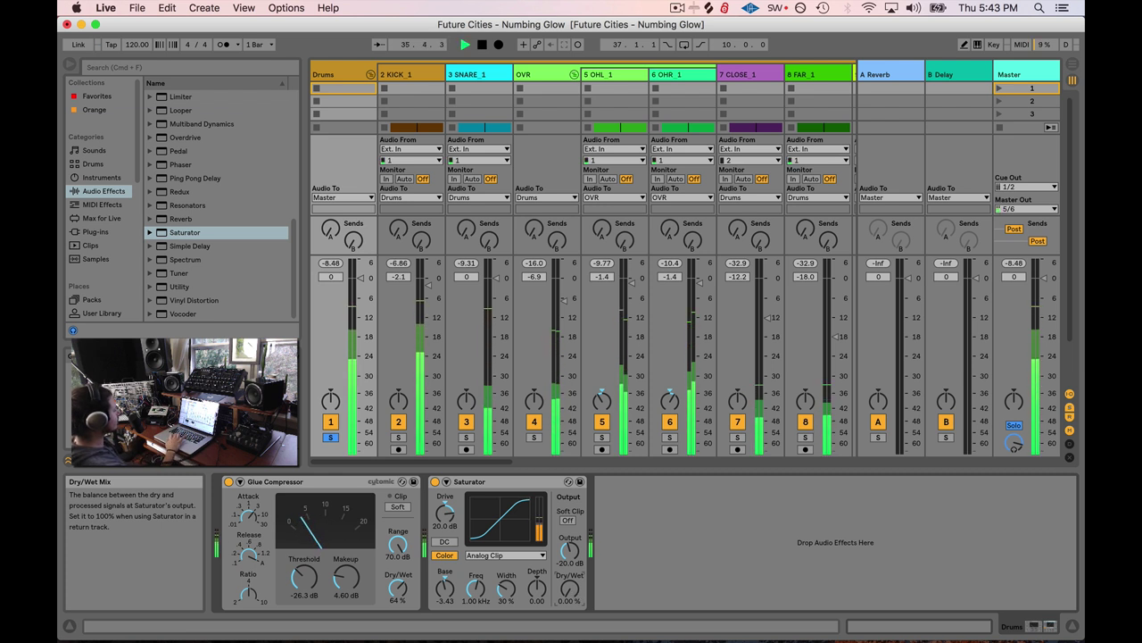
{"action": "left_click_drag", "start_coordinate": [570, 587], "coordinate": [569, 550]}
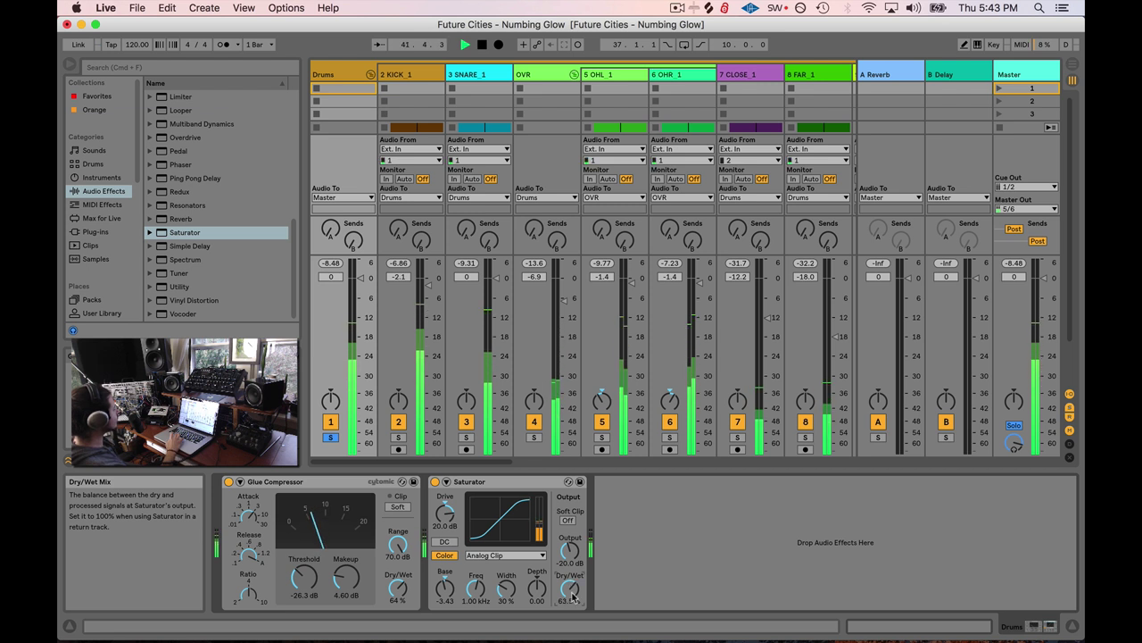
{"action": "key", "text": "space"}
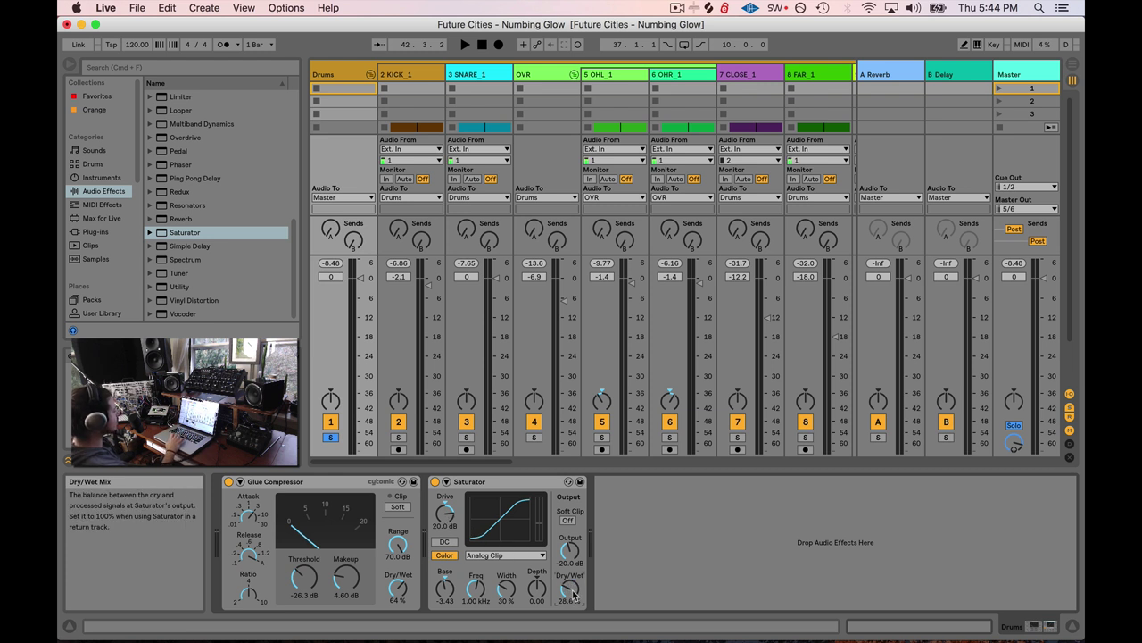
{"action": "key", "text": "space"}
{"action": "left_click_drag", "start_coordinate": [570, 587], "coordinate": [569, 550]}
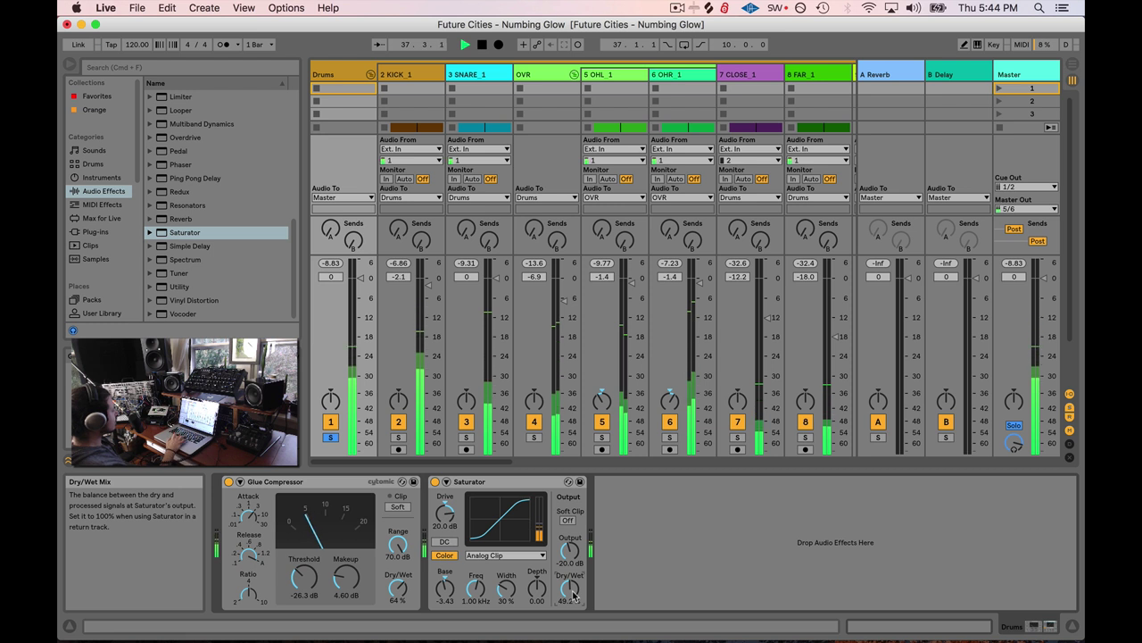
{"action": "left_click_drag", "start_coordinate": [572, 595], "coordinate": [572, 592]}
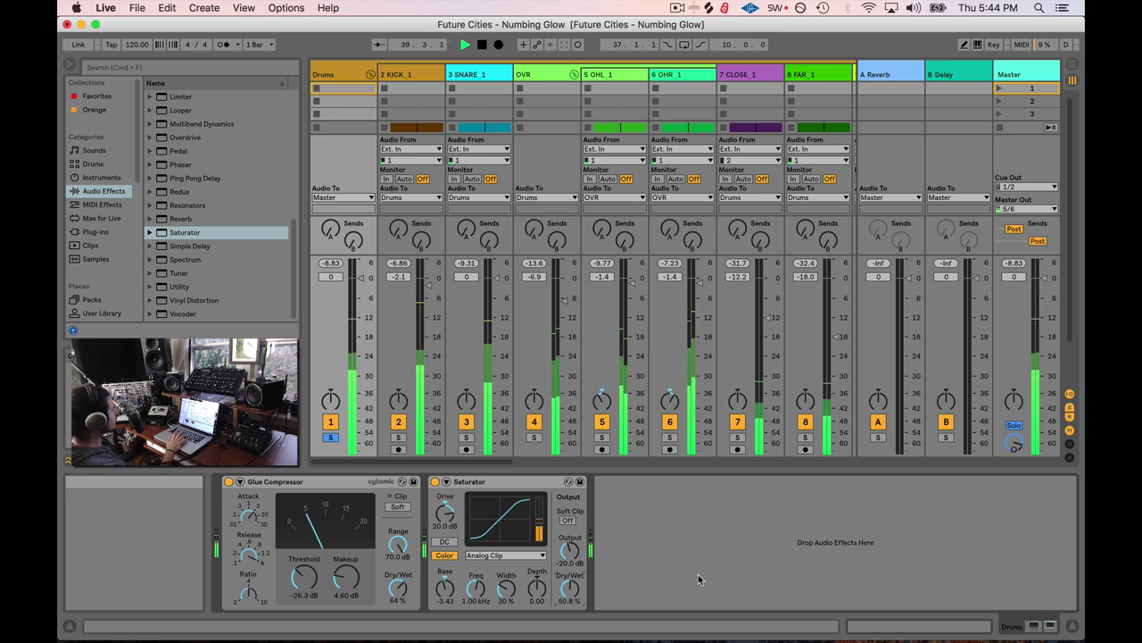
{"action": "left_click", "coordinate": [435, 483]}
{"action": "left_click", "coordinate": [436, 482]}
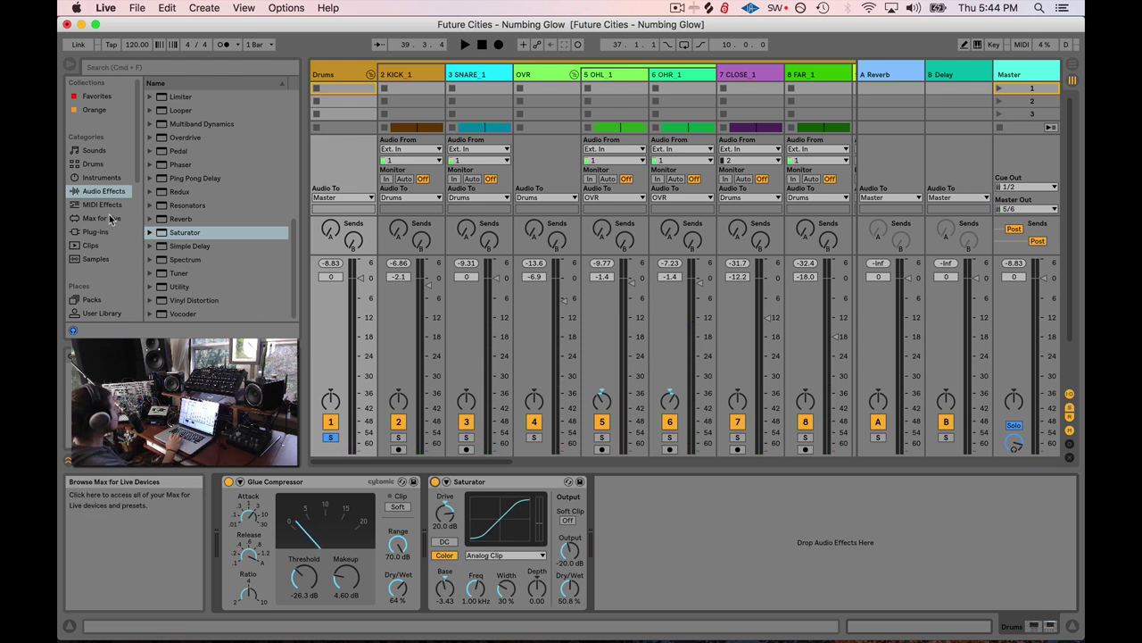
- Add an EQ Eight after the Saturator on the Drums group and play the drums briefly through it
{"action": "scroll", "coordinate": [167, 244], "scroll_direction": "up", "scroll_amount": 4}
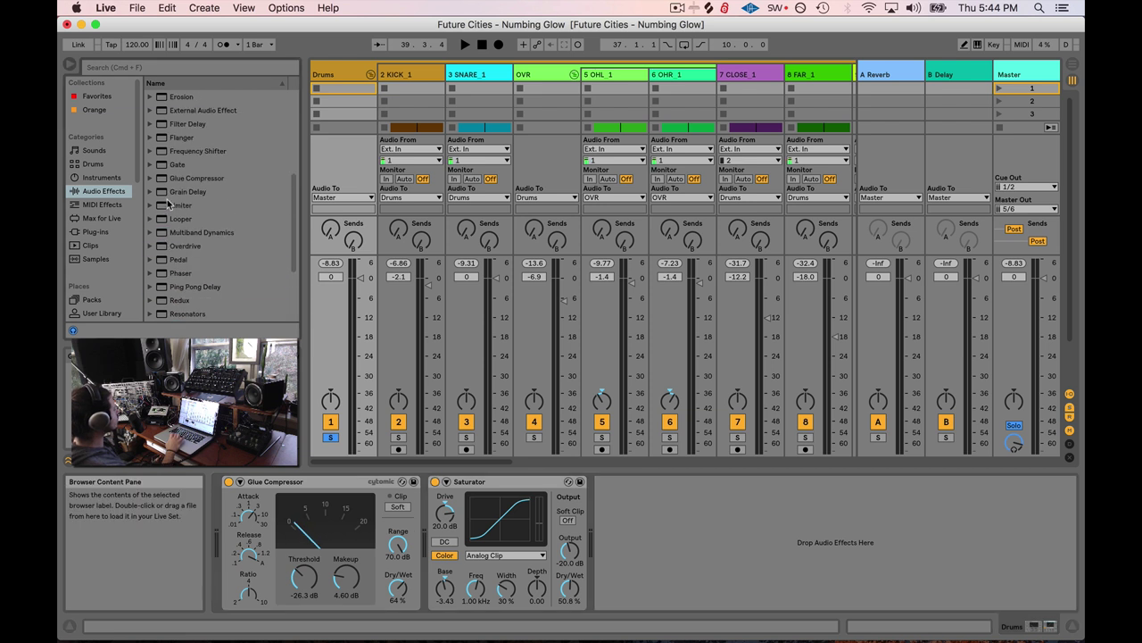
{"action": "scroll", "coordinate": [168, 189], "scroll_direction": "up", "scroll_amount": 2}
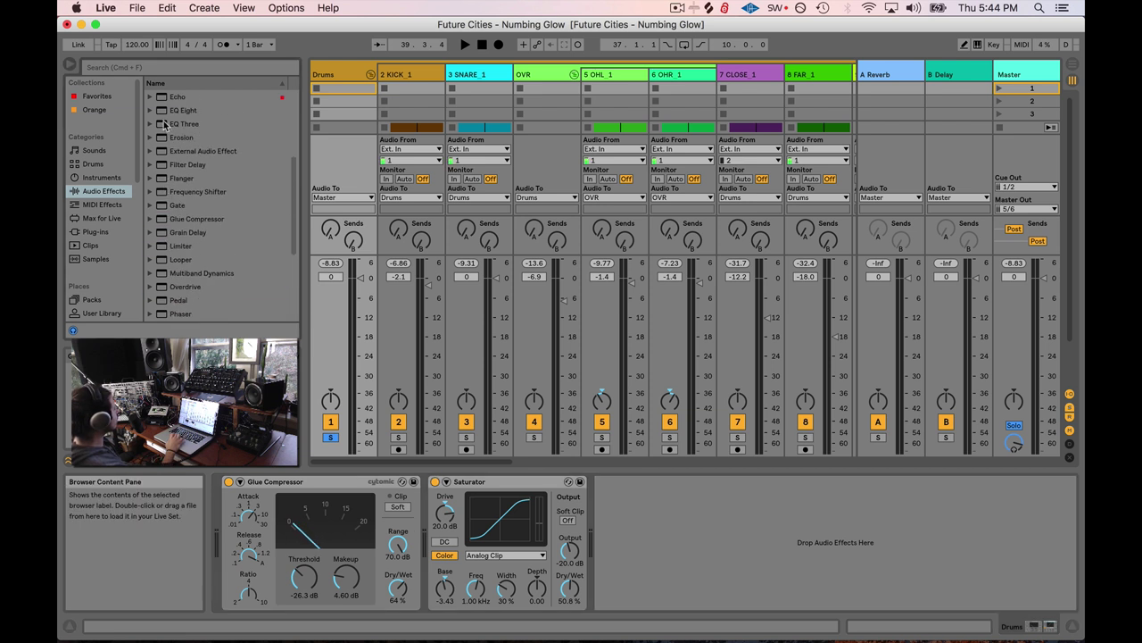
{"action": "left_click", "coordinate": [165, 111]}
{"action": "left_click_drag", "start_coordinate": [691, 527], "coordinate": [695, 533]}
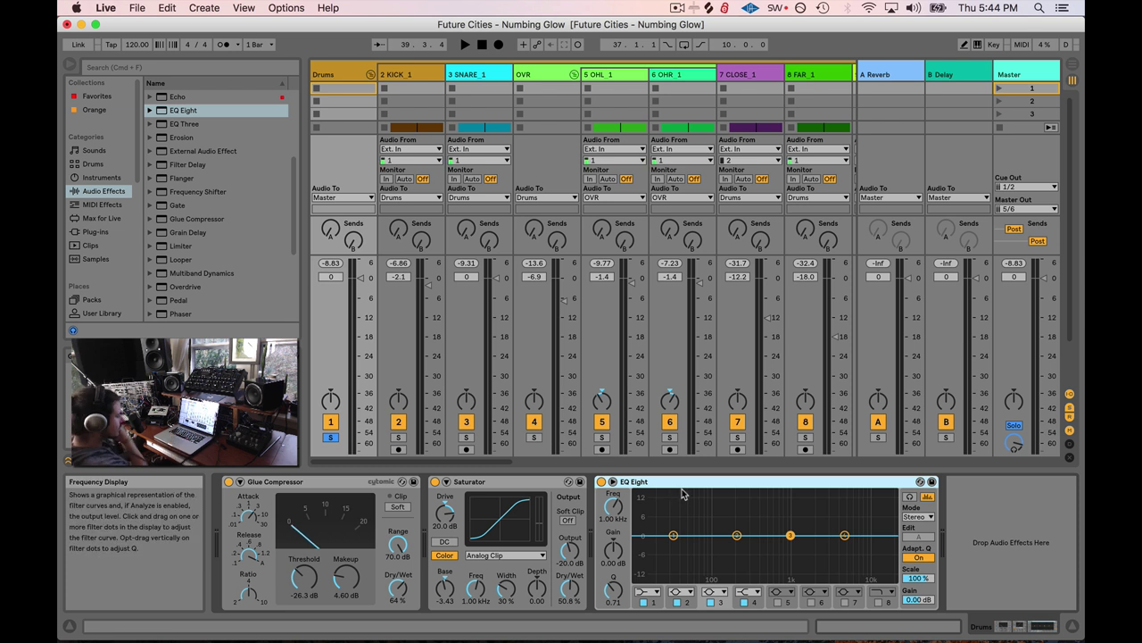
{"action": "key", "text": "space"}
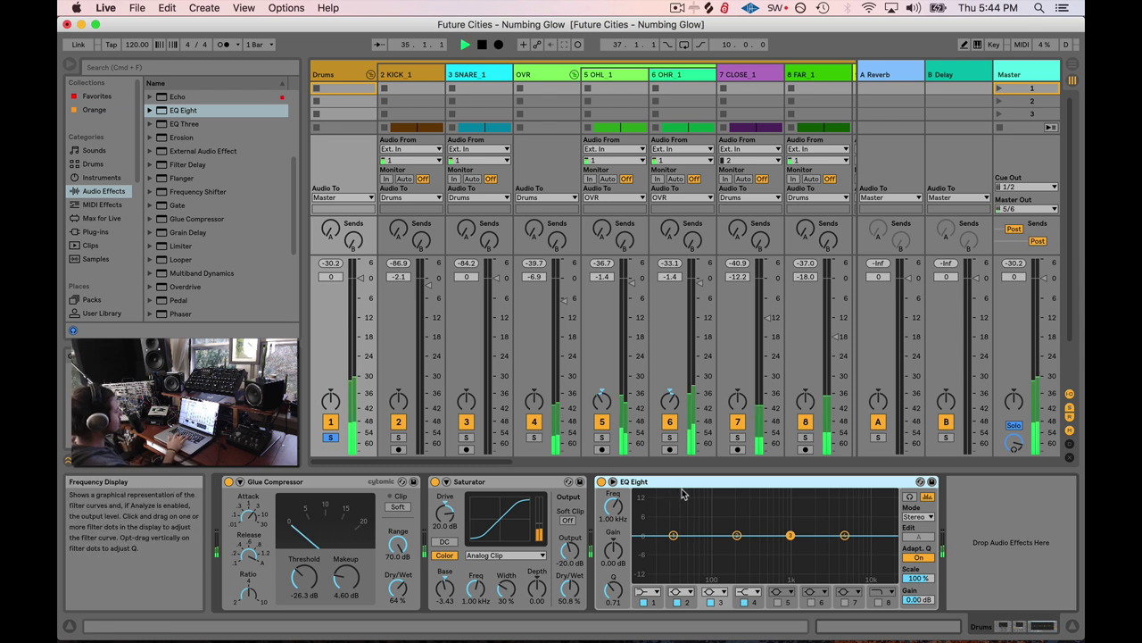
{"action": "key", "text": "space"}
- Change the EQ Eight's first band to a low cut at 18.2 Hz with a Q of 0.78
{"action": "left_click", "coordinate": [673, 535]}
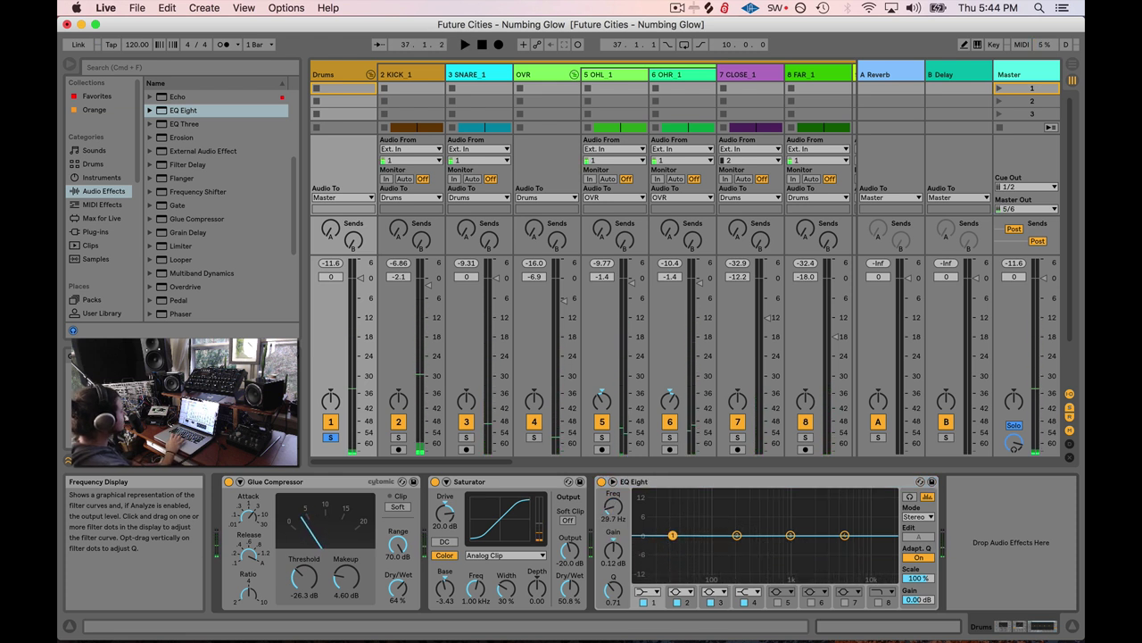
{"action": "left_click_drag", "start_coordinate": [673, 536], "coordinate": [660, 536]}
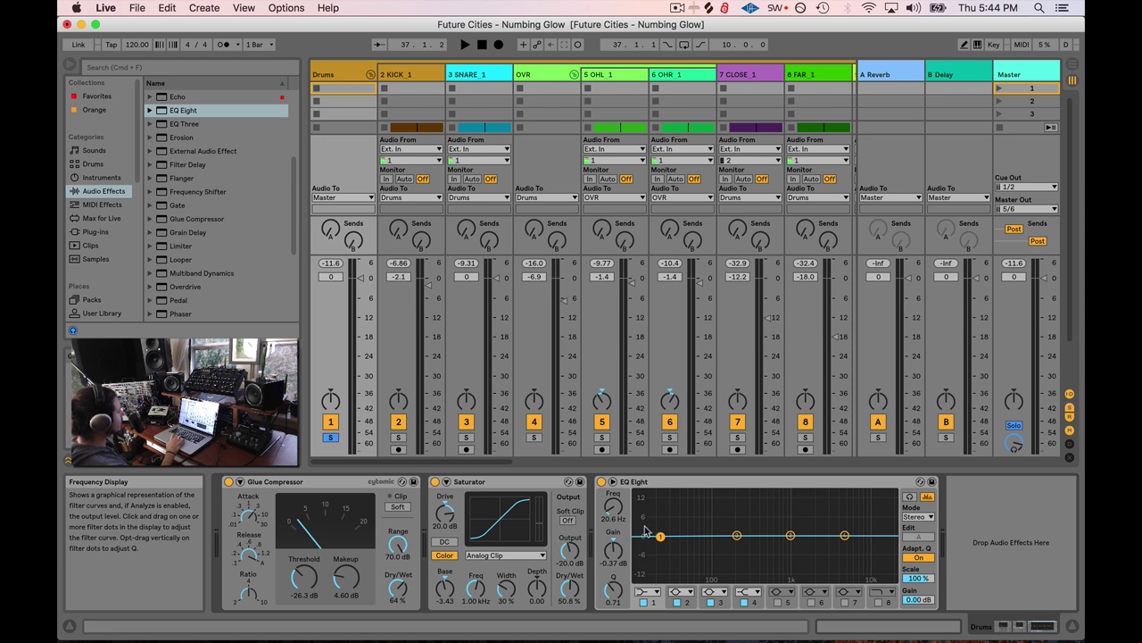
{"action": "left_click", "coordinate": [649, 592]}
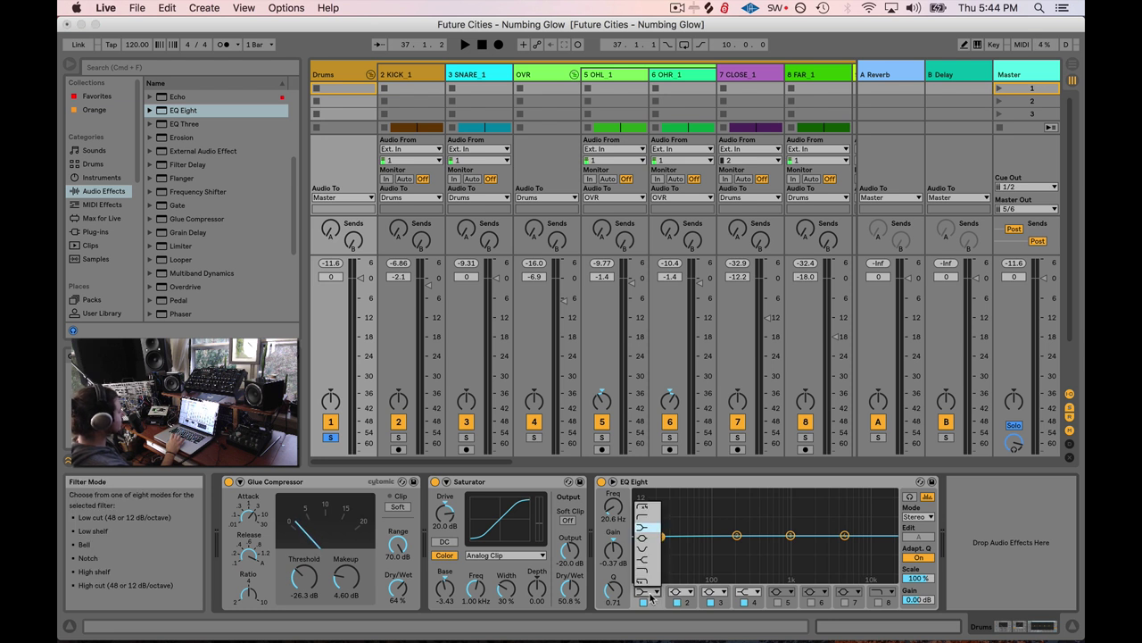
{"action": "left_click", "coordinate": [652, 525]}
{"action": "left_click_drag", "start_coordinate": [661, 546], "coordinate": [657, 547]}
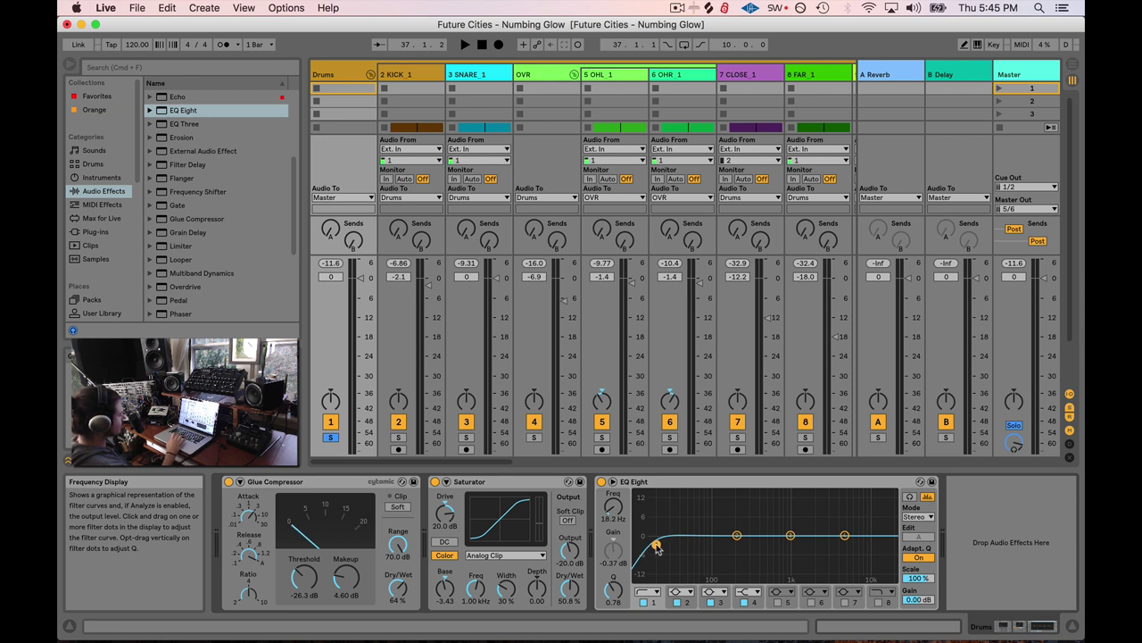
- Compare the drums with the EQ Eight bypassed and active, adjusting its low cut to 19.0 Hz with a Q of 0.75
{"action": "key", "text": "space"}
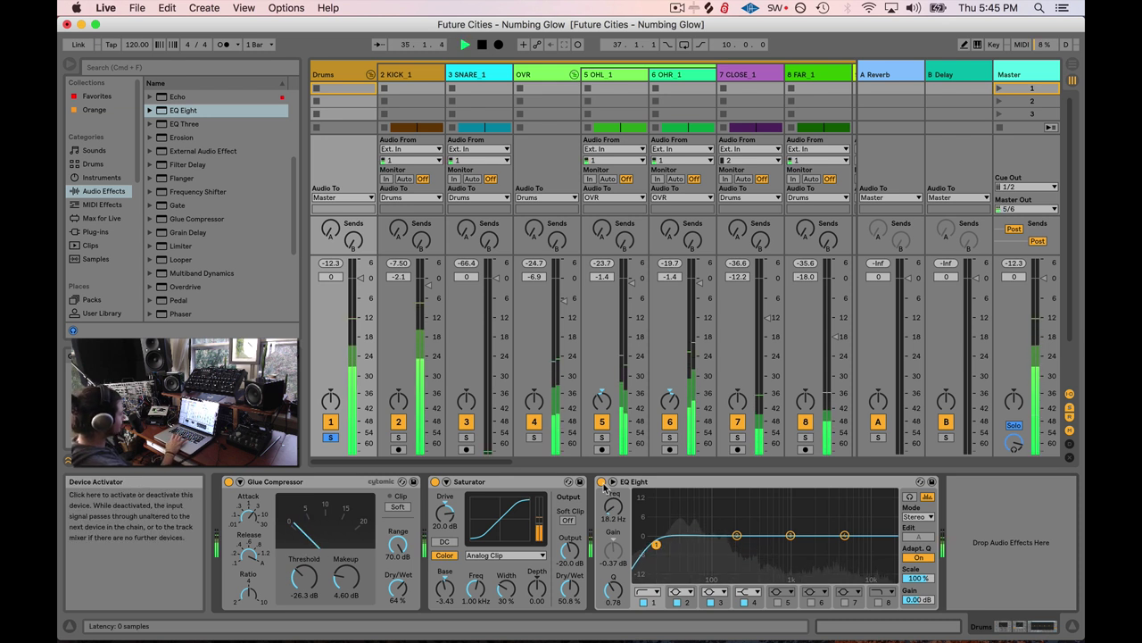
{"action": "key", "text": "space"}
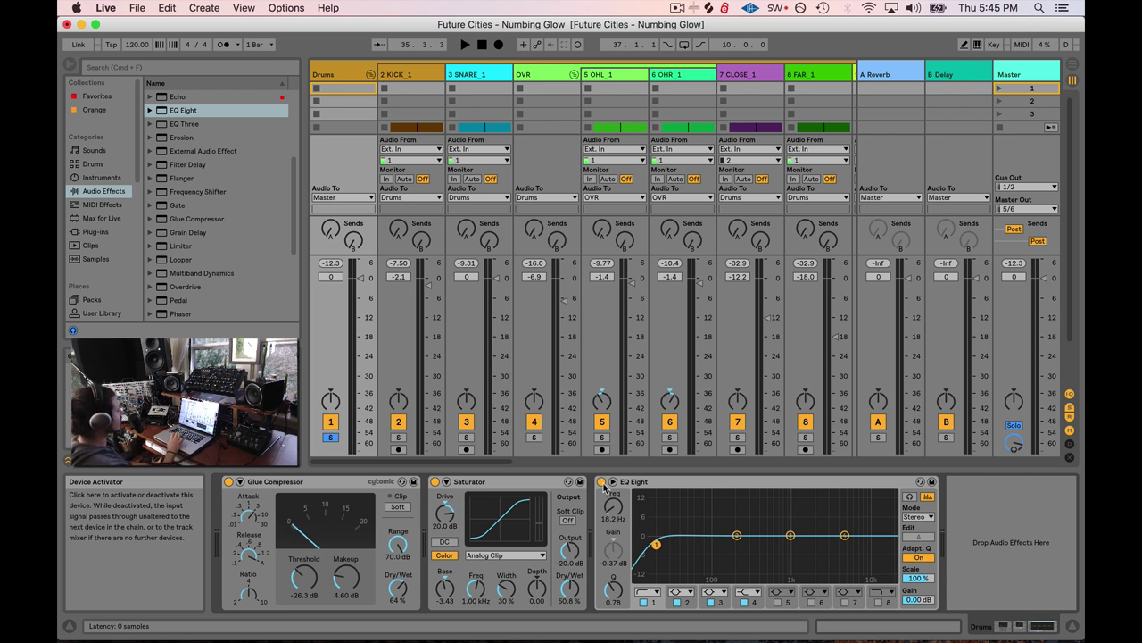
{"action": "left_click", "coordinate": [602, 483]}
{"action": "left_click", "coordinate": [602, 483]}
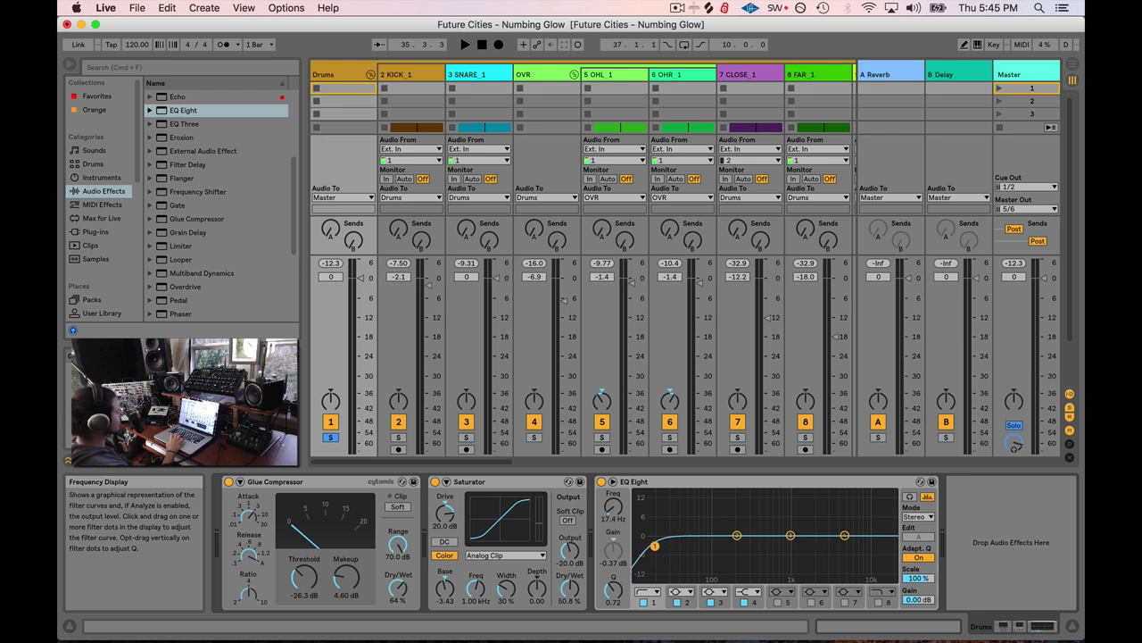
{"action": "key", "text": "space"}
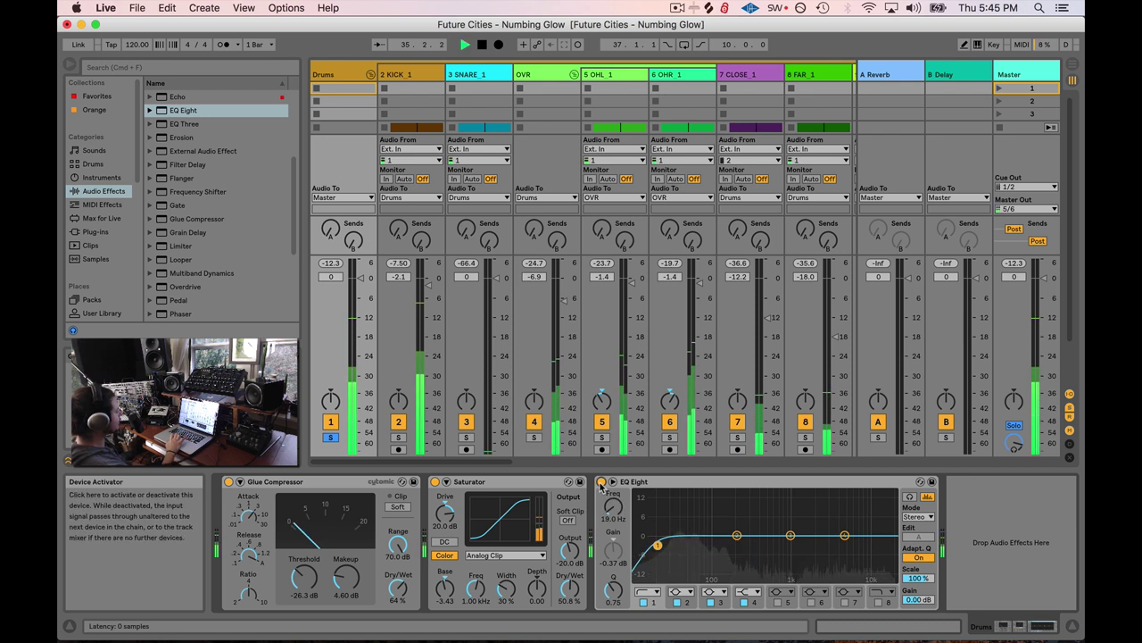
{"action": "left_click", "coordinate": [602, 483]}
{"action": "left_click", "coordinate": [603, 482]}
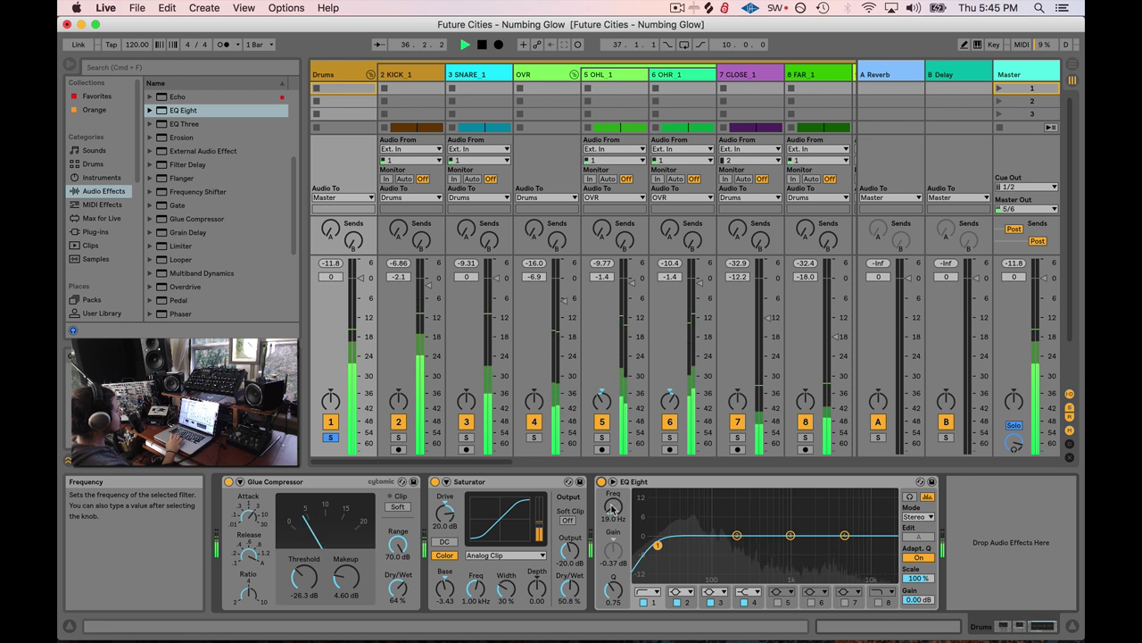
- Raise the EQ Eight's low cut frequency to 23.5 Hz and play the drums to check it
{"action": "left_click_drag", "start_coordinate": [659, 546], "coordinate": [665, 544]}
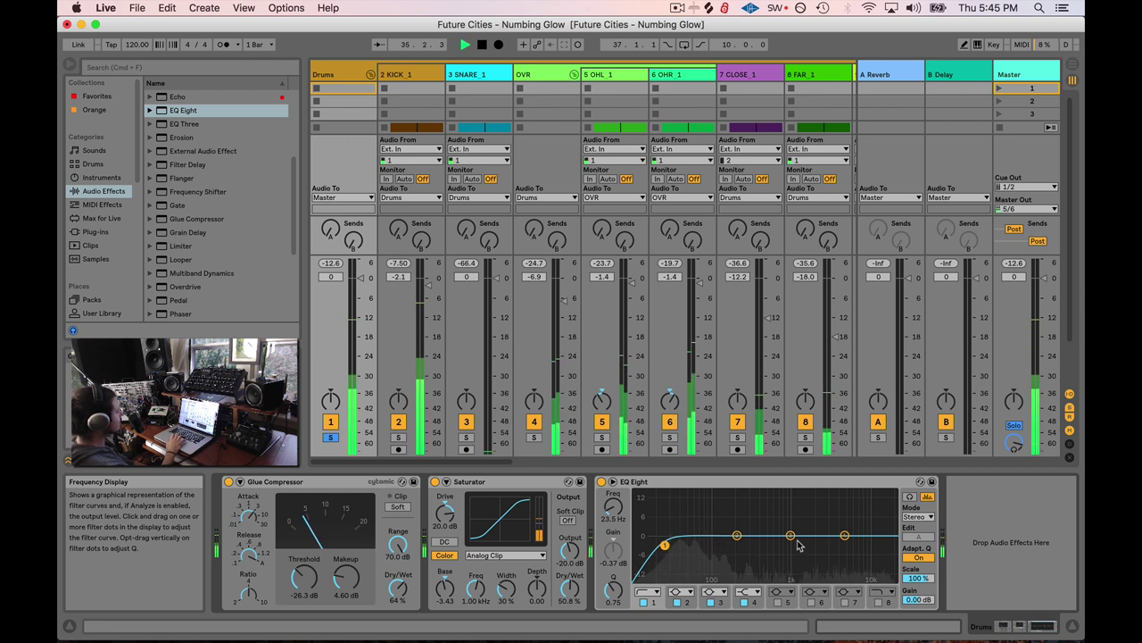
{"action": "key", "text": "space"}
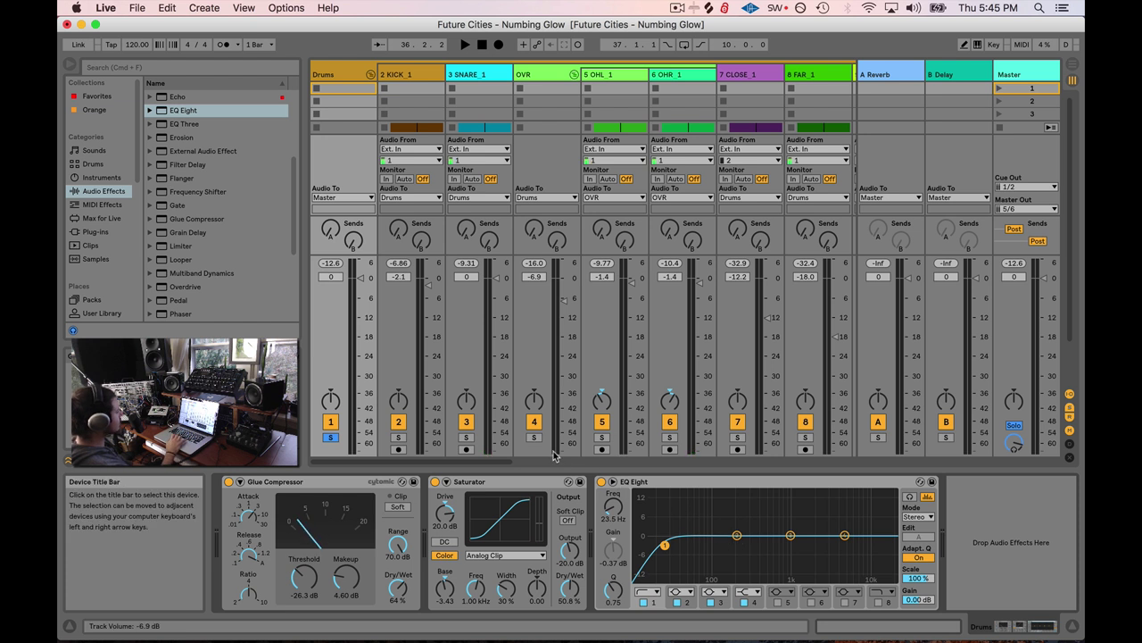
{"action": "key", "text": "space"}
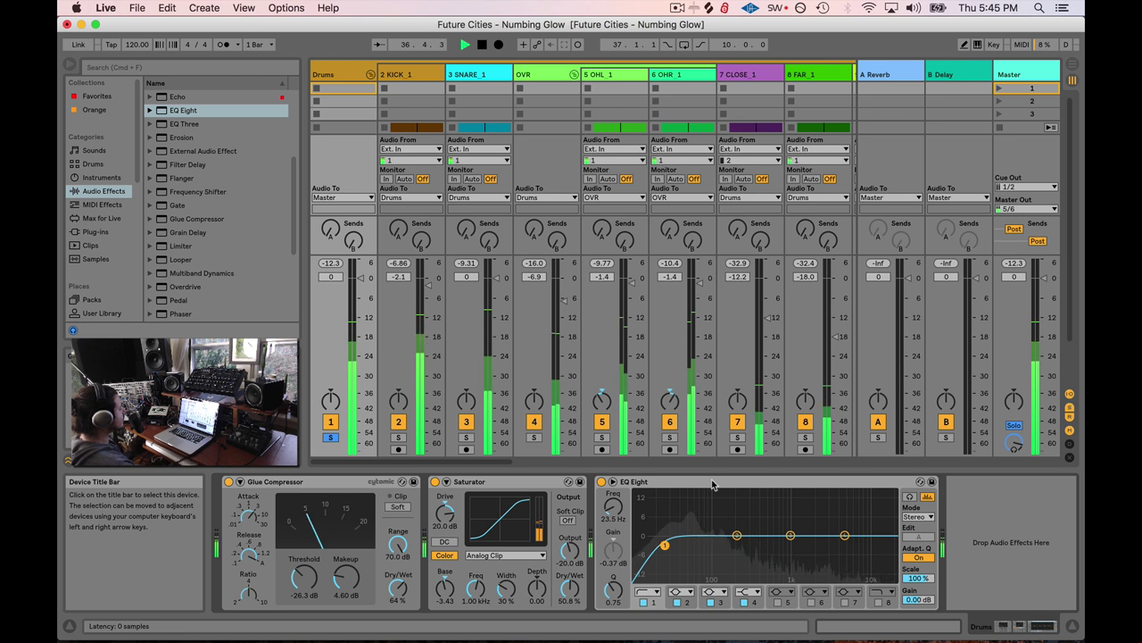
- Shape the EQ Eight's second band into a 1.36 dB cut at 91.8 Hz with a Q of 1.94, auditioning the band
{"action": "mouse_move", "coordinate": [739, 540]}
{"action": "left_mouse_down"}
{"action": "mouse_move", "coordinate": [728, 542]}
{"action": "mouse_move", "coordinate": [739, 530]}
{"action": "mouse_move", "coordinate": [717, 537]}
{"action": "left_mouse_up"}
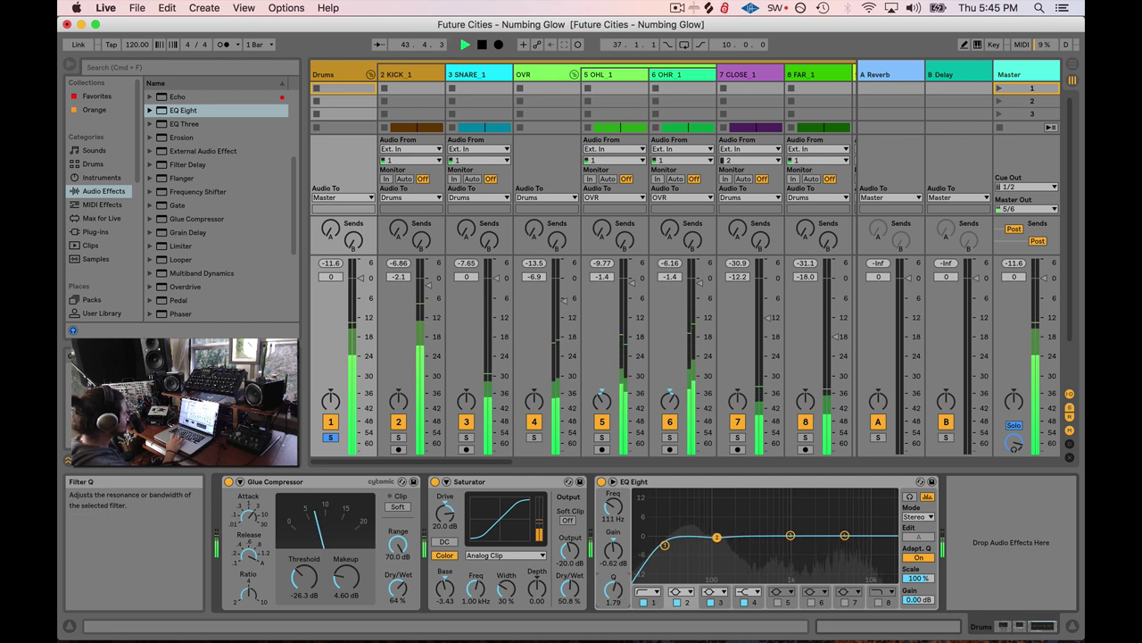
{"action": "left_click", "coordinate": [909, 497]}
{"action": "mouse_move", "coordinate": [717, 537]}
{"action": "left_mouse_down"}
{"action": "mouse_move", "coordinate": [720, 516]}
{"action": "mouse_move", "coordinate": [729, 520]}
{"action": "mouse_move", "coordinate": [702, 520]}
{"action": "mouse_move", "coordinate": [710, 539]}
{"action": "left_mouse_up"}
{"action": "key", "text": "space"}
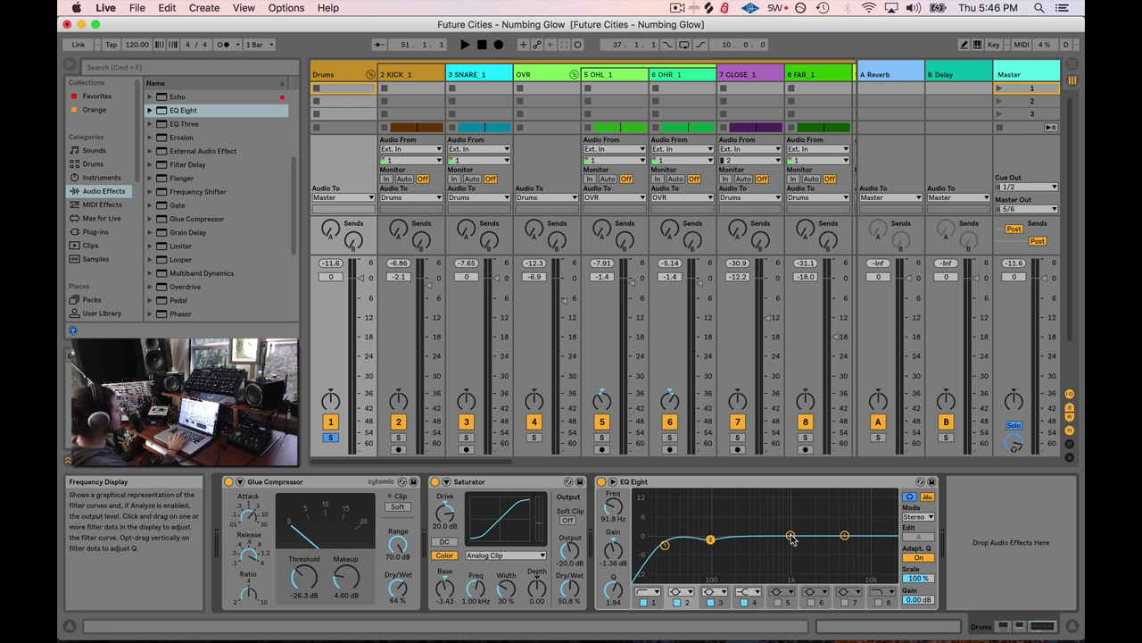
- Raise the EQ Eight's fourth band as a high shelf to 2.11 dB at 1.29 kHz while checking the drums
{"action": "key", "text": "space"}
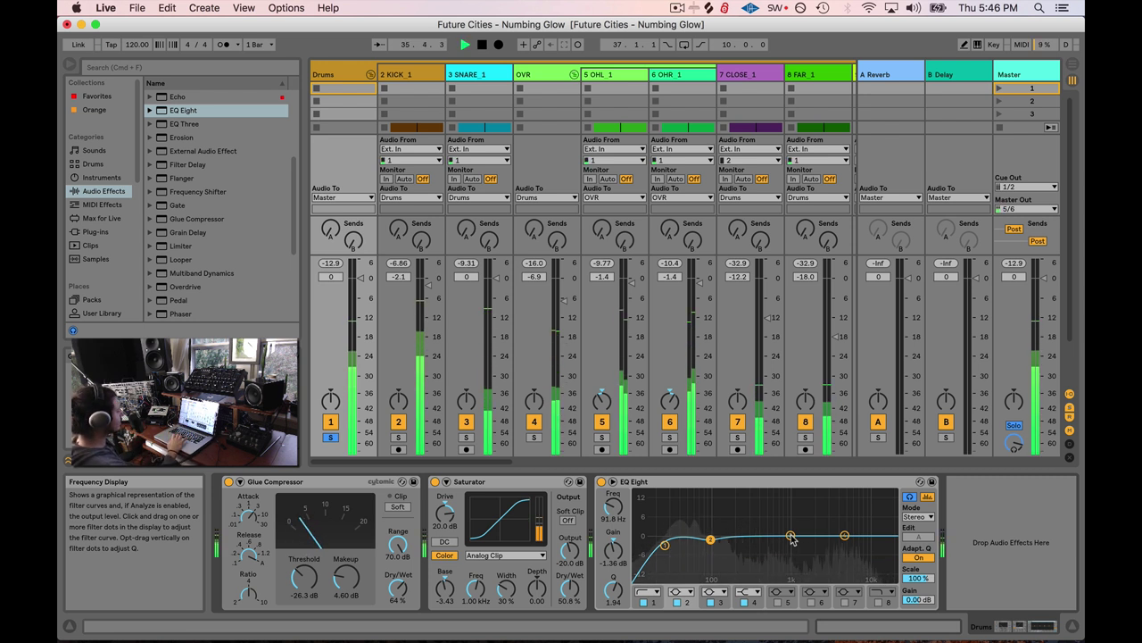
{"action": "mouse_move", "coordinate": [792, 539]}
{"action": "left_mouse_down"}
{"action": "mouse_move", "coordinate": [848, 529]}
{"action": "mouse_move", "coordinate": [802, 531]}
{"action": "left_mouse_up"}
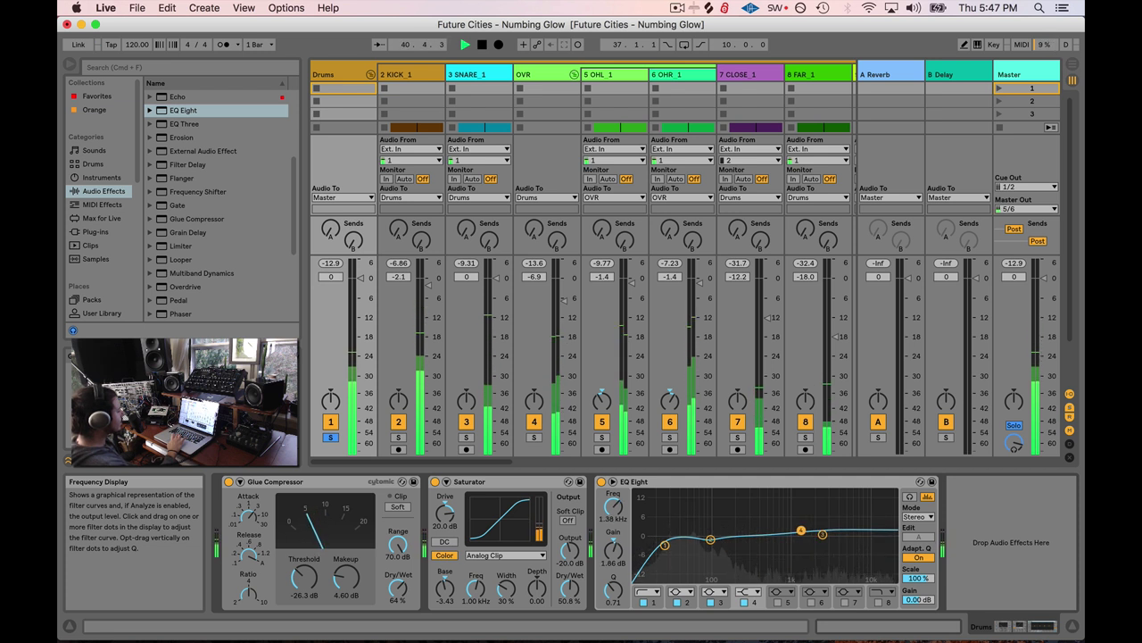
{"action": "key", "text": "space"}
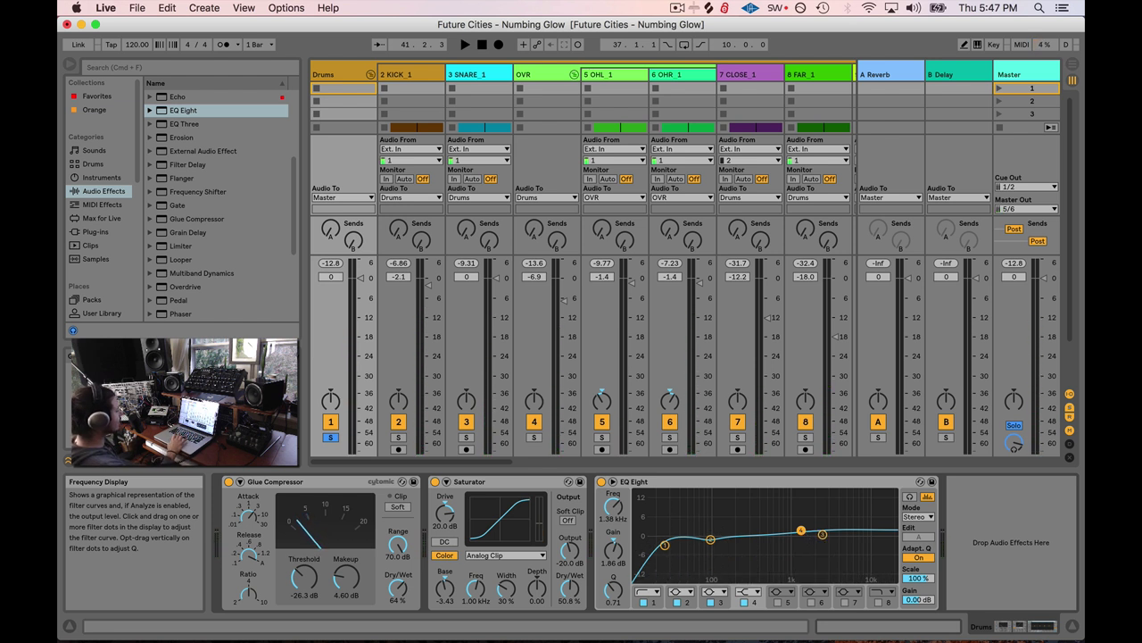
{"action": "left_click_drag", "start_coordinate": [801, 530], "coordinate": [799, 529]}
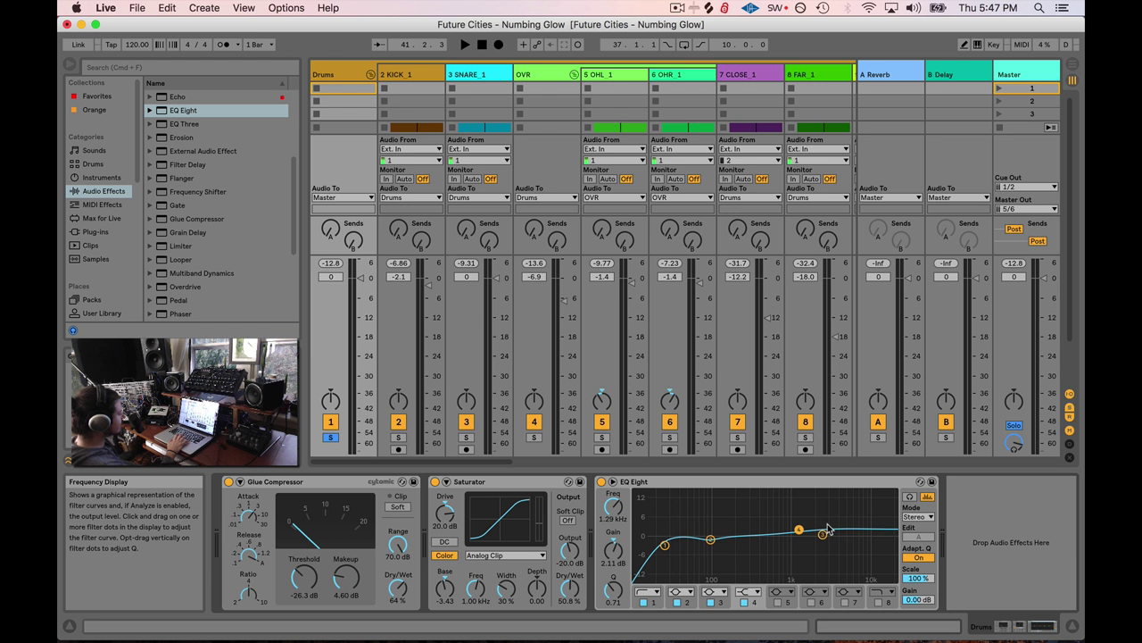
- Audition the EQ Eight's third band and set it to a 1.86 dB cut at 3.59 kHz with a Q of 1.87
{"action": "key", "text": "space"}
{"action": "left_click_drag", "start_coordinate": [823, 533], "coordinate": [839, 535]}
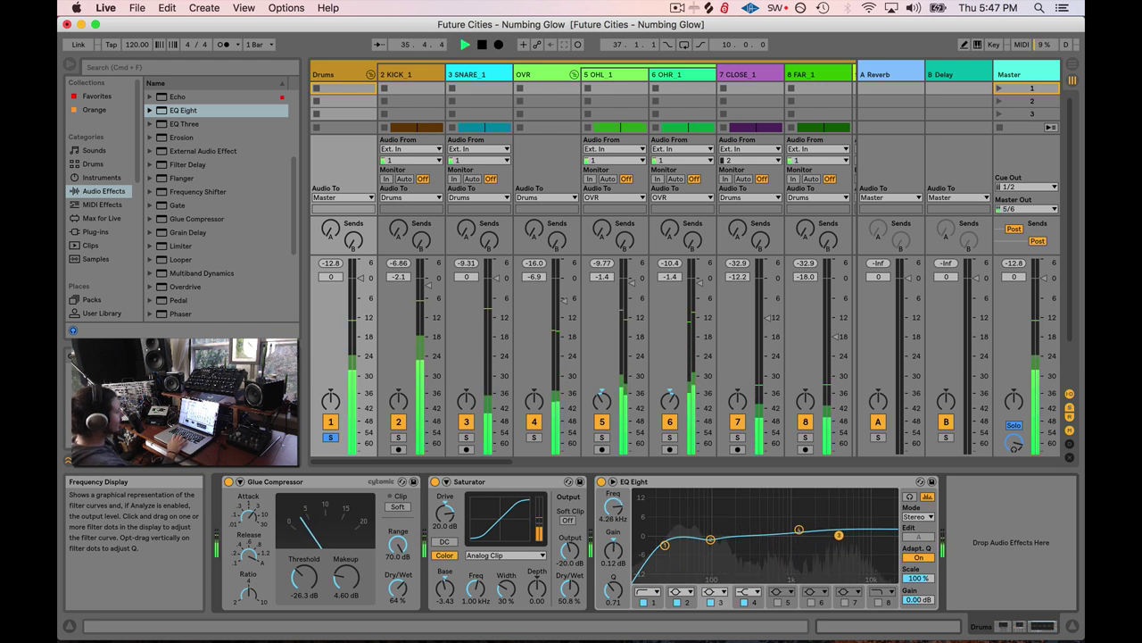
{"action": "left_click", "coordinate": [909, 497]}
{"action": "key", "text": "space"}
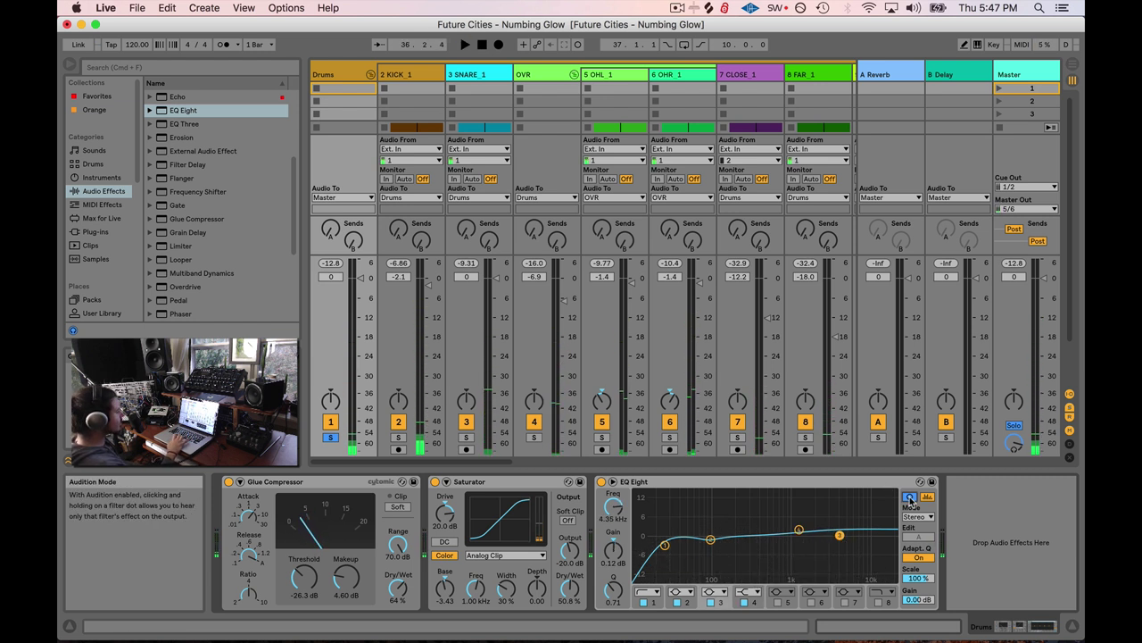
{"action": "left_click_drag", "start_coordinate": [613, 591], "coordinate": [613, 575]}
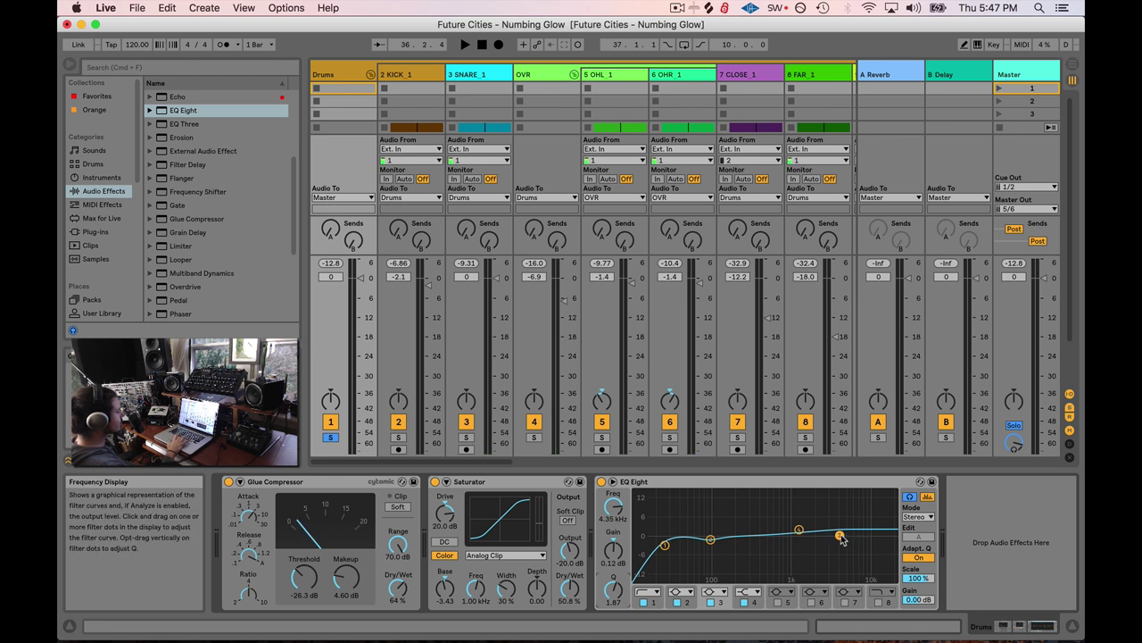
{"action": "key", "text": "space"}
{"action": "left_click_drag", "start_coordinate": [842, 540], "coordinate": [839, 523]}
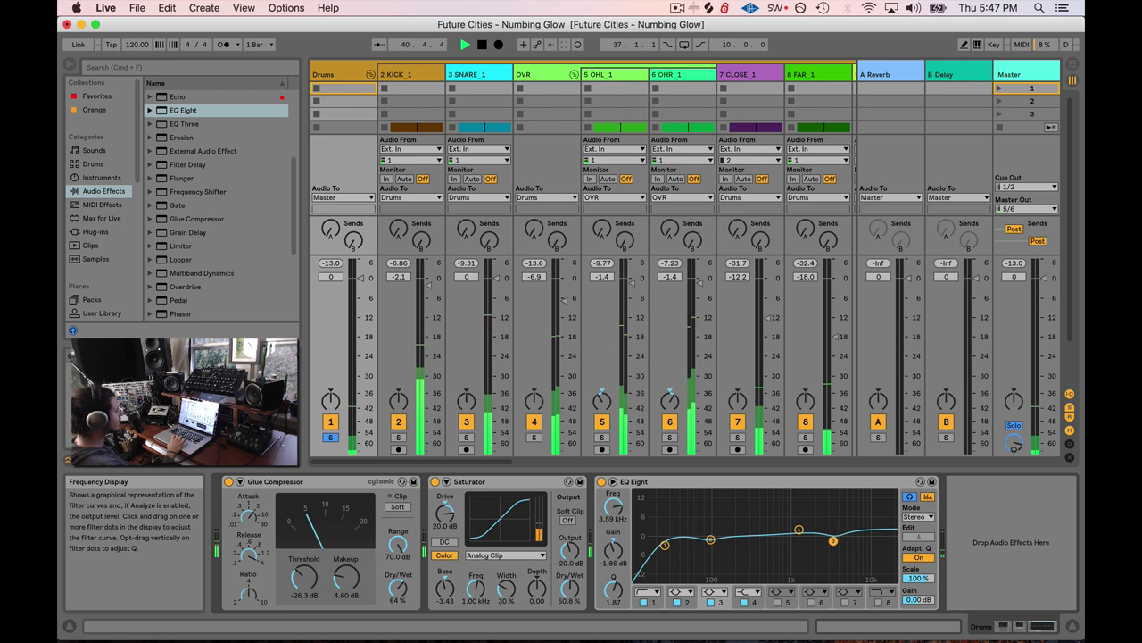
- Compare the drums with the EQ Eight bypassed and active during playback, leaving it active
{"action": "left_click", "coordinate": [601, 482]}
{"action": "key", "text": "space"}
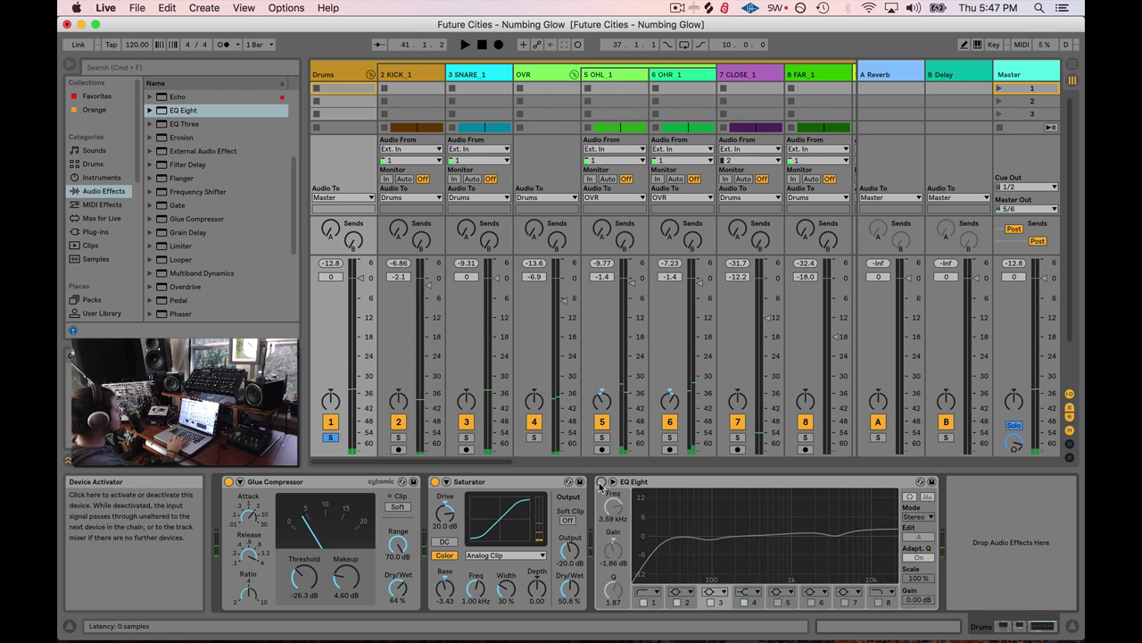
{"action": "key", "text": "space"}
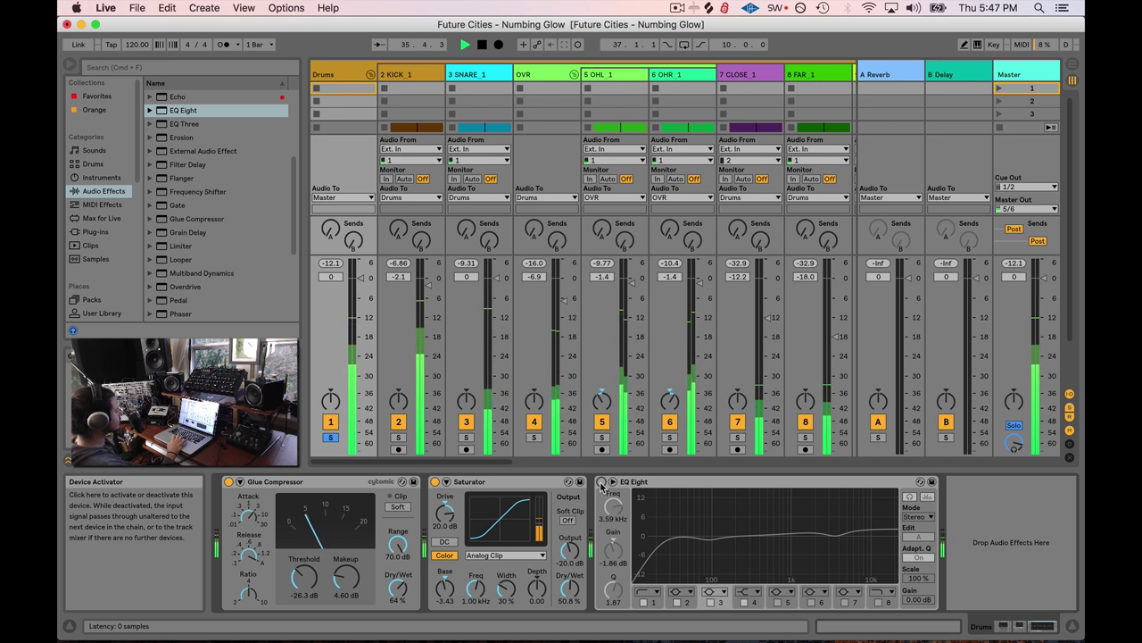
{"action": "left_click", "coordinate": [601, 482]}
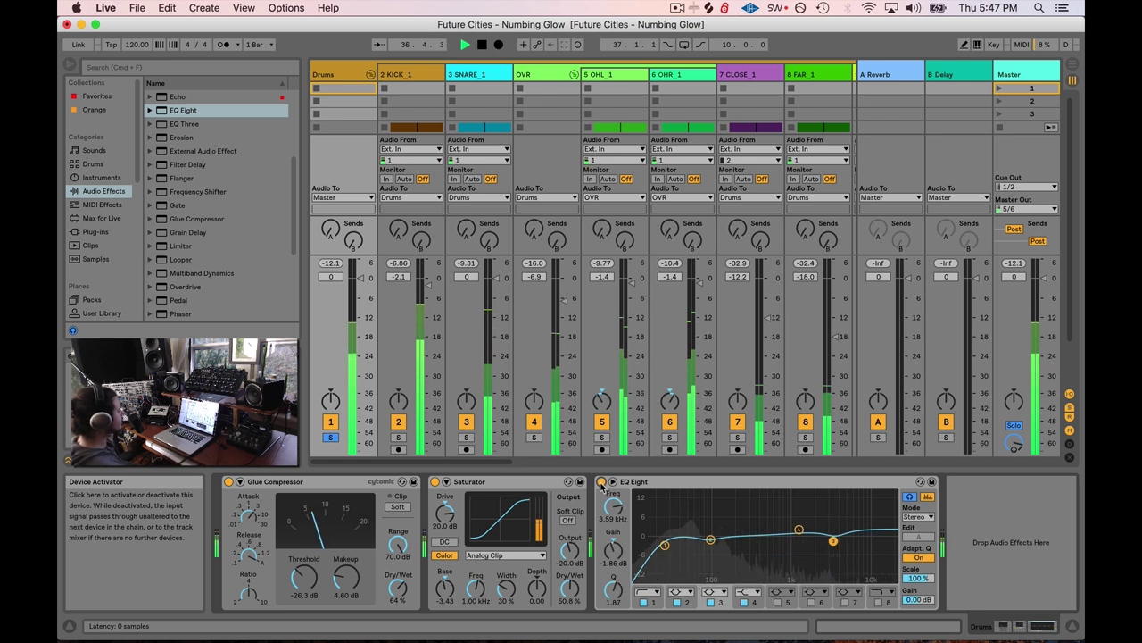
{"action": "left_click", "coordinate": [600, 482]}
{"action": "left_click", "coordinate": [601, 482]}
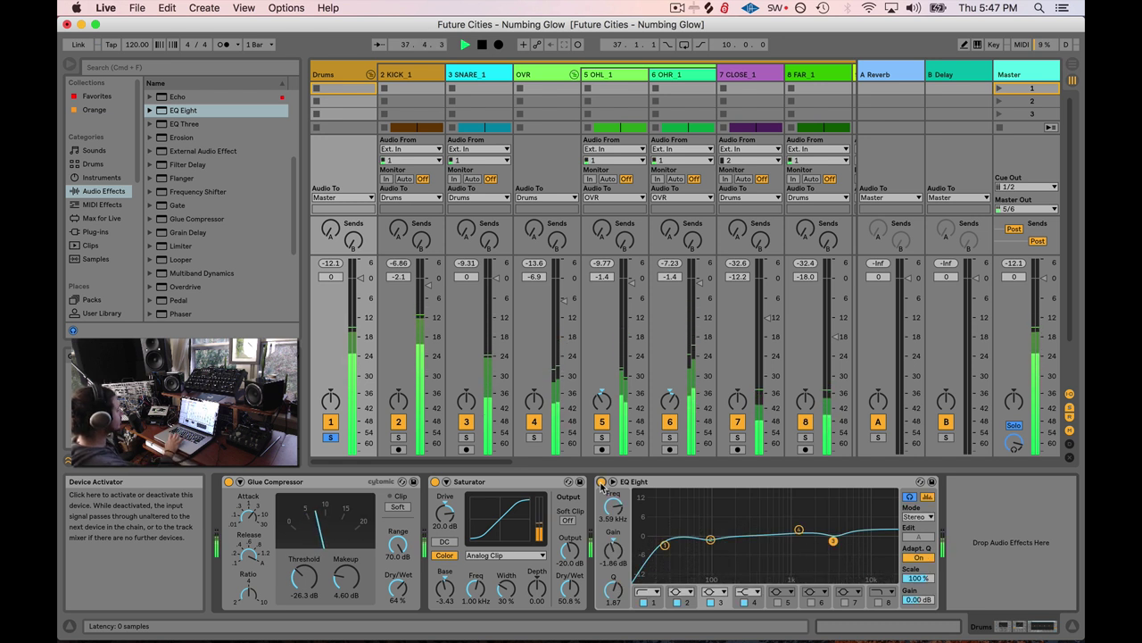
{"action": "key", "text": "space"}
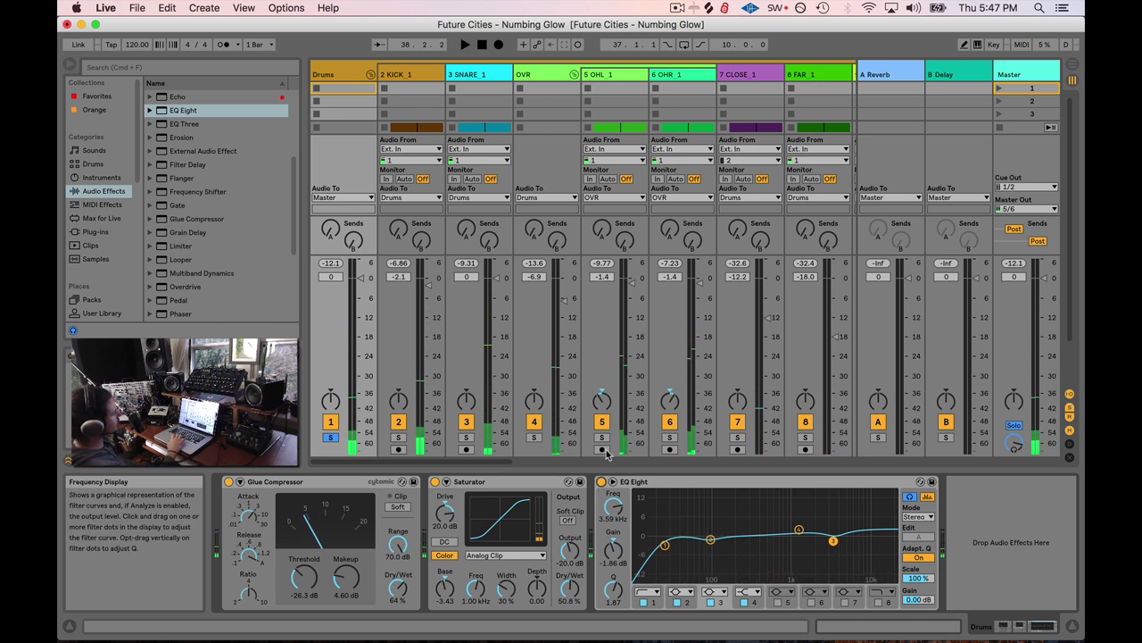
- Add a Drum Buss after the EQ Eight on the Drums group
{"action": "left_click", "coordinate": [335, 77]}
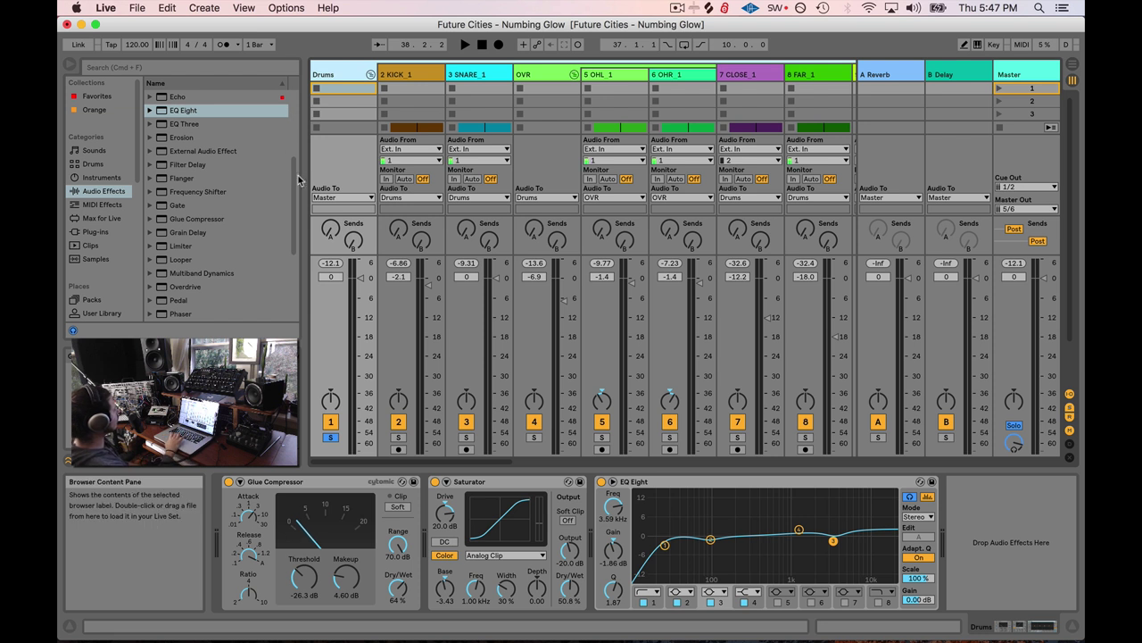
{"action": "left_click_drag", "start_coordinate": [296, 178], "coordinate": [288, 202]}
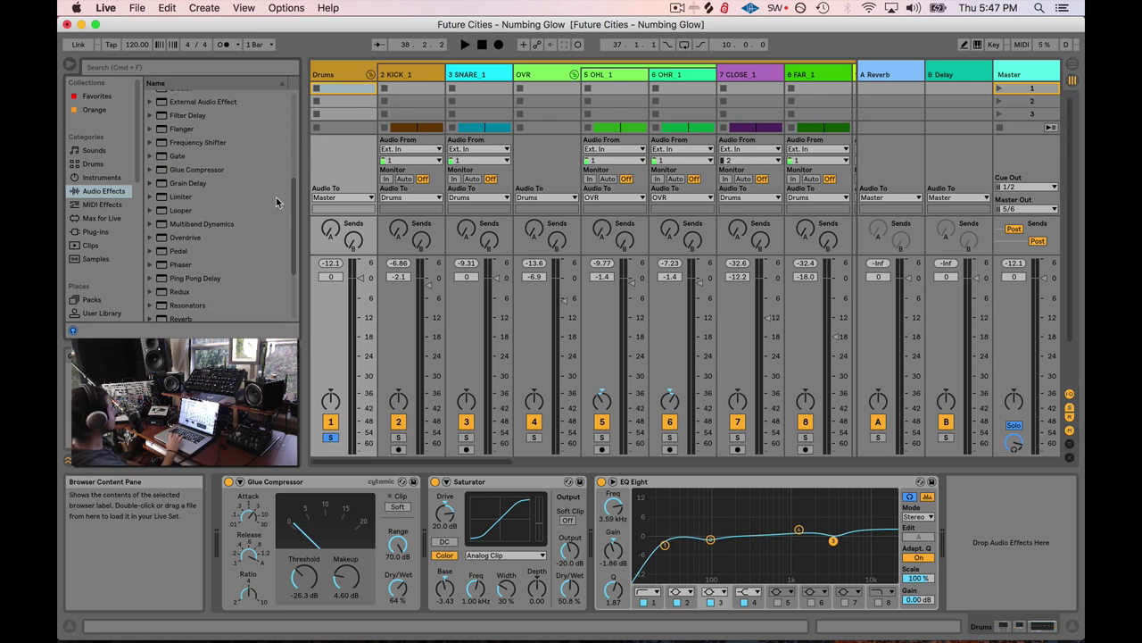
{"action": "scroll", "coordinate": [253, 201], "scroll_direction": "up", "scroll_amount": 3}
{"action": "scroll", "coordinate": [253, 202], "scroll_direction": "up", "scroll_amount": 5}
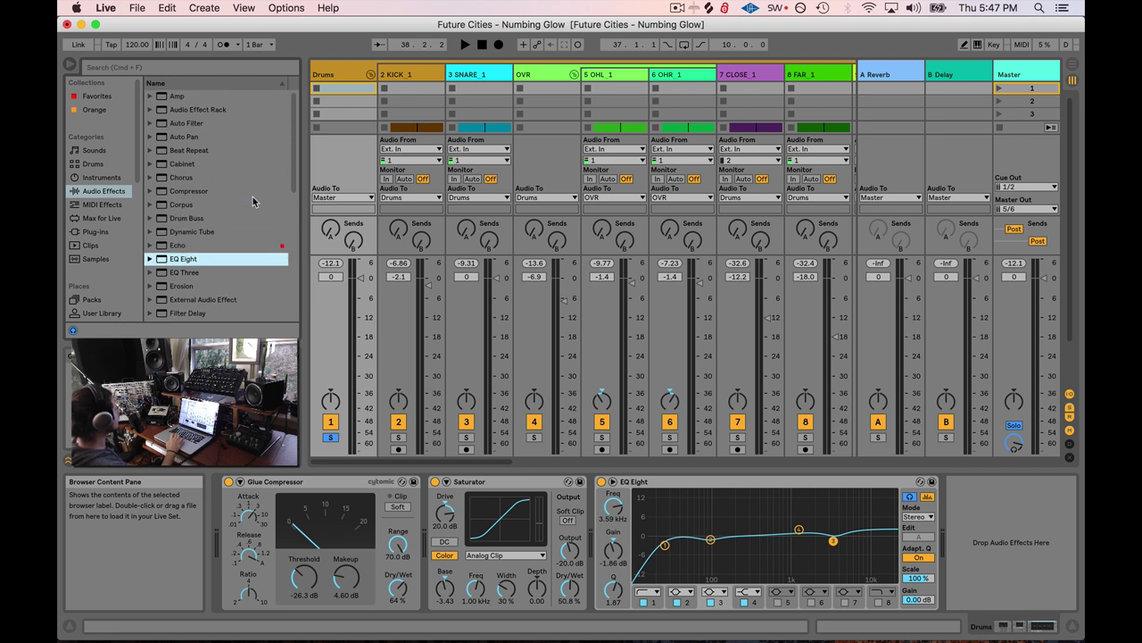
{"action": "left_click_drag", "start_coordinate": [183, 218], "coordinate": [1066, 565]}
{"action": "scroll", "coordinate": [535, 554], "scroll_direction": "left", "scroll_amount": 3}
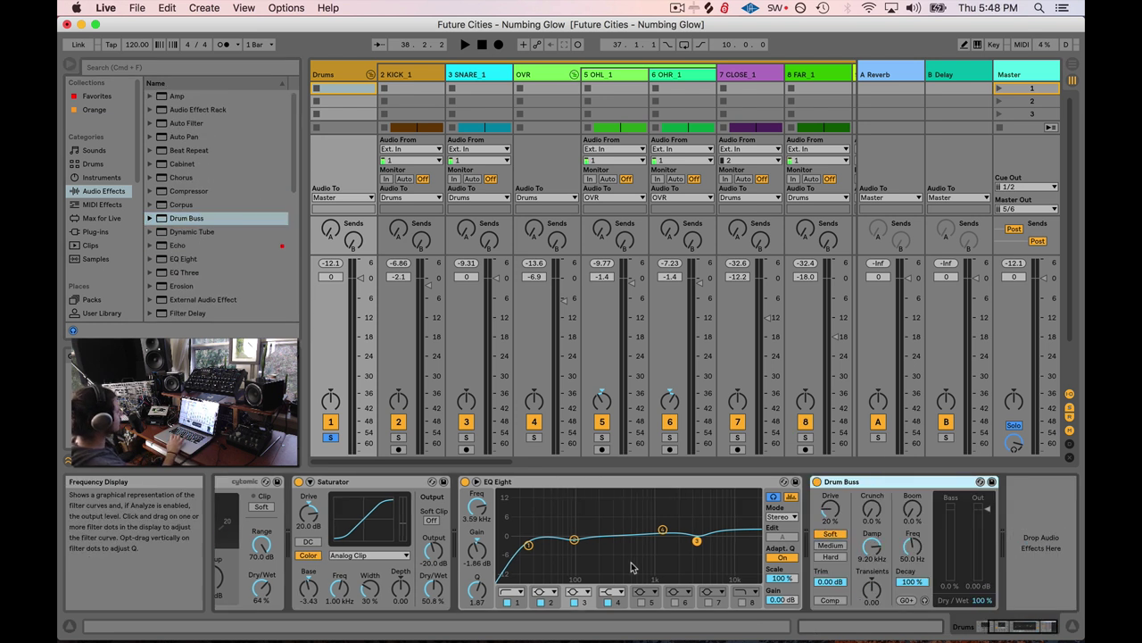
- Try the Drum Buss with its Drive at 16%, and remove the device from the Drums group
{"action": "scroll", "coordinate": [678, 561], "scroll_direction": "right", "scroll_amount": 3}
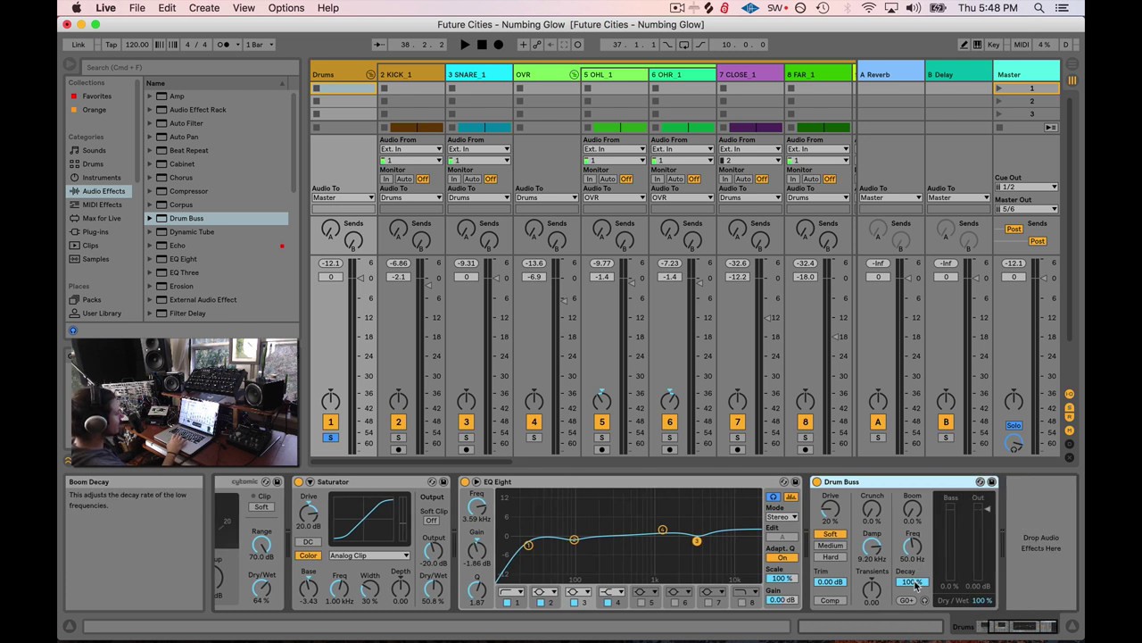
{"action": "left_click_drag", "start_coordinate": [912, 510], "coordinate": [912, 536]}
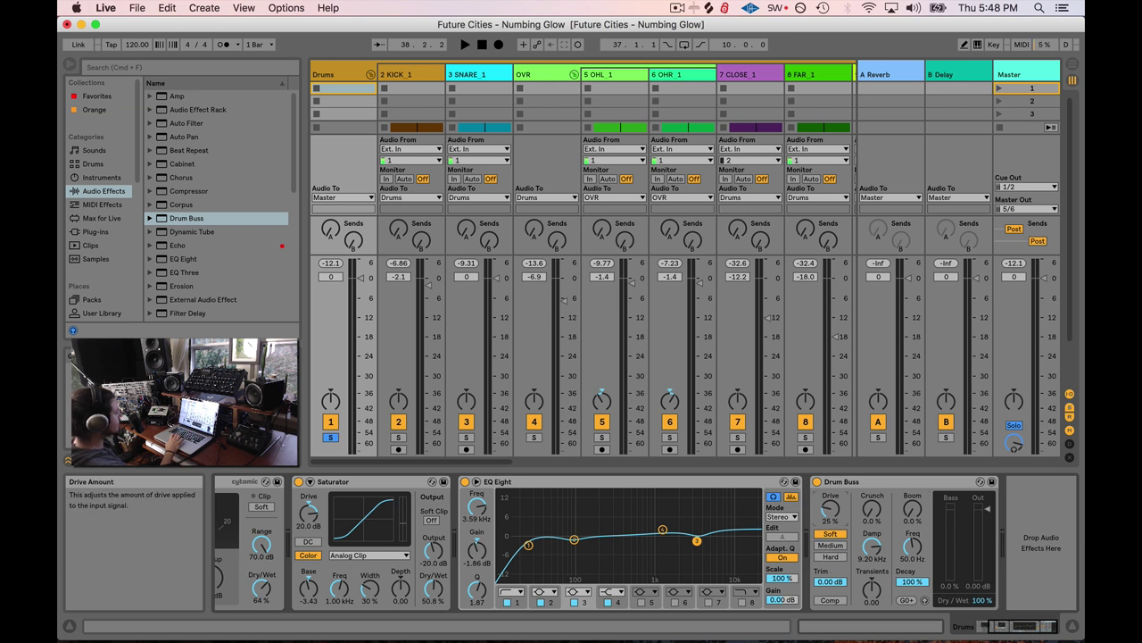
{"action": "left_click_drag", "start_coordinate": [887, 514], "coordinate": [873, 518]}
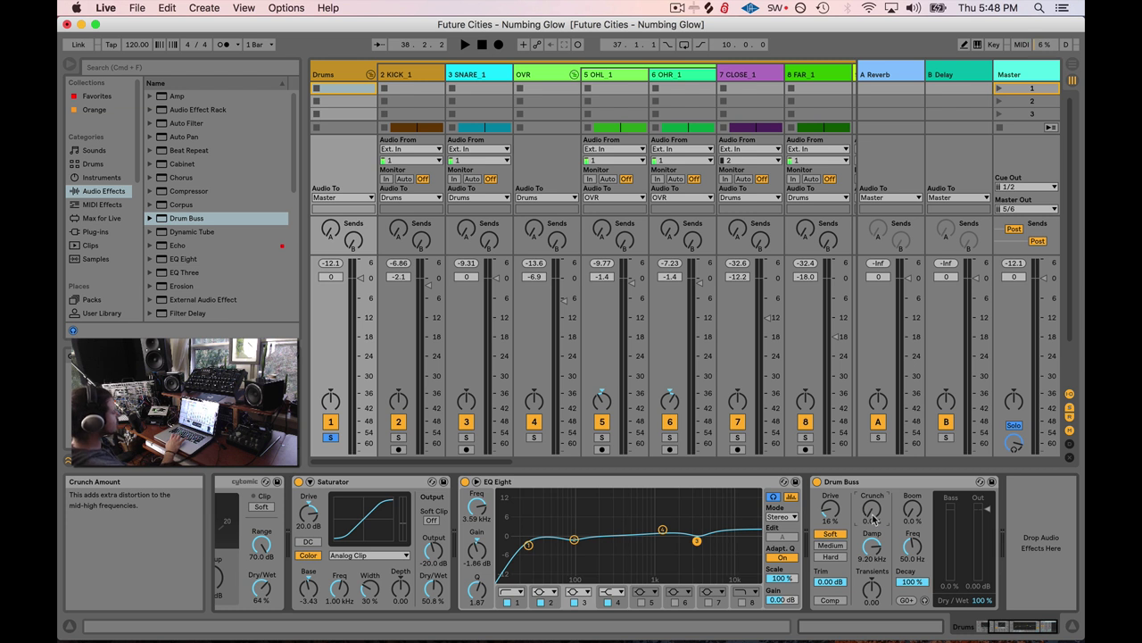
{"action": "left_click", "coordinate": [873, 489]}
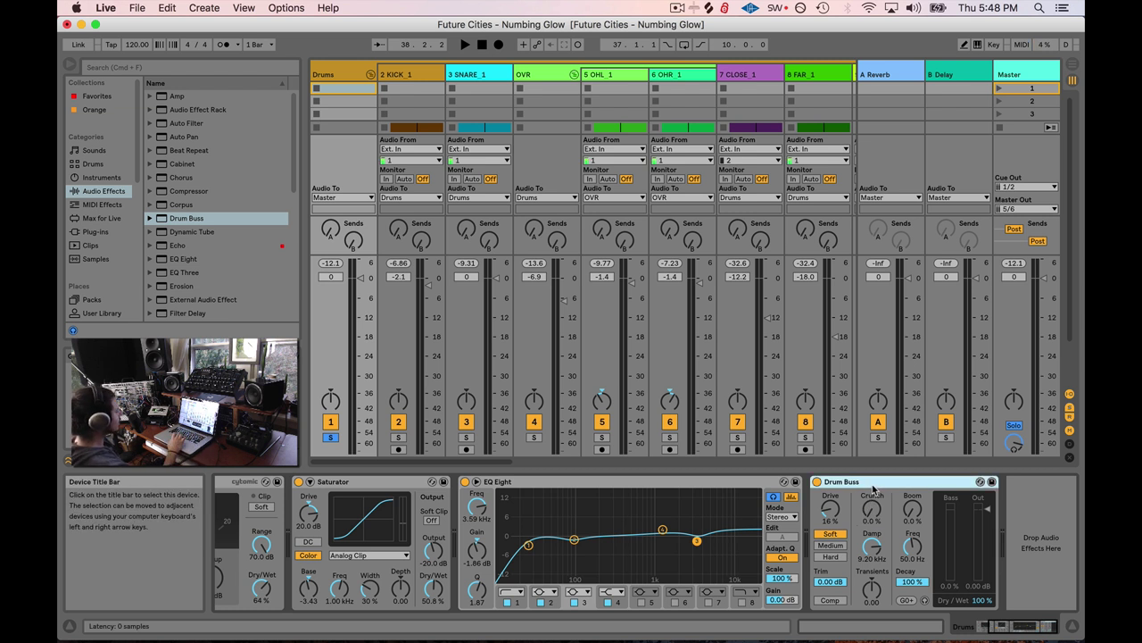
{"action": "key", "text": "Delete"}
{"action": "key", "text": "Delete"}
{"action": "key", "text": "super+z"}
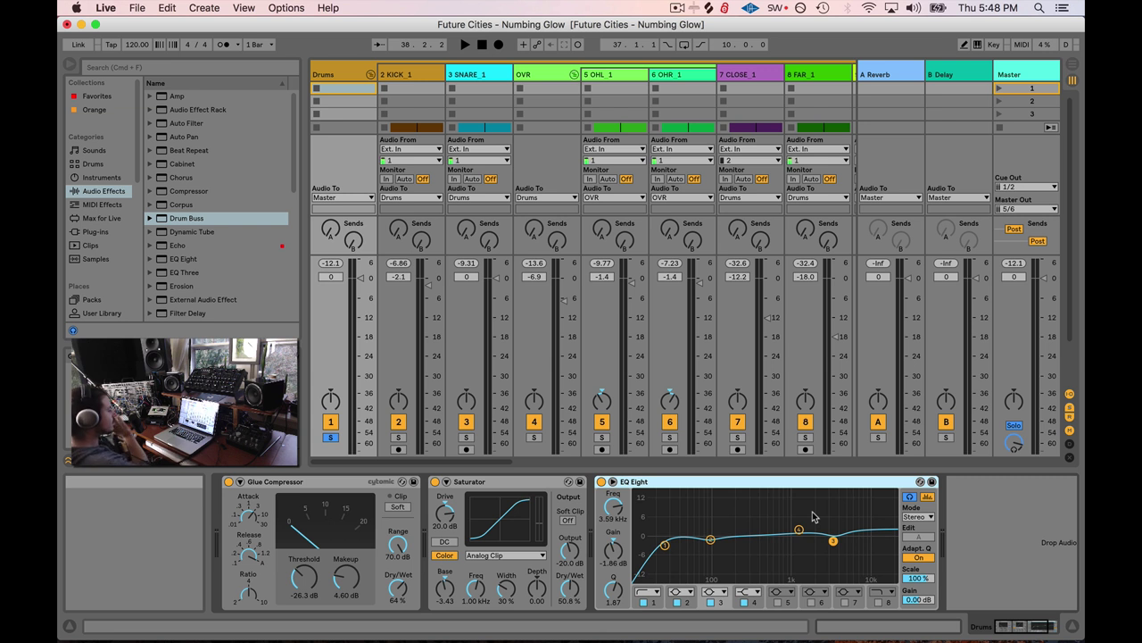
- Review the Glue Compressor, Saturator and EQ Eight in the Drums group's device chain
{"action": "left_click", "coordinate": [336, 485]}
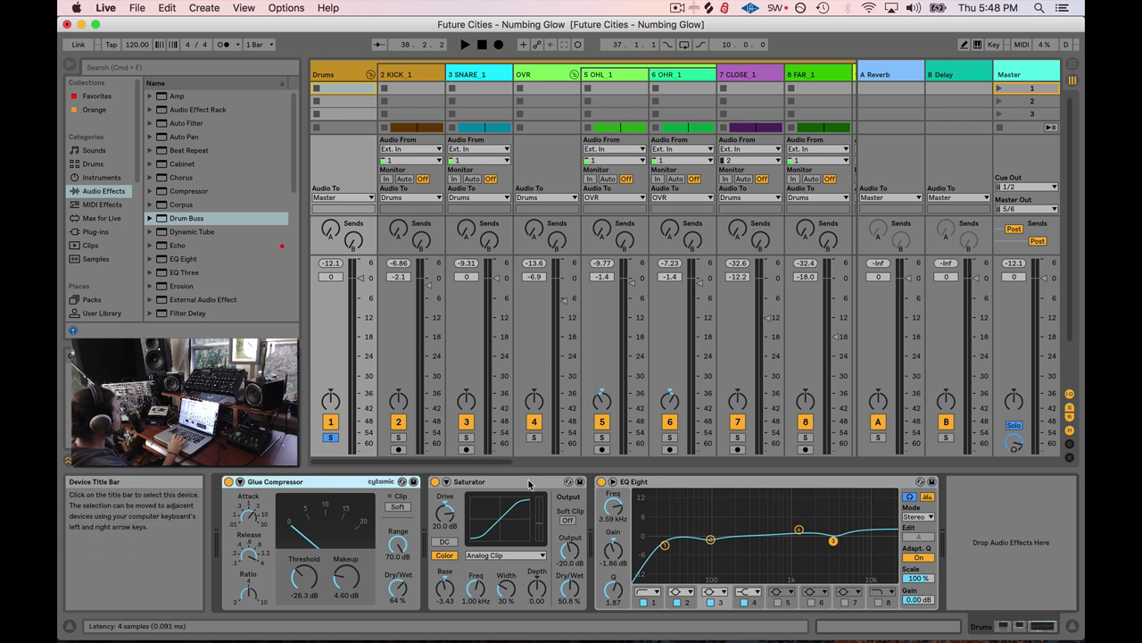
{"action": "left_click", "coordinate": [532, 482]}
{"action": "key", "text": "Right"}
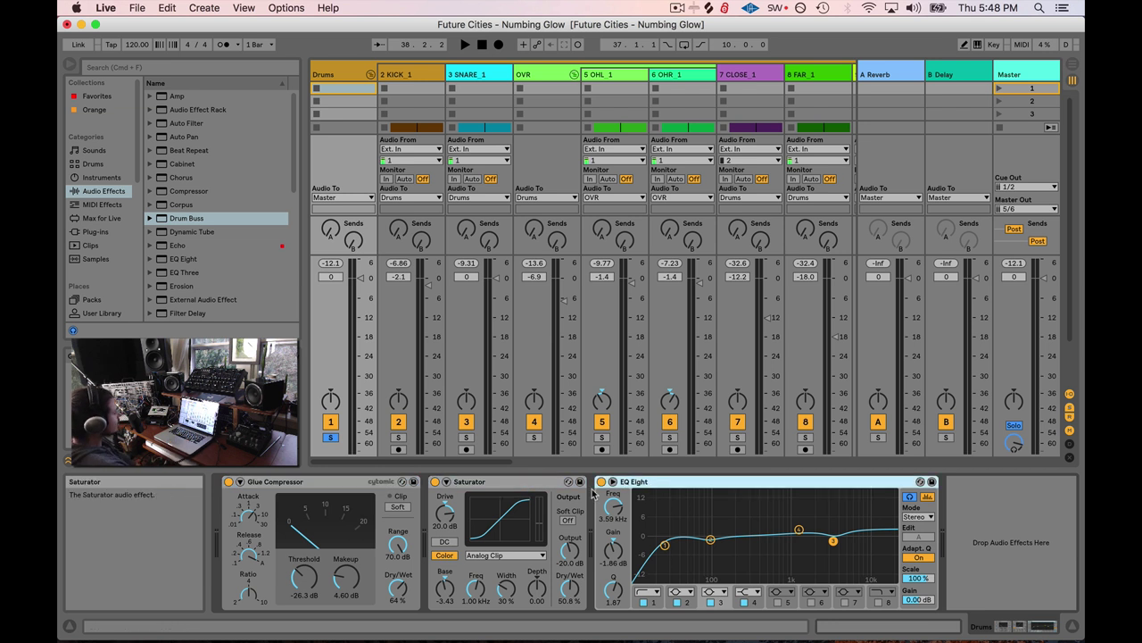
{"action": "left_click", "coordinate": [499, 483]}
{"action": "left_click", "coordinate": [339, 487]}
{"action": "left_click", "coordinate": [483, 485]}
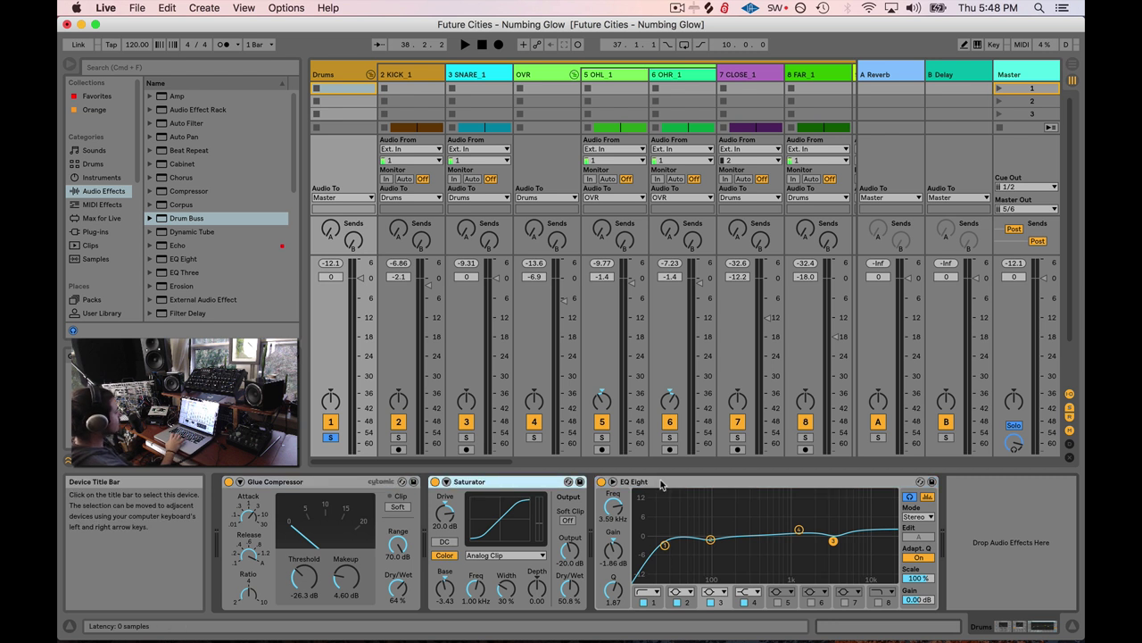
{"action": "left_click", "coordinate": [662, 485]}
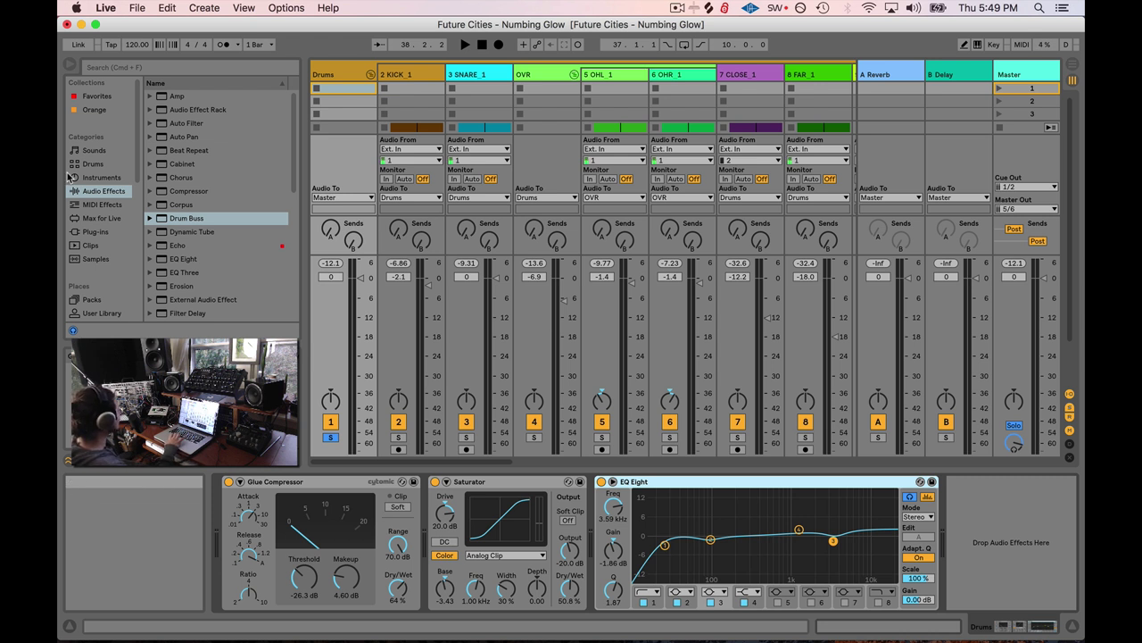
- Browse the third-party plug-ins from Soundtoys and FabFilter, selecting FF Pro-Q 3 in the list
{"action": "left_click", "coordinate": [96, 231]}
{"action": "scroll", "coordinate": [207, 218], "scroll_direction": "down", "scroll_amount": 8}
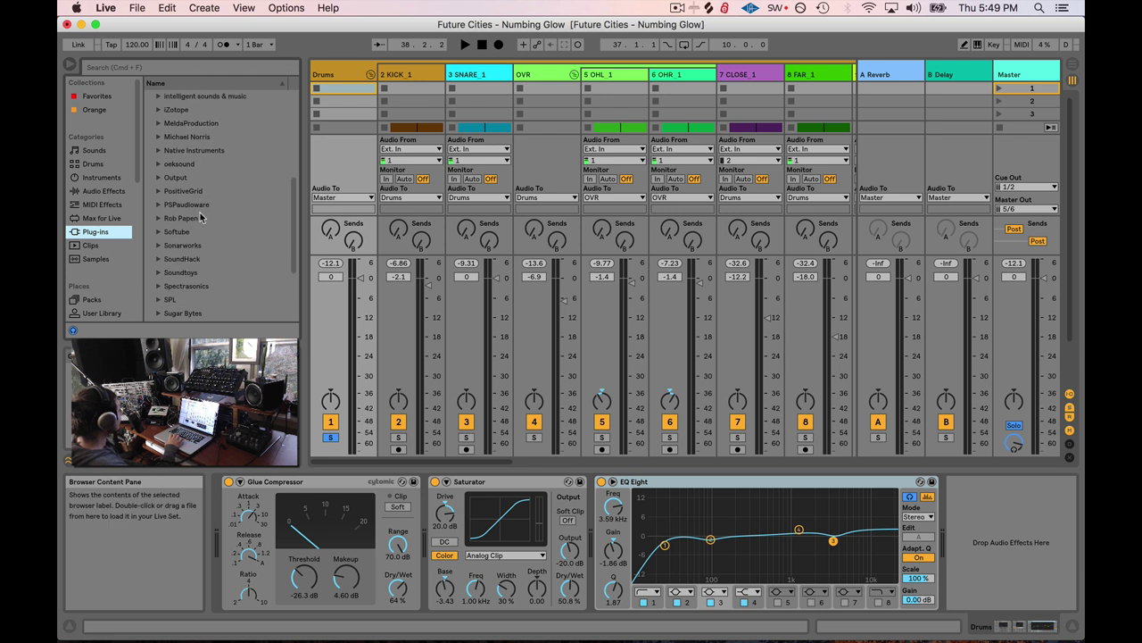
{"action": "left_click", "coordinate": [158, 245]}
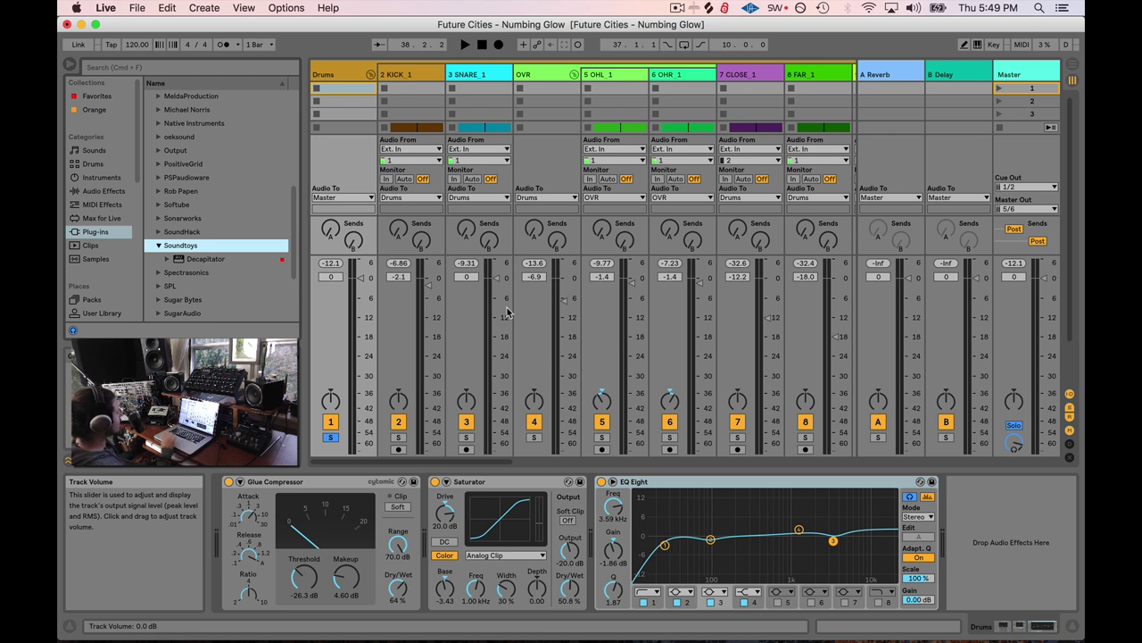
{"action": "scroll", "coordinate": [192, 209], "scroll_direction": "up", "scroll_amount": 3}
{"action": "scroll", "coordinate": [192, 210], "scroll_direction": "up", "scroll_amount": 1}
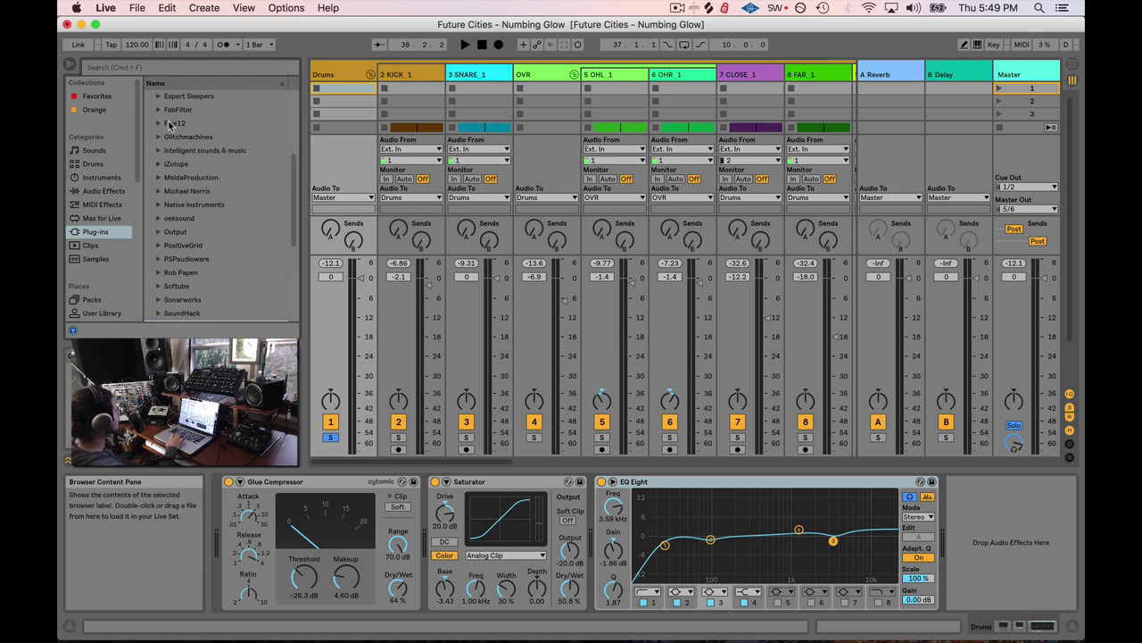
{"action": "left_click", "coordinate": [160, 109]}
{"action": "left_click", "coordinate": [189, 232]}
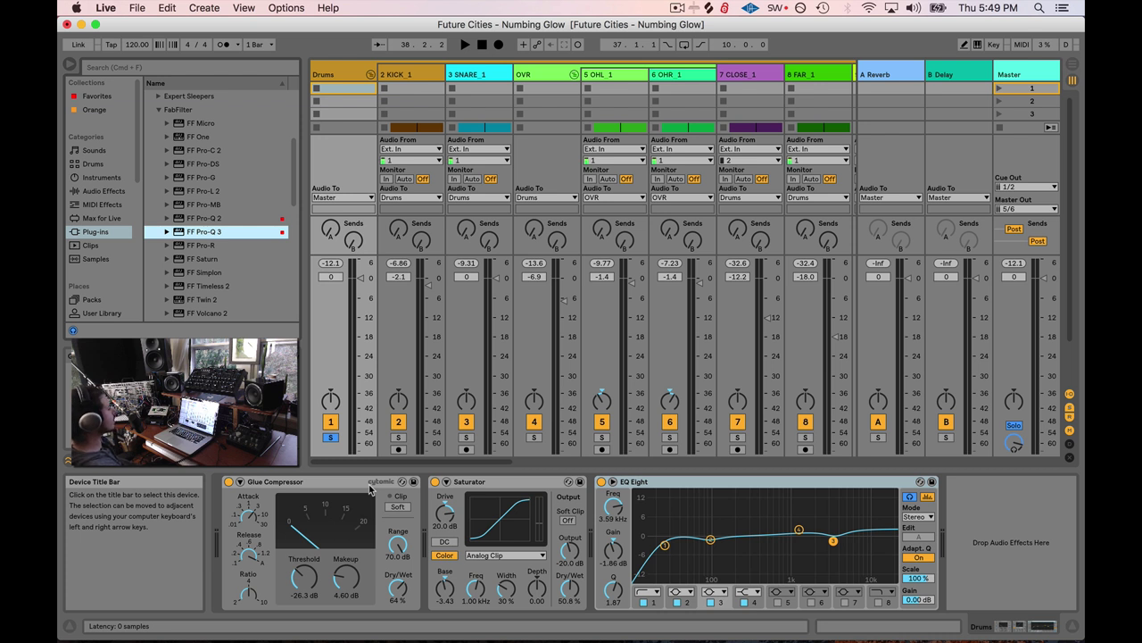
- Look over the device chains of the 2 KICK_1 track and the Drums group
{"action": "key", "text": "Right"}
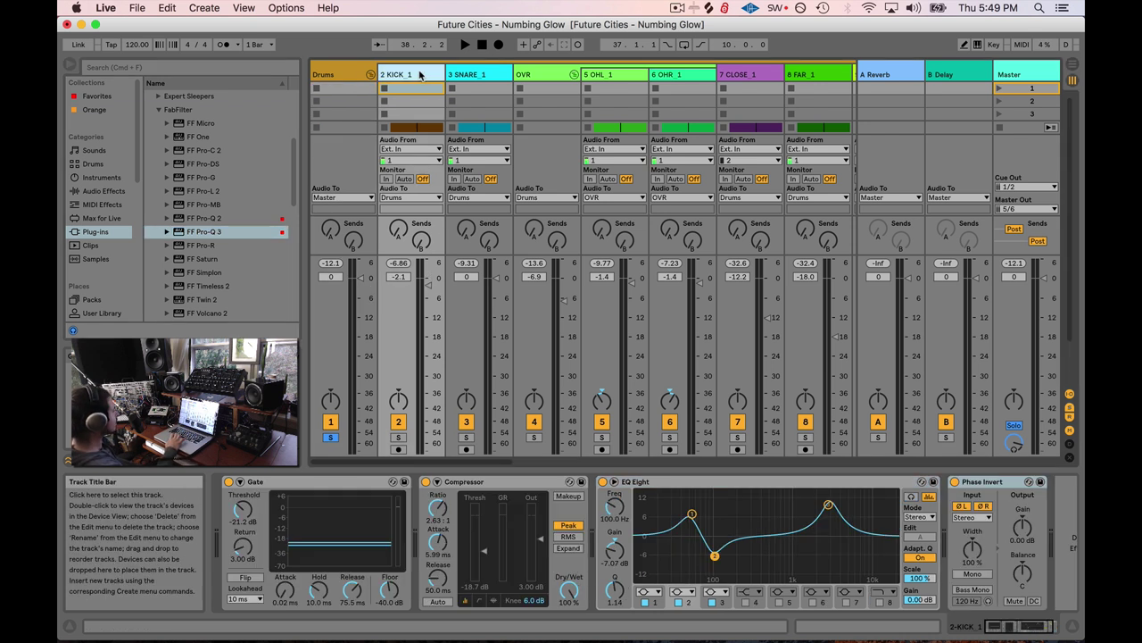
{"action": "key", "text": "Left"}
{"action": "left_click", "coordinate": [300, 483]}
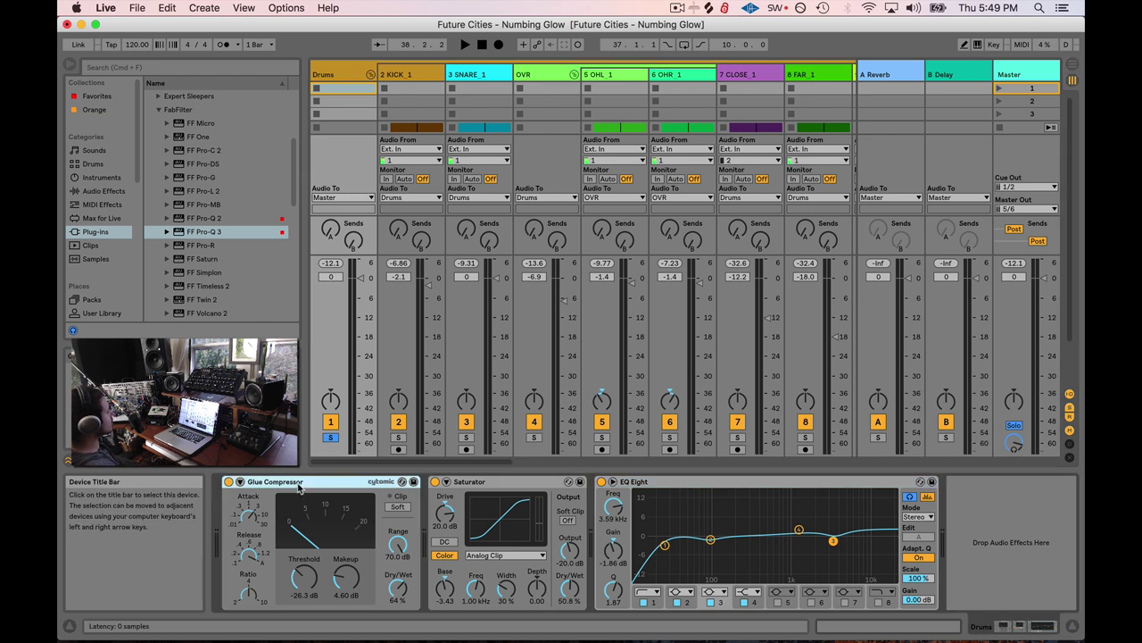
{"action": "left_click", "coordinate": [425, 74]}
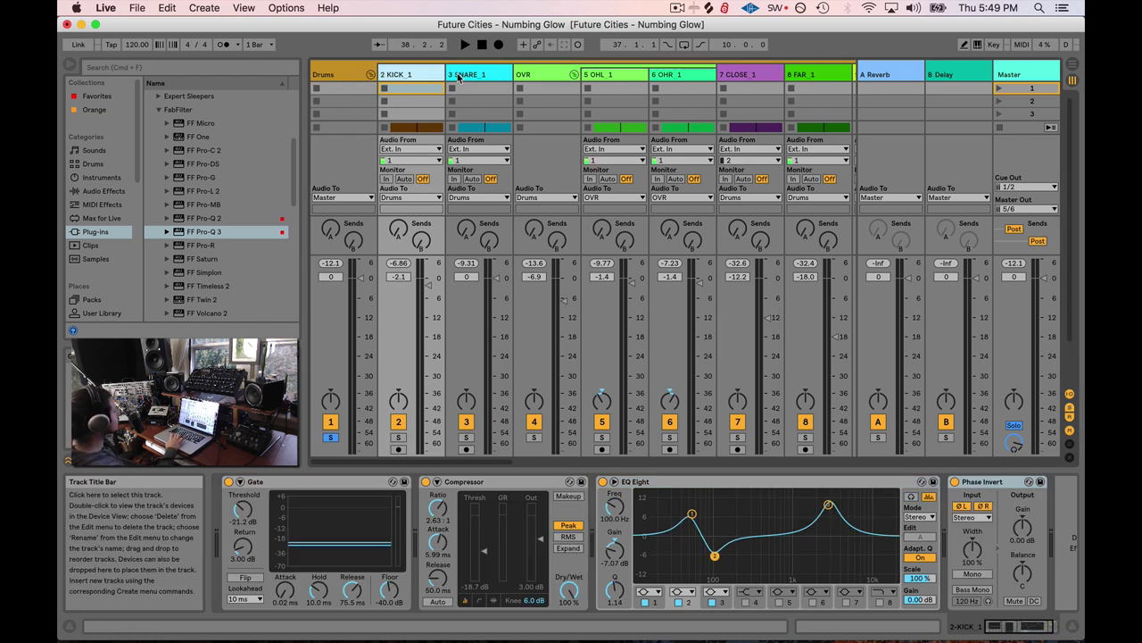
- Compare the device chains of the 2 KICK_1, 3 SNARE_1 and OVR tracks, finishing on 2 KICK_1
{"action": "key", "text": "Right"}
{"action": "key", "text": "Right"}
{"action": "left_click", "coordinate": [482, 75]}
{"action": "left_click", "coordinate": [408, 75]}
{"action": "left_click", "coordinate": [486, 75]}
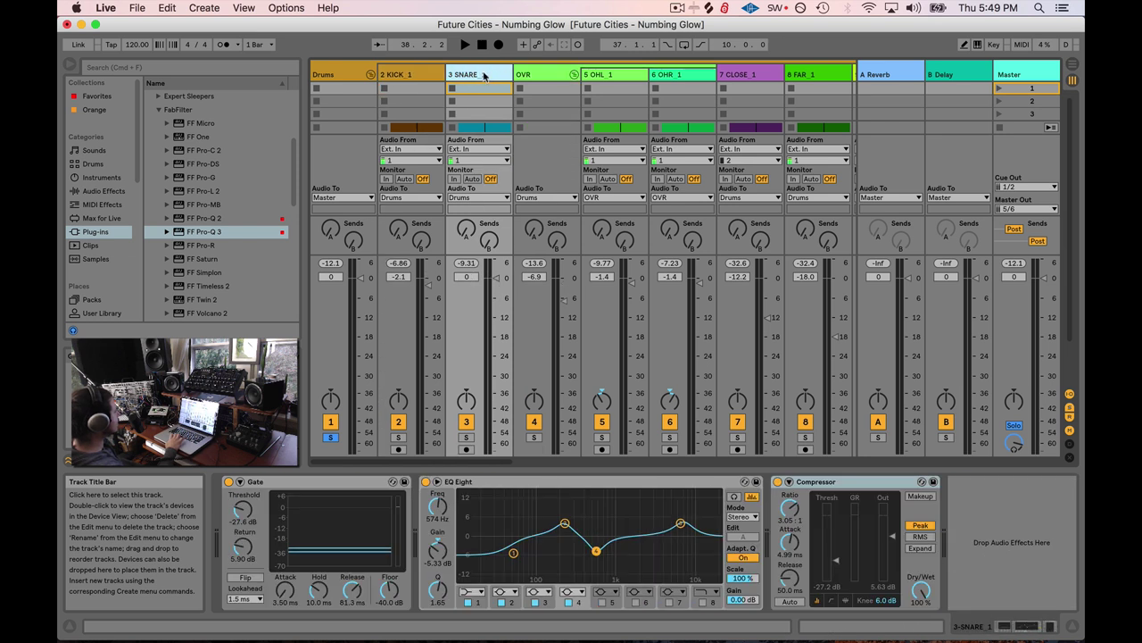
{"action": "left_click", "coordinate": [535, 75]}
{"action": "left_click", "coordinate": [478, 75]}
{"action": "left_click", "coordinate": [417, 75]}
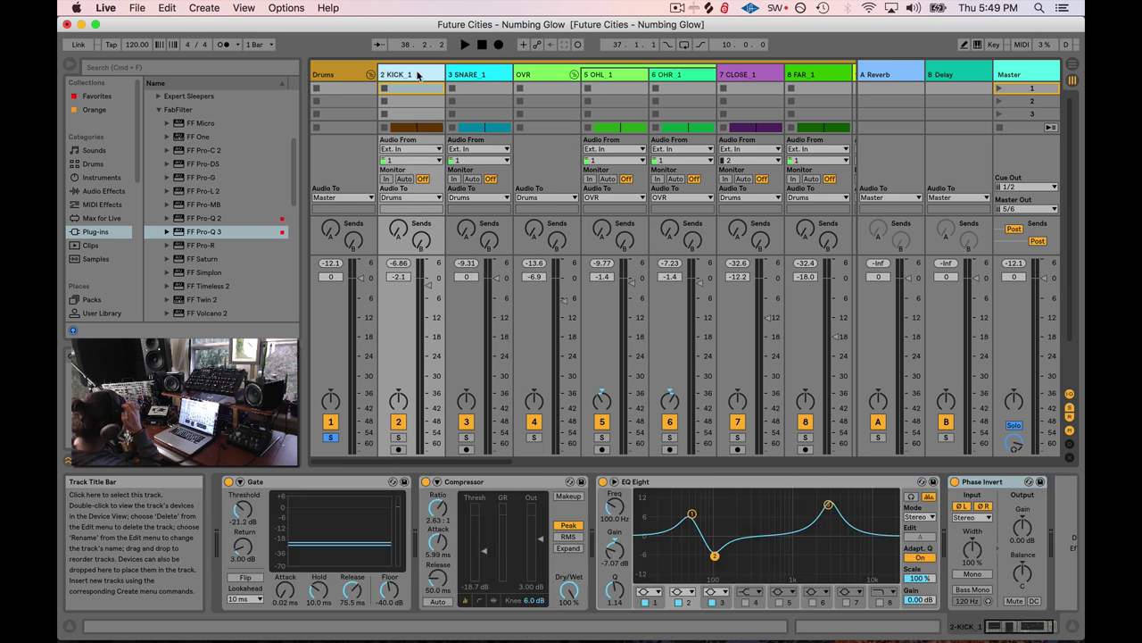
- Reveal the sidechain section of the kick track's Compressor for inspection, and fold it away again
{"action": "left_click", "coordinate": [416, 536]}
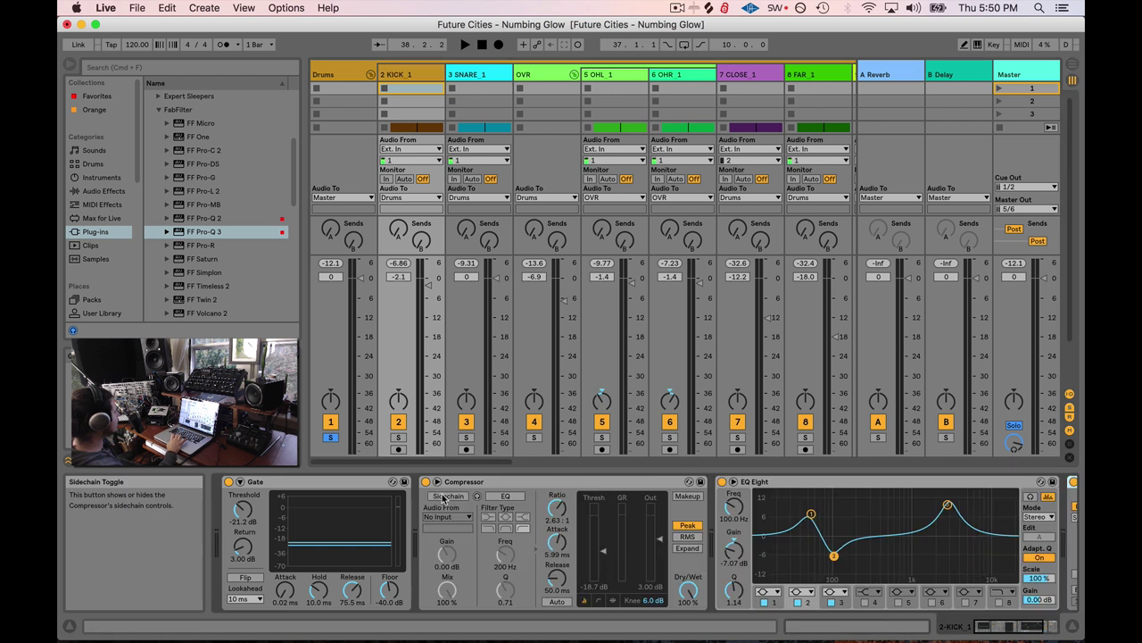
{"action": "left_click", "coordinate": [445, 496]}
{"action": "left_click", "coordinate": [438, 482]}
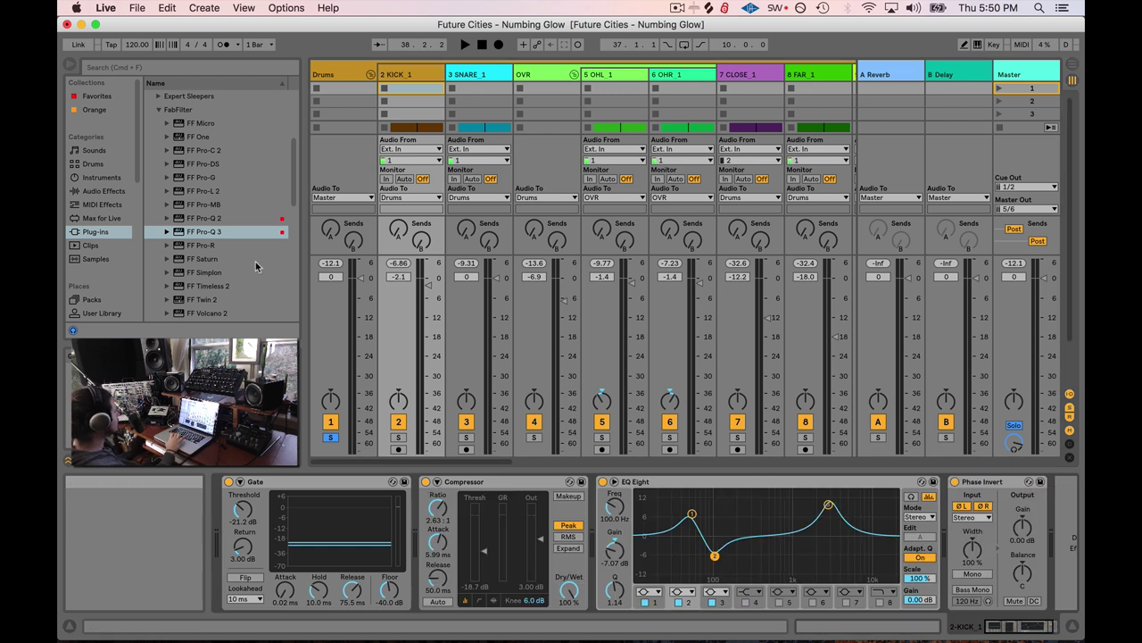
- Highlight FF Pro-C 2 among the FabFilter plug-ins, and collapse the FabFilter folder to view the other plug-in makers
{"action": "left_click", "coordinate": [188, 152]}
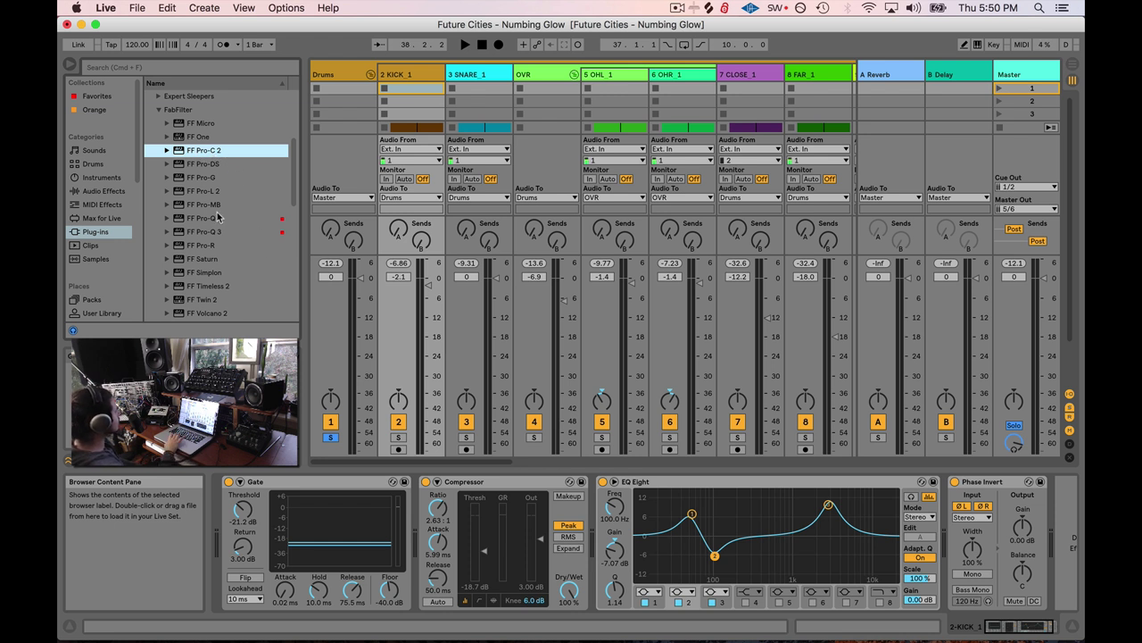
{"action": "left_click", "coordinate": [158, 109]}
{"action": "scroll", "coordinate": [194, 181], "scroll_direction": "down", "scroll_amount": 1}
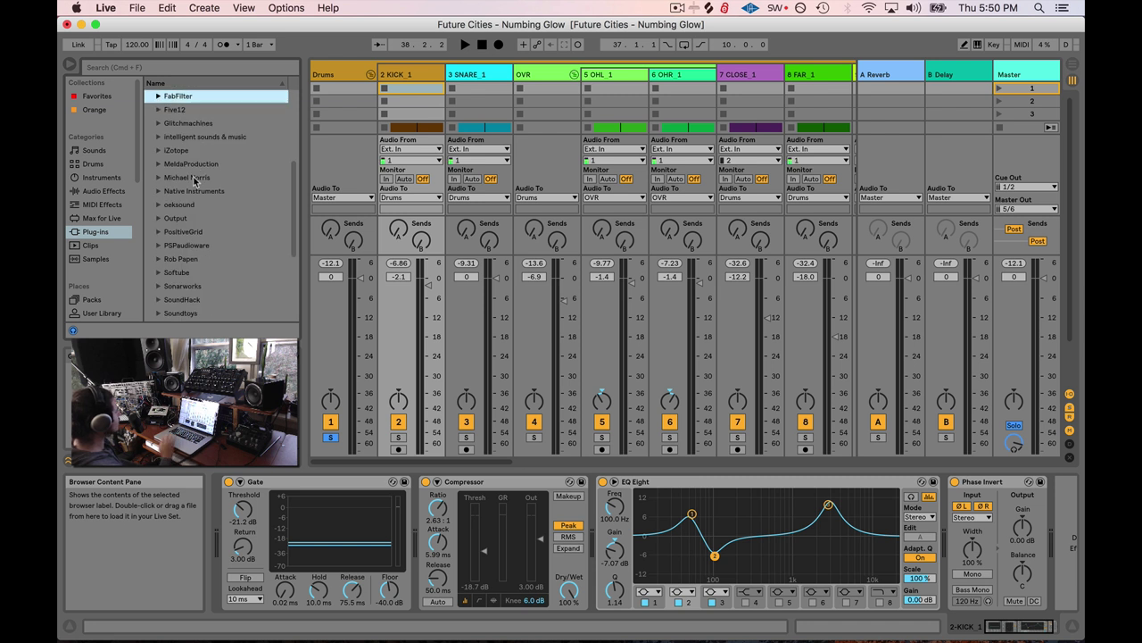